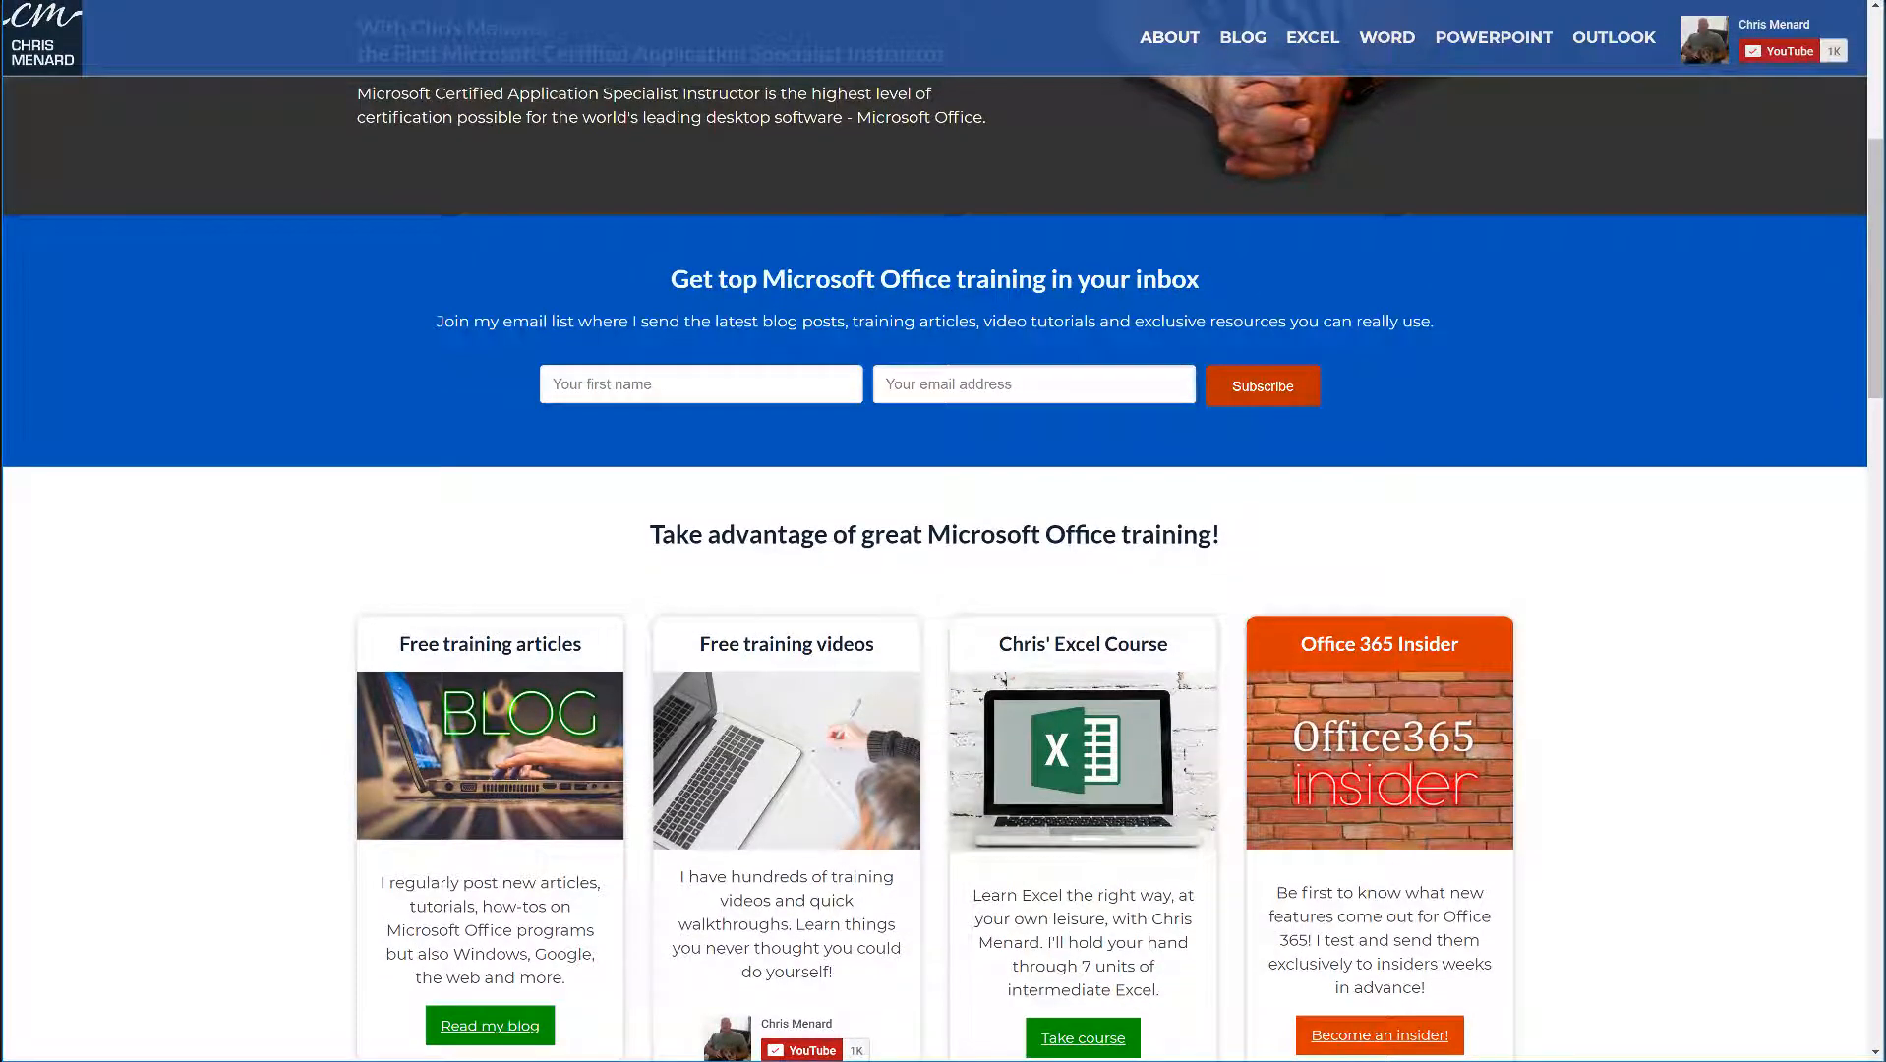
Step: Look over the training site's homepage from the banner through to the latest blog posts and their thumbnails
scroll(1603, 524, "up", 5)
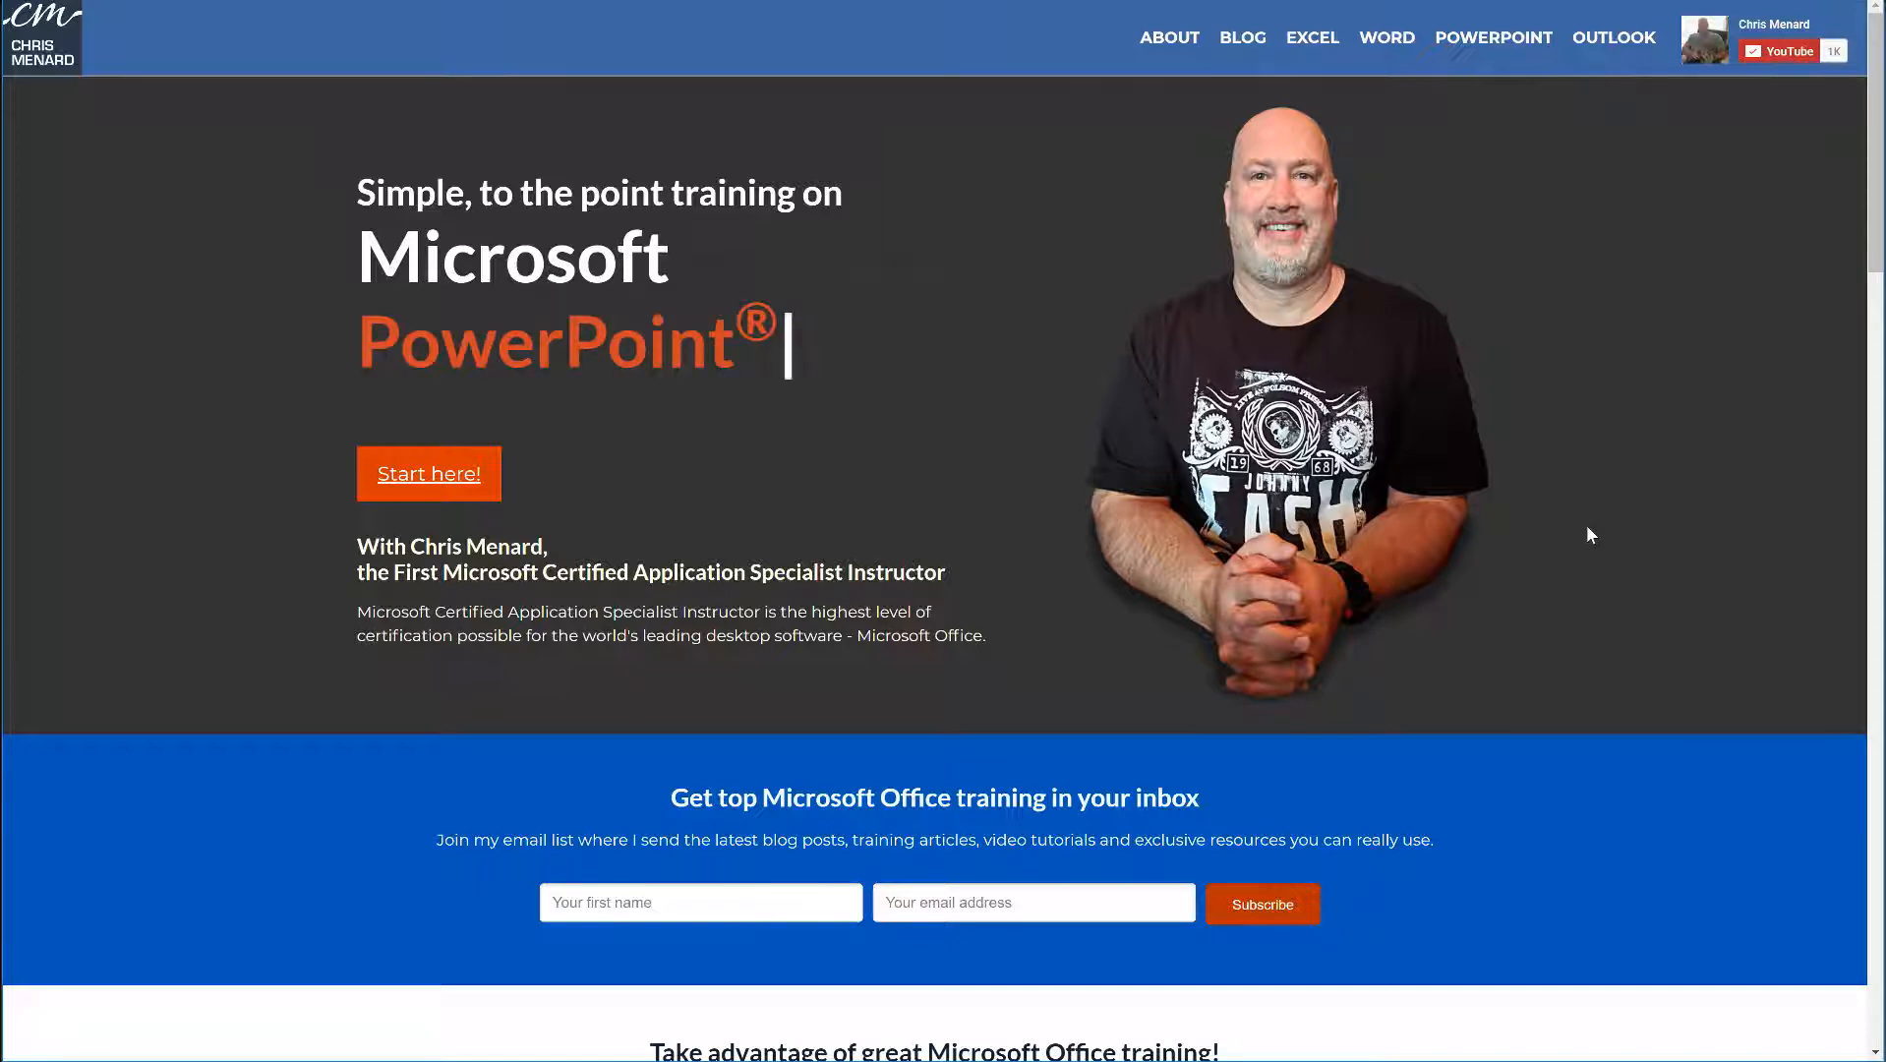
scroll(1587, 527, "down", 2)
scroll(1591, 534, "down", 3)
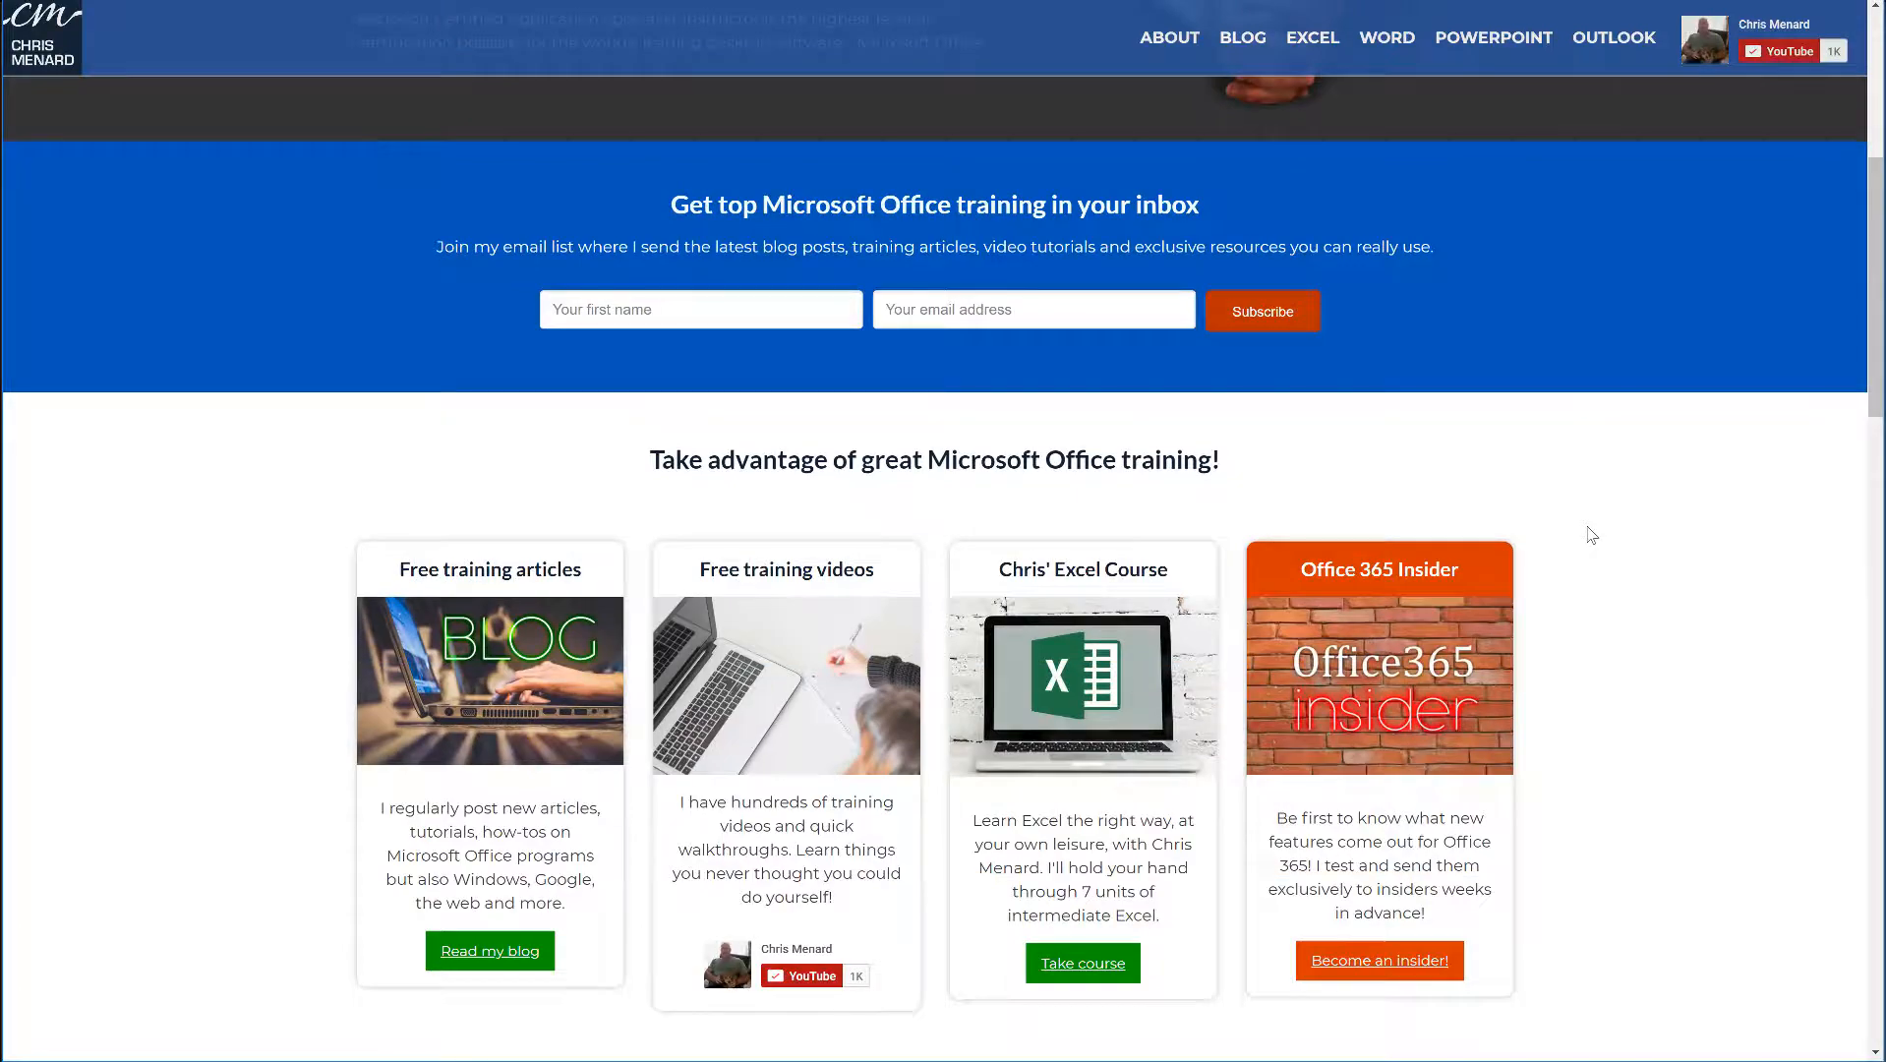
scroll(1590, 534, "down", 9)
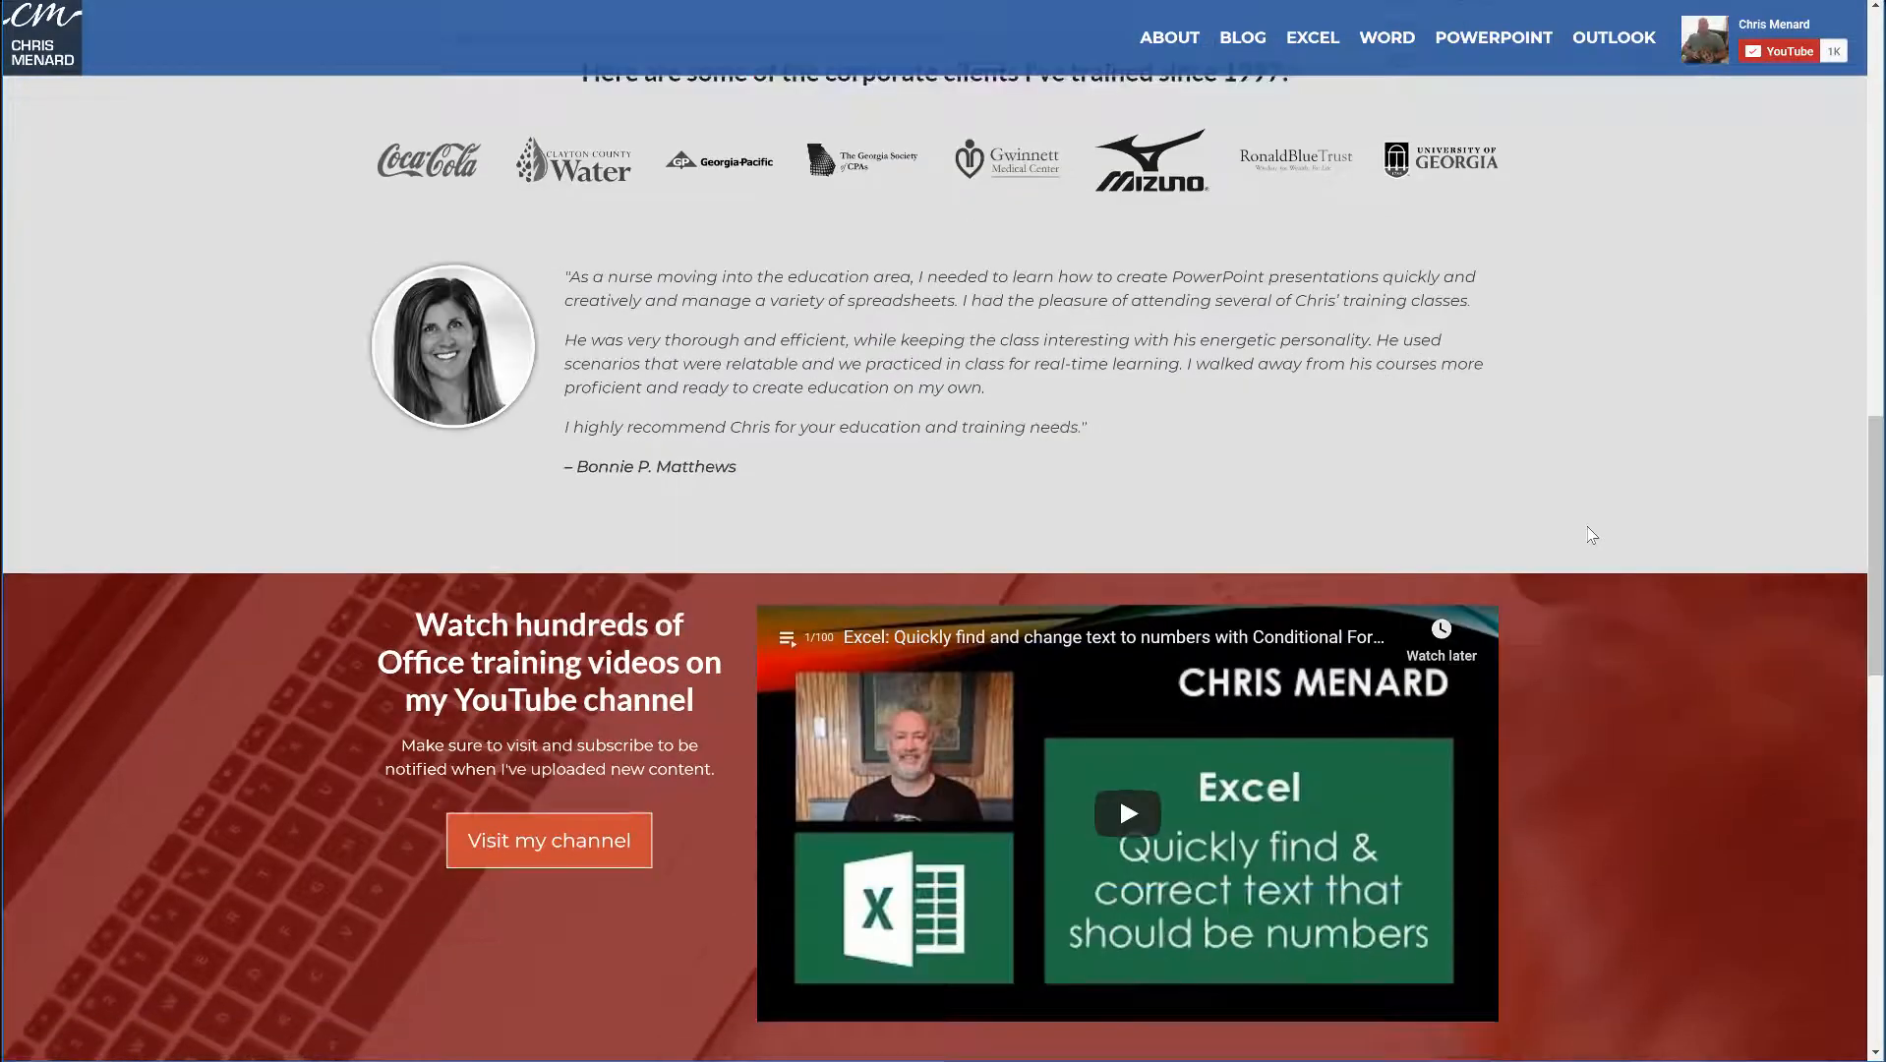
scroll(1591, 534, "down", 2)
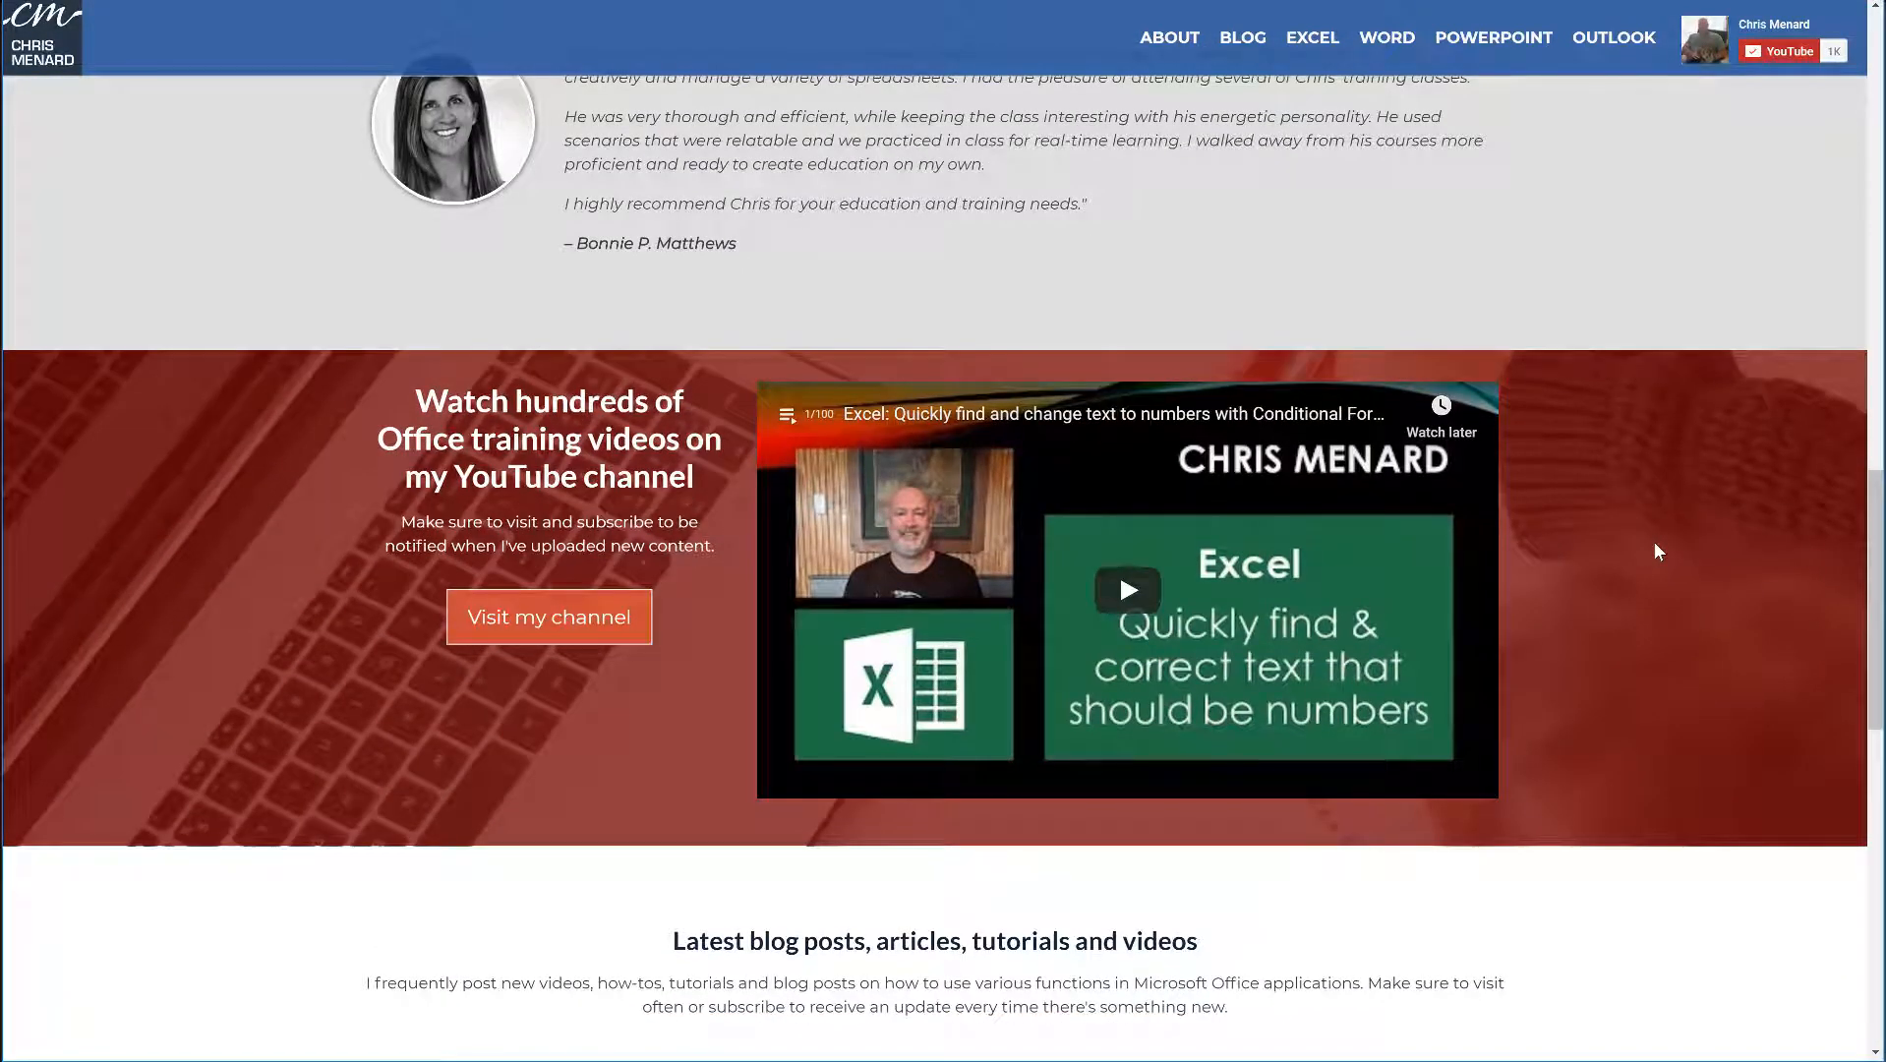
scroll(1657, 553, "down", 7)
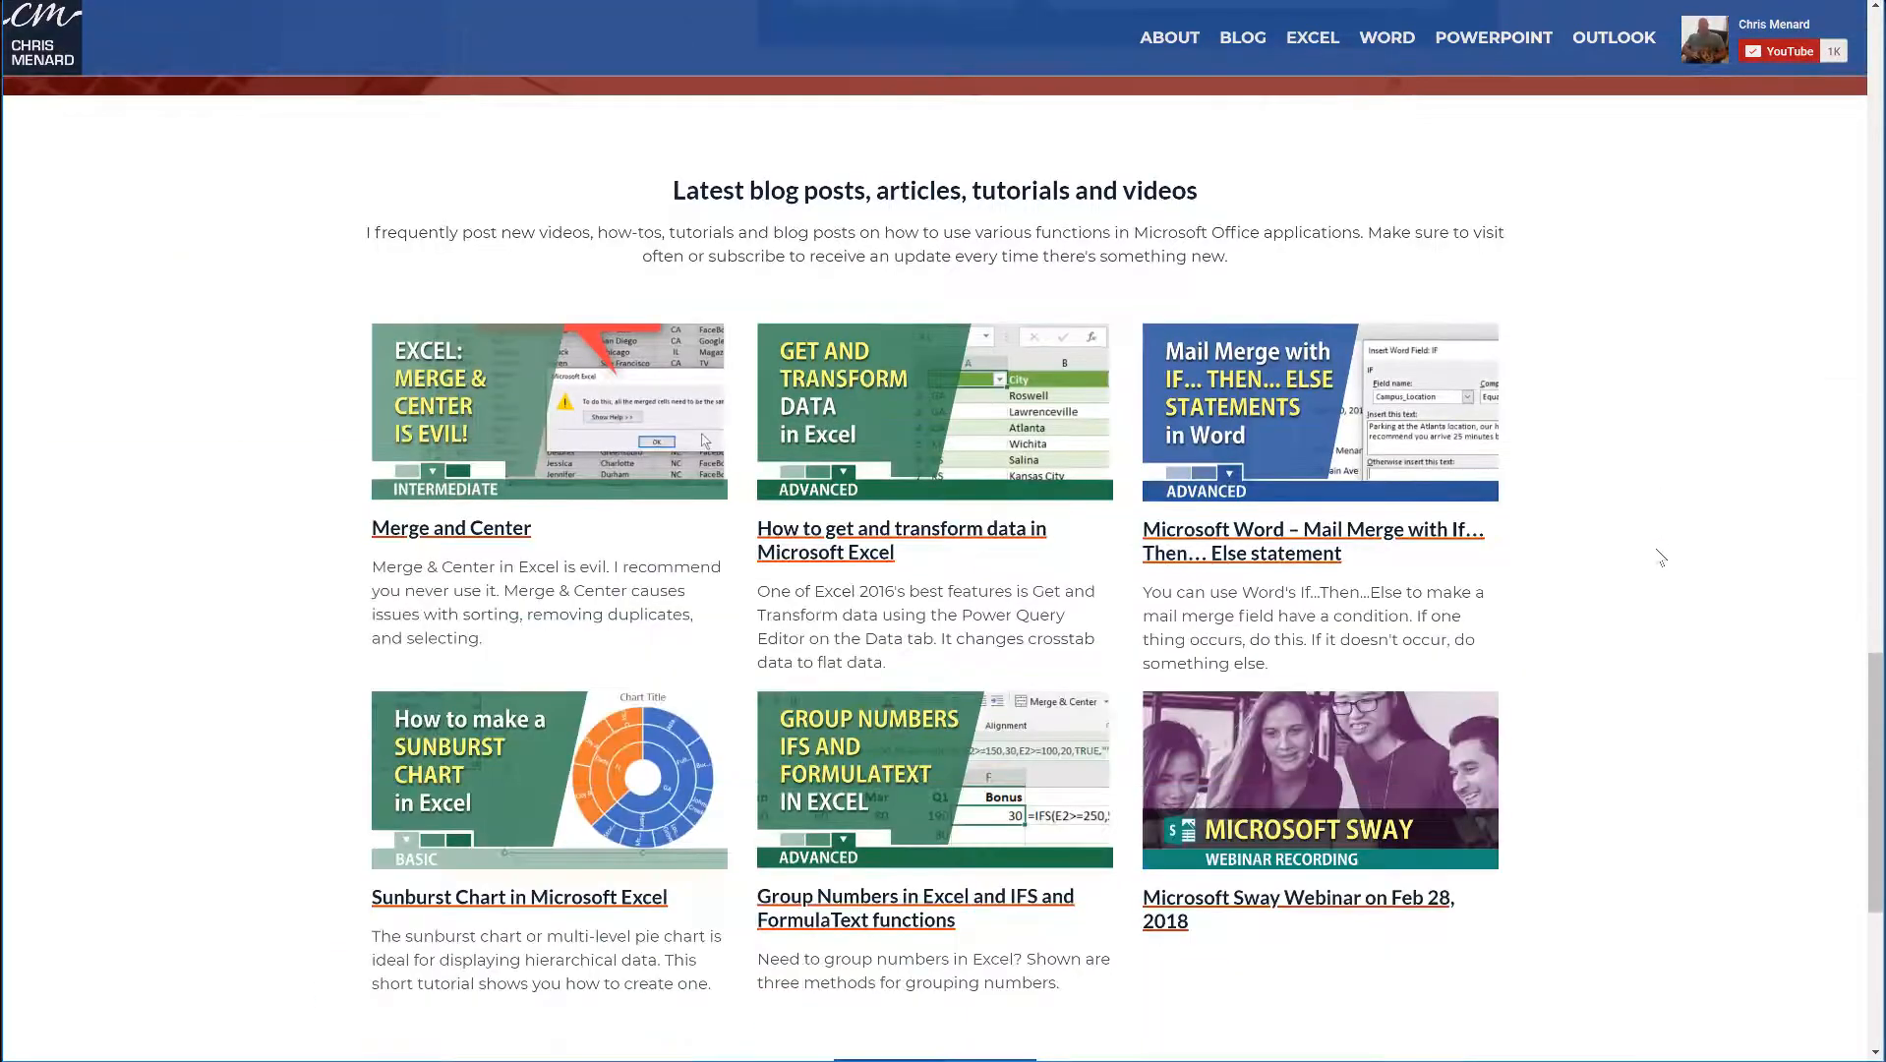
scroll(1660, 558, "down", 1)
scroll(1660, 558, "up", 1)
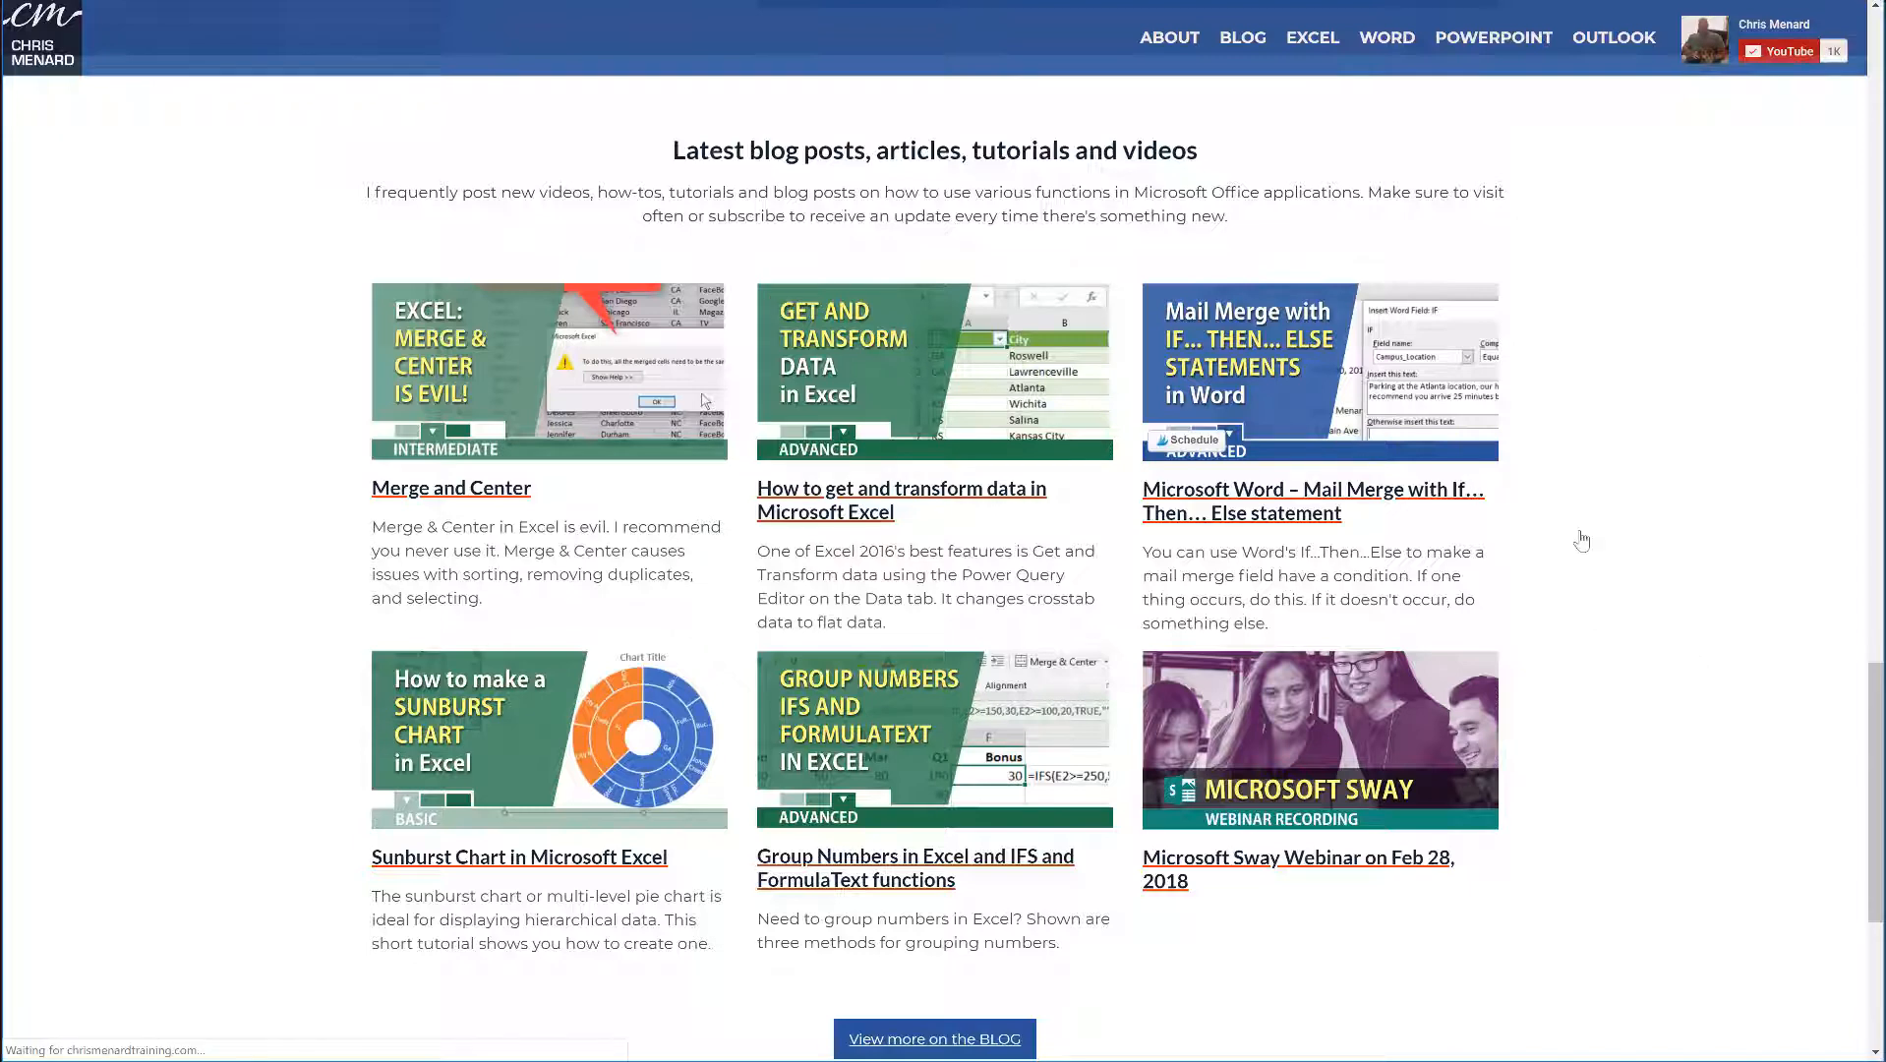
Step: Examine the article on getting and transforming data in Excel, including its thumbnail, screenshots and embedded video
scroll(1610, 609, "down", 2)
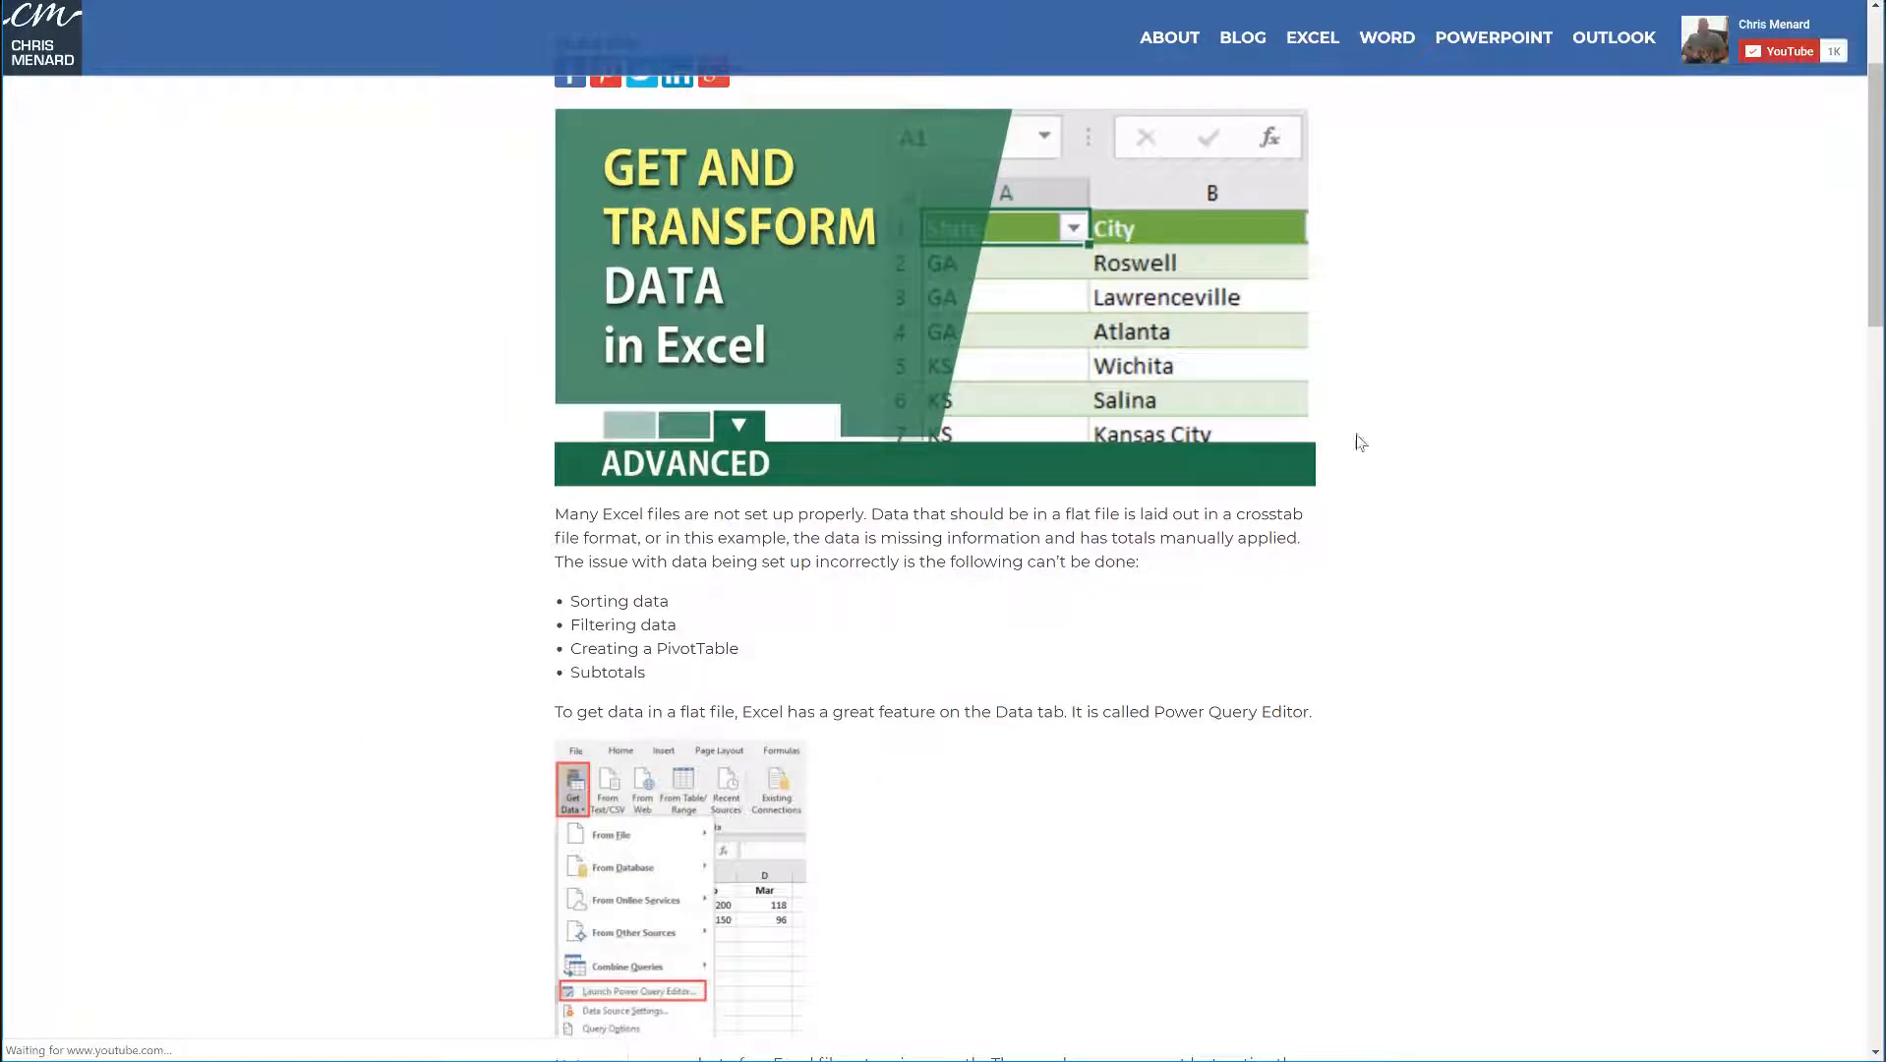
scroll(1474, 511, "down", 5)
scroll(1475, 511, "down", 5)
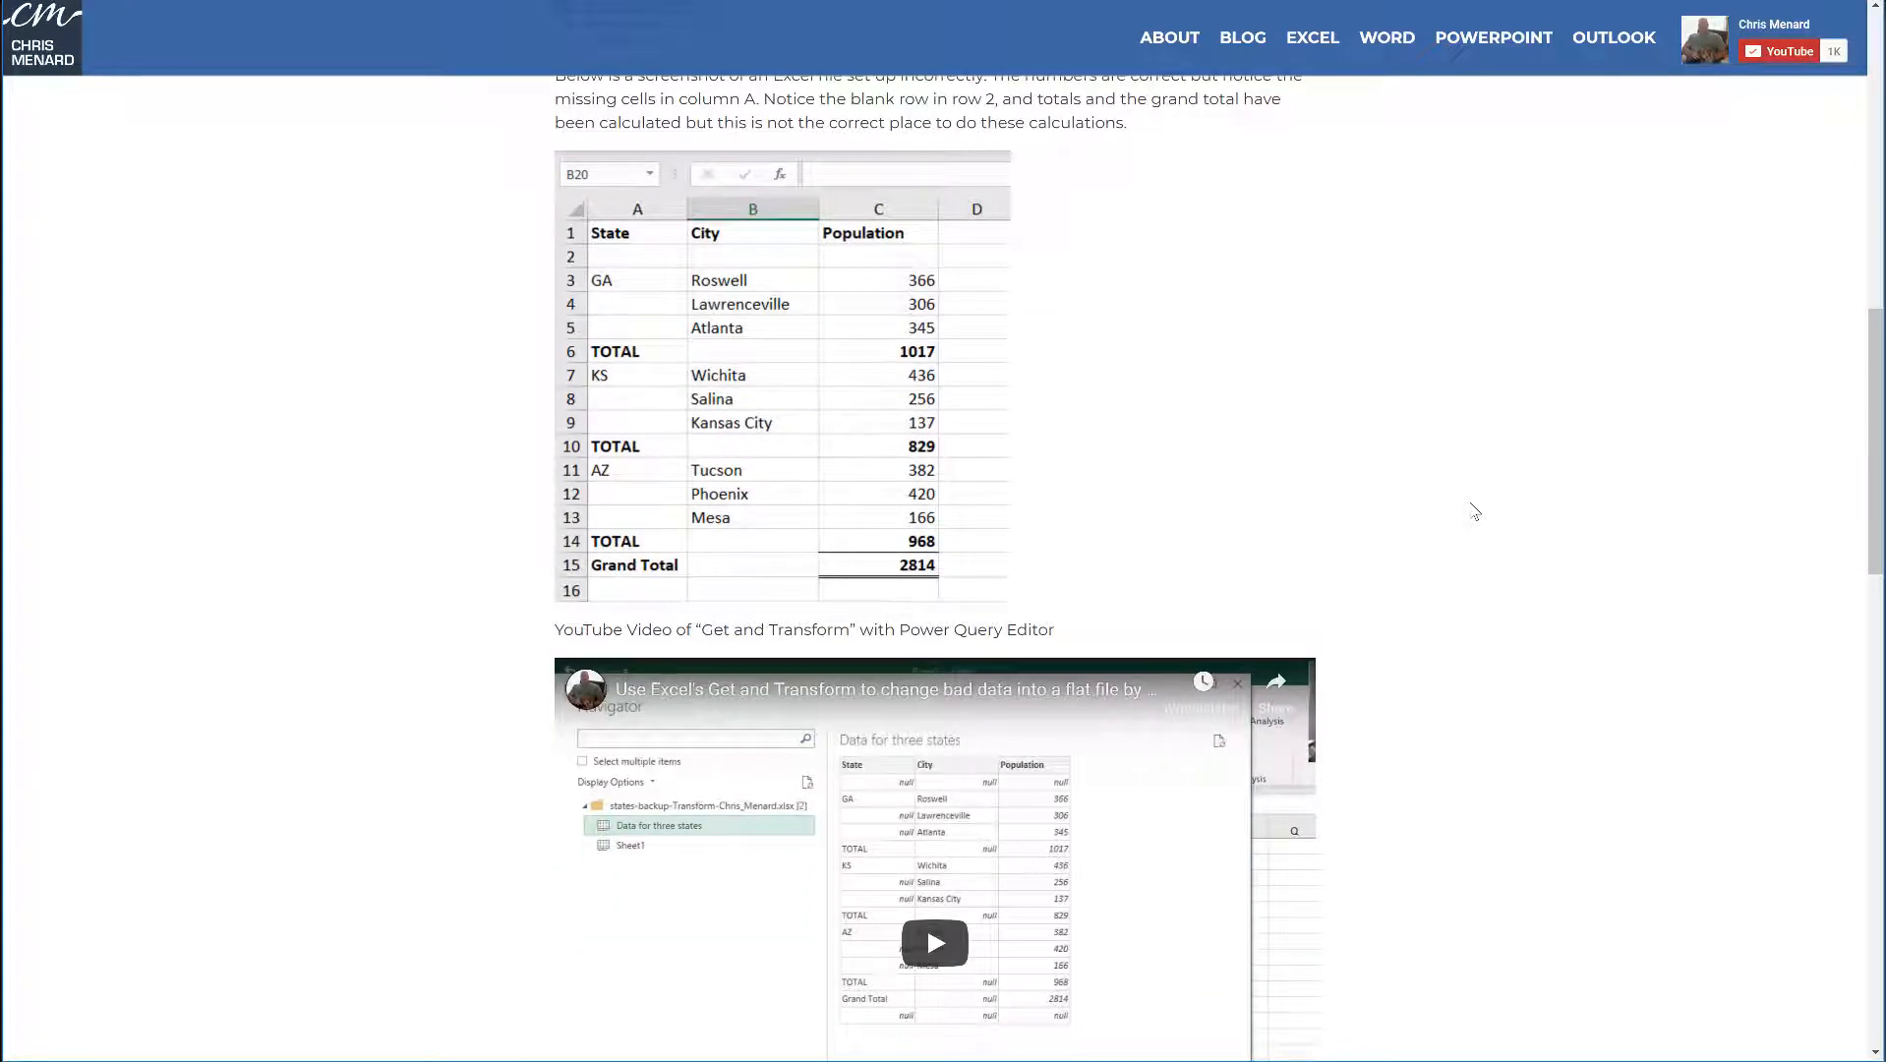
scroll(1474, 512, "up", 5)
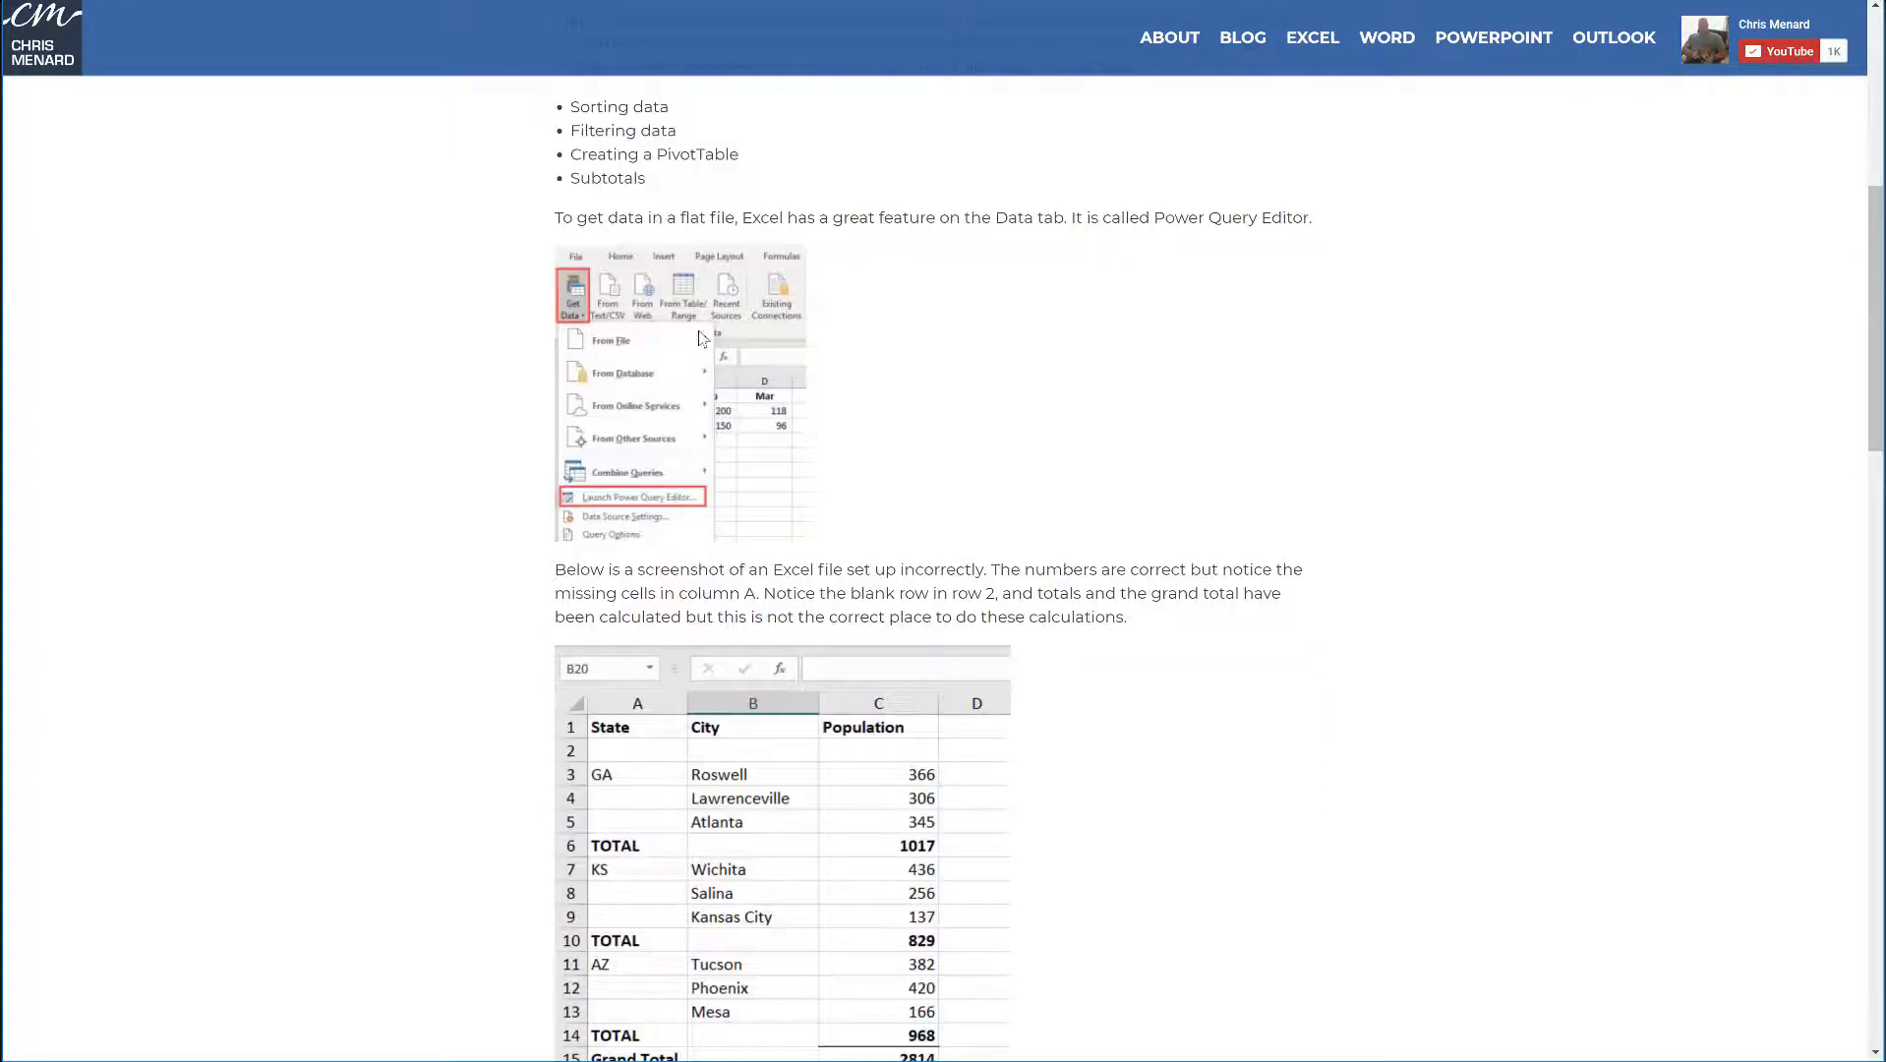
scroll(1378, 482, "down", 2)
scroll(1377, 483, "up", 9)
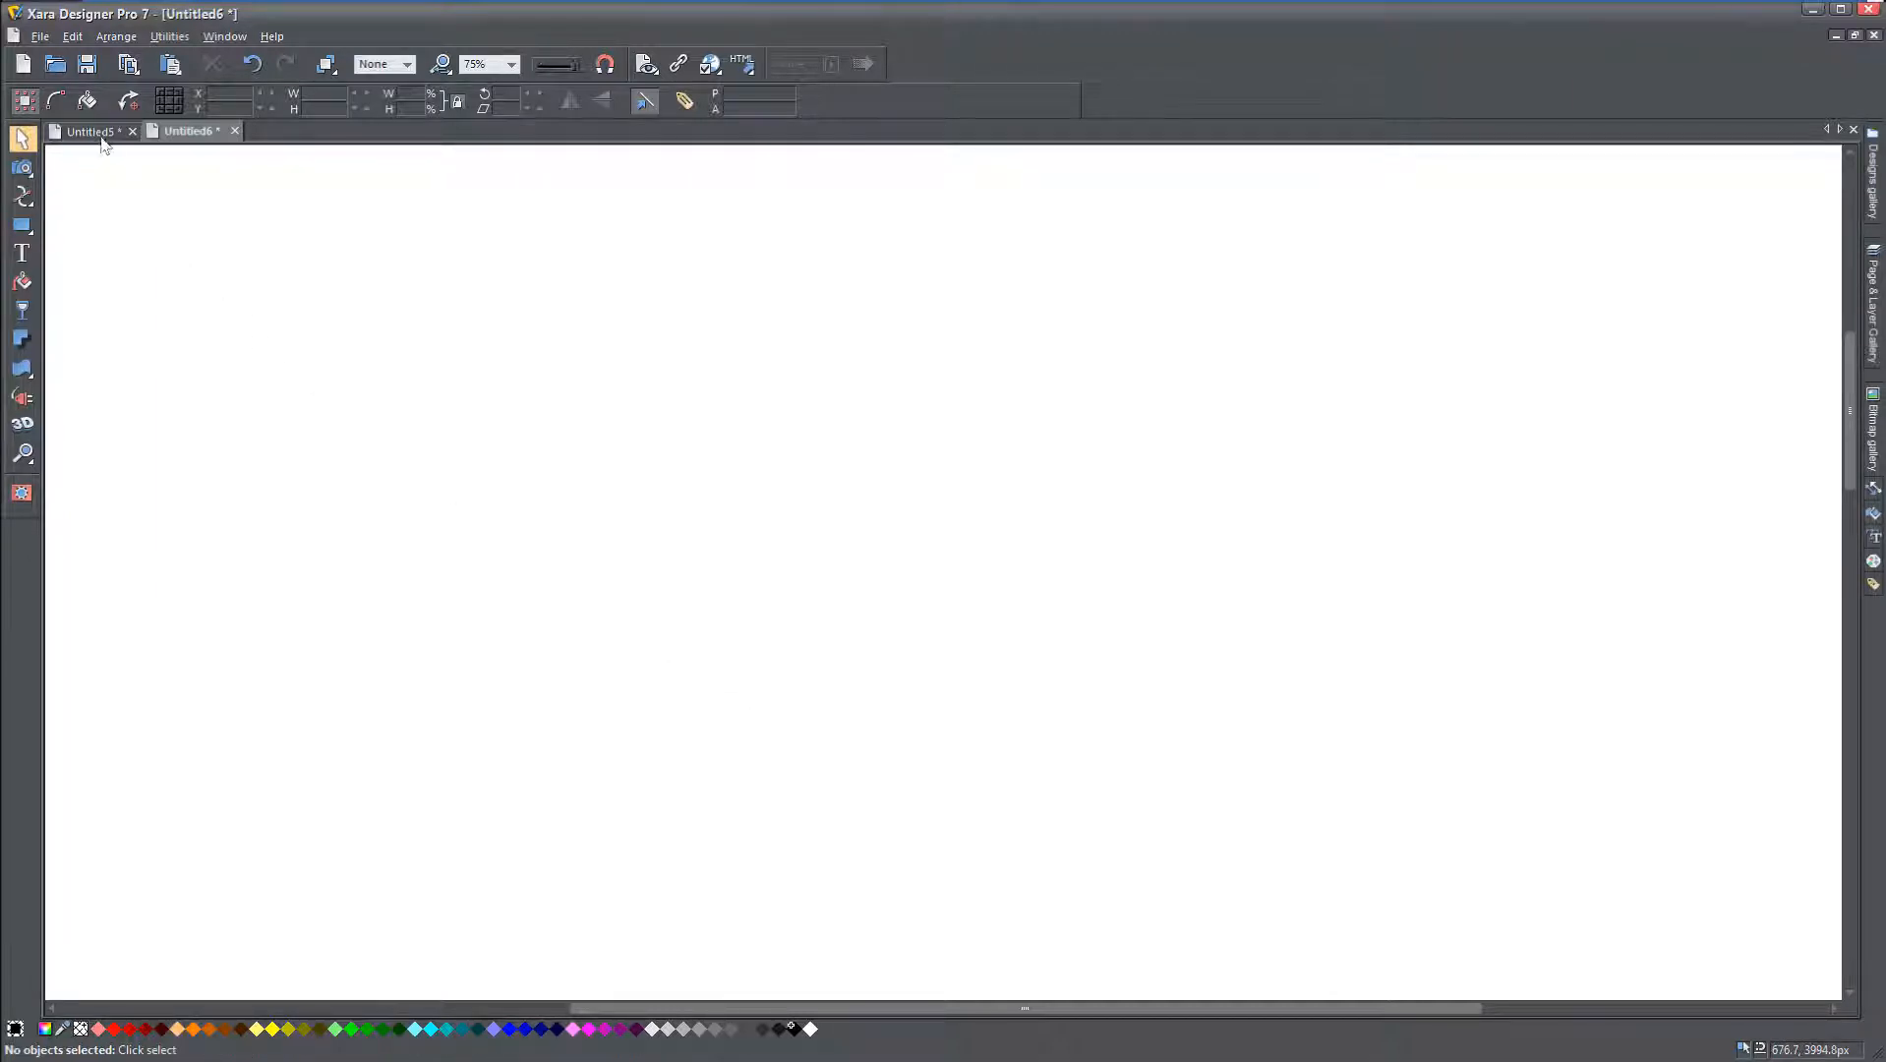
Step: Switch to Xara Designer Pro and review the Office brand colour key in the Untitled5 document
left_click(103, 135)
scroll(831, 563, "up", 2)
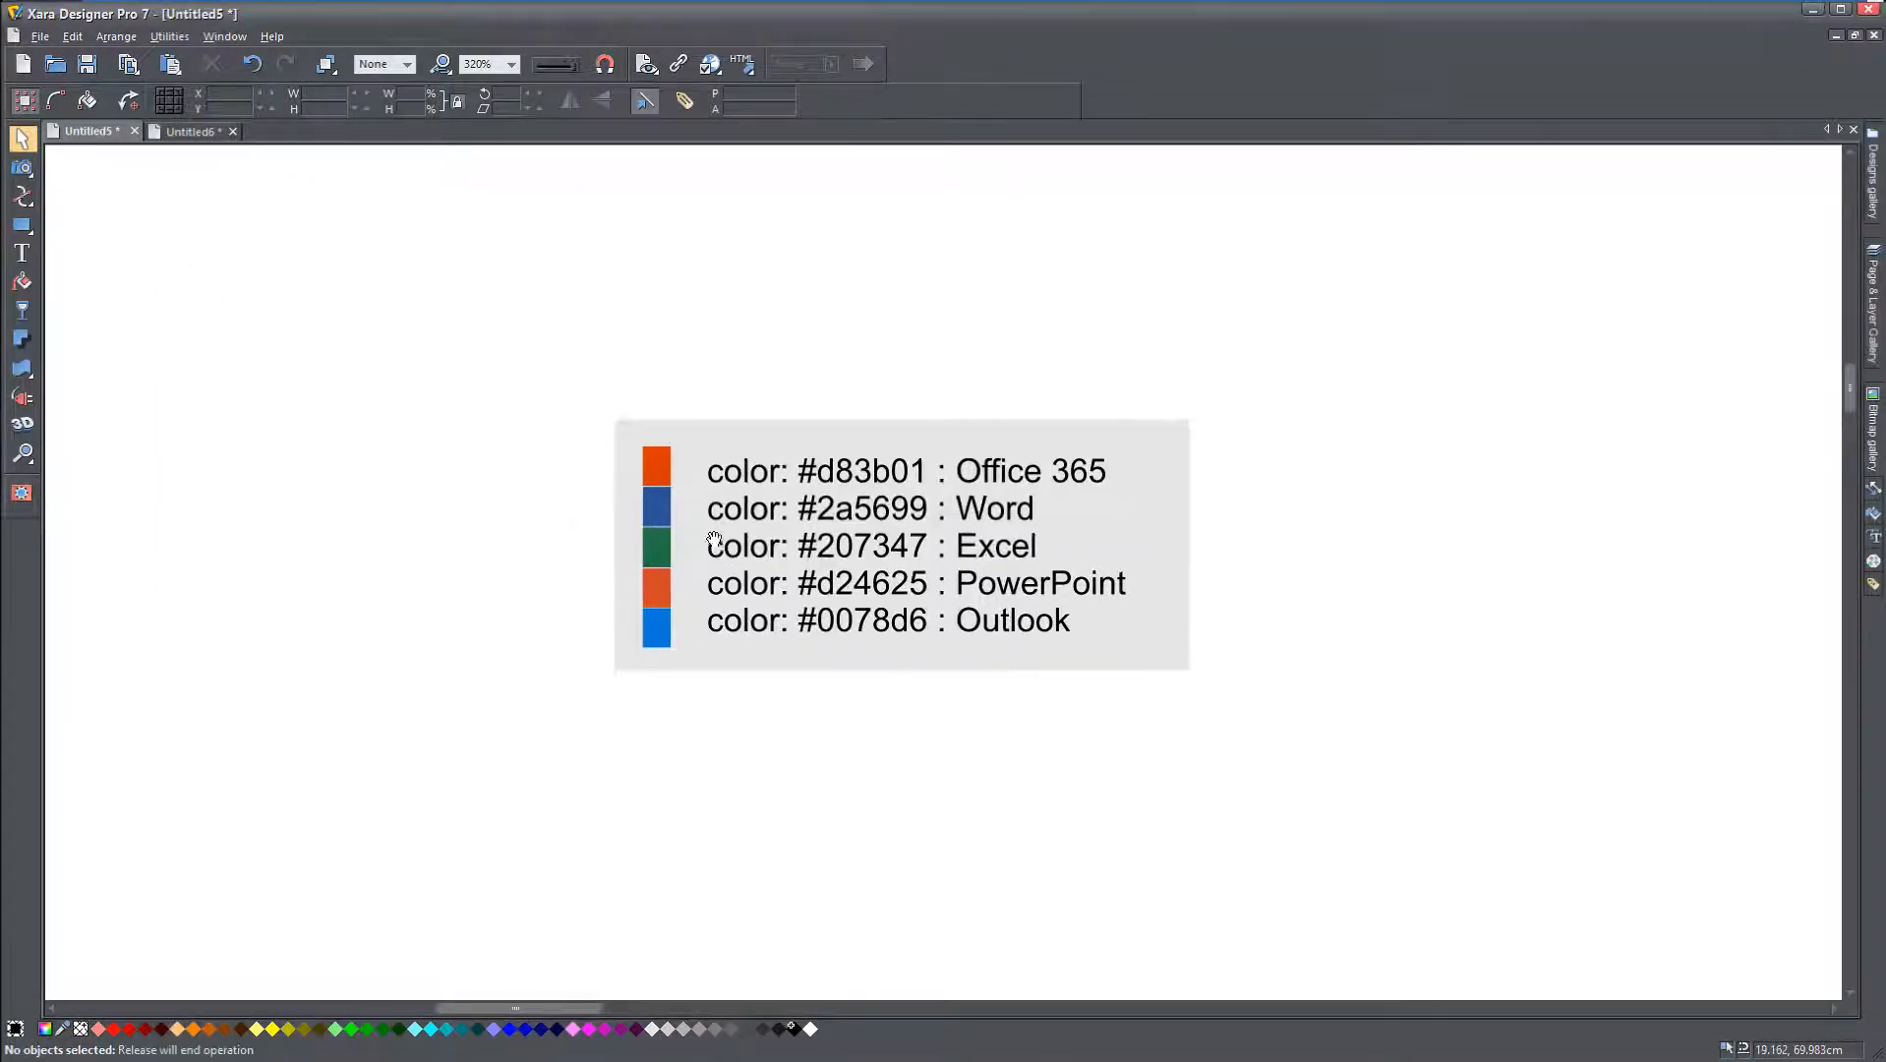
scroll(833, 566, "up", 2)
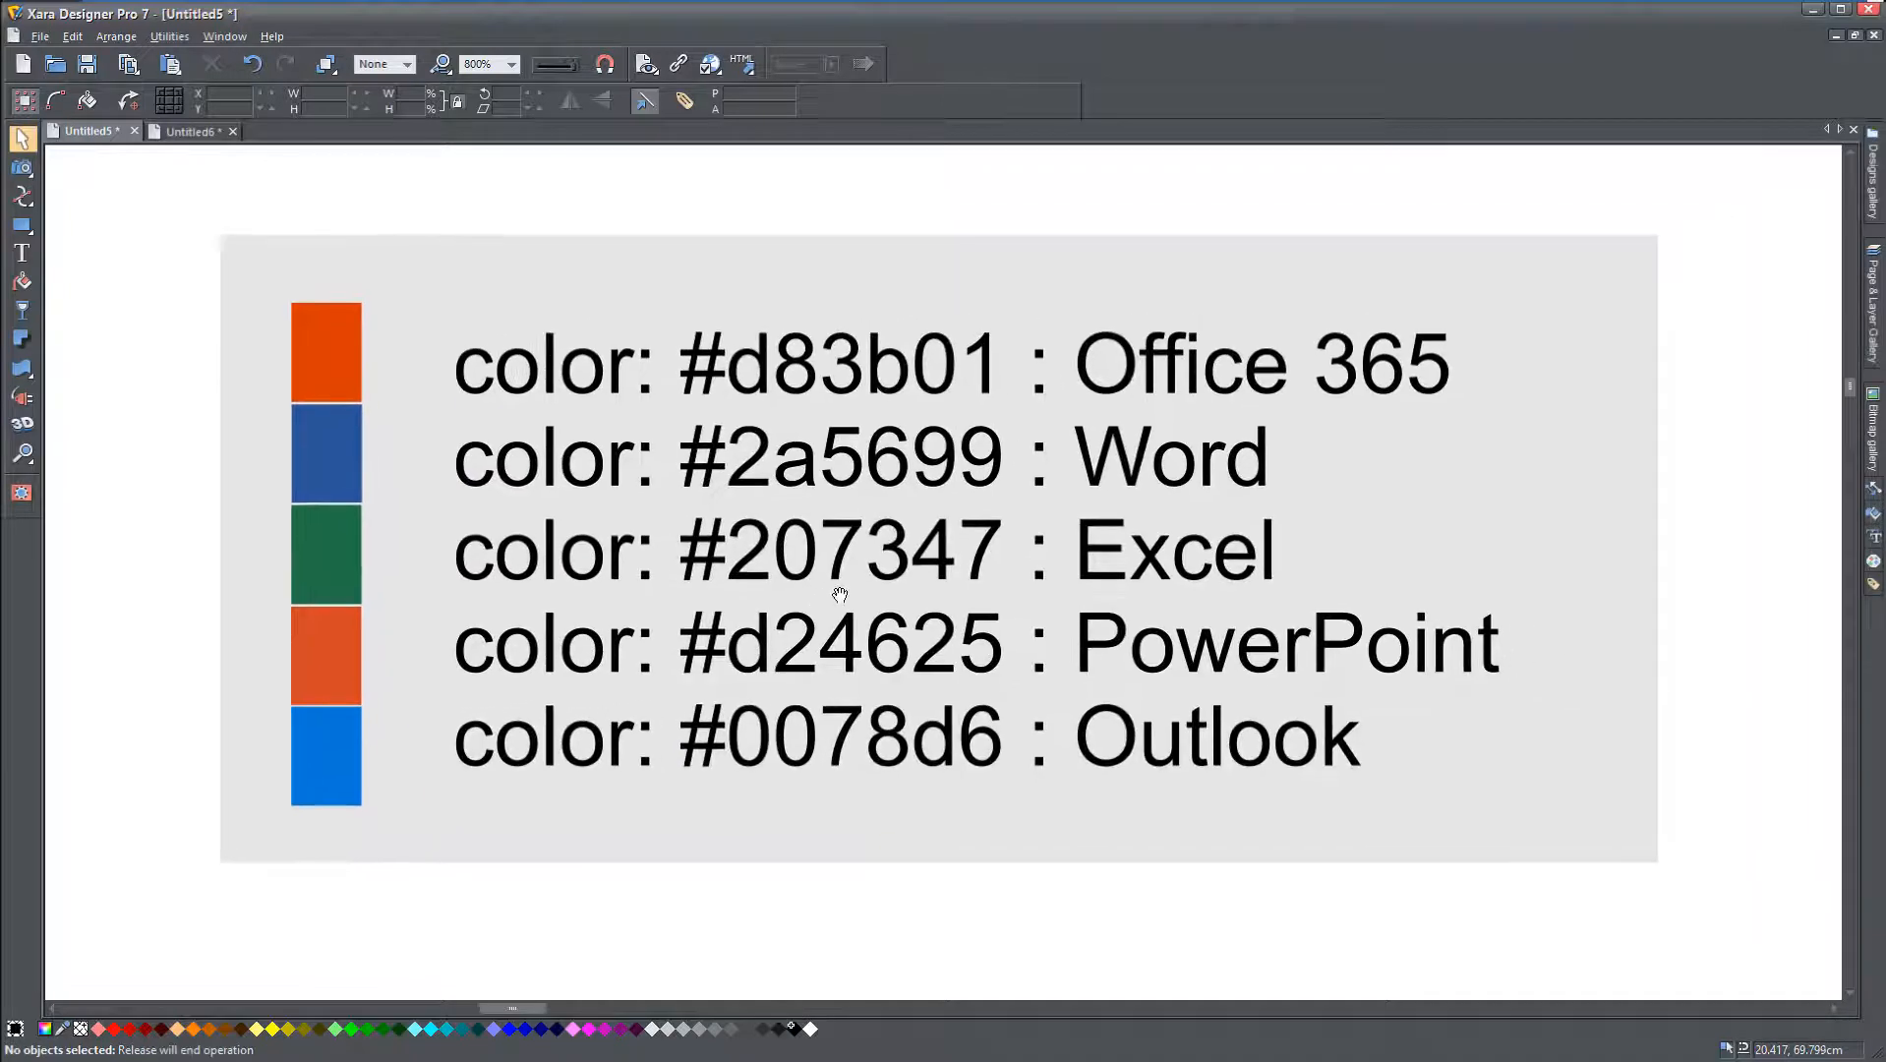
scroll(842, 595, "down", 2)
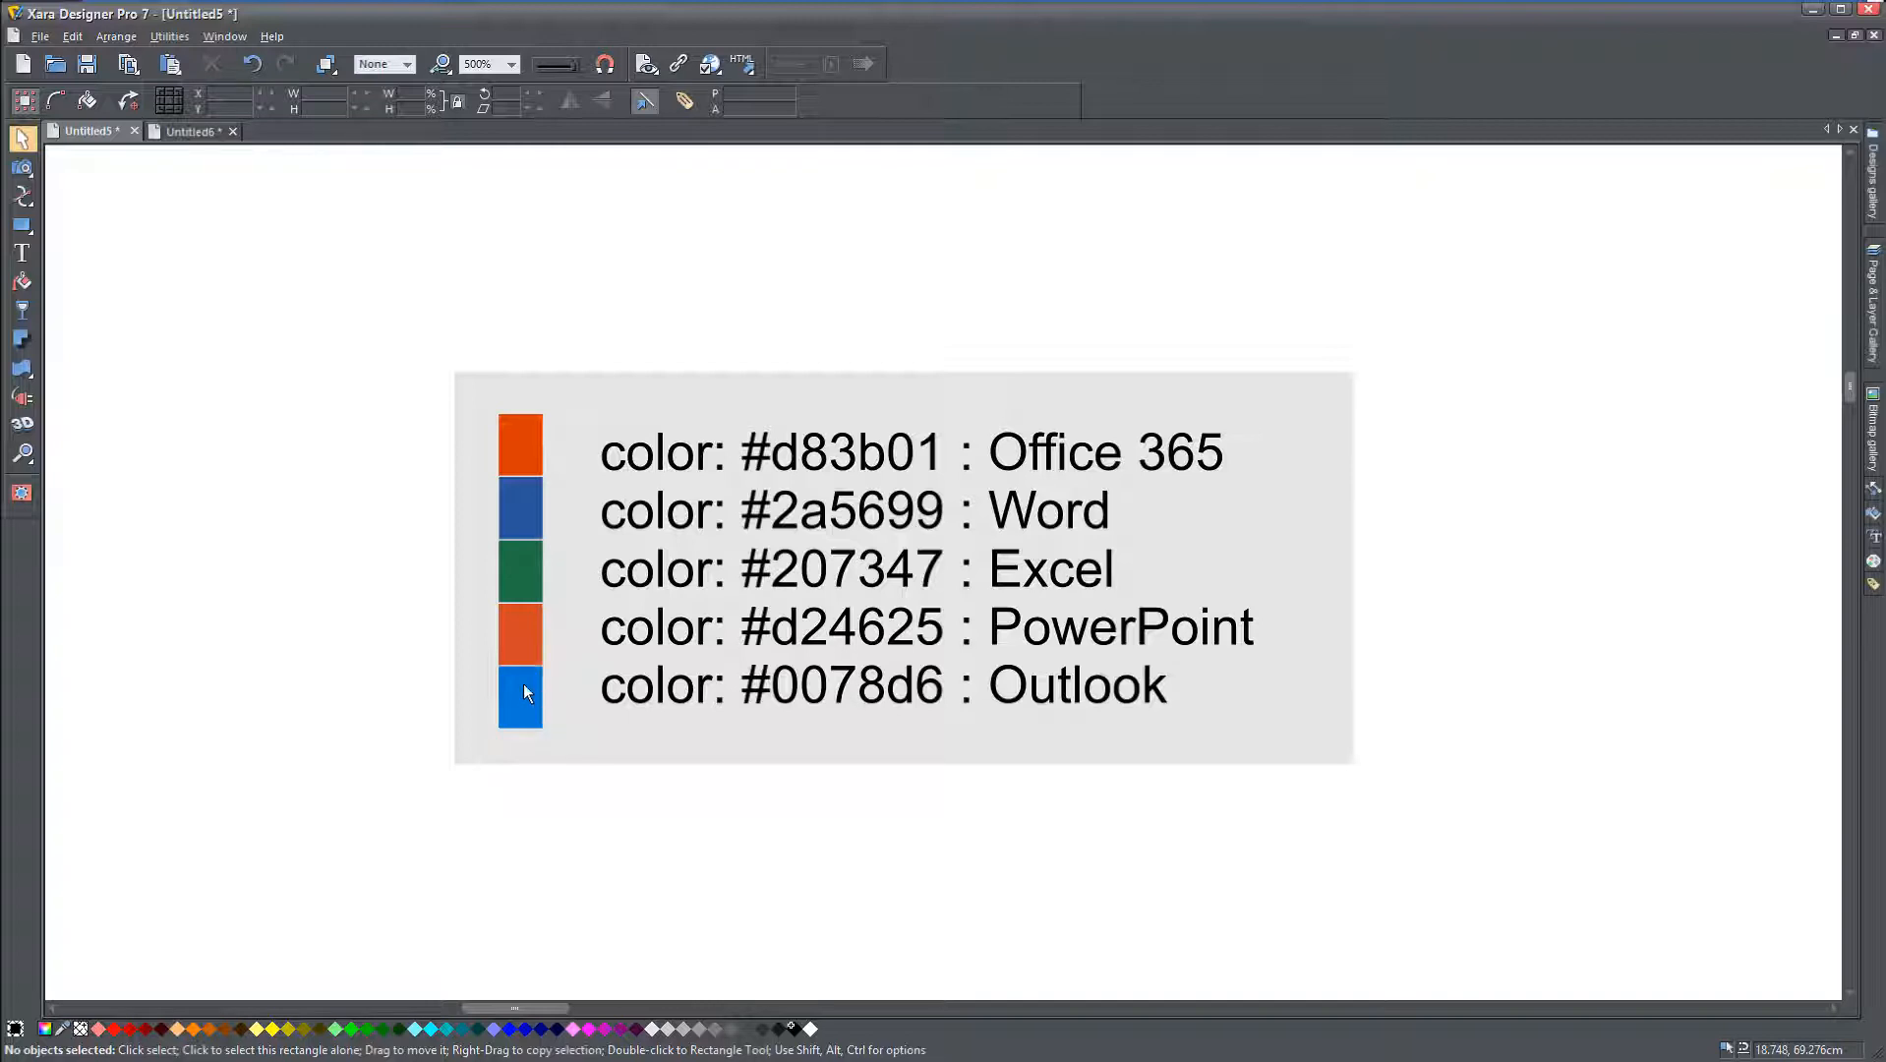
key("ctrl+Tab")
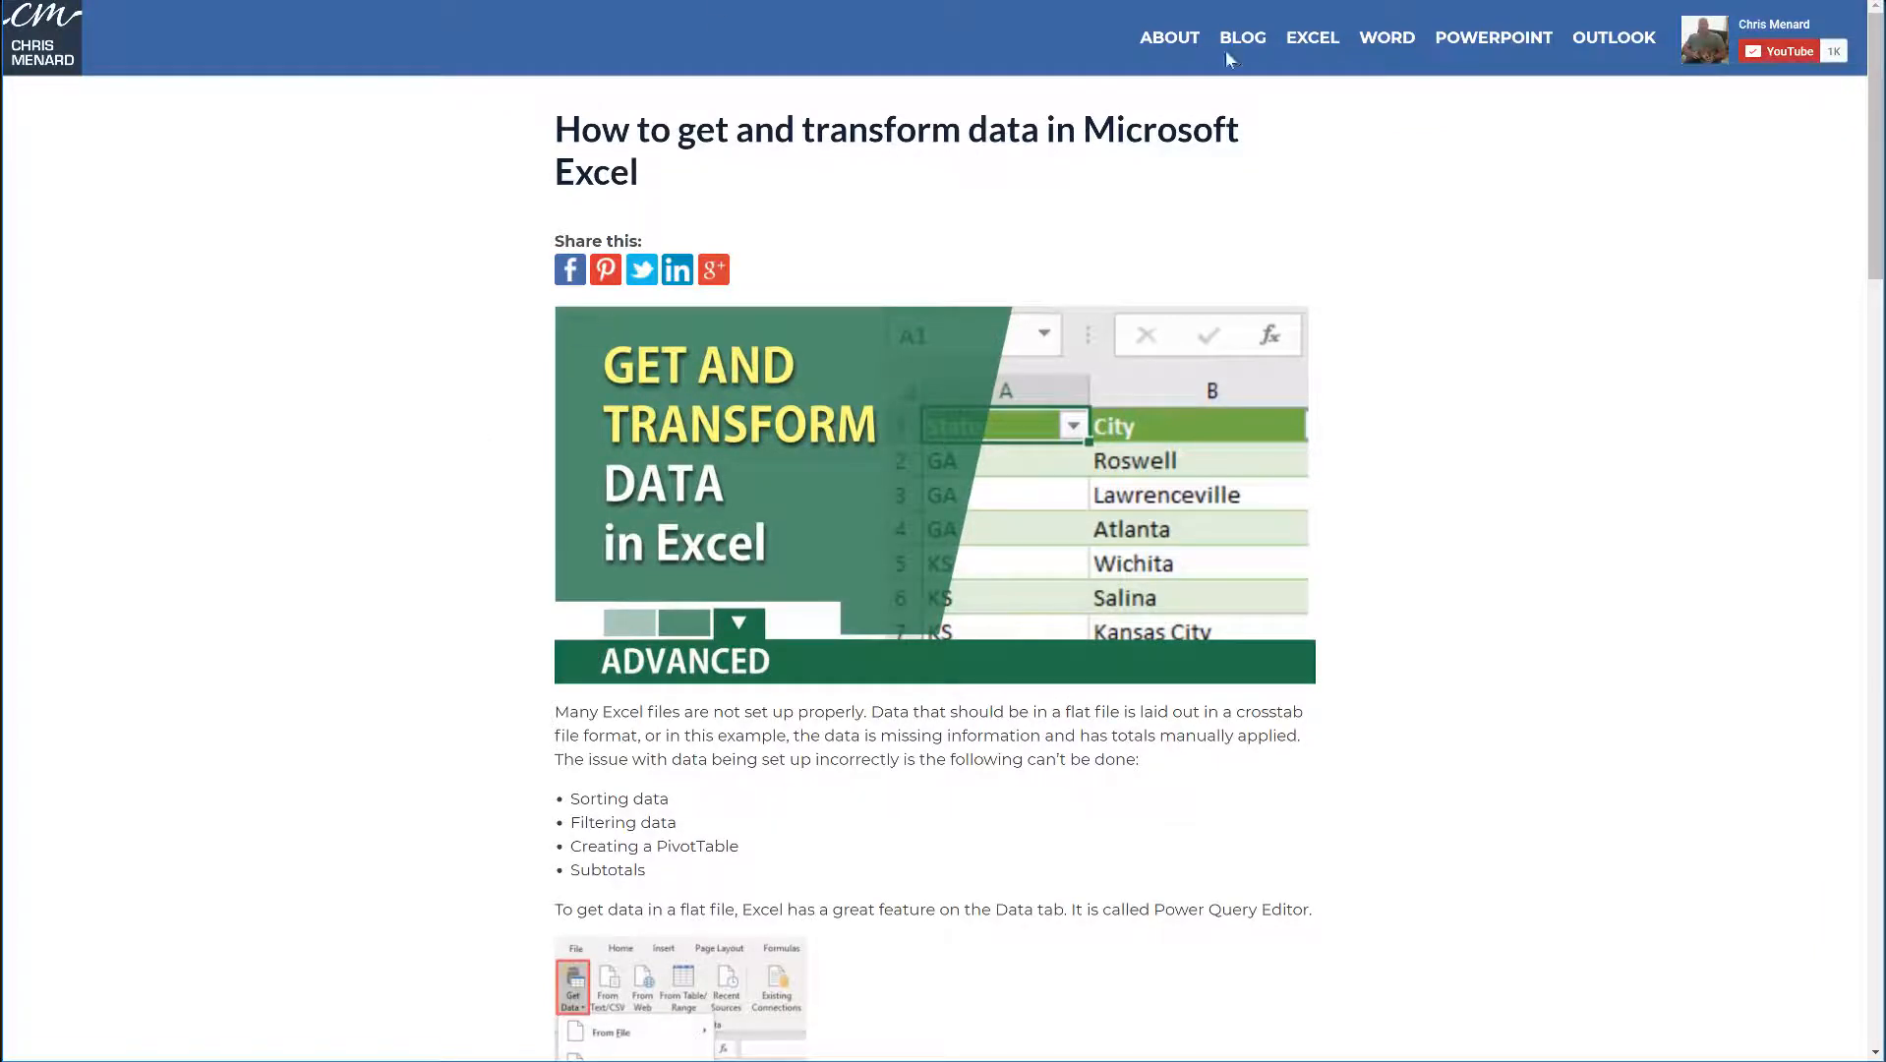
Step: Open the website's blog page in the browser and examine the colour-coded post thumbnails
left_click(1232, 44)
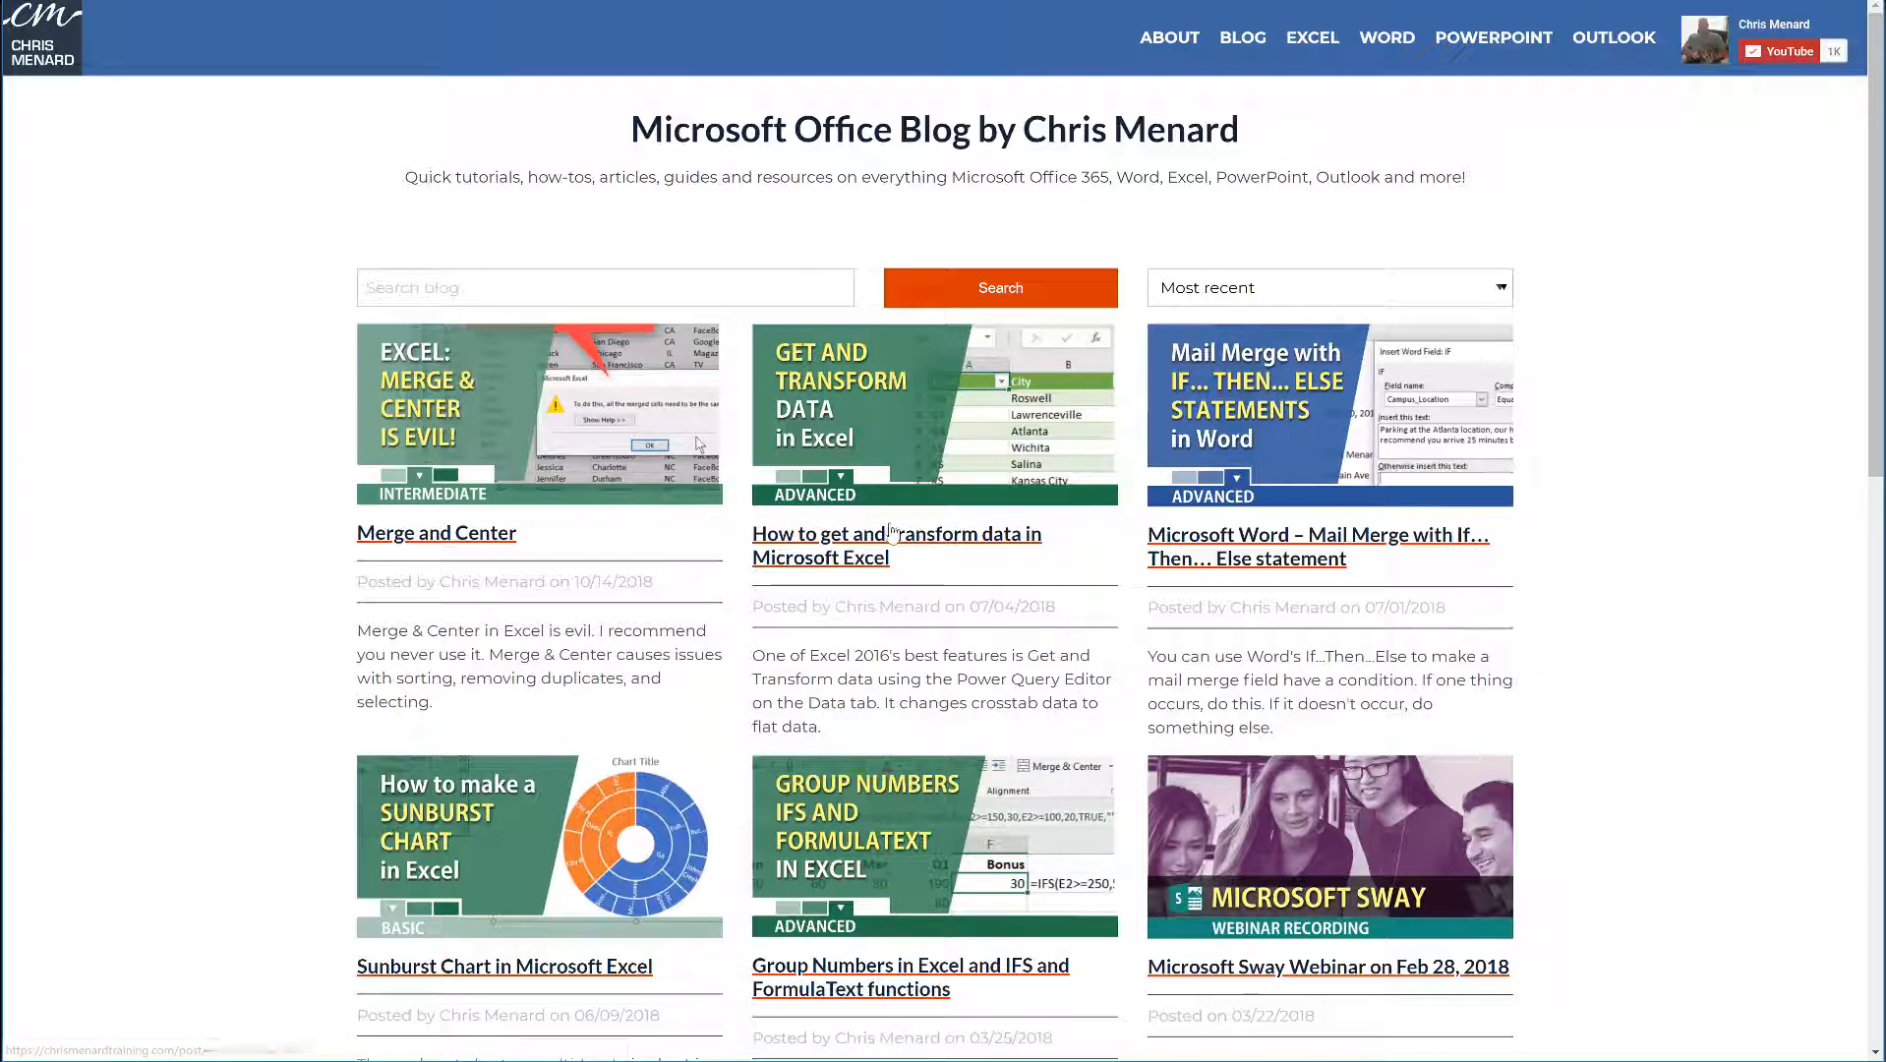
scroll(459, 582, "down", 4)
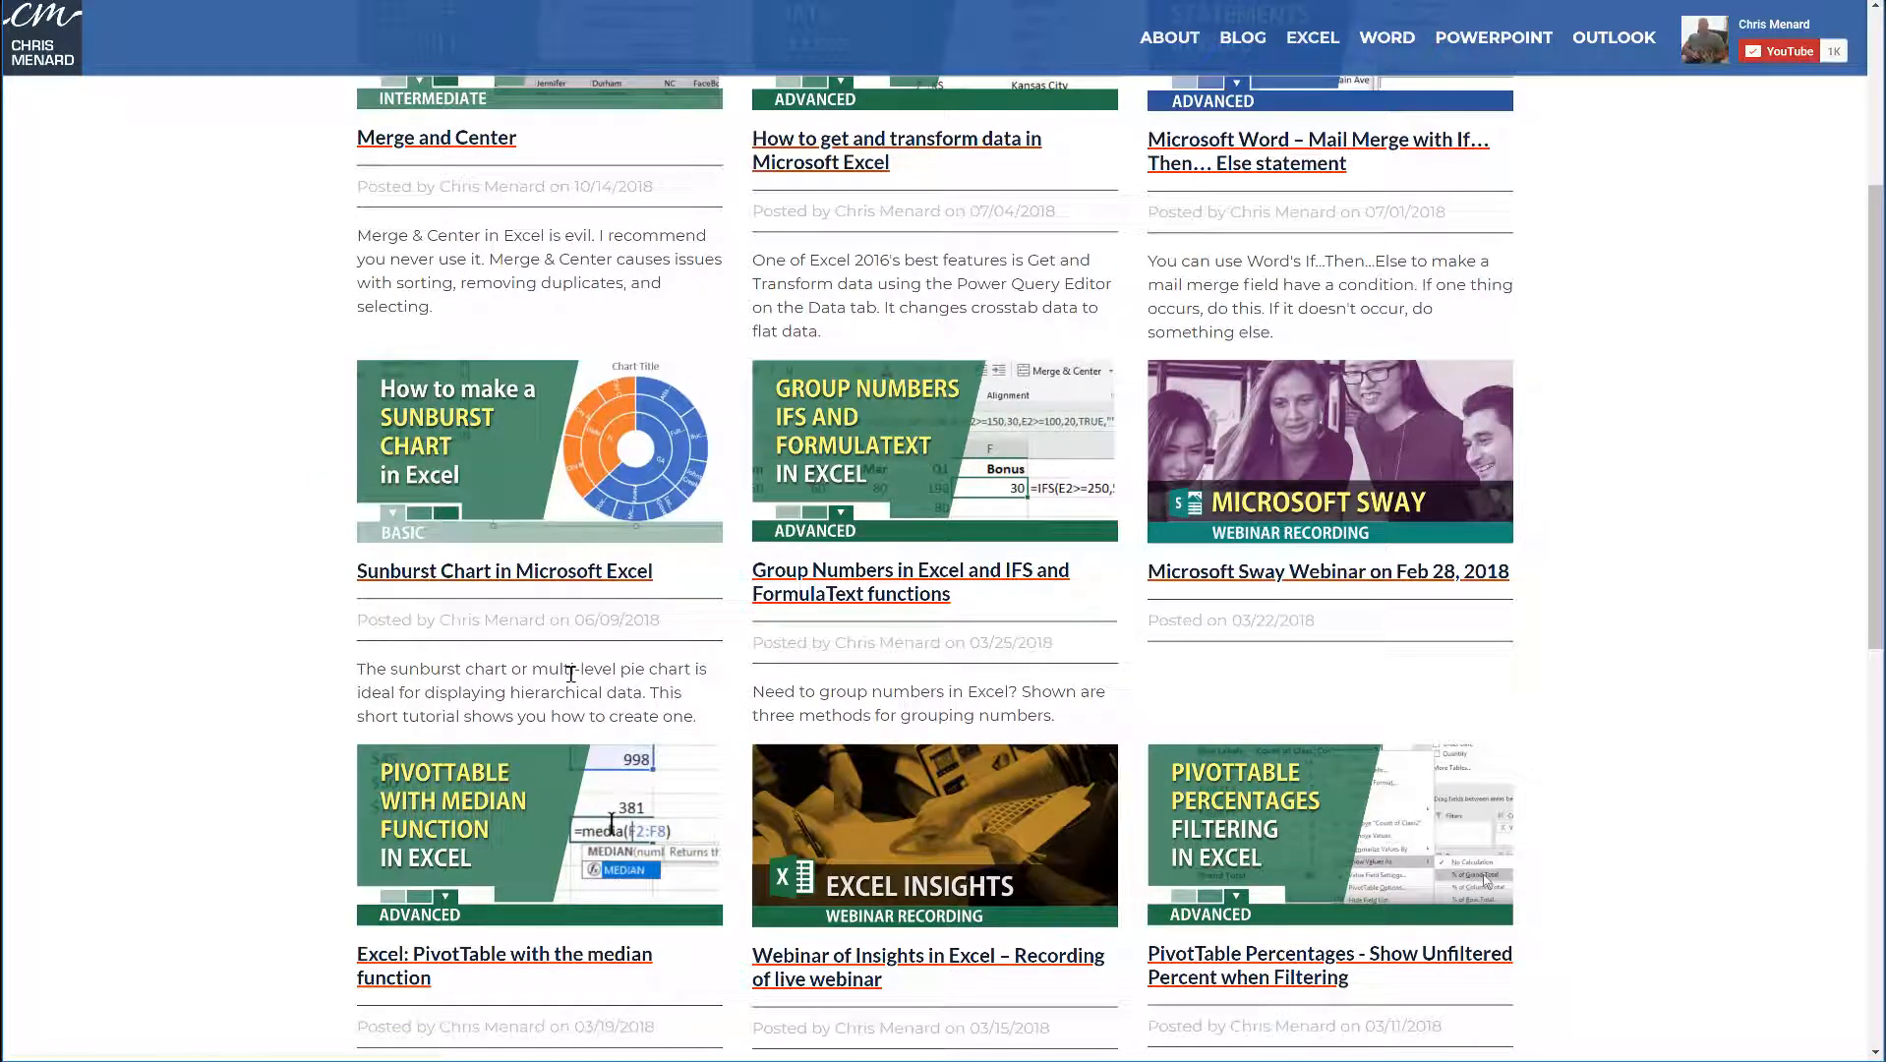
scroll(476, 668, "down", 5)
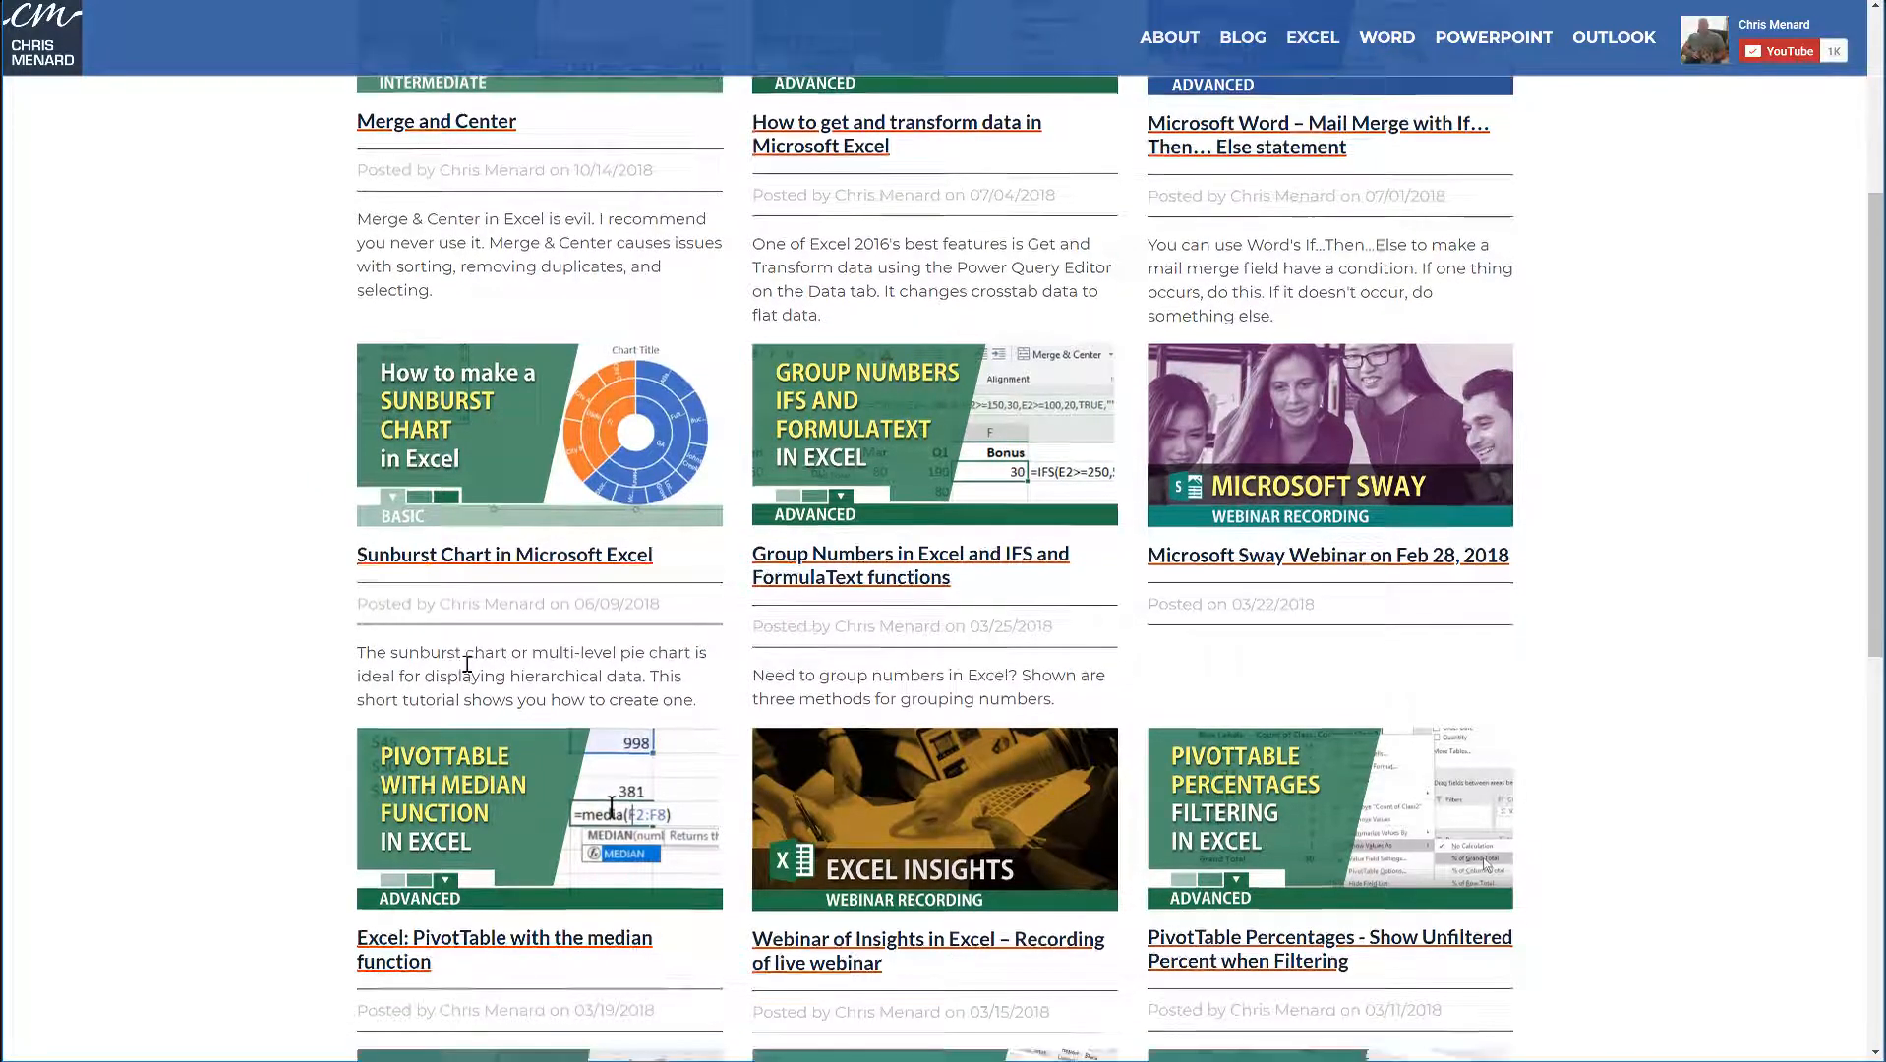
scroll(233, 600, "down", 3)
scroll(233, 600, "down", 1)
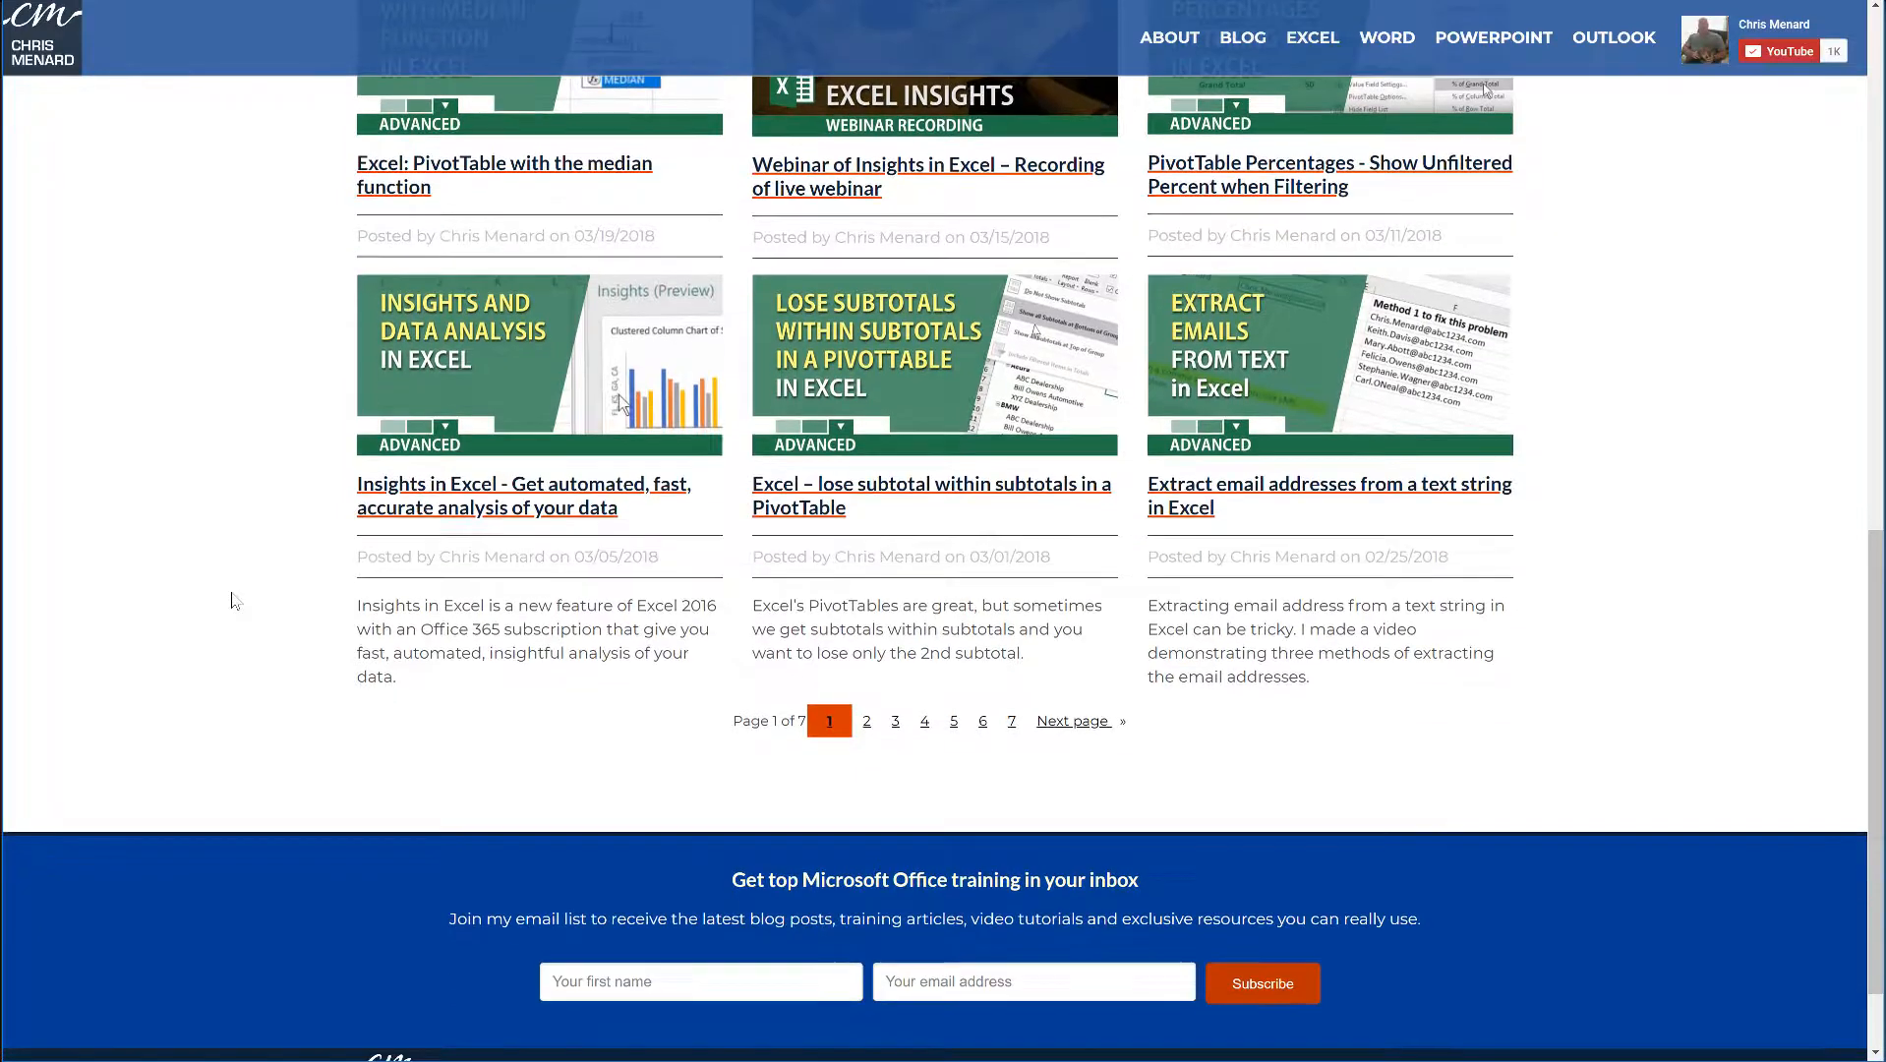
scroll(233, 600, "up", 2)
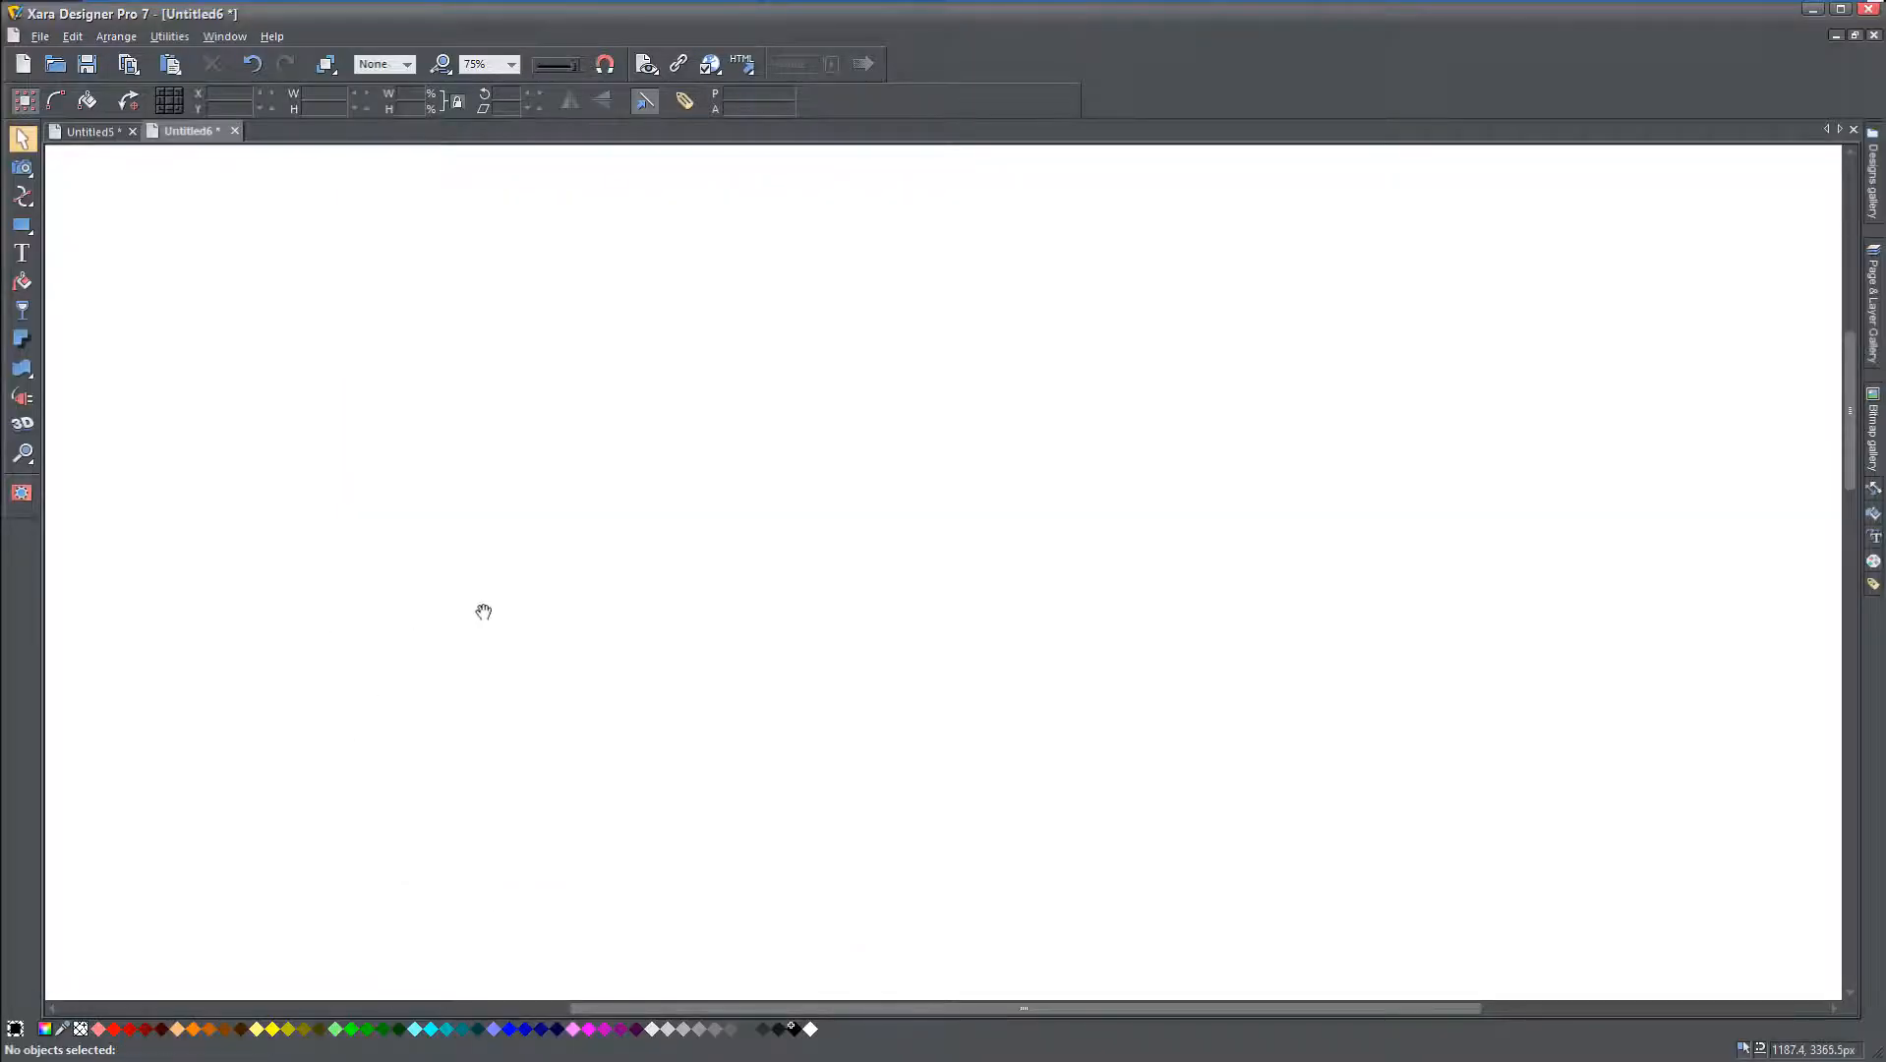
Step: Switch back to Xara Designer Pro and copy the whole Office colour key from Untitled5 into Untitled6
key("ctrl+Tab")
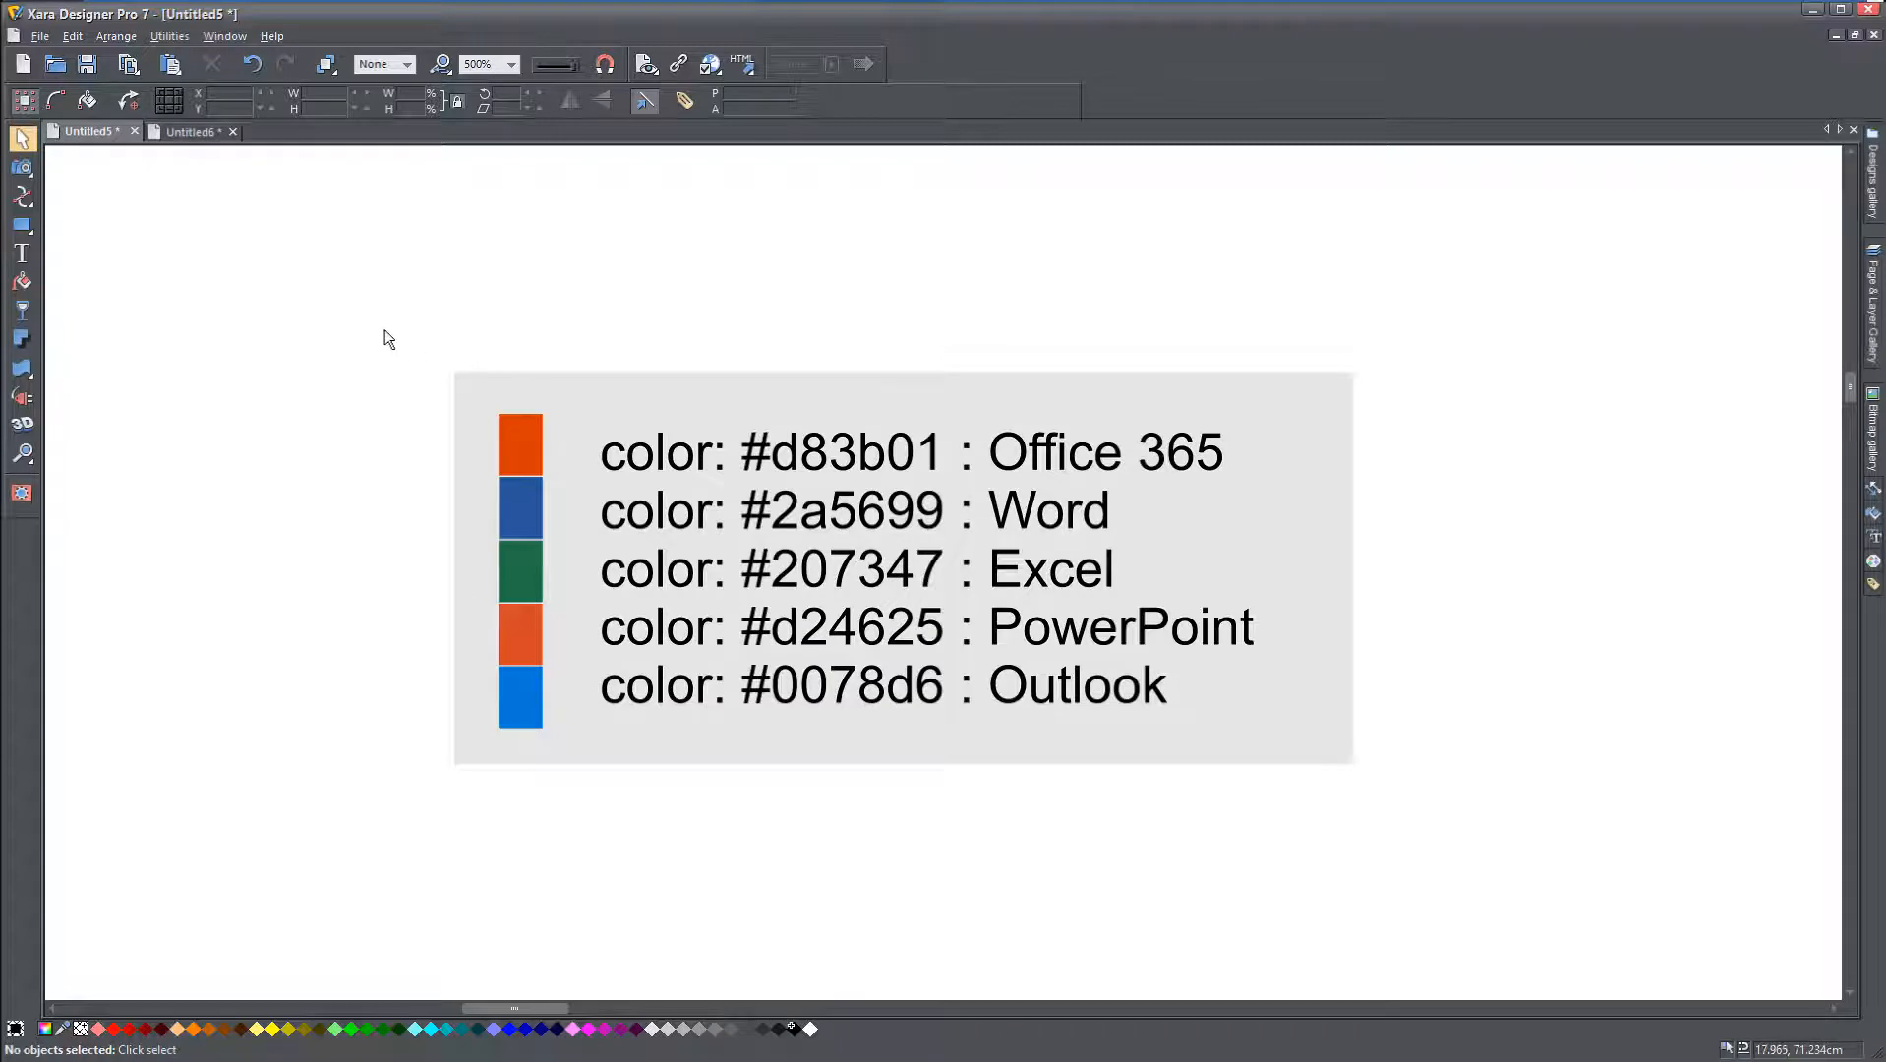
left_click_drag(391, 334, 1529, 852)
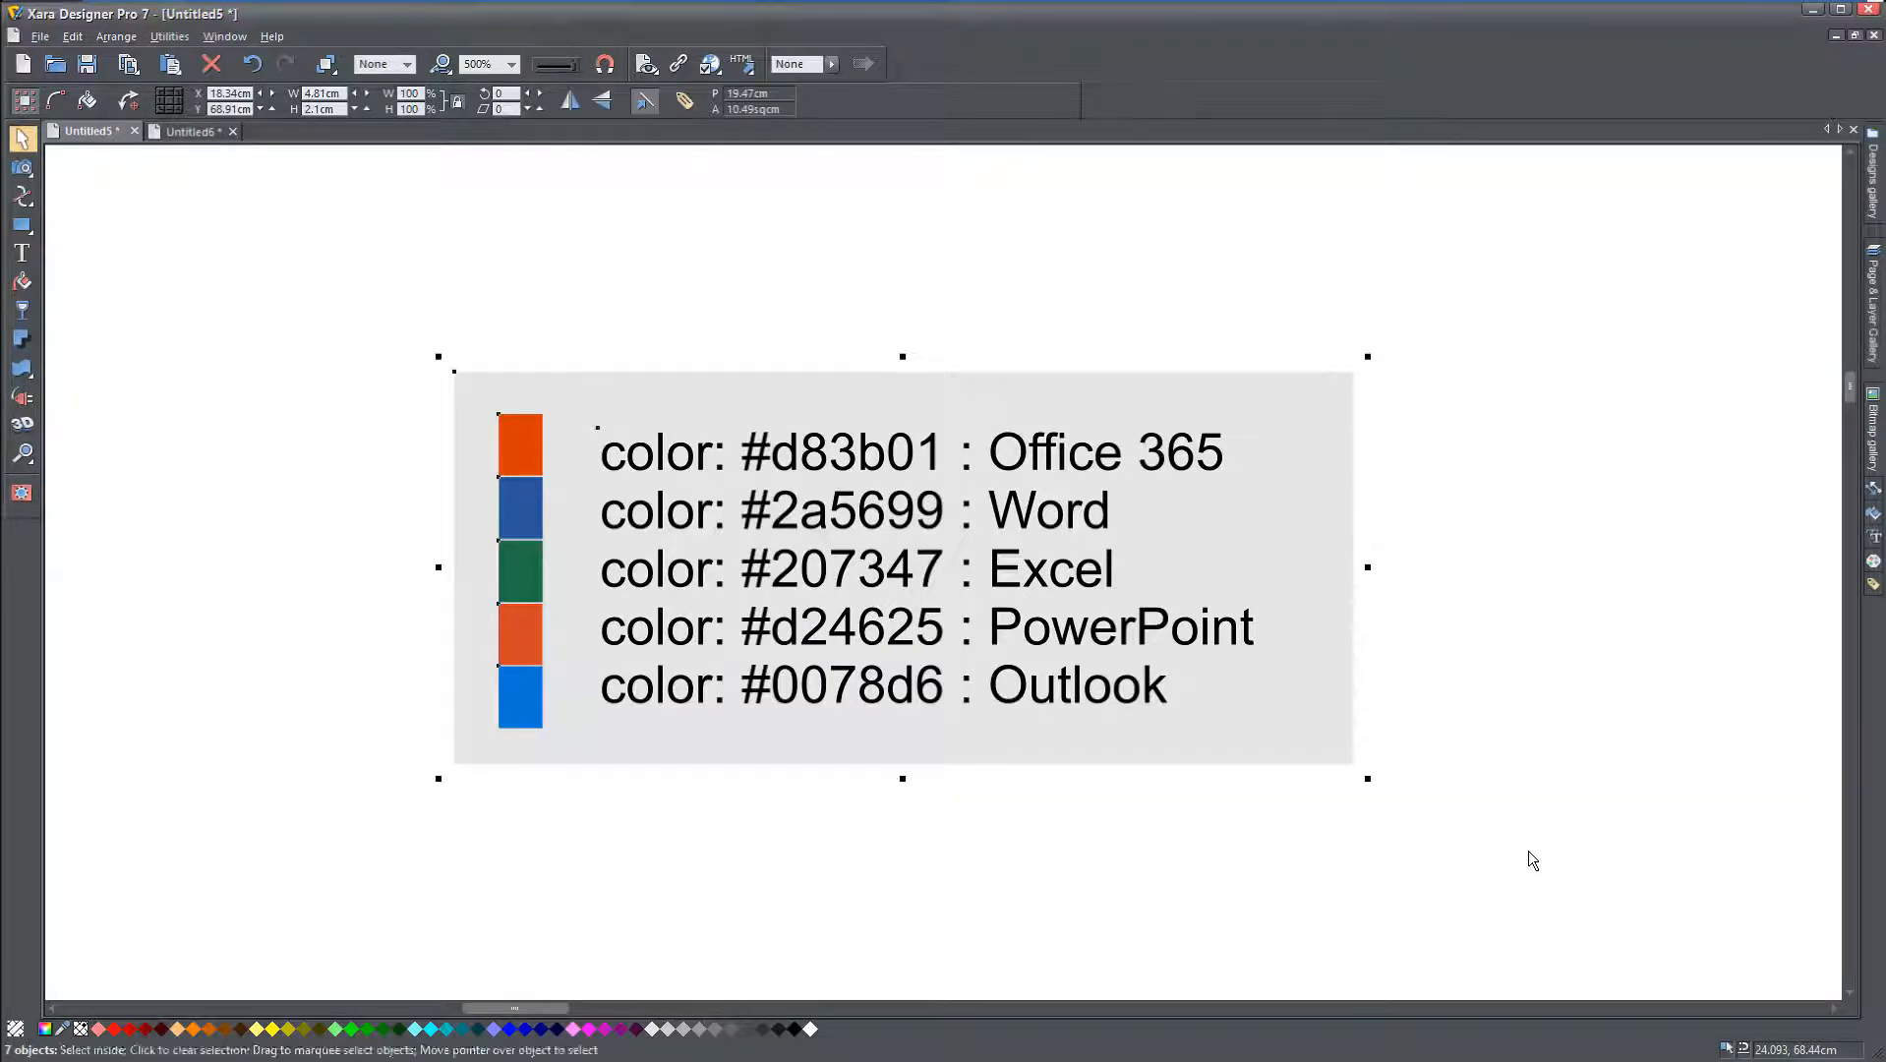
key("ctrl+Tab")
key("ctrl+v")
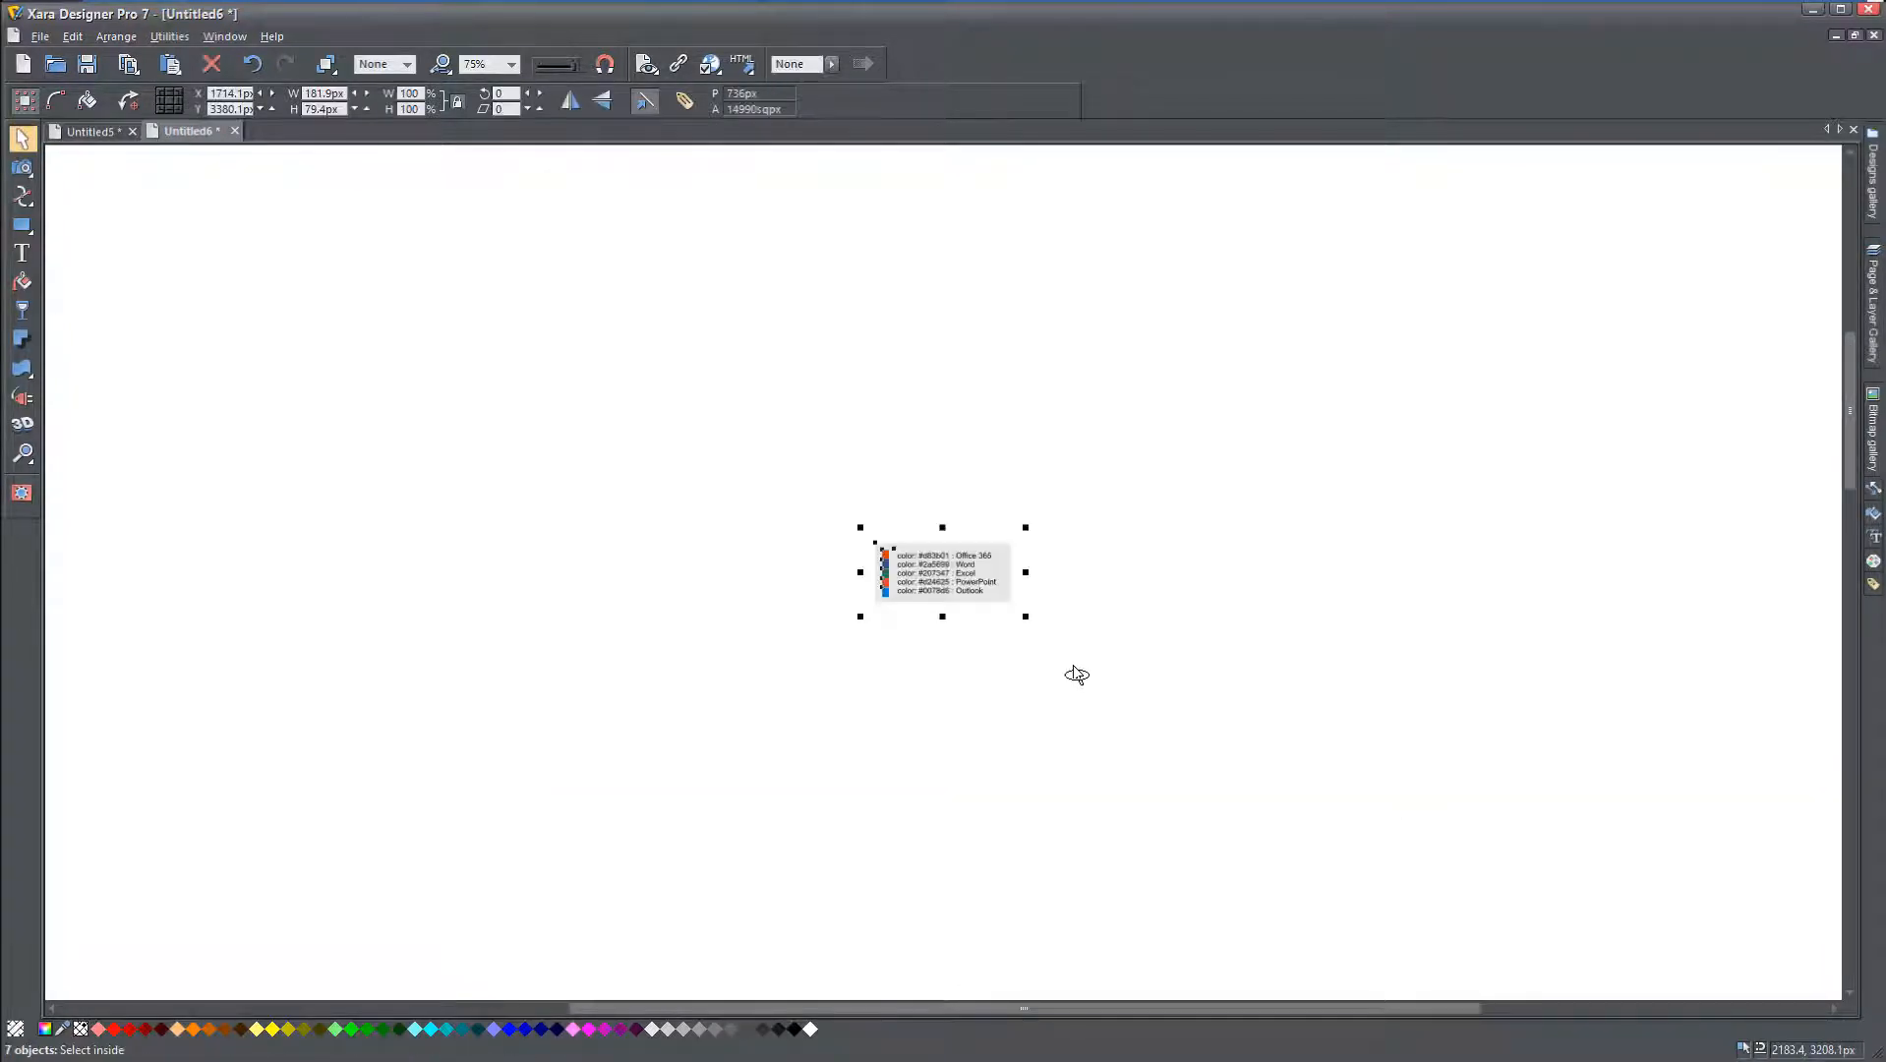
Step: Enlarge the pasted colour key to about 491 px wide and place it in the upper-right area of the canvas
left_click_drag(932, 553, 375, 199)
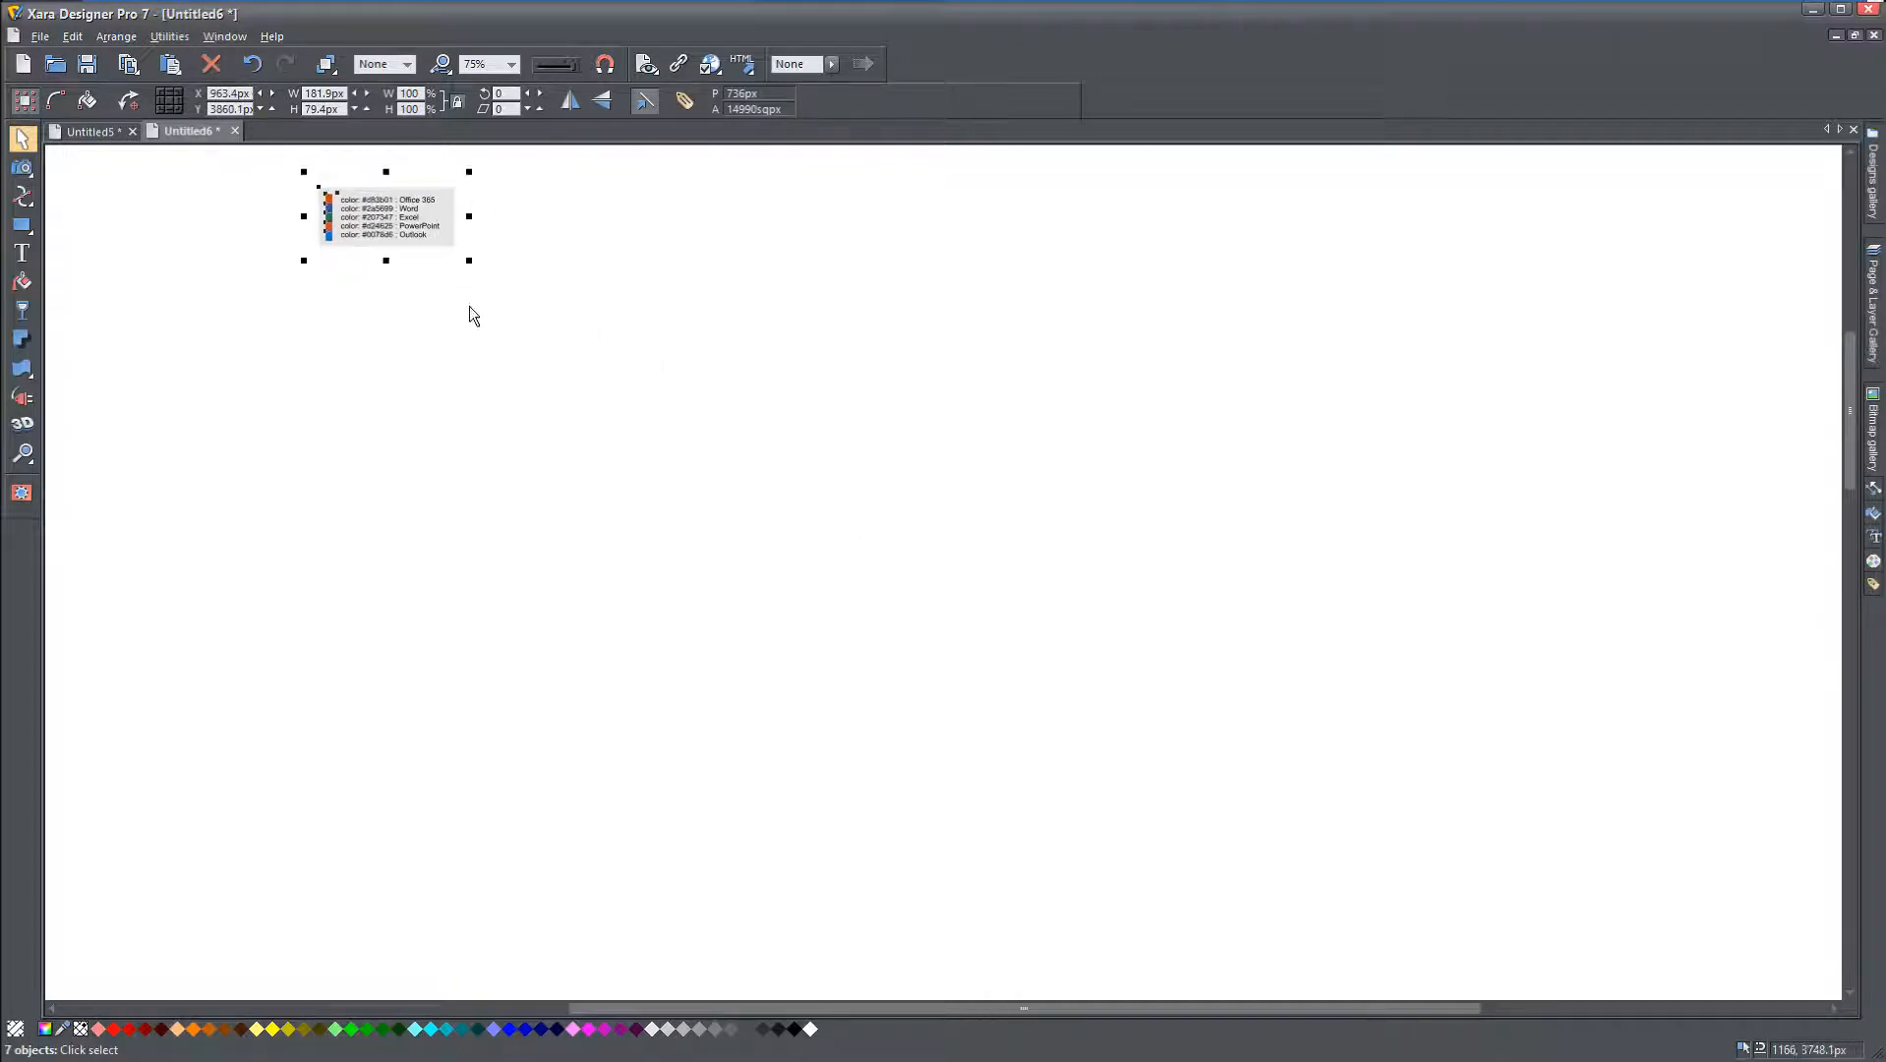
left_click_drag(468, 260, 685, 347)
left_click_drag(942, 371, 1676, 345)
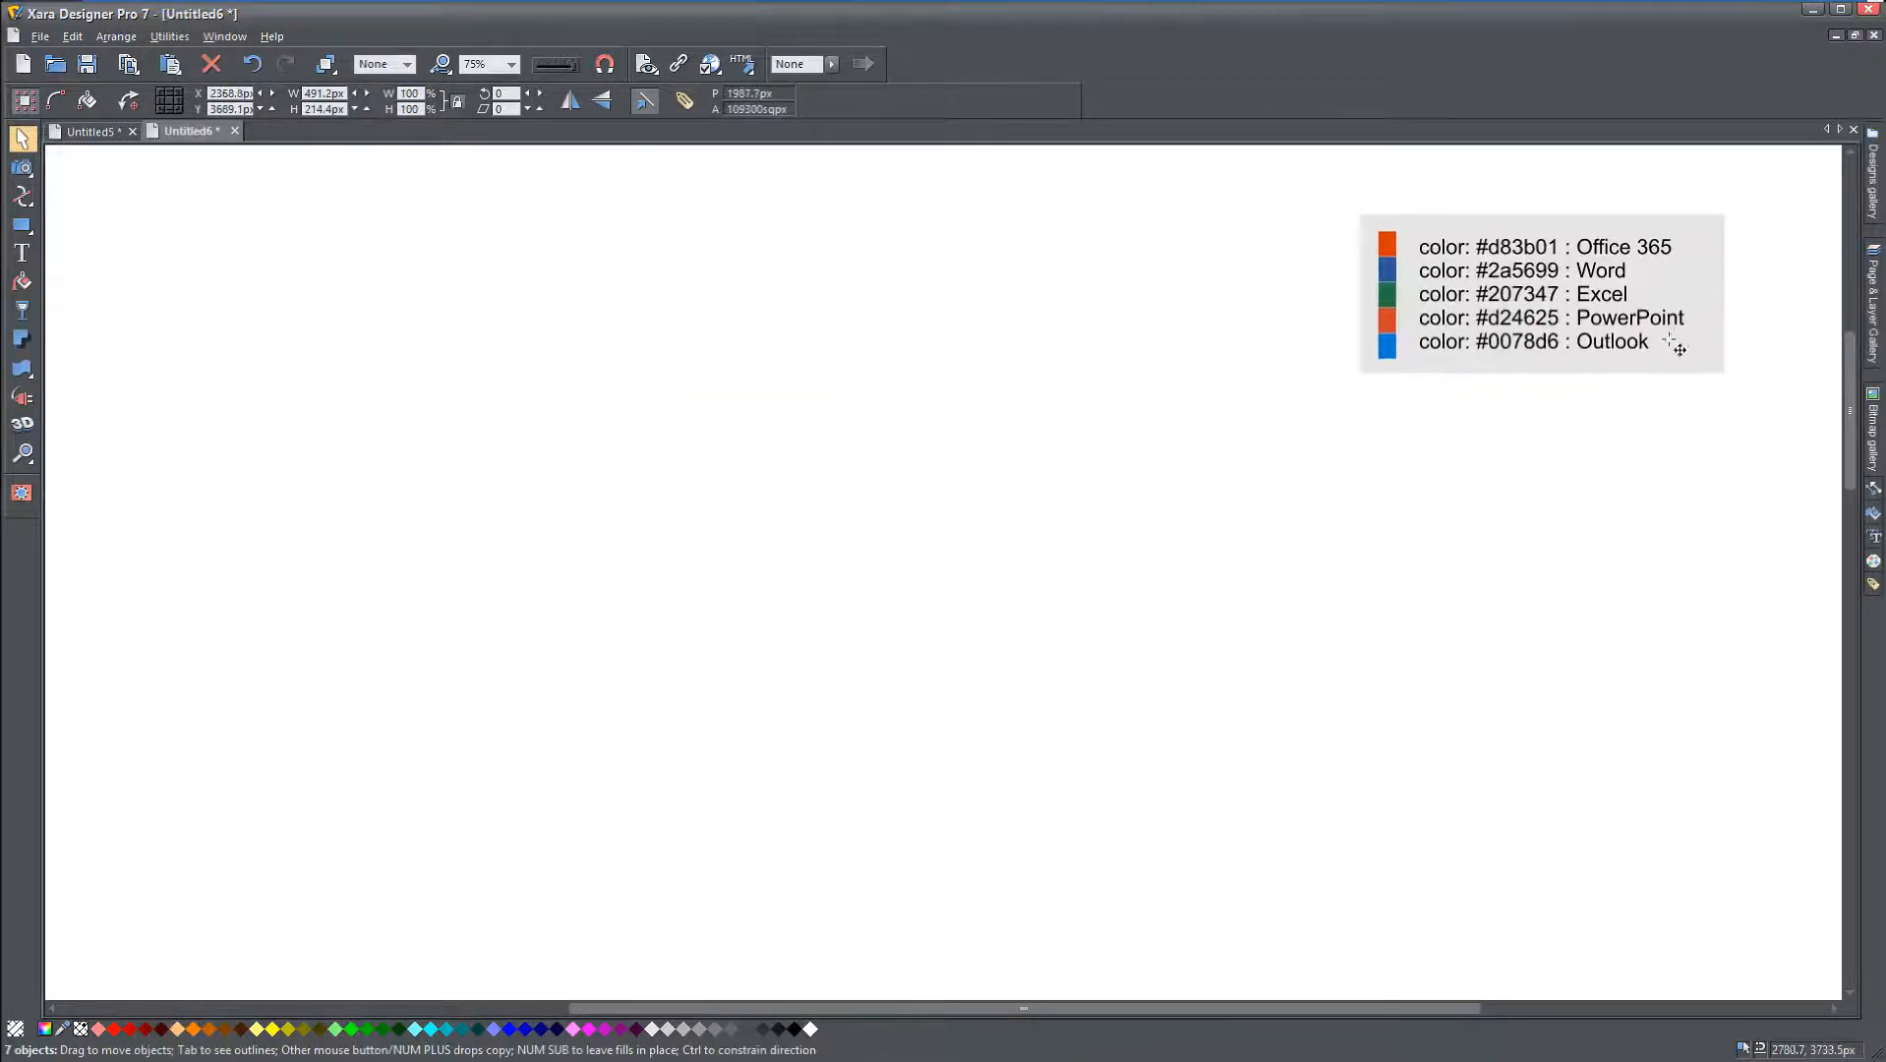
left_click(364, 451)
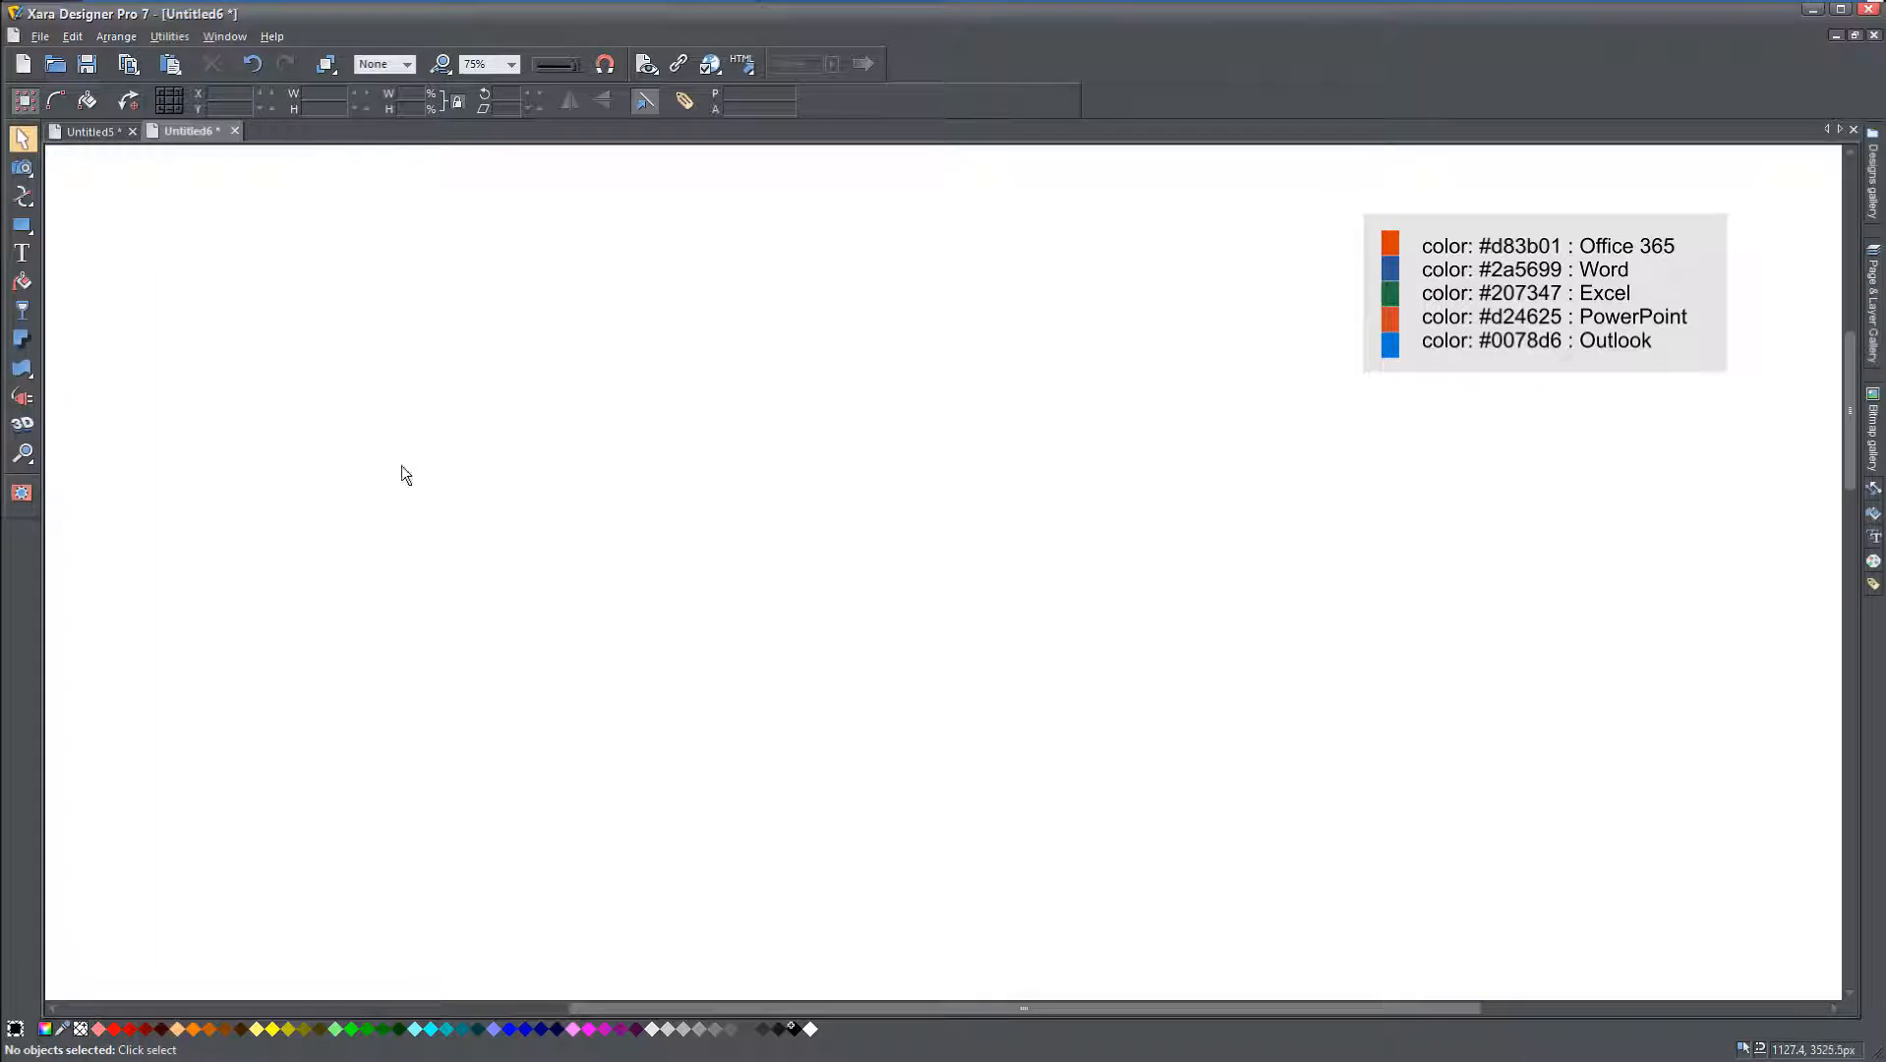
Step: Import the Excel, Outlook, PowerPoint and Word icon PNGs from the Office Thumbnails folder on the desktop
left_click(39, 37)
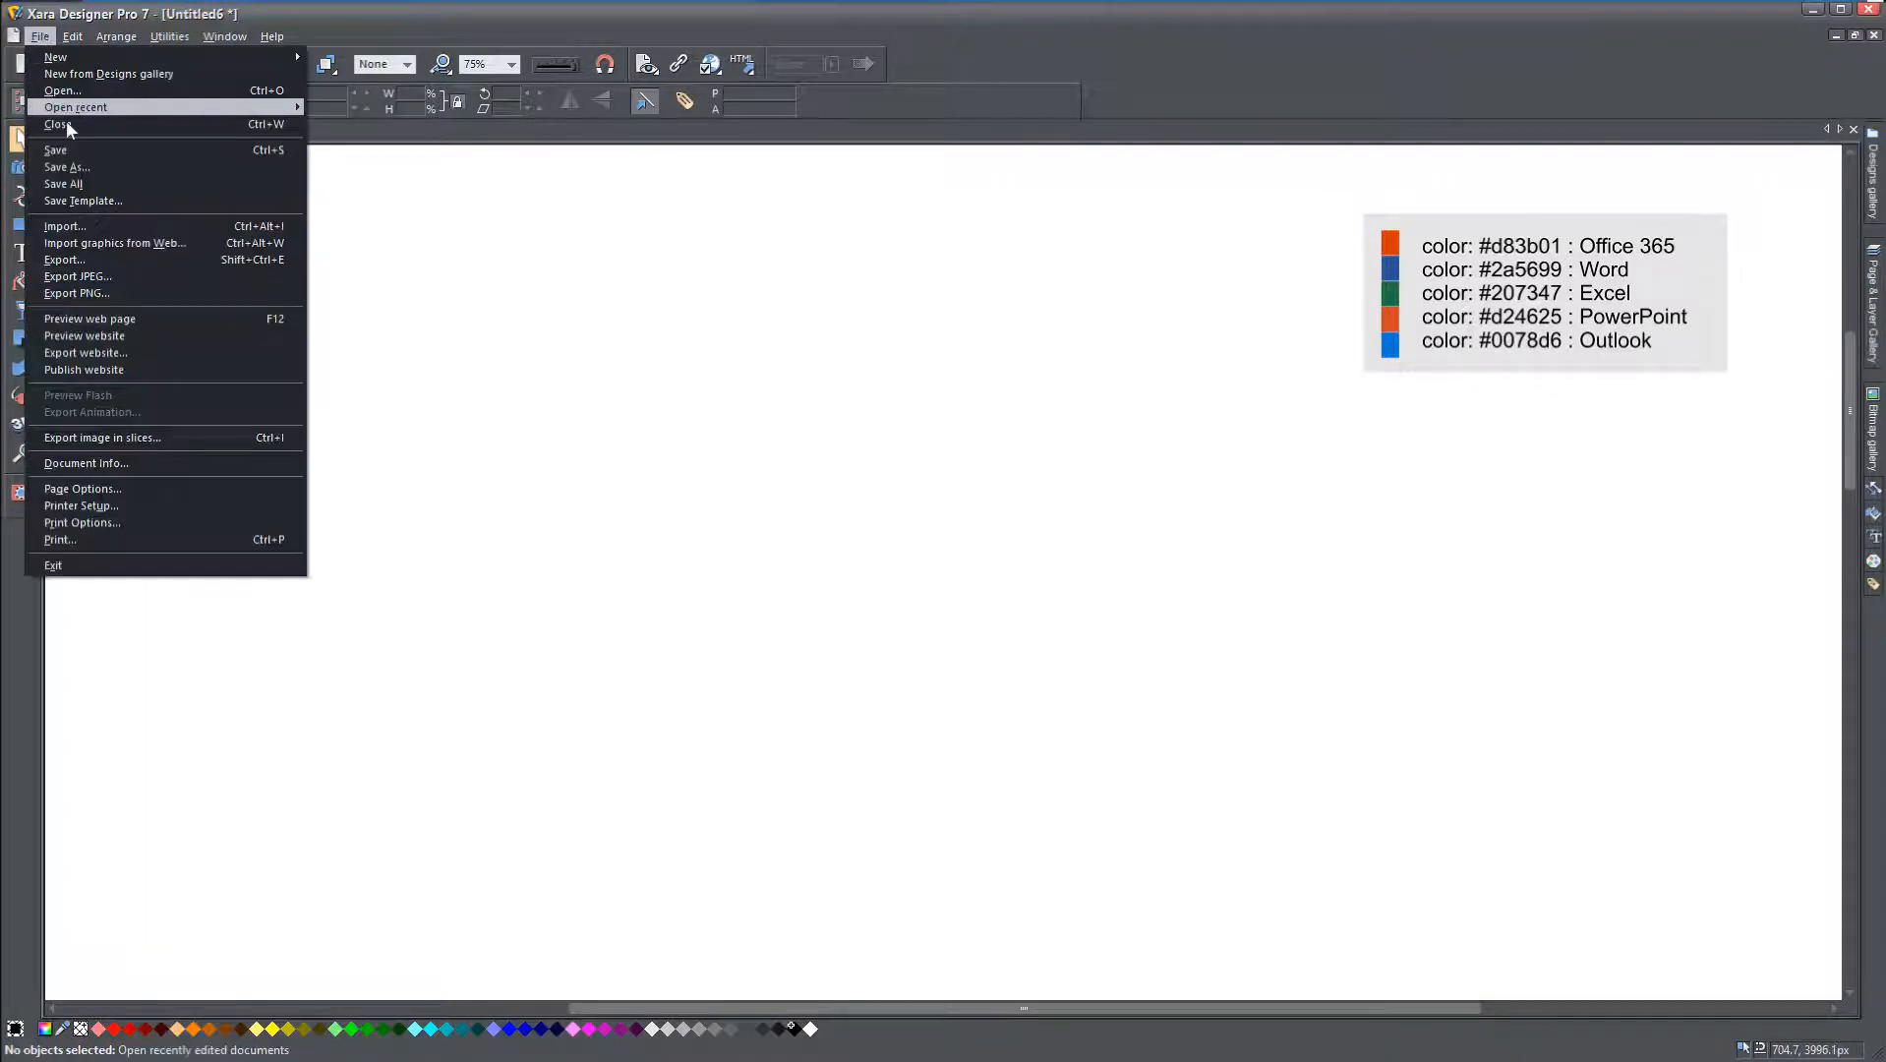
left_click(66, 227)
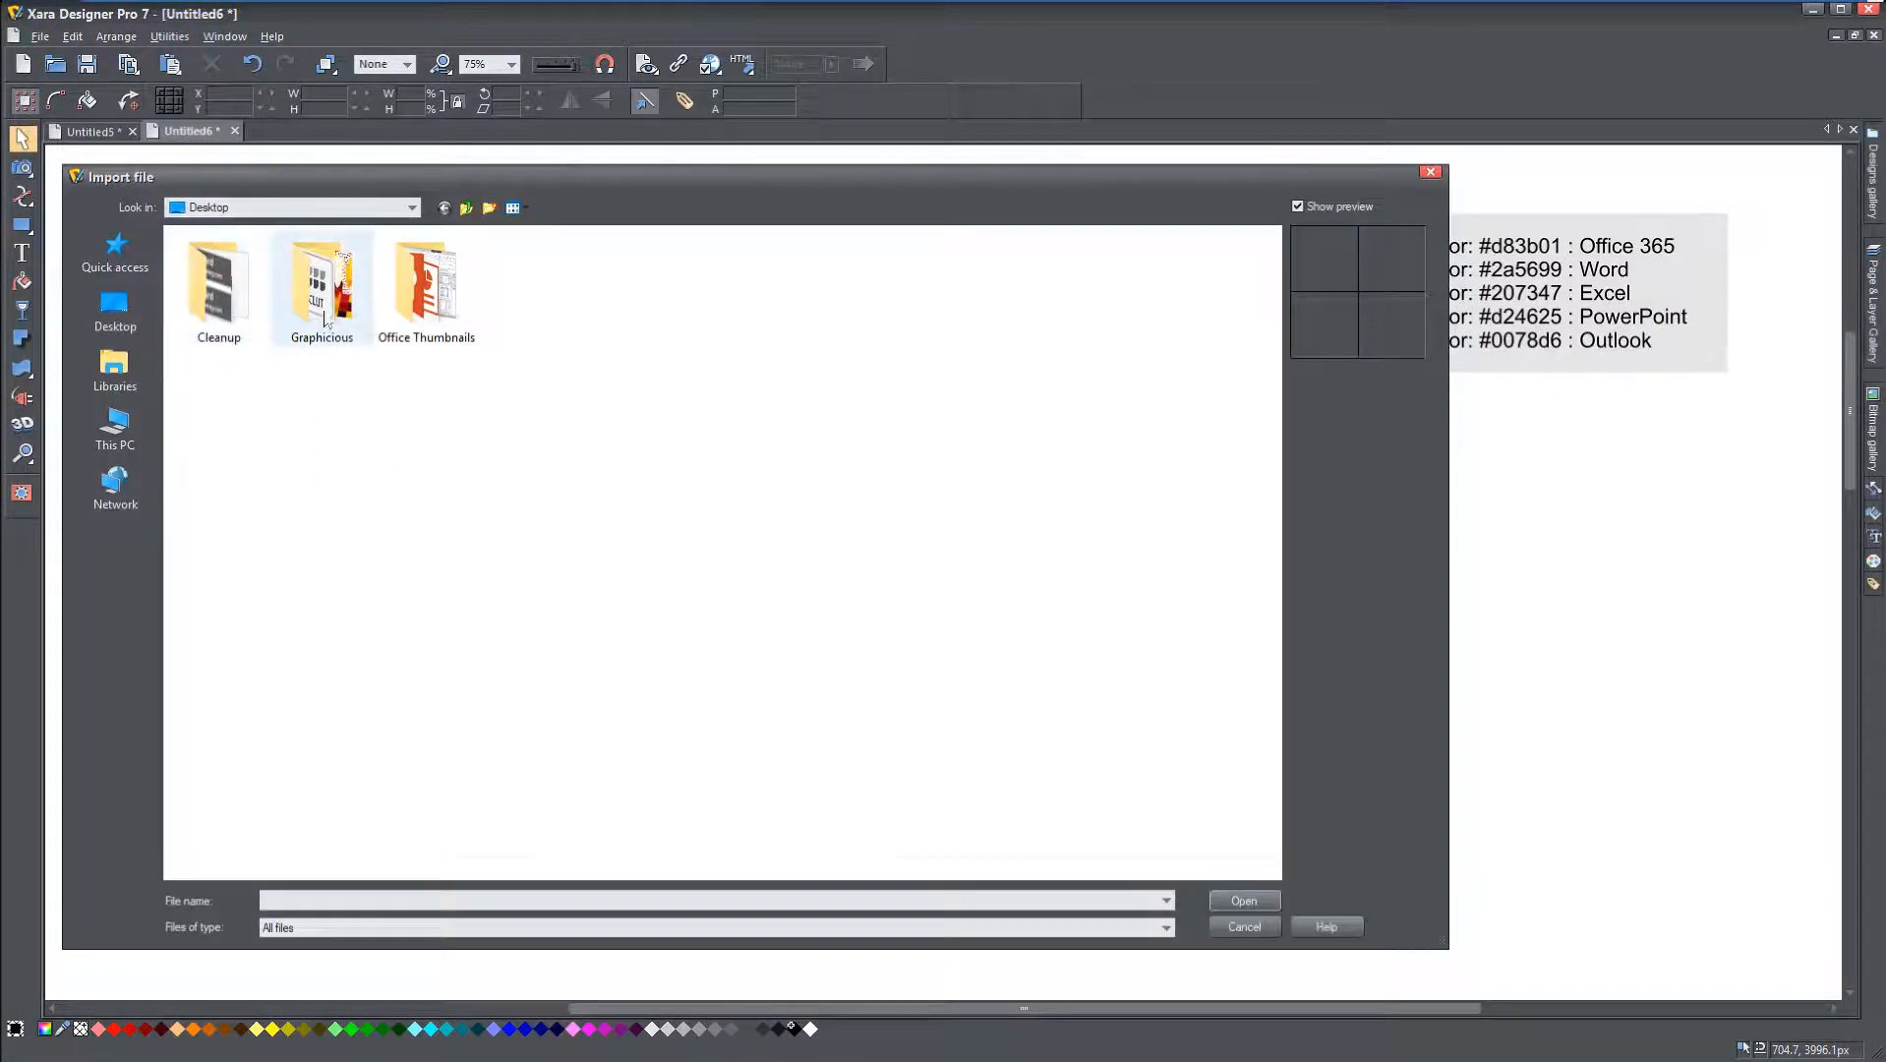
double_click(433, 295)
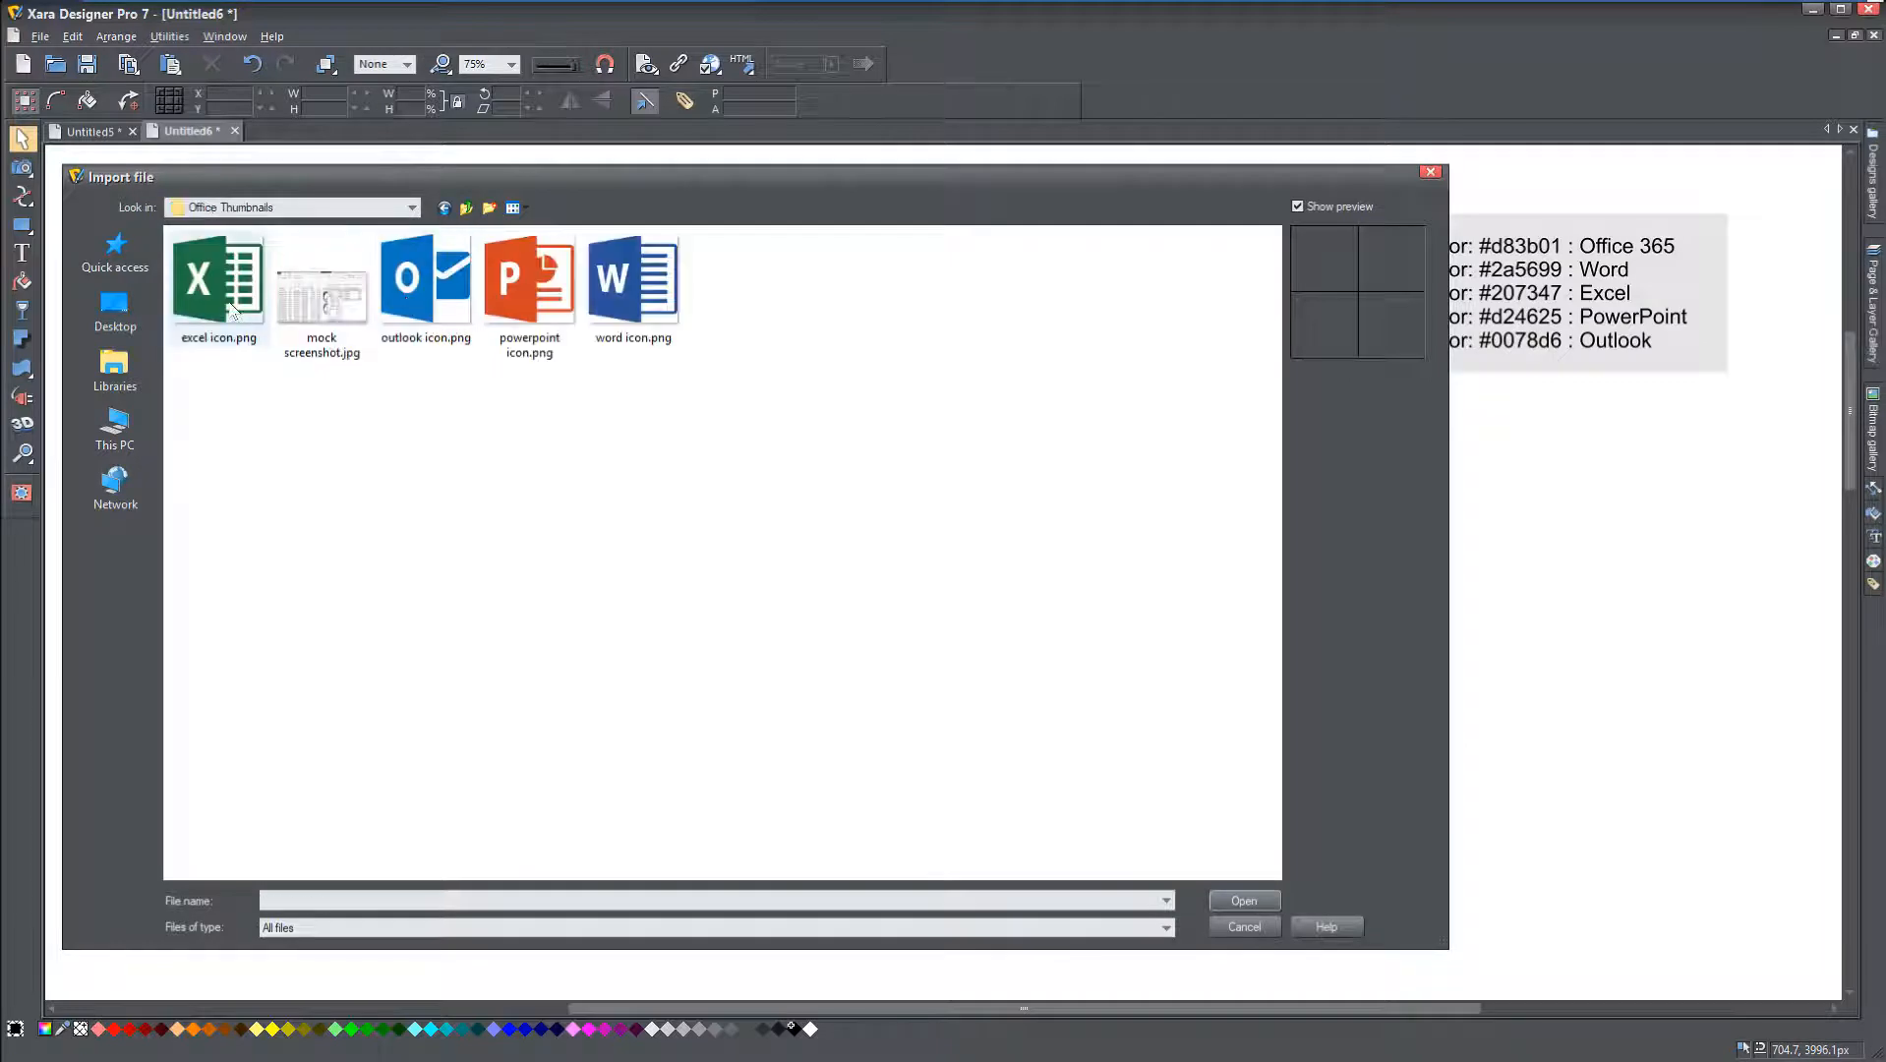
left_click(432, 295, "ctrl")
left_click(529, 290, "ctrl")
left_click(634, 291, "ctrl")
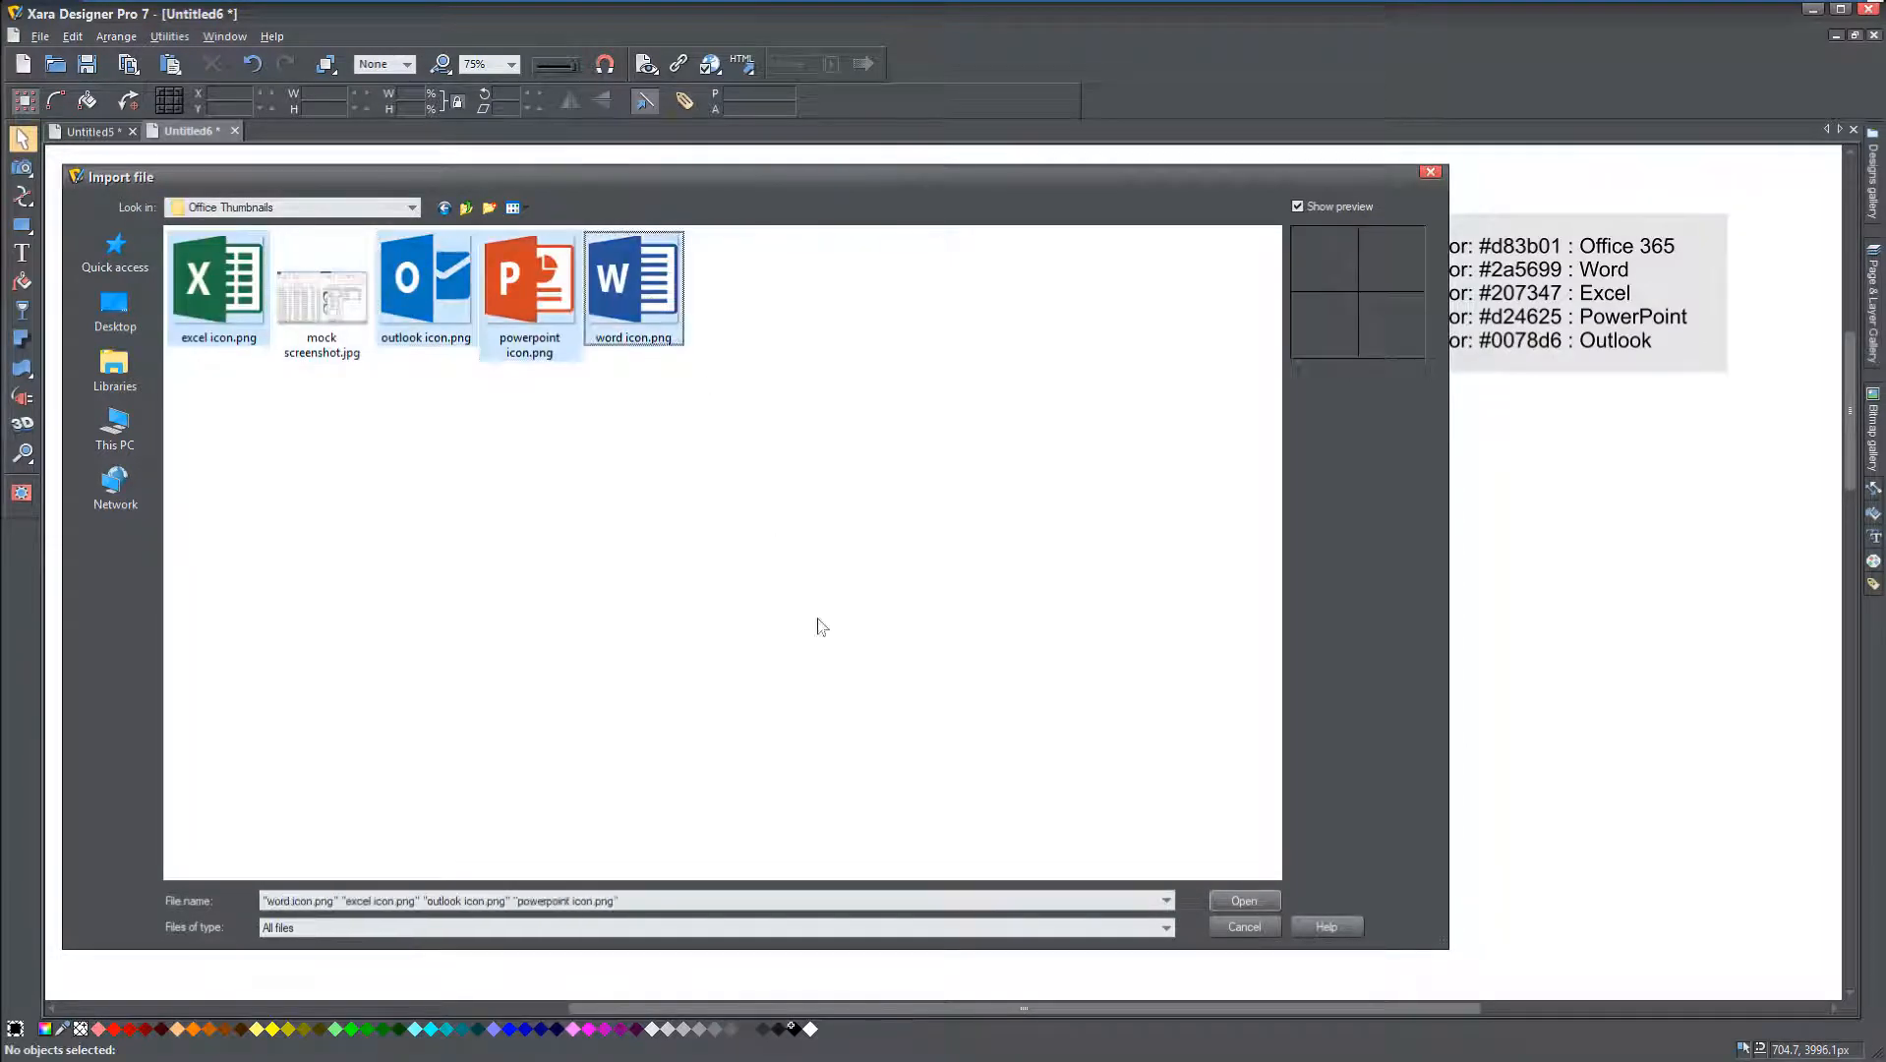
left_click(1235, 902)
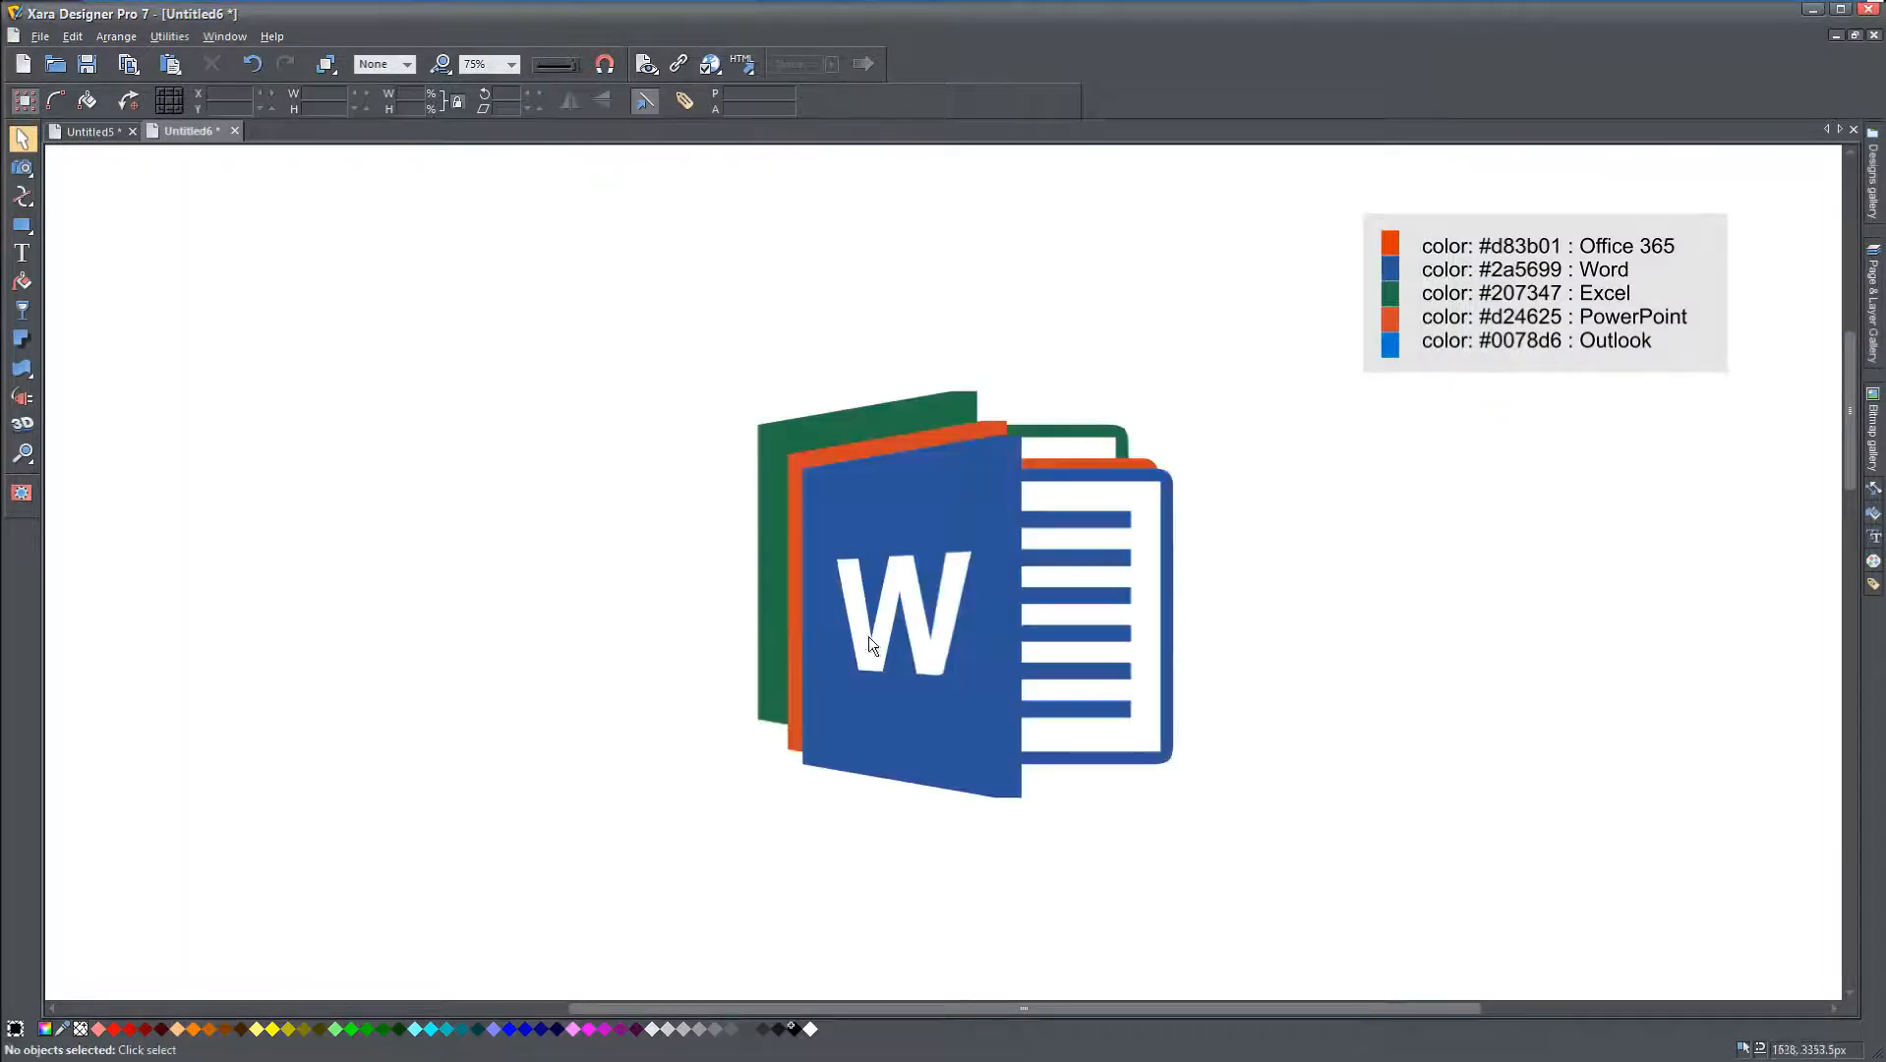
Step: Spread the stacked icons into a horizontal row in the order Word, PowerPoint, Excel, Outlook
left_click_drag(590, 535, 362, 455)
left_click_drag(864, 613, 750, 468)
left_click_drag(864, 713, 1236, 560)
left_click_drag(983, 654, 1594, 550)
left_click_drag(1477, 340, 1400, 262)
left_click_drag(1558, 524, 1628, 498)
Step: Scale all four icons together to about 740 px wide and place the row beside the colour key
left_click(1323, 498, "shift")
left_click(766, 483, "shift")
left_click(629, 440, "shift")
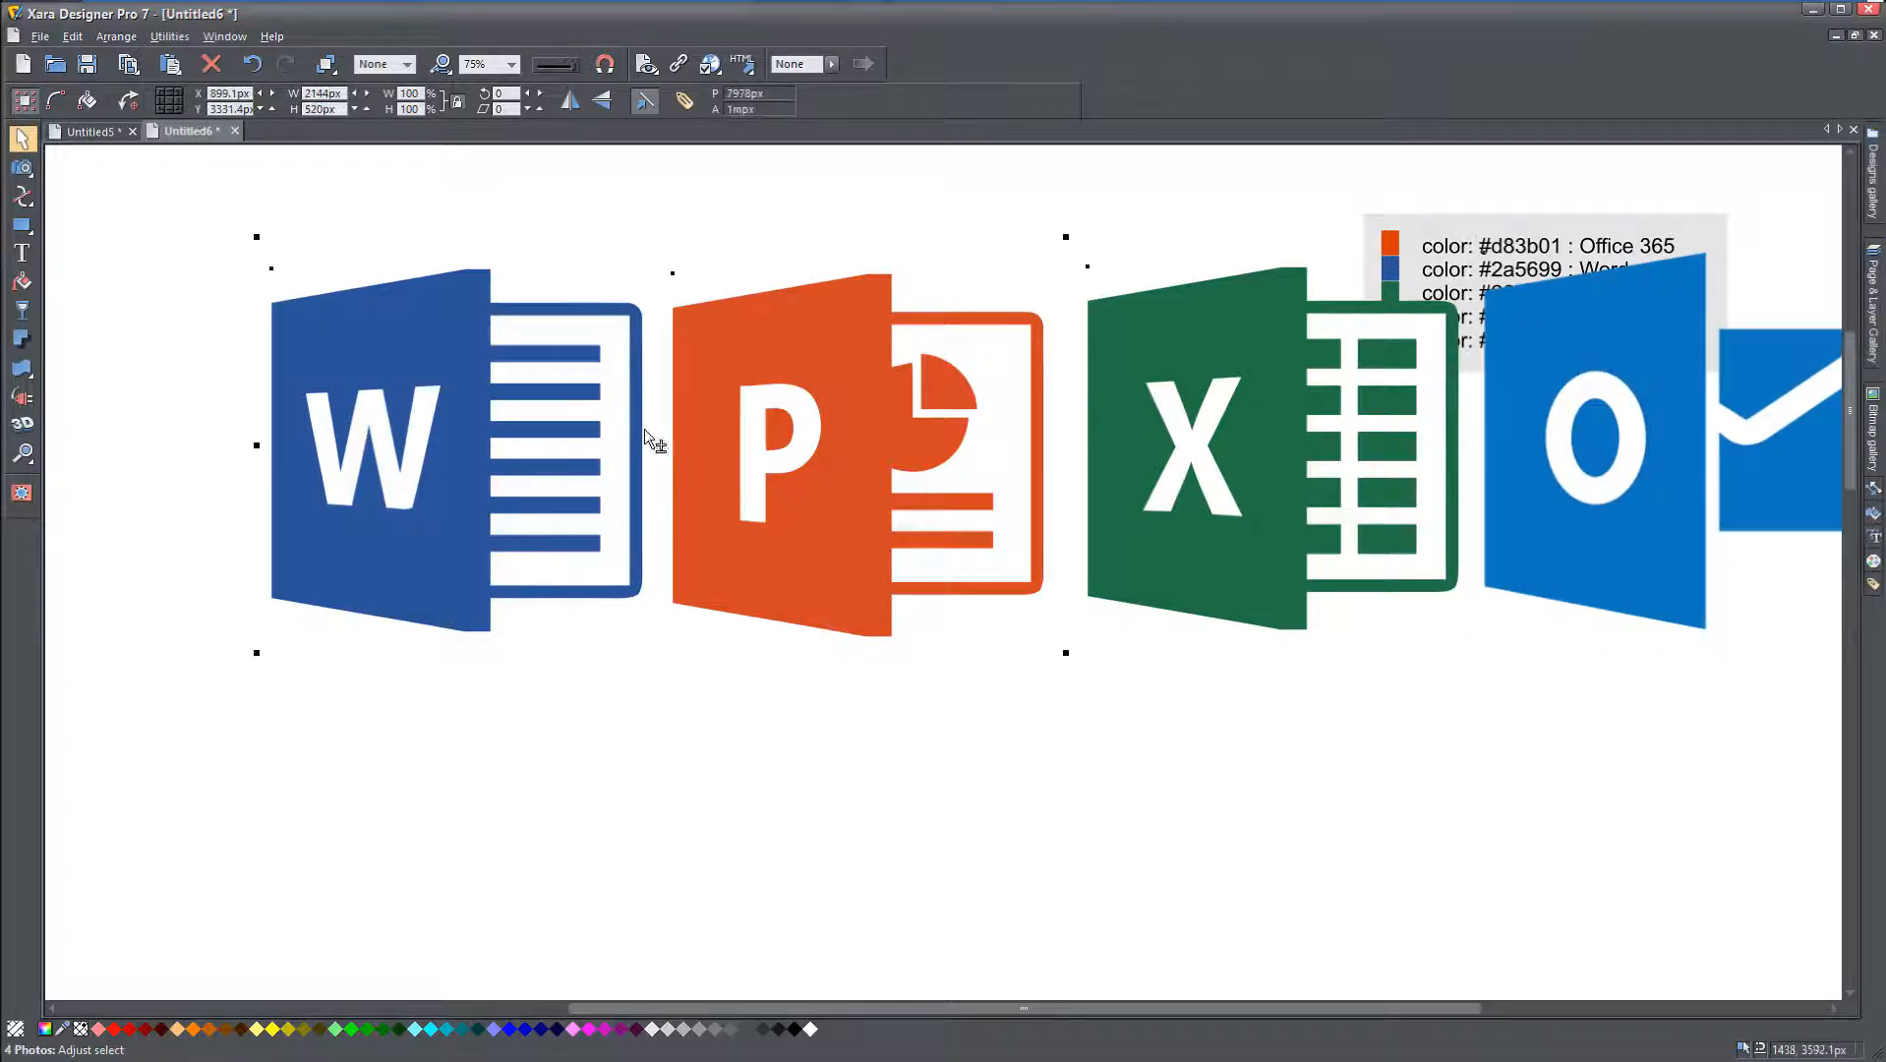
left_click_drag(251, 236, 1304, 490)
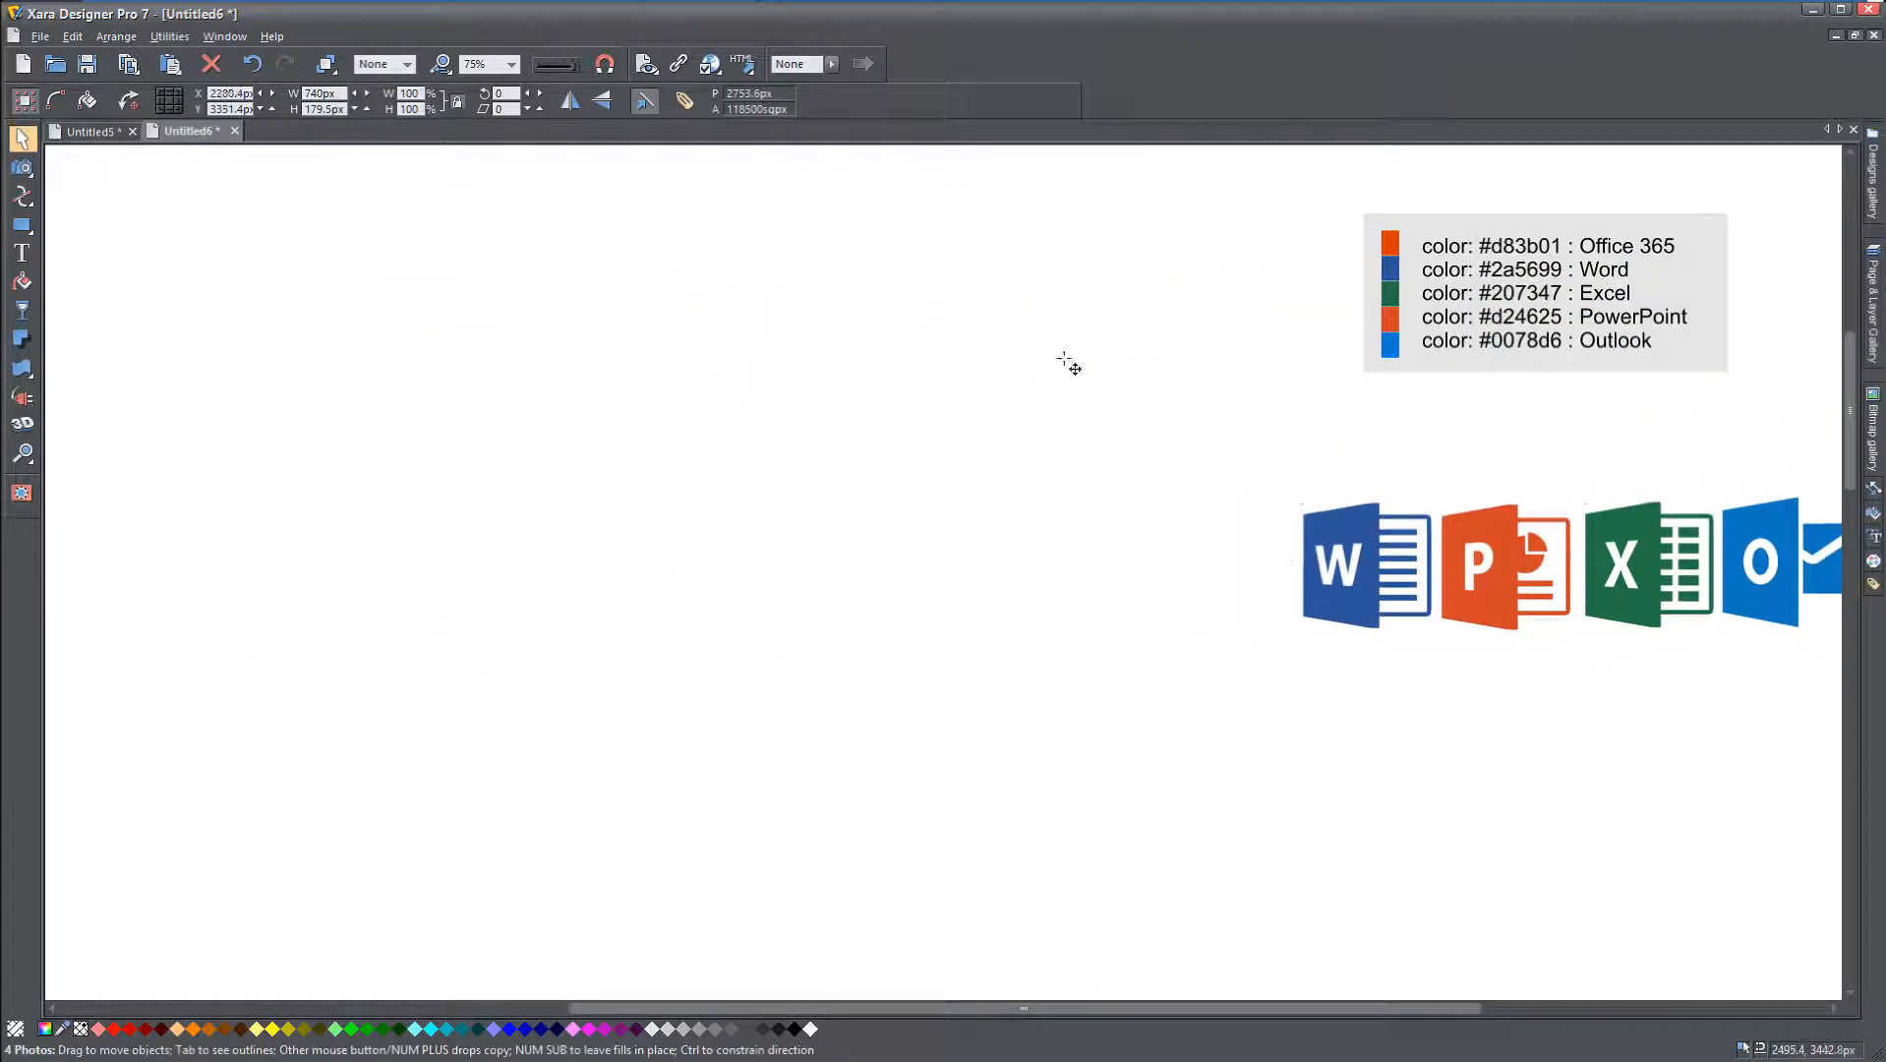
left_click_drag(1464, 568, 906, 293)
left_click(971, 559)
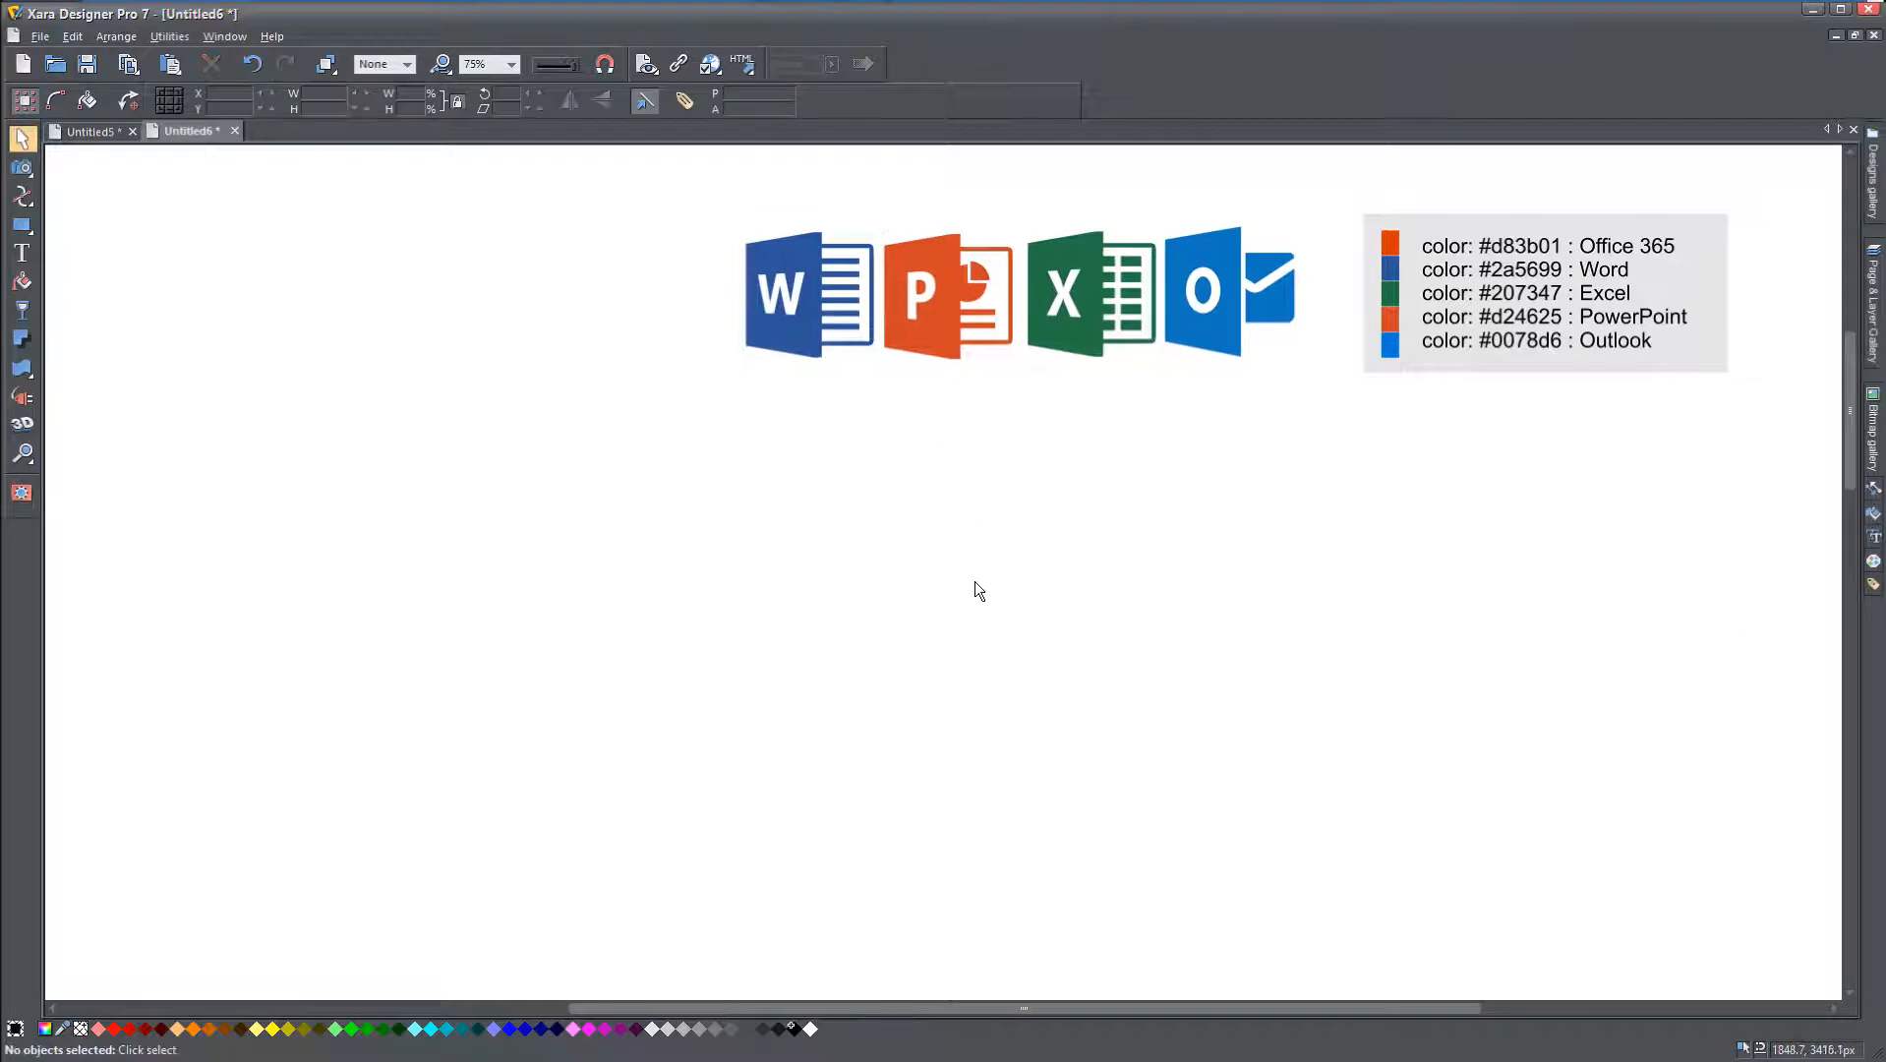
Step: Adjust the individual icons' positions so the four are evenly spaced and aligned in the row
left_click_drag(1217, 316, 1133, 307)
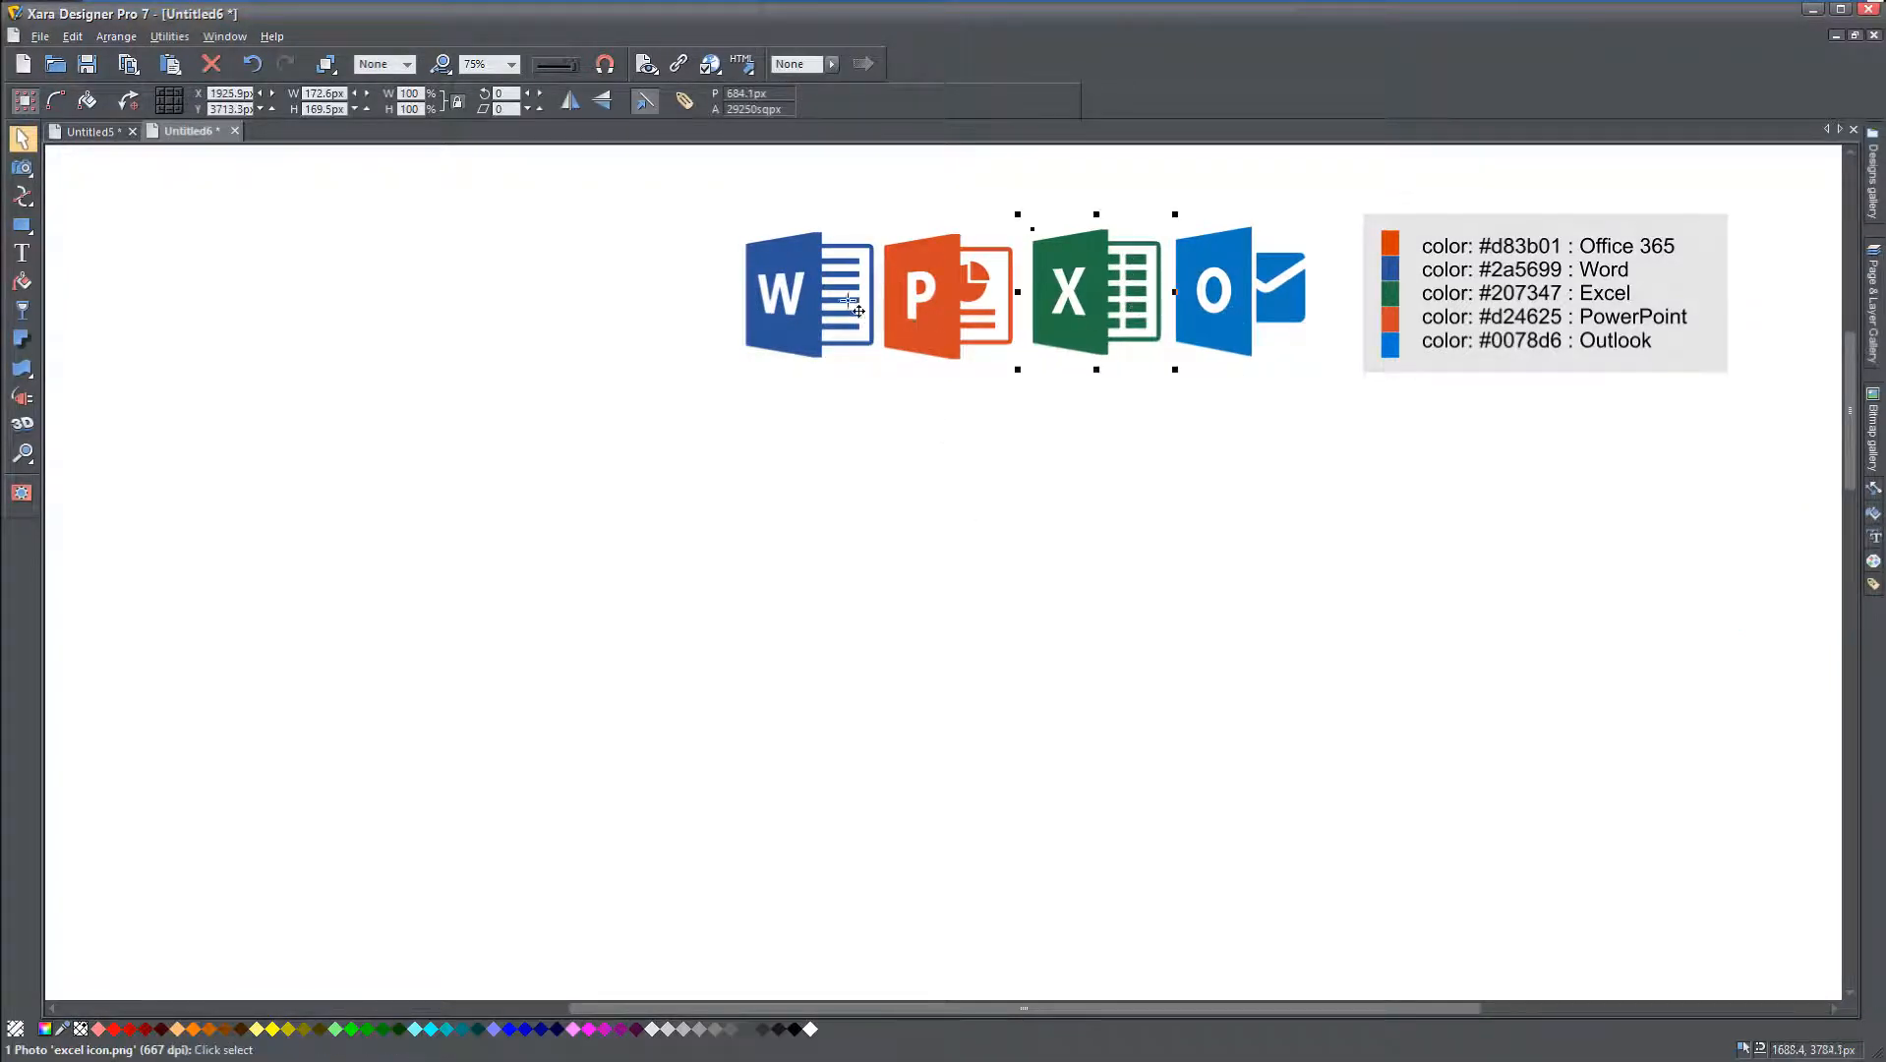
left_click_drag(795, 307, 778, 303)
left_click_drag(927, 313, 924, 306)
left_click(941, 463)
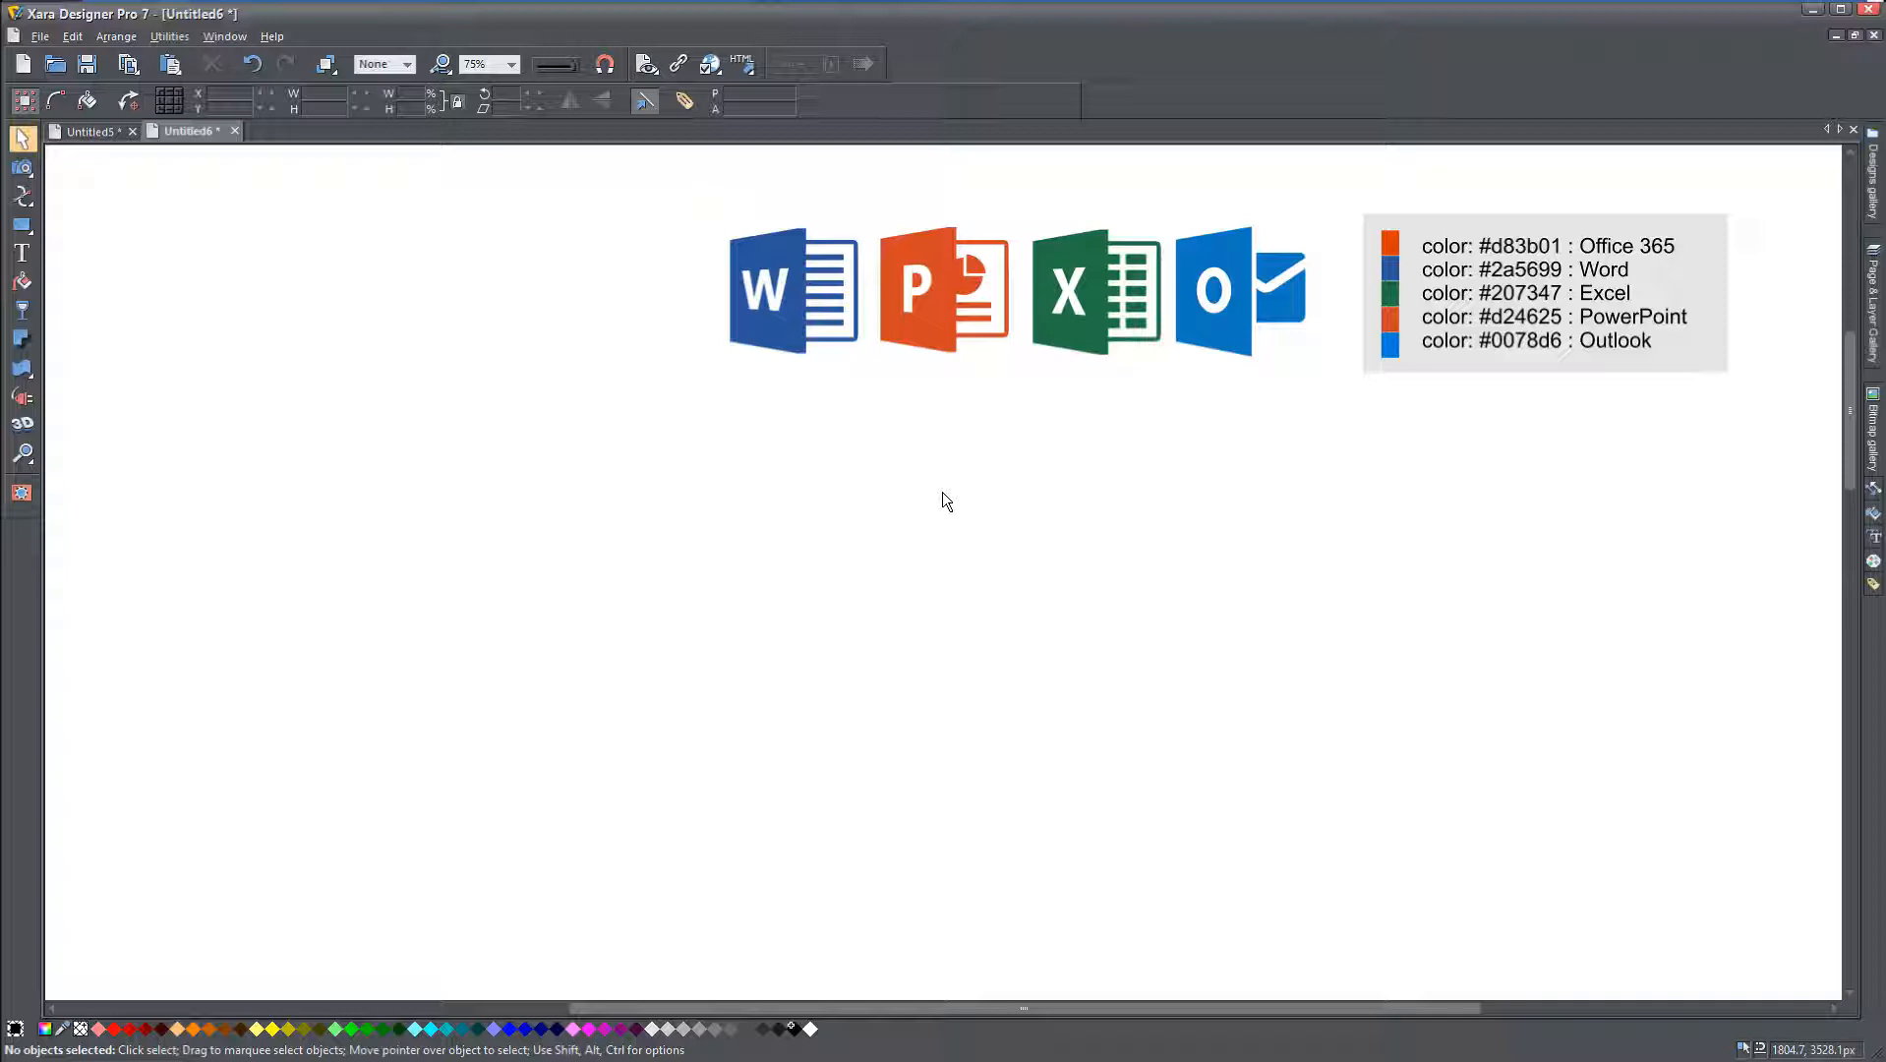
Step: Draw a rectangle about 1848 × 974 px on the empty page area below the app icons and colour key
scroll(846, 648, "down", 1)
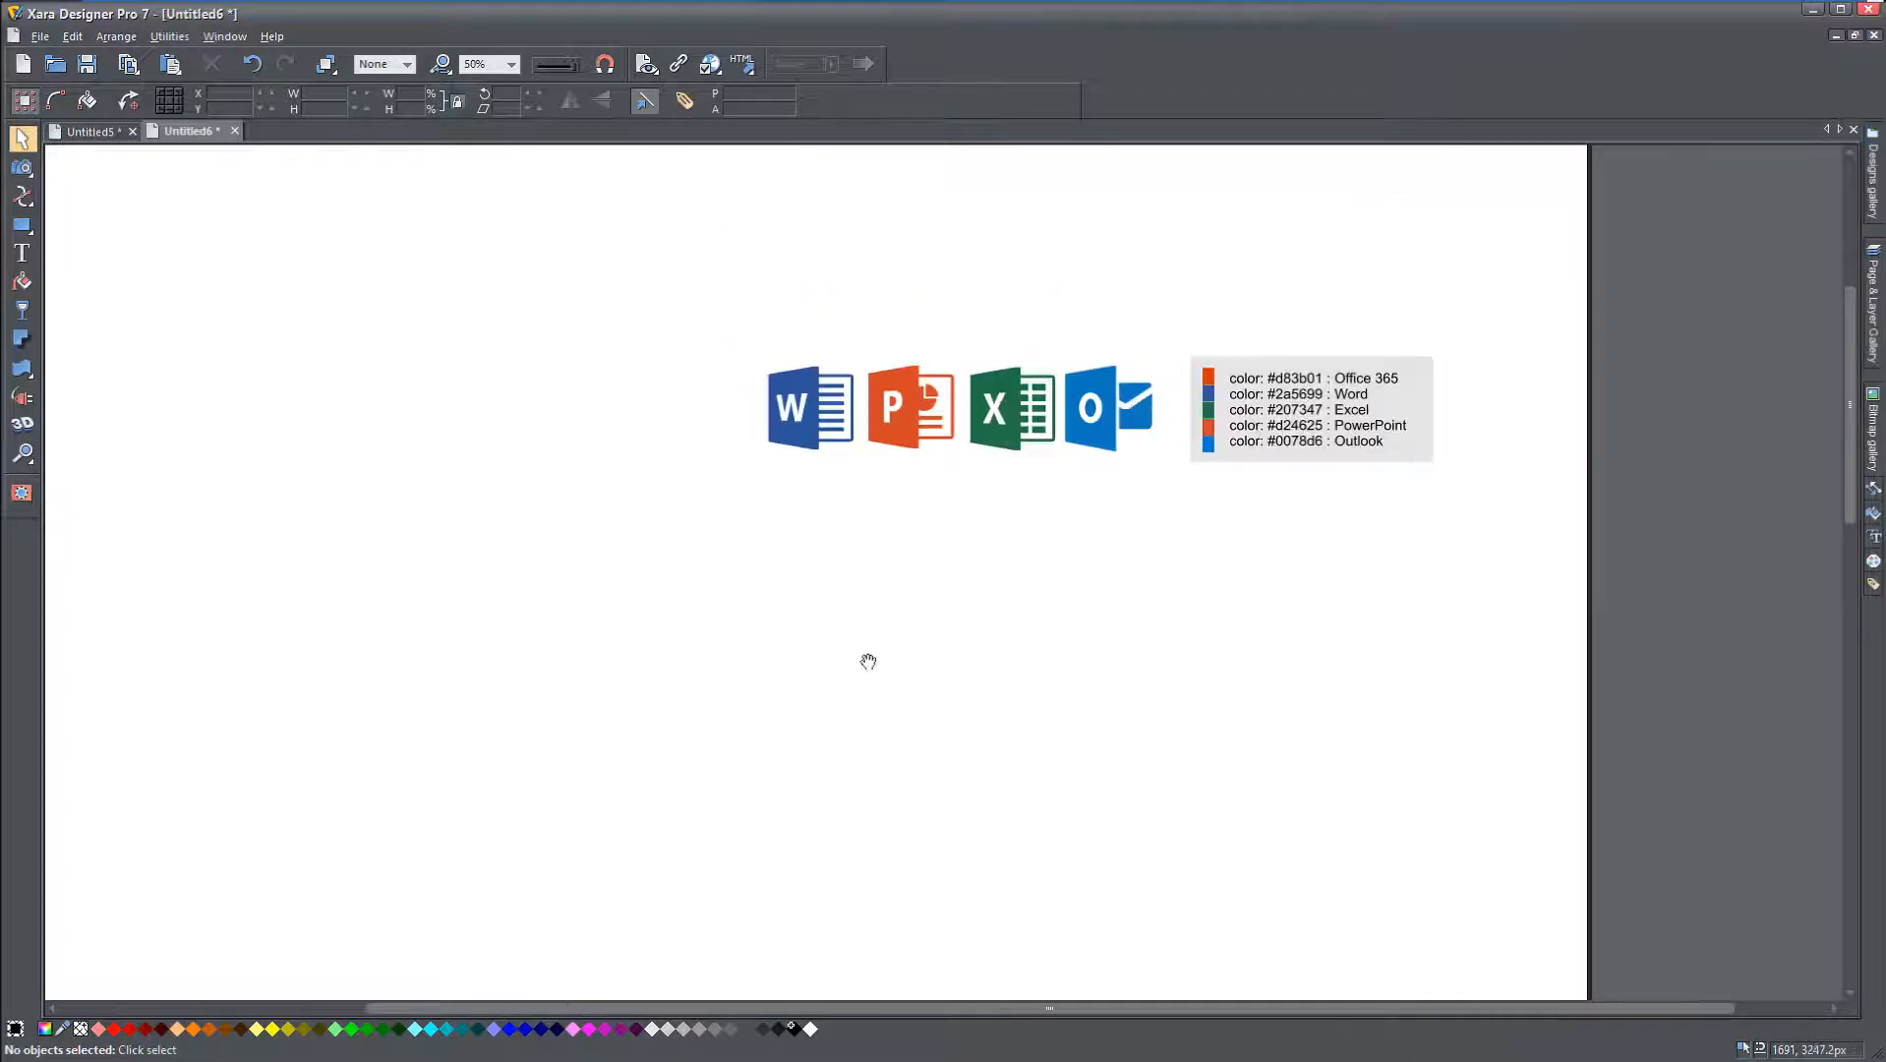
left_click_drag(867, 661, 1053, 543)
left_click(22, 225)
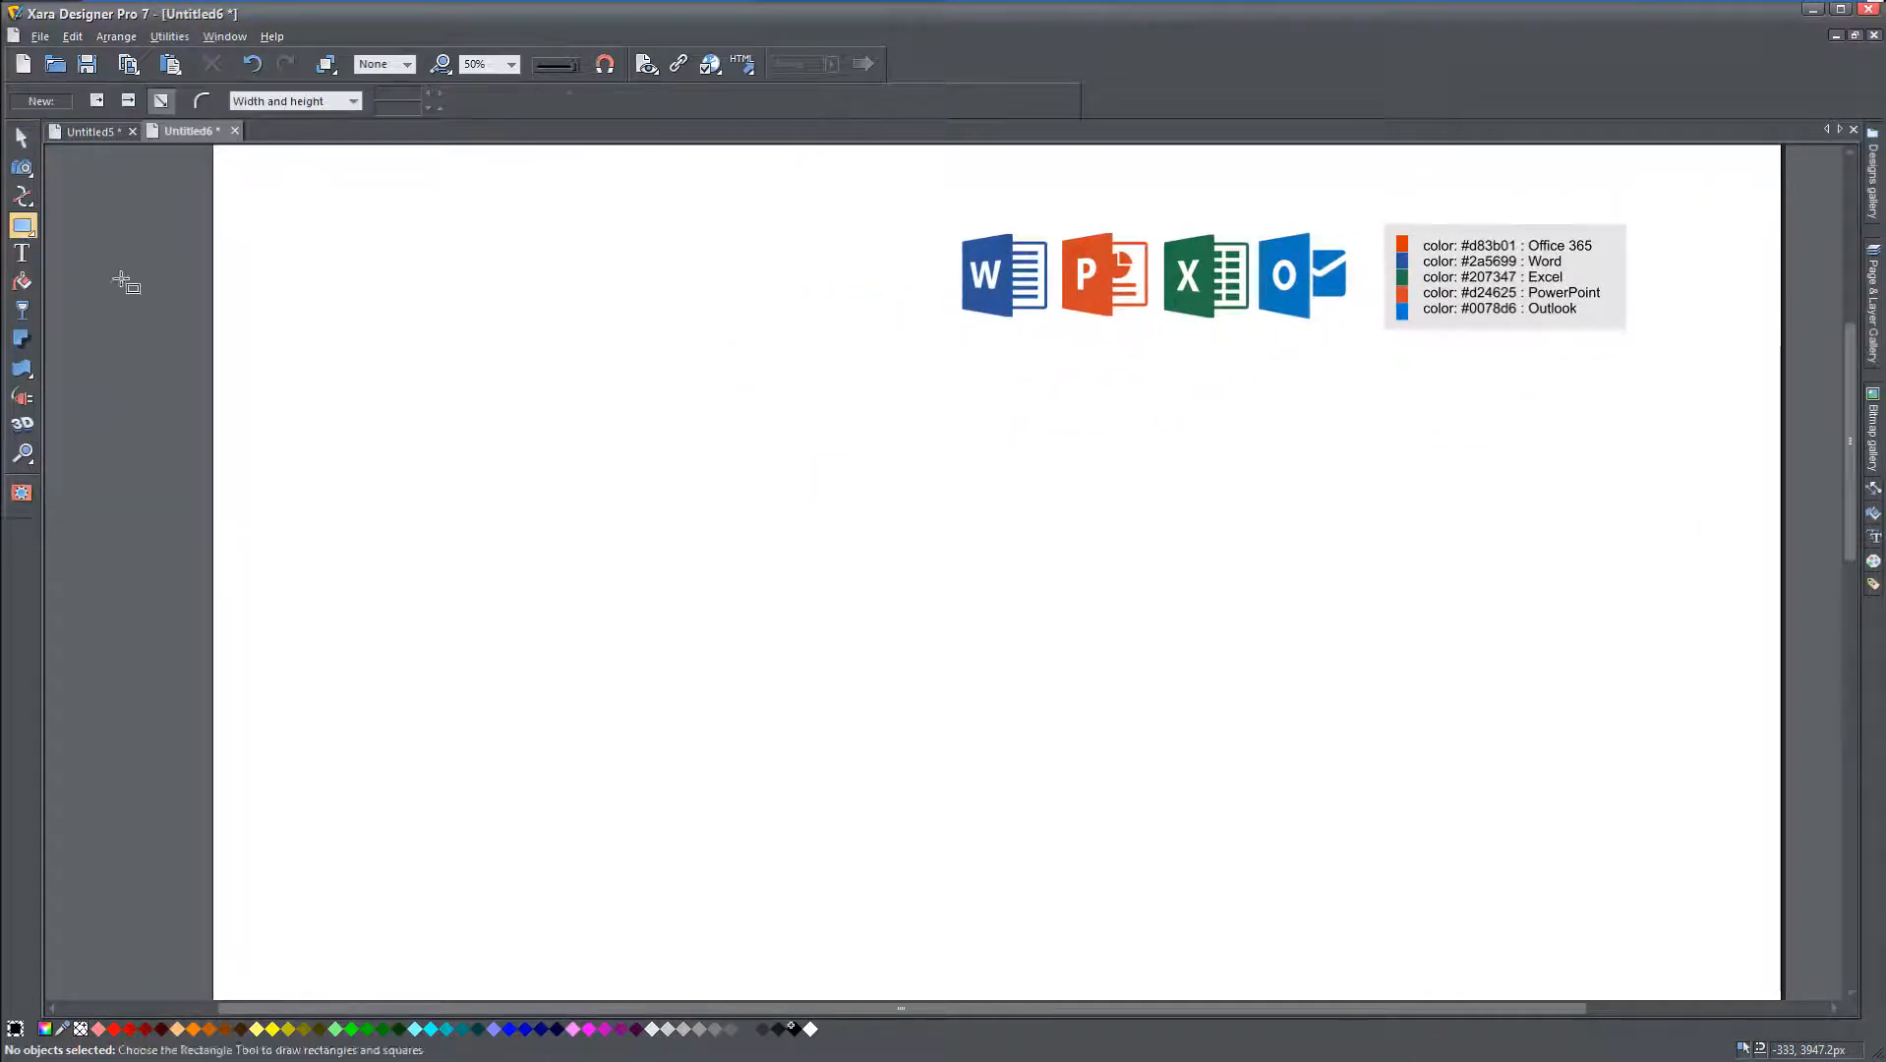
left_click_drag(535, 415, 1448, 895)
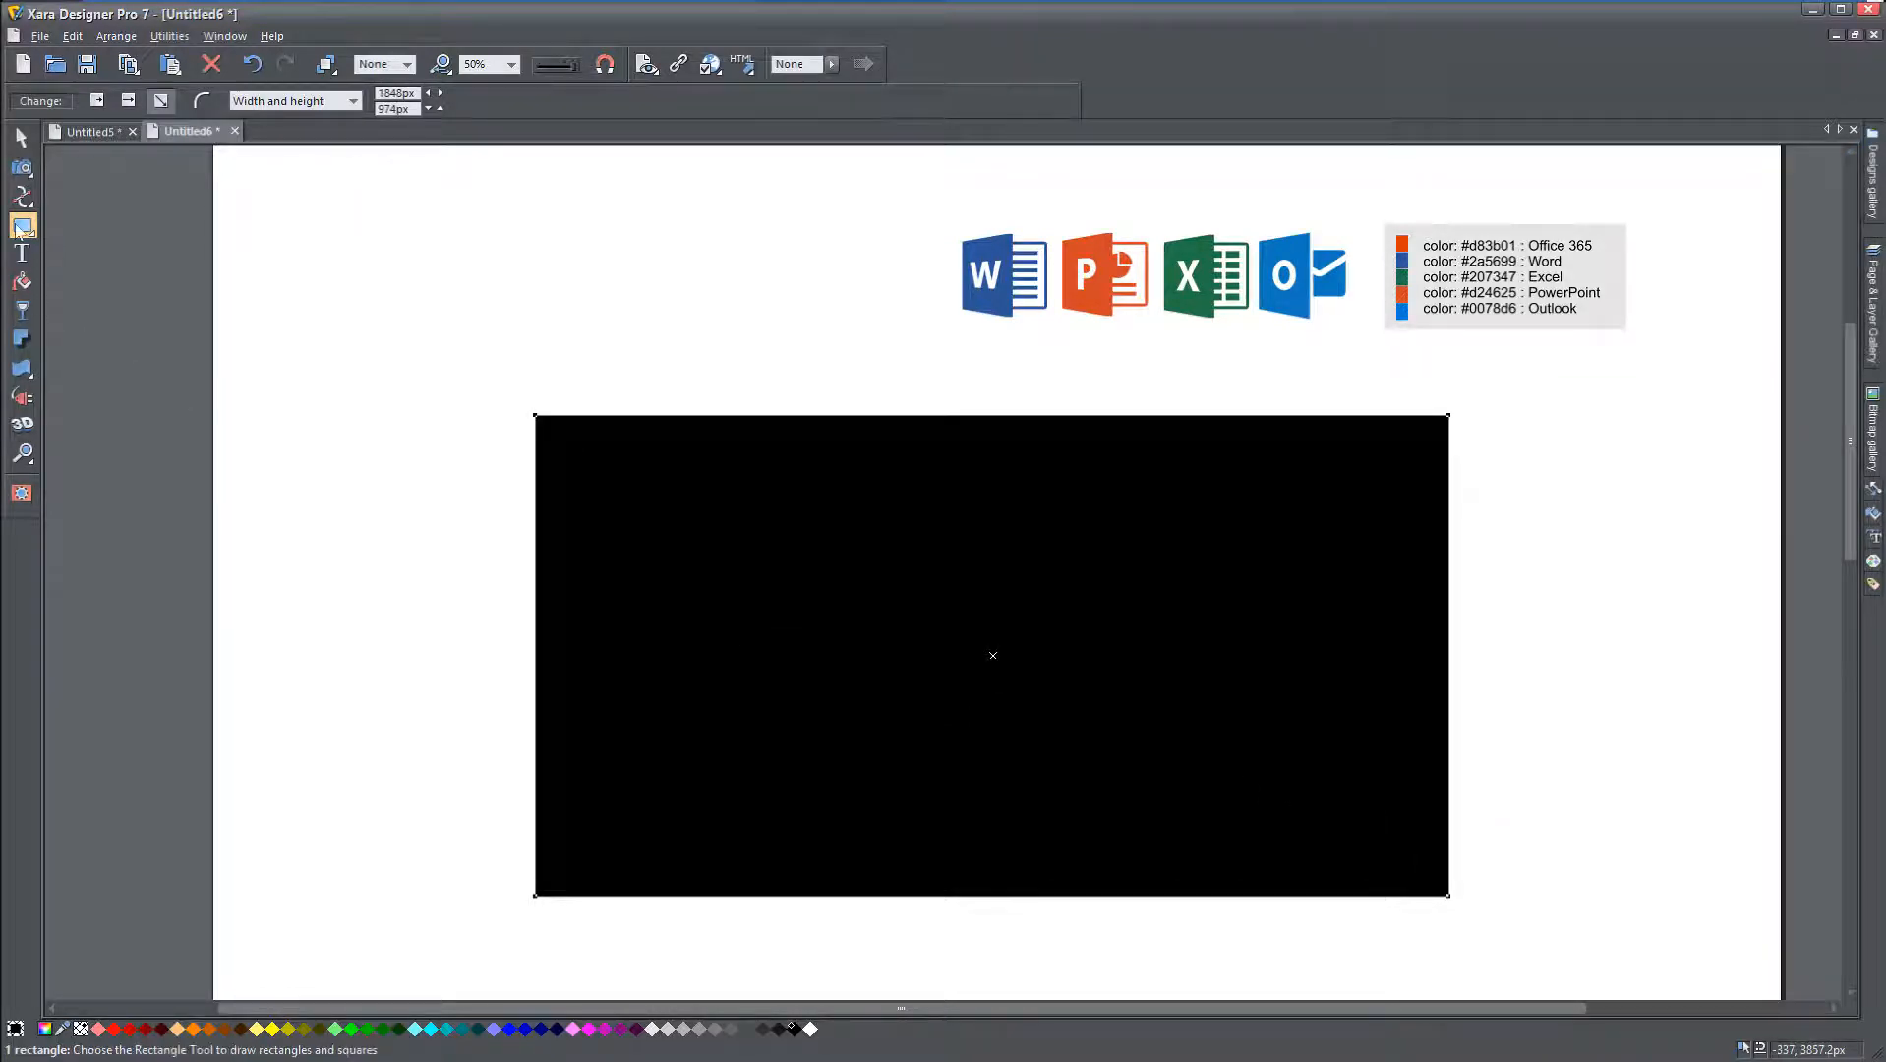
mouse_move(17, 227)
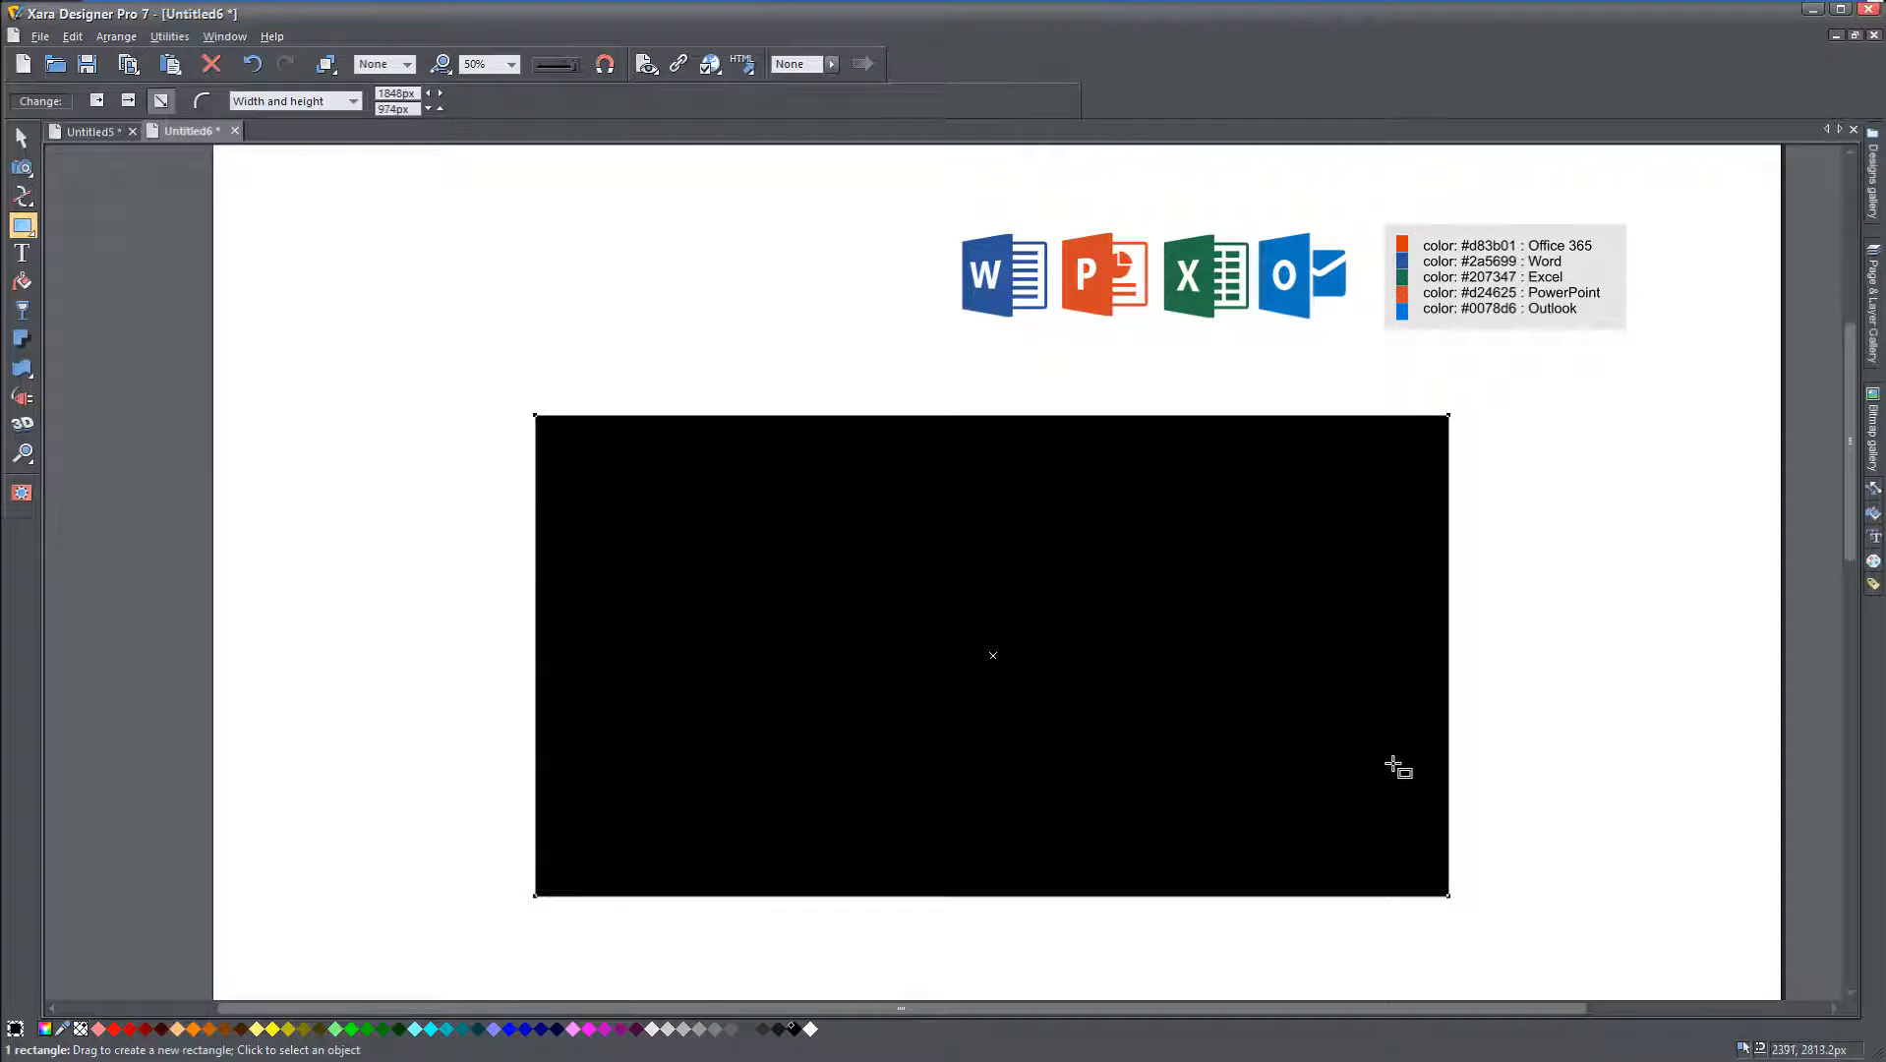
left_click_drag(1261, 770, 1227, 713)
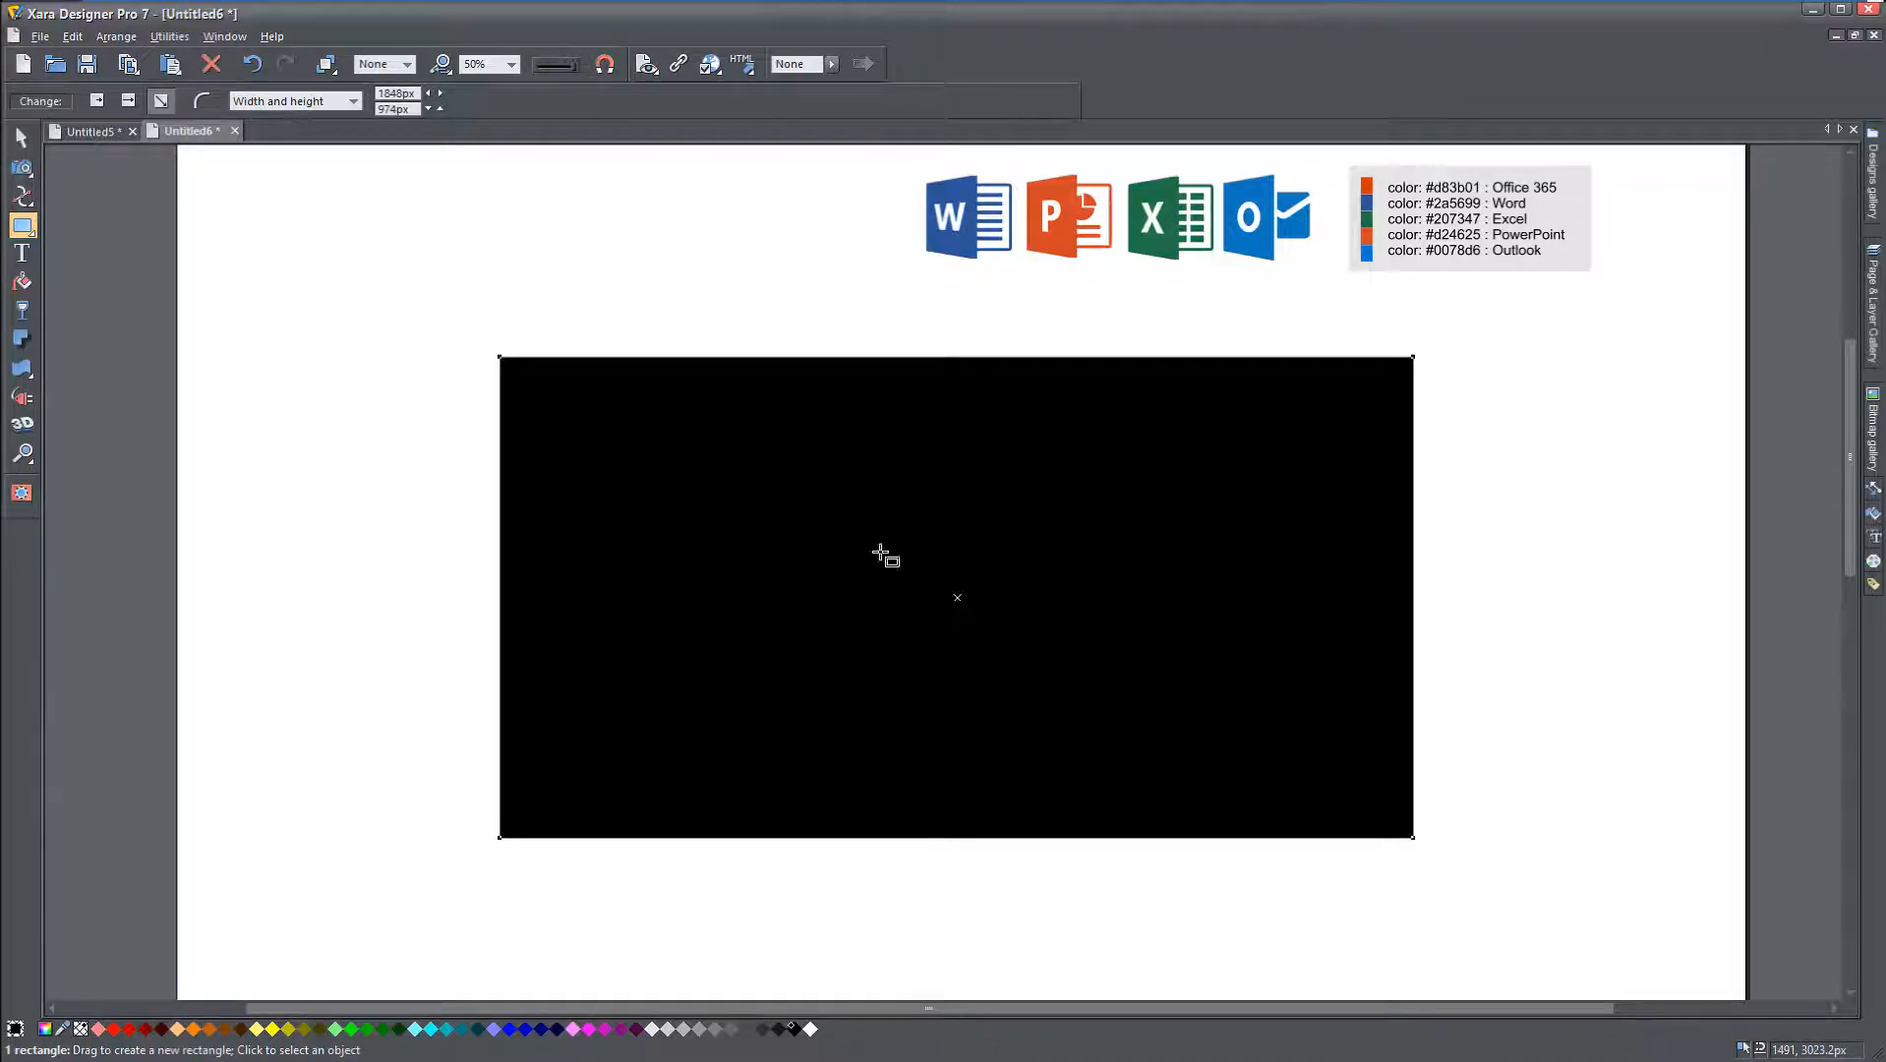
Step: Set the black rectangle's width to 1920 px and shift it slightly on the page
left_click(22, 138)
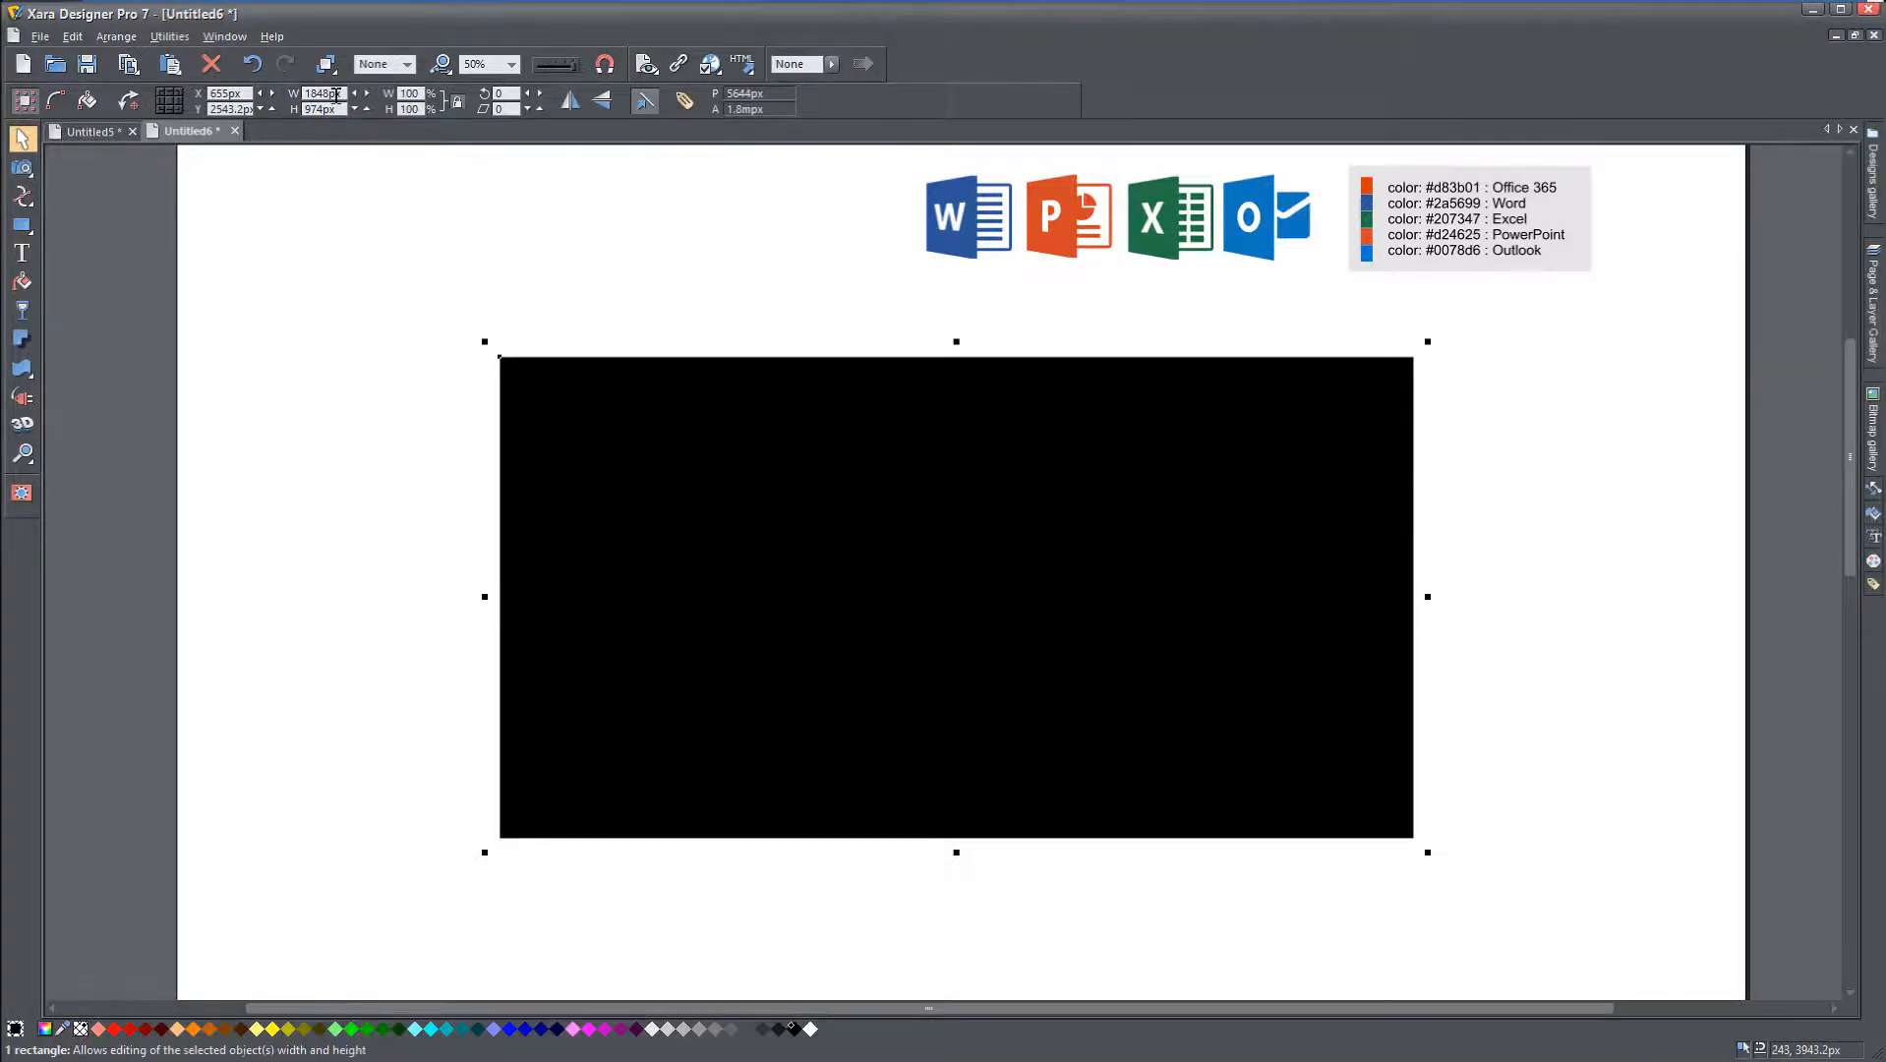
double_click(336, 96)
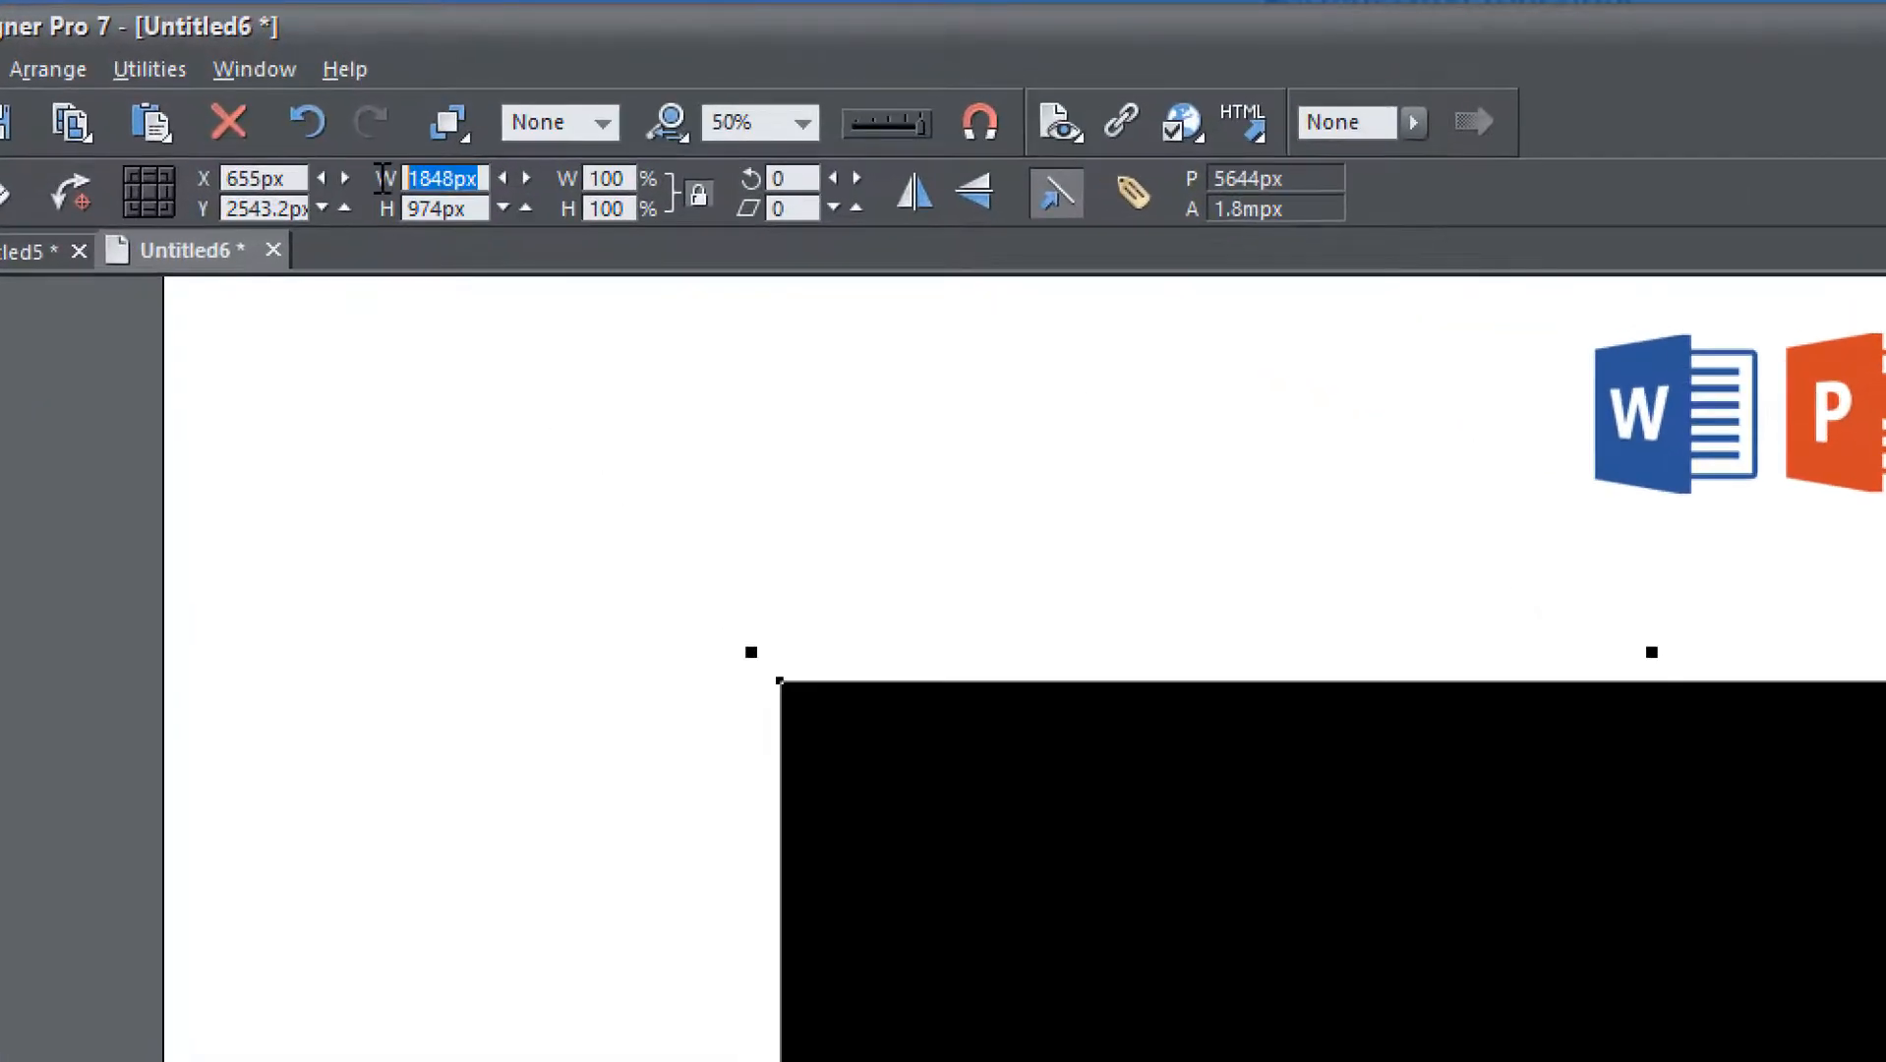
type("1920")
key("Return")
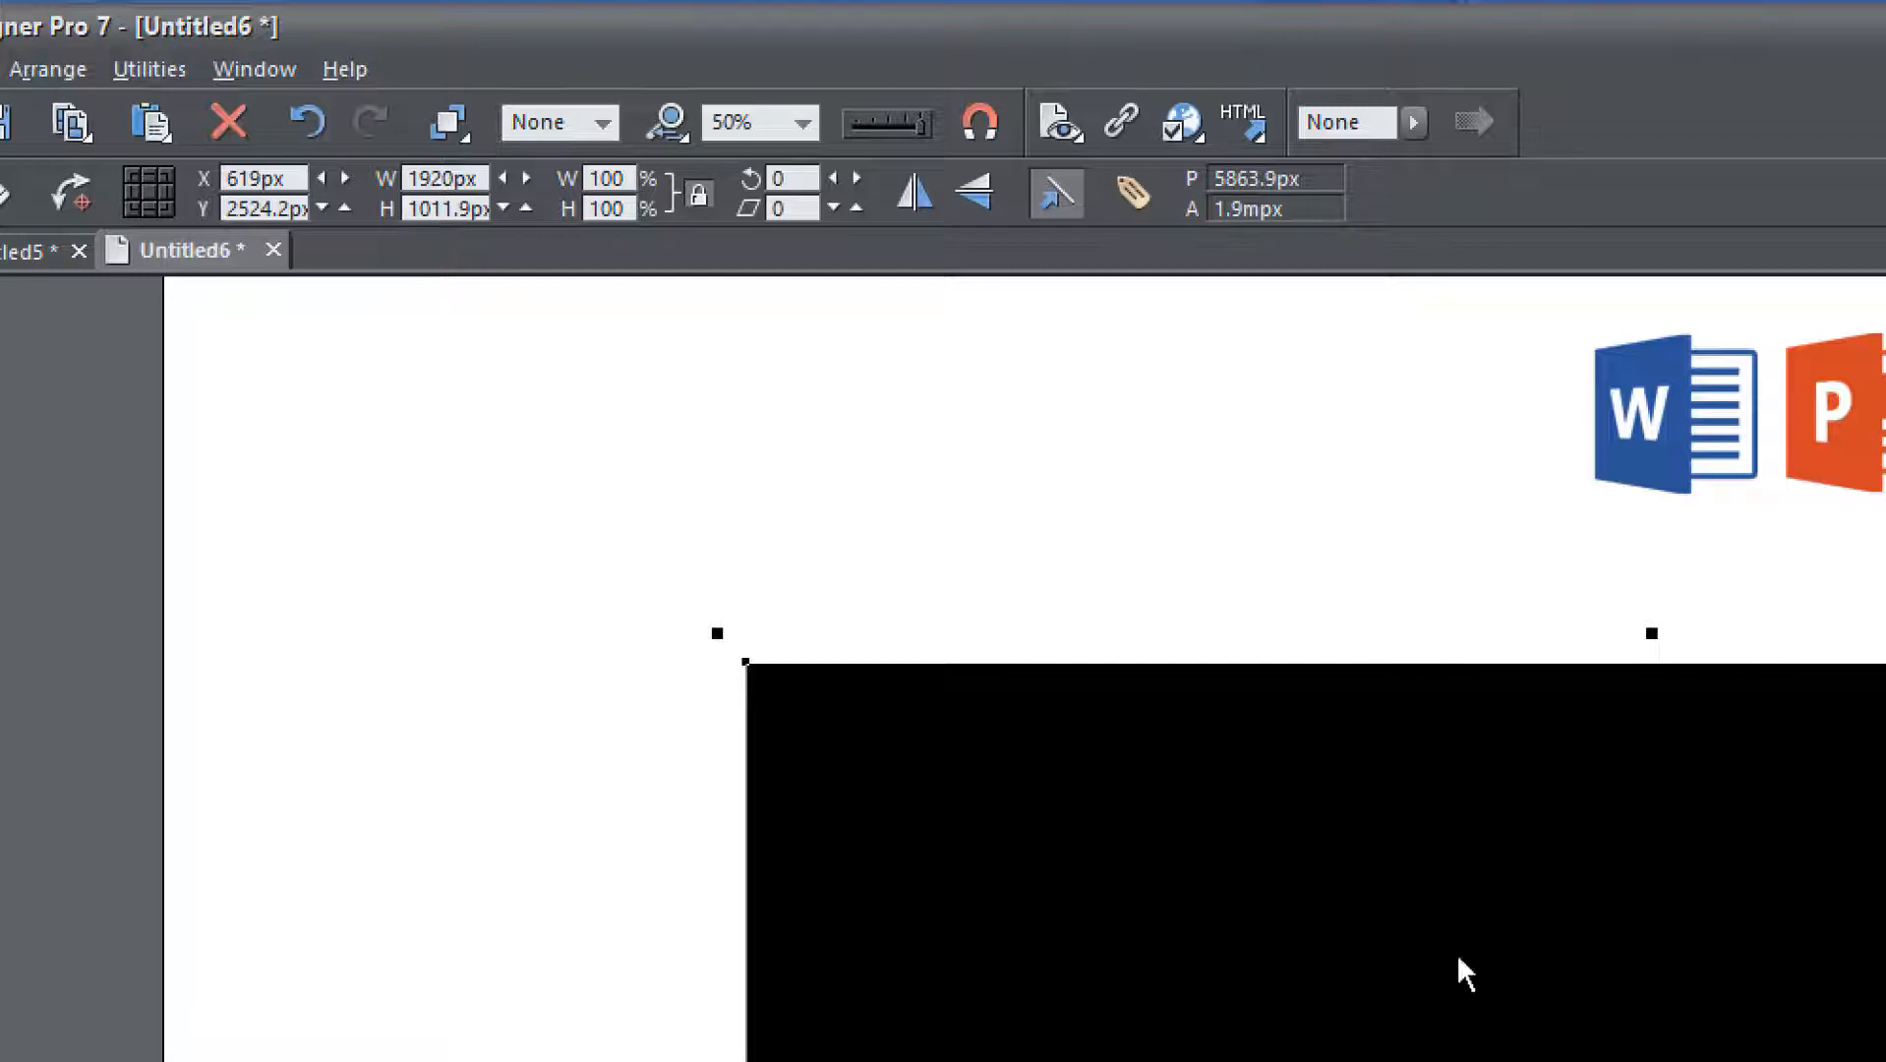
left_click_drag(1549, 1008, 1550, 968)
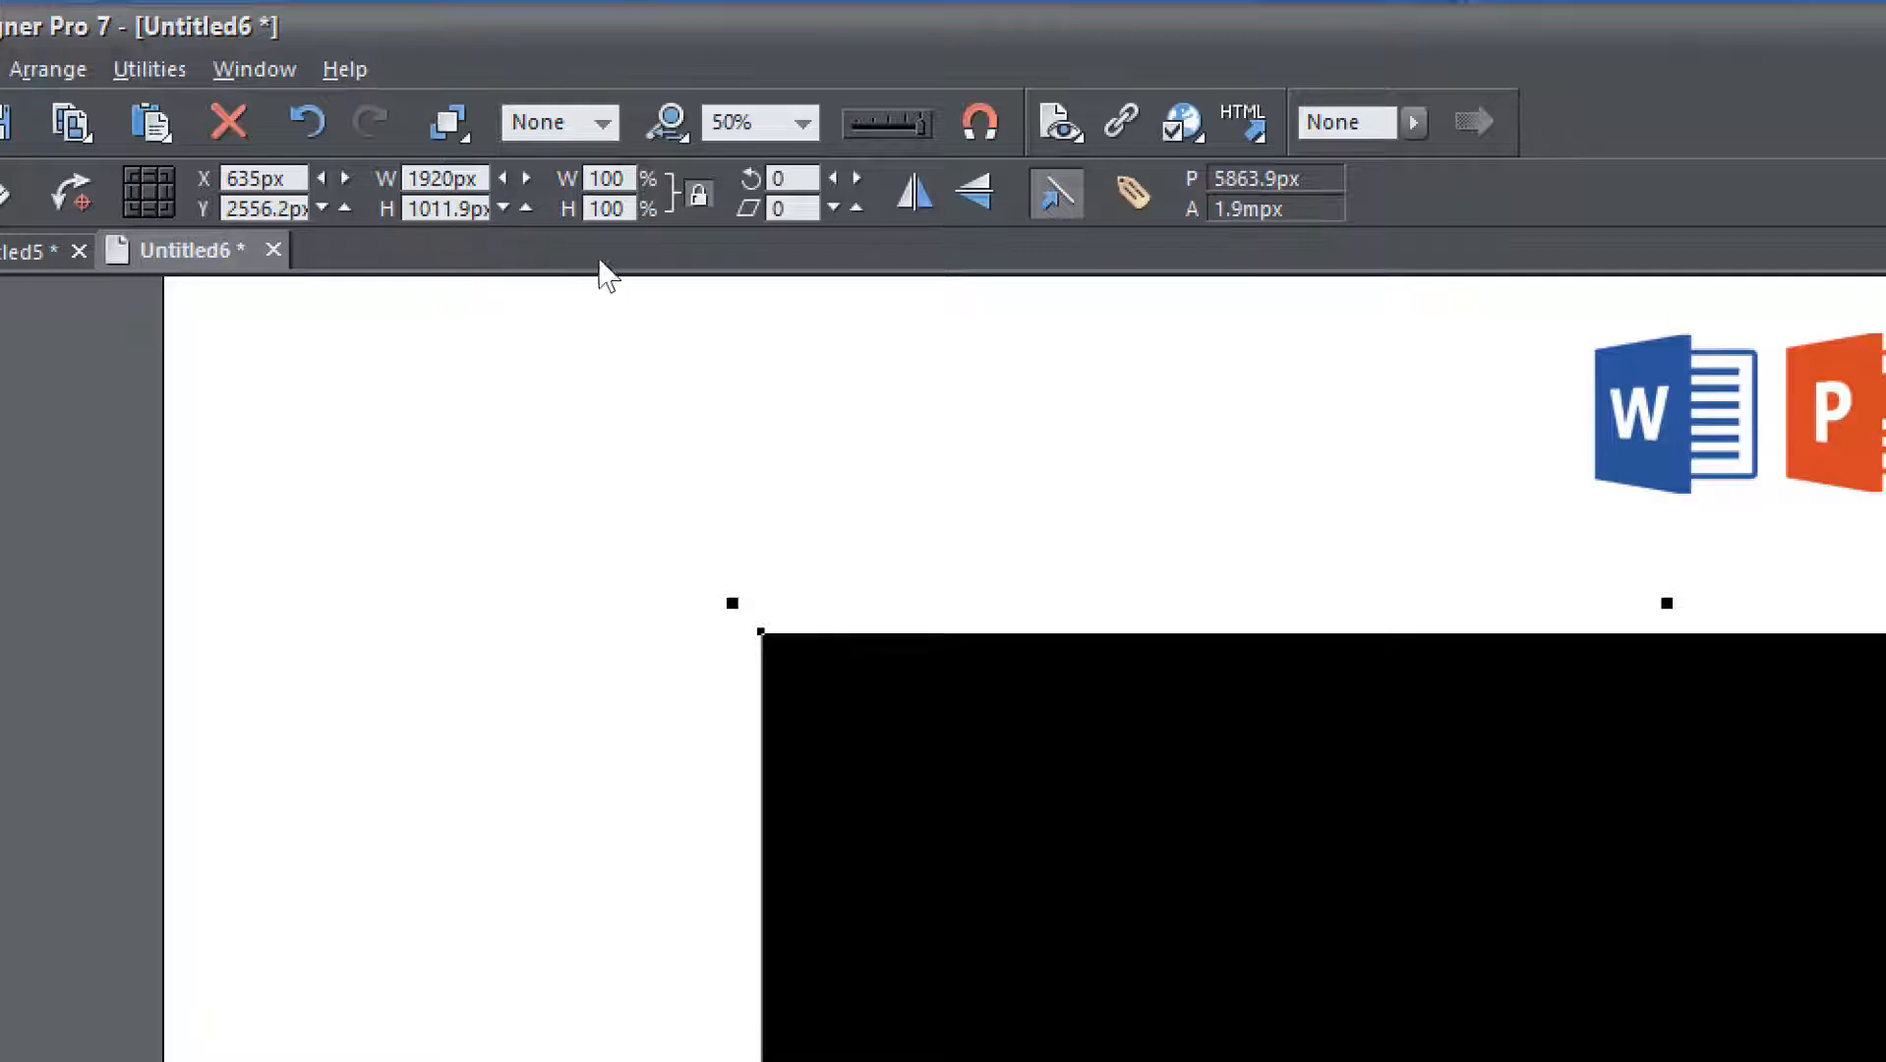
Step: Unlock the rectangle's aspect ratio, set its height to 1080 px and nudge it into place below the icons
left_click(701, 196)
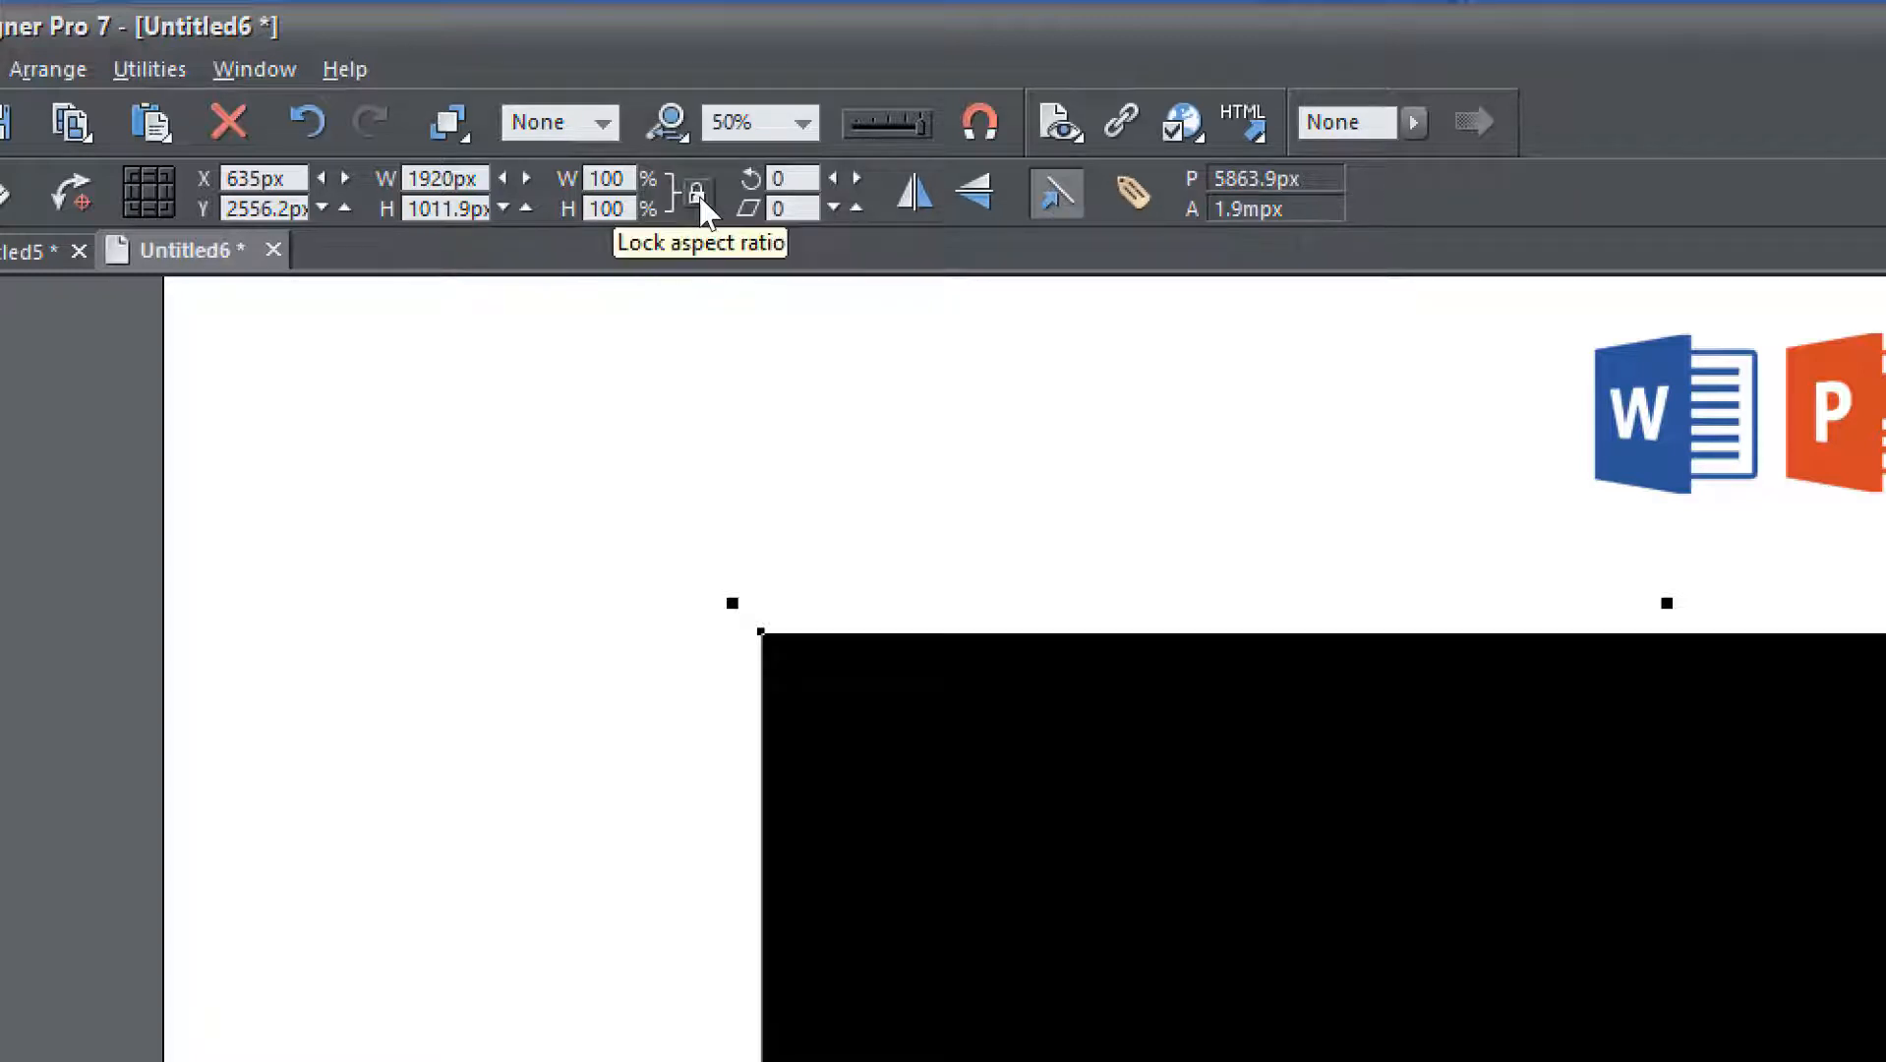
double_click(448, 209)
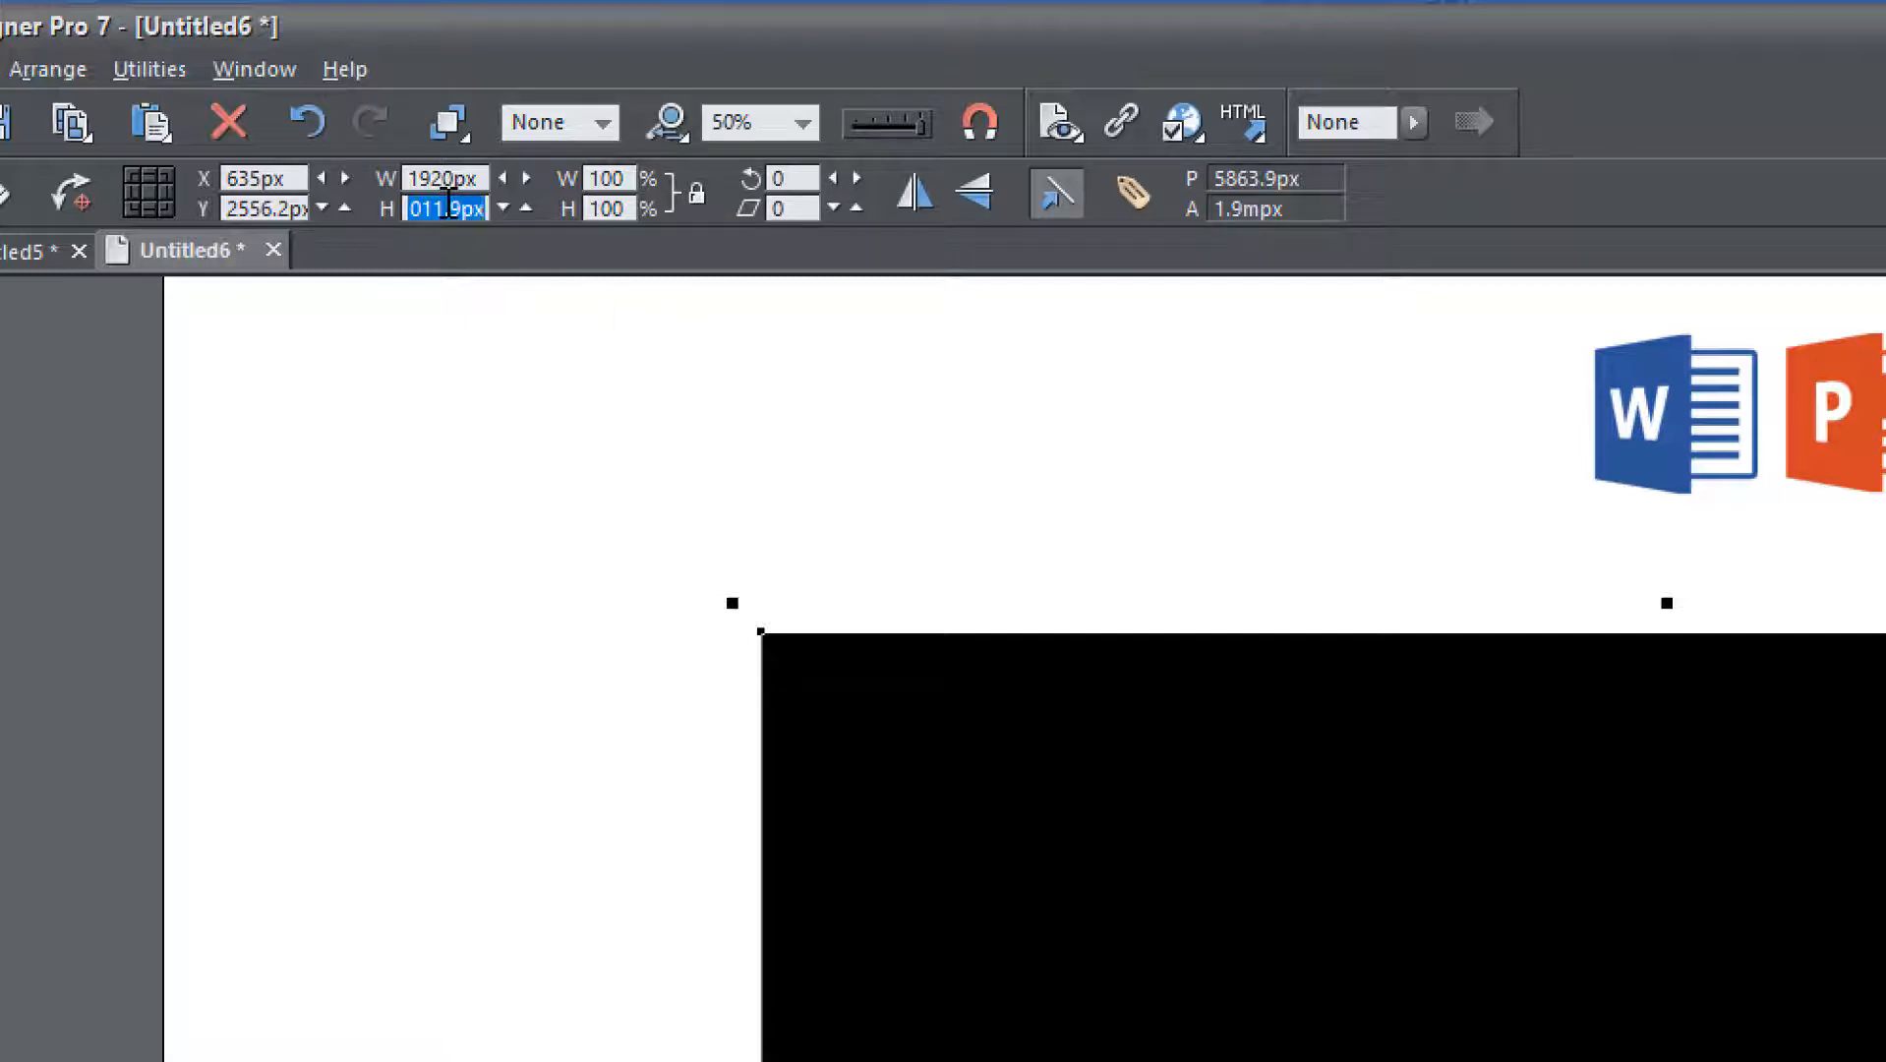
type("1080")
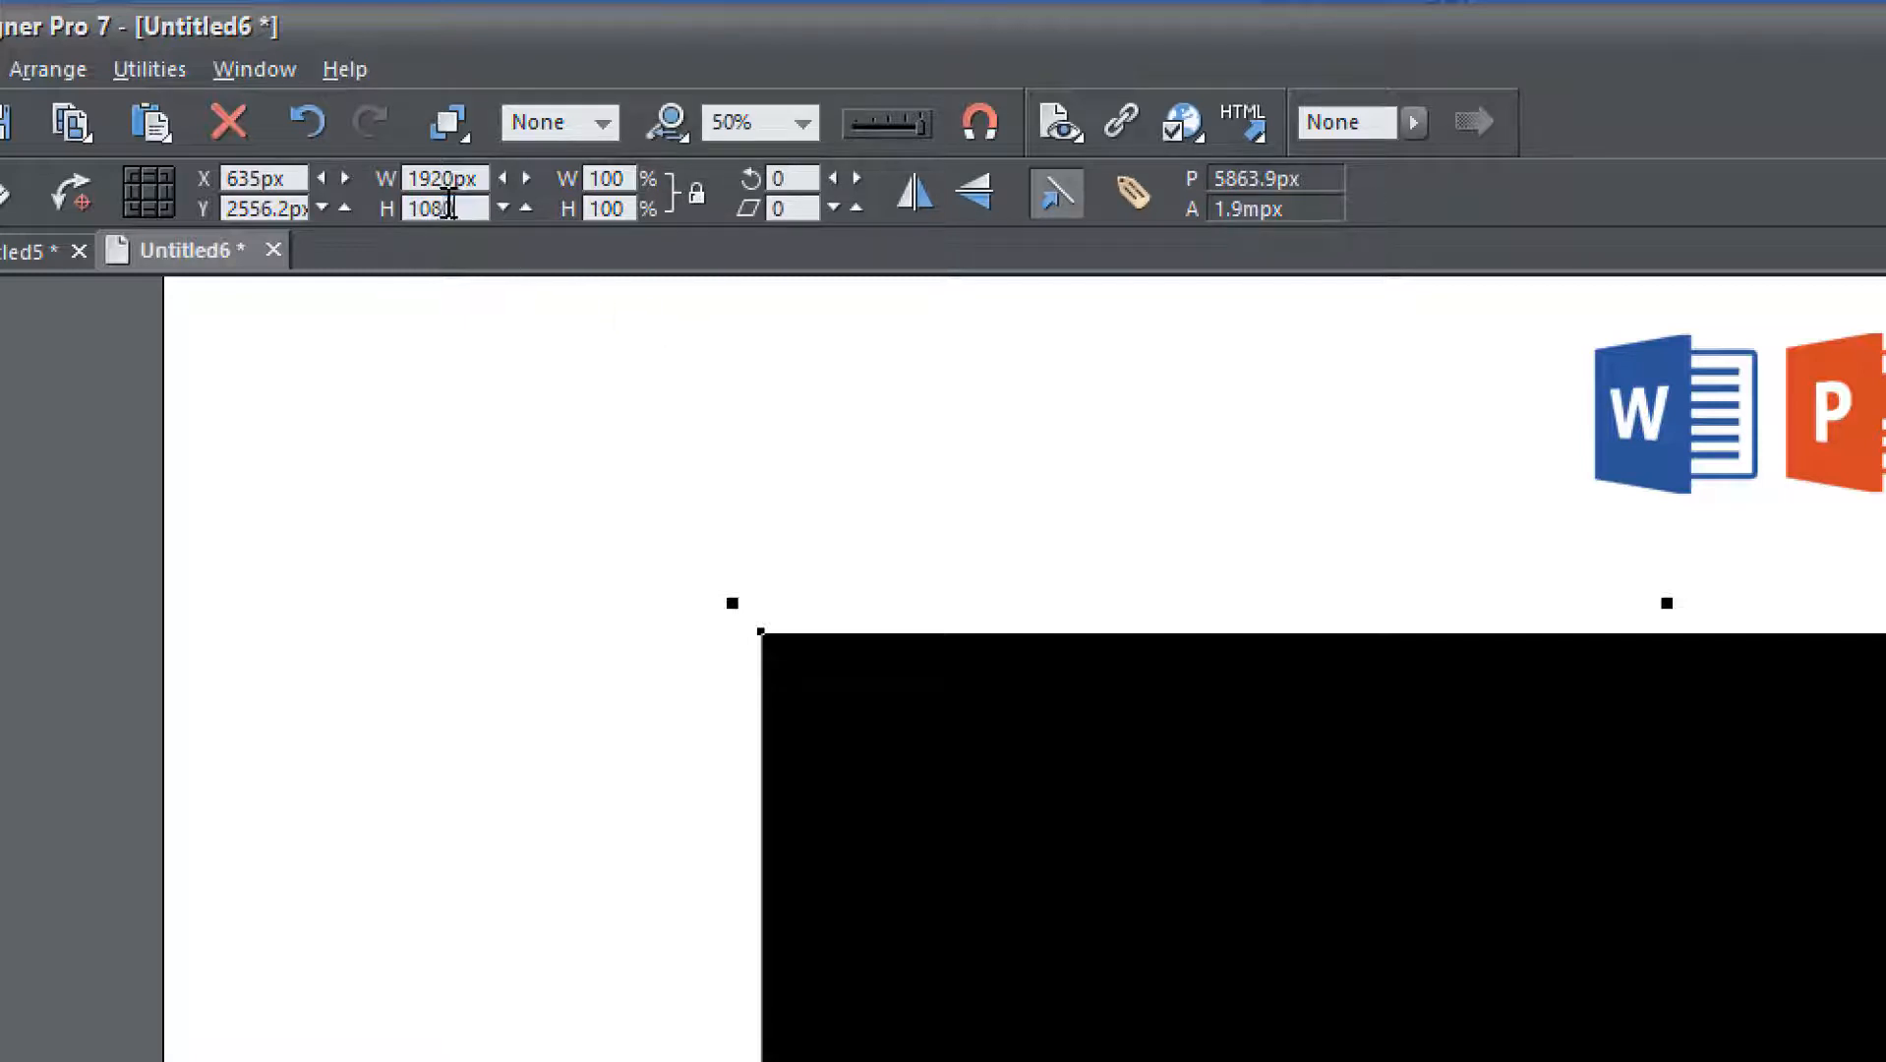
key("Return")
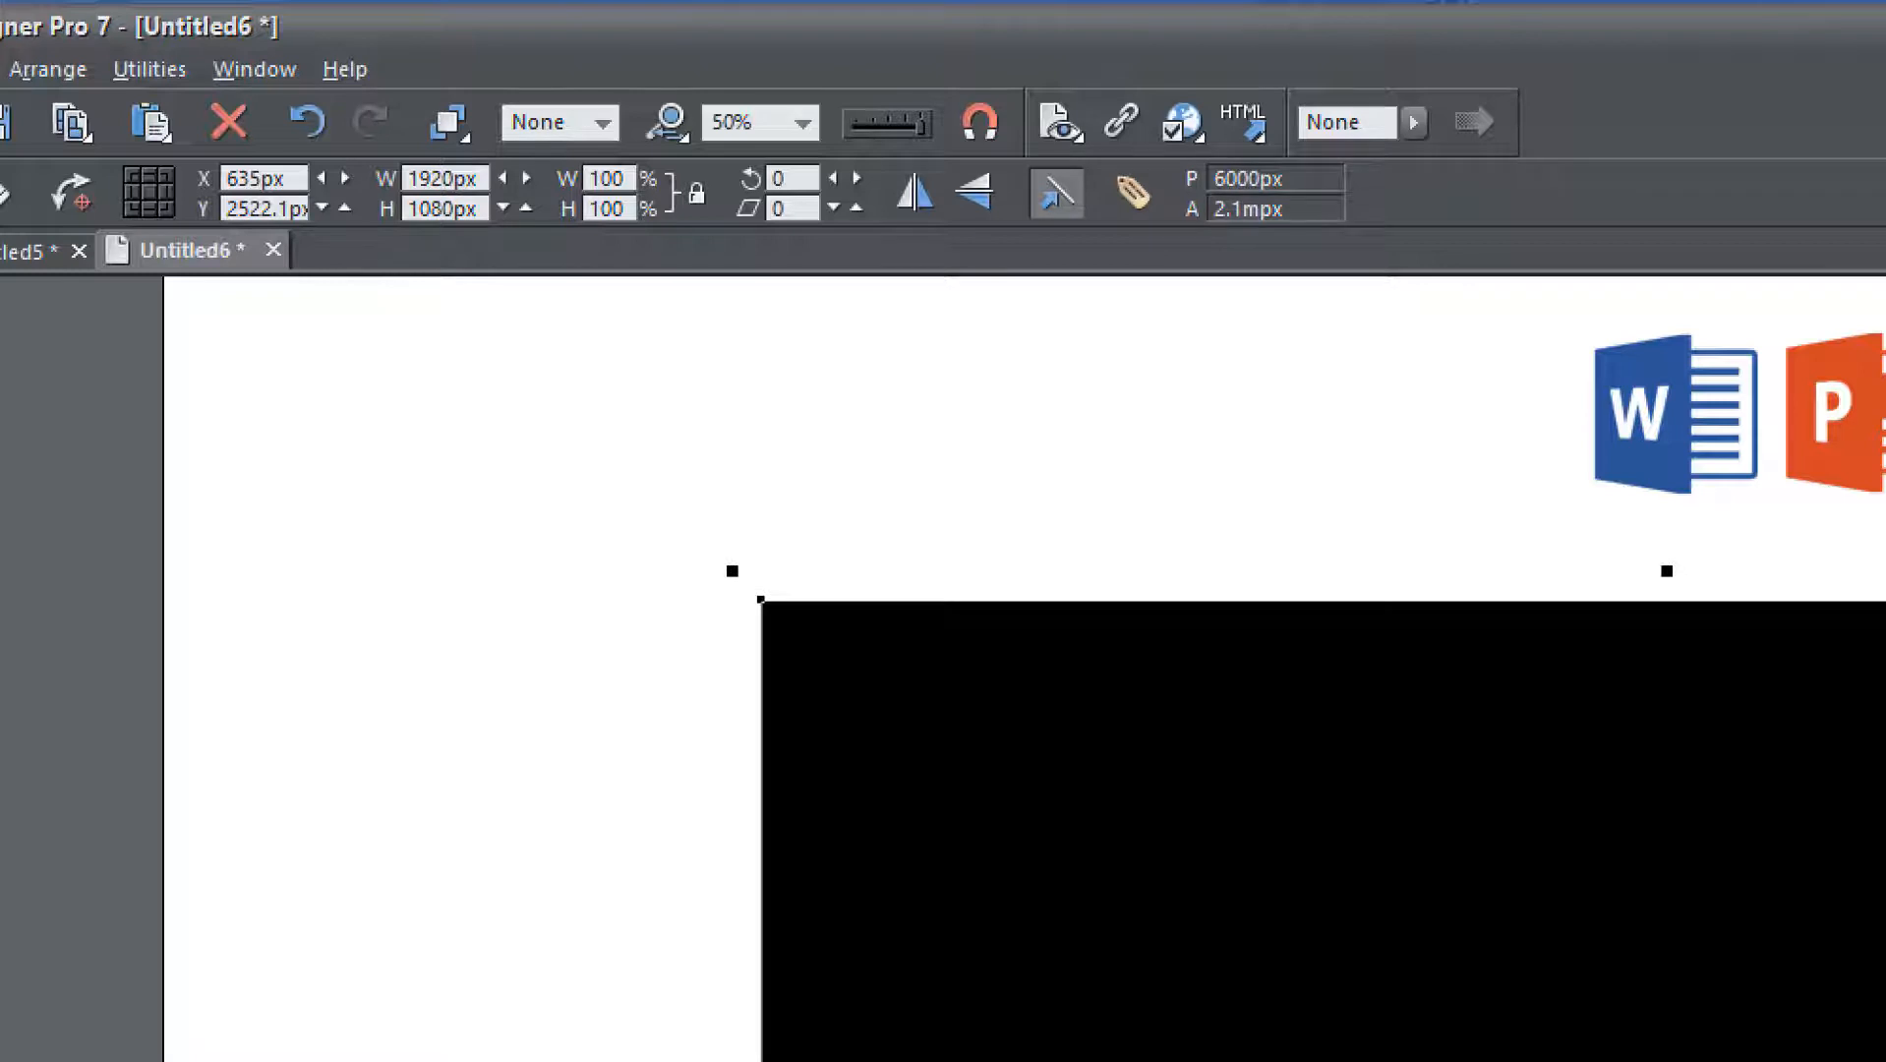
mouse_move(1361, 812)
left_mouse_down()
mouse_move(1342, 818)
mouse_move(1359, 838)
left_mouse_up()
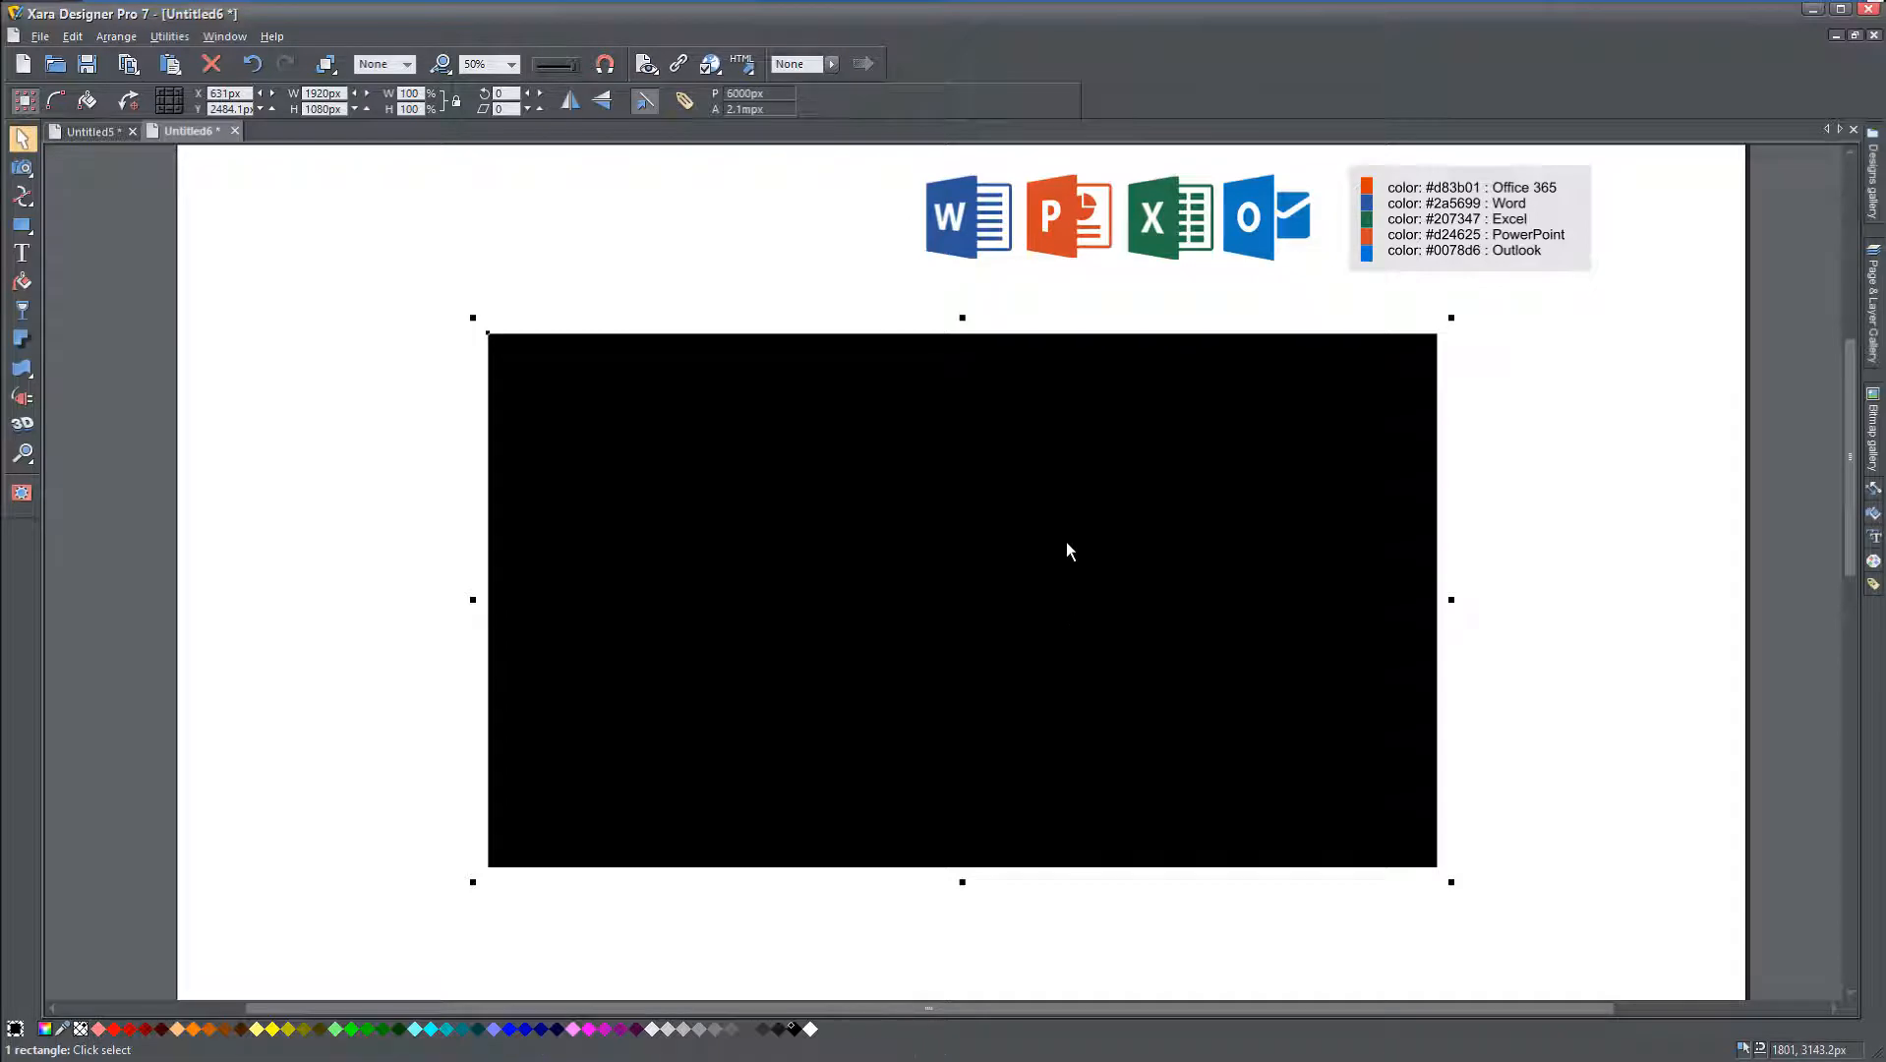
left_click_drag(1339, 822, 1294, 800)
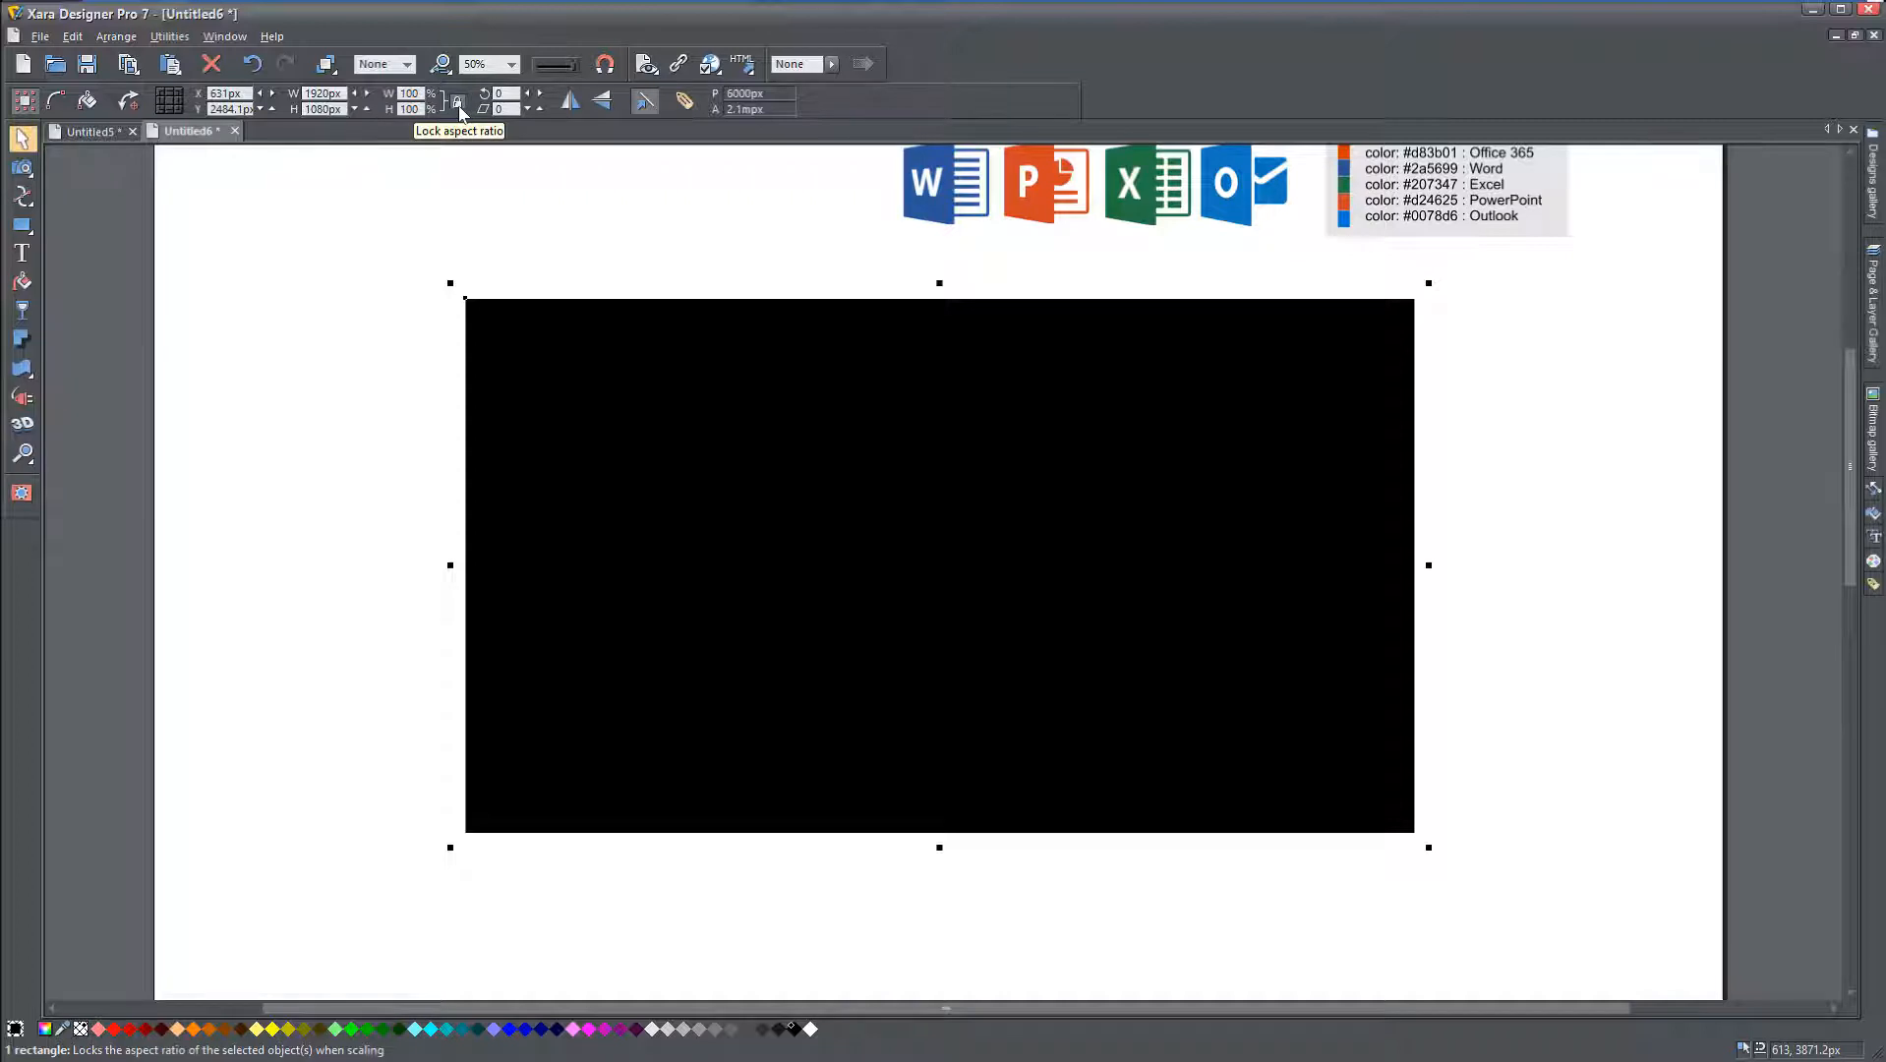
Step: Scale the rectangle down proportionally to about 882 × 496 px and place it below and to the left of the icons
left_click_drag(1429, 848, 768, 507)
left_click_drag(627, 449, 559, 417)
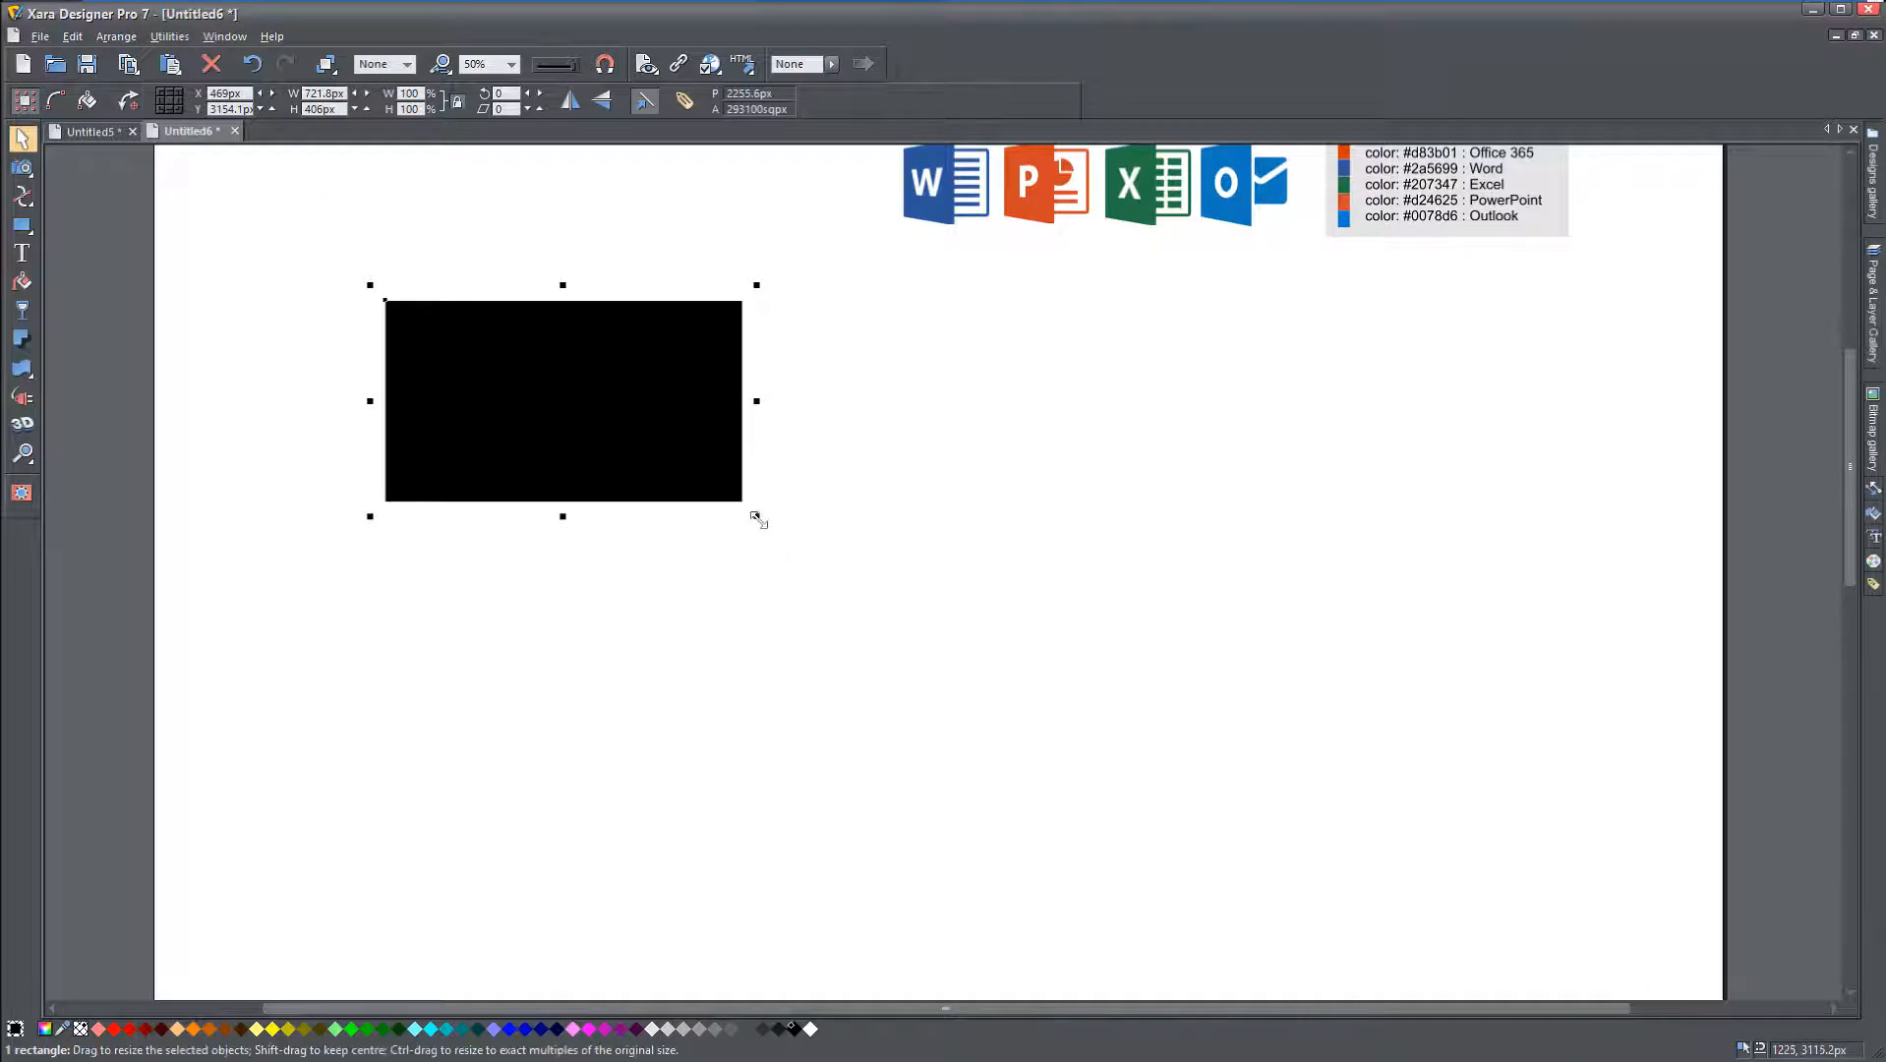
left_click_drag(758, 519, 820, 483)
left_click(308, 364)
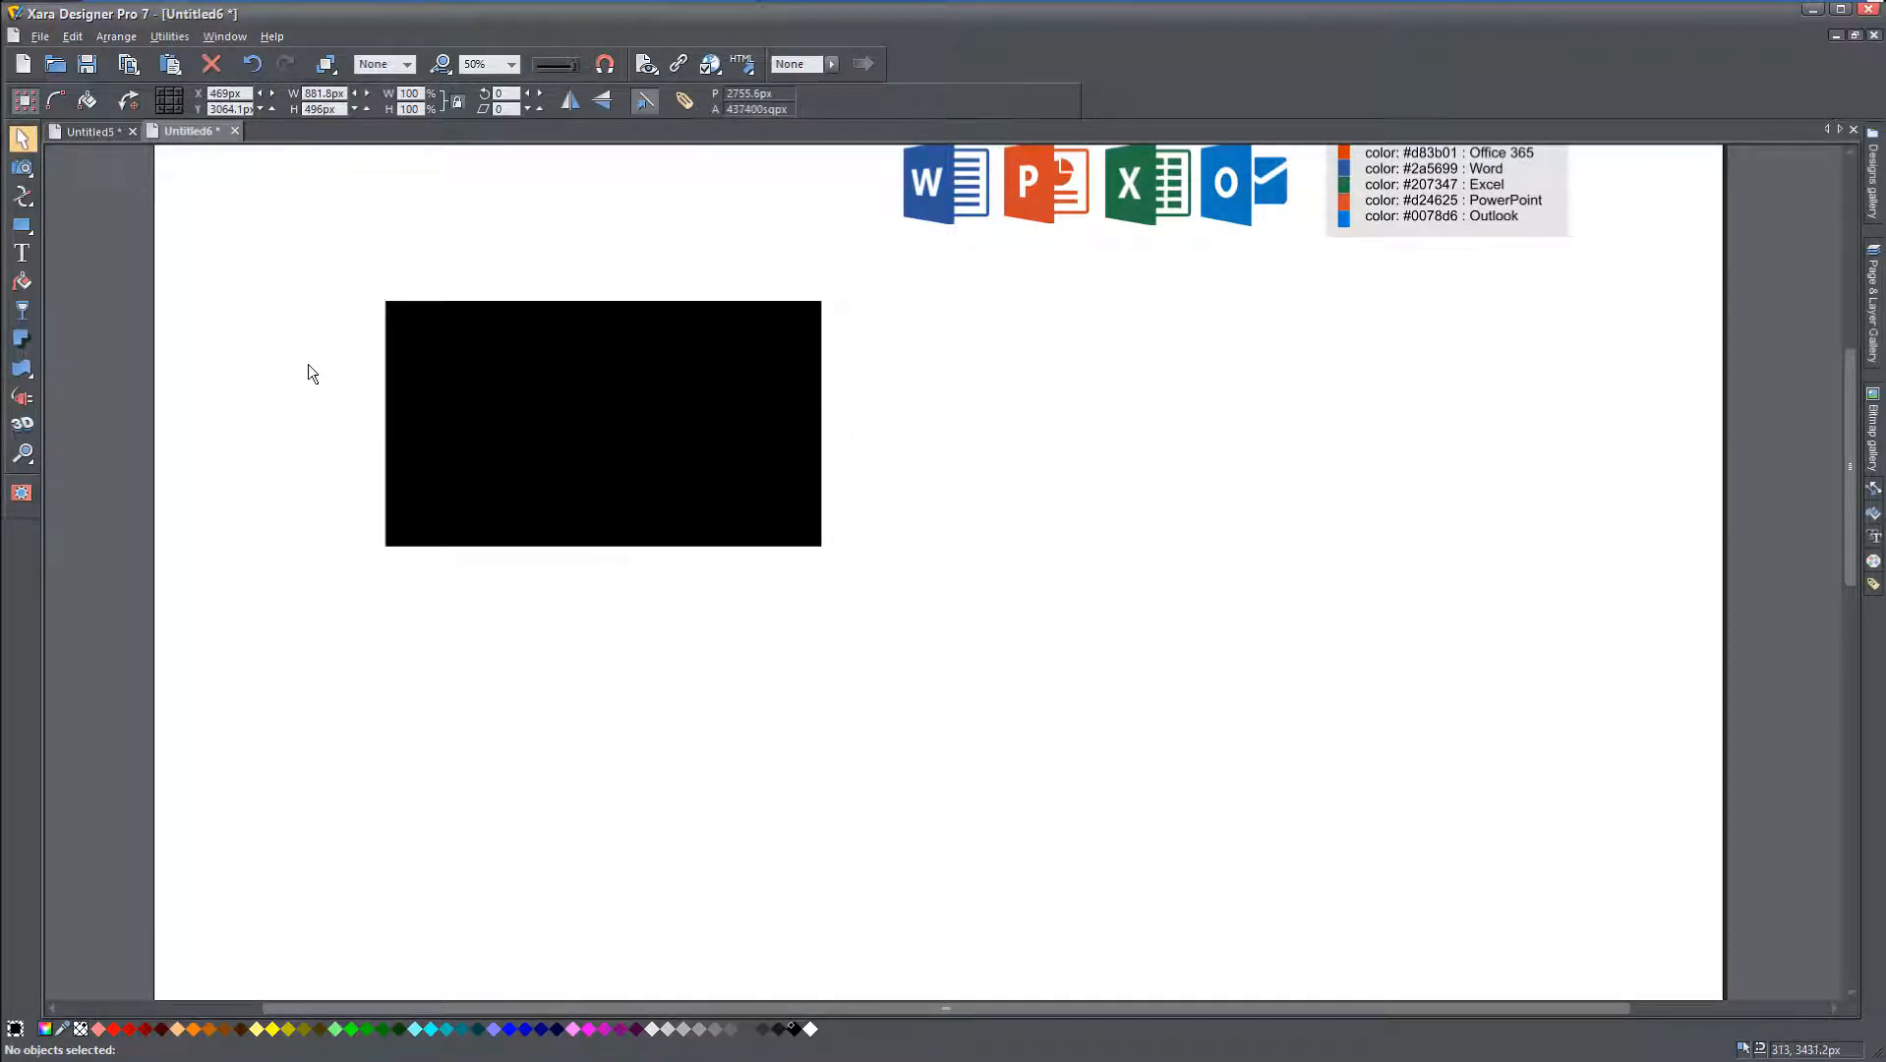
left_click_drag(591, 443, 600, 512)
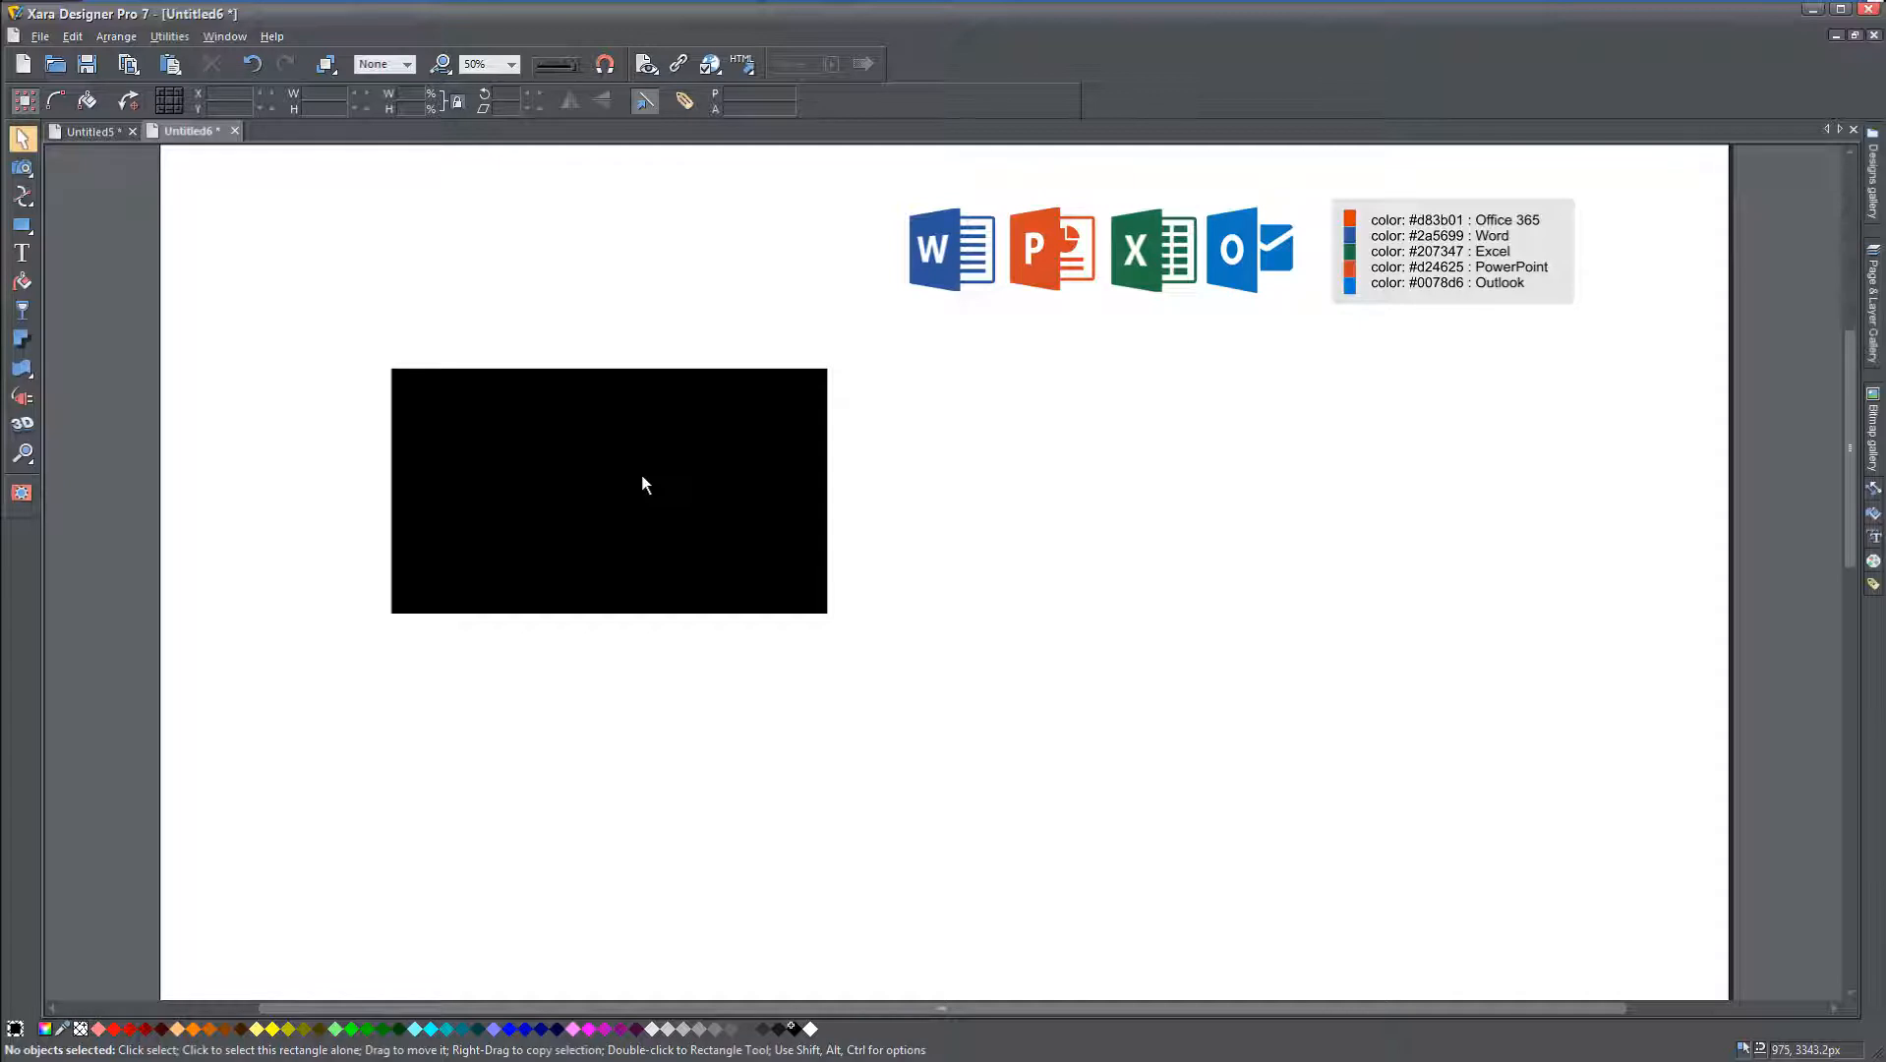
left_click_drag(642, 477, 626, 493)
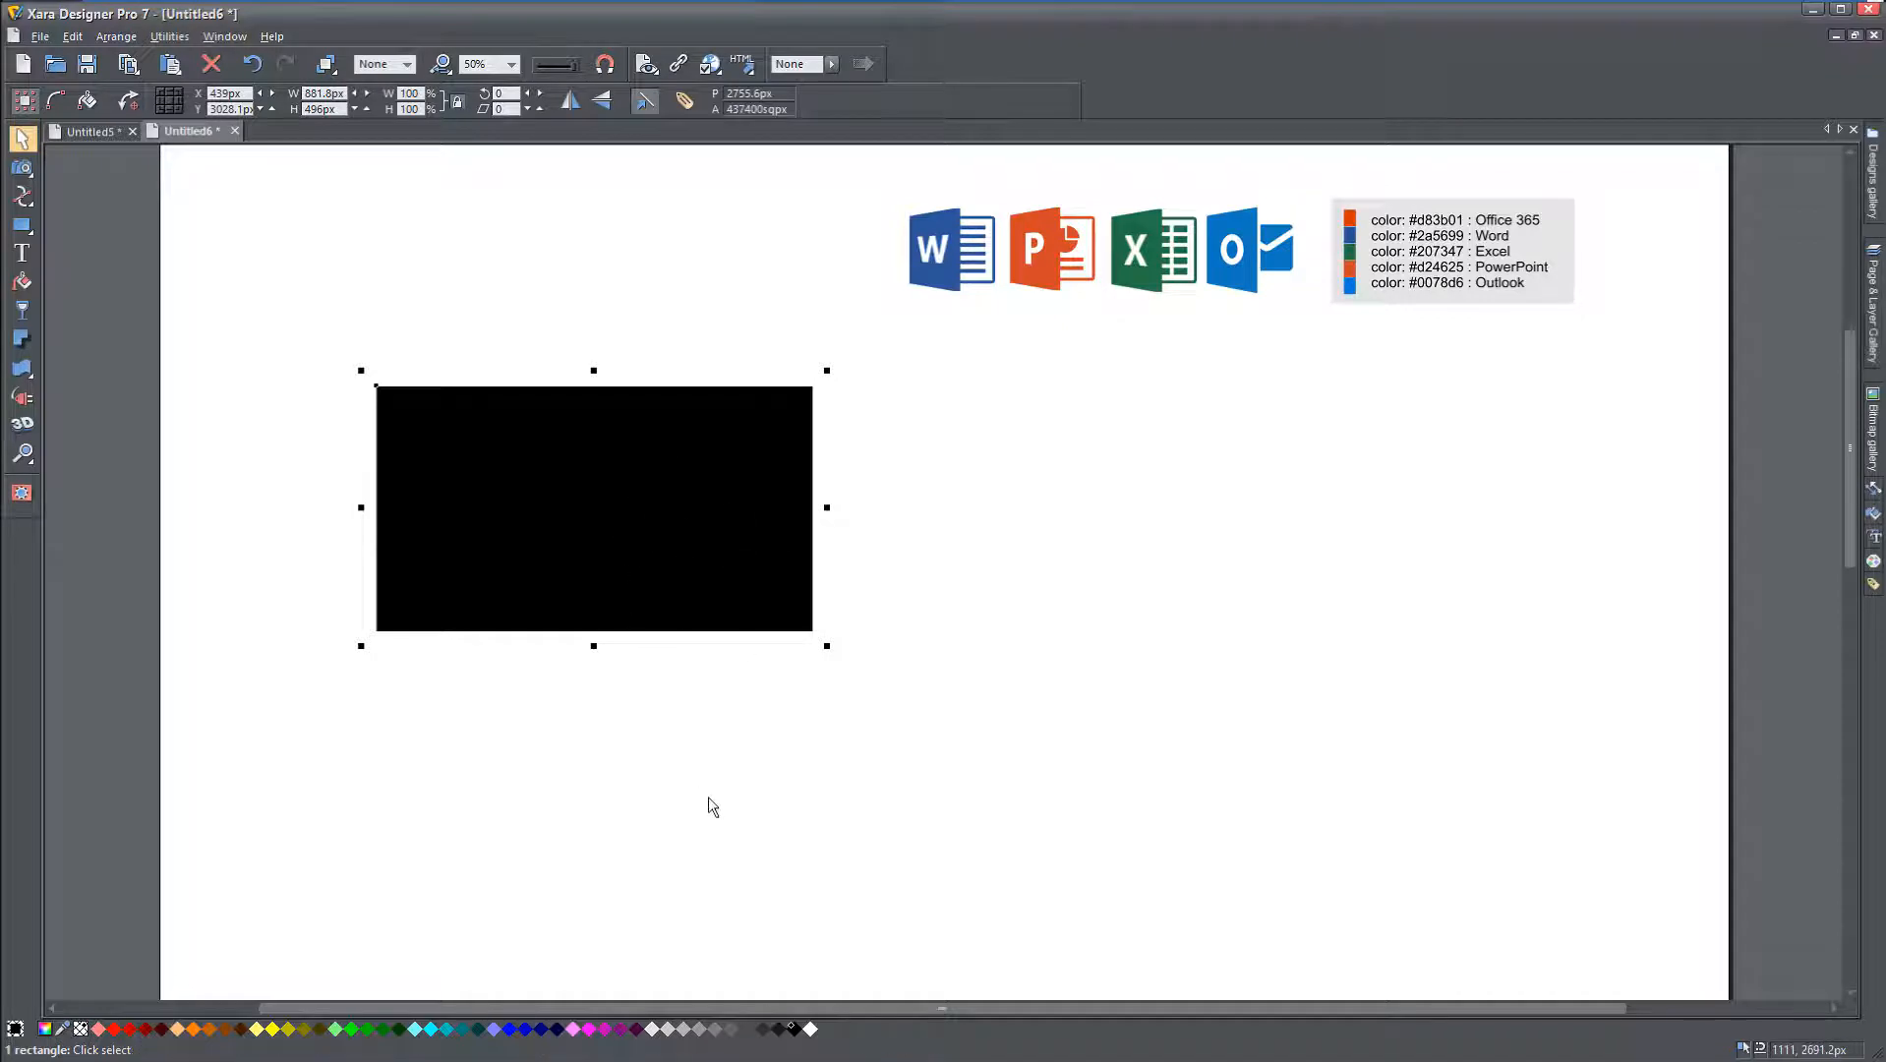
Step: Fill the thumbnail rectangle with light grey and deselect it
left_click(652, 1029)
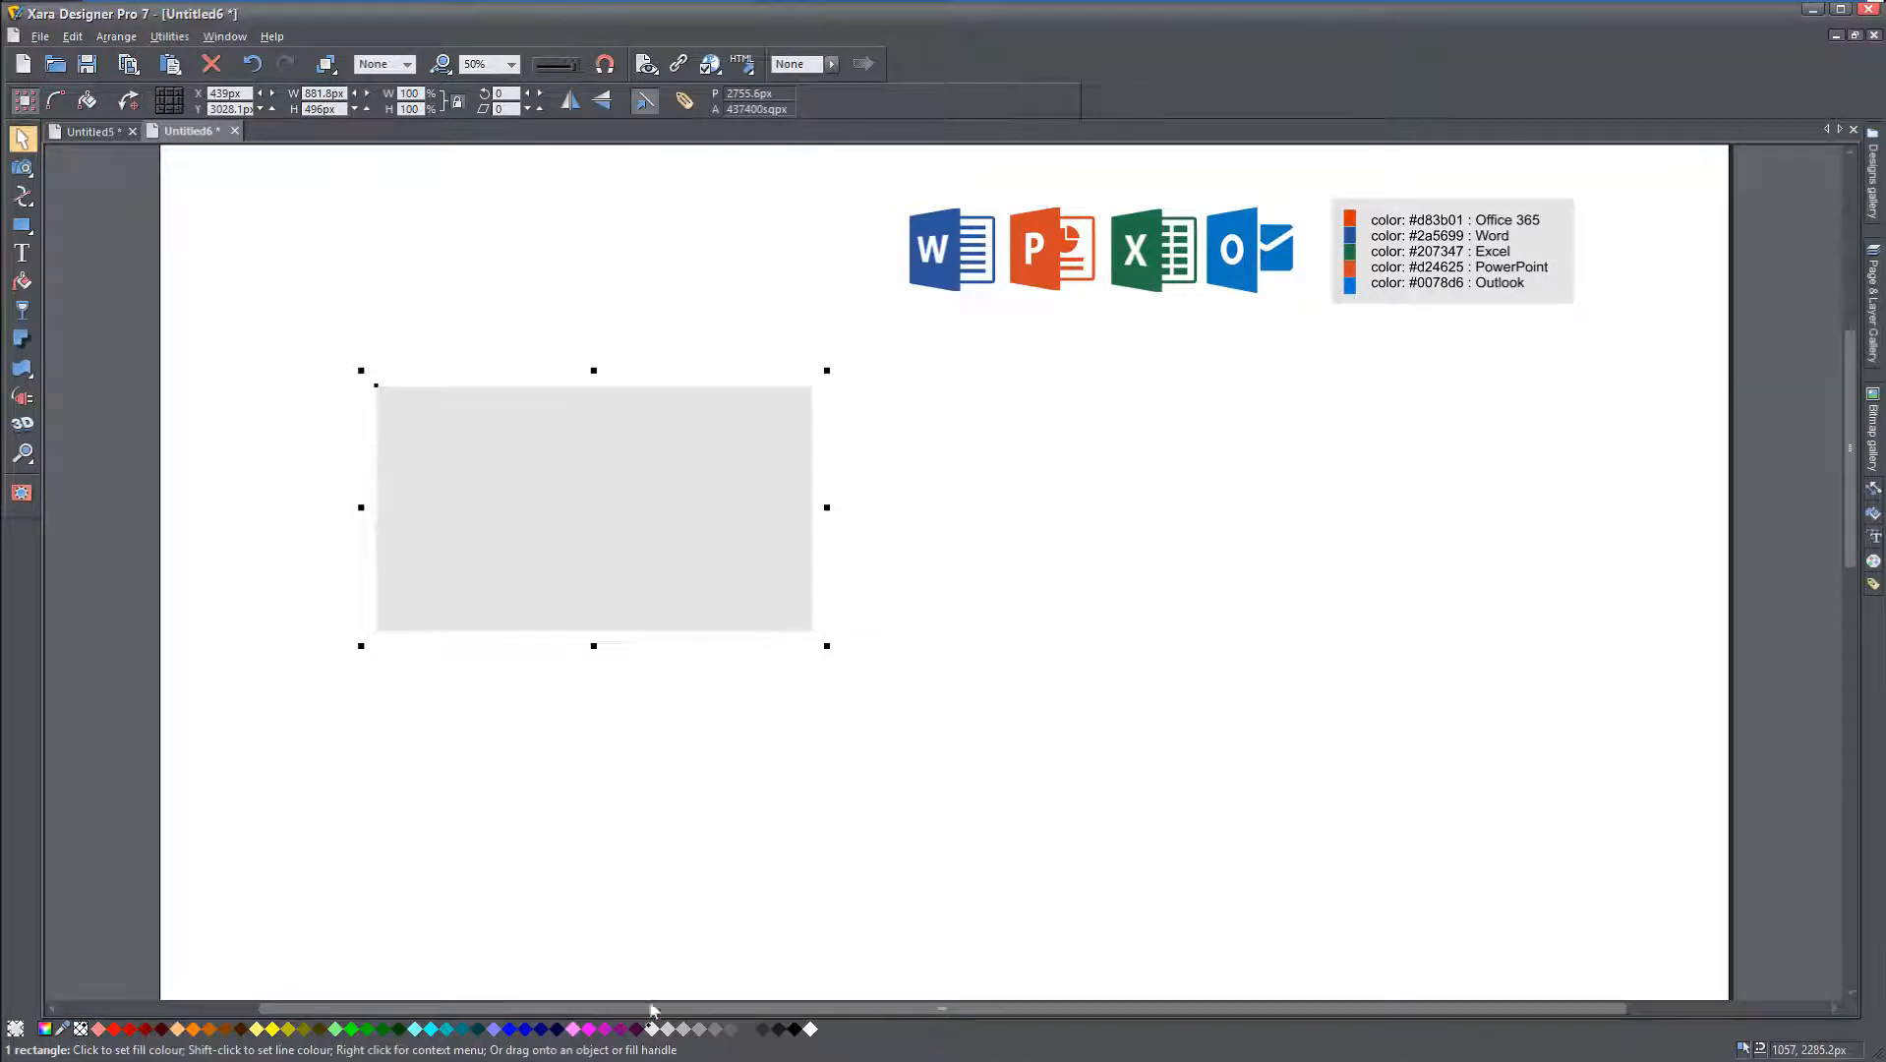
scroll(508, 492, "up", 3)
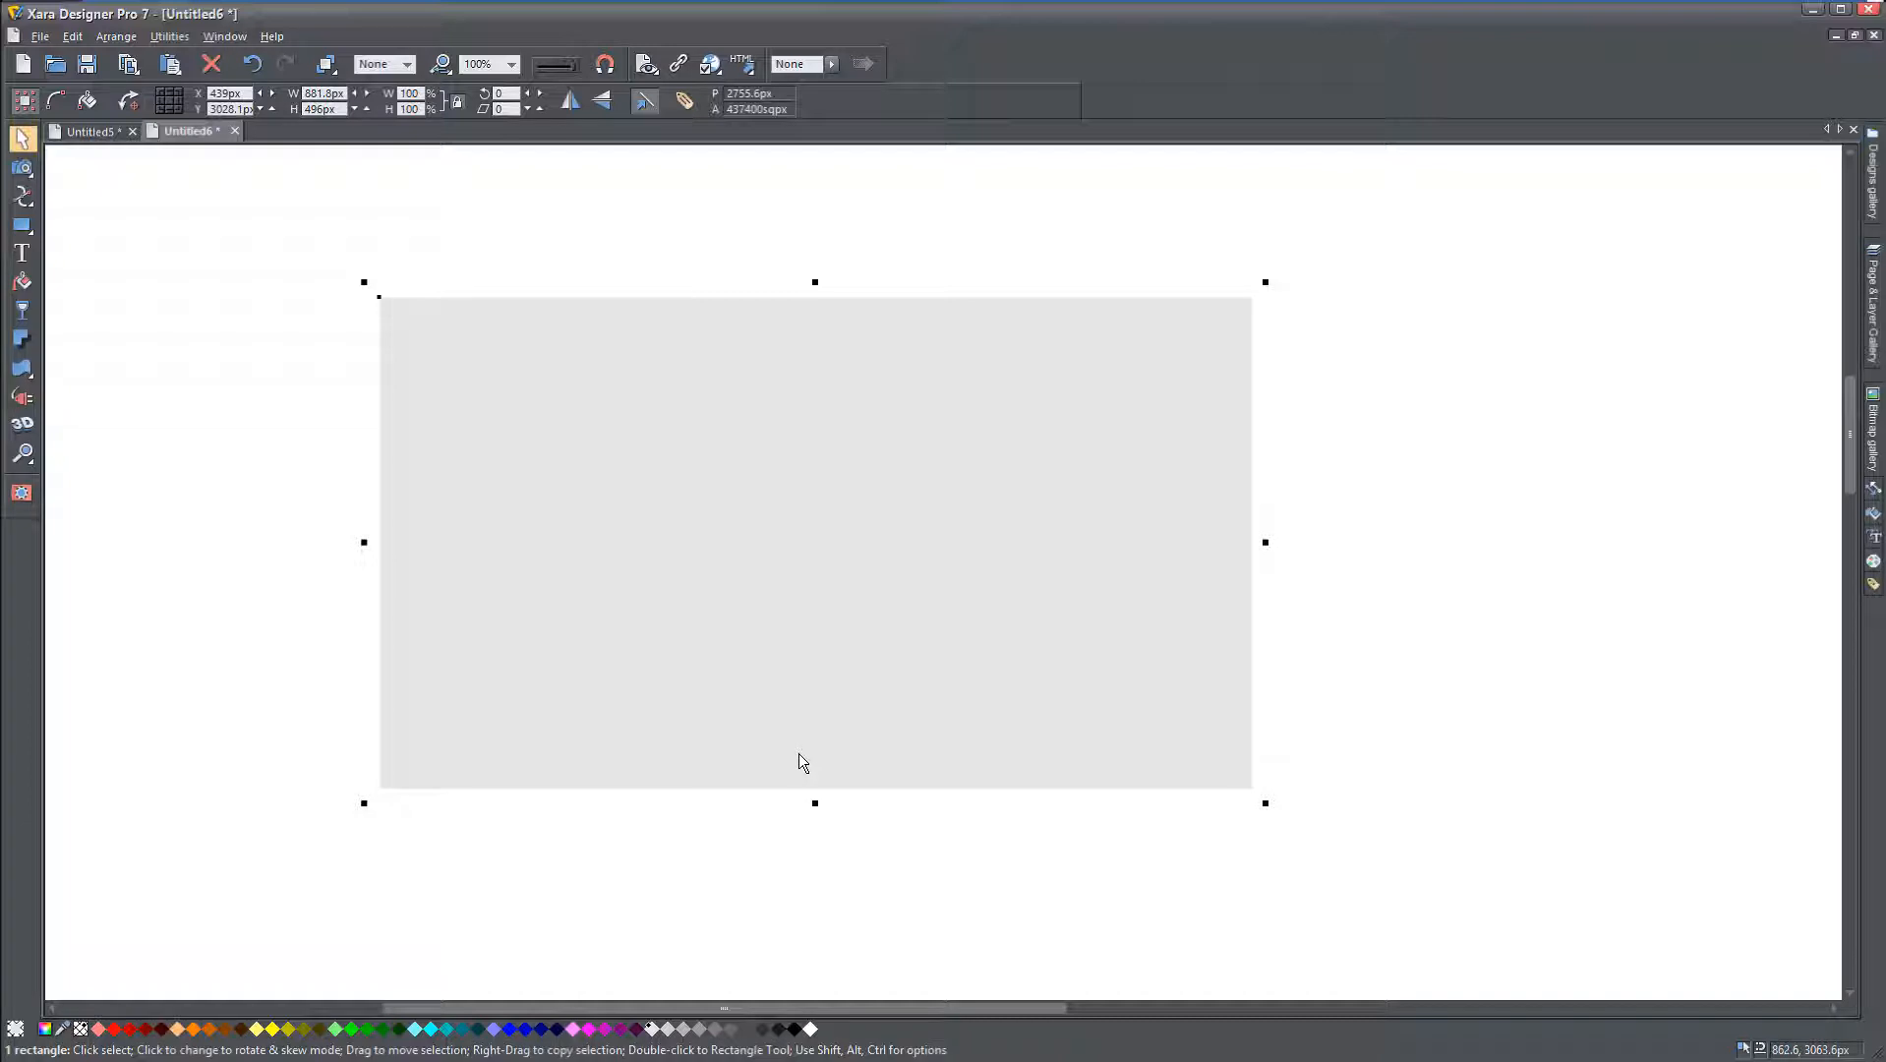
left_click(193, 543)
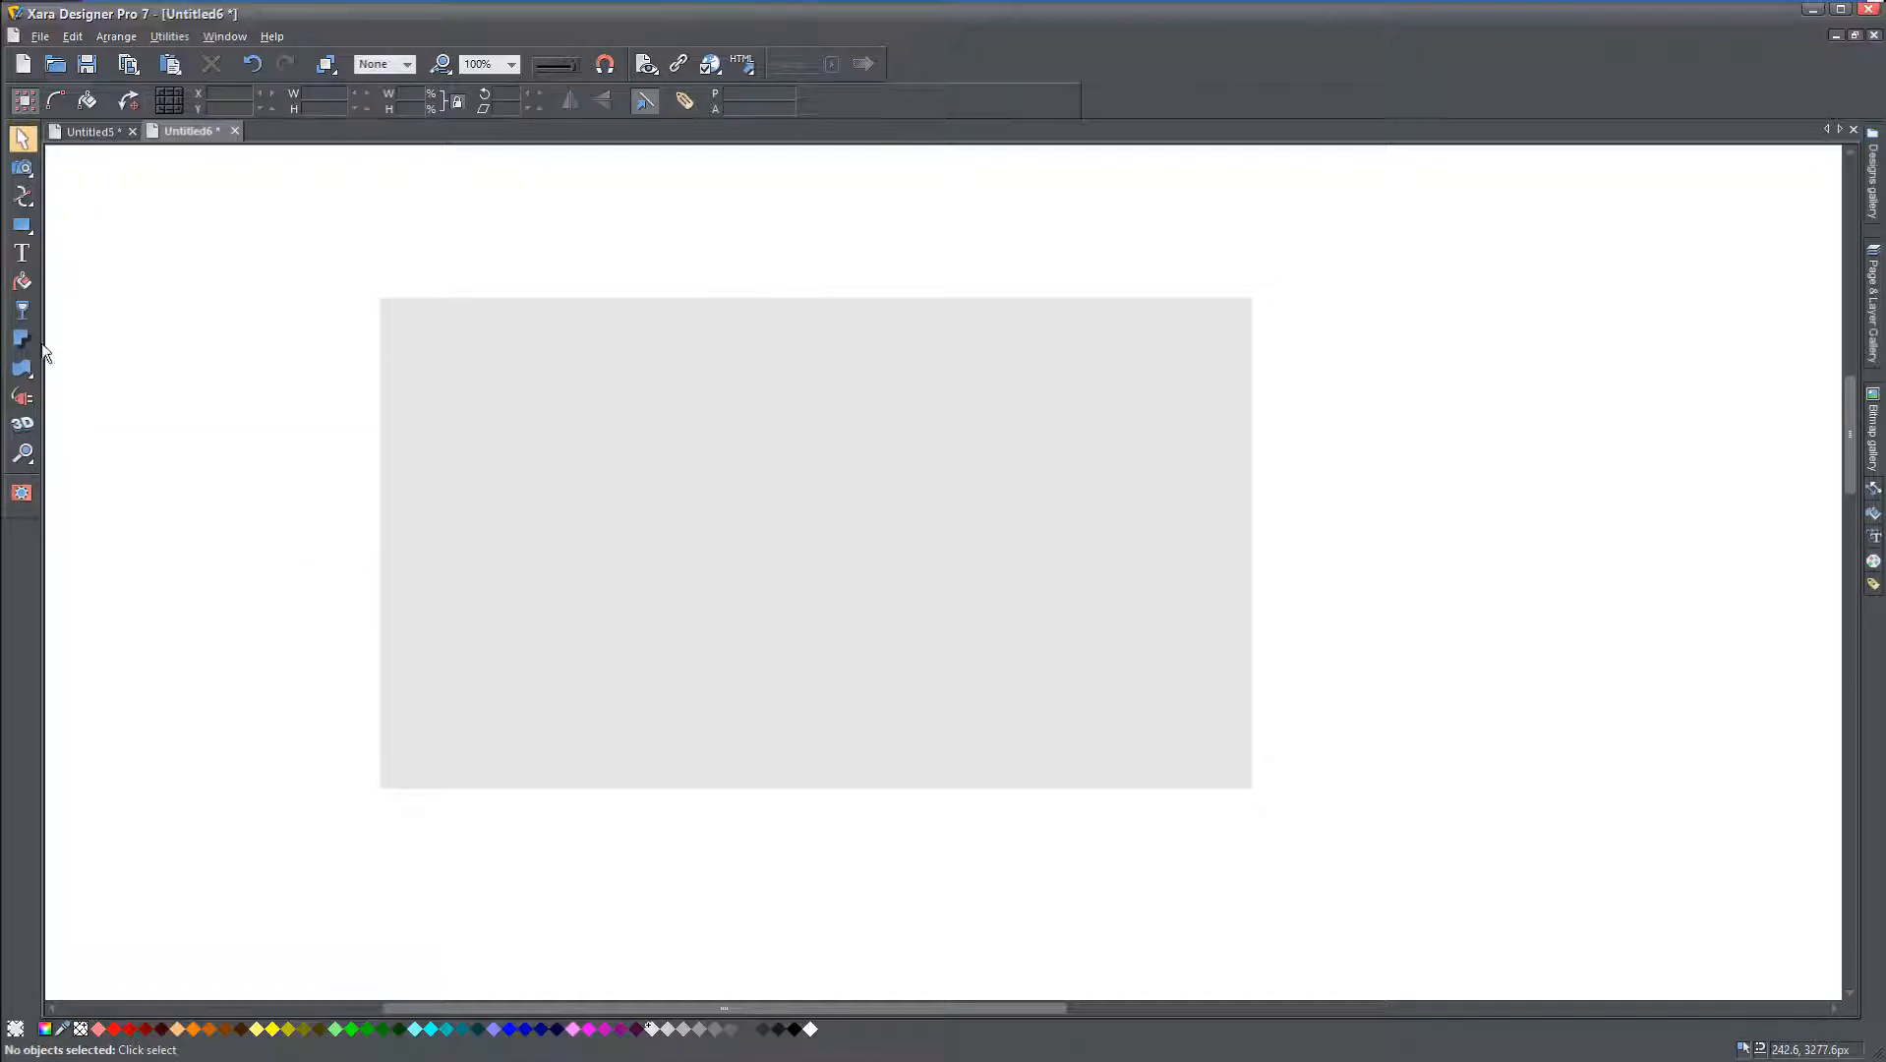
left_click(21, 254)
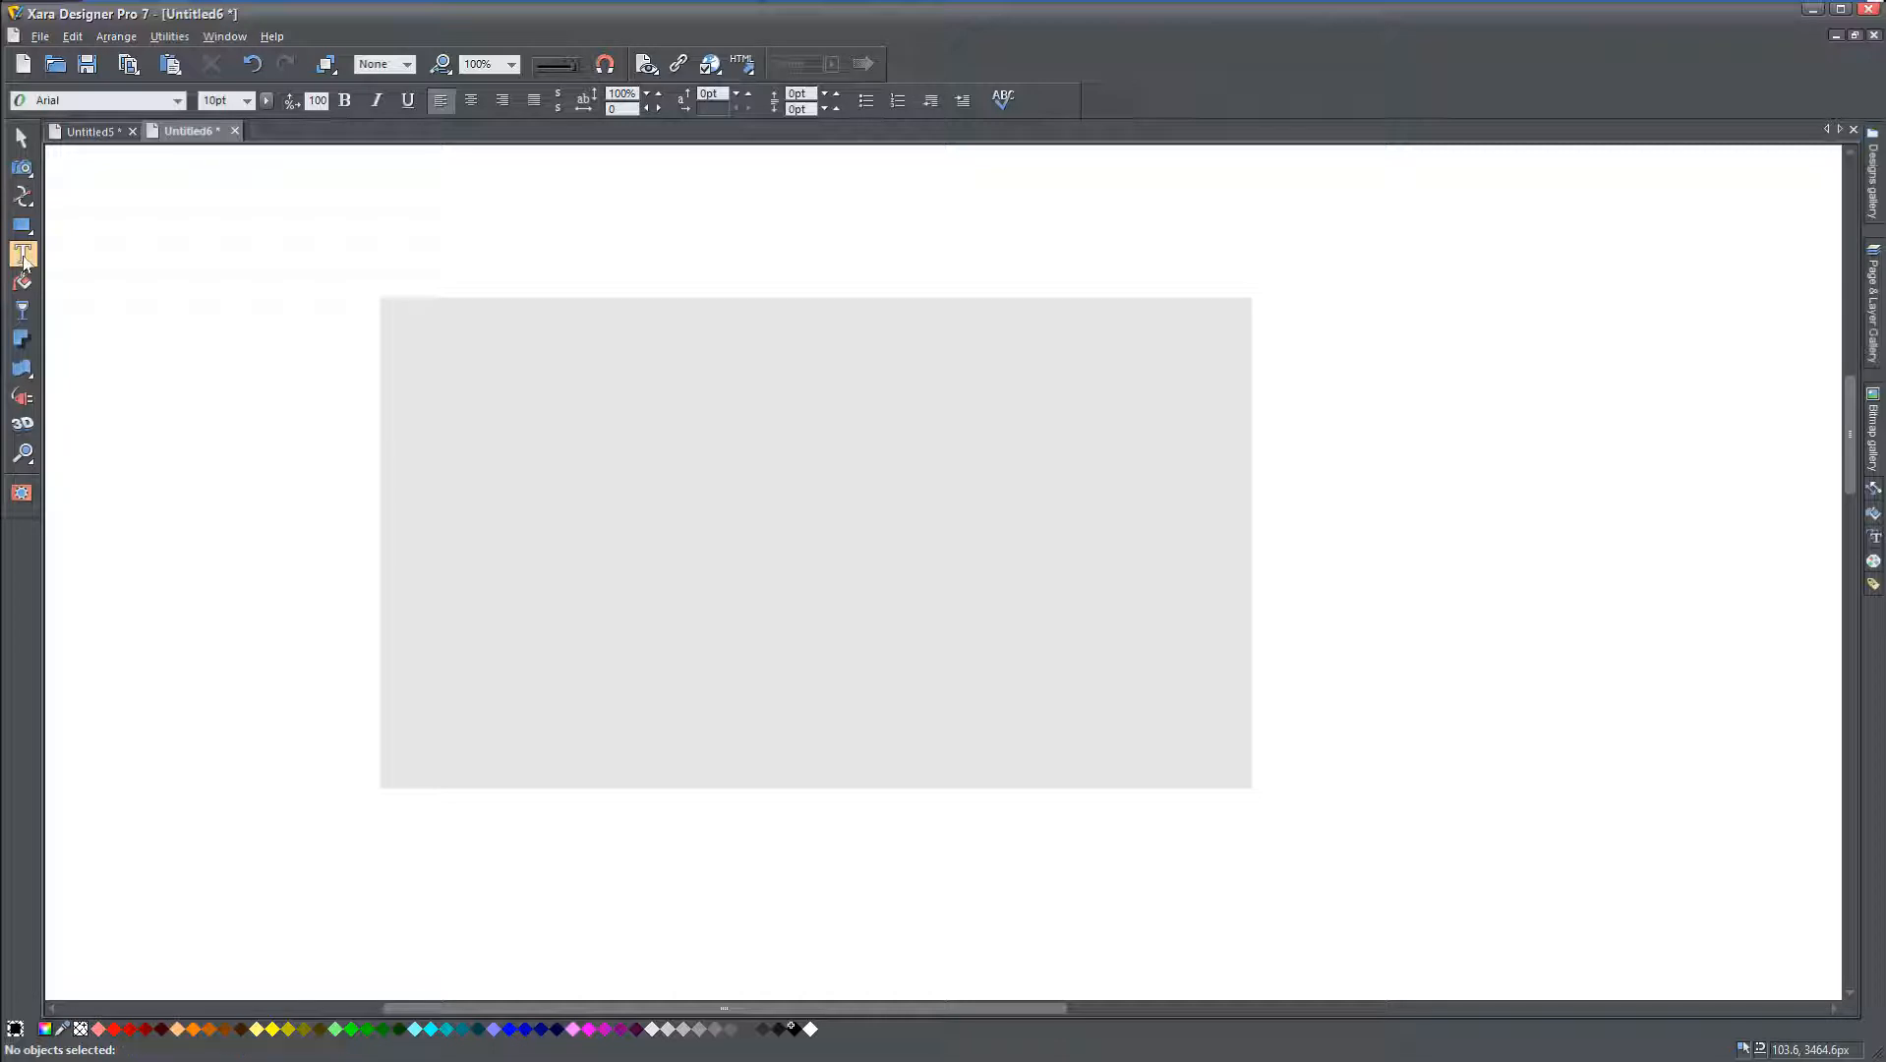
left_click(177, 100)
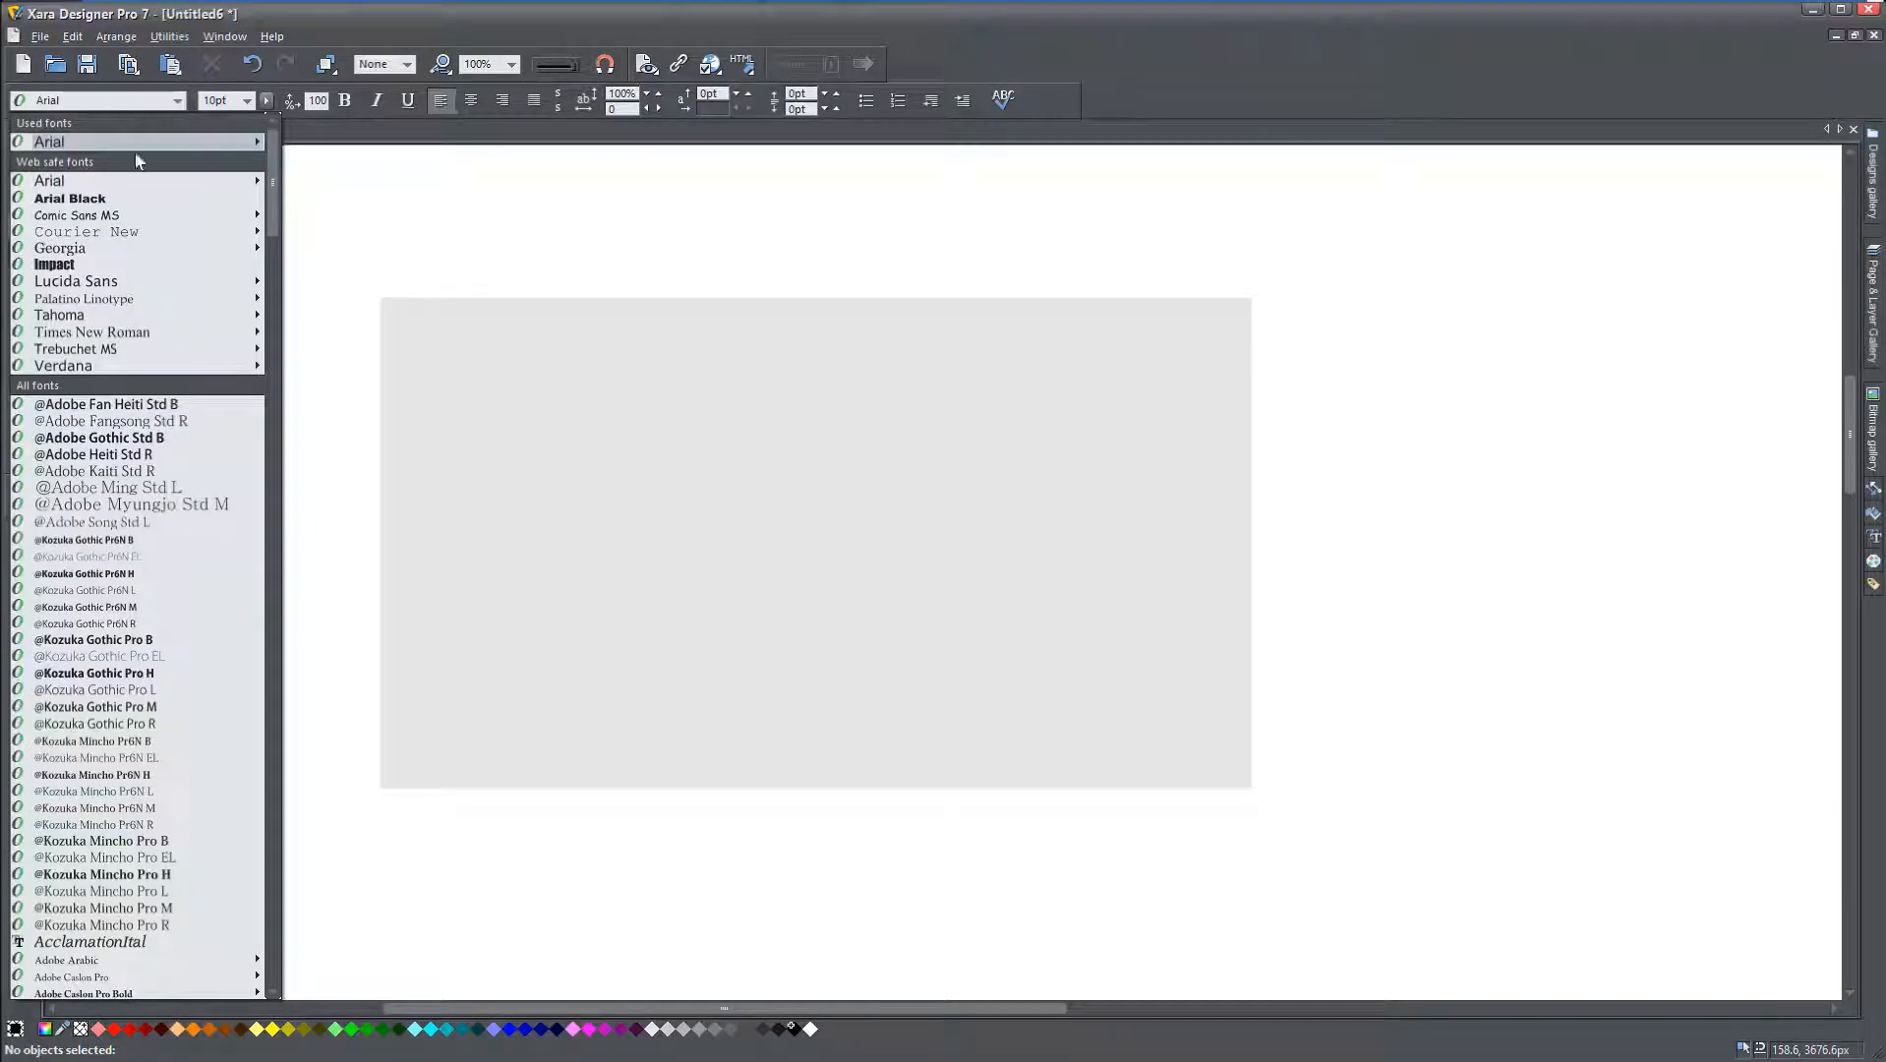
left_click(131, 439)
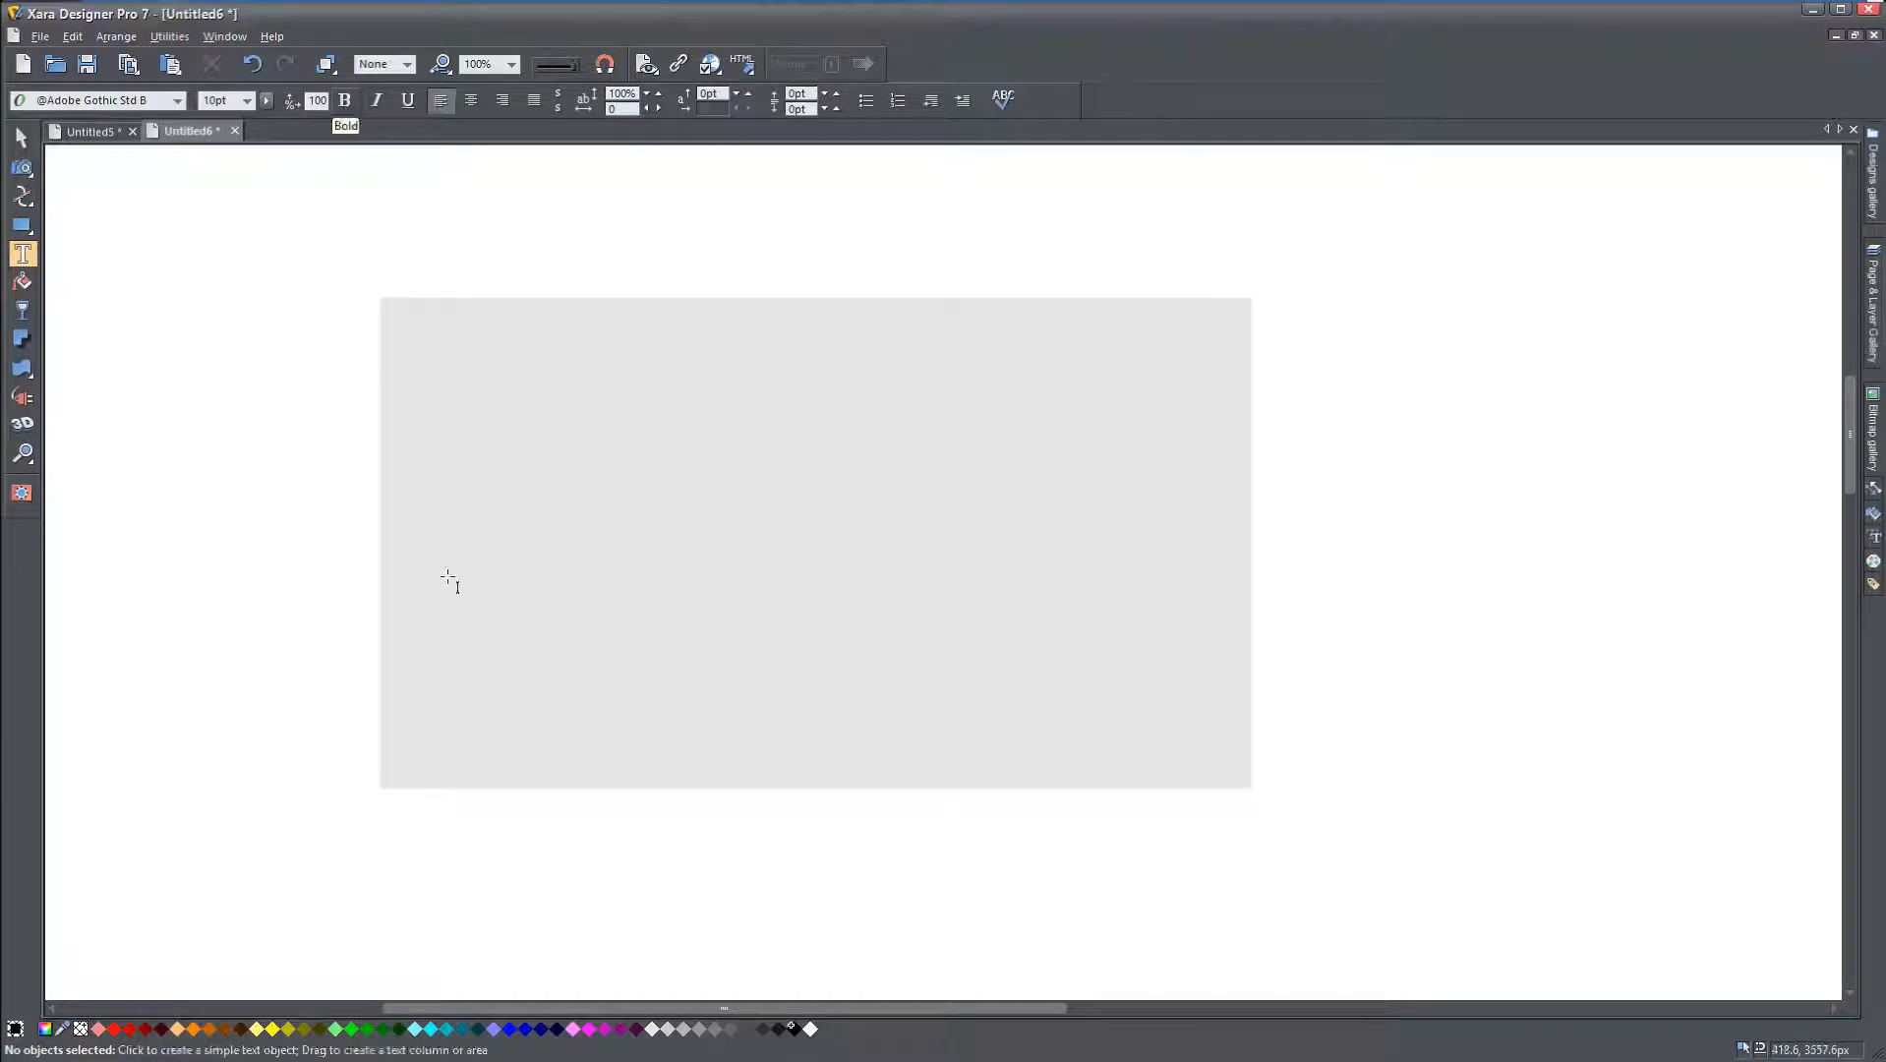
left_click(657, 824)
type("BAS")
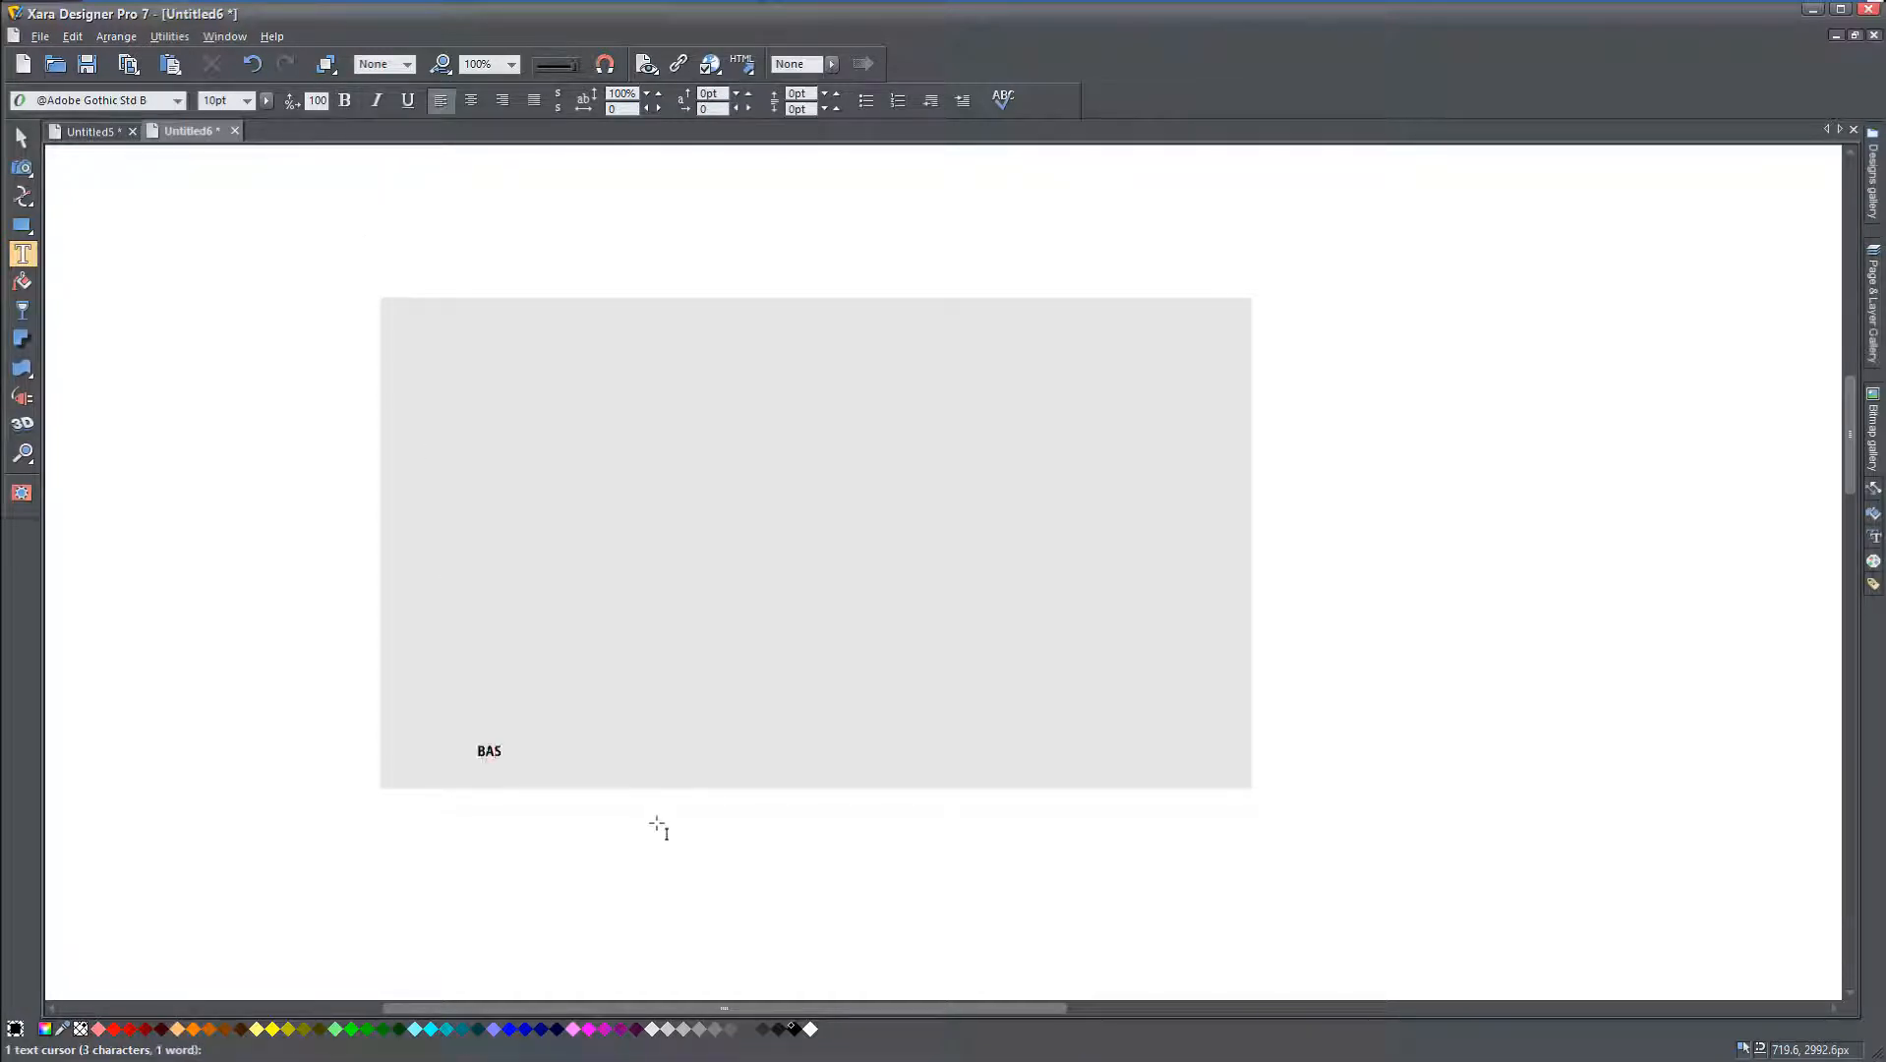
type("IC")
scroll(568, 806, "up", 3)
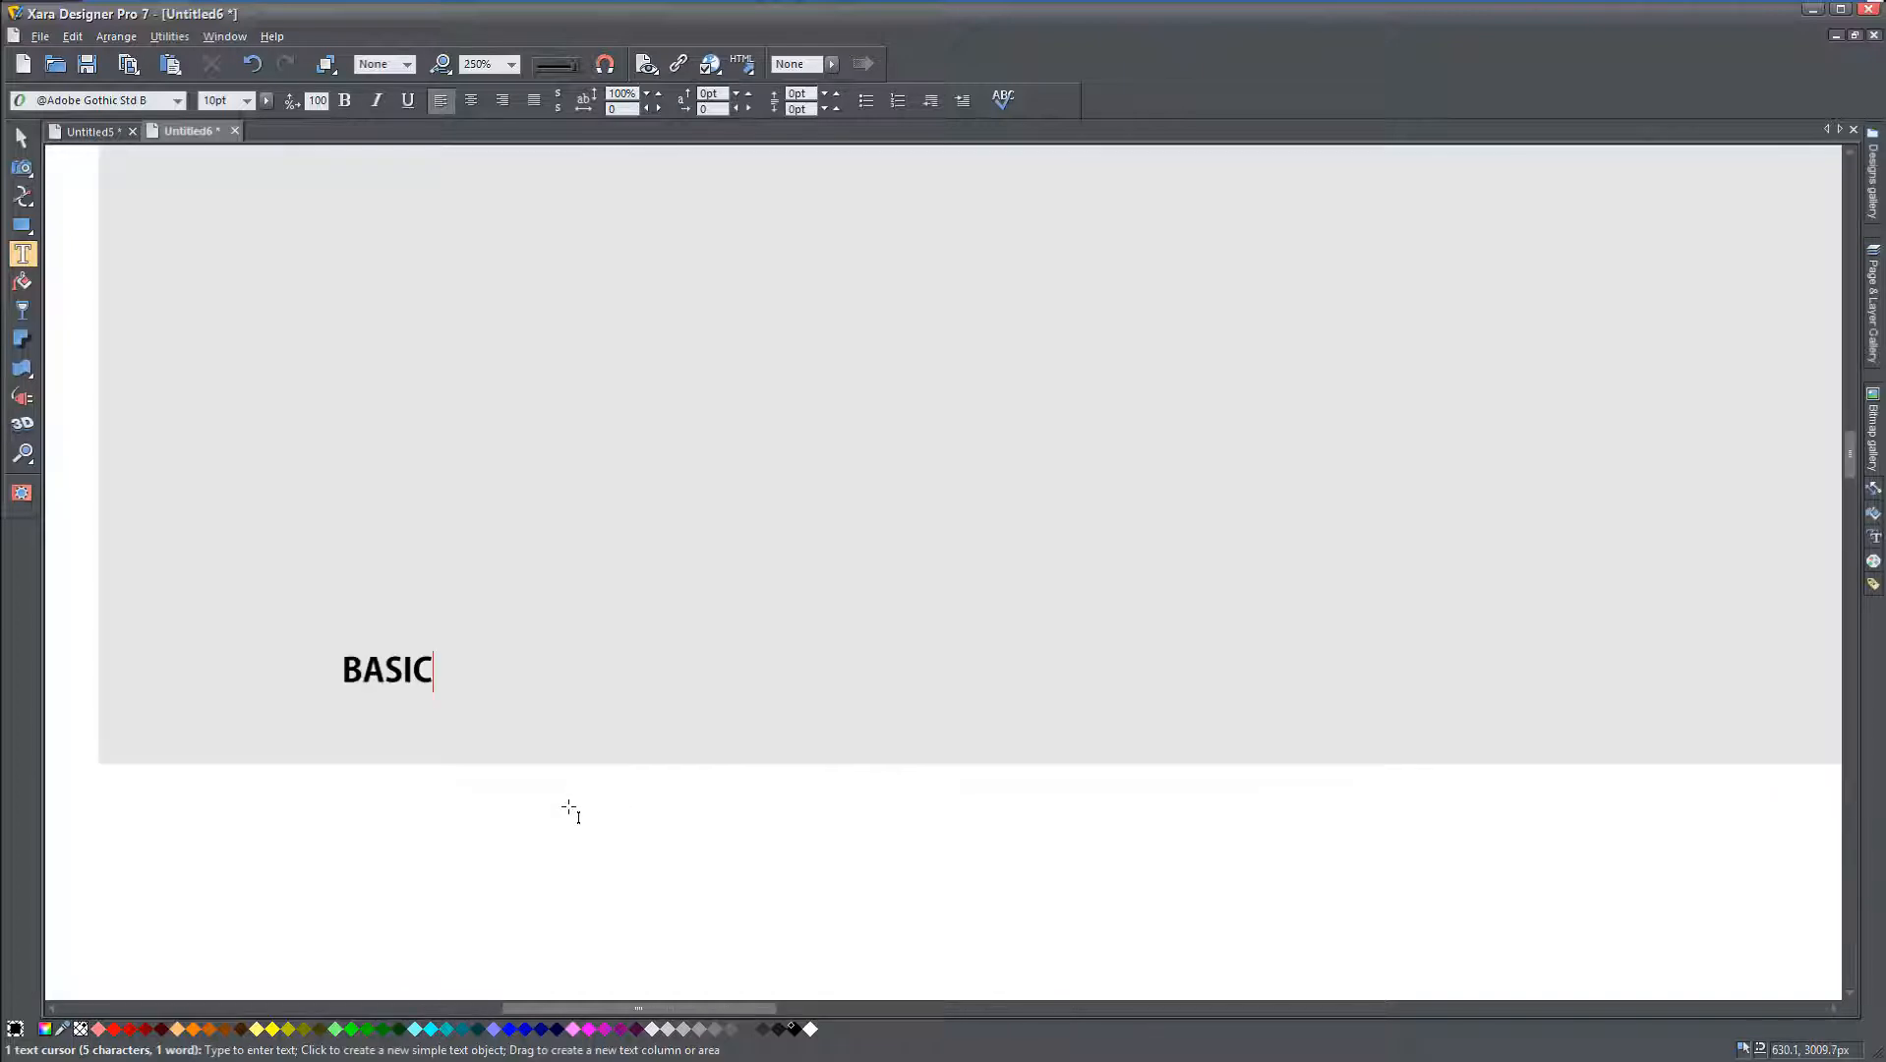
Step: Add two more separate text labels, INTERMEDIATE and ADVANCED, below the BASIC label
left_click(390, 792)
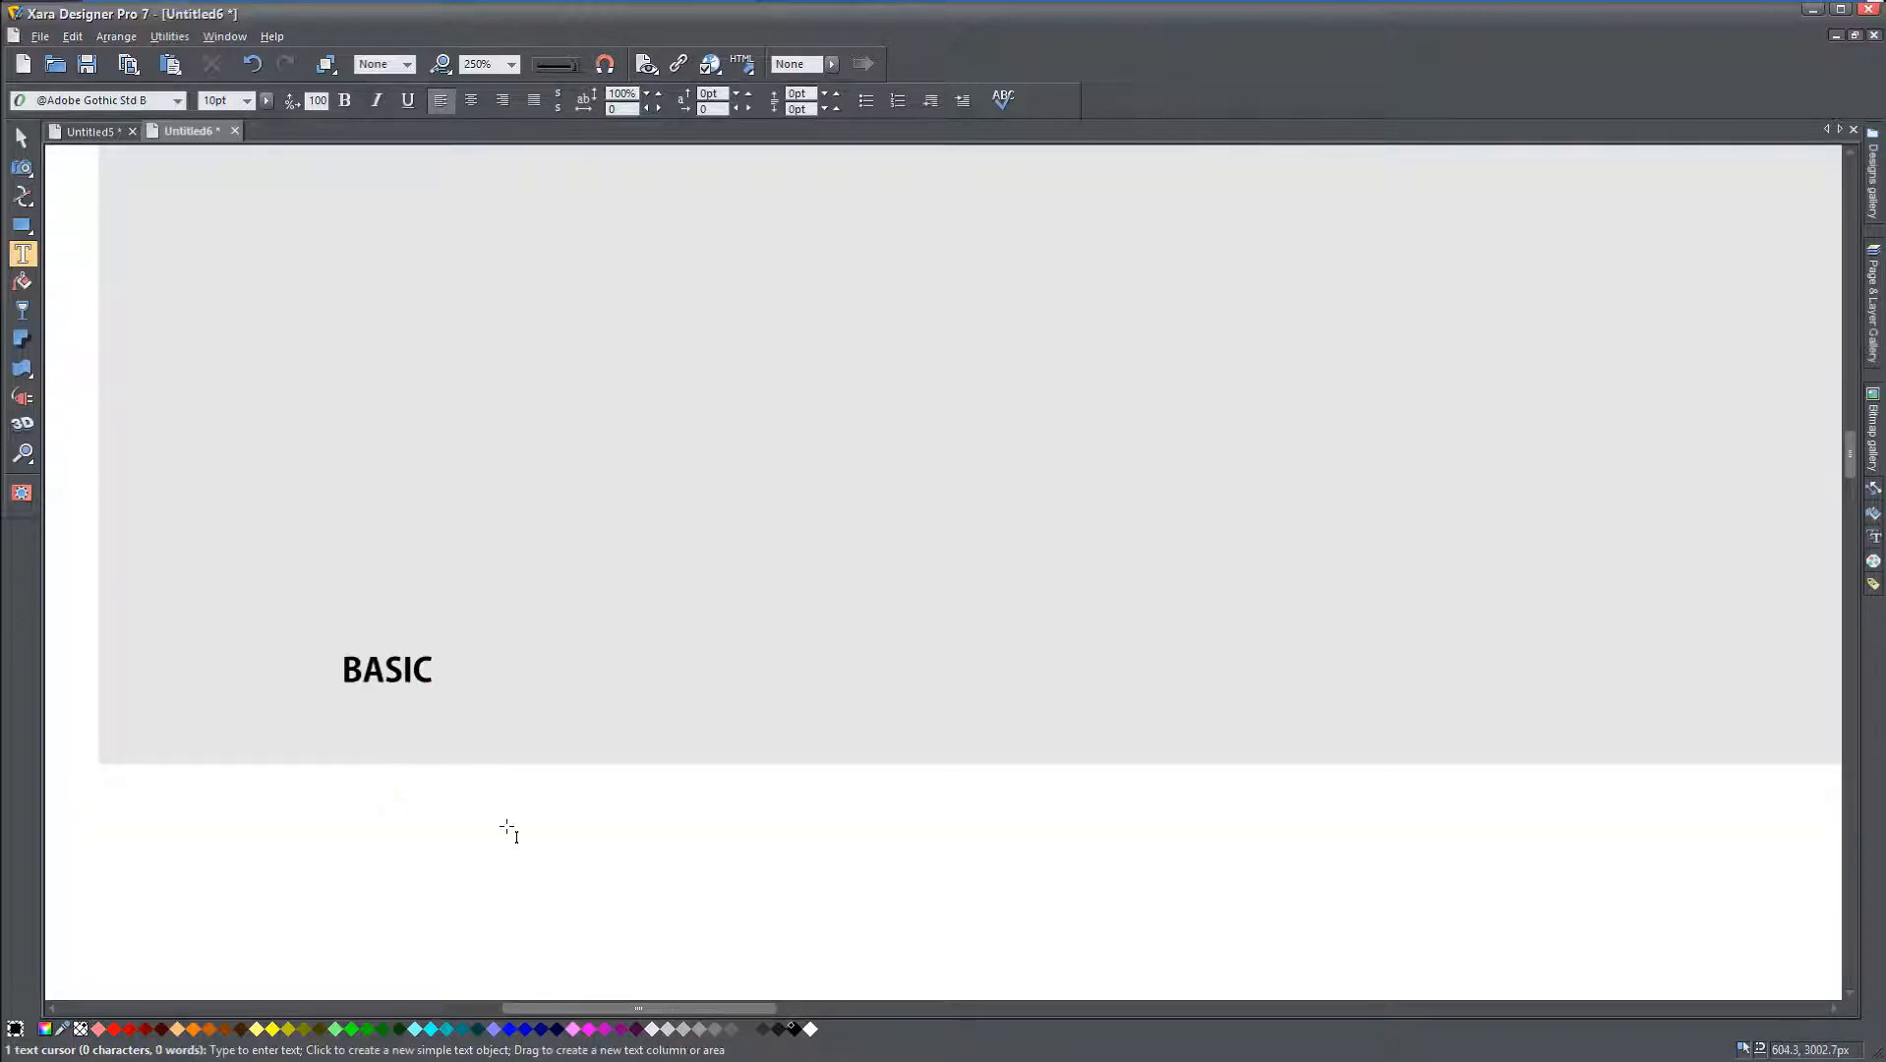
type("INTERMEDIATE")
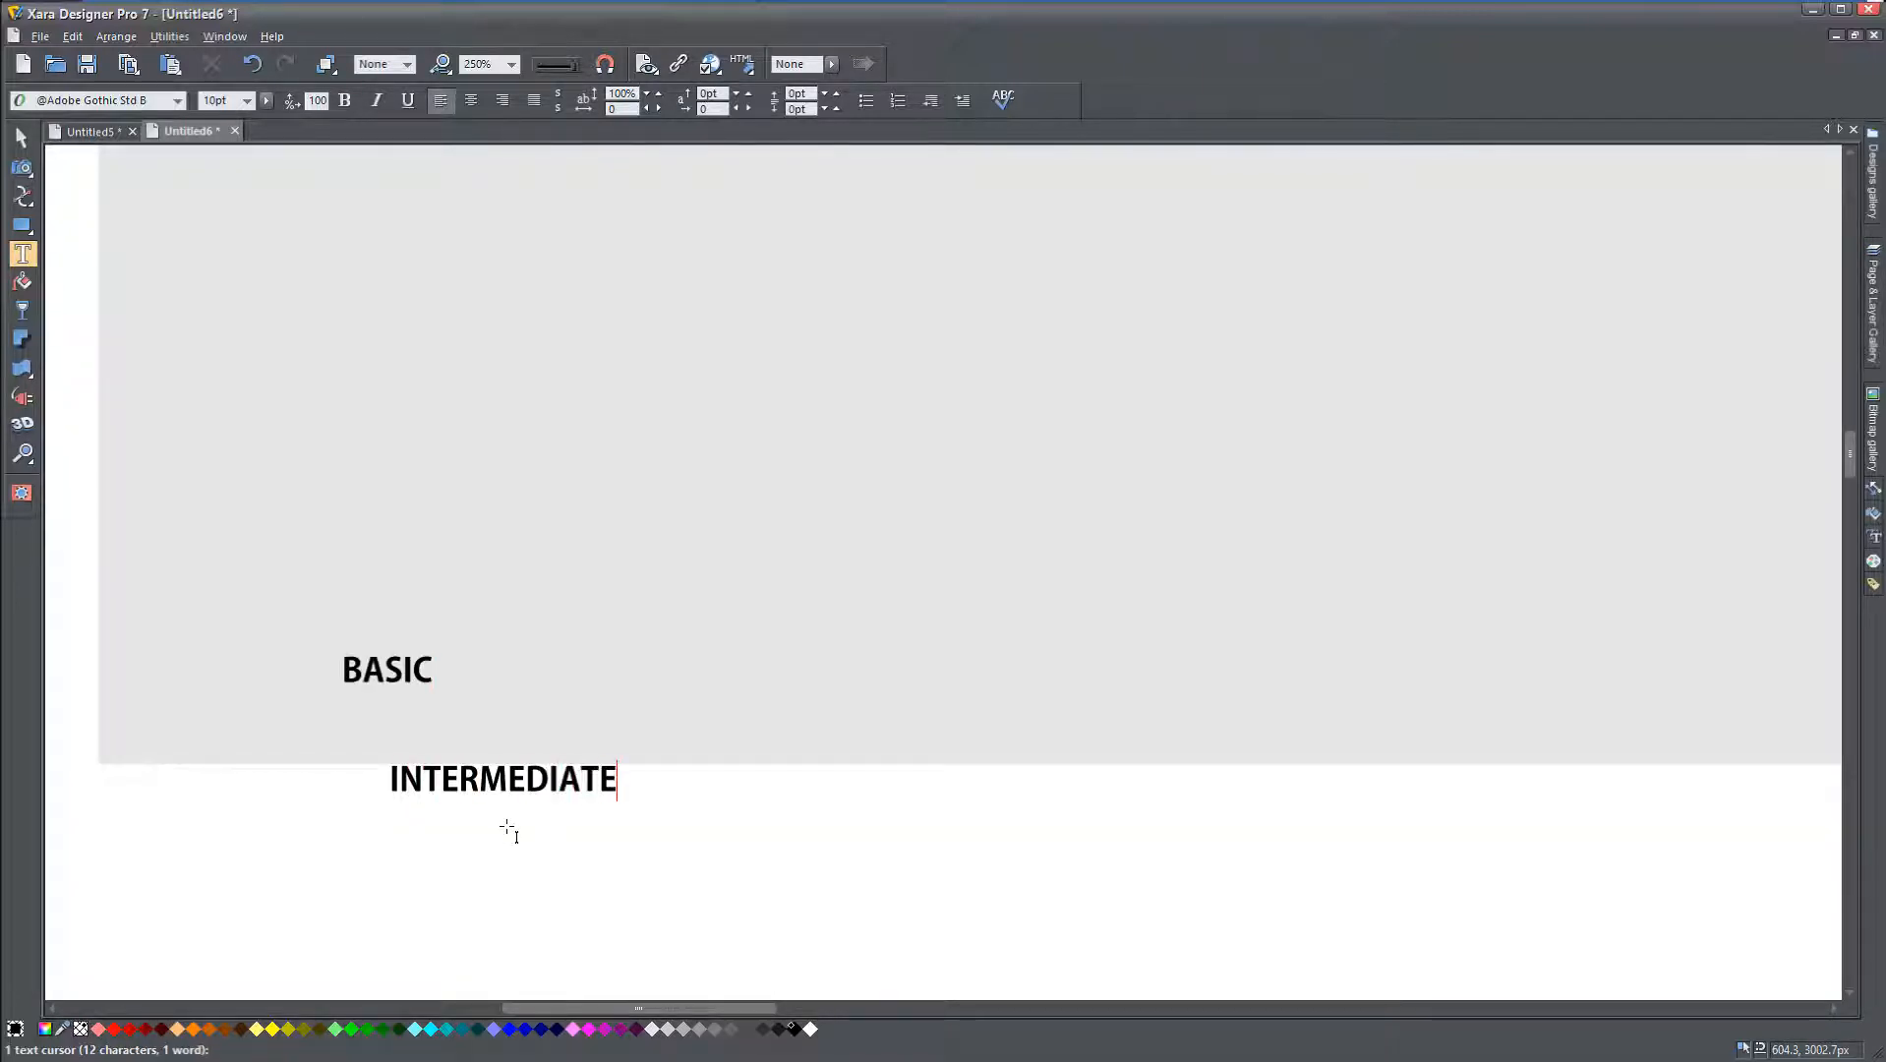
left_click(622, 880)
type("ADVANCEW")
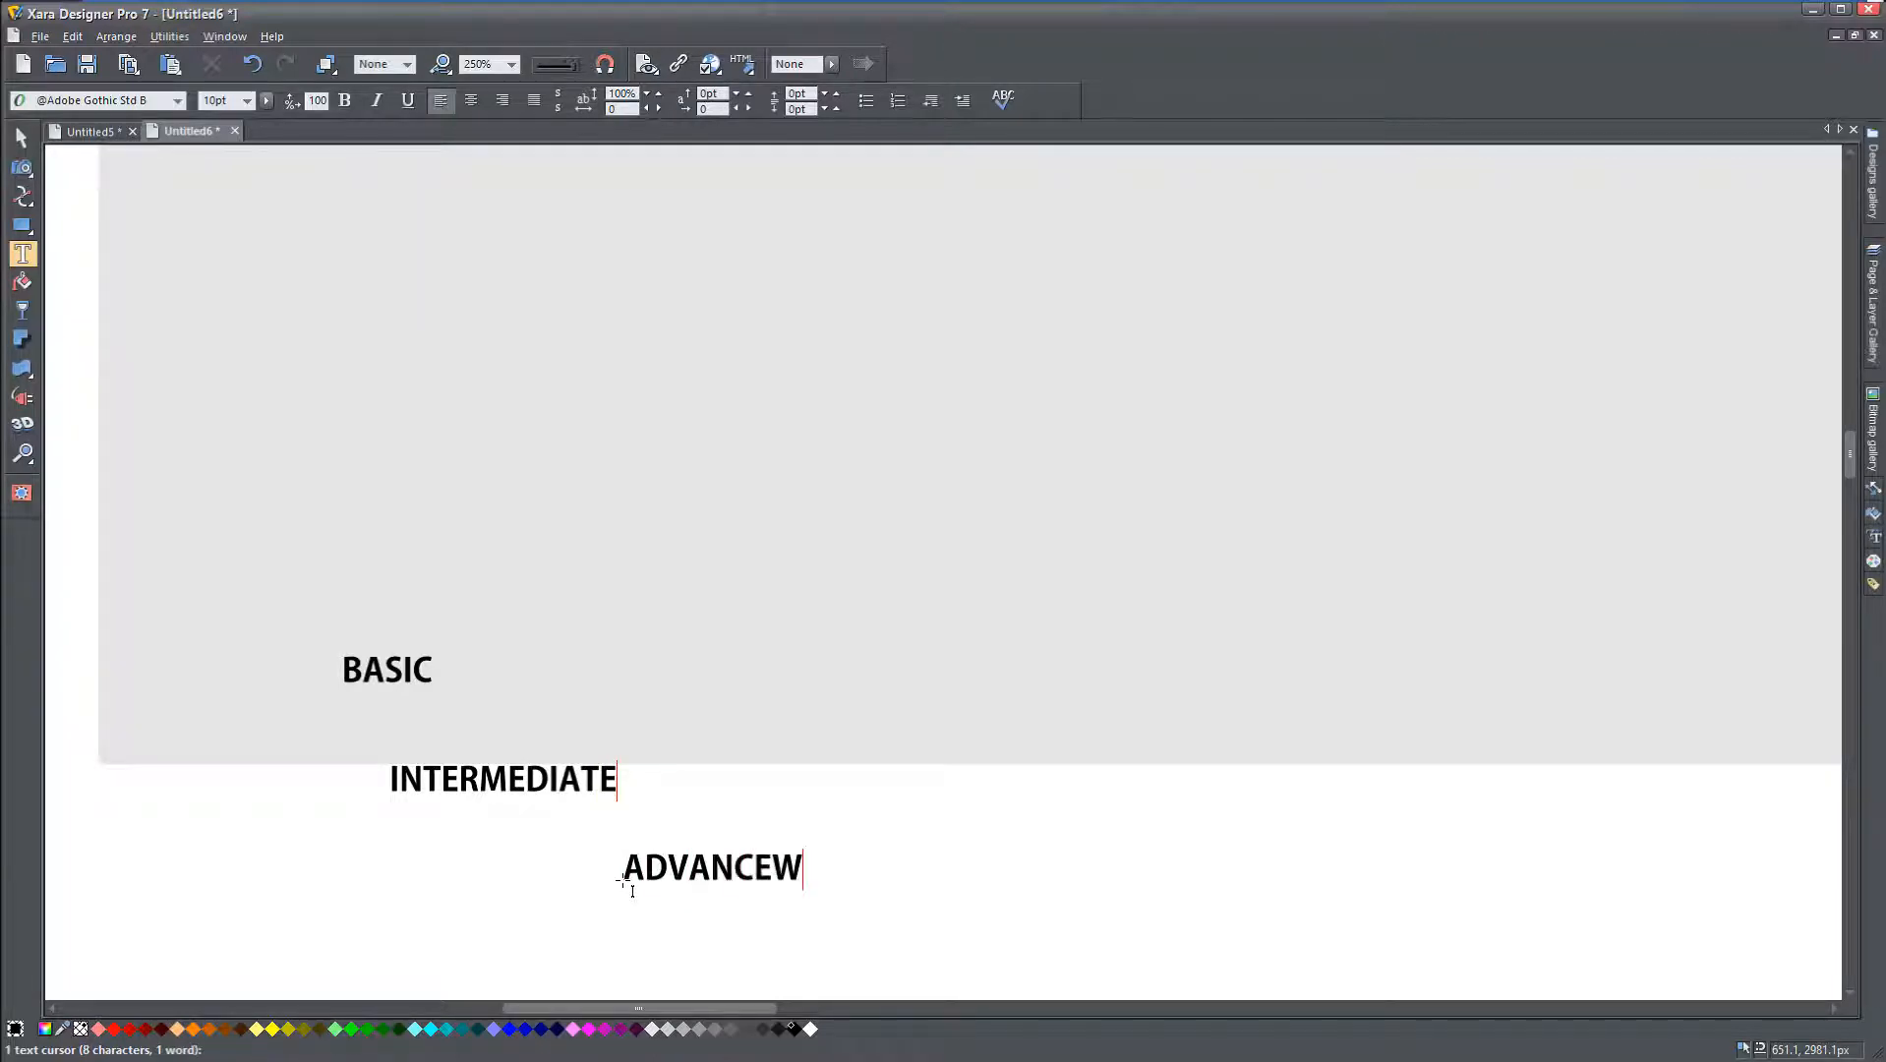
key("BackSpace")
type("D")
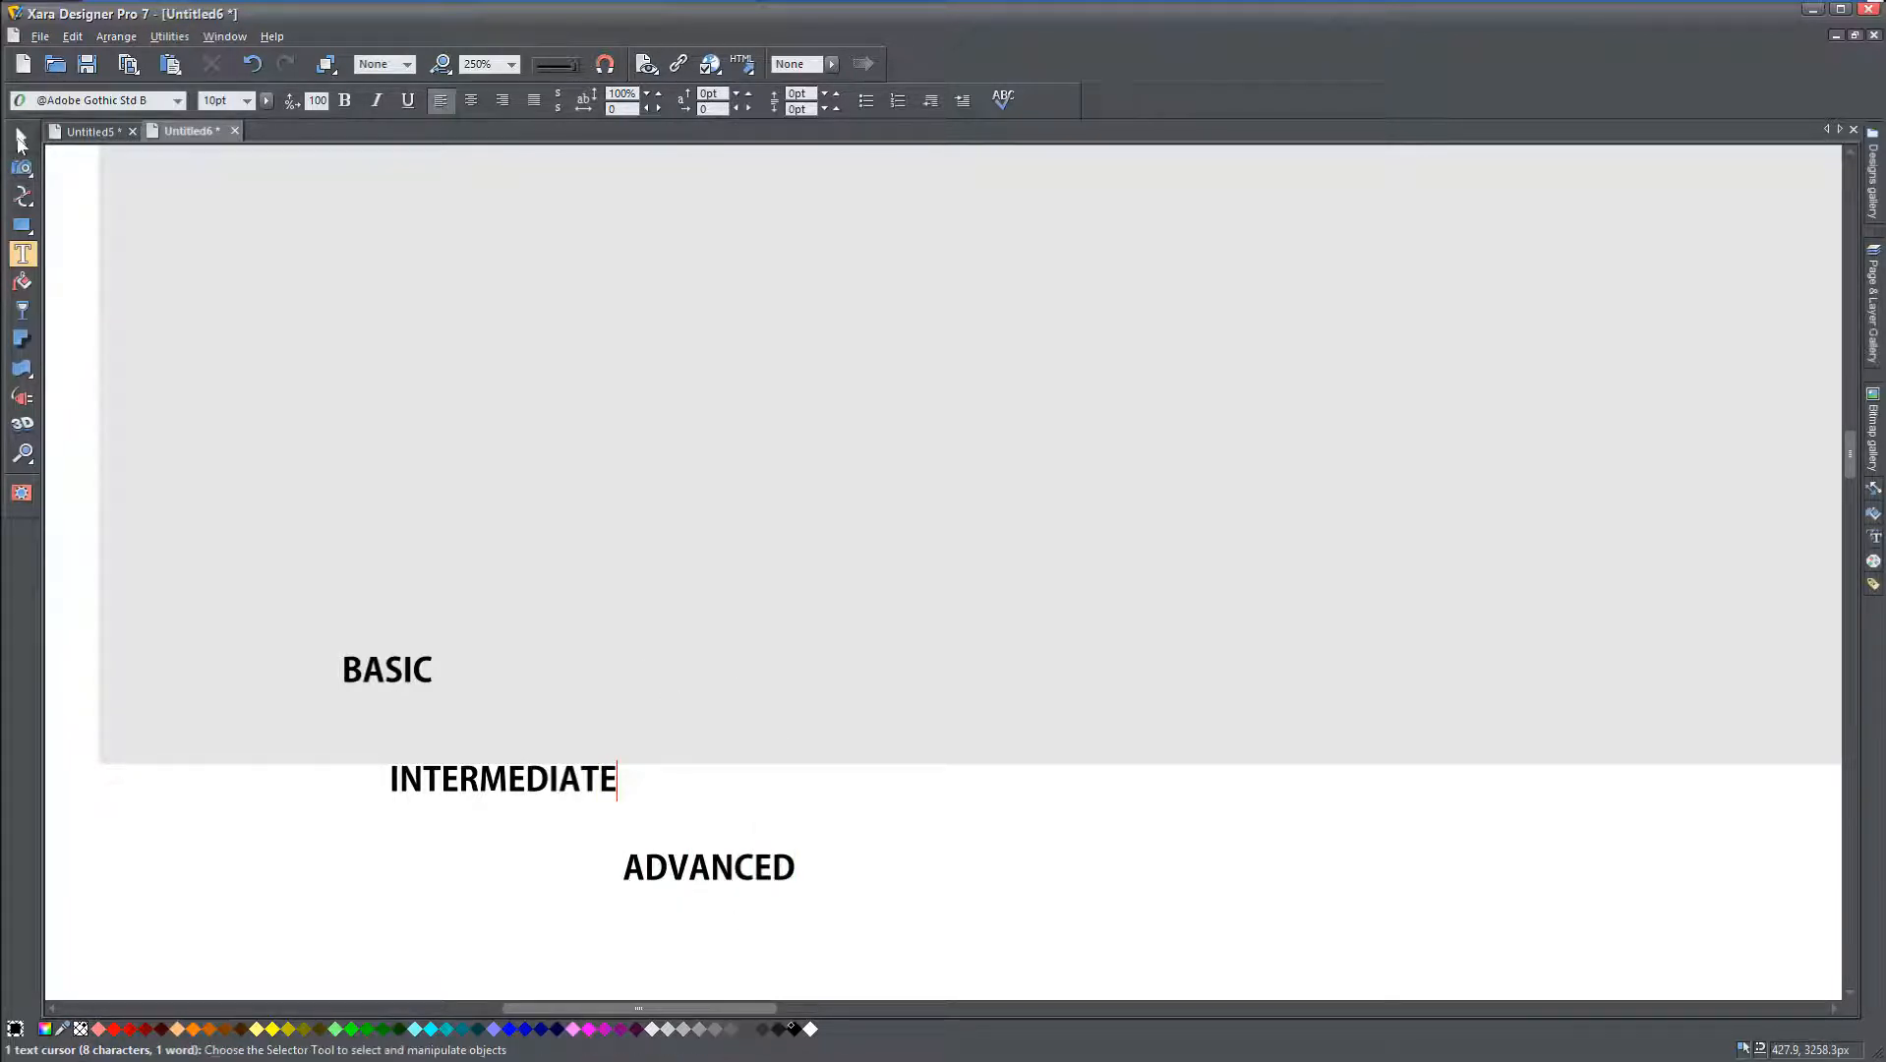
Step: Enlarge the three level labels together until BASIC is about 81 px wide
left_click(22, 138)
scroll(431, 767, "down", 2)
left_click_drag(446, 820, 561, 628)
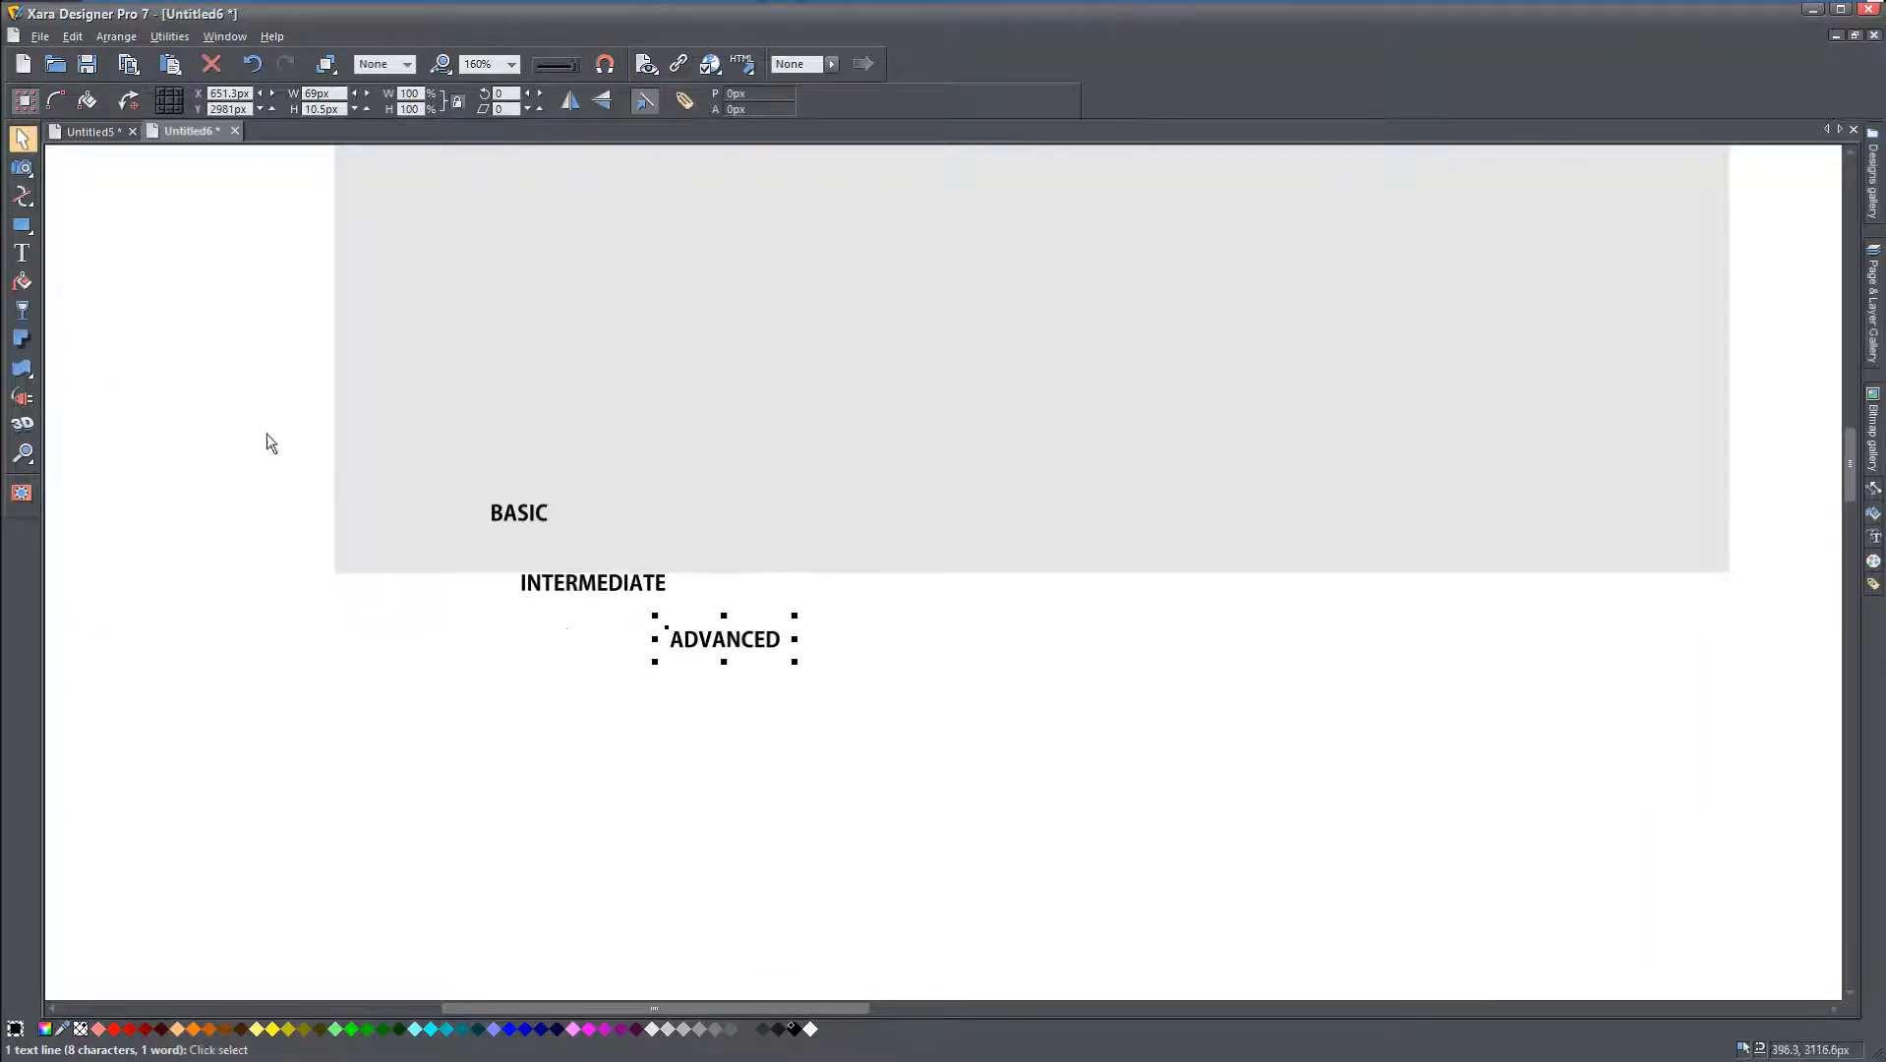
left_click_drag(265, 438, 1170, 728)
left_click(1063, 680)
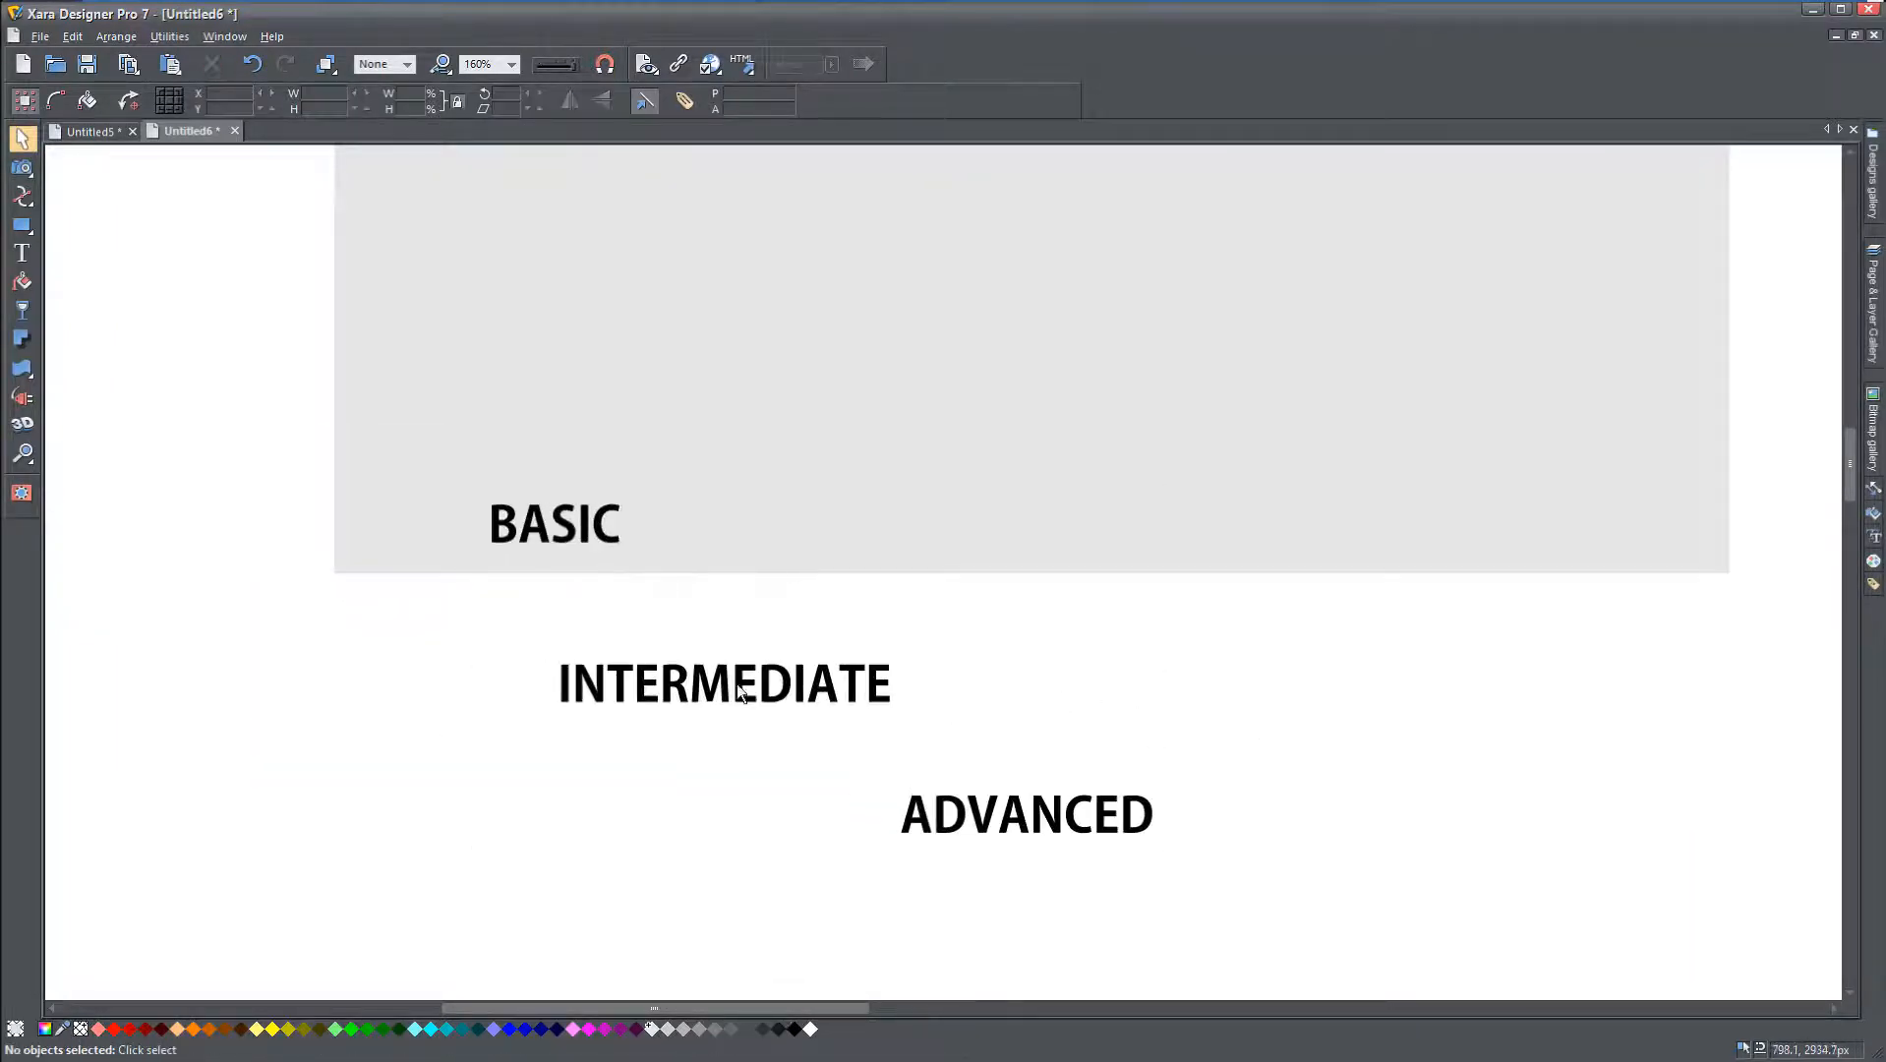
Step: Move BASIC and ADVANCED below the grey rectangle and place INTERMEDIATE inside its lower-left corner
left_click_drag(559, 534, 277, 765)
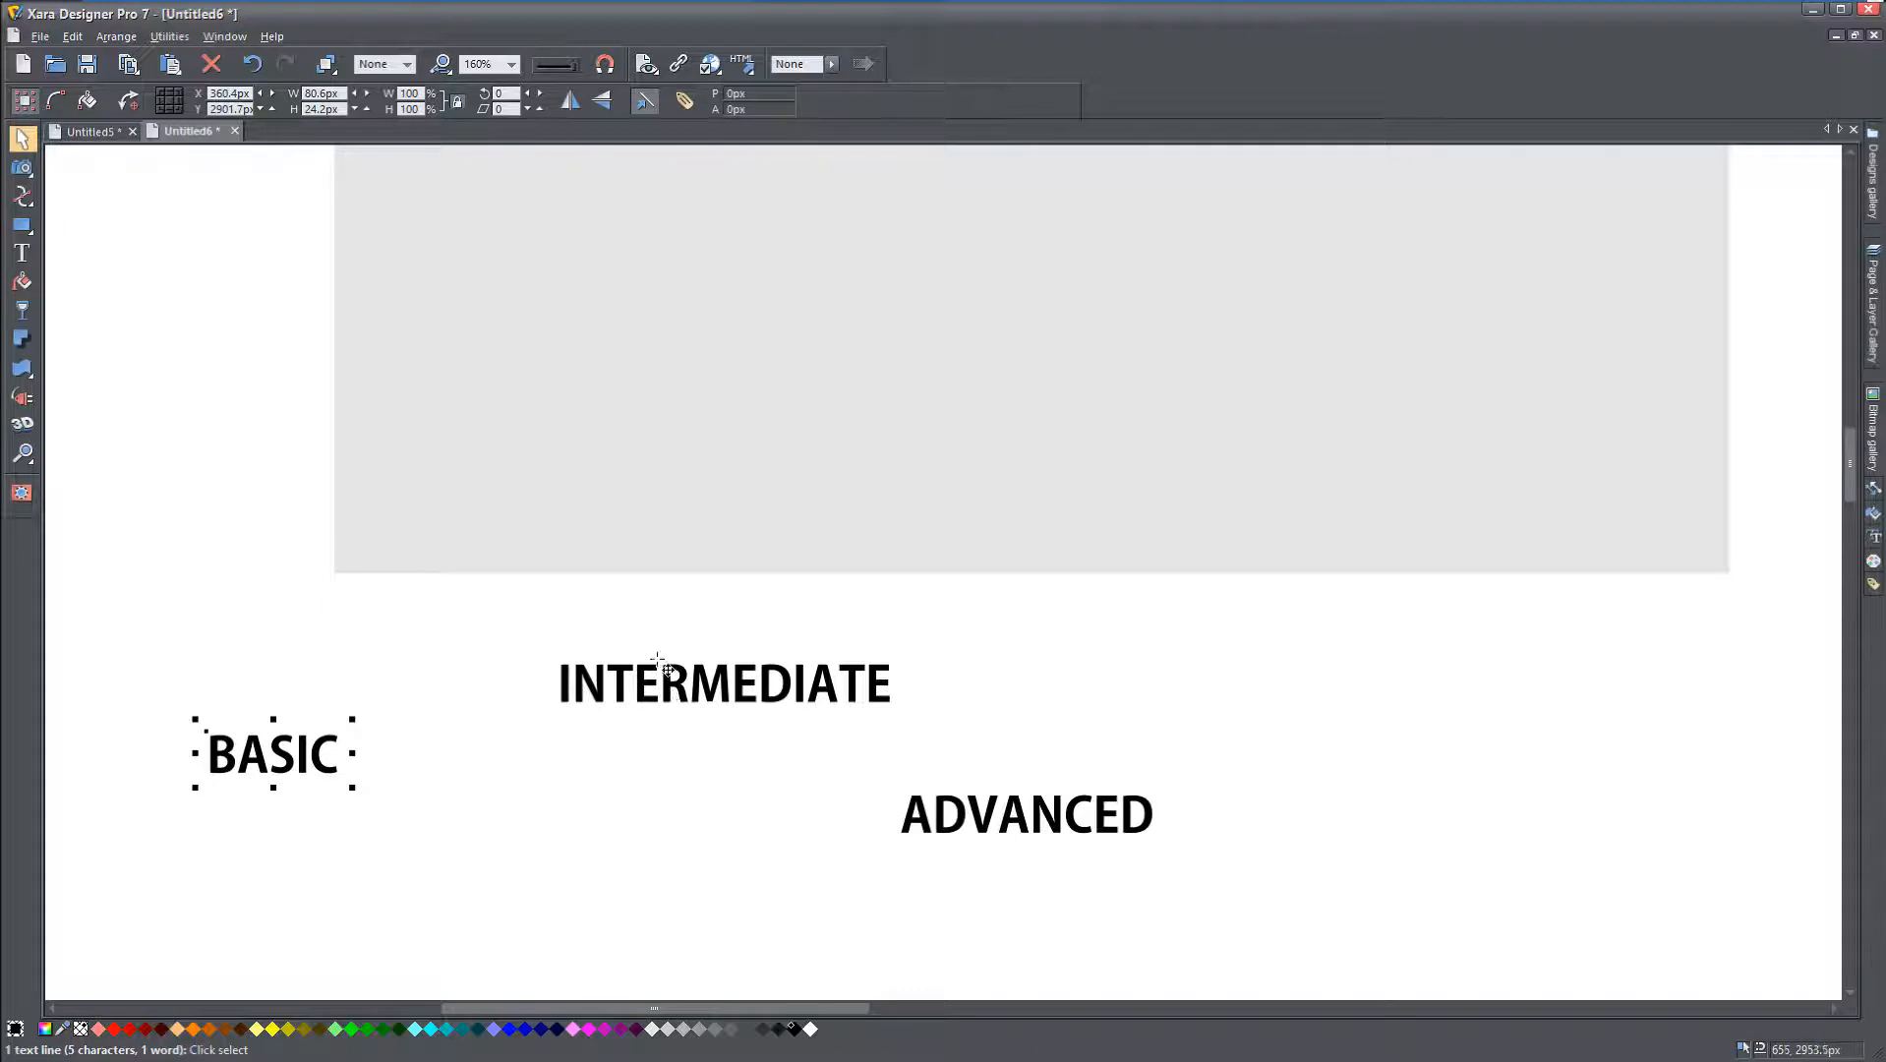
left_click_drag(658, 668, 563, 506)
left_click_drag(989, 824, 545, 772)
mouse_move(630, 530)
left_mouse_down()
mouse_move(598, 517)
mouse_move(596, 536)
left_mouse_up()
left_click(842, 694)
left_click_drag(842, 777, 731, 863)
left_click(836, 481)
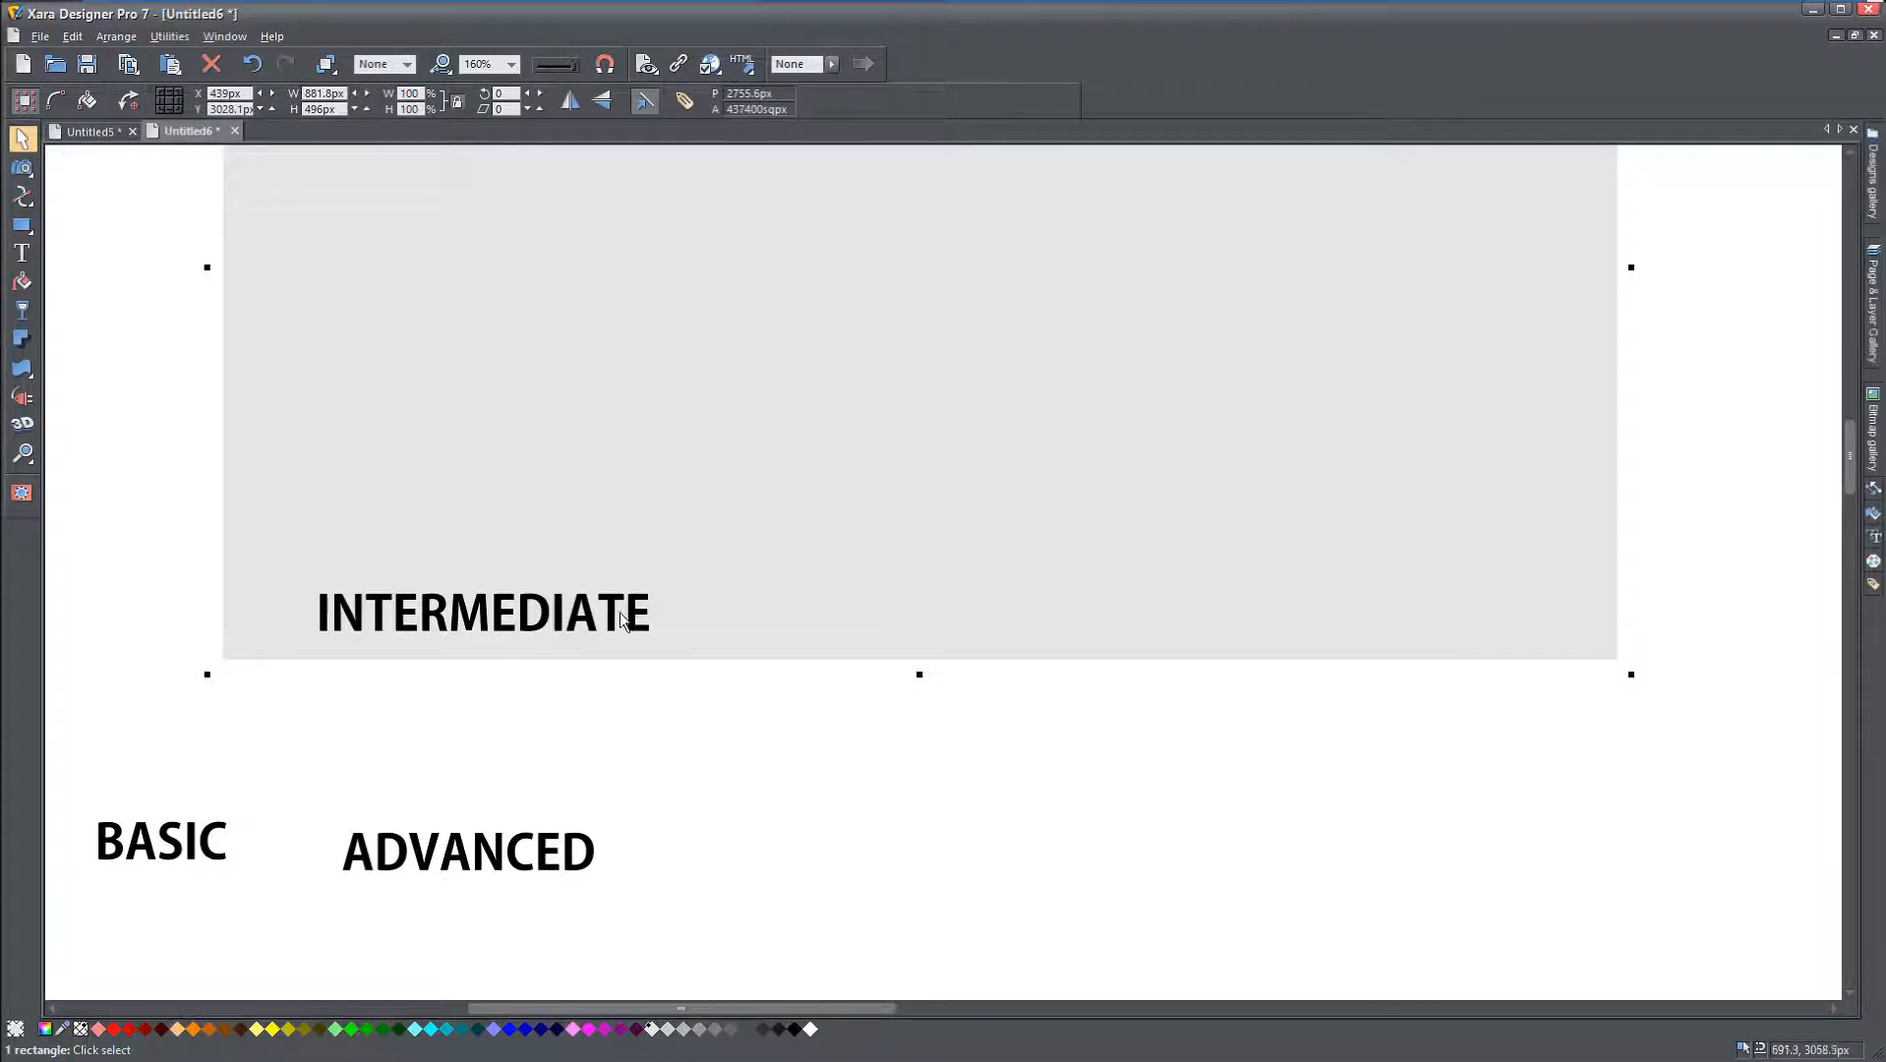
Step: Nudge the INTERMEDIATE label slightly up and left, and place a duplicate of the grey rectangle overlapping the original on its right side
left_click_drag(613, 615, 612, 612)
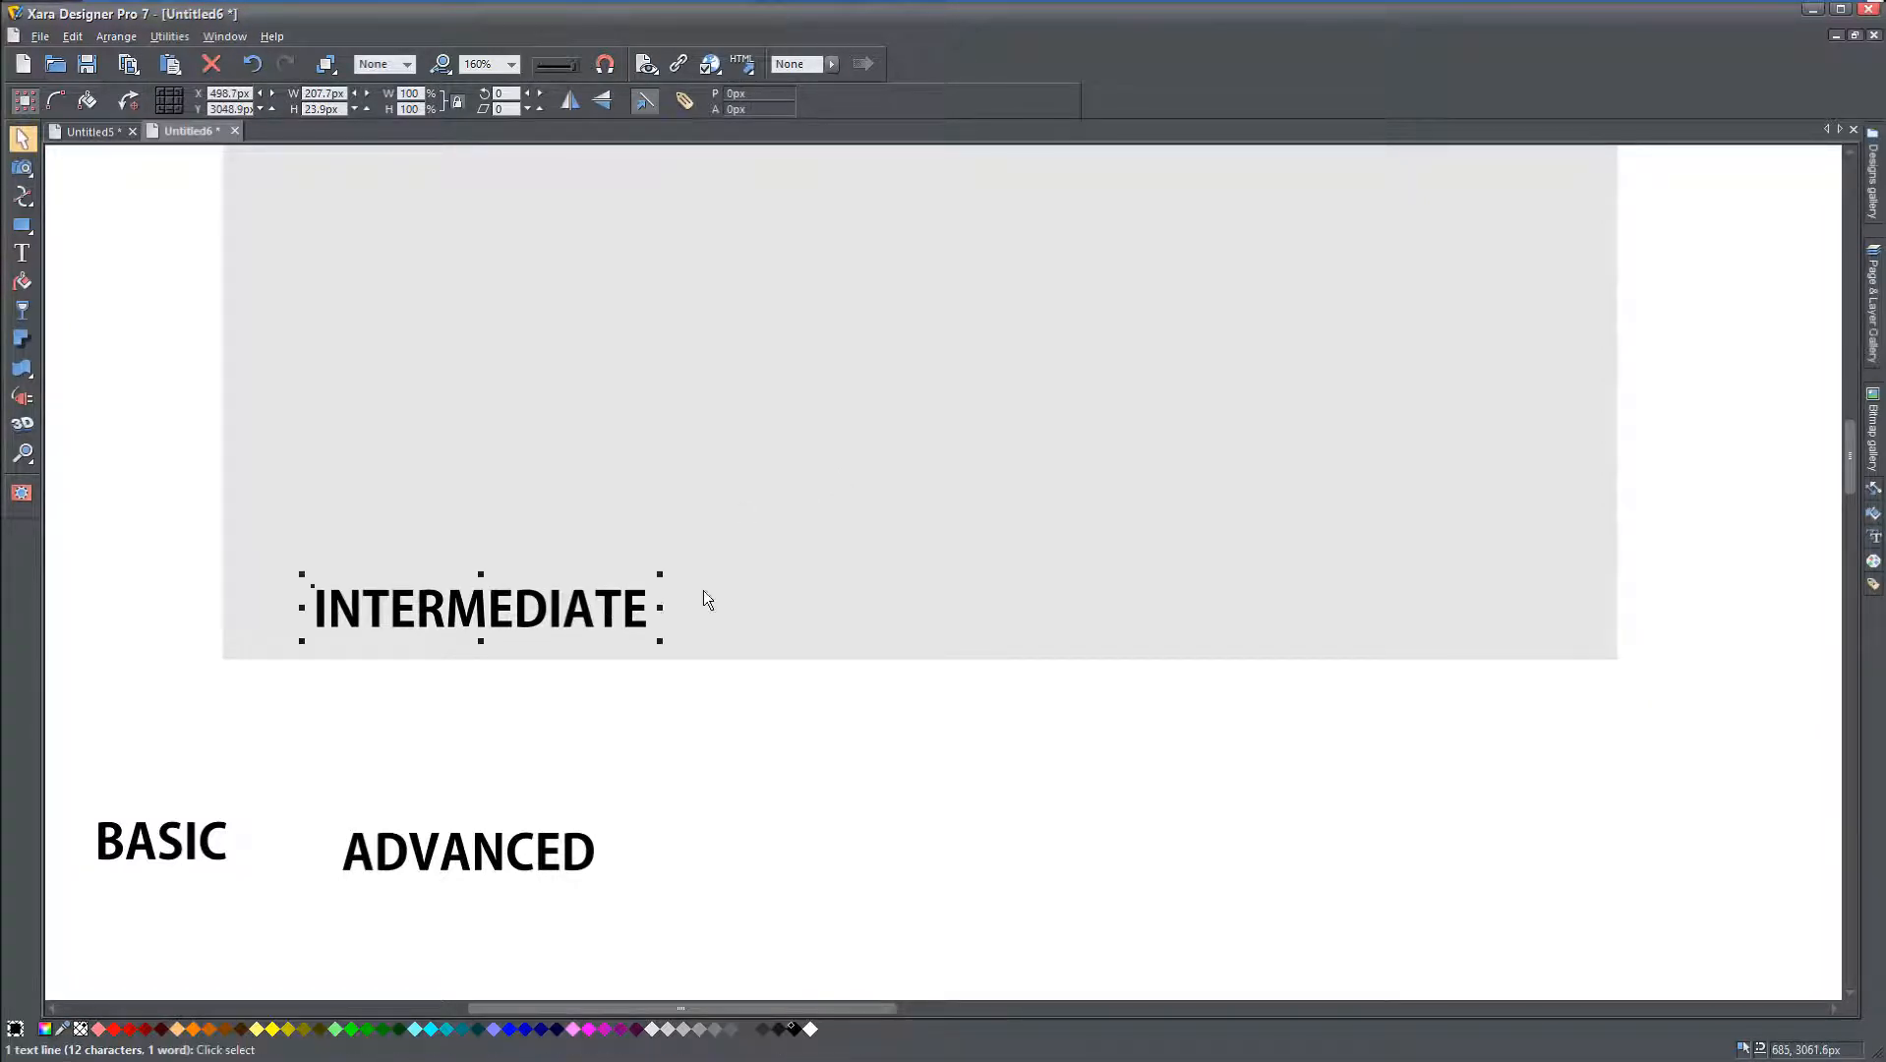
left_click(750, 573)
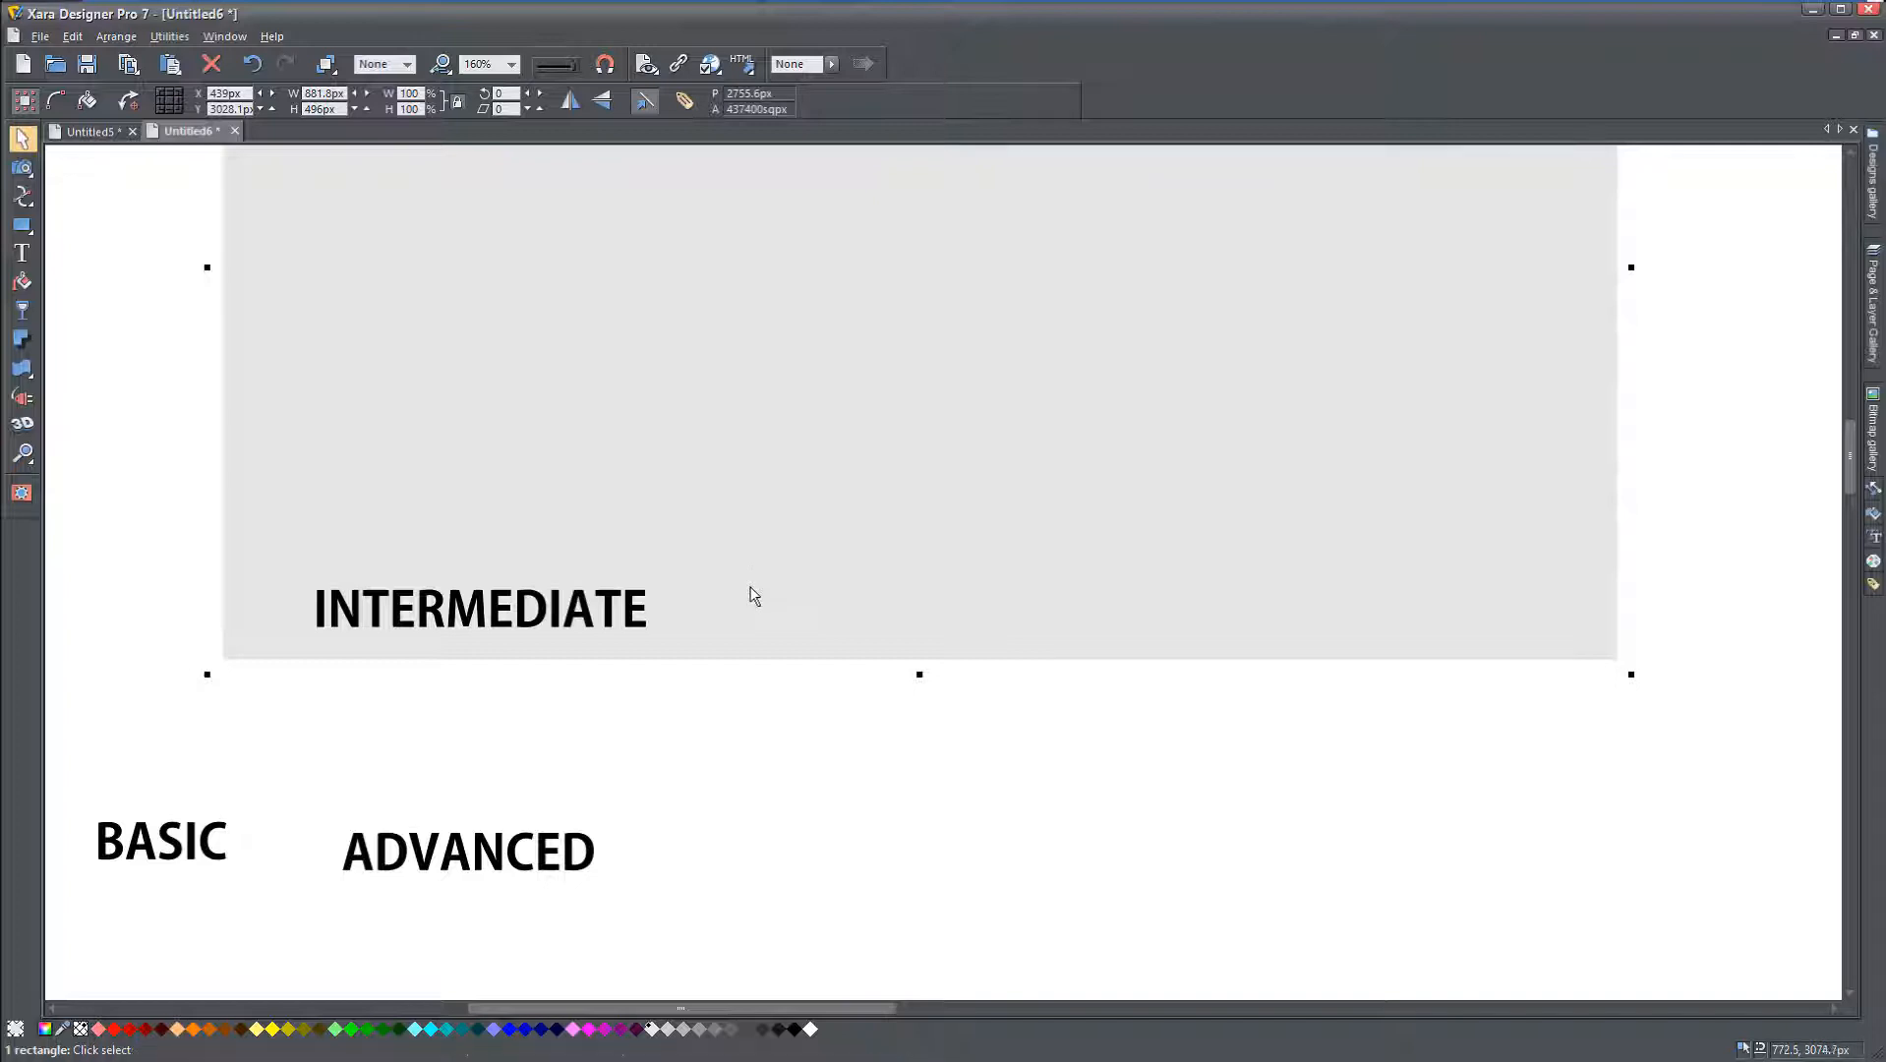
left_click_drag(750, 587, 774, 668)
scroll(774, 668, "down", 1)
scroll(774, 668, "down", 1)
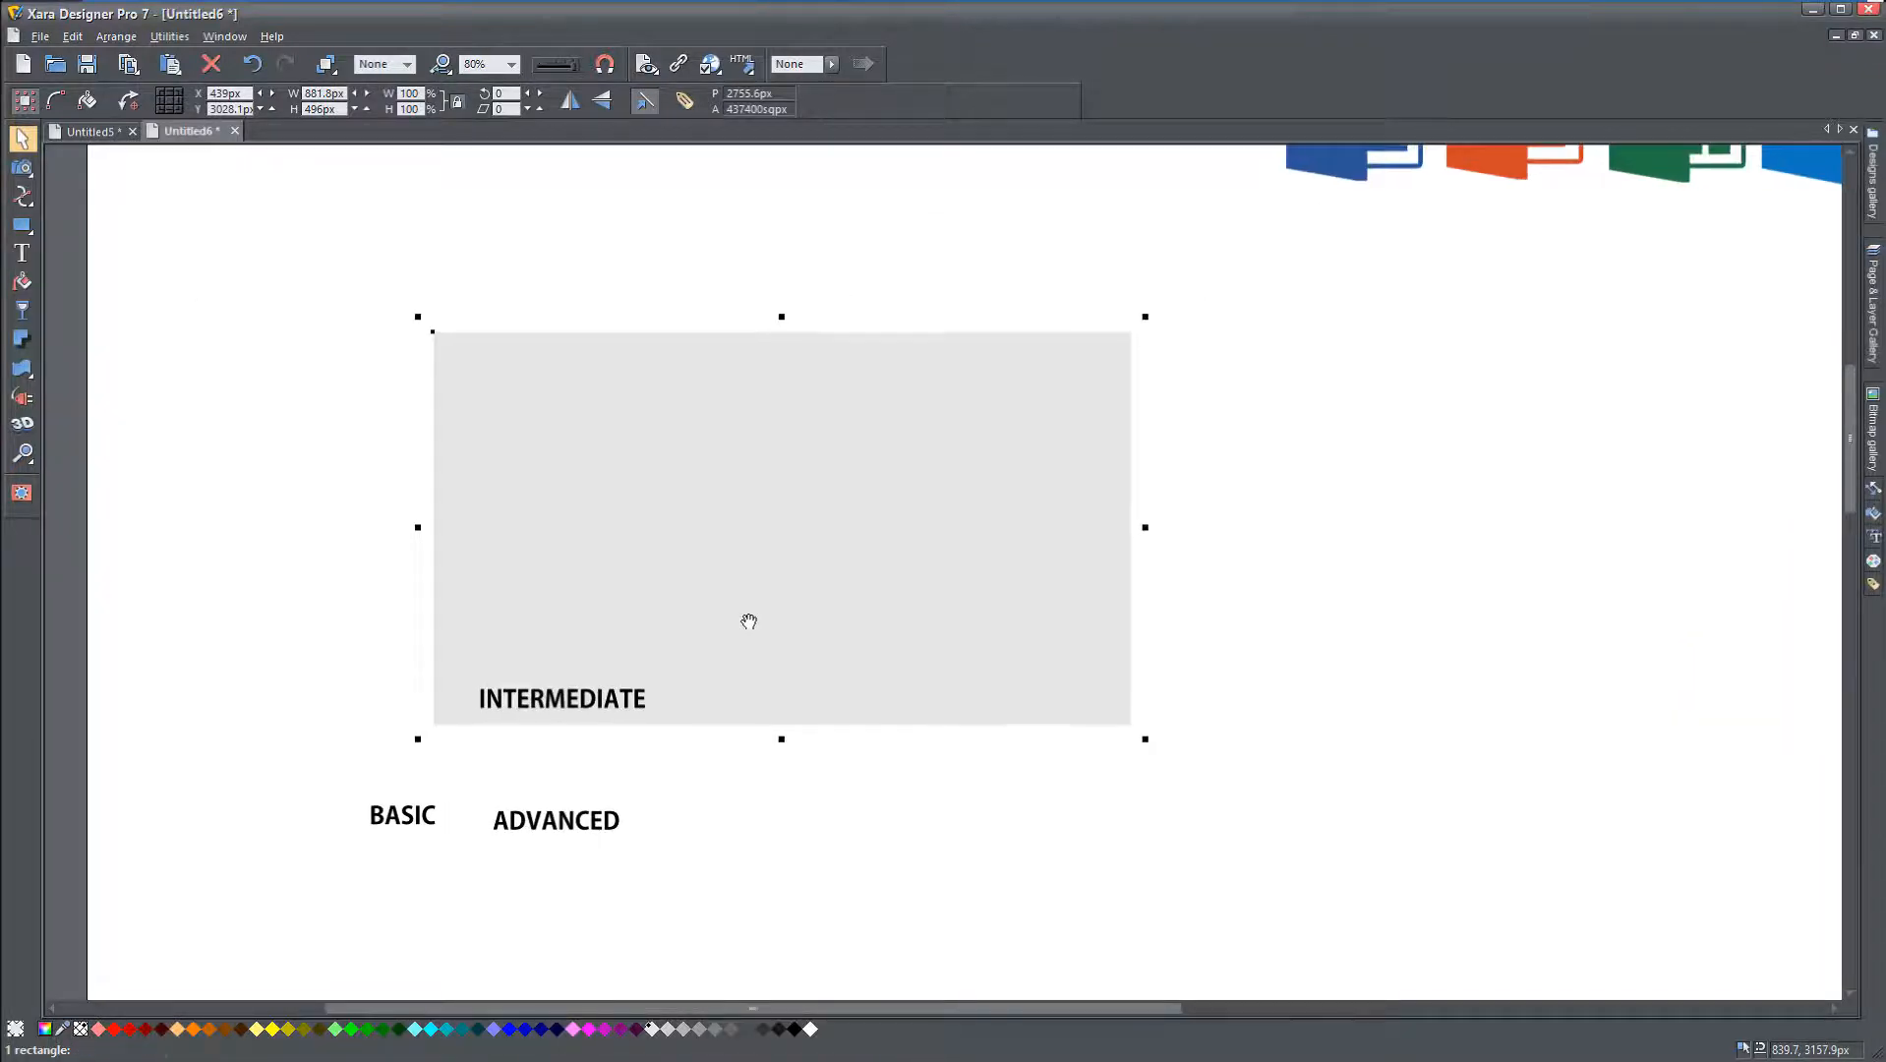
left_click_drag(695, 539, 925, 715)
left_click_drag(1000, 636, 1116, 644)
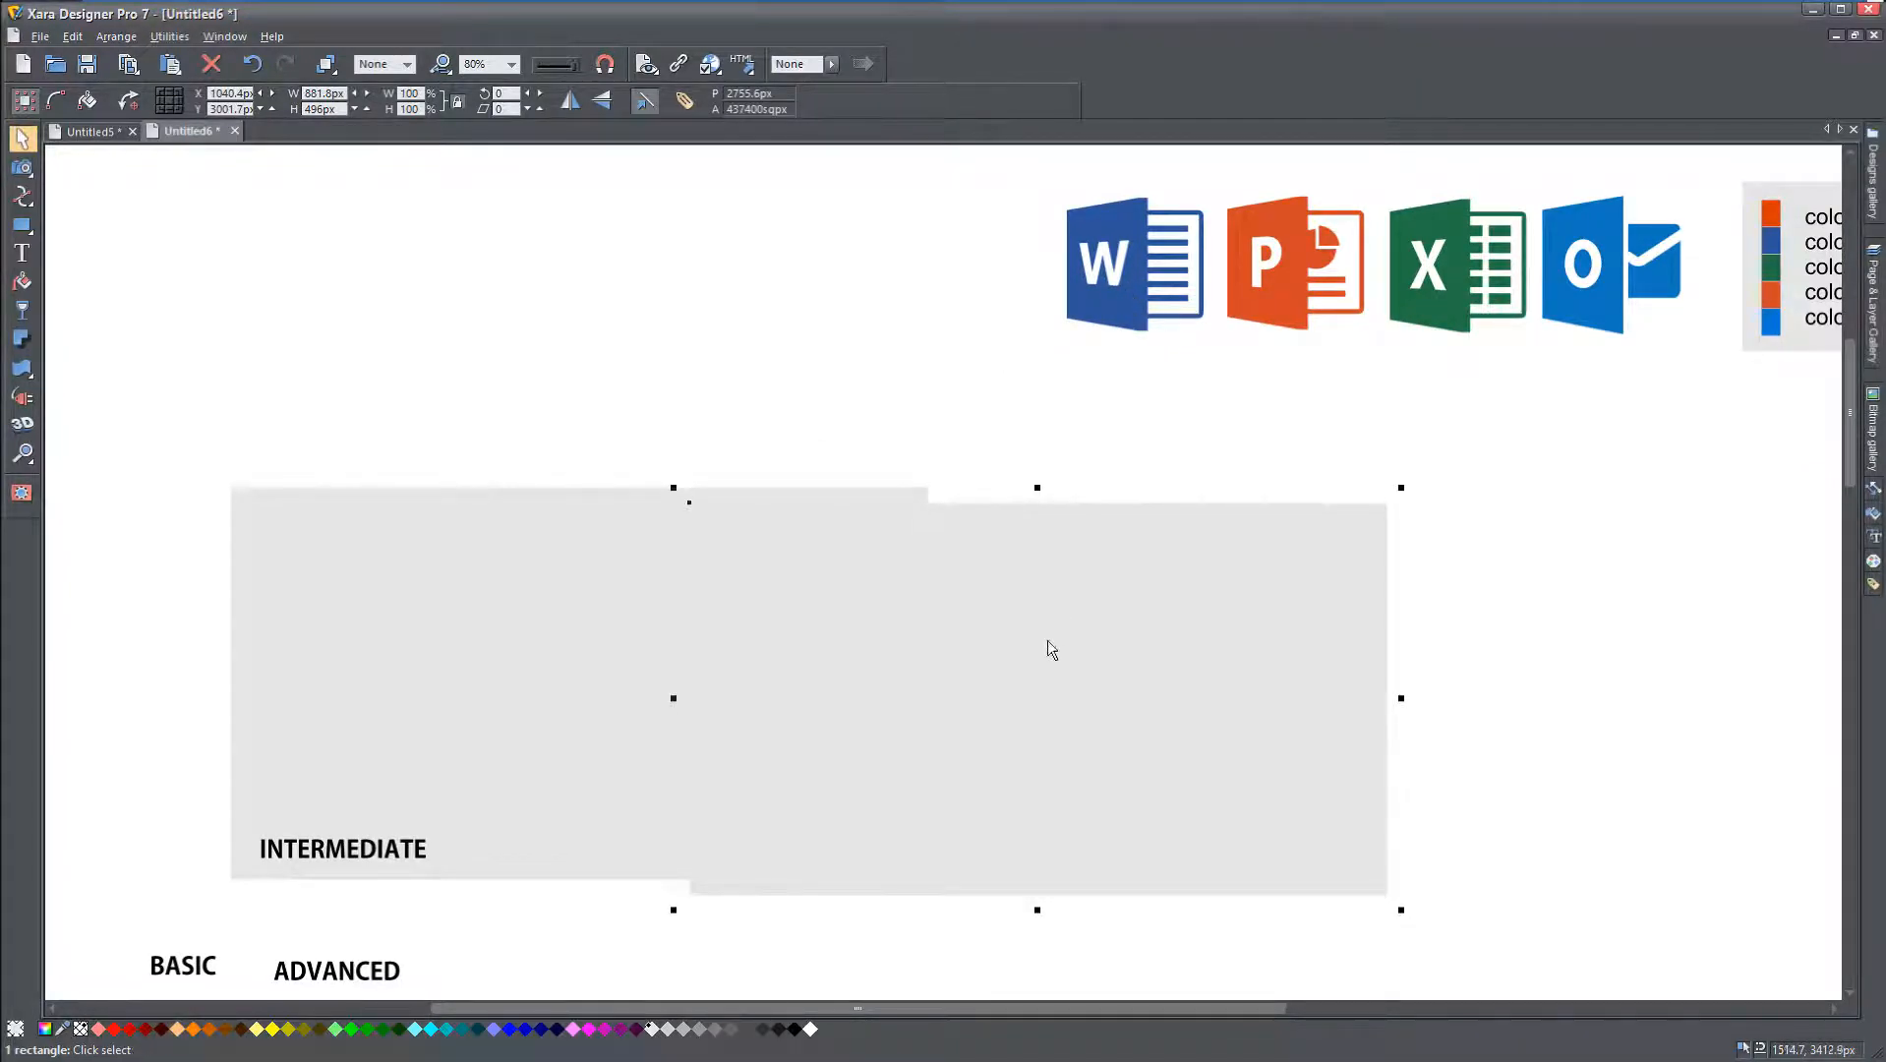
left_click_drag(1049, 648, 867, 513)
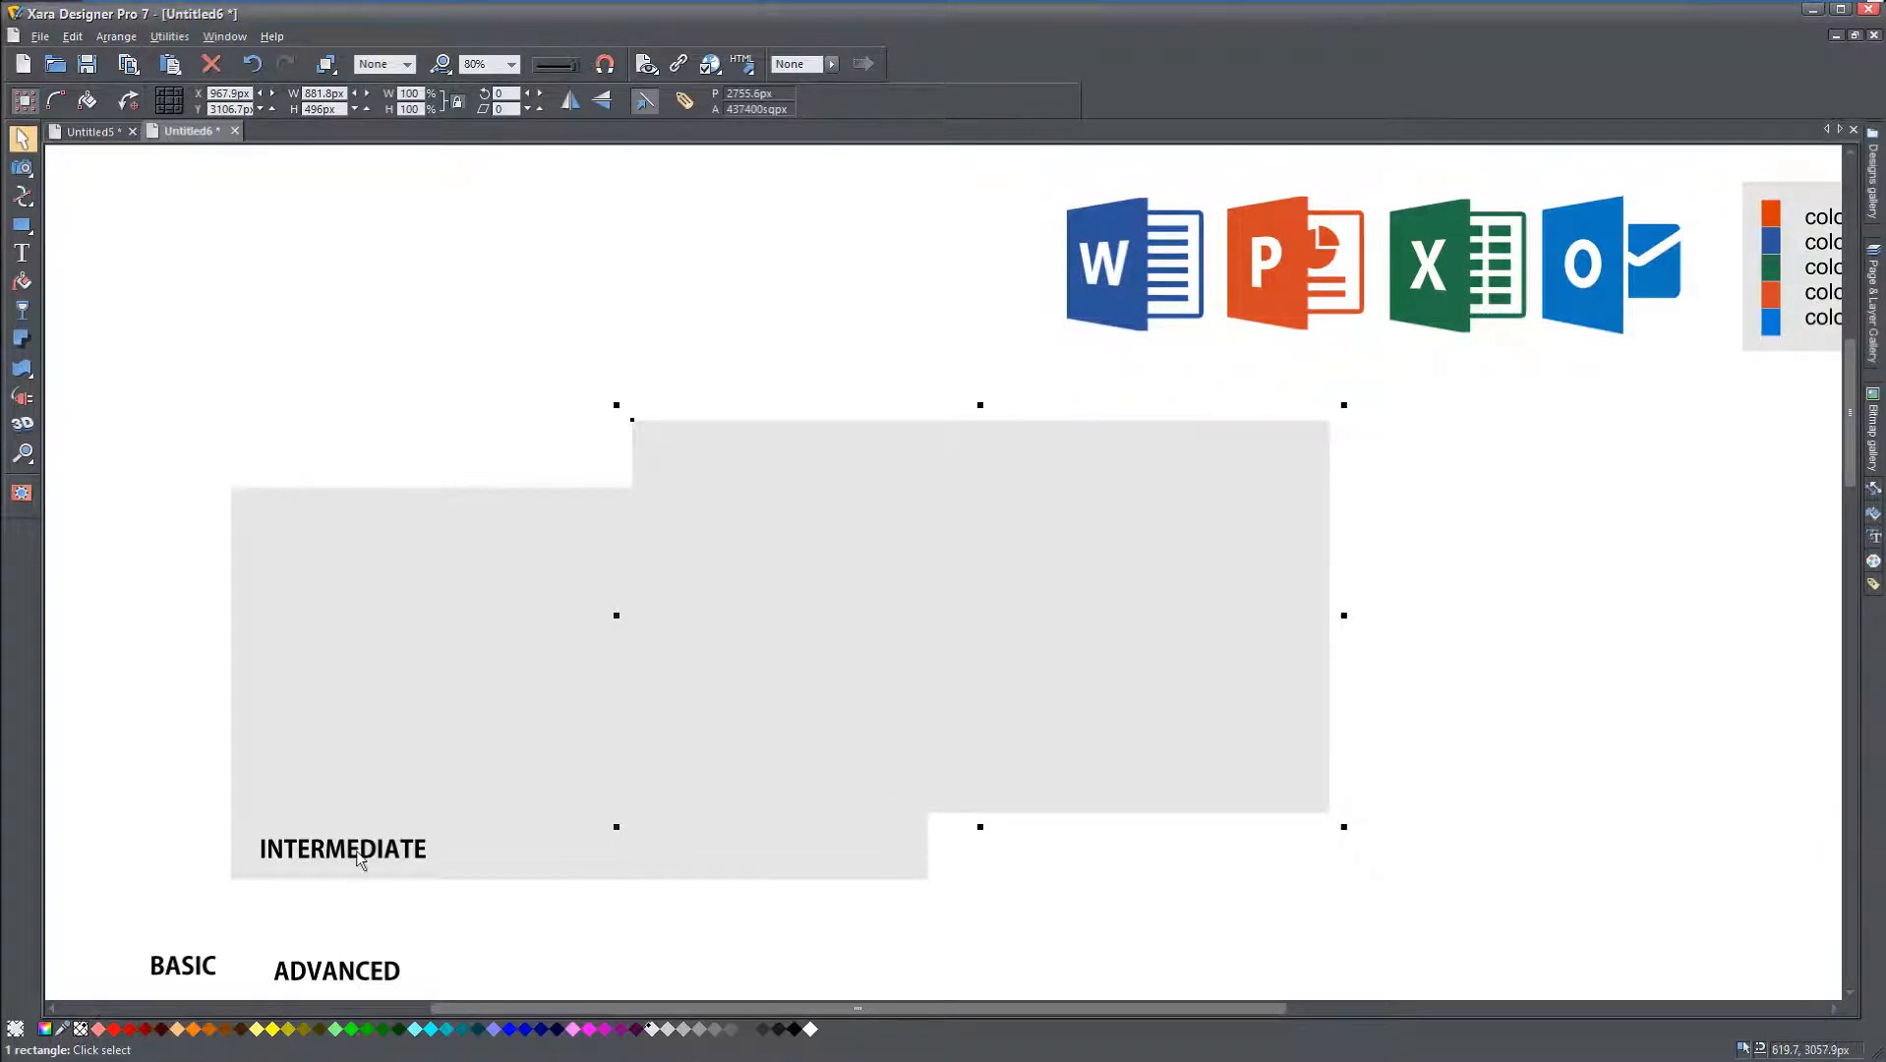
Step: Fill the duplicate rectangle with Word blue sampled from the #2a5699 colour swatch
left_click_drag(879, 760, 664, 775)
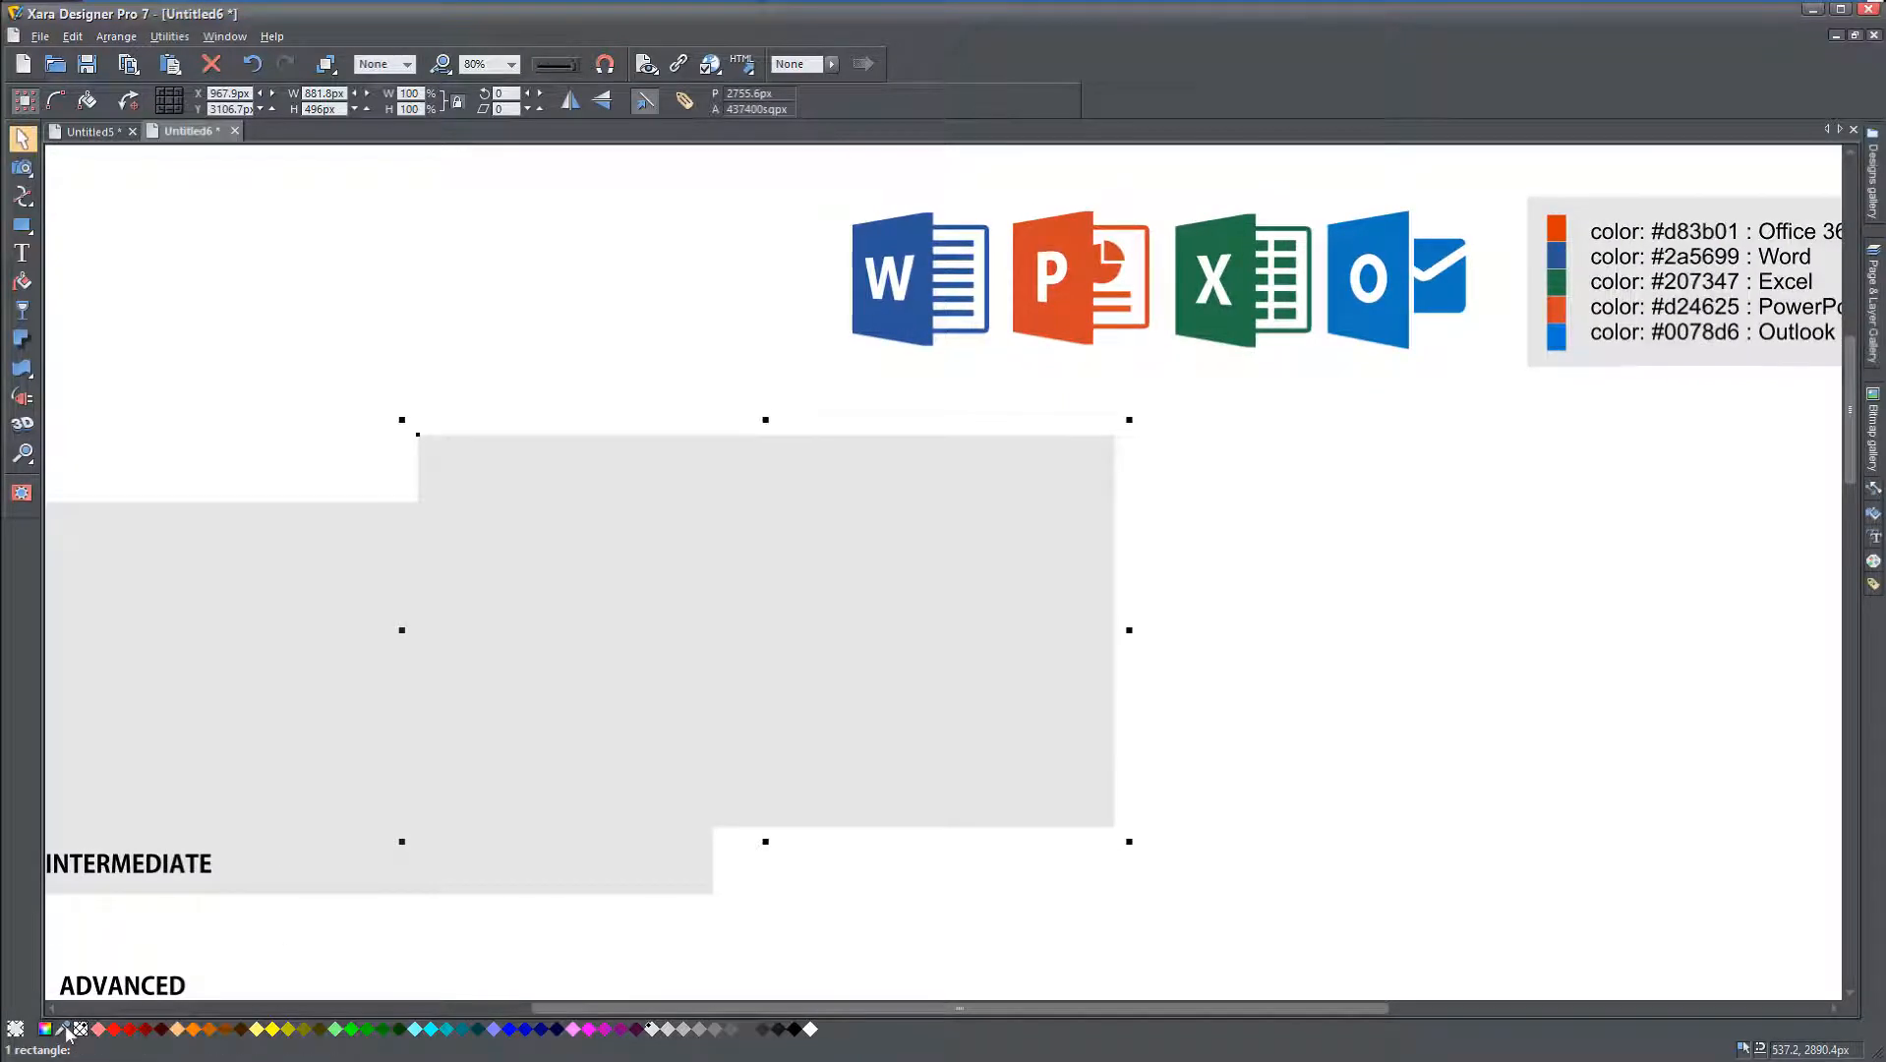
left_click_drag(790, 641, 822, 670)
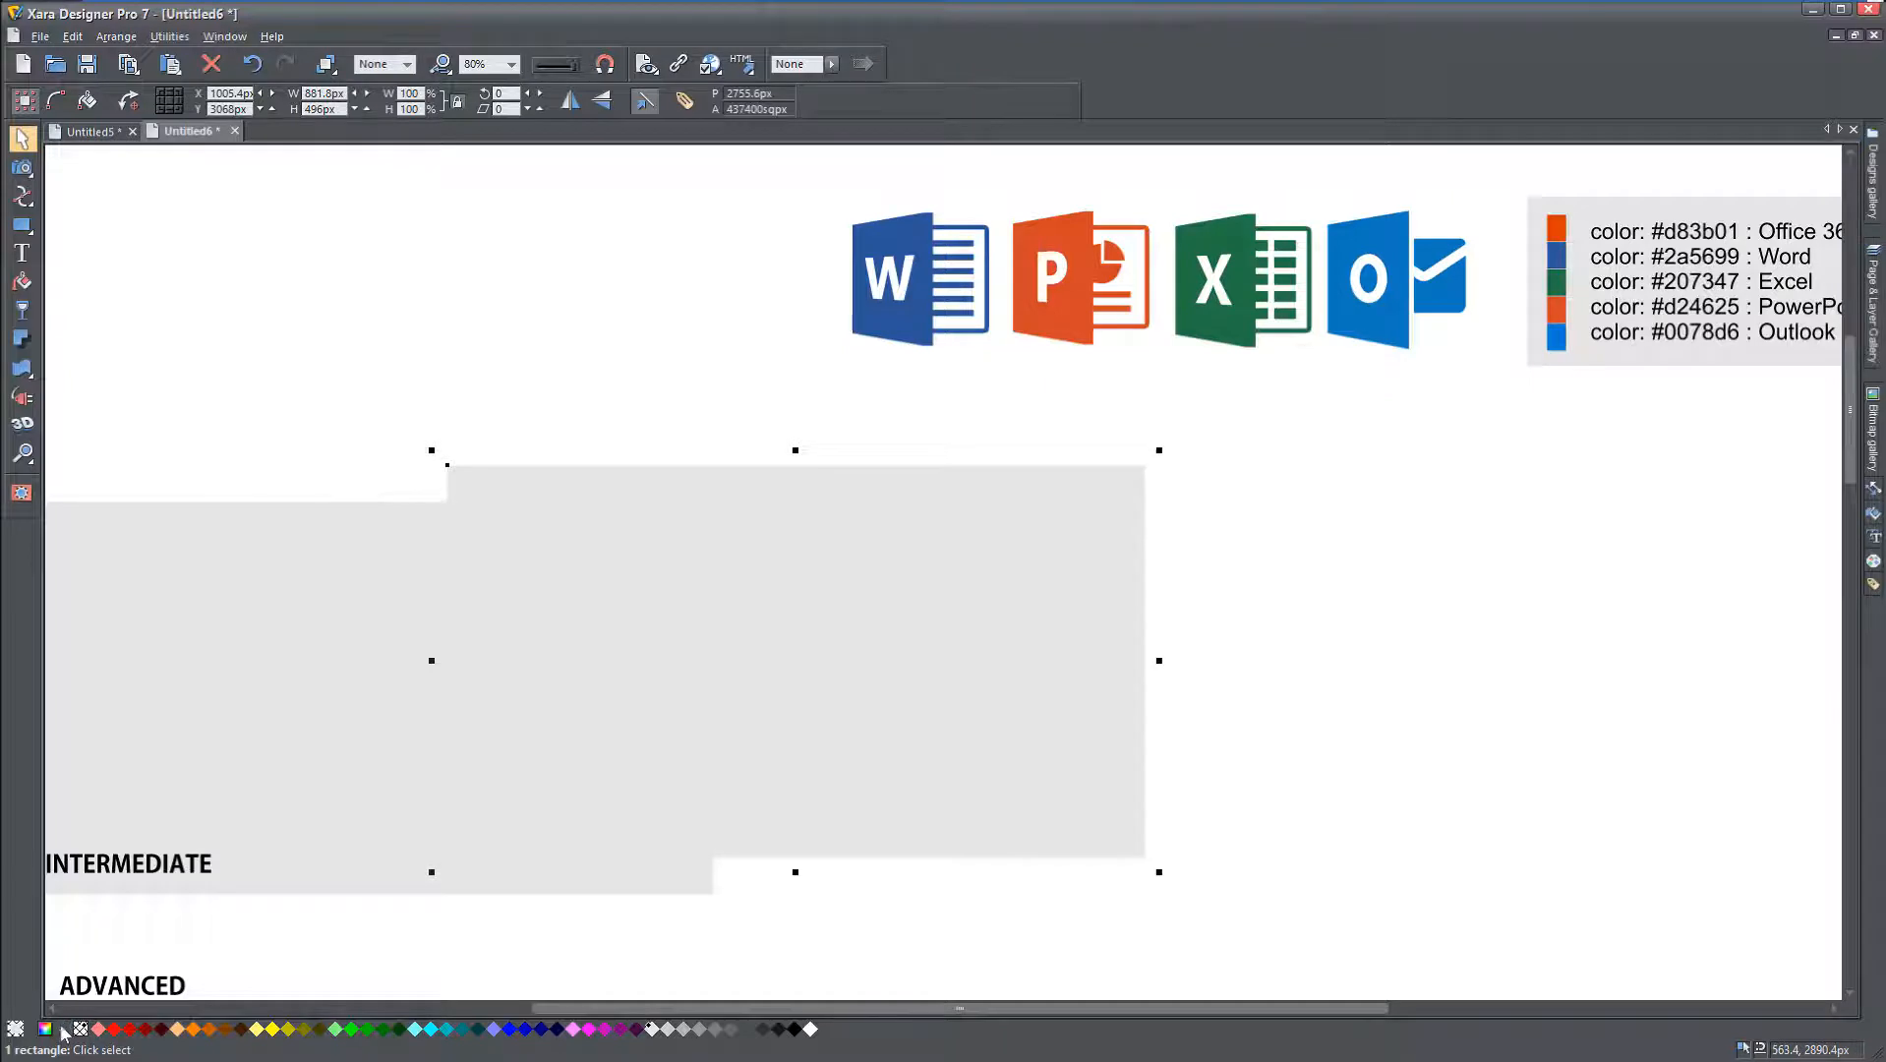
left_click_drag(62, 1030, 1561, 253)
mouse_move(899, 563)
left_mouse_down()
mouse_move(928, 569)
mouse_move(900, 557)
left_mouse_up()
left_click_drag(772, 679, 1183, 554)
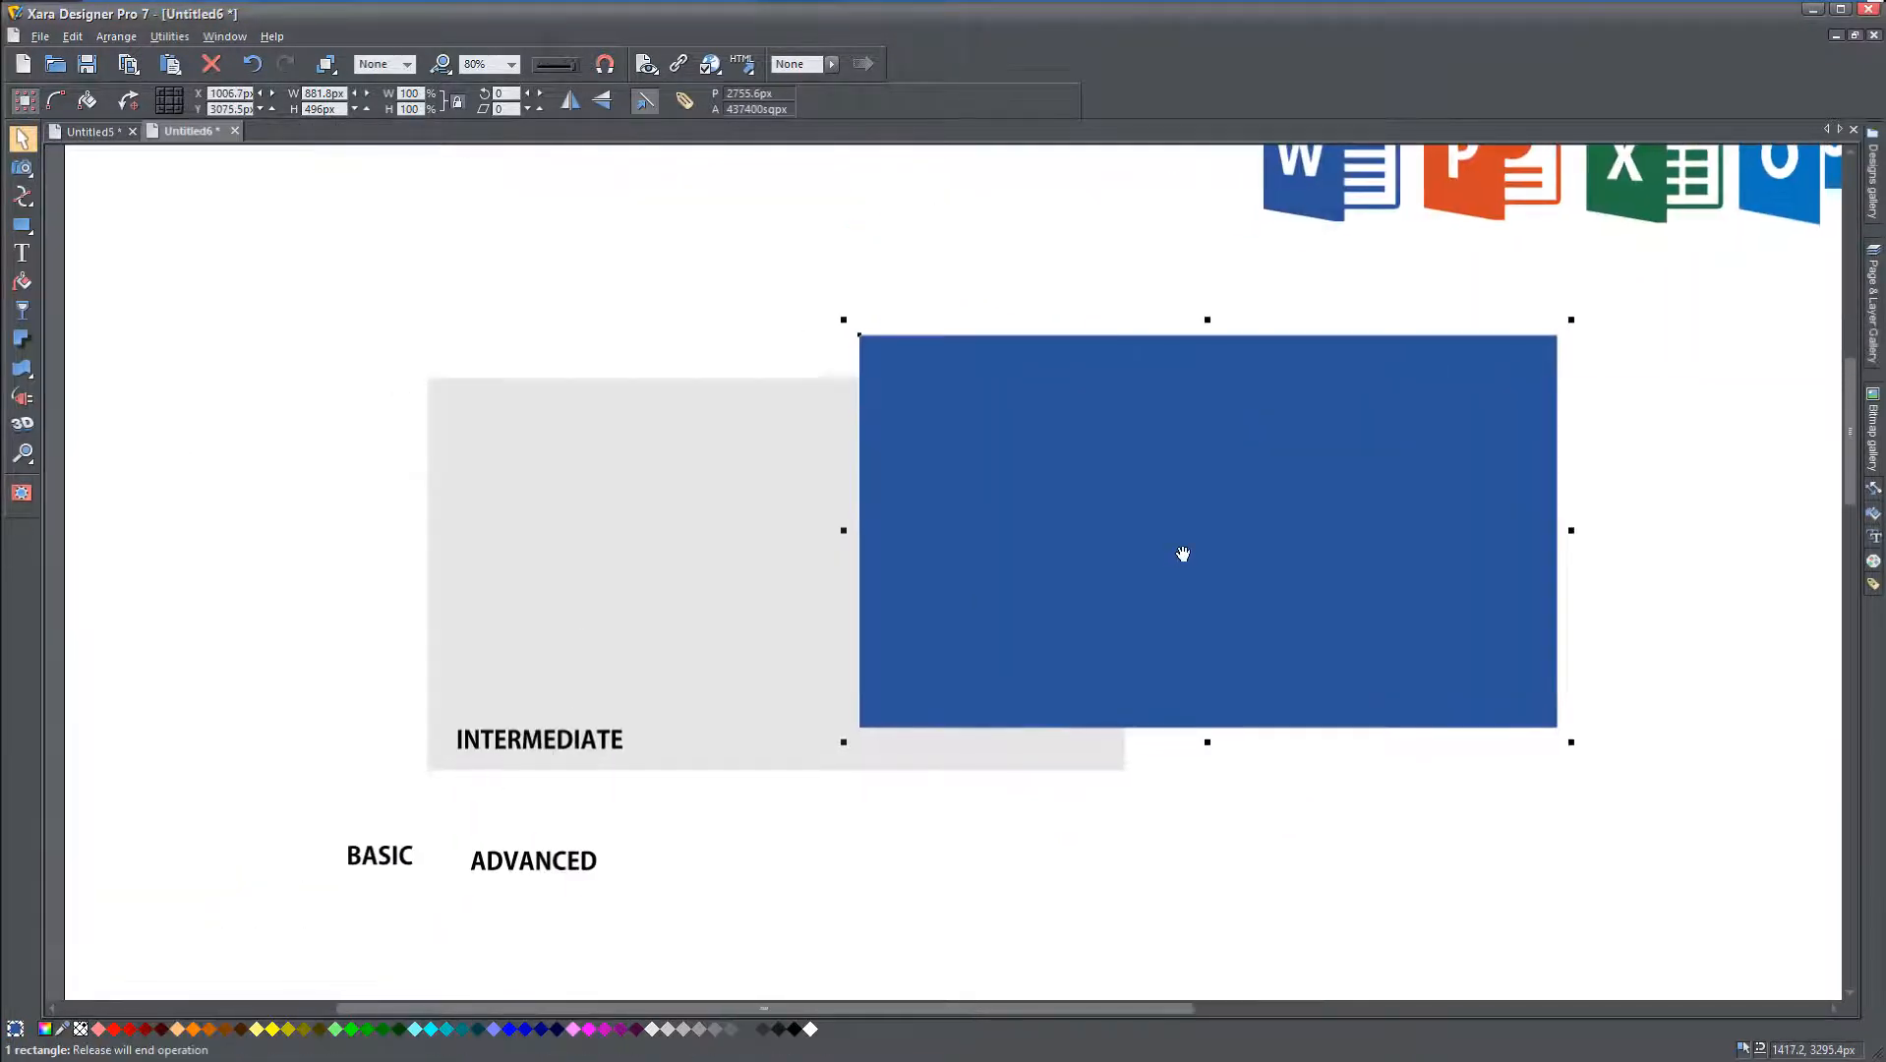
Step: Align the blue and grey rectangles centrally with each other, both horizontally and vertically, using Object Alignment
left_click_drag(1352, 541, 719, 454)
left_click(989, 538, "shift")
right_click(942, 501)
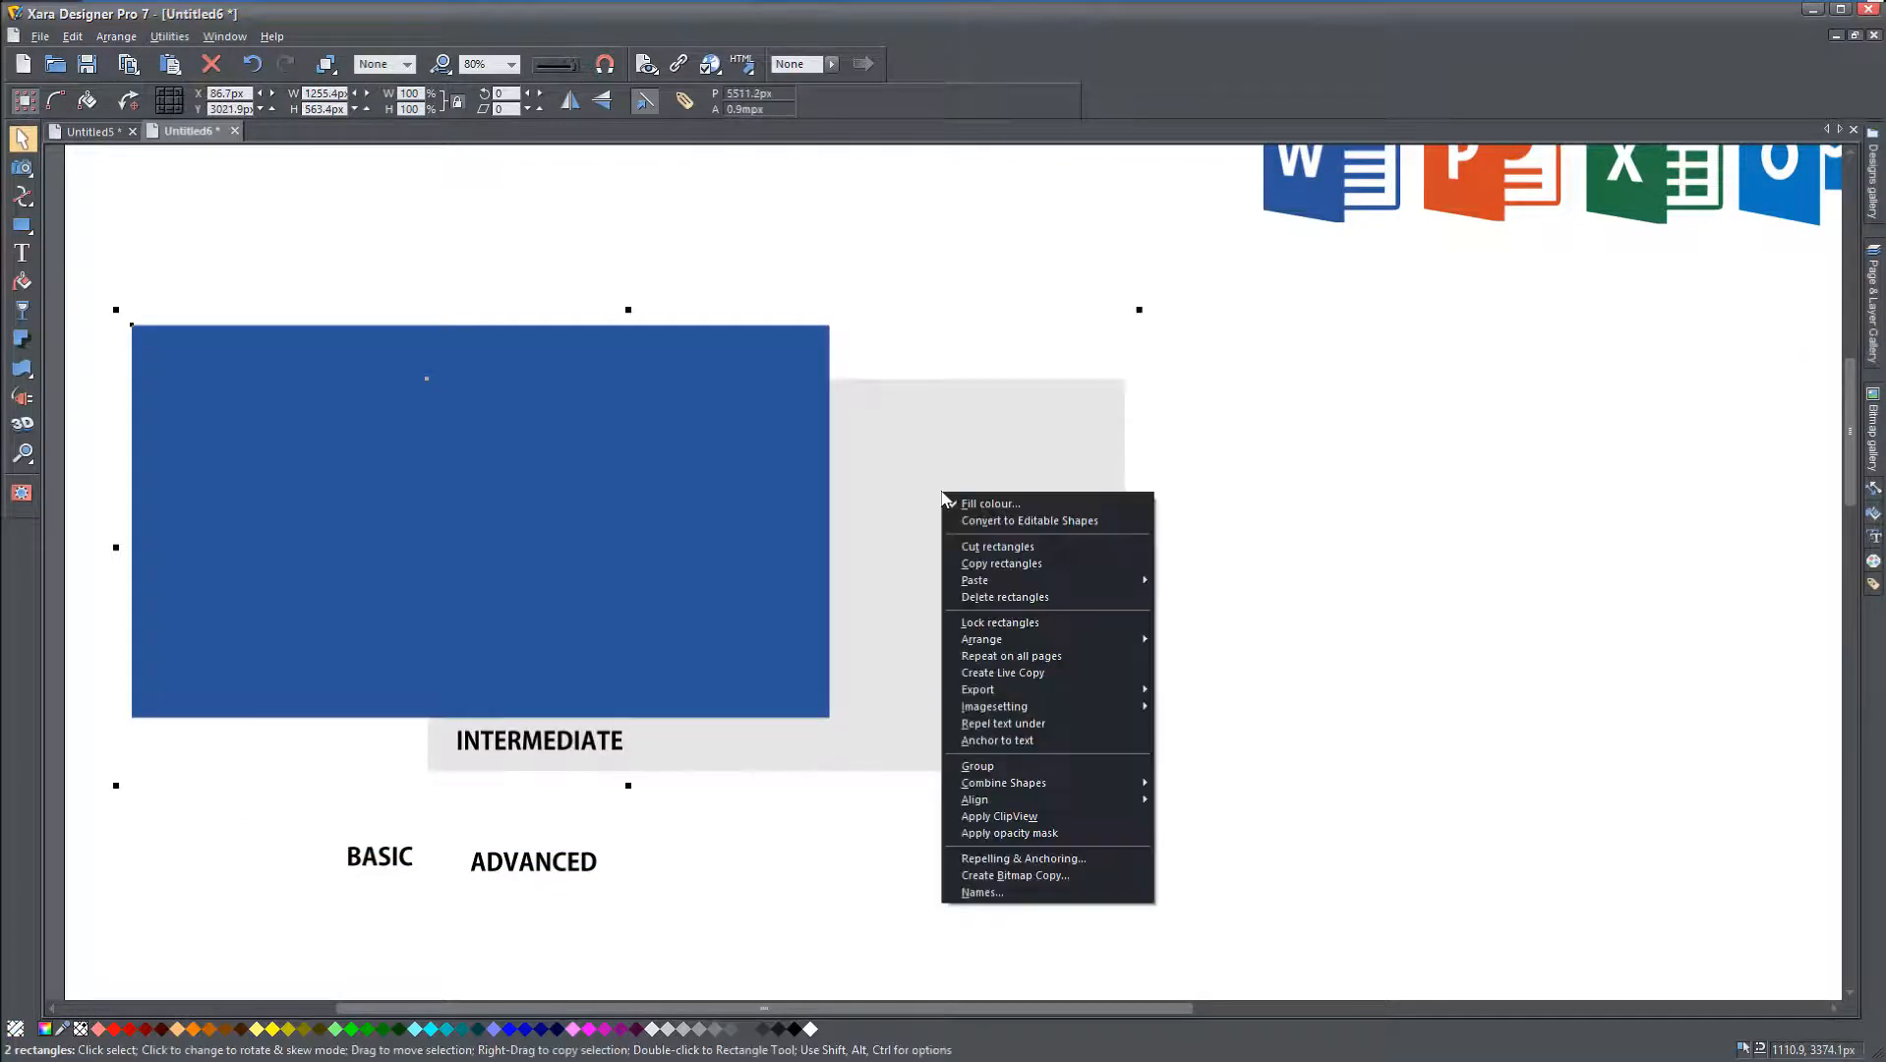
left_click(1008, 71)
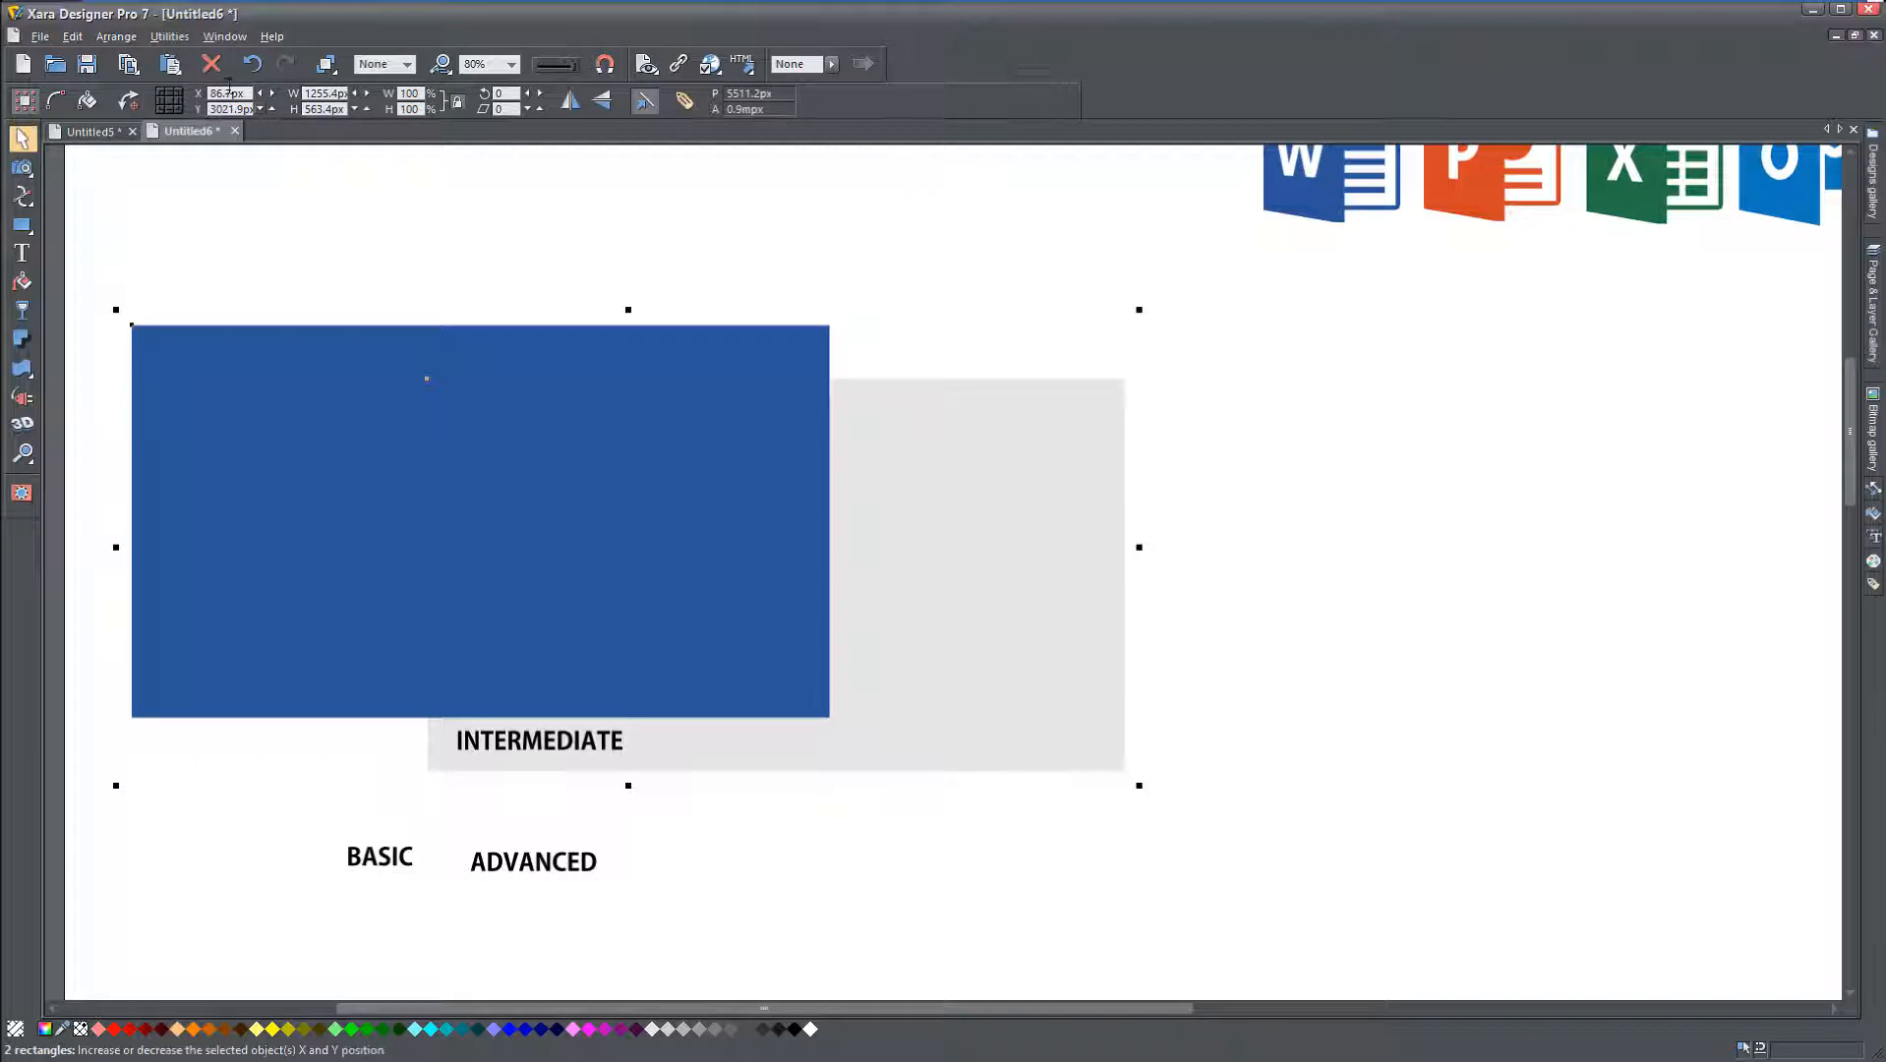
left_click(122, 39)
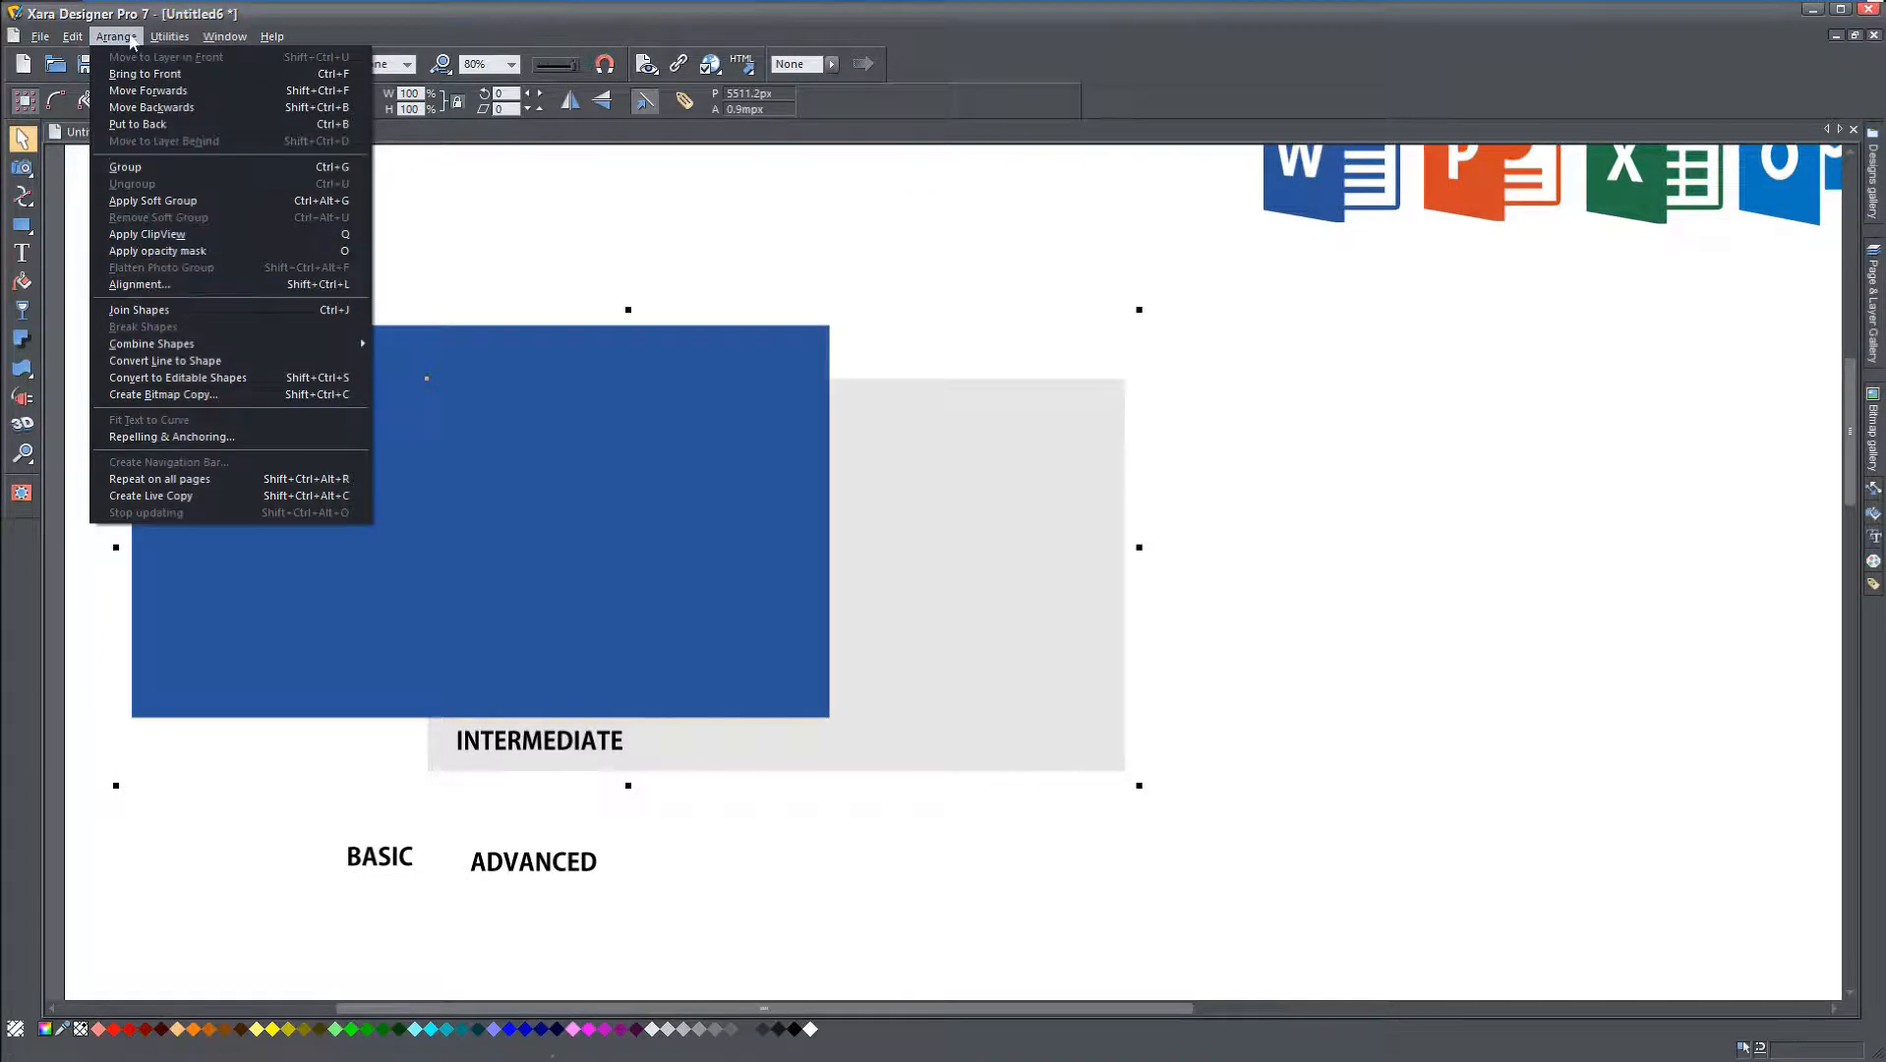
left_click(181, 288)
left_click_drag(888, 366, 1309, 330)
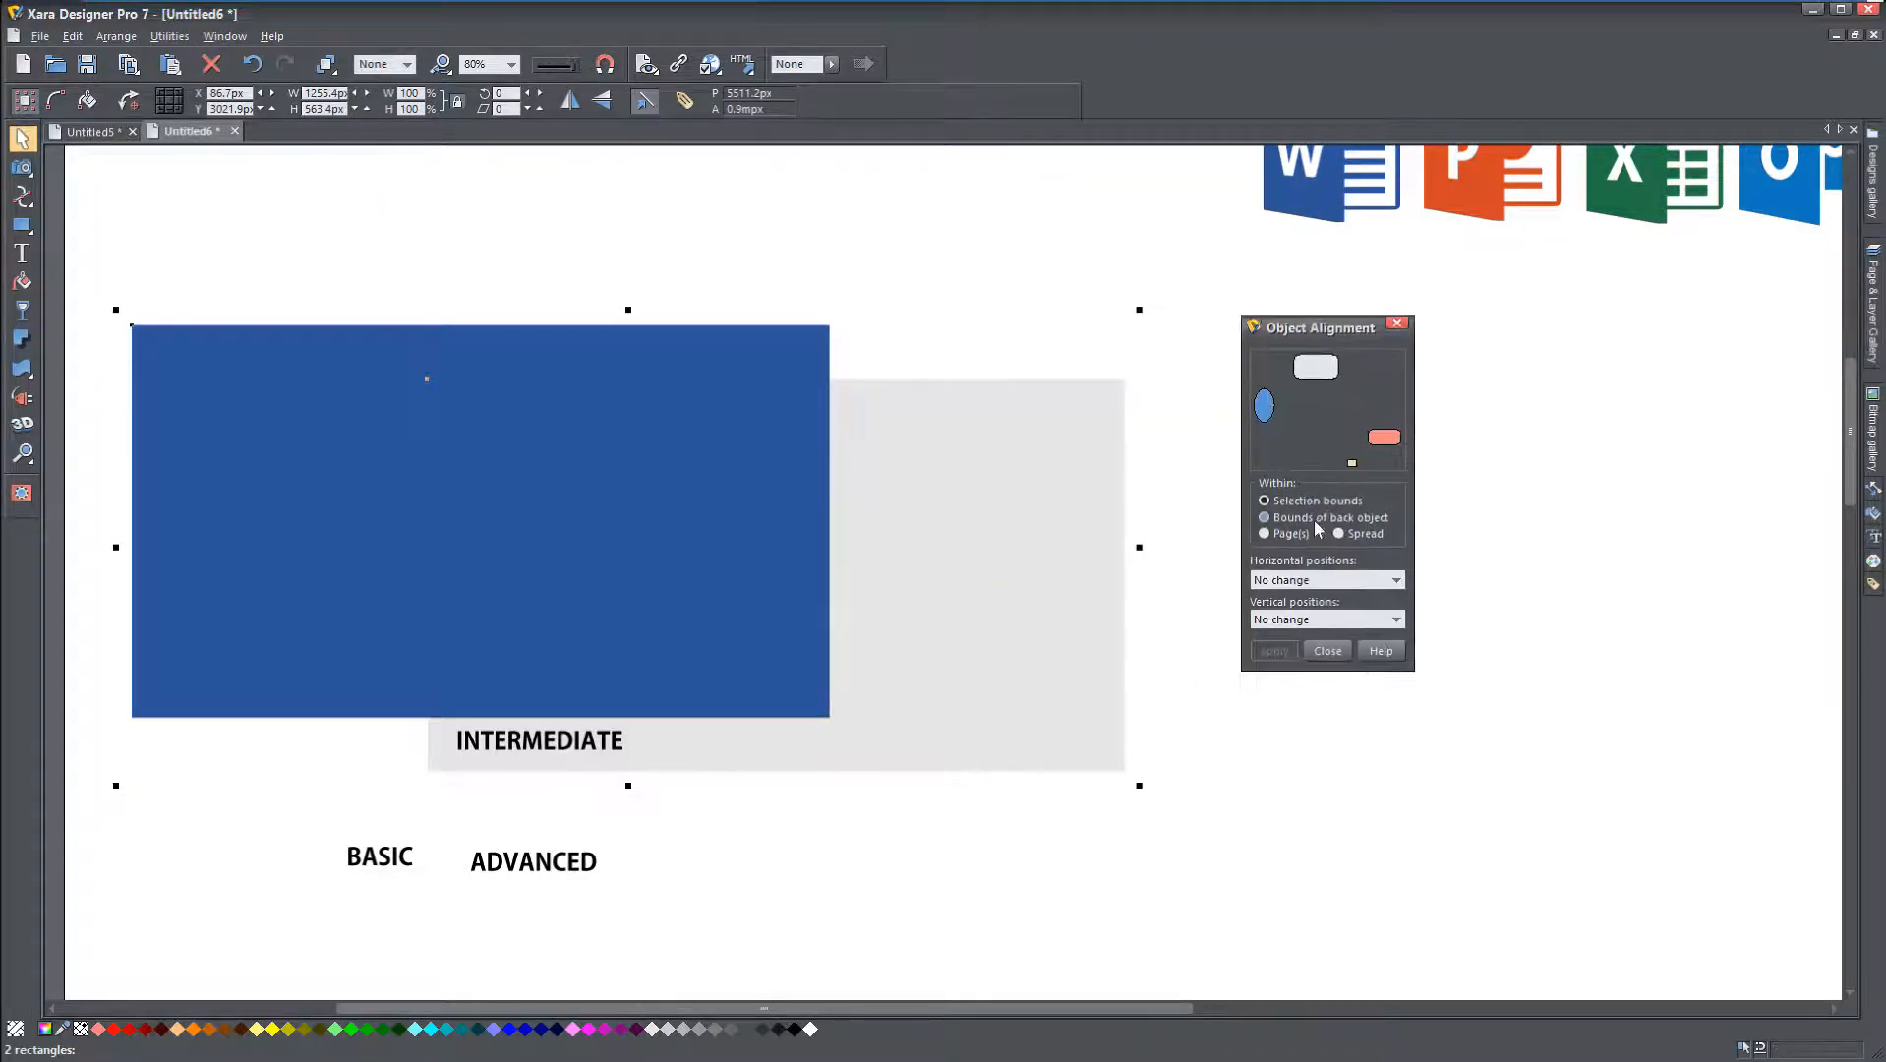
left_click(1297, 580)
left_click(1298, 618)
left_click(1316, 620)
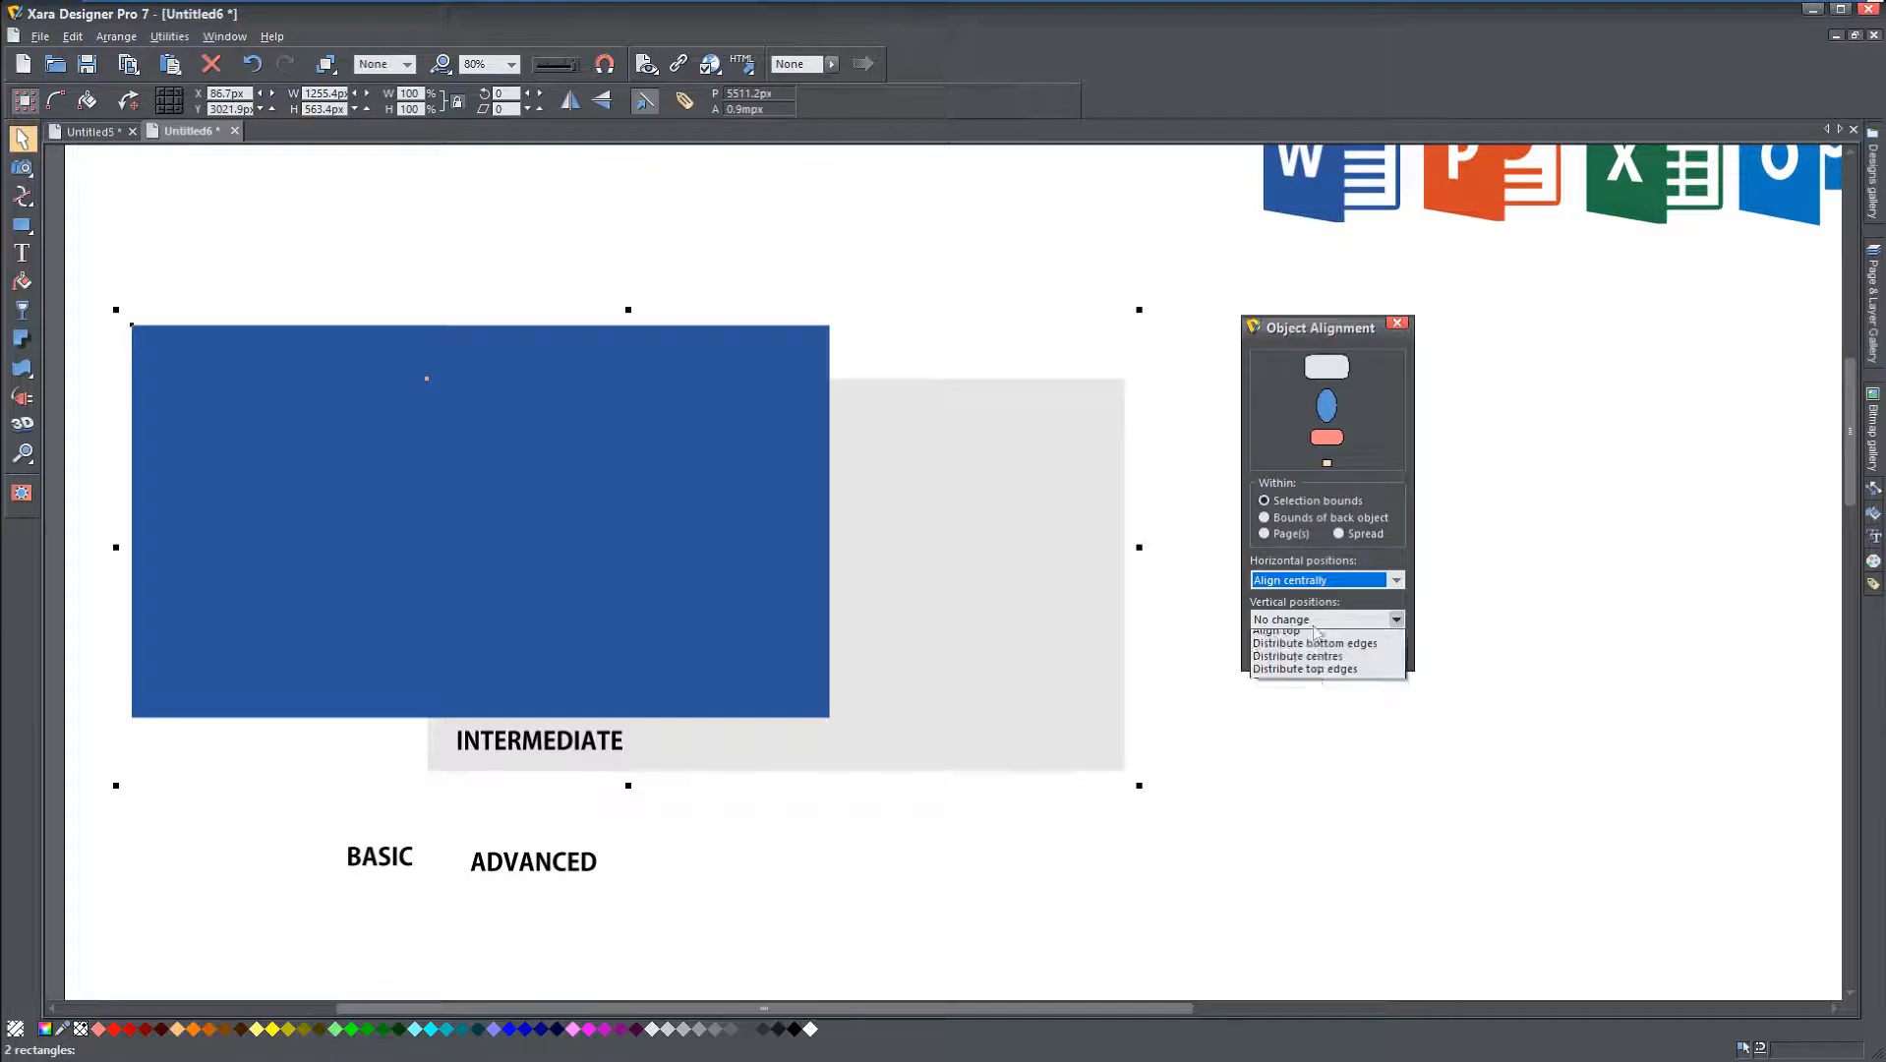
left_click(1294, 658)
left_click(1274, 650)
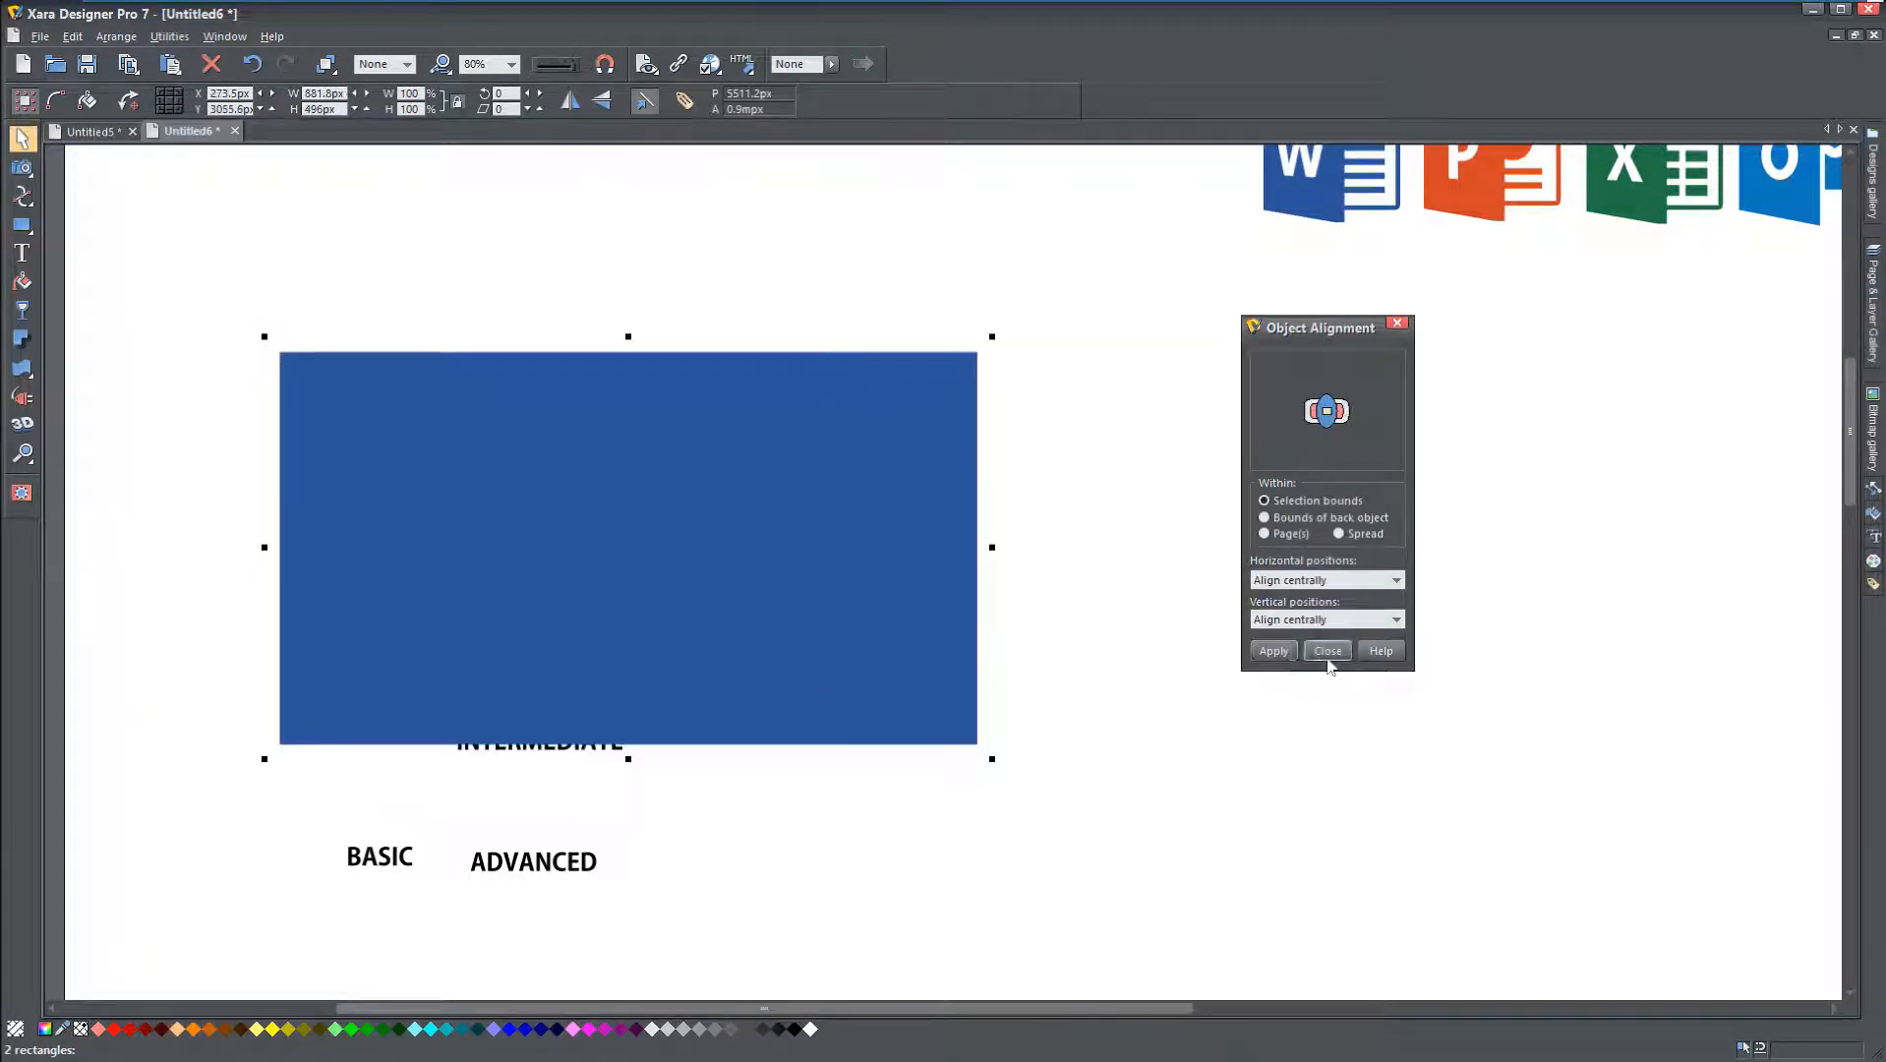
left_click(1328, 651)
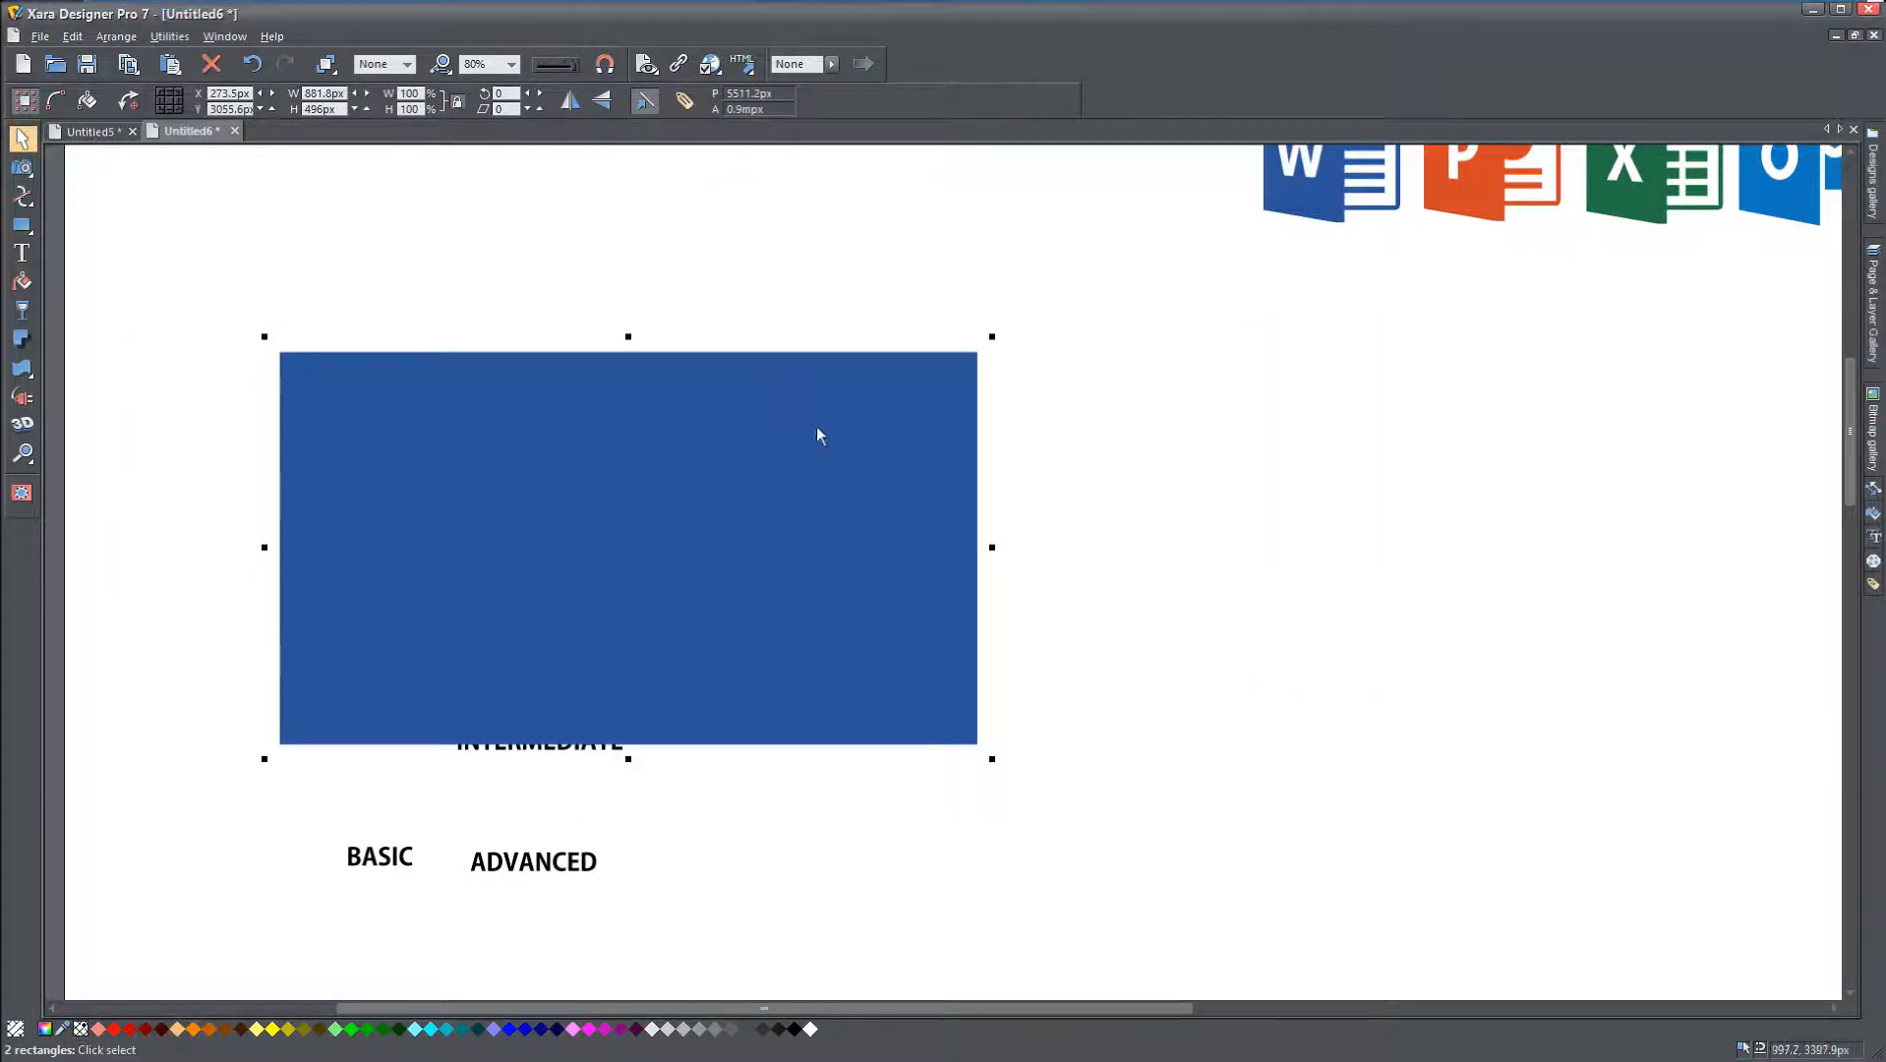
Step: Shrink the blue rectangle to a strip about 48 px high along the grey rectangle's lower edge
left_click(771, 485)
left_click_drag(630, 340, 722, 690)
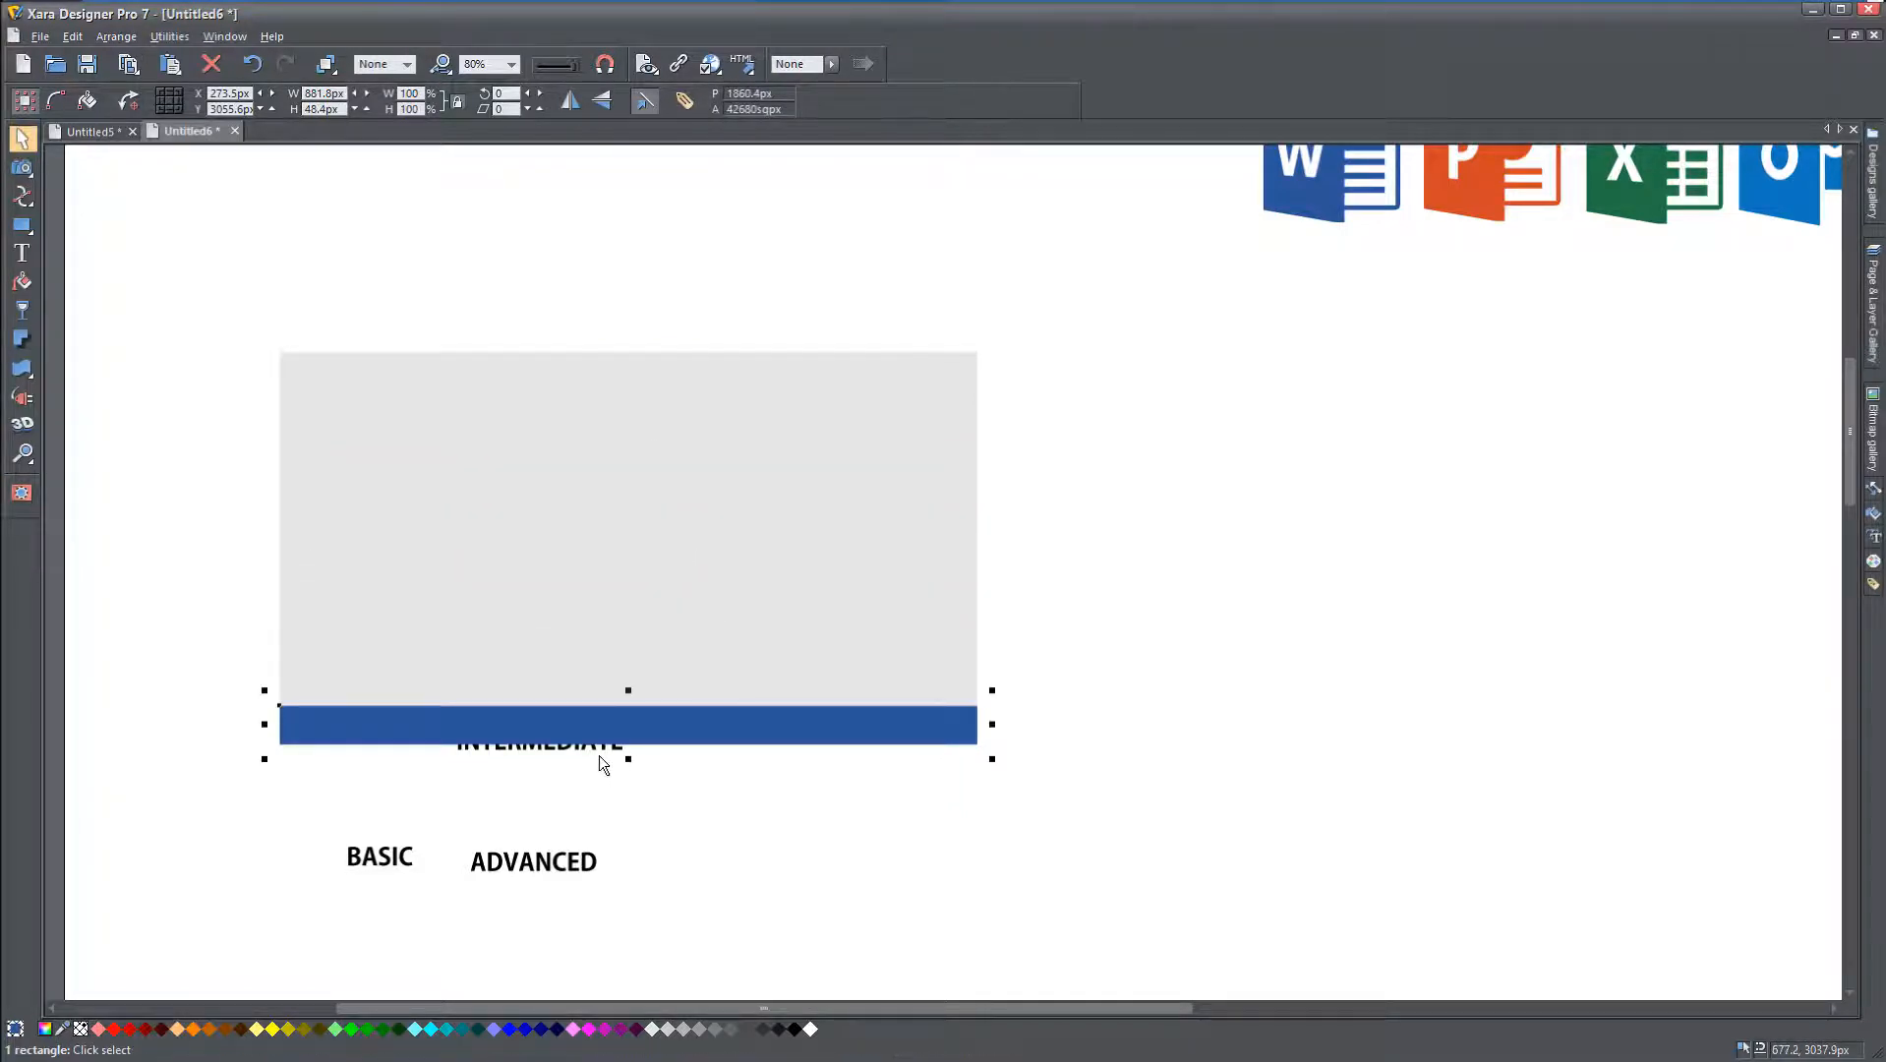
Step: Place the INTERMEDIATE label in front of the blue strip near its left end and colour the text white
left_click_drag(597, 751, 856, 728)
scroll(457, 797, "up", 3)
left_click_drag(836, 663, 790, 602)
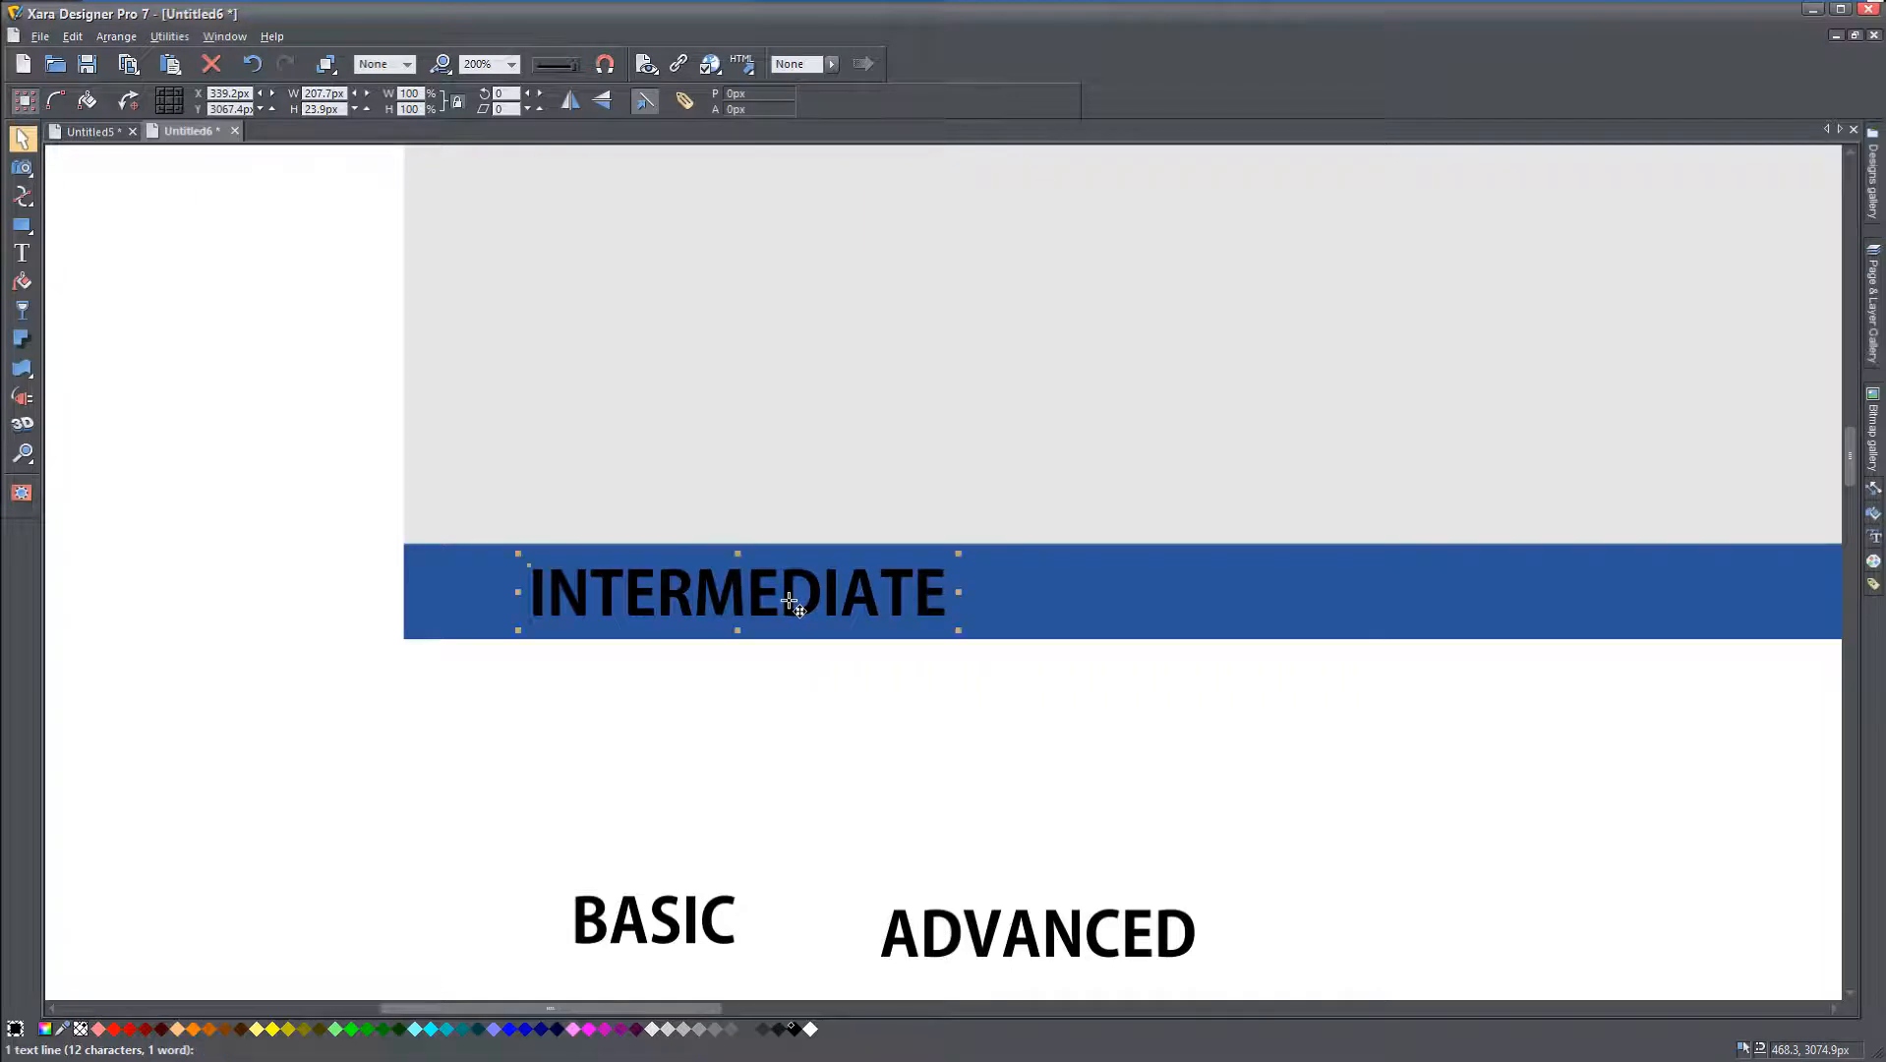
left_click(809, 1029)
left_click(441, 713)
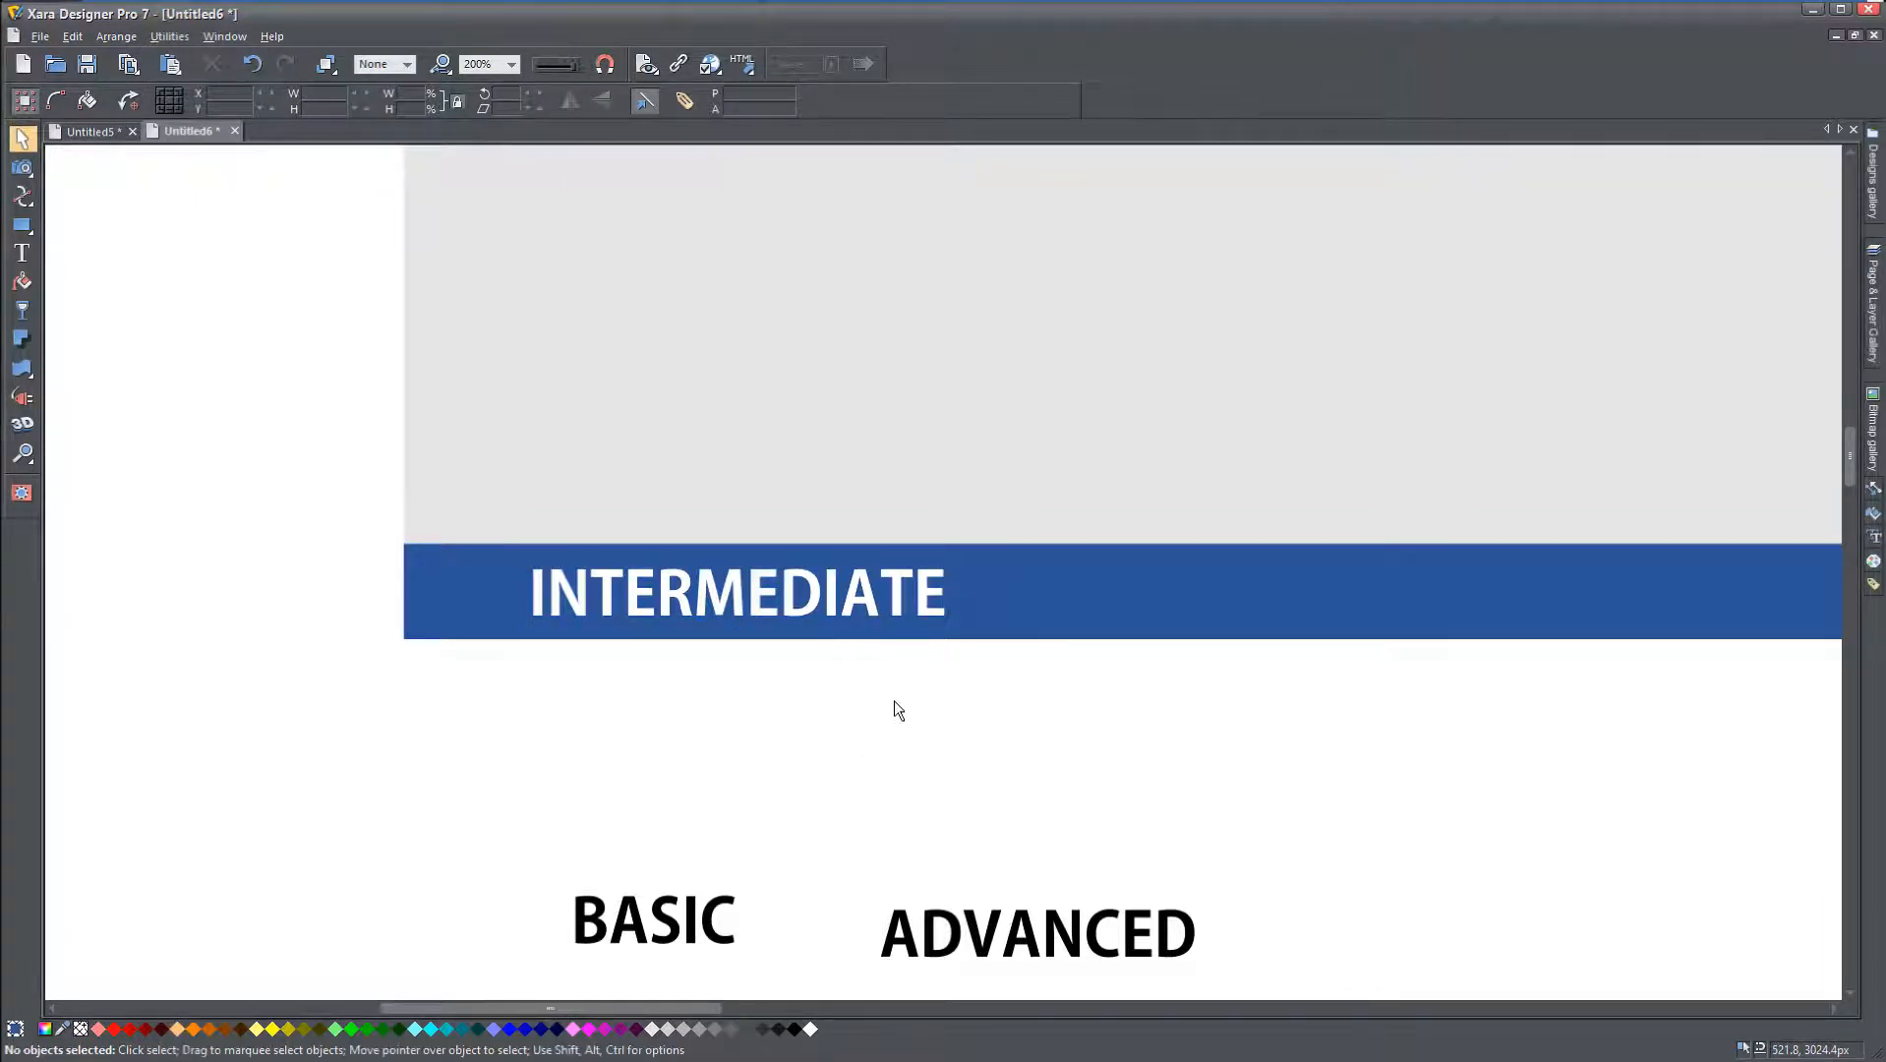
left_click_drag(898, 603, 891, 603)
left_click(806, 725)
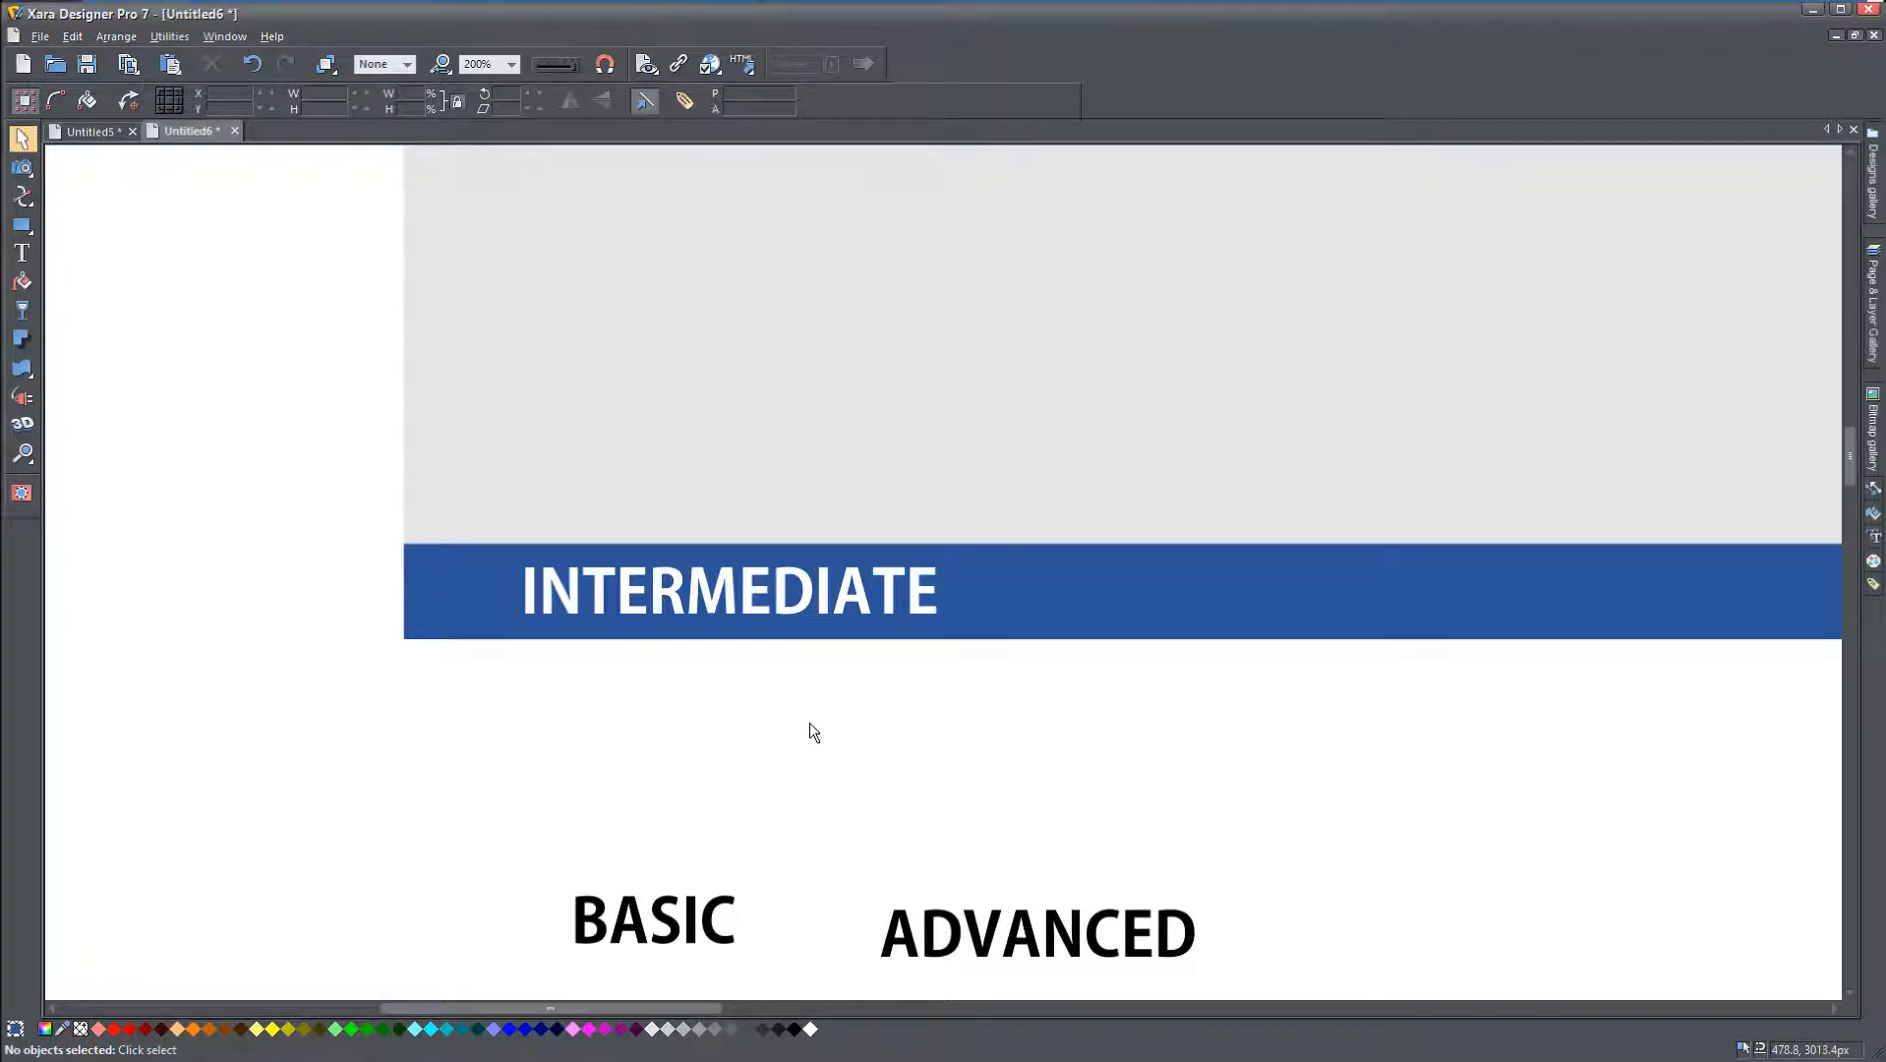
left_click(477, 604)
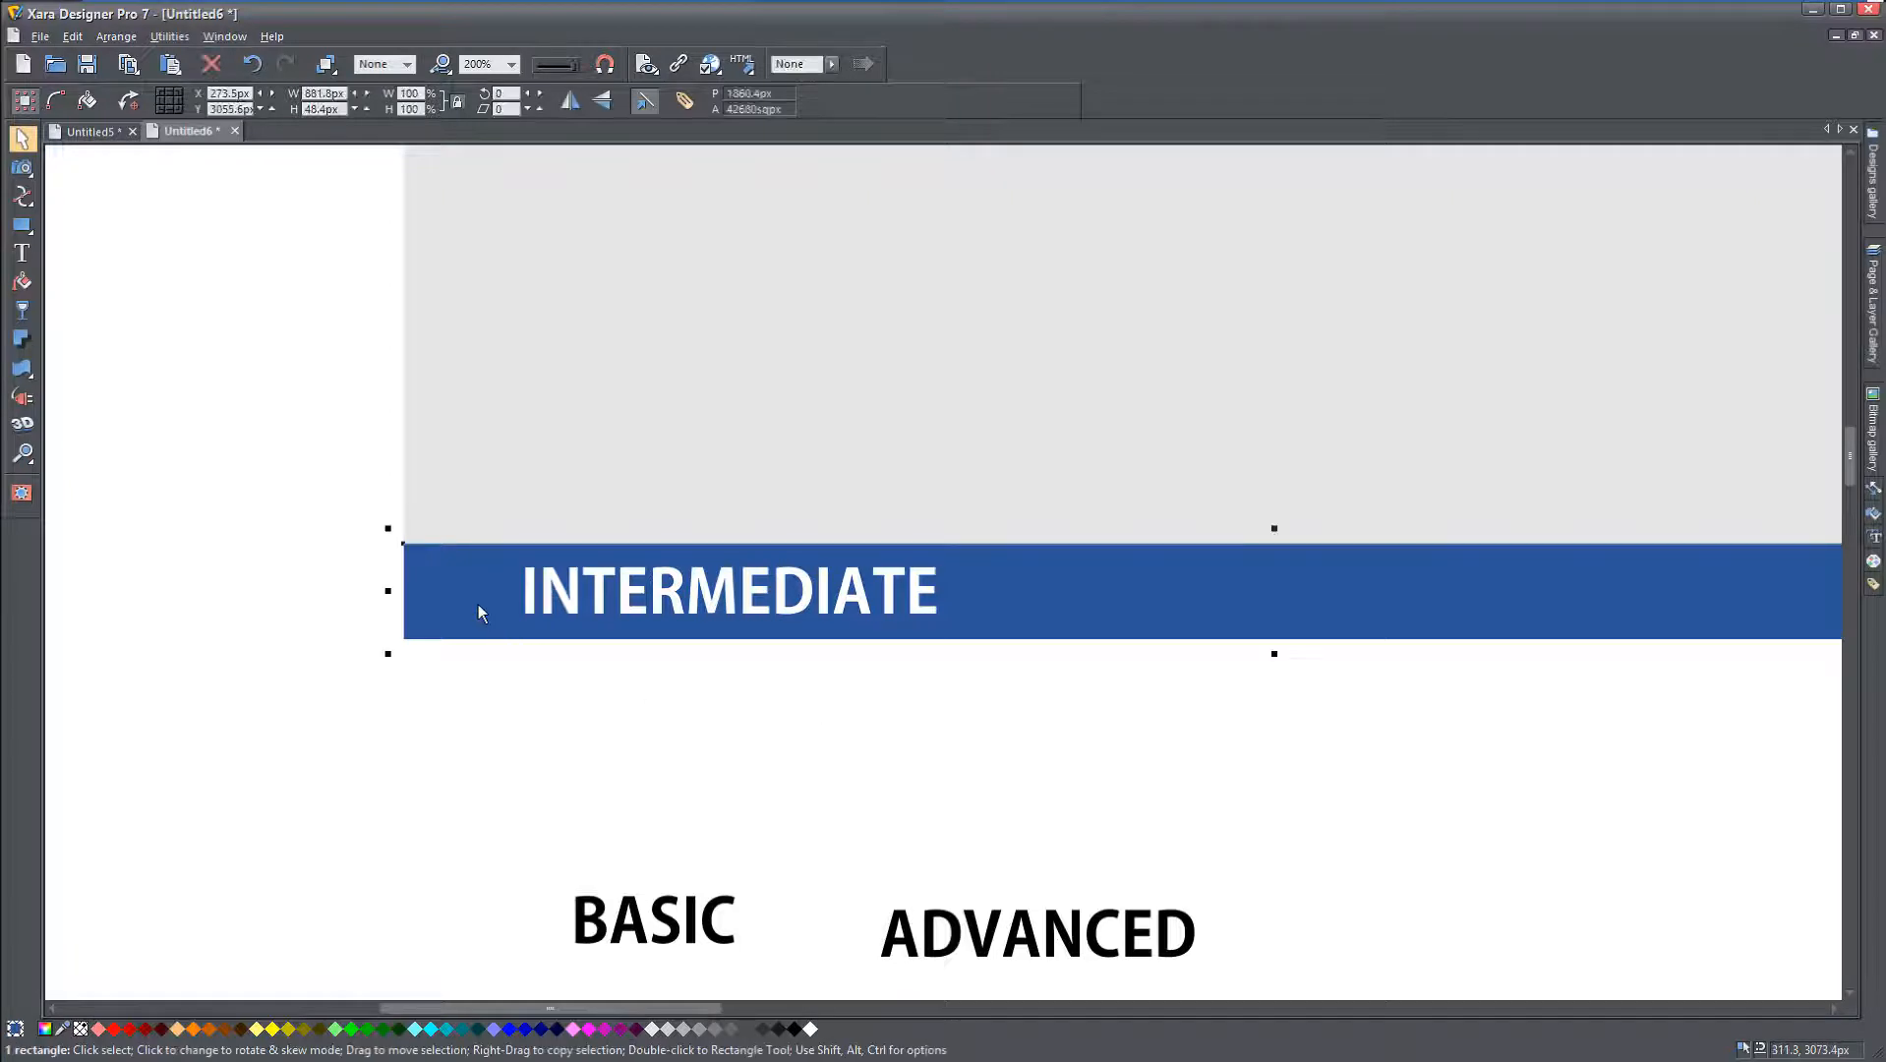
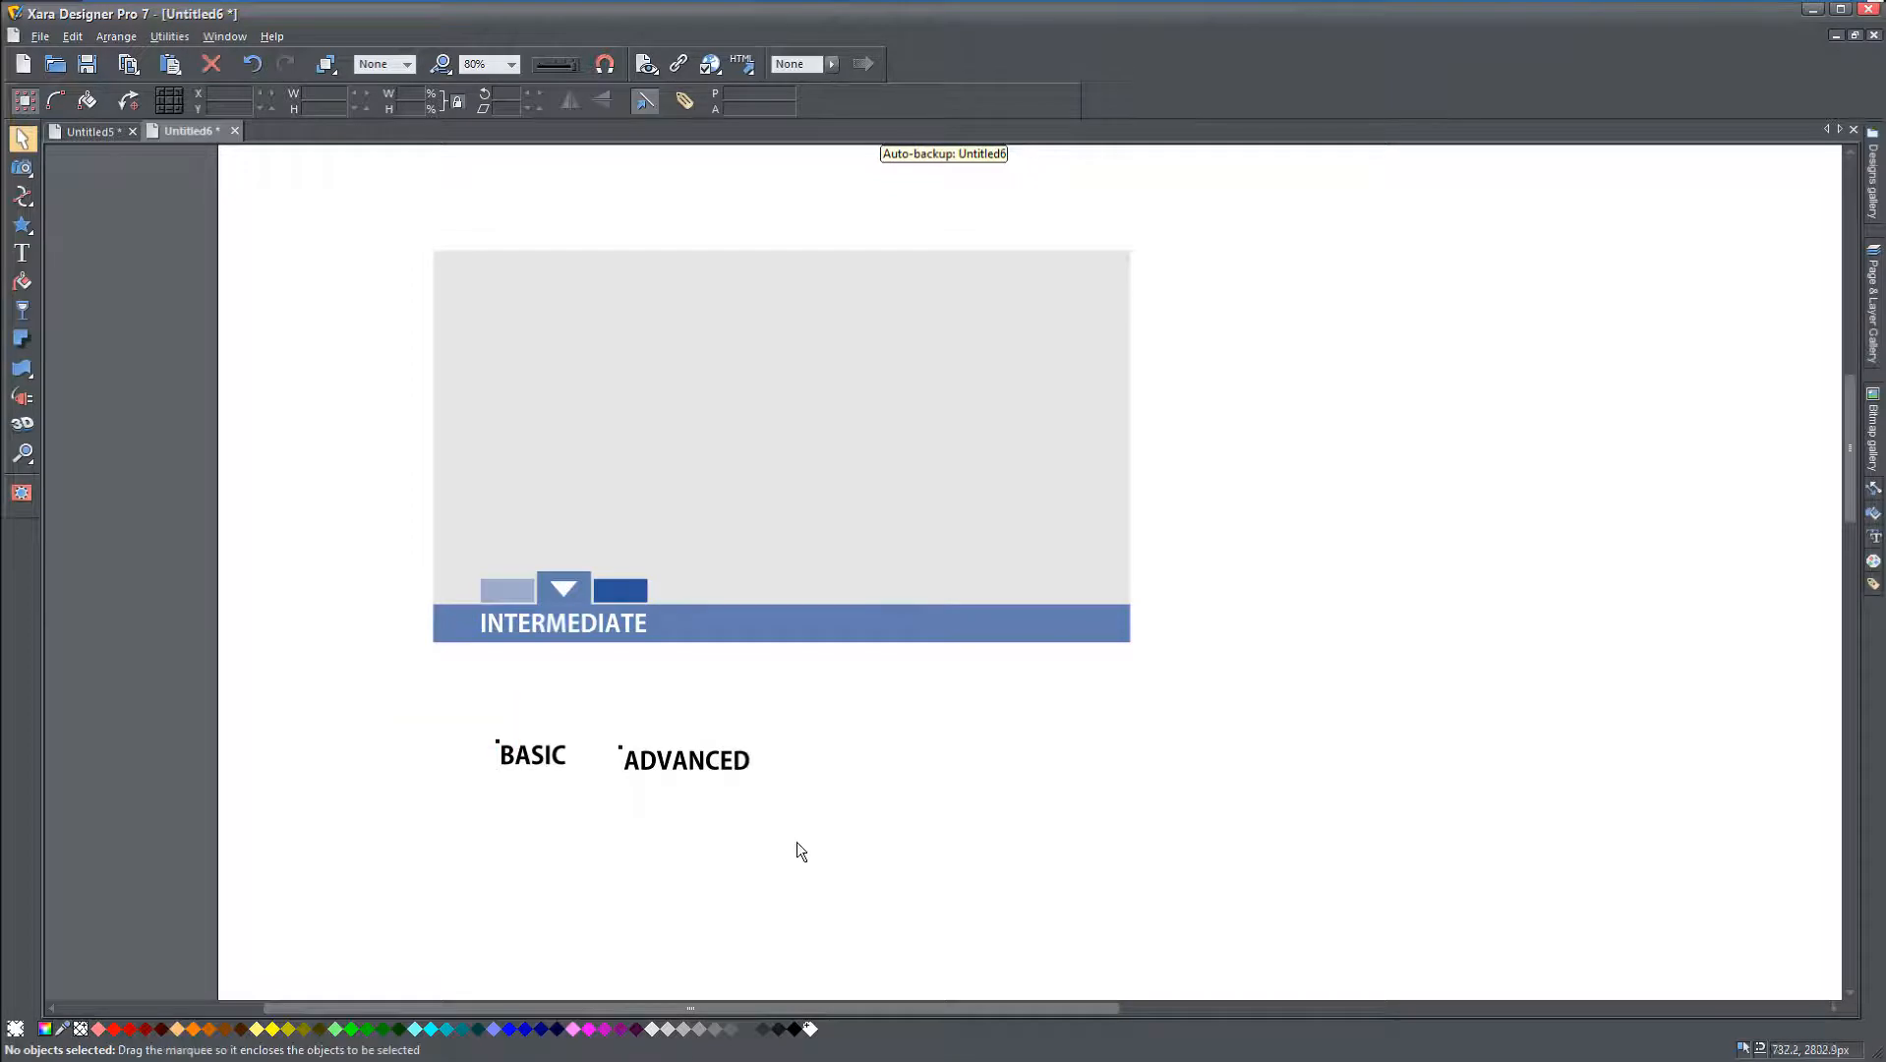
Step: Move the BASIC and ADVANCED labels together farther down and left, clear of the thumbnail
left_click_drag(723, 772, 440, 930)
left_click(521, 763)
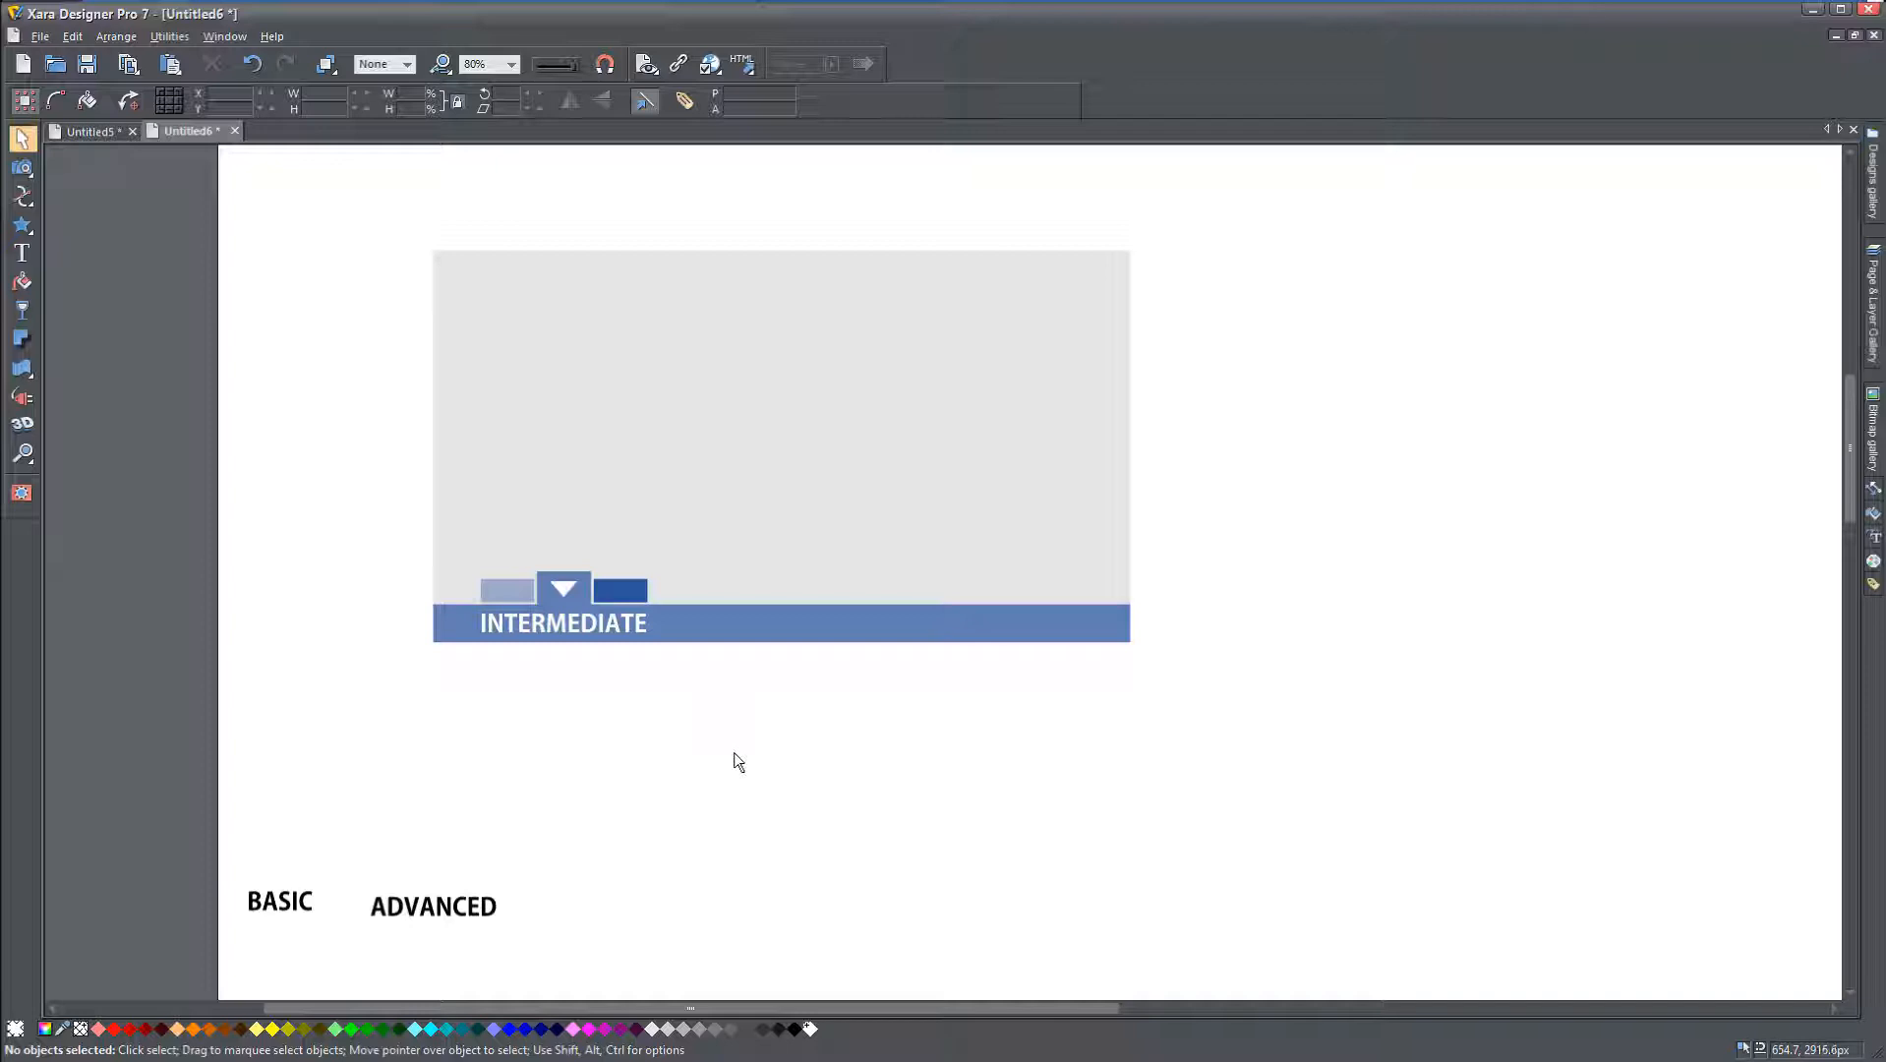
Step: Duplicate the large grey rectangle and fill the copy with orange
left_click(724, 503)
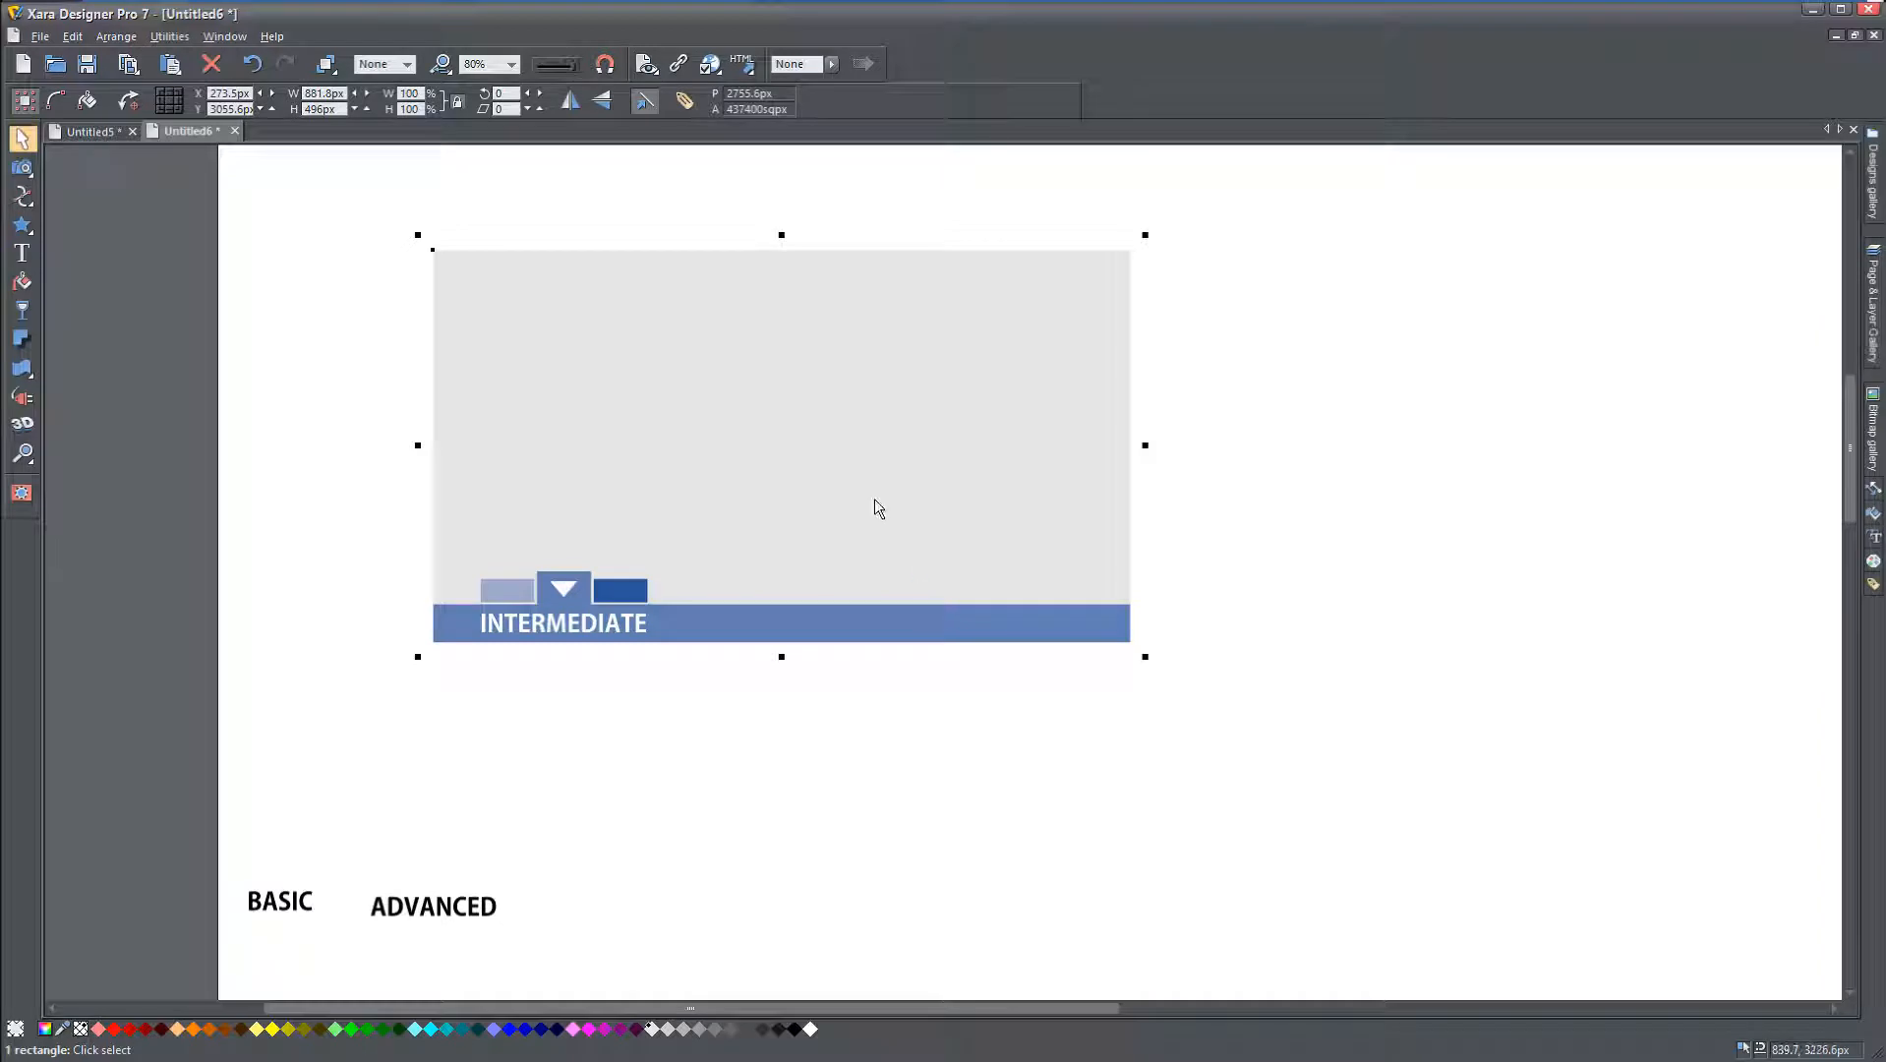
key("ctrl+d")
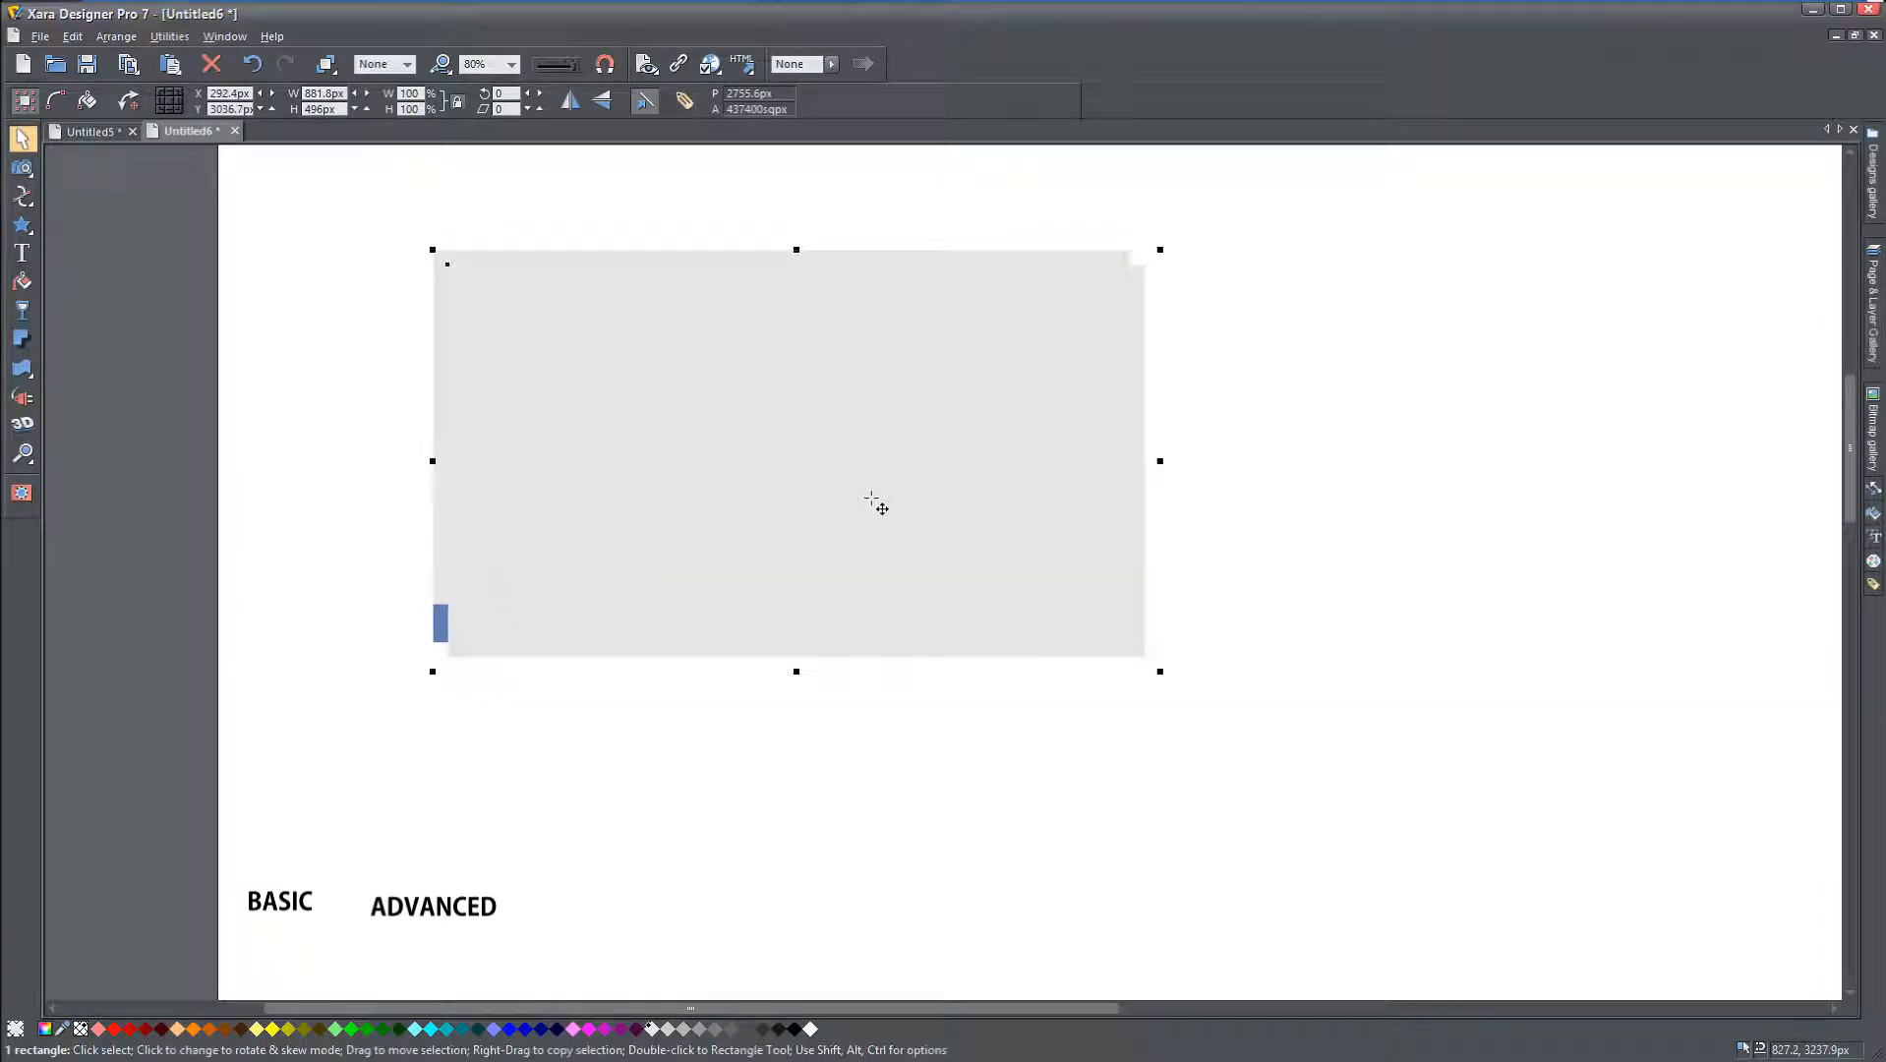
left_click(194, 1029)
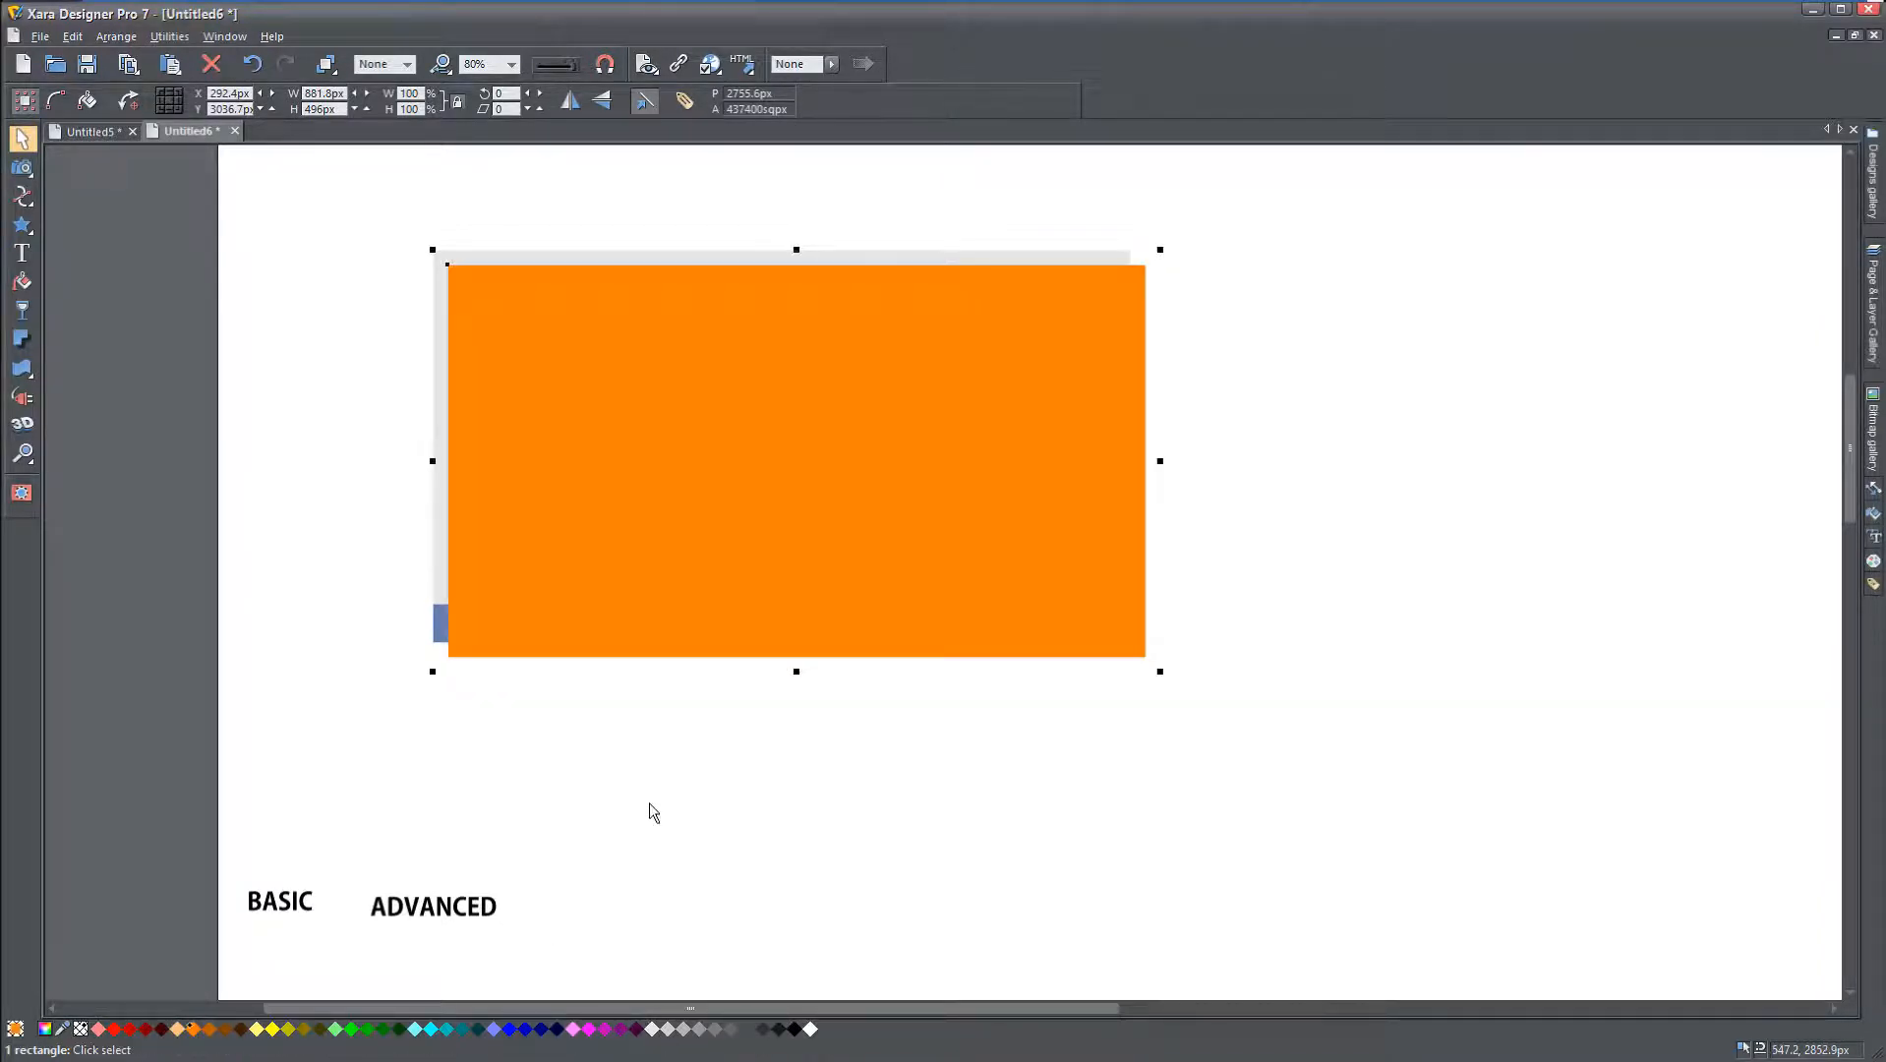
Step: Nudge the orange rectangle up and left until it exactly covers the grey rectangle
key("Up")
key("Left")
key("Up")
key("Left")
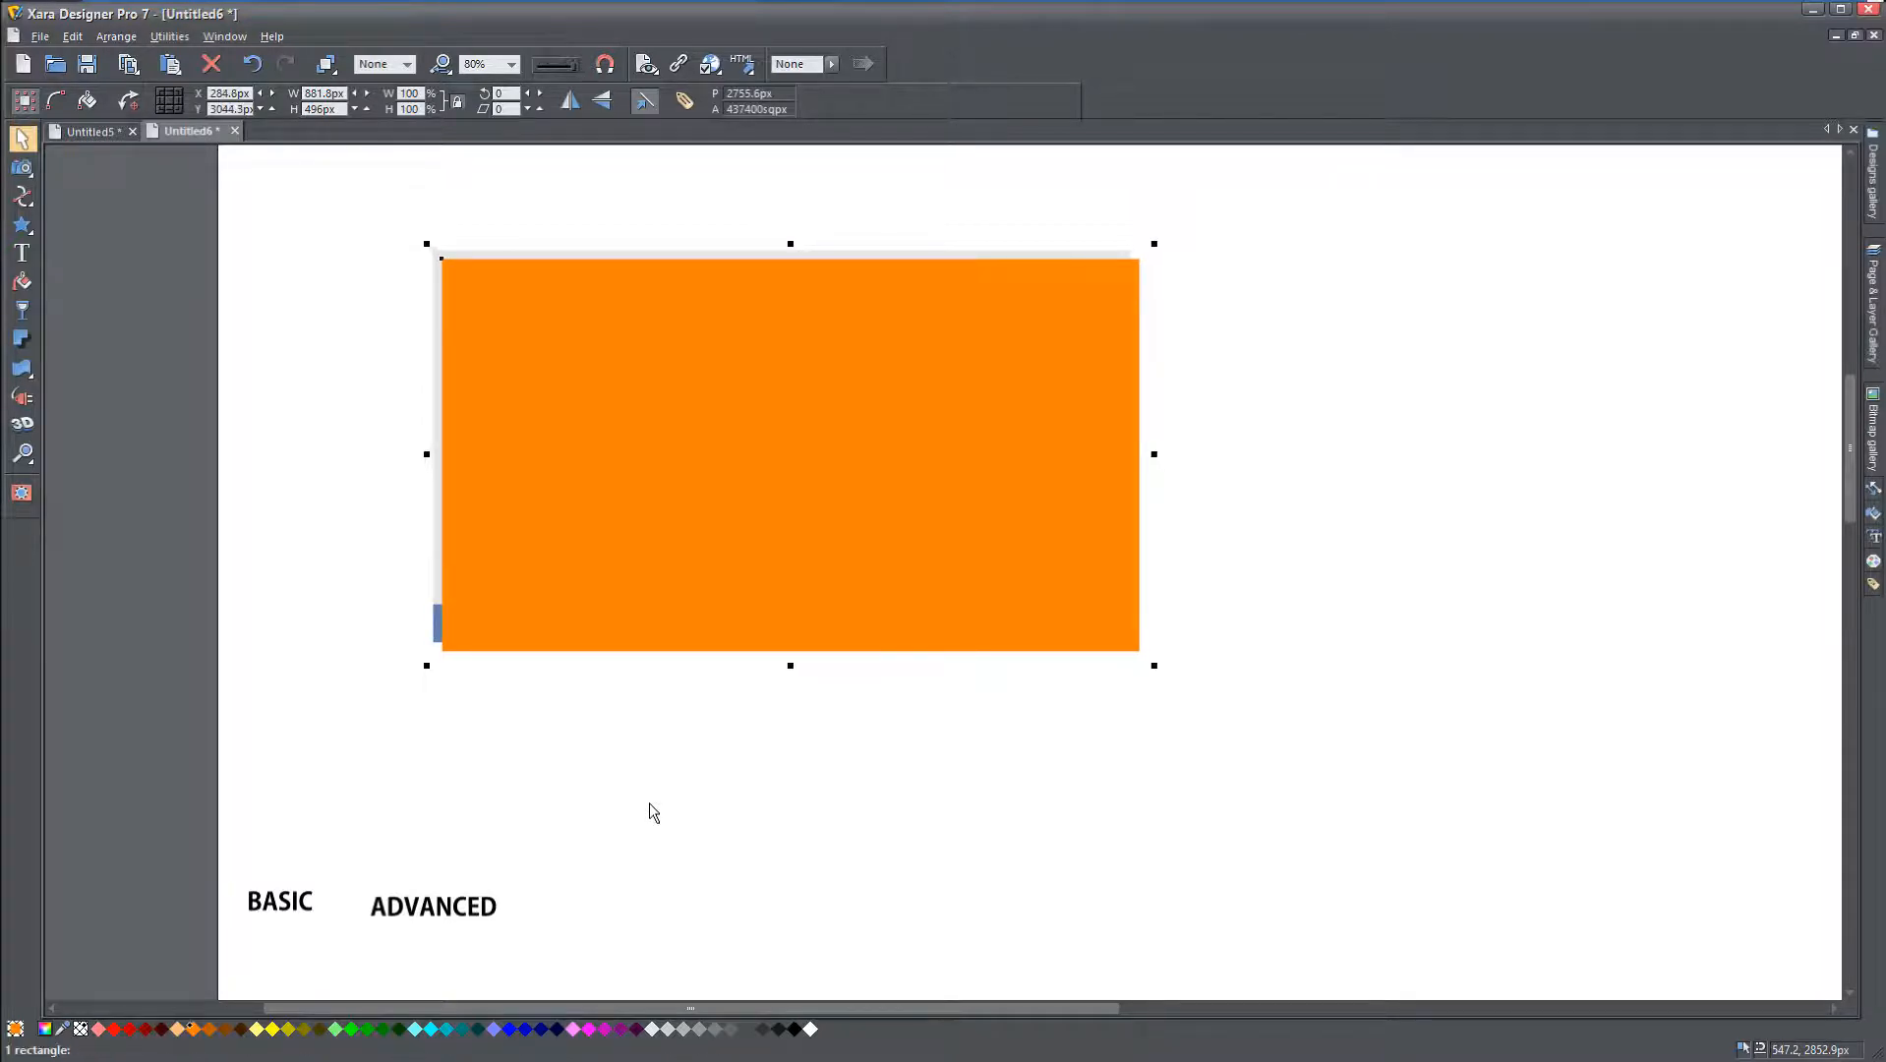
key("Up")
key("Left")
key("Up")
key("Left")
key("Up")
key("Left")
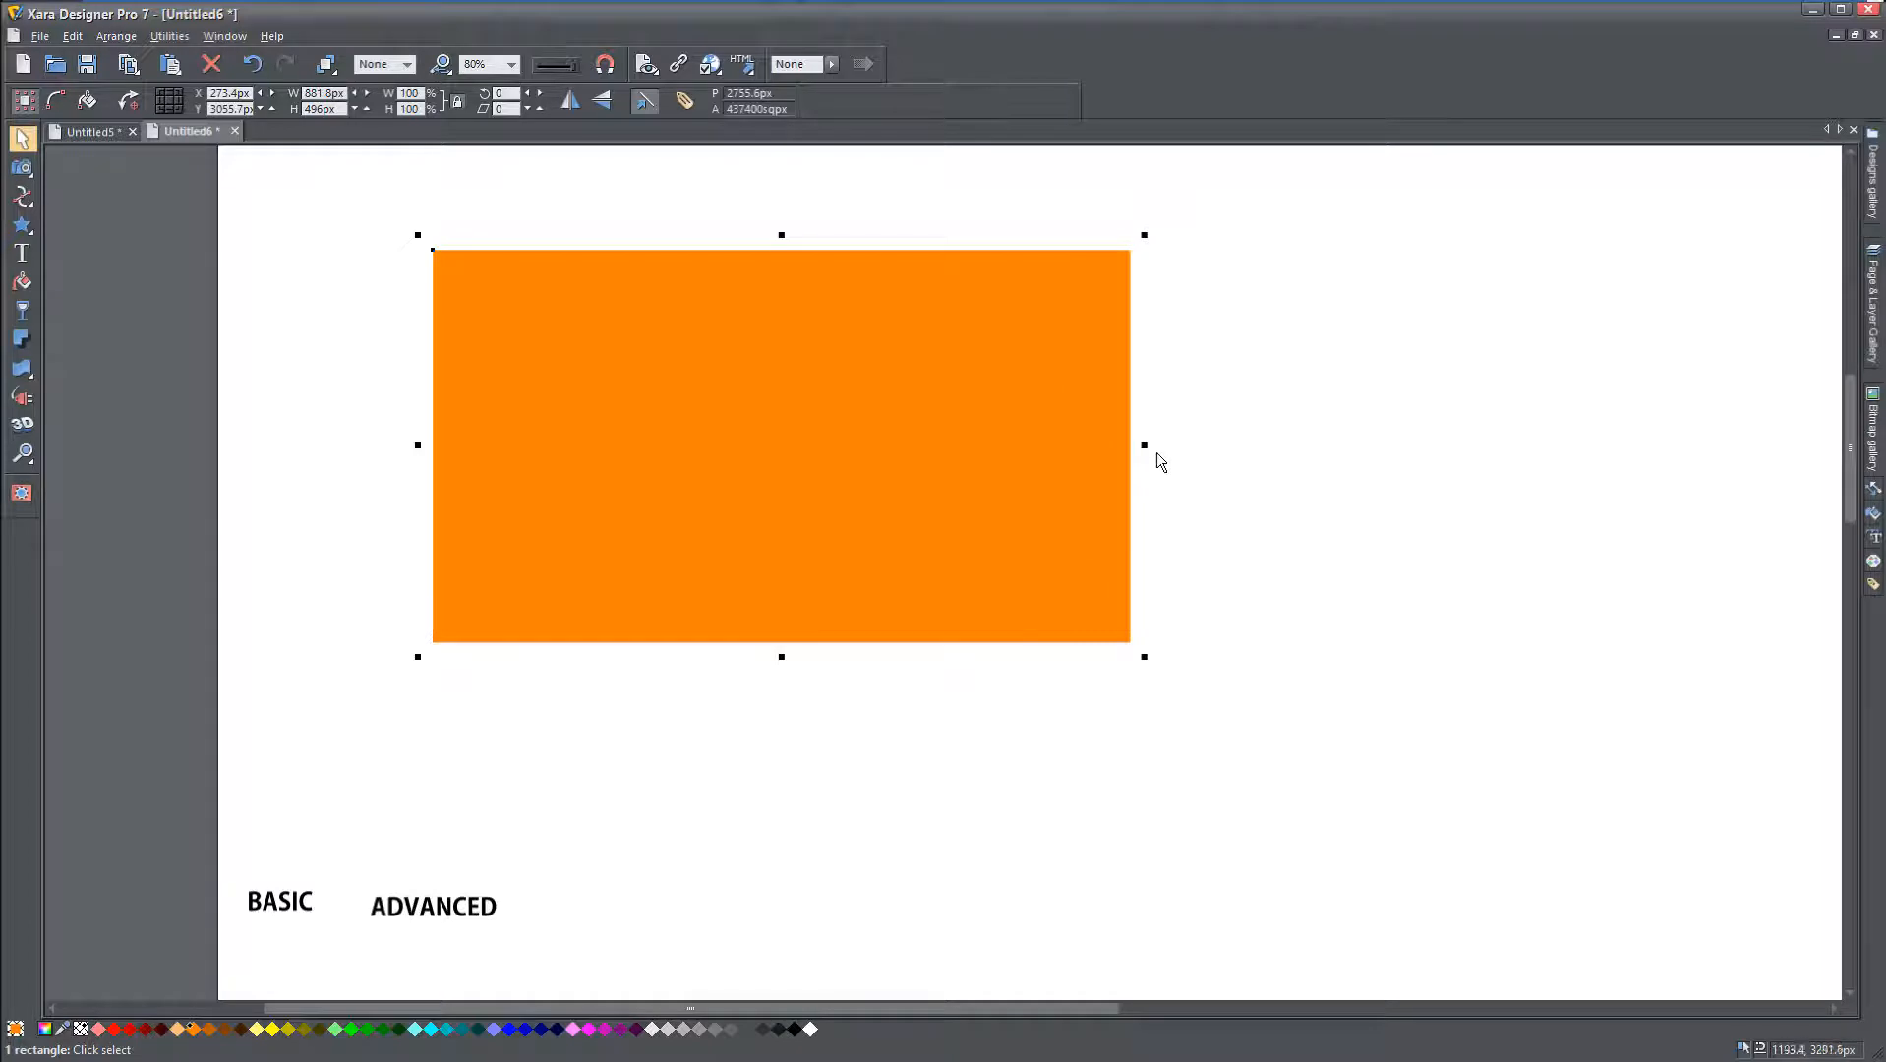
Step: Narrow the orange rectangle from its right side to about 457 px wide and skew its top edge to the right
left_click_drag(1145, 445, 796, 464)
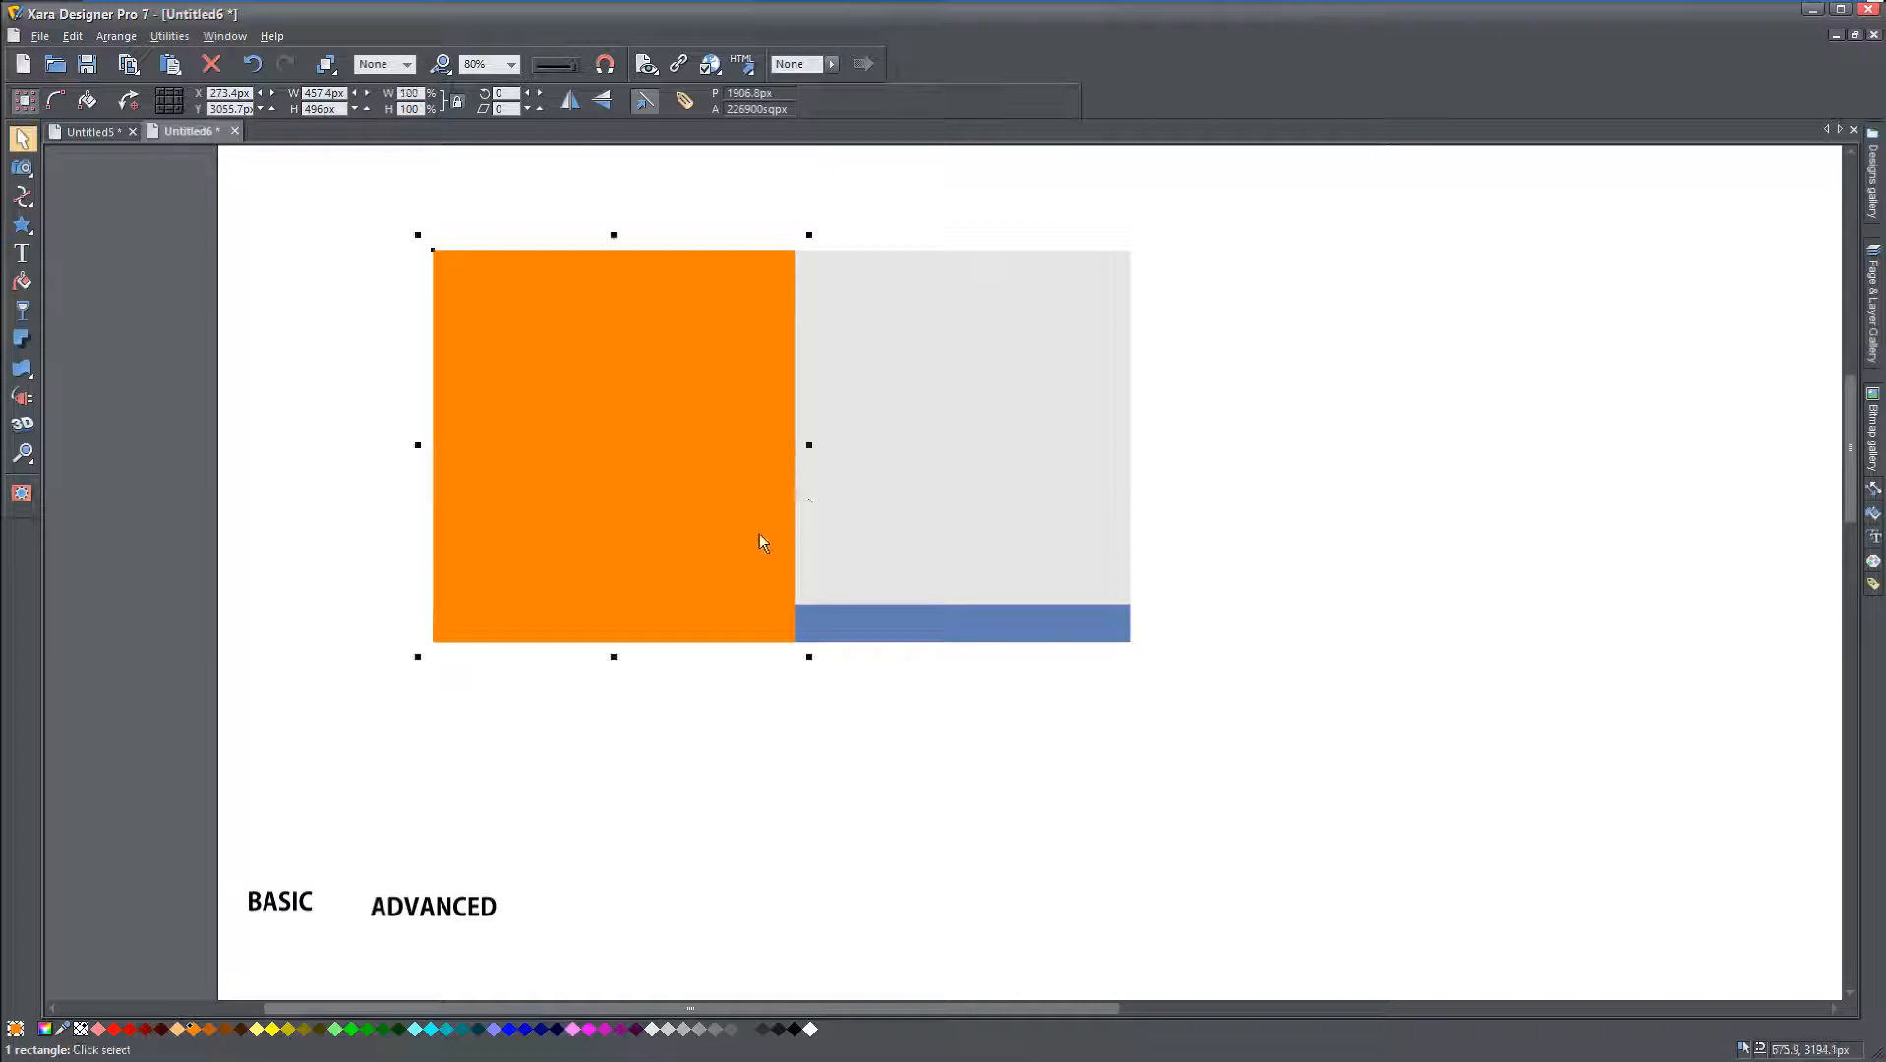
left_click(573, 392)
left_click_drag(611, 236, 685, 238)
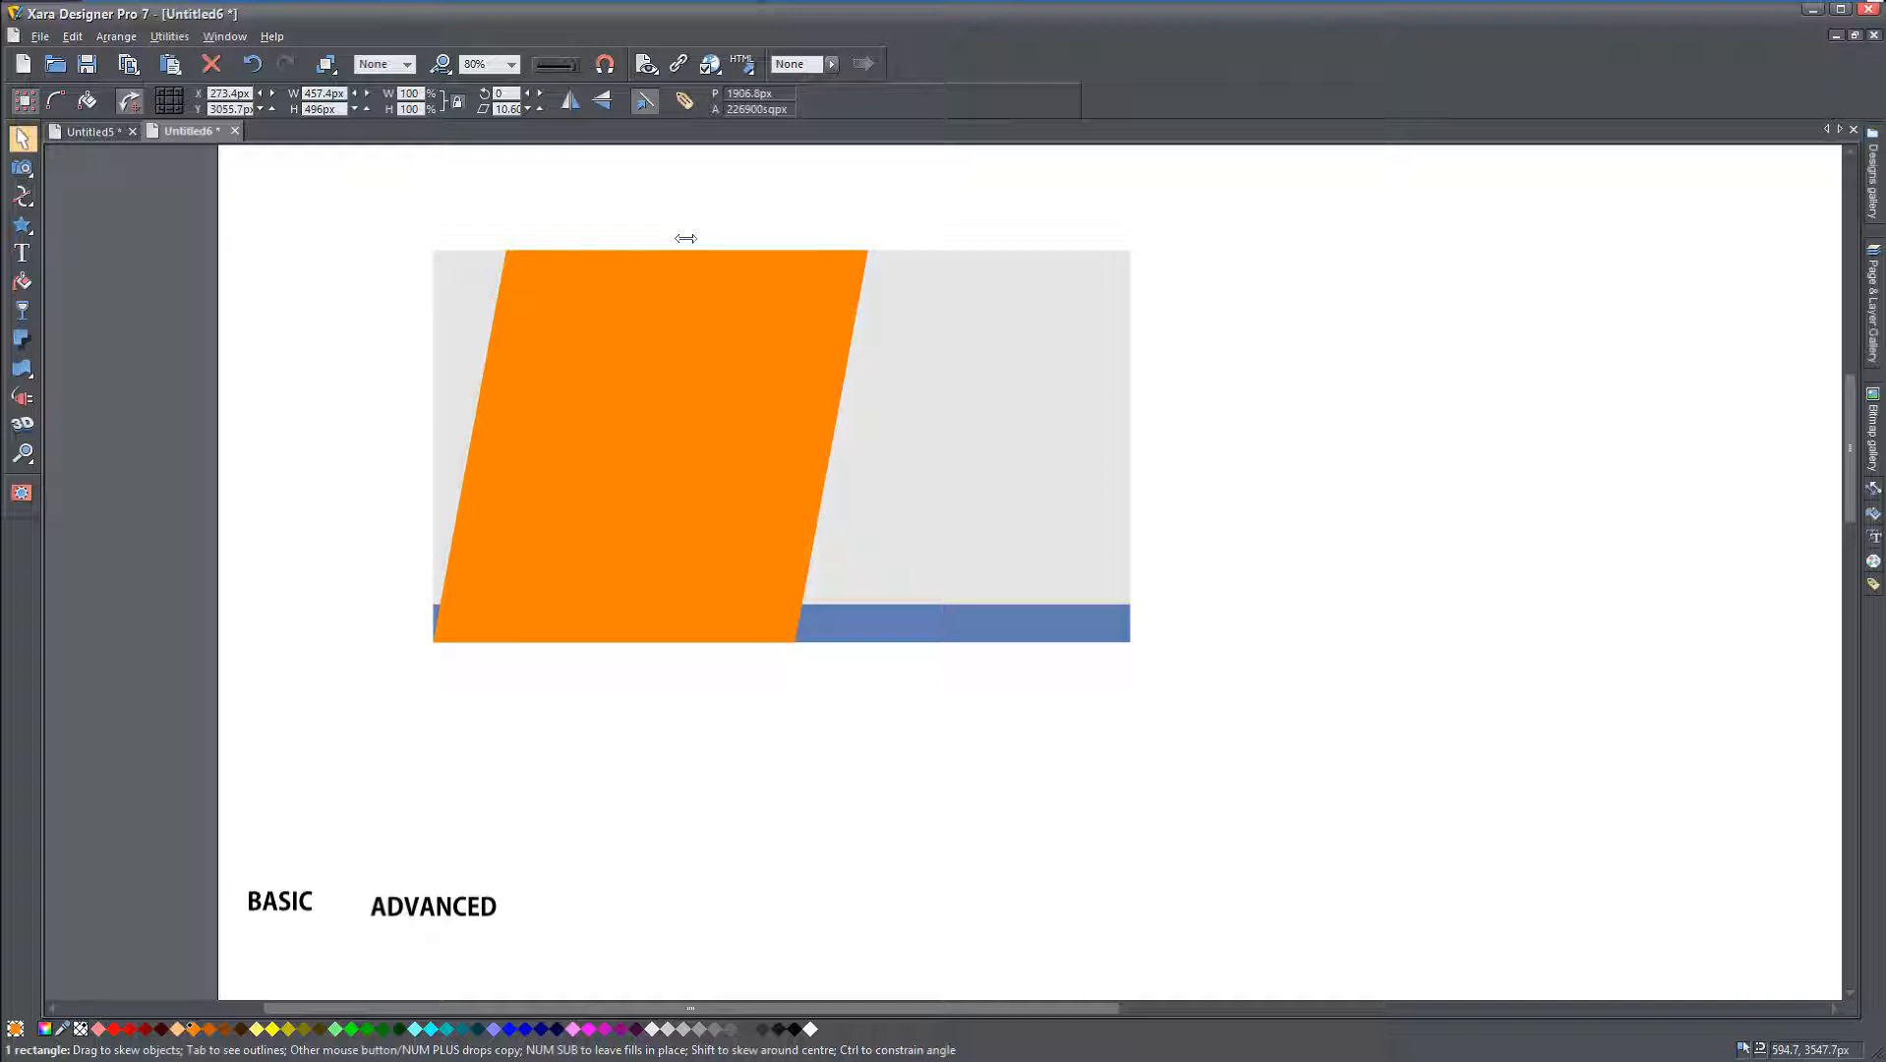
left_click_drag(685, 238, 694, 236)
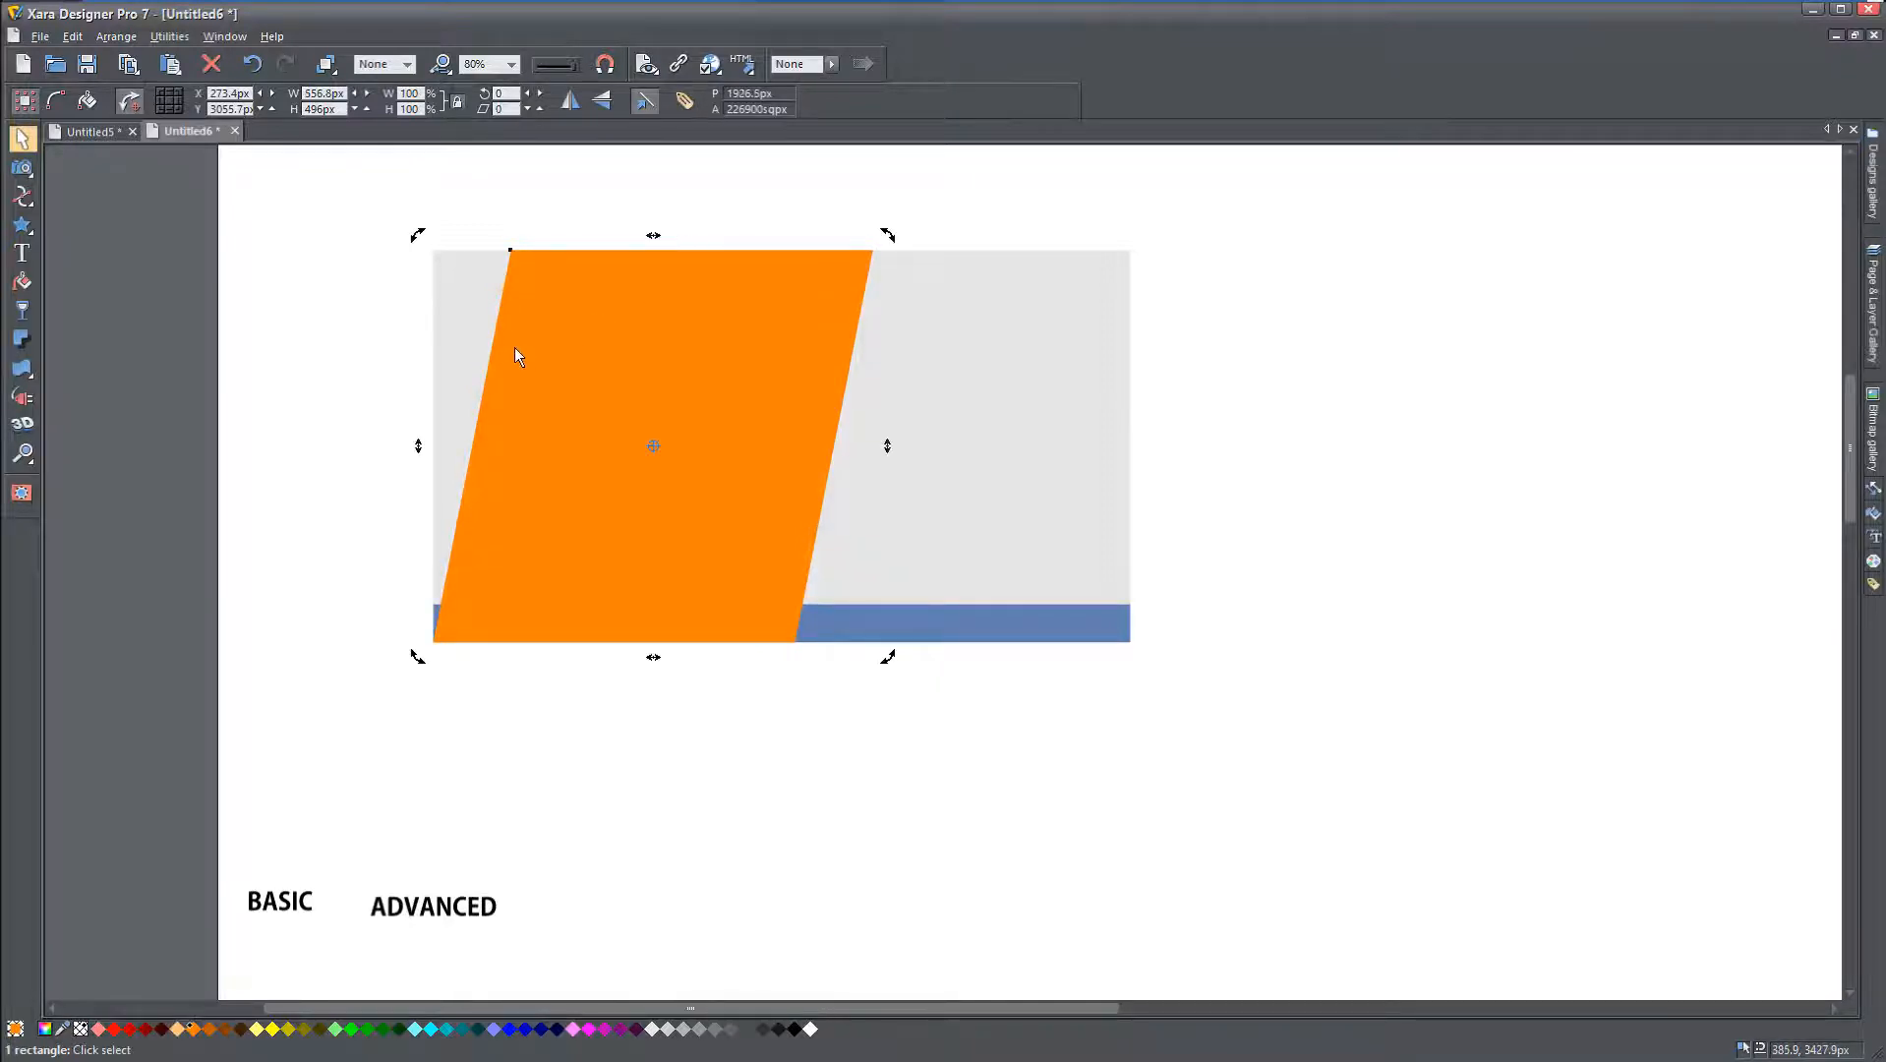
Step: Stretch the slanted orange shape leftward past the grey rectangle's left edge to about 767 px wide
left_click(510, 409)
left_click_drag(418, 446, 250, 460)
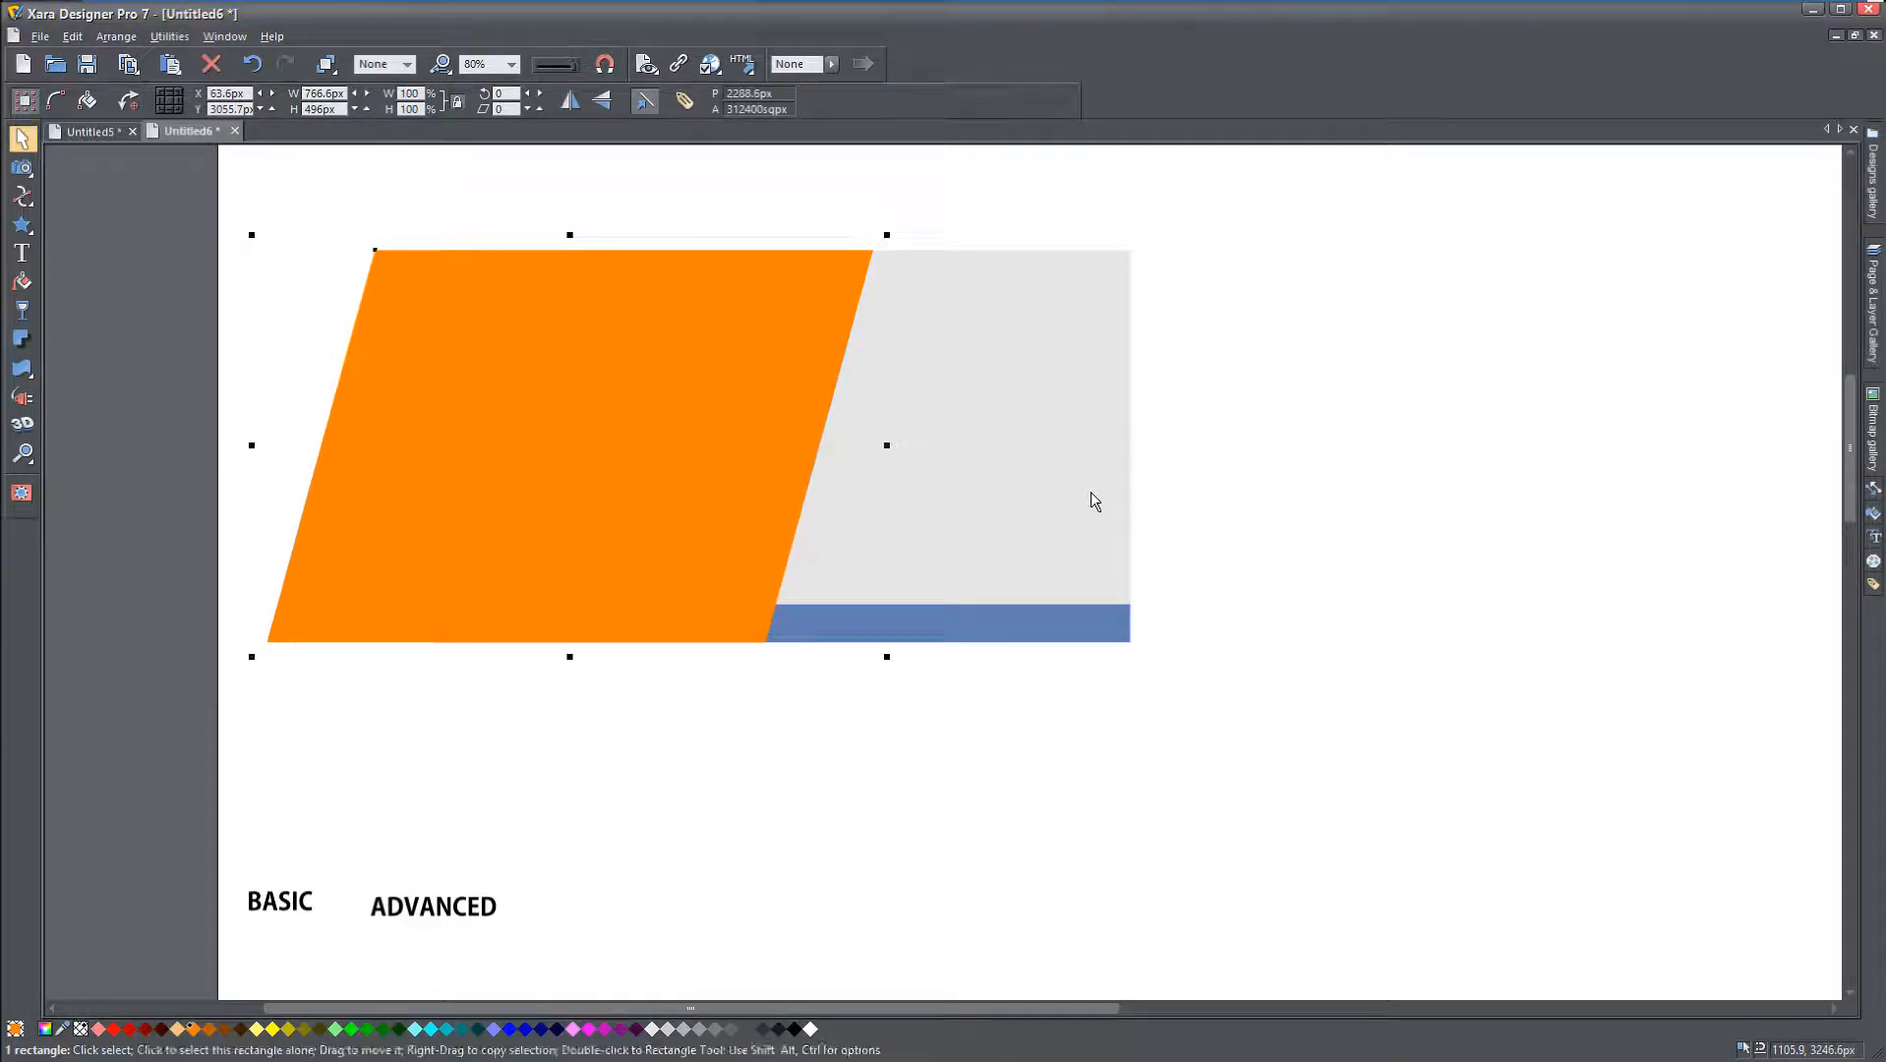
Step: Duplicate the grey rectangle exactly in place and intersect the copy with the slanted orange shape to trim its overhang
left_click(973, 390)
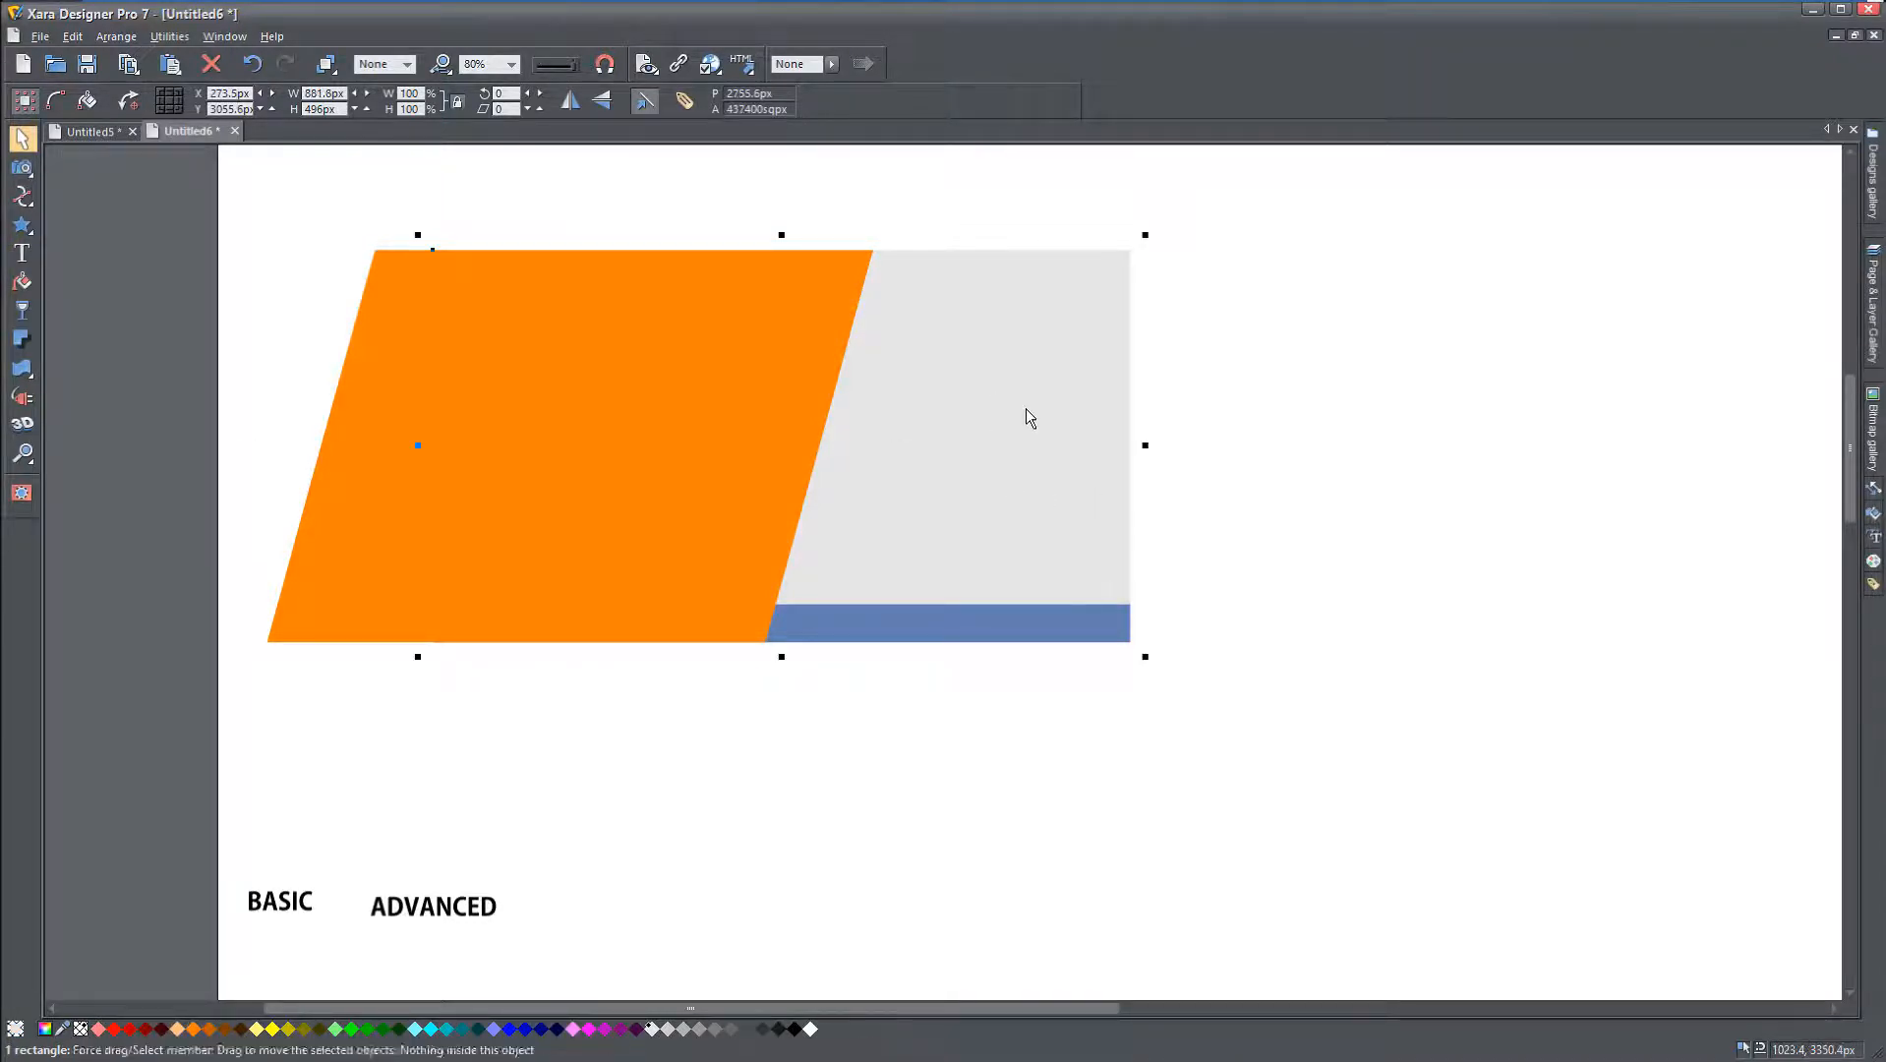
key("ctrl+d")
key("ctrl+z")
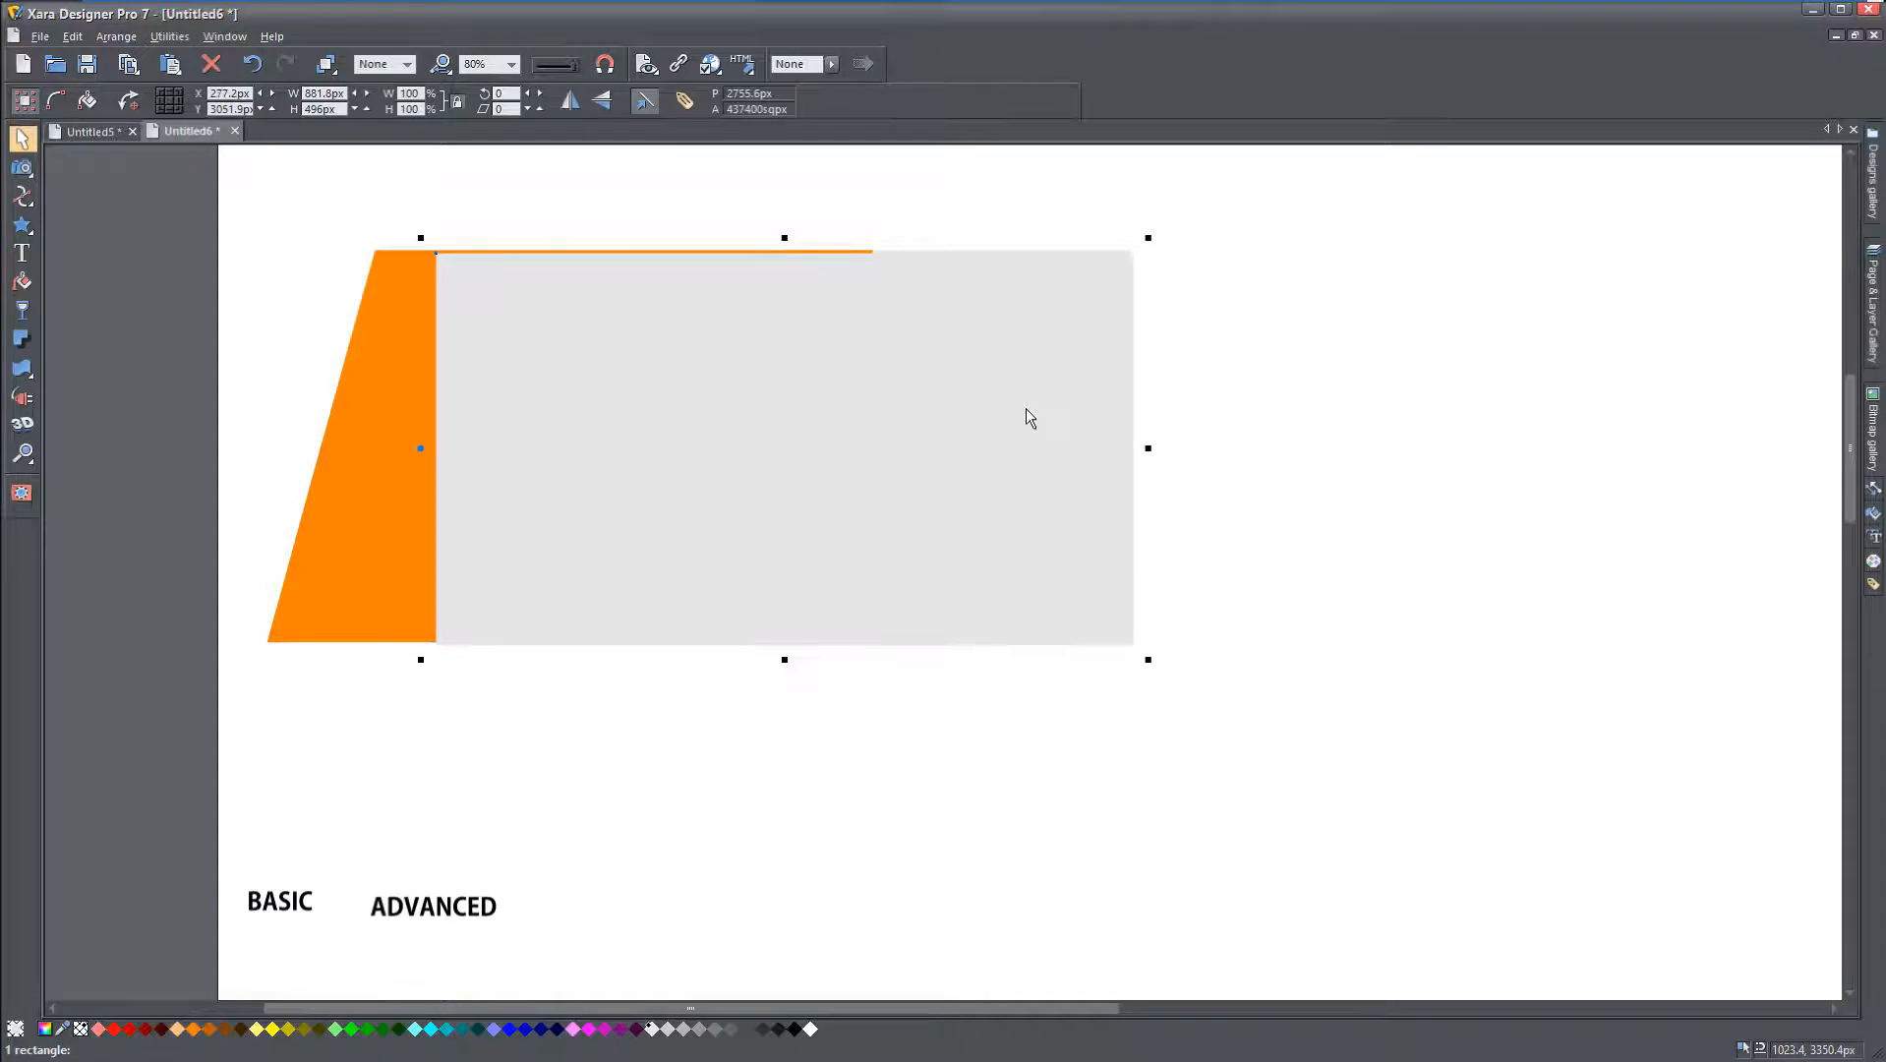
left_click(381, 506, "shift")
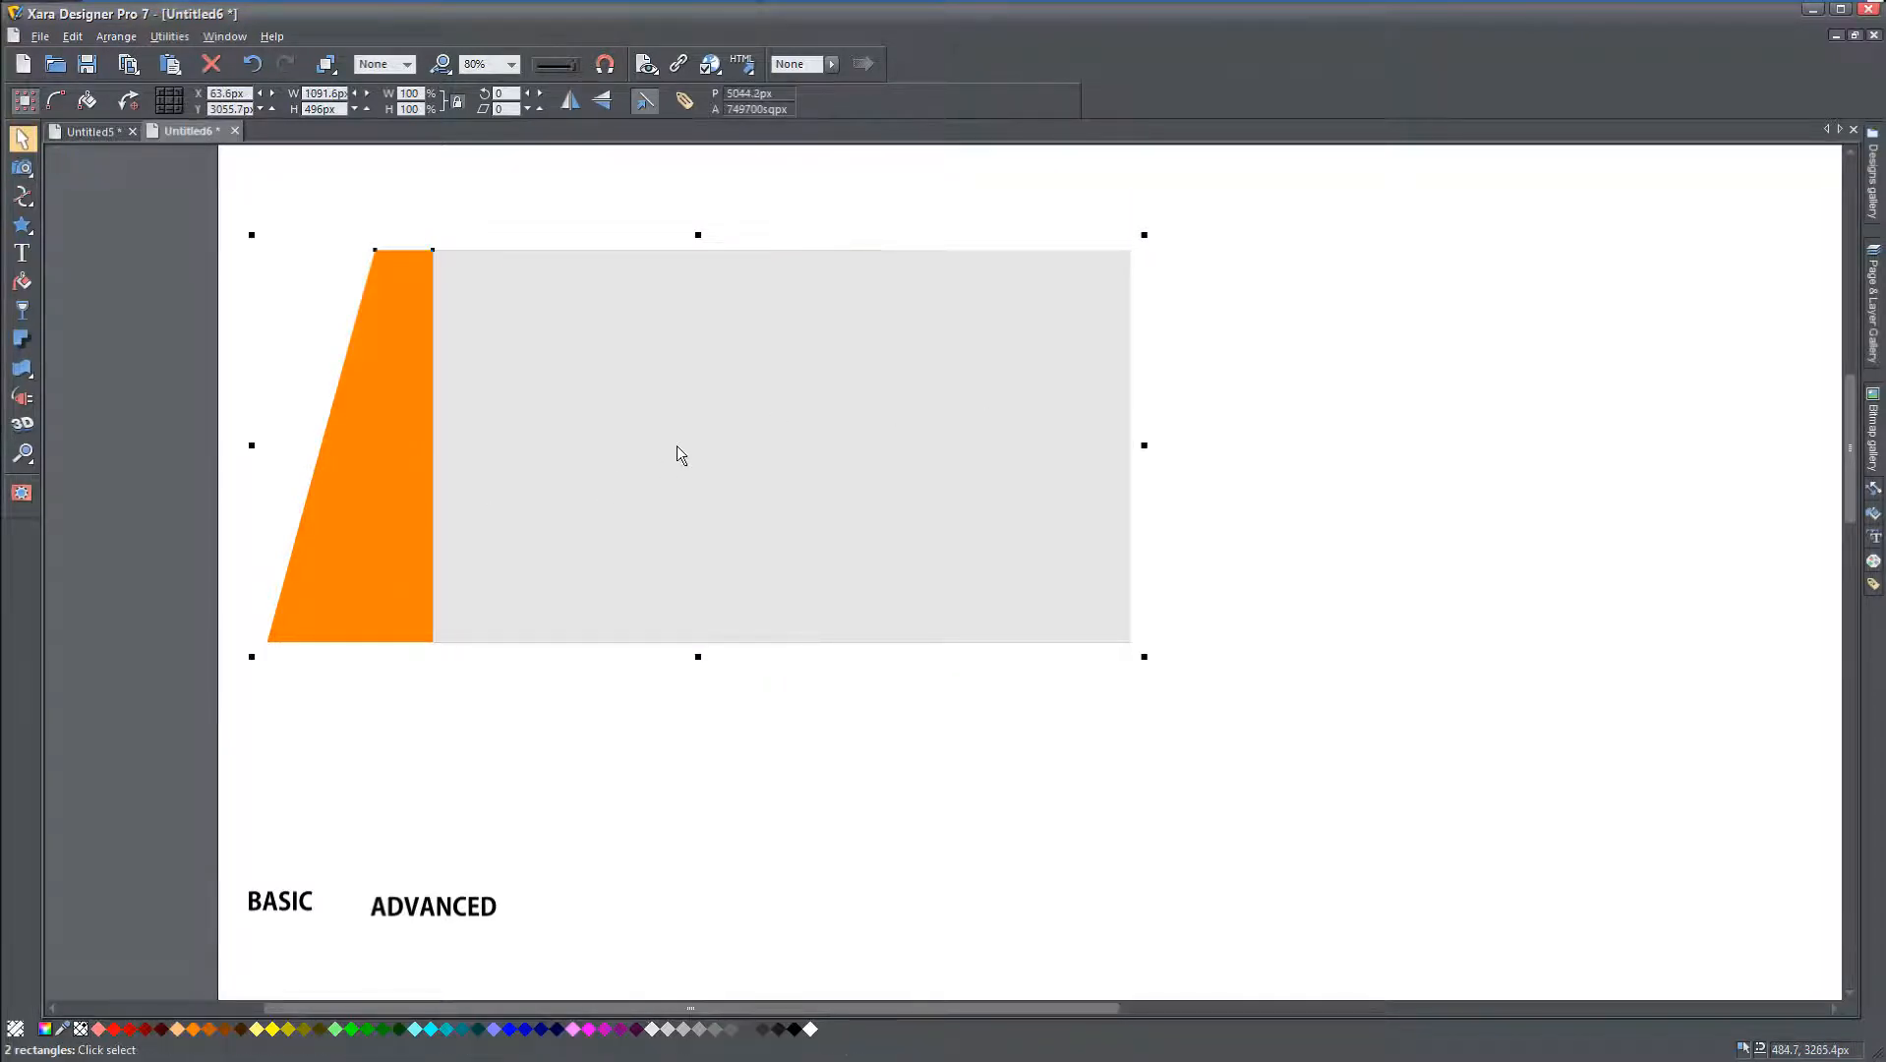
right_click(358, 450)
mouse_move(443, 737)
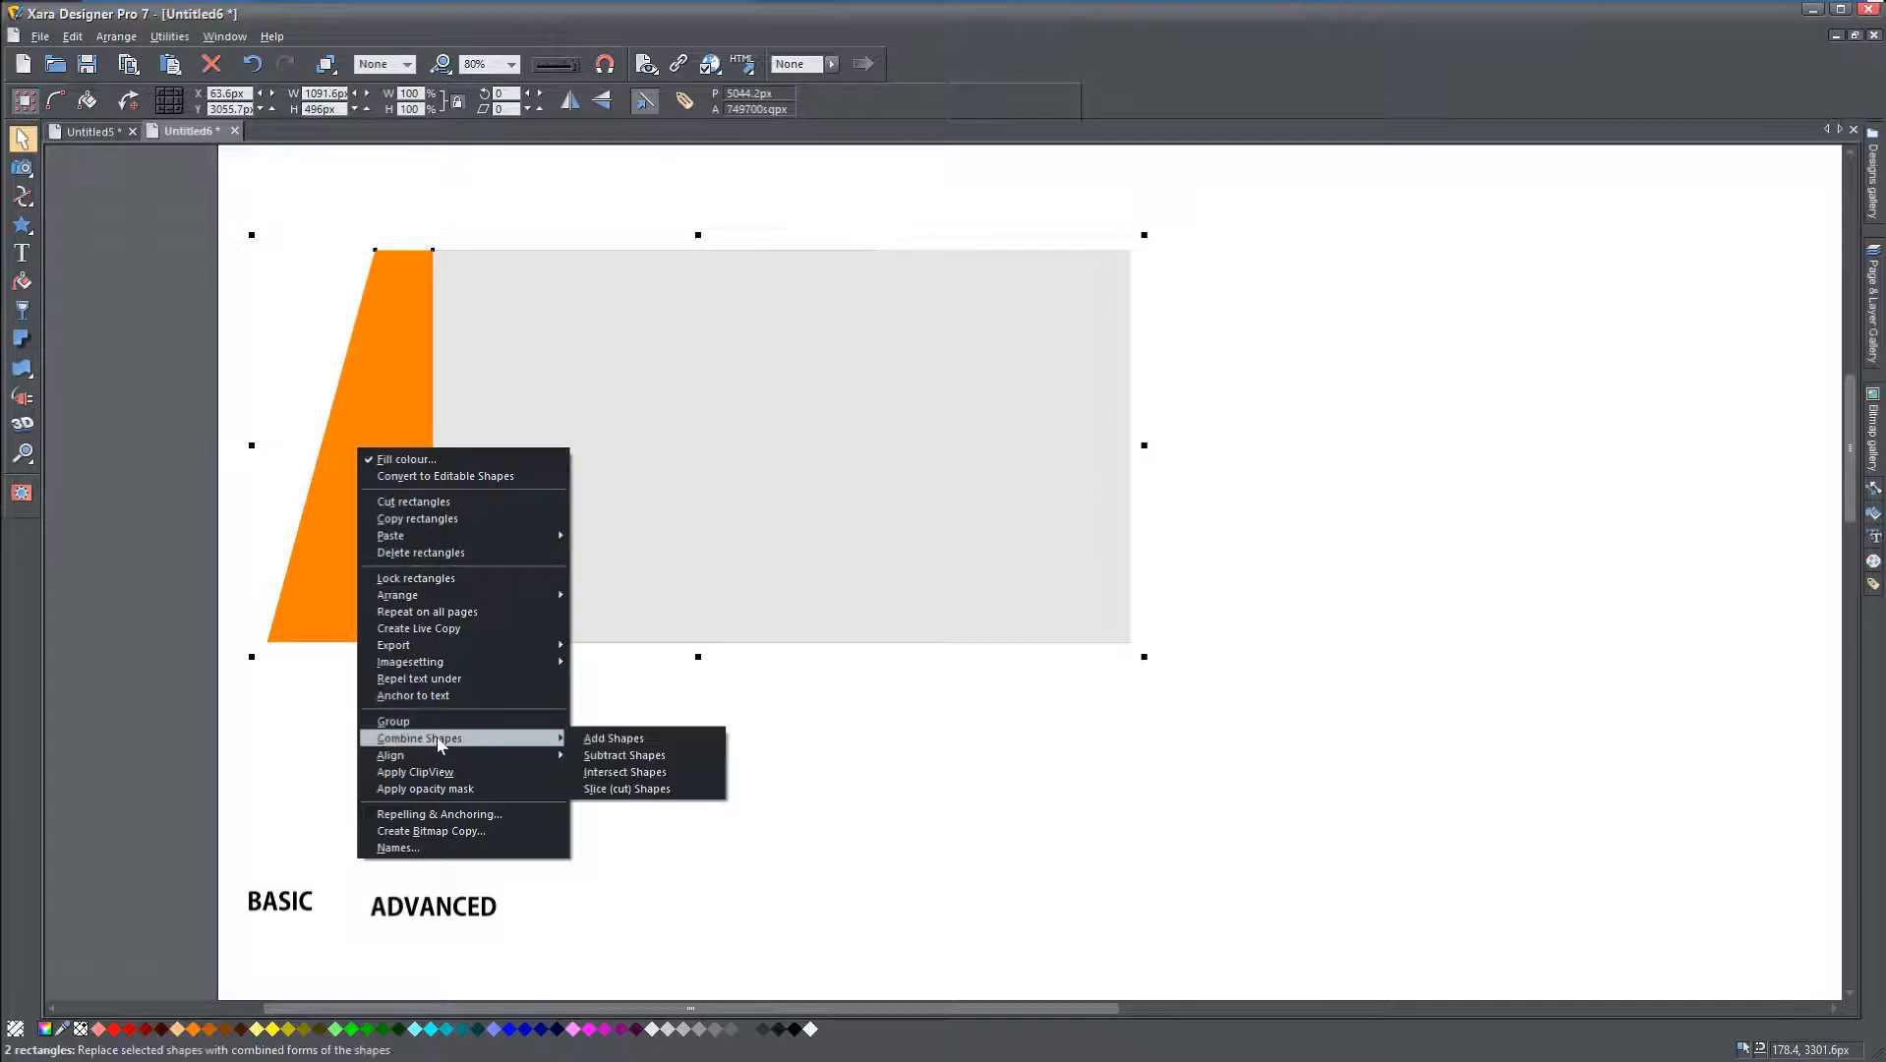
left_click(620, 772)
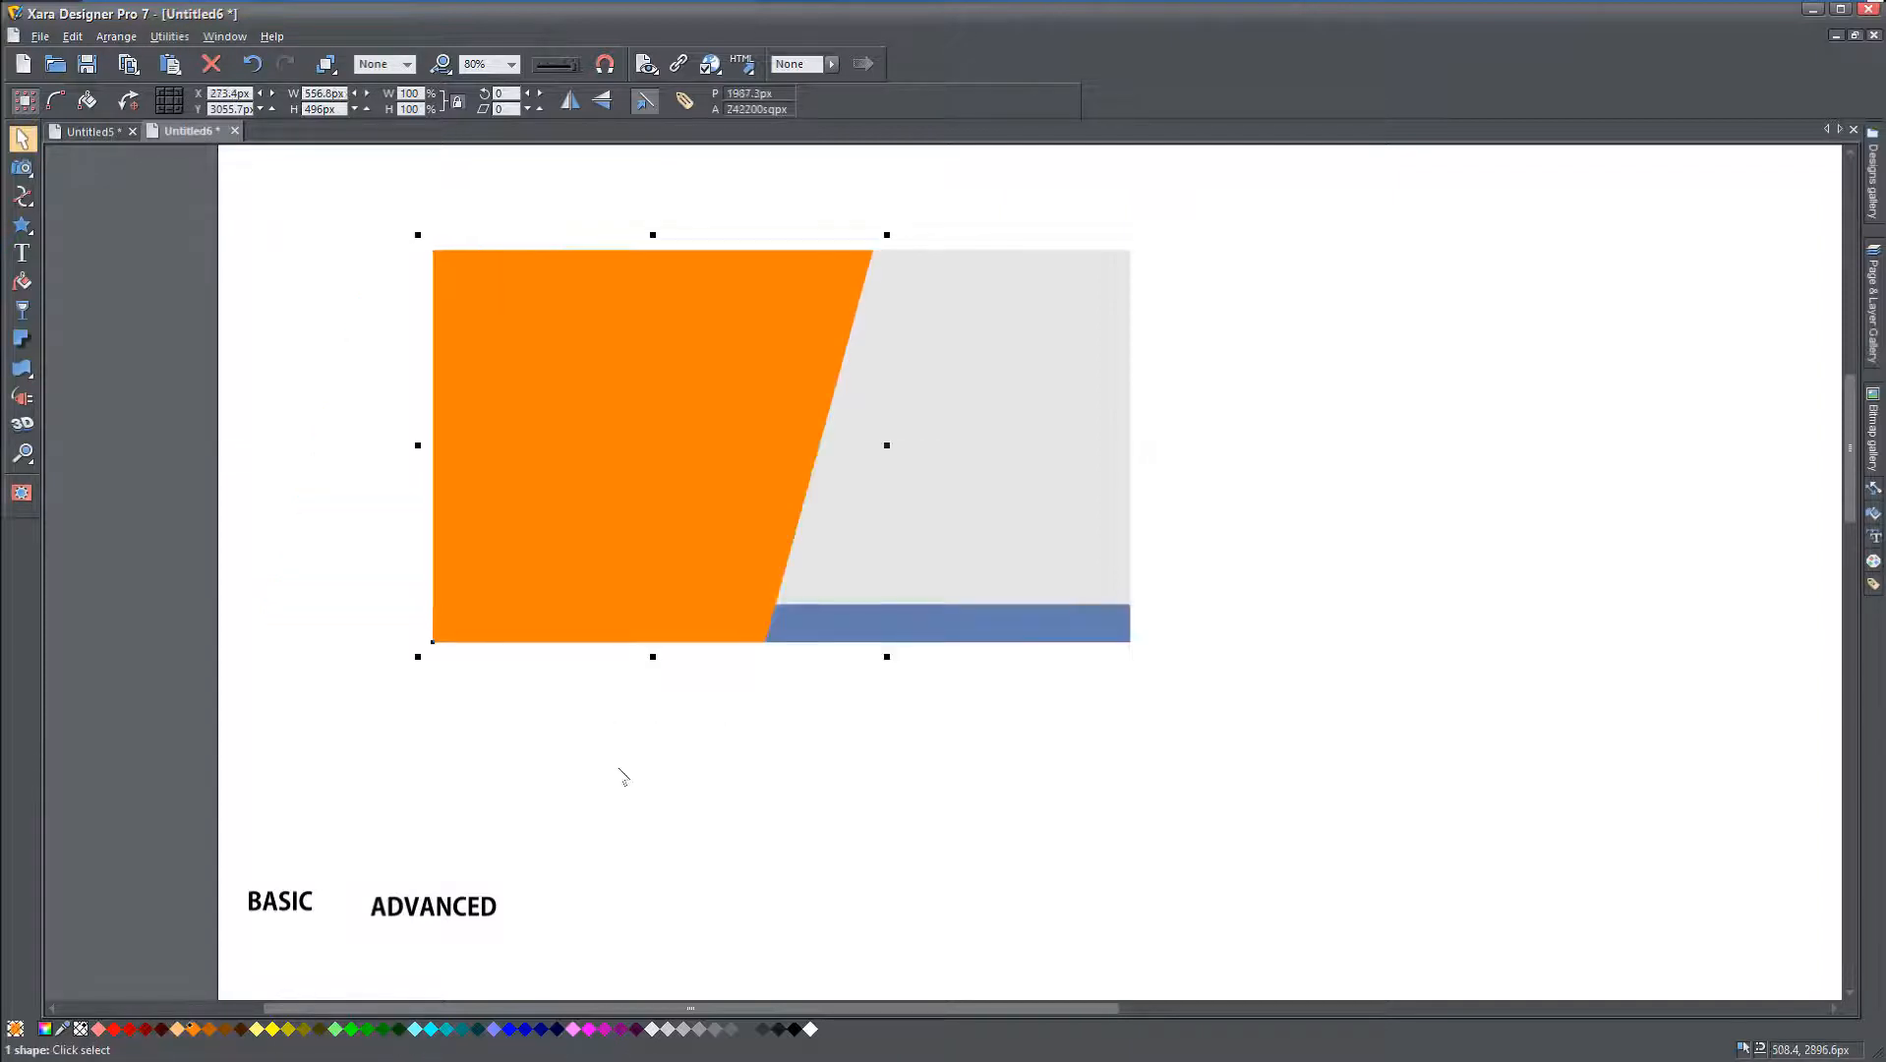
left_click(793, 793)
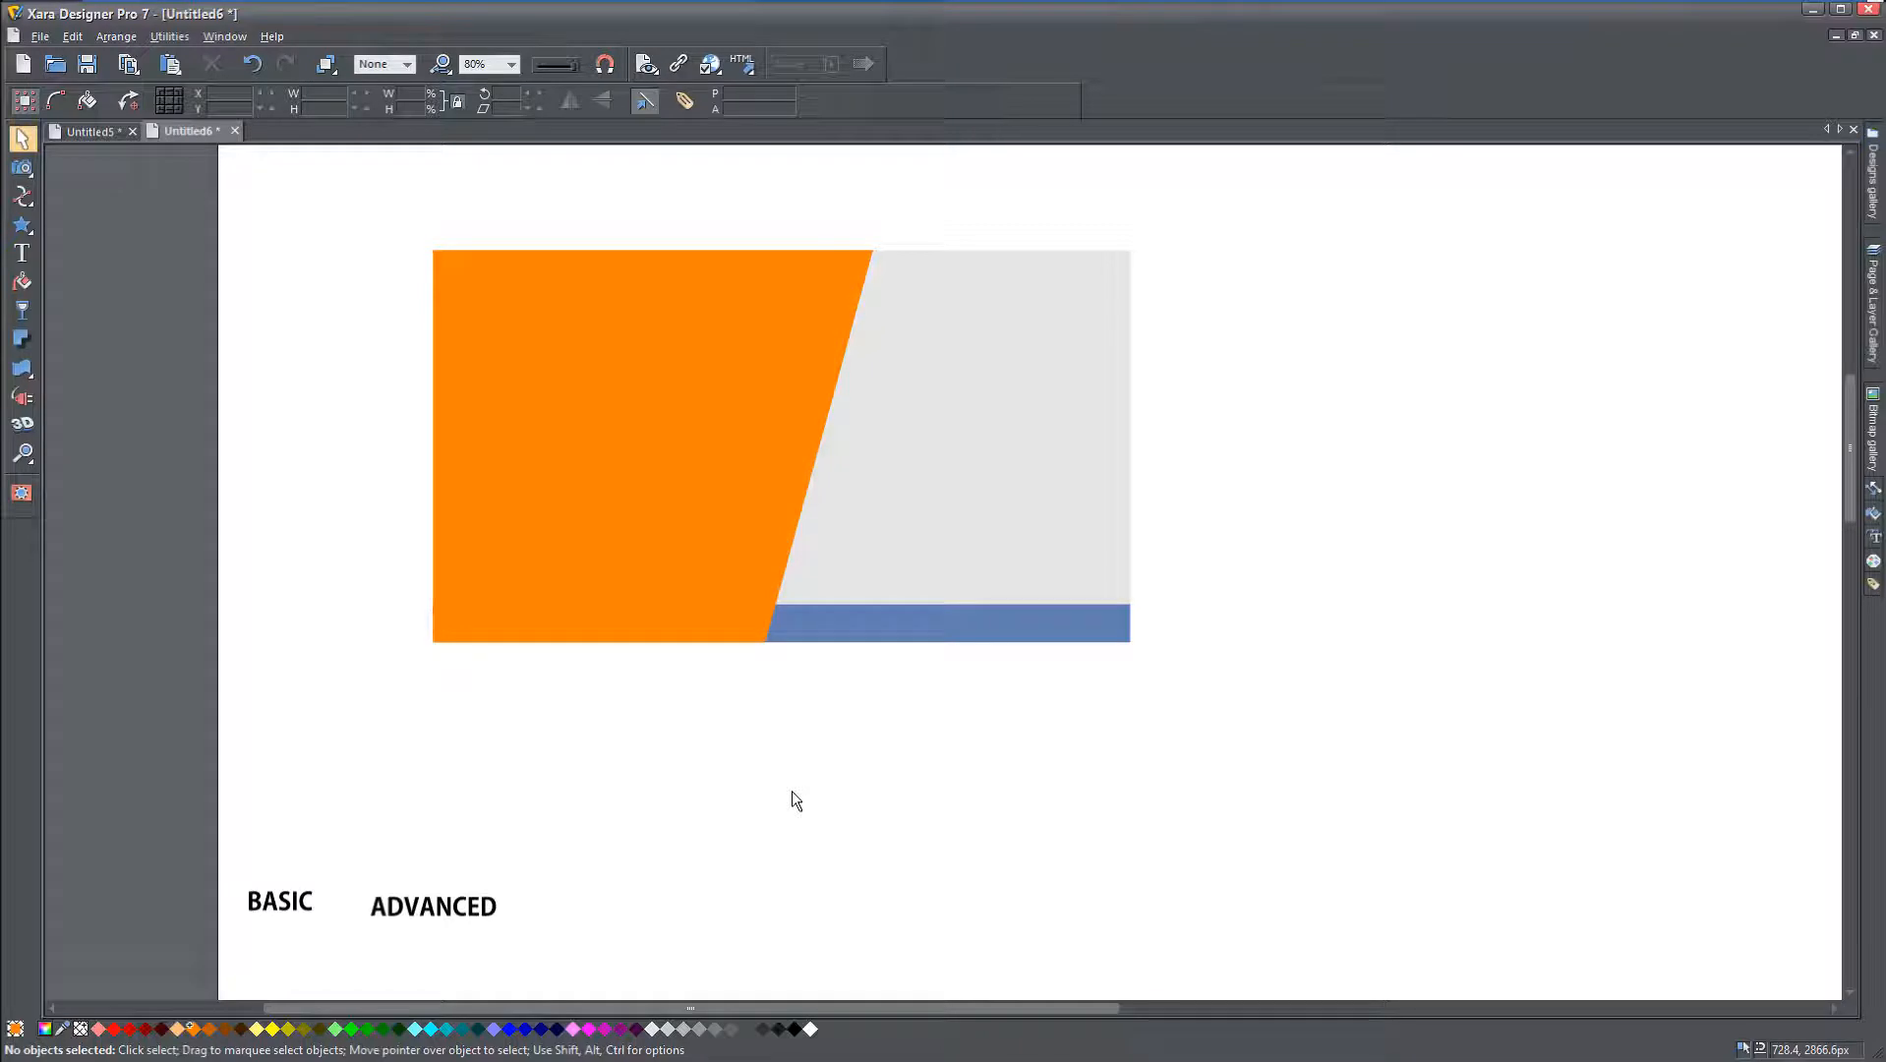
Step: Send the orange shape backward until it sits behind the strip, level boxes and label but in front of the grey rectangle
left_click(708, 368)
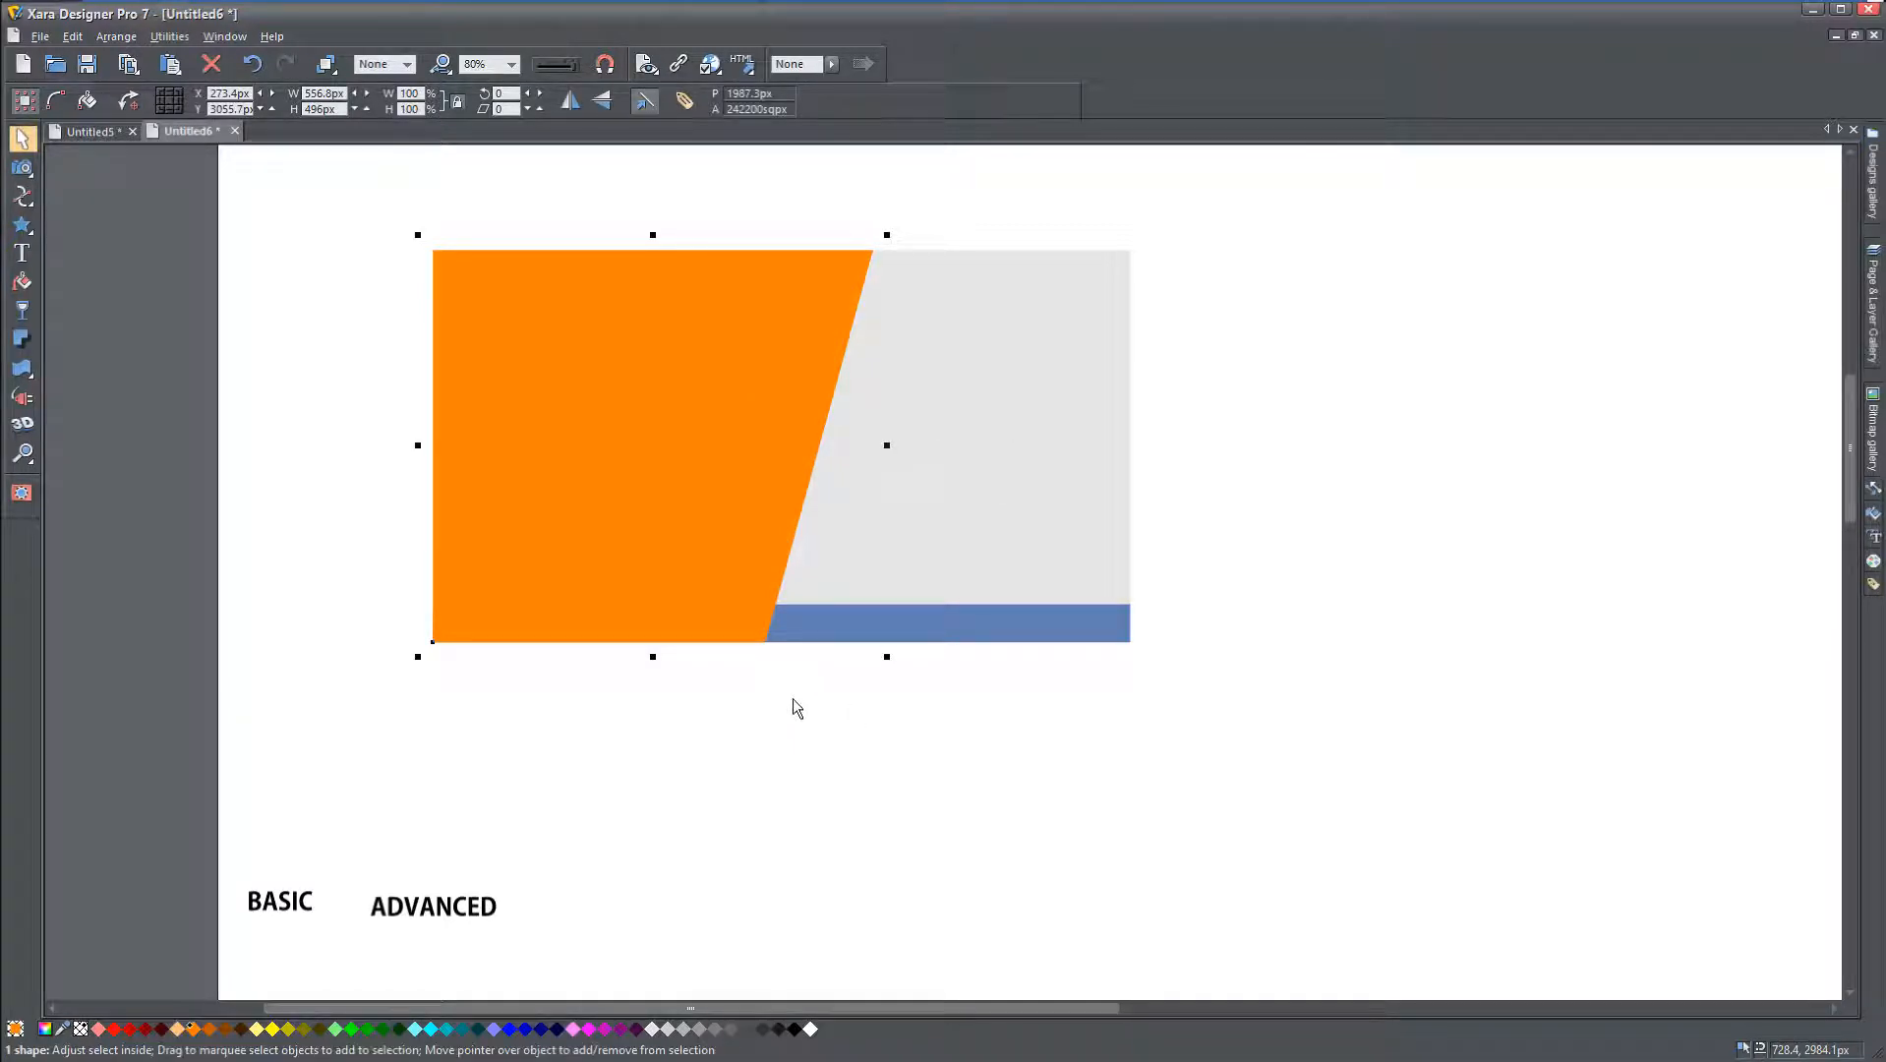
key("ctrl+shift+b")
key("ctrl+shift+b")
key("ctrl+shift+b")
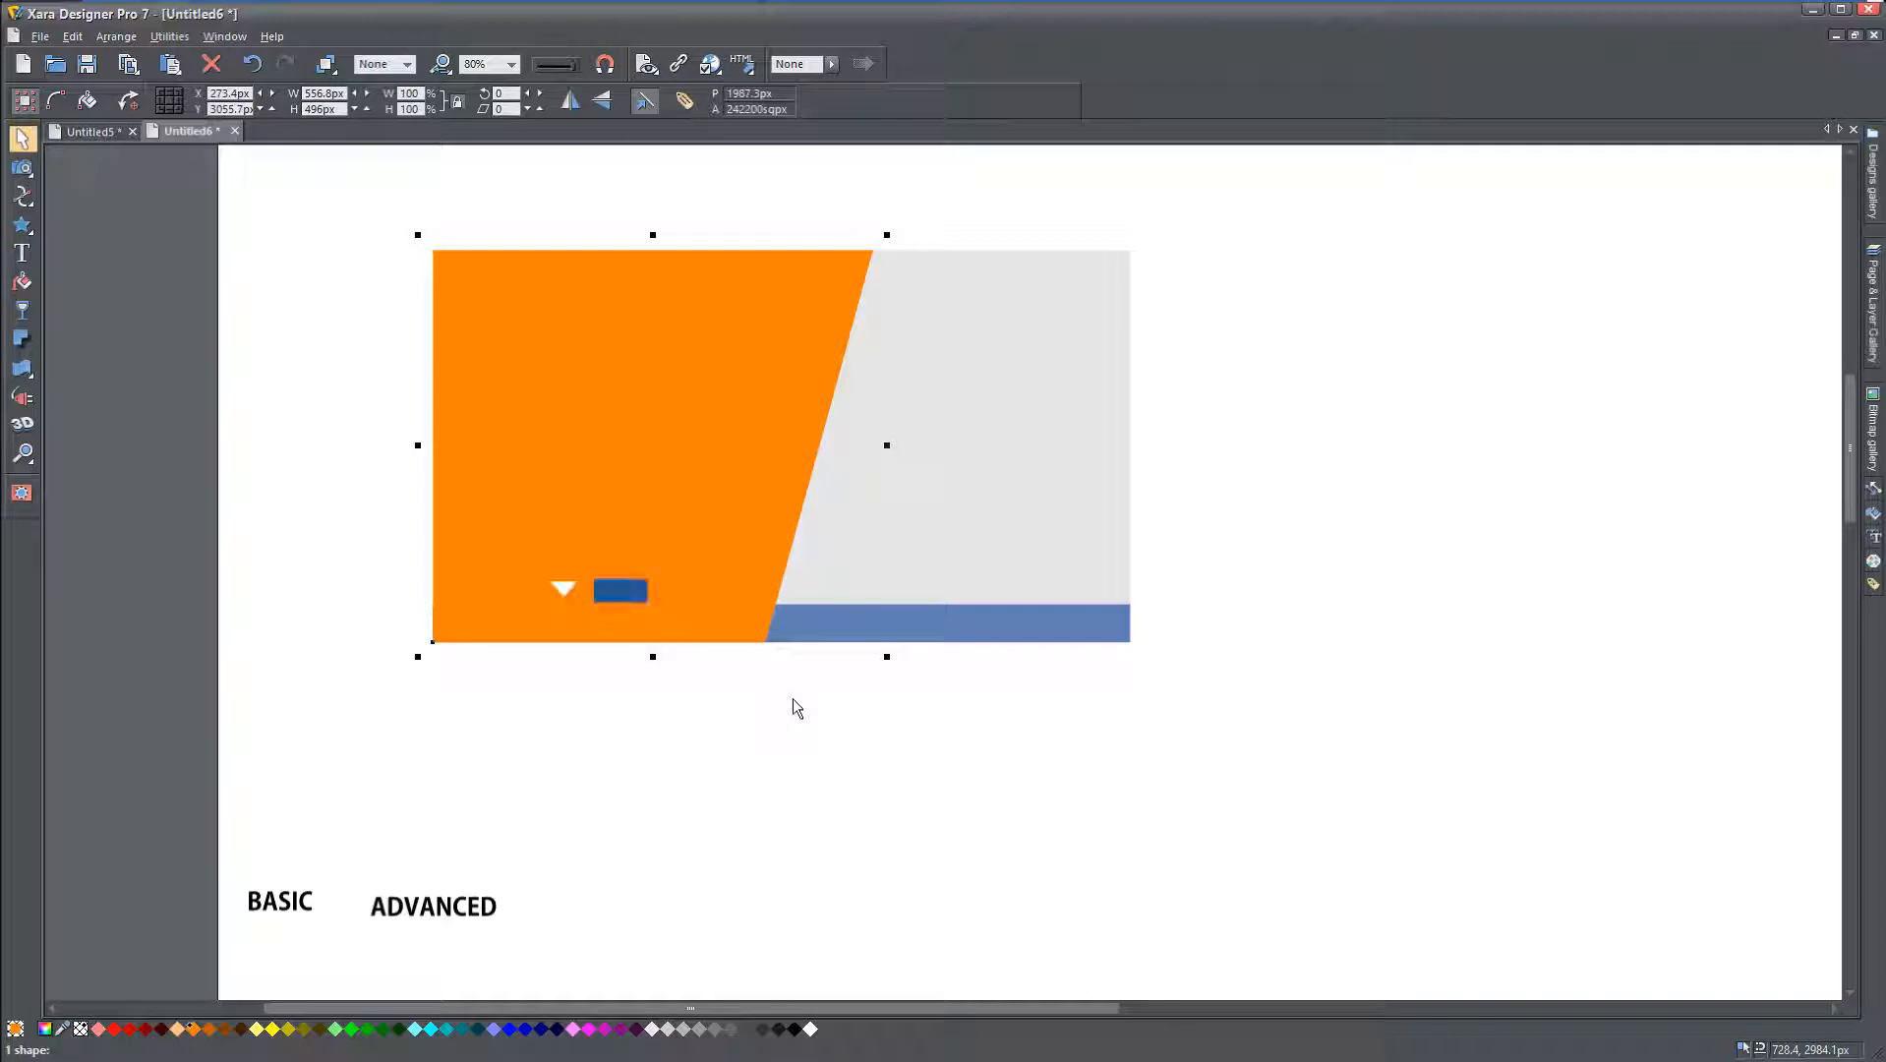
key("ctrl+shift+b")
key("ctrl+shift+b")
key("ctrl+shift+b")
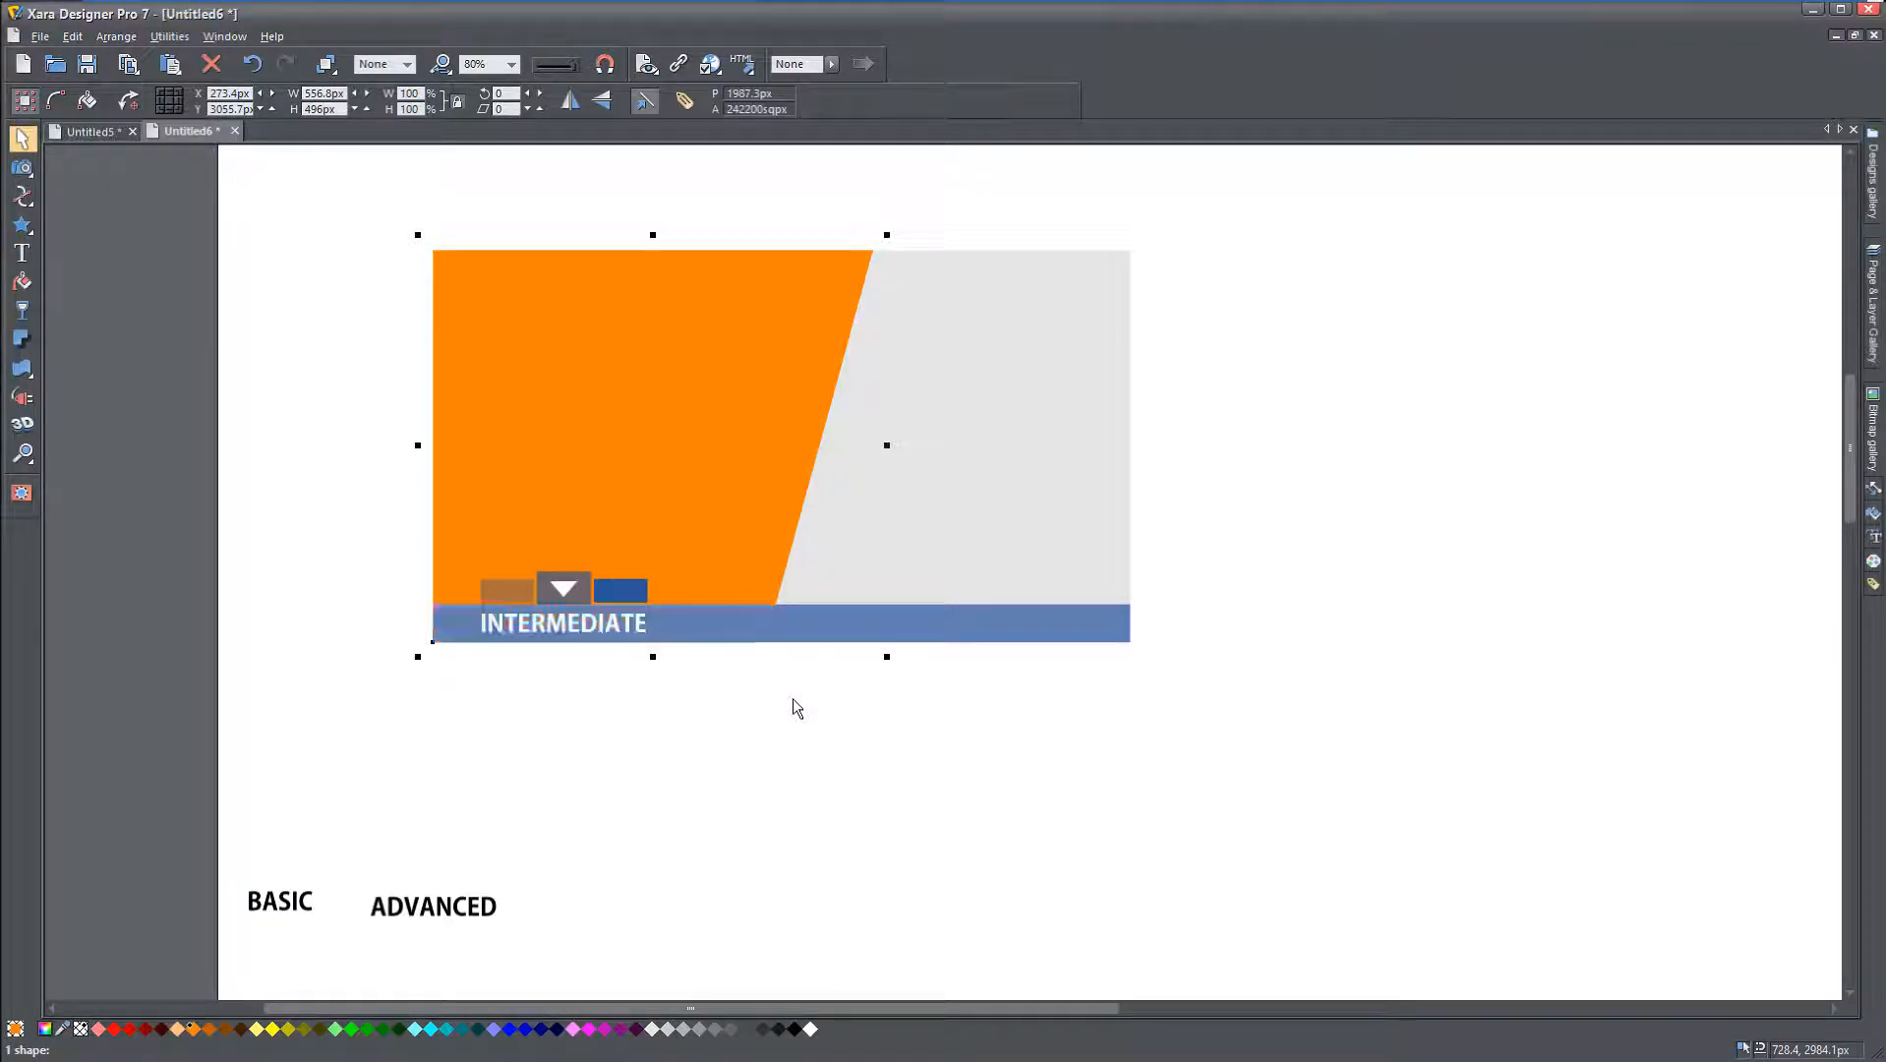
key("ctrl+shift+b")
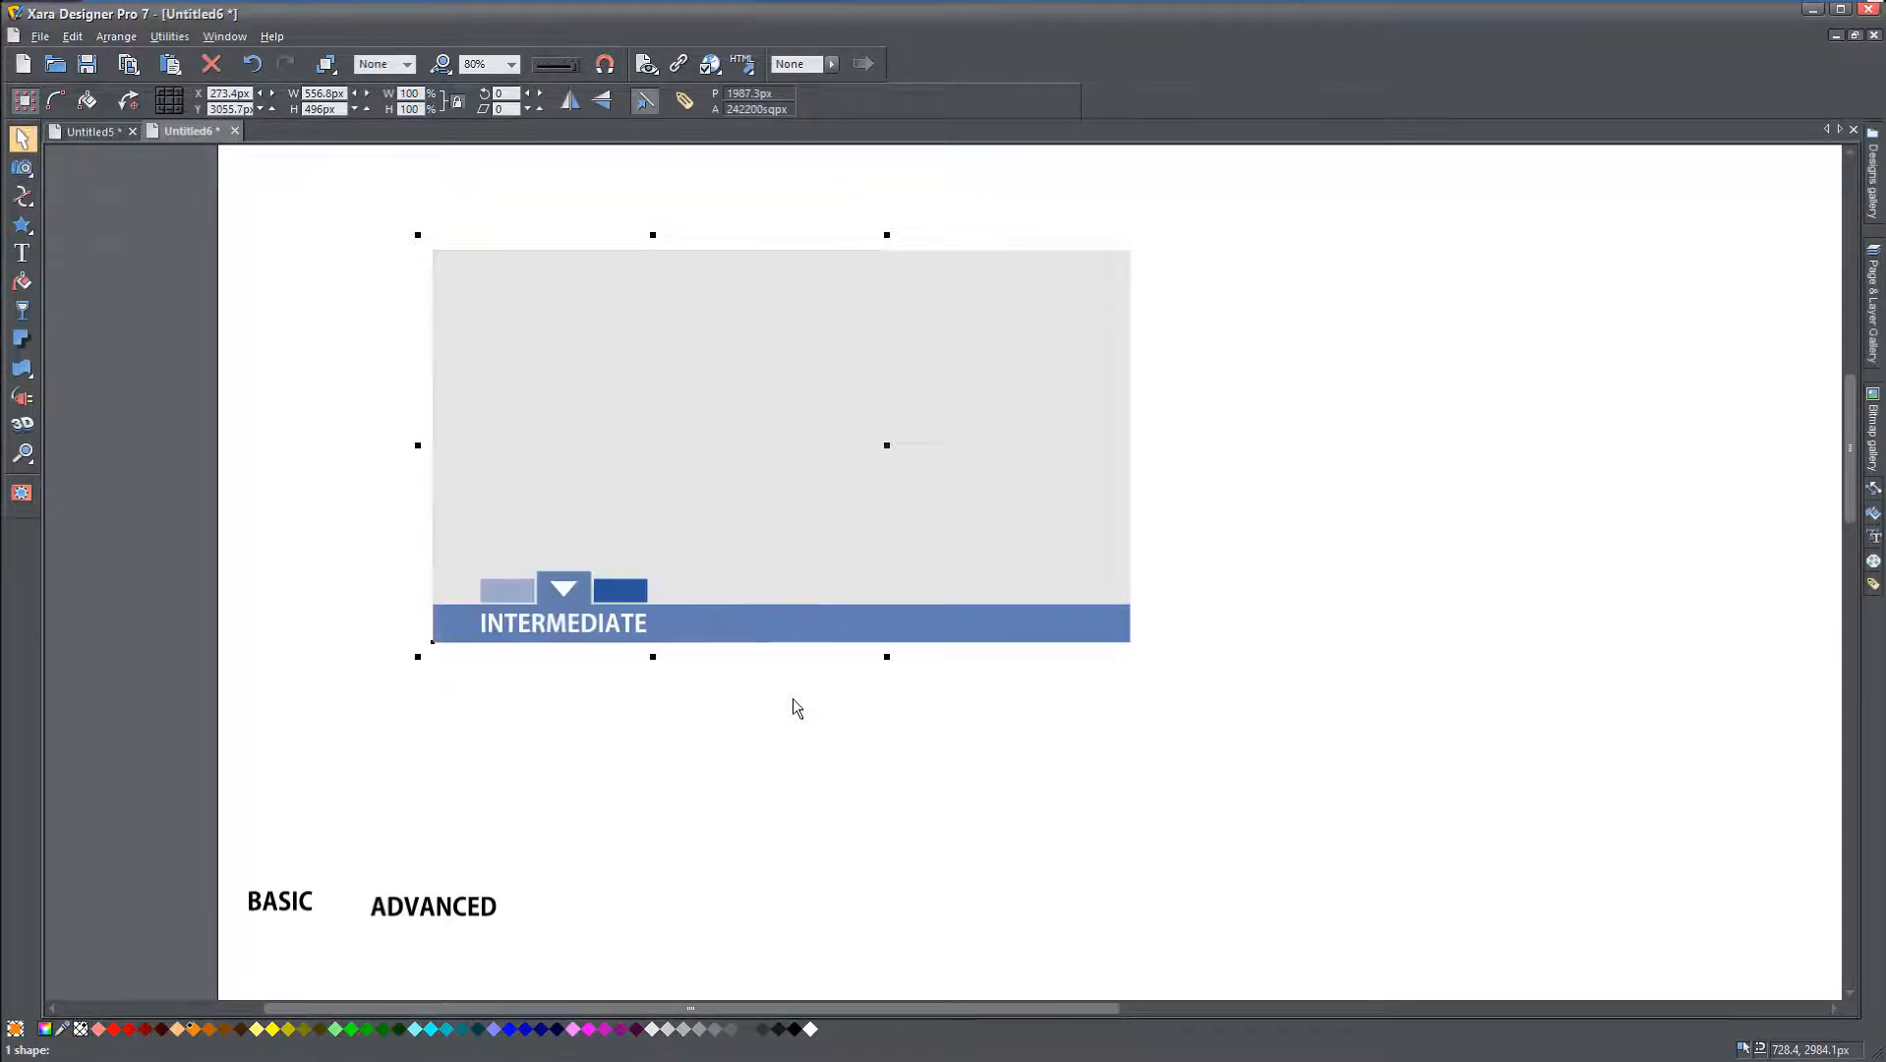
key("ctrl+shift+f")
left_click(793, 699)
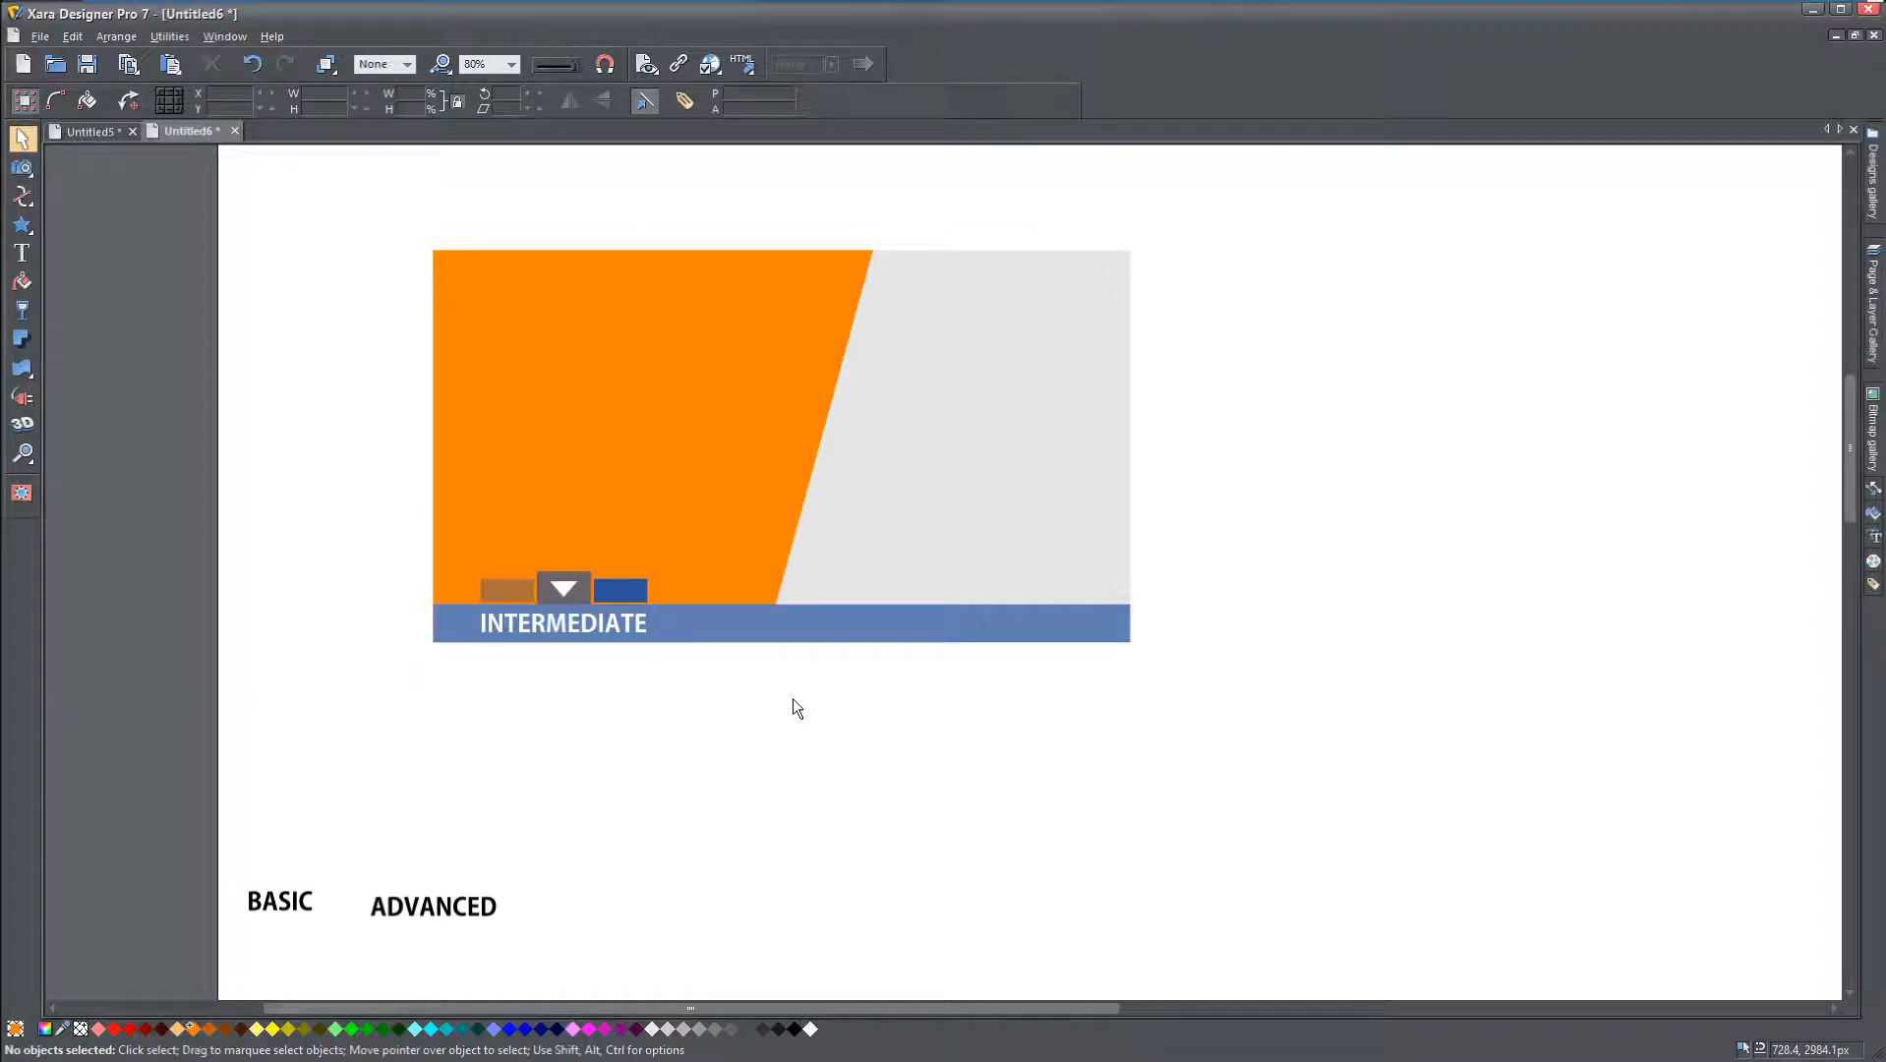
Step: Shorten the orange shape from its lower edge to about 400 px high, clearing the area around the level boxes
scroll(565, 530, "up", 2)
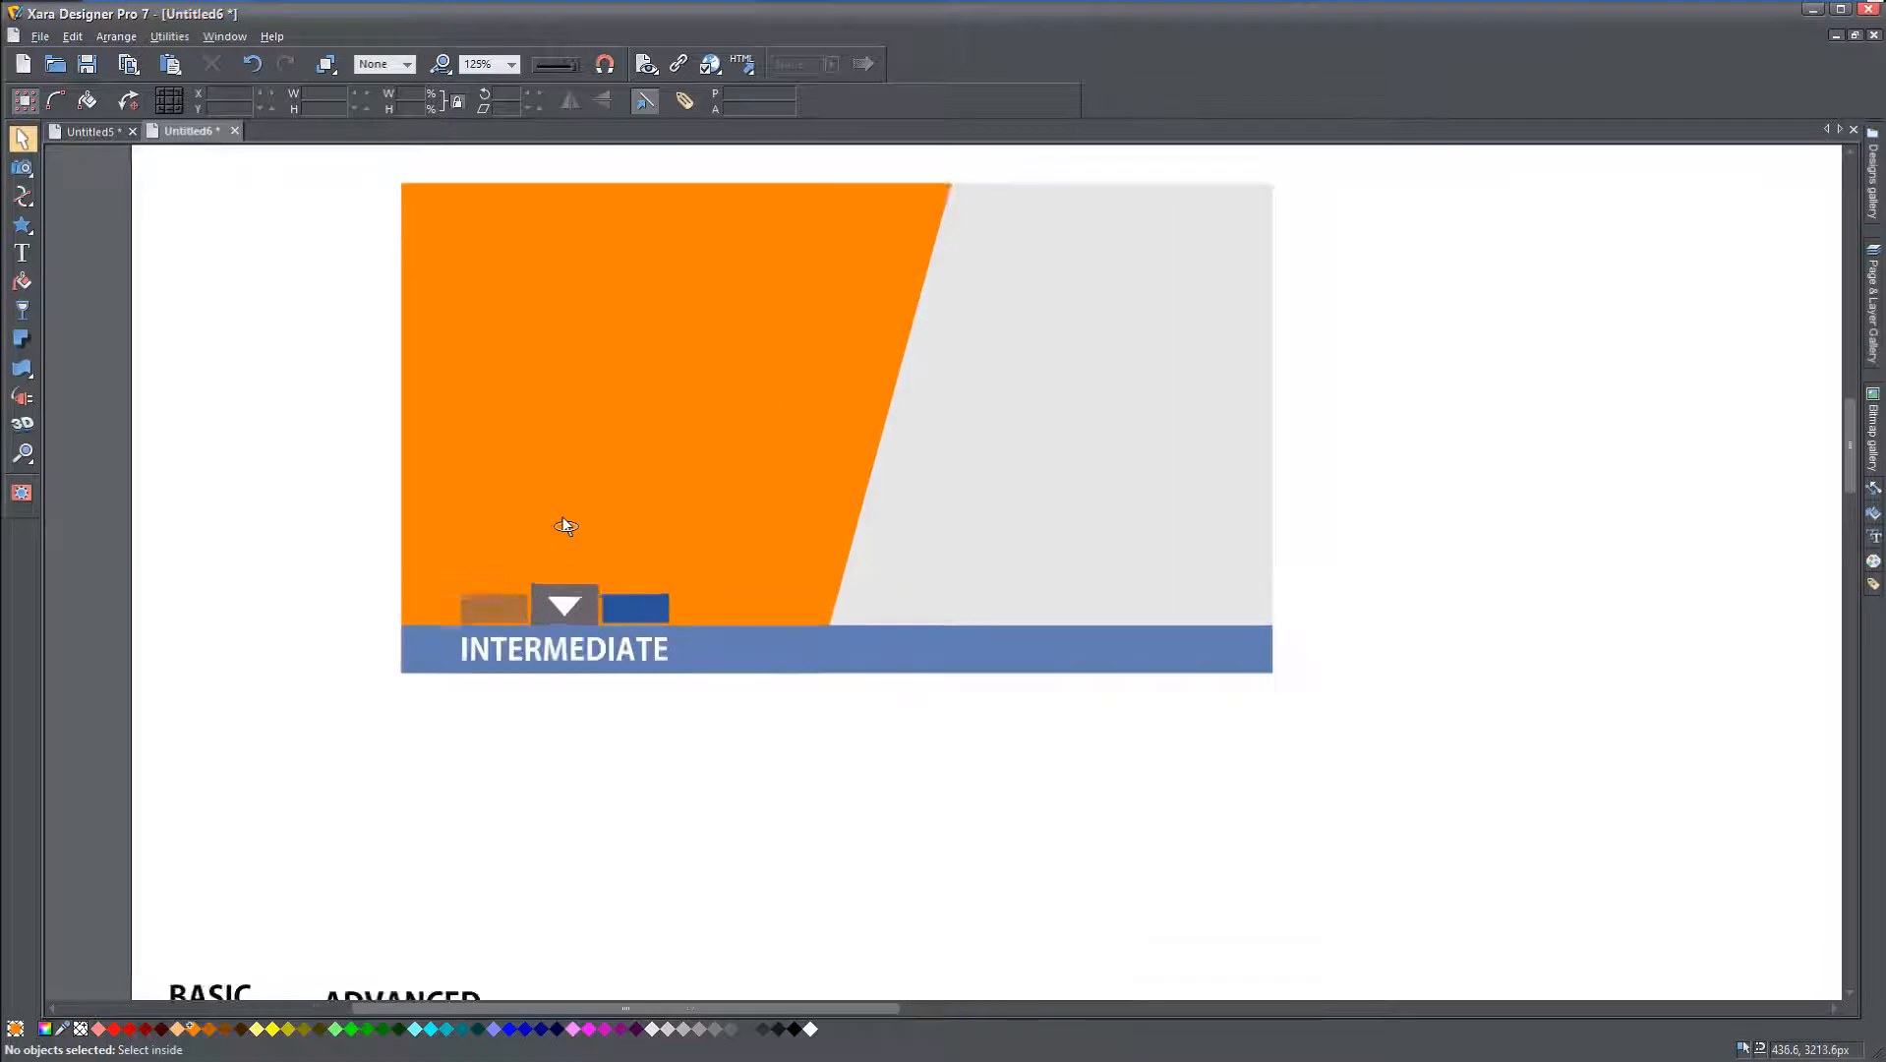
left_click_drag(584, 518, 573, 688)
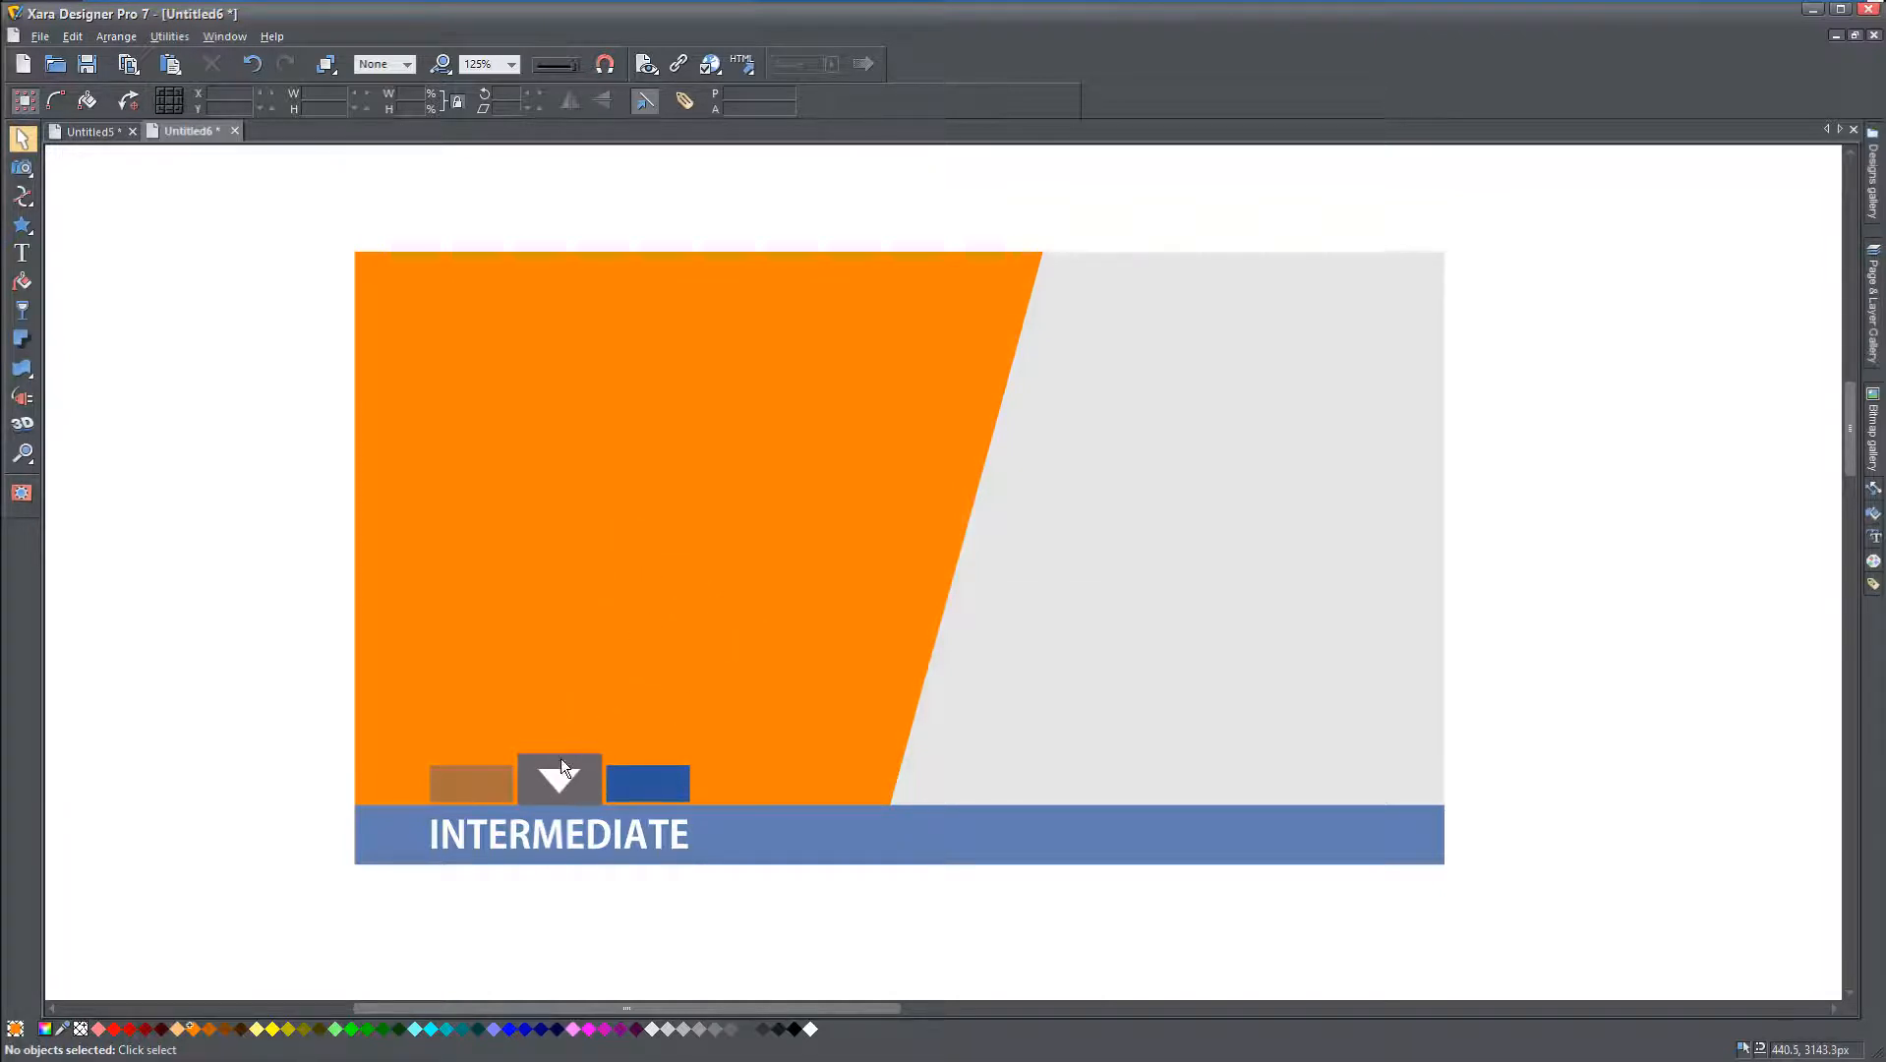
left_click(727, 642)
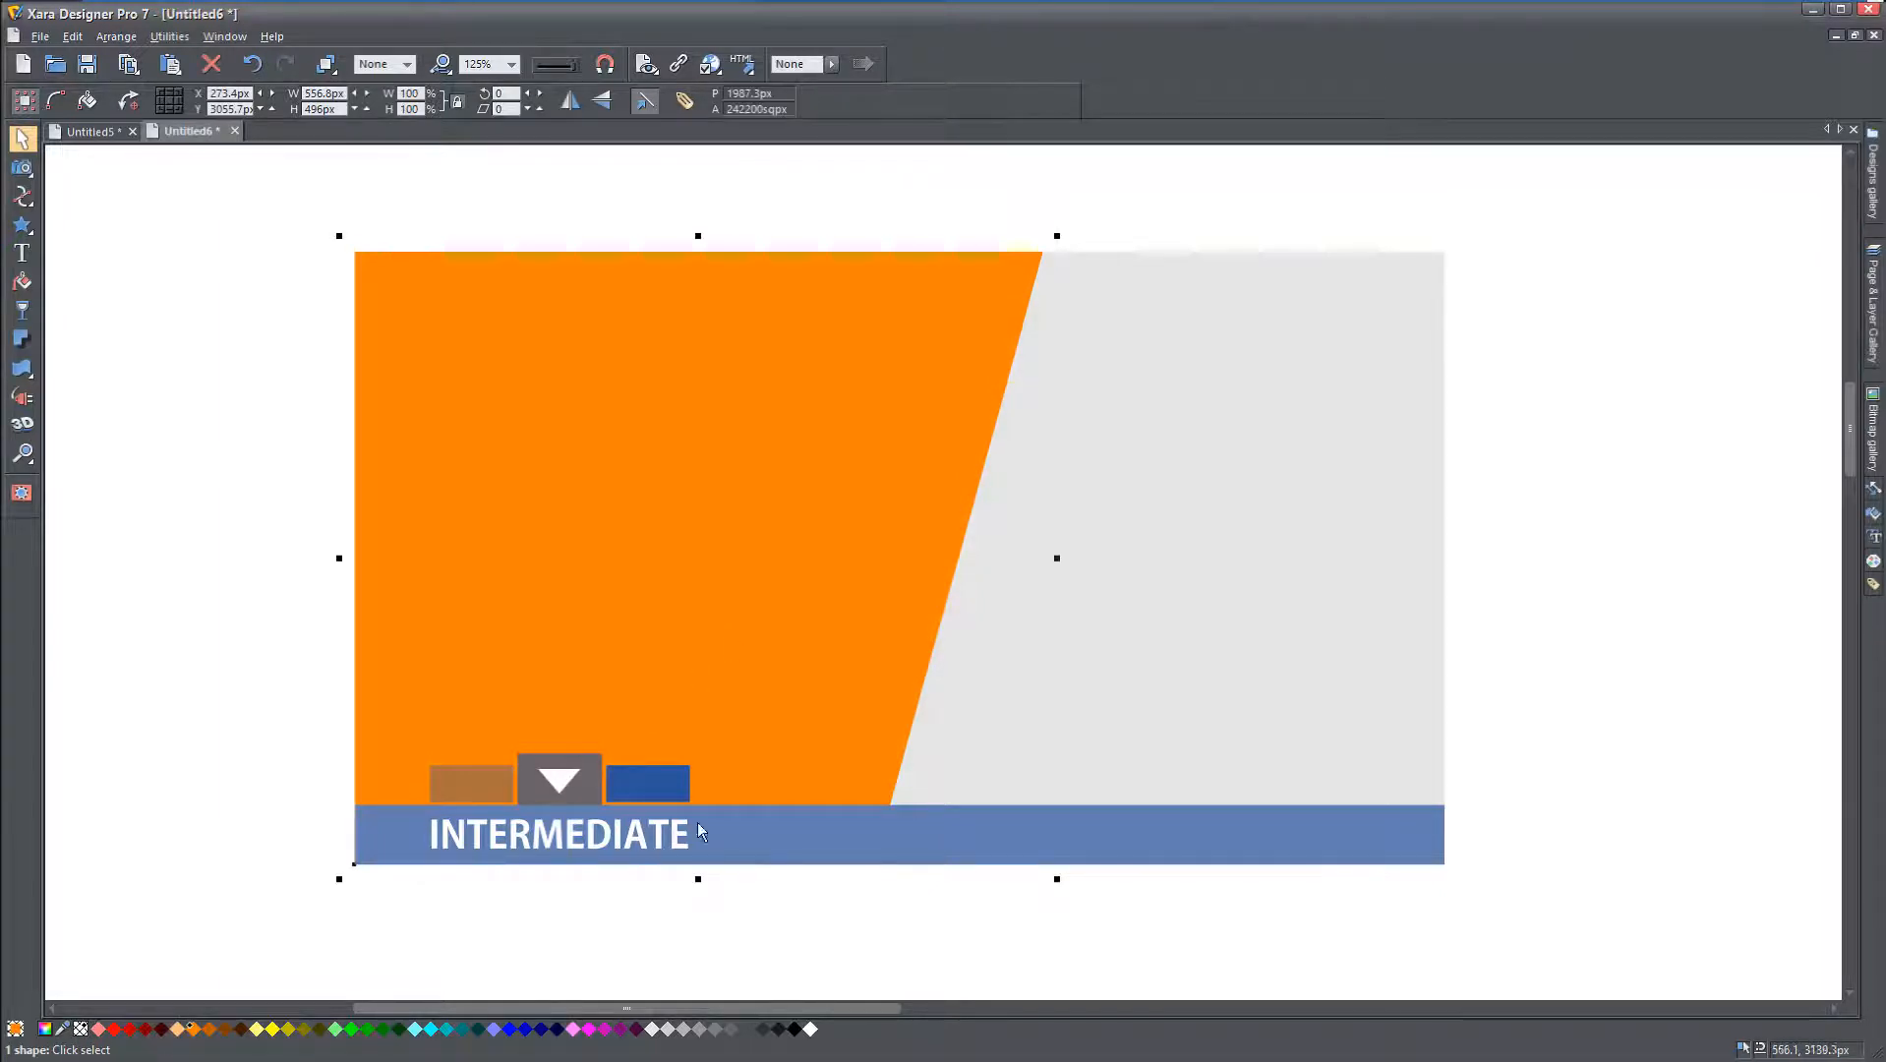
left_click_drag(698, 878, 706, 760)
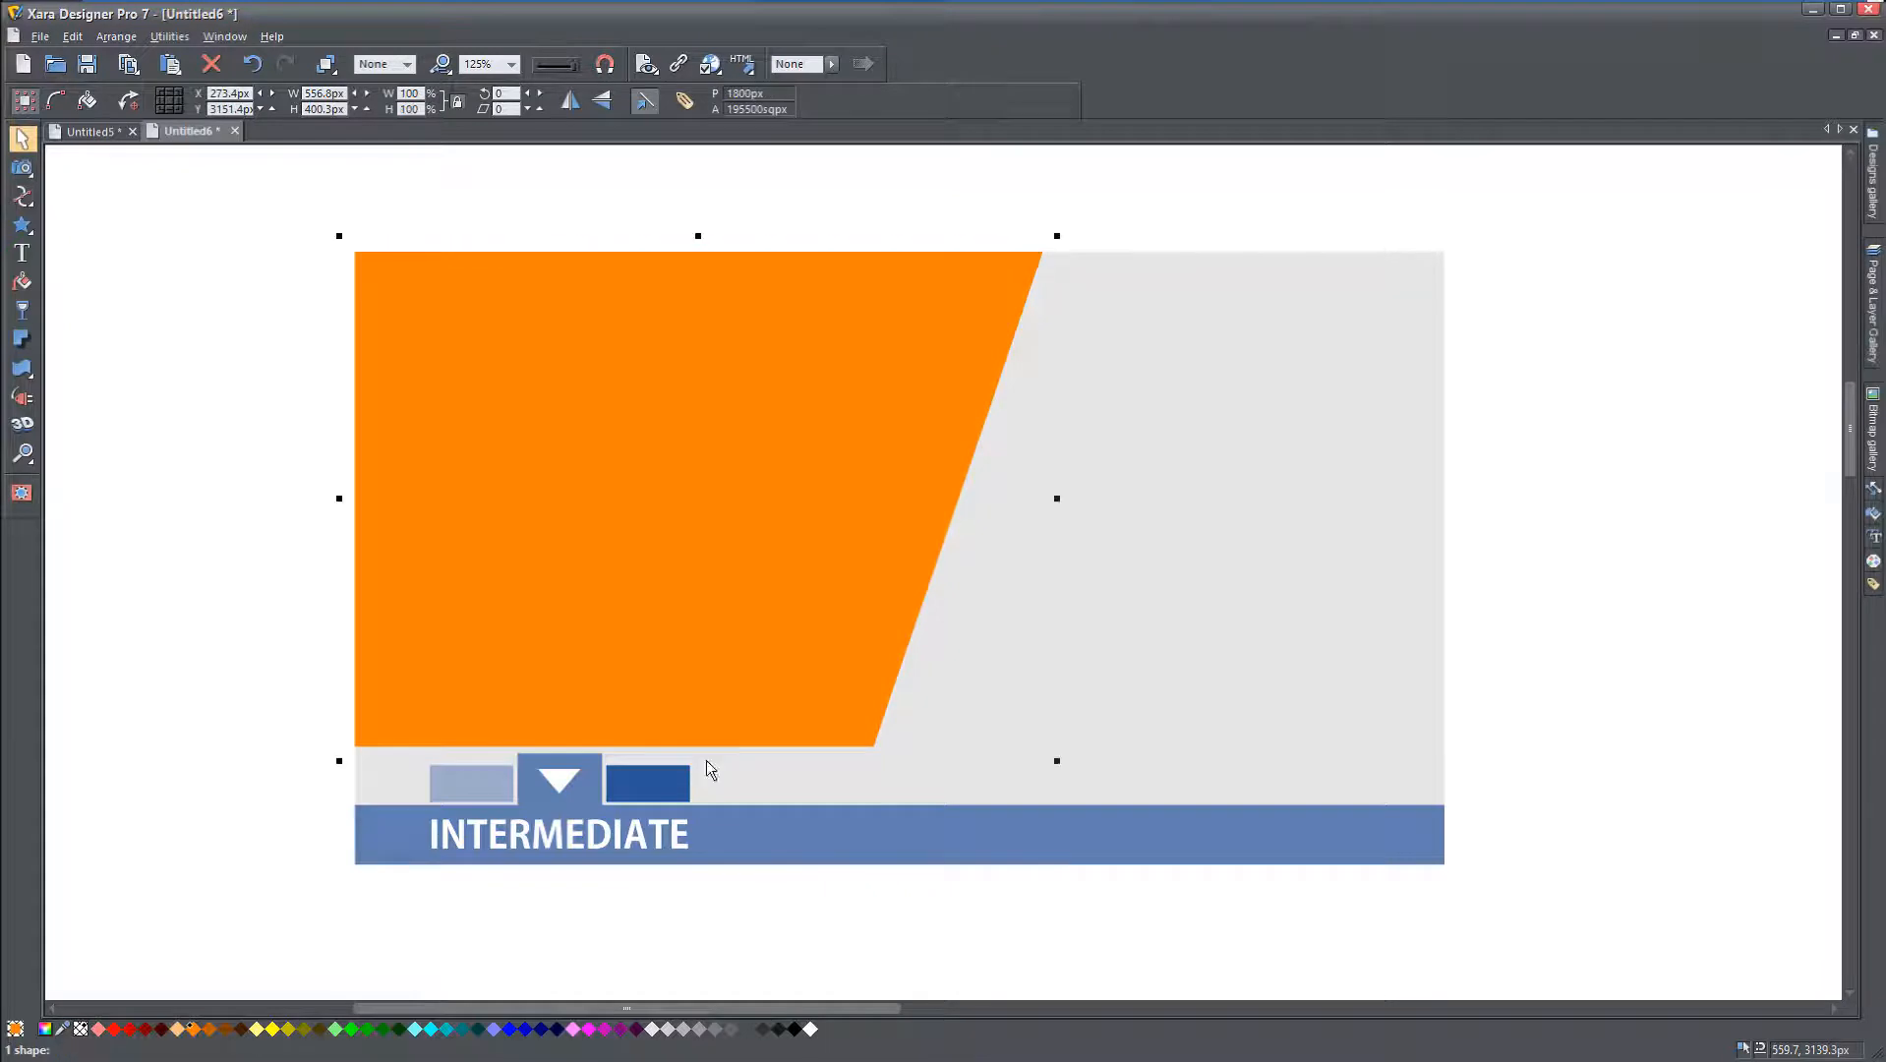
left_click(213, 686)
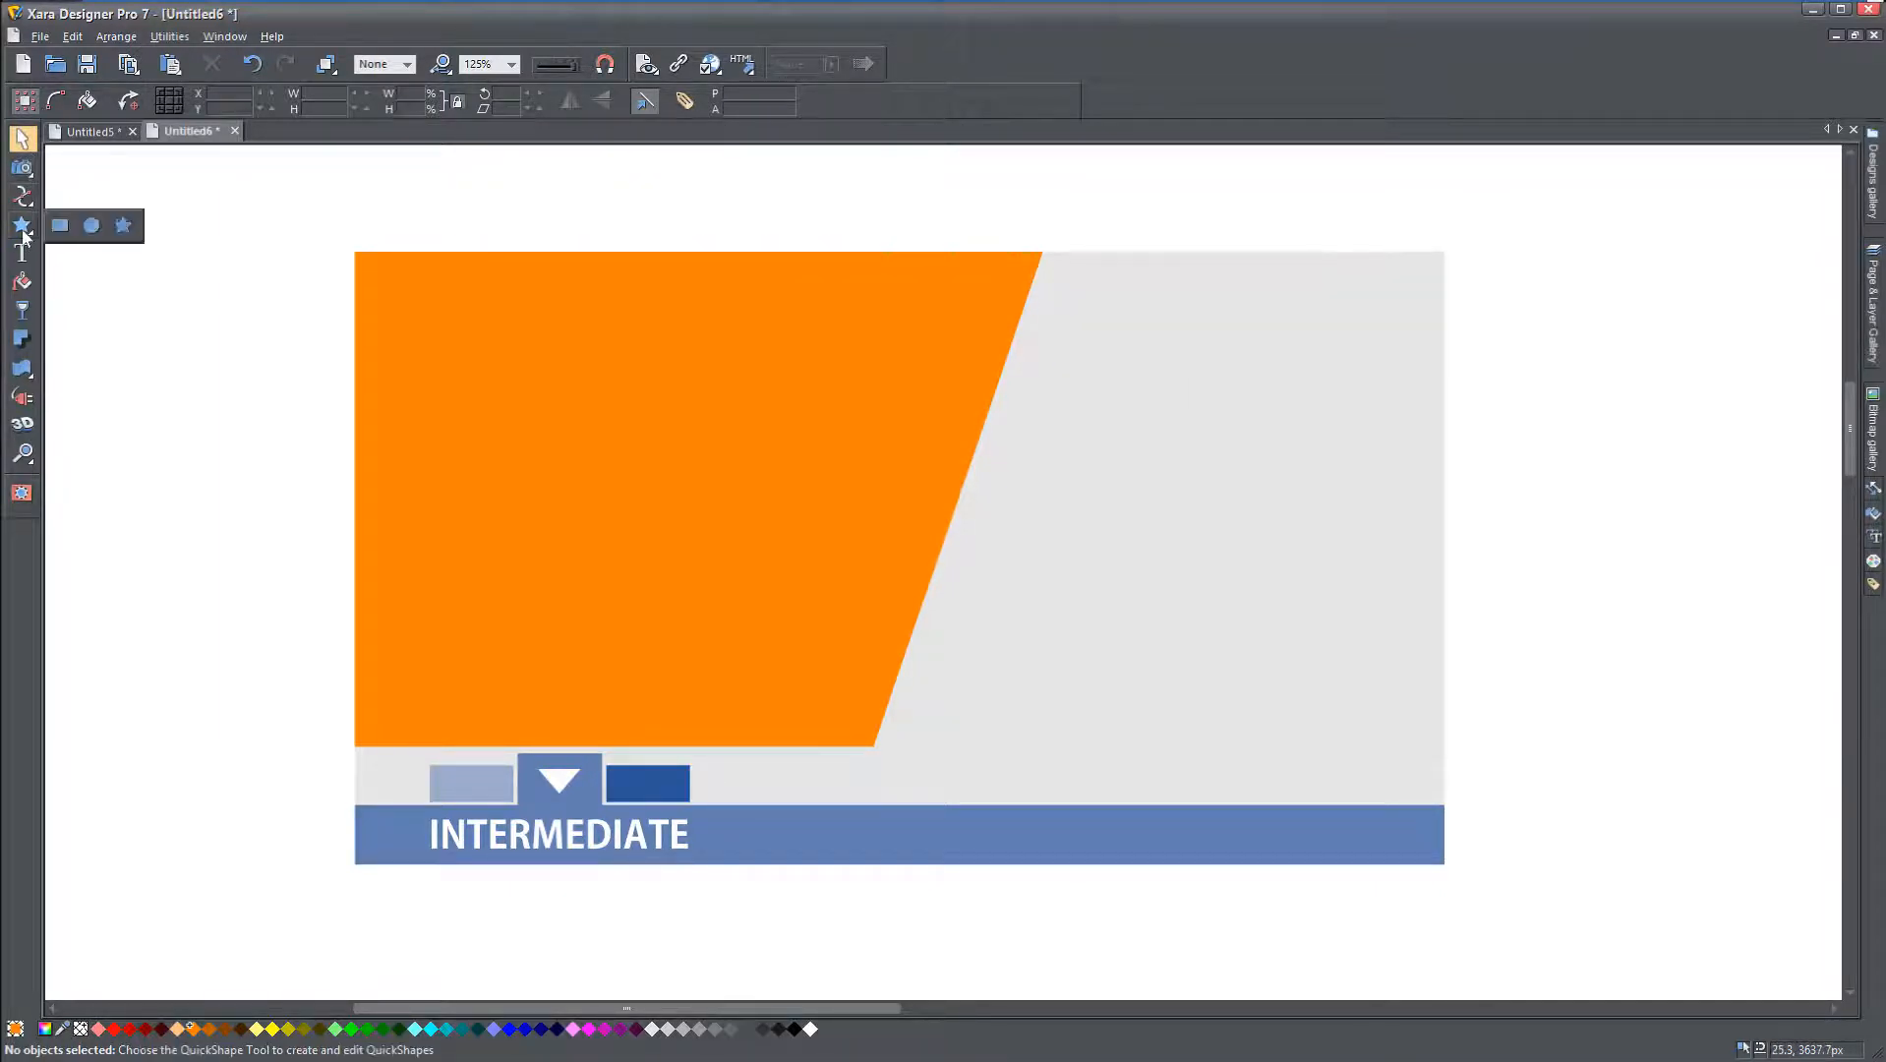
Step: Draw a white-filled rectangle about 215 by 84 px around the level boxes and the INTERMEDIATE label
left_click(59, 228)
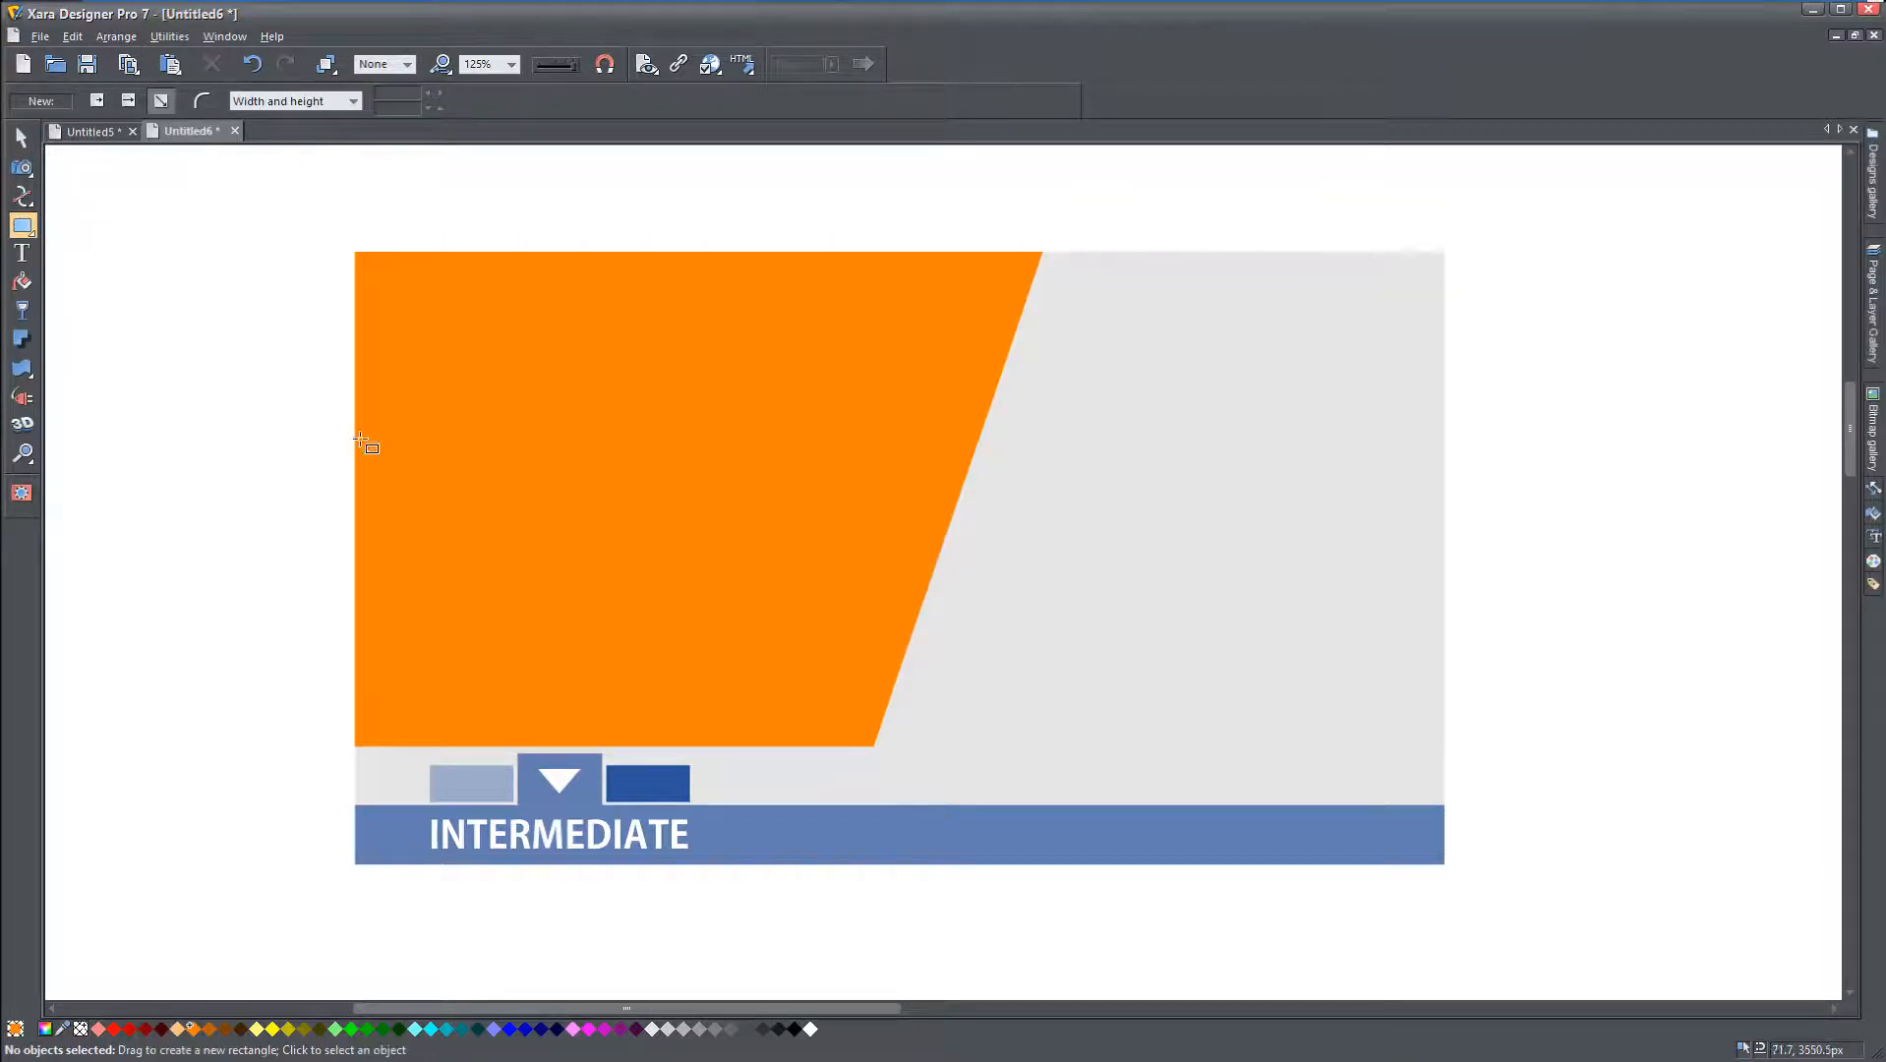
scroll(543, 832, "up", 4)
left_click_drag(495, 648, 763, 531)
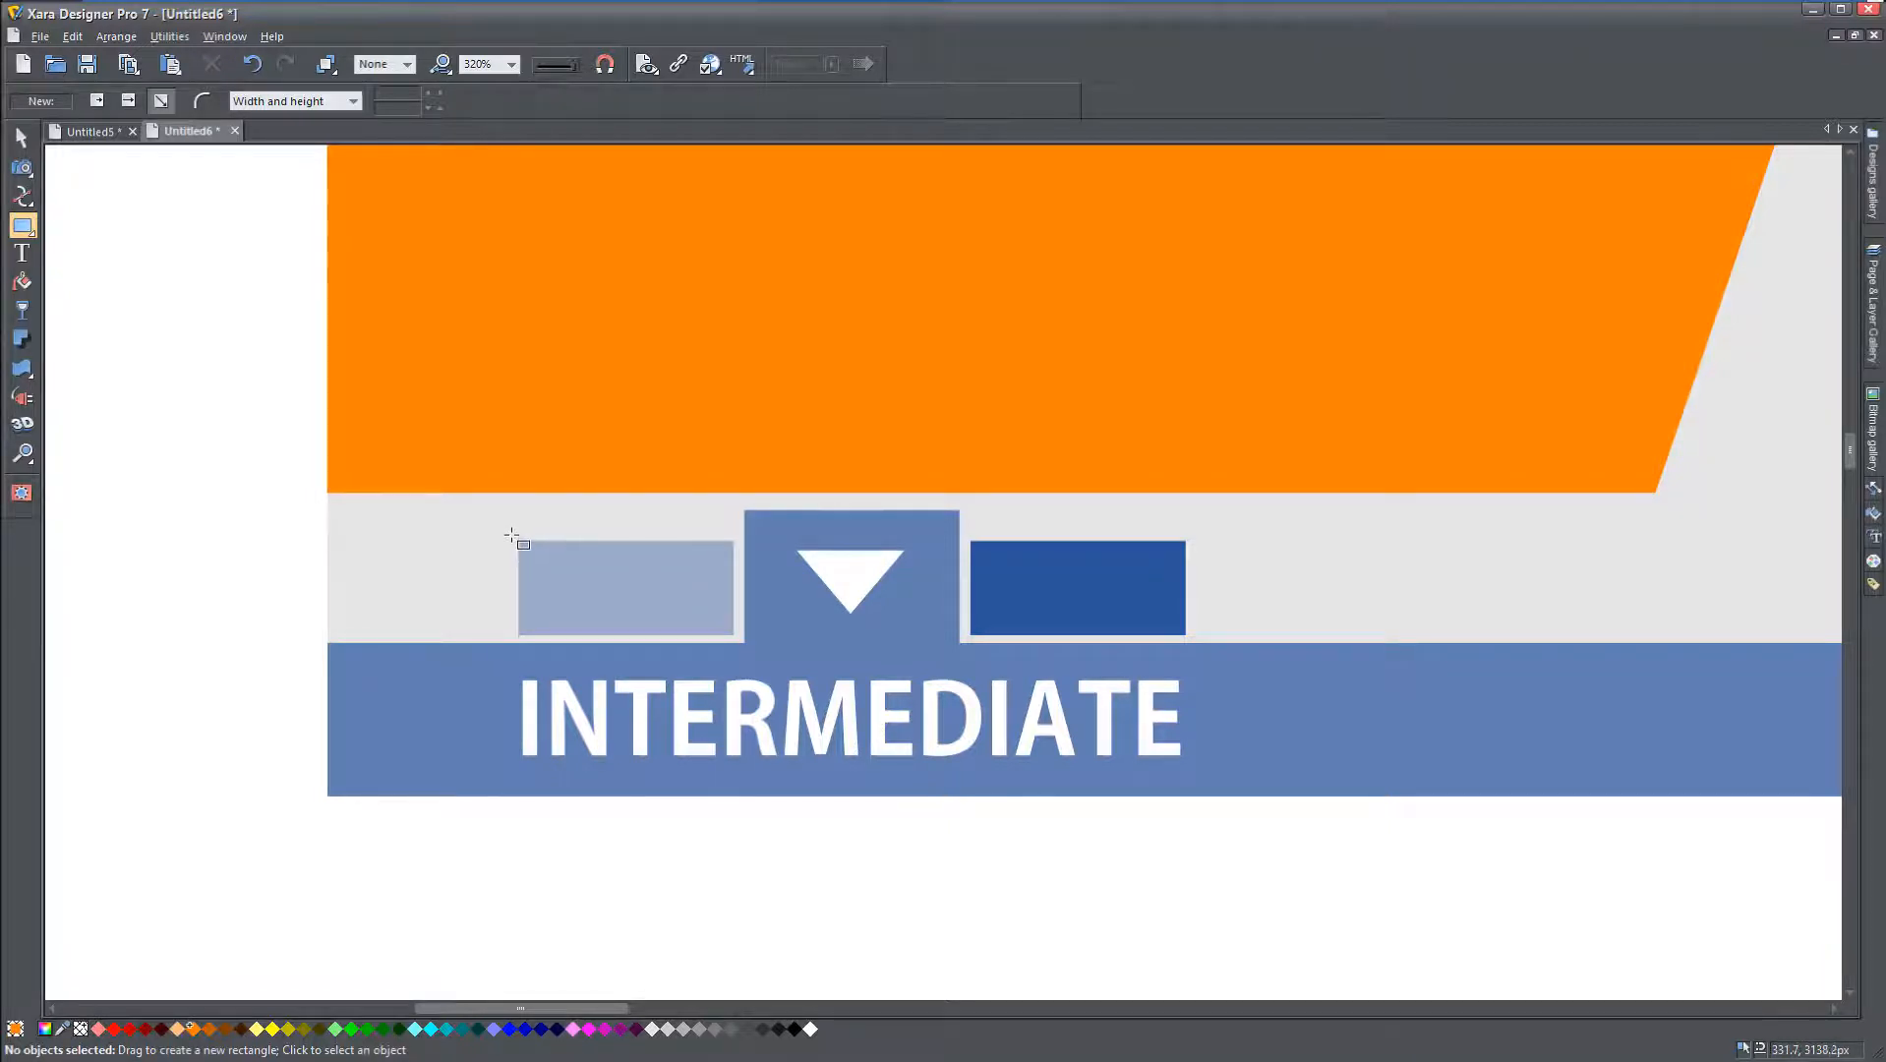
left_click_drag(512, 532, 1192, 797)
left_click(810, 1028)
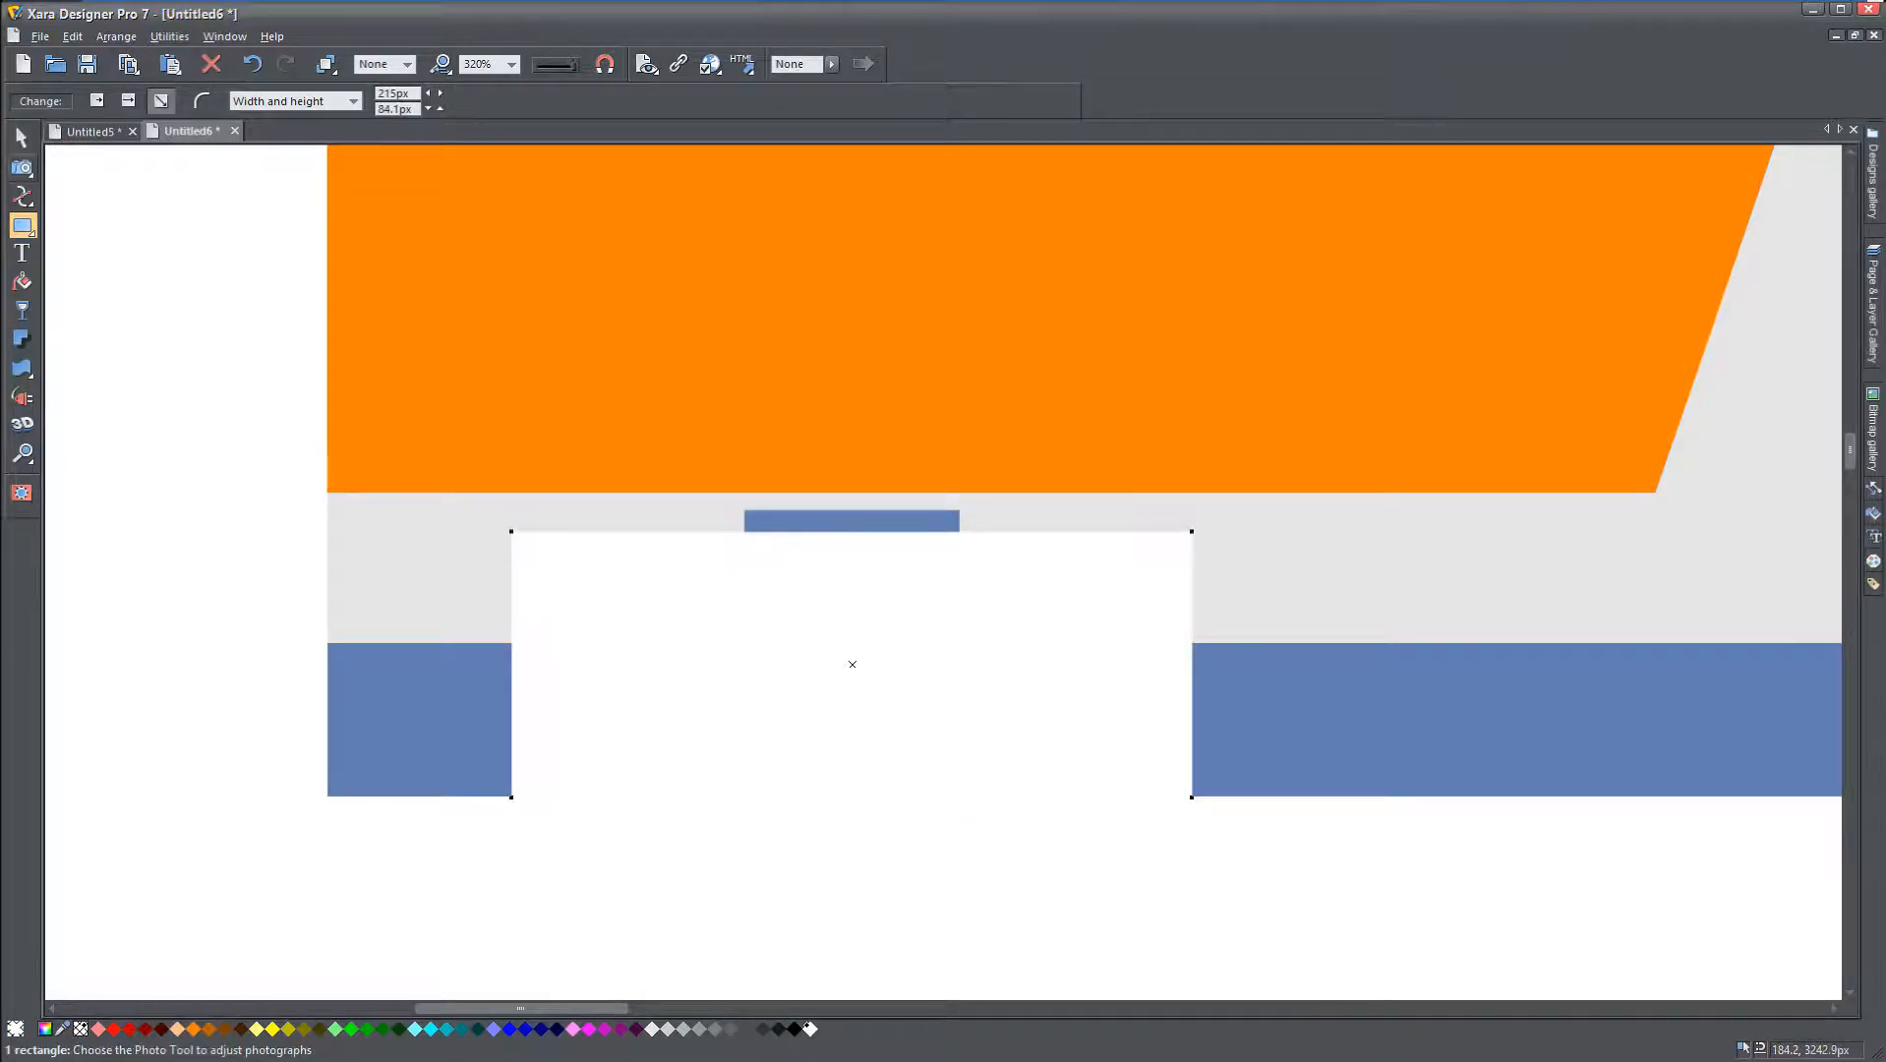
Step: Send the white rectangle backward until it lies behind the level boxes, blue strip and label
left_click(21, 142)
key("ctrl+shift+b")
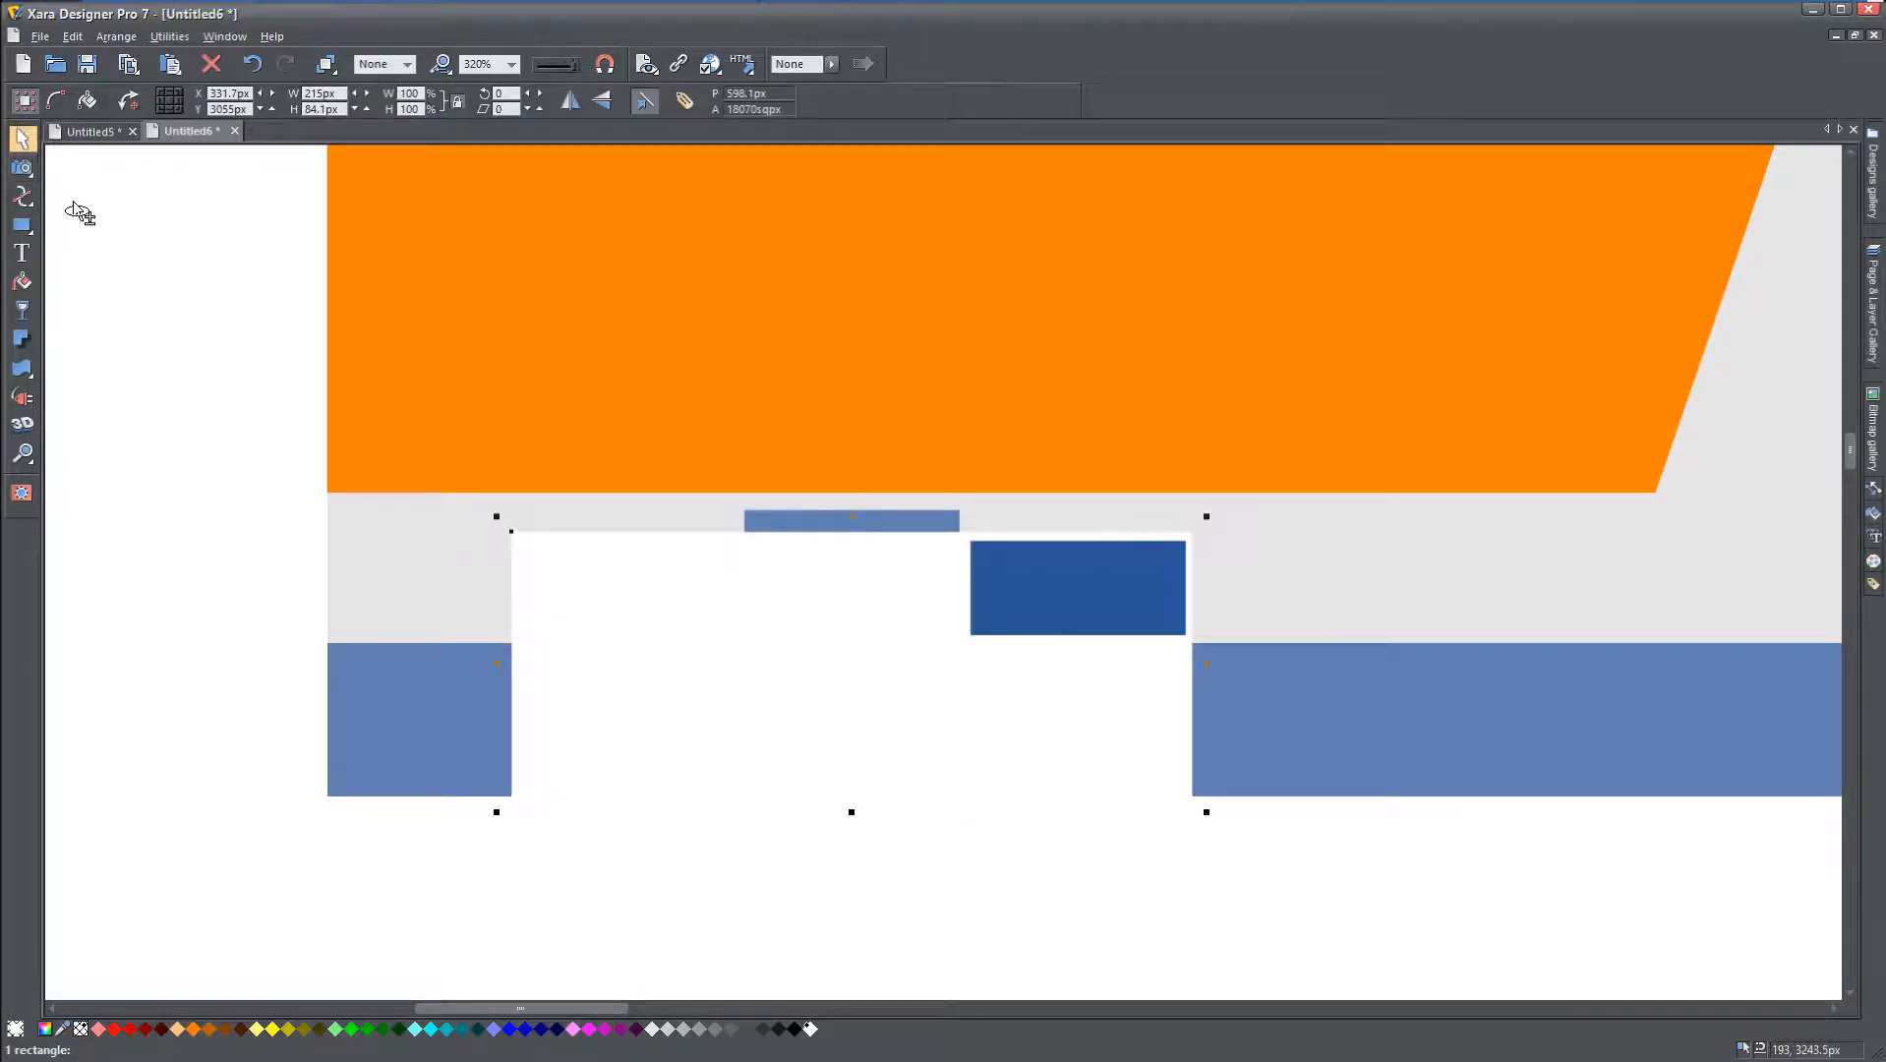
key("ctrl+shift+b")
key("ctrl+shift+b")
key("ctrl+shift+b")
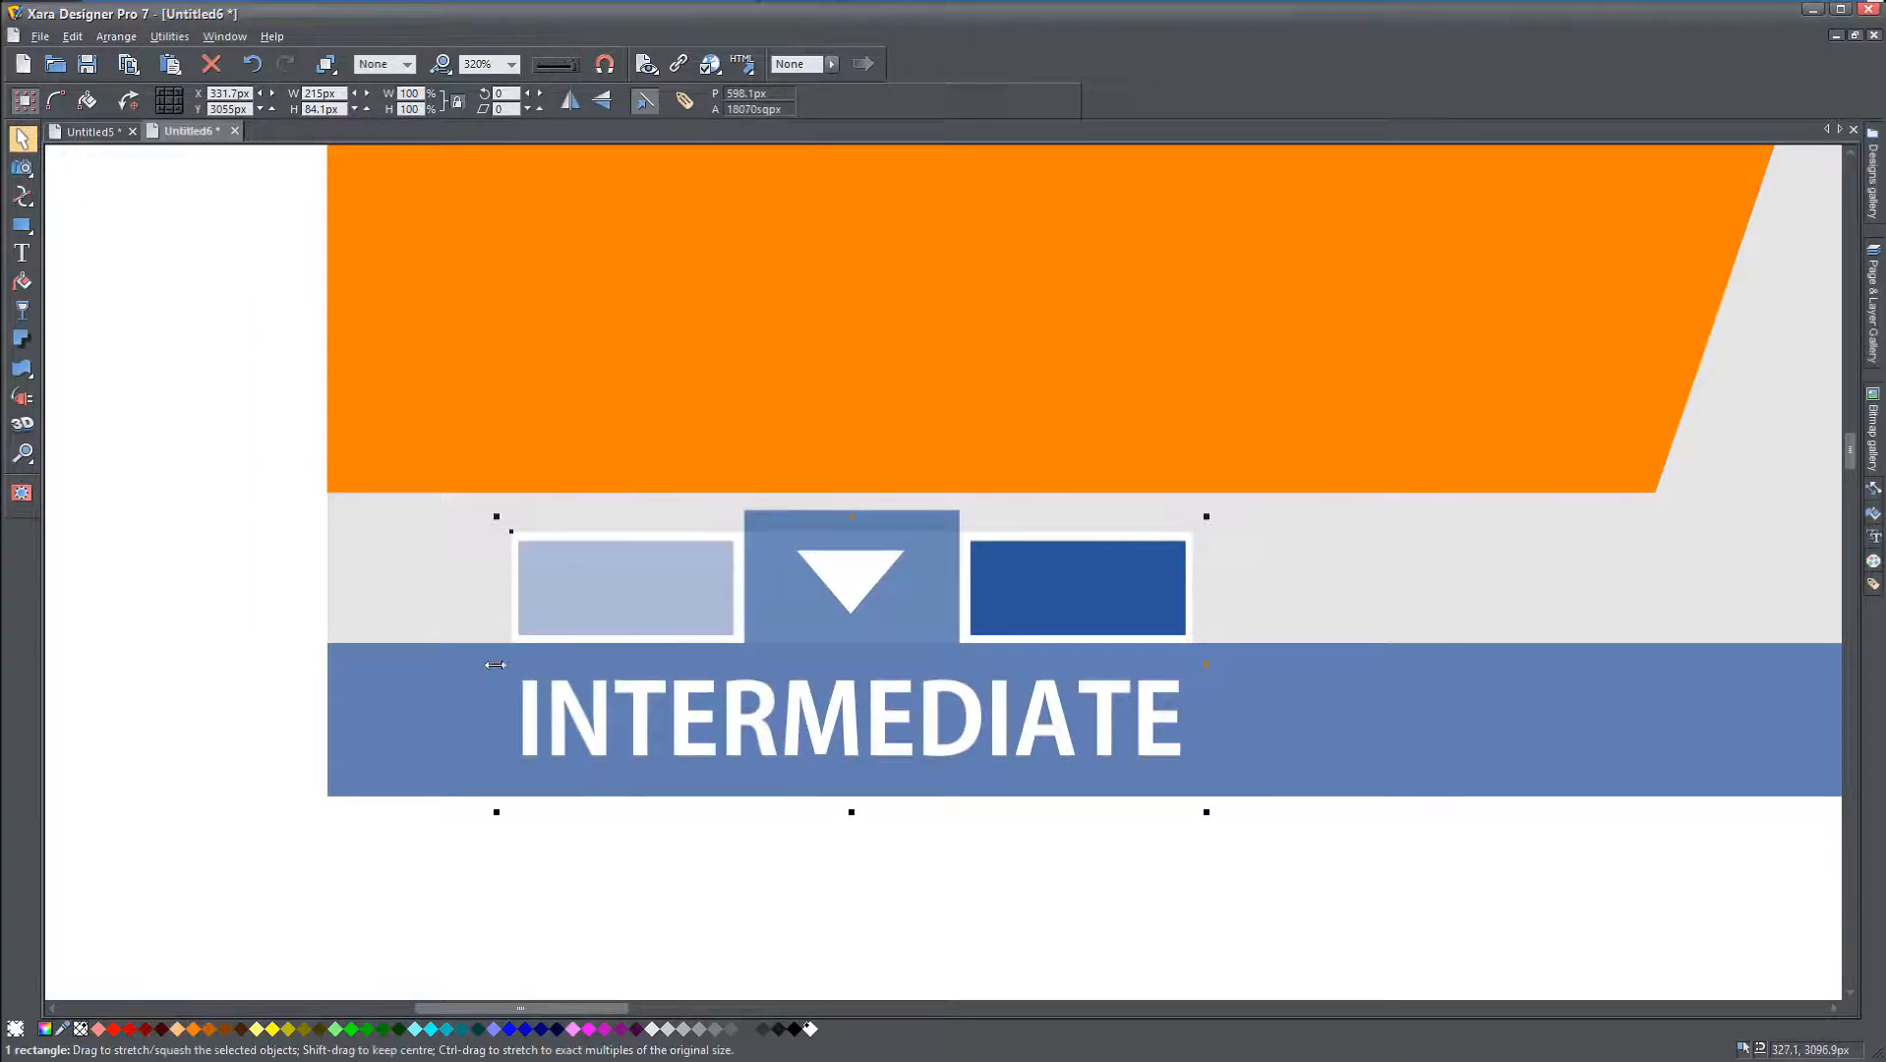
Step: Widen the white backing rectangle to about 217 px and fill it with the thumbnail background's light grey
left_click_drag(494, 665, 495, 665)
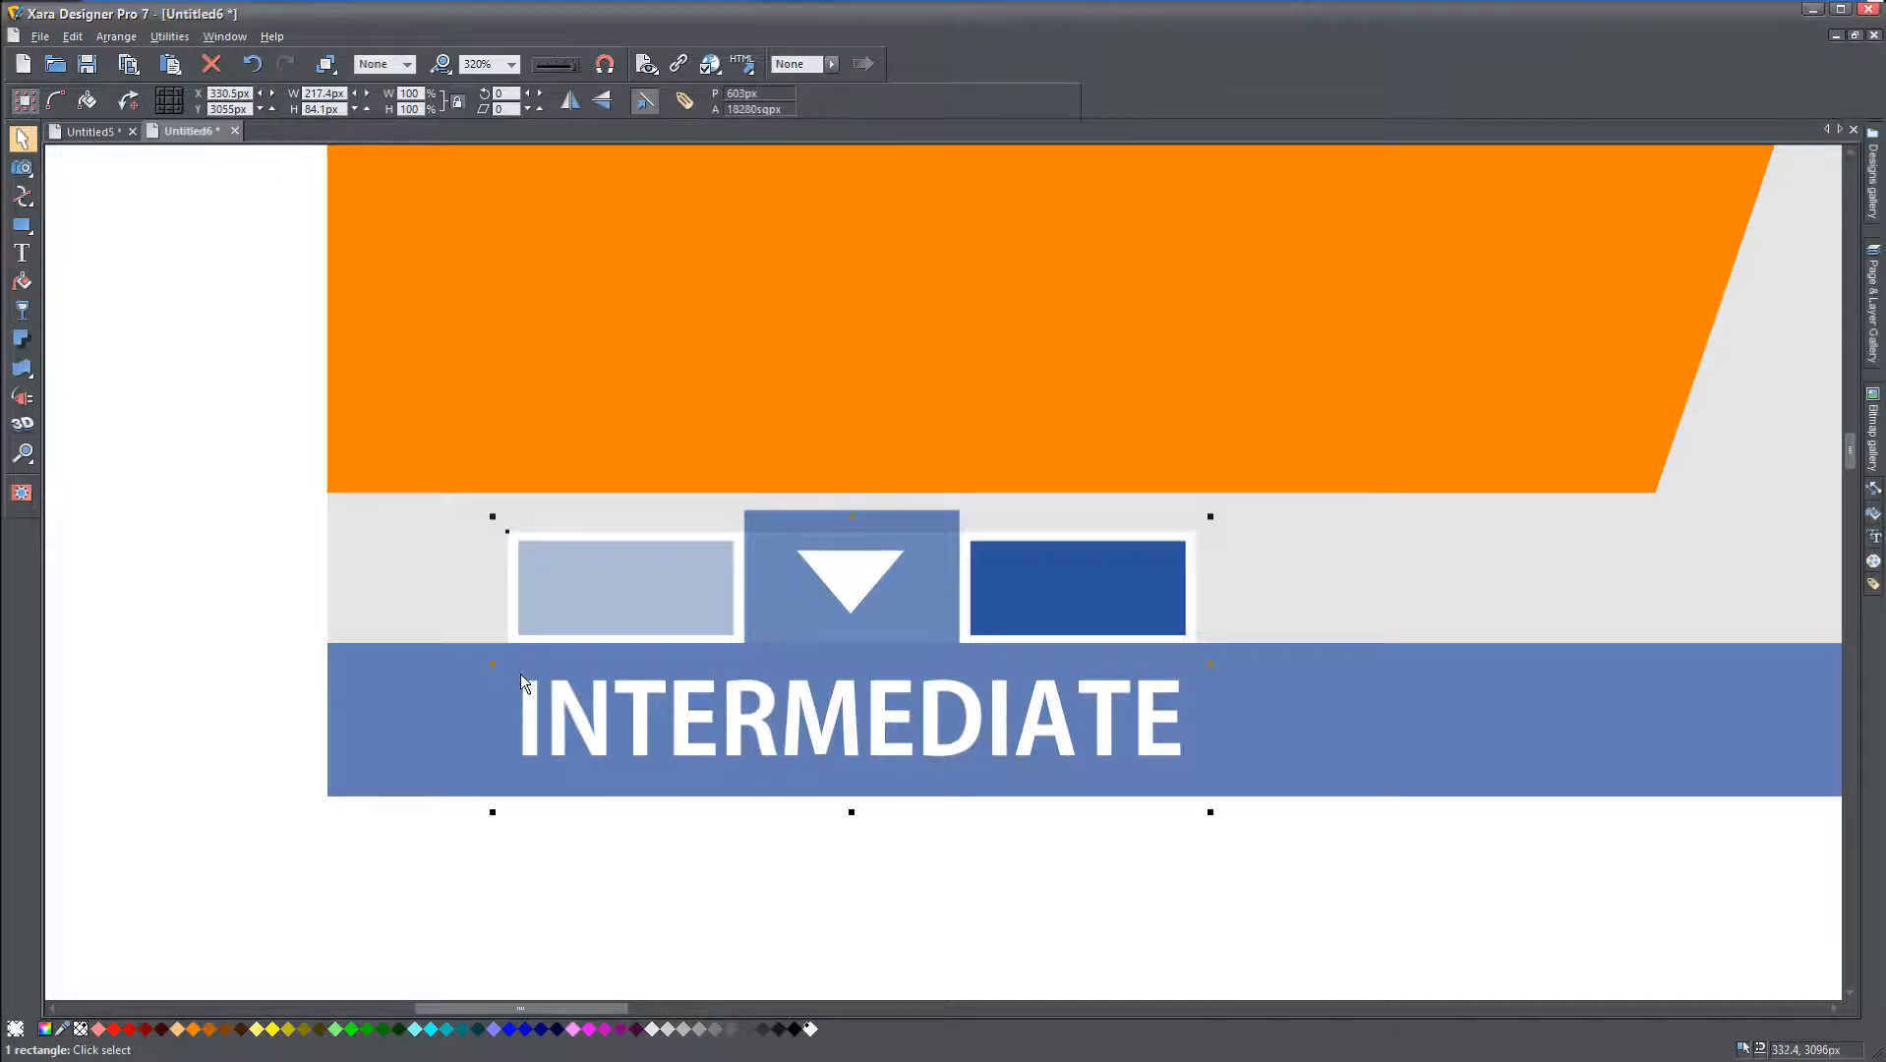
left_click_drag(61, 1029, 406, 513)
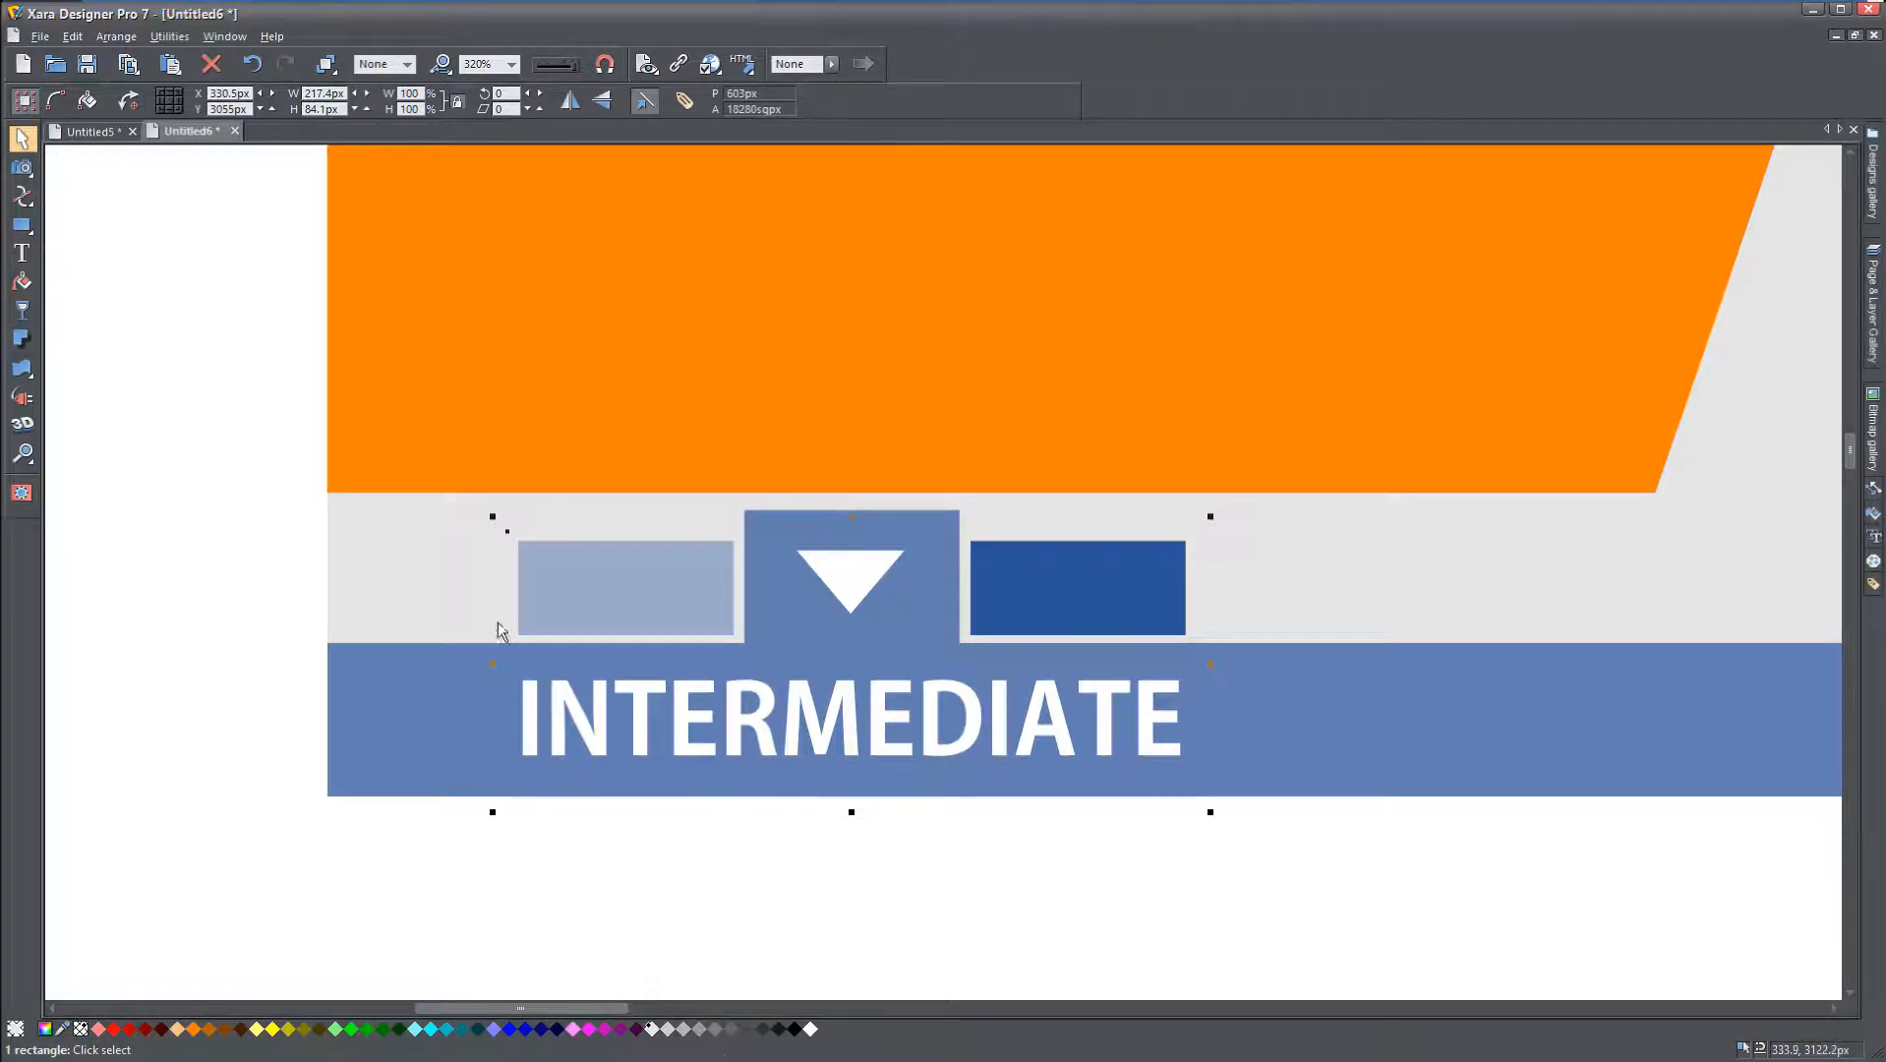
Step: Stretch the orange shape downward to about 495 px high so it reaches the lower edge of the blue strip
left_click(741, 423)
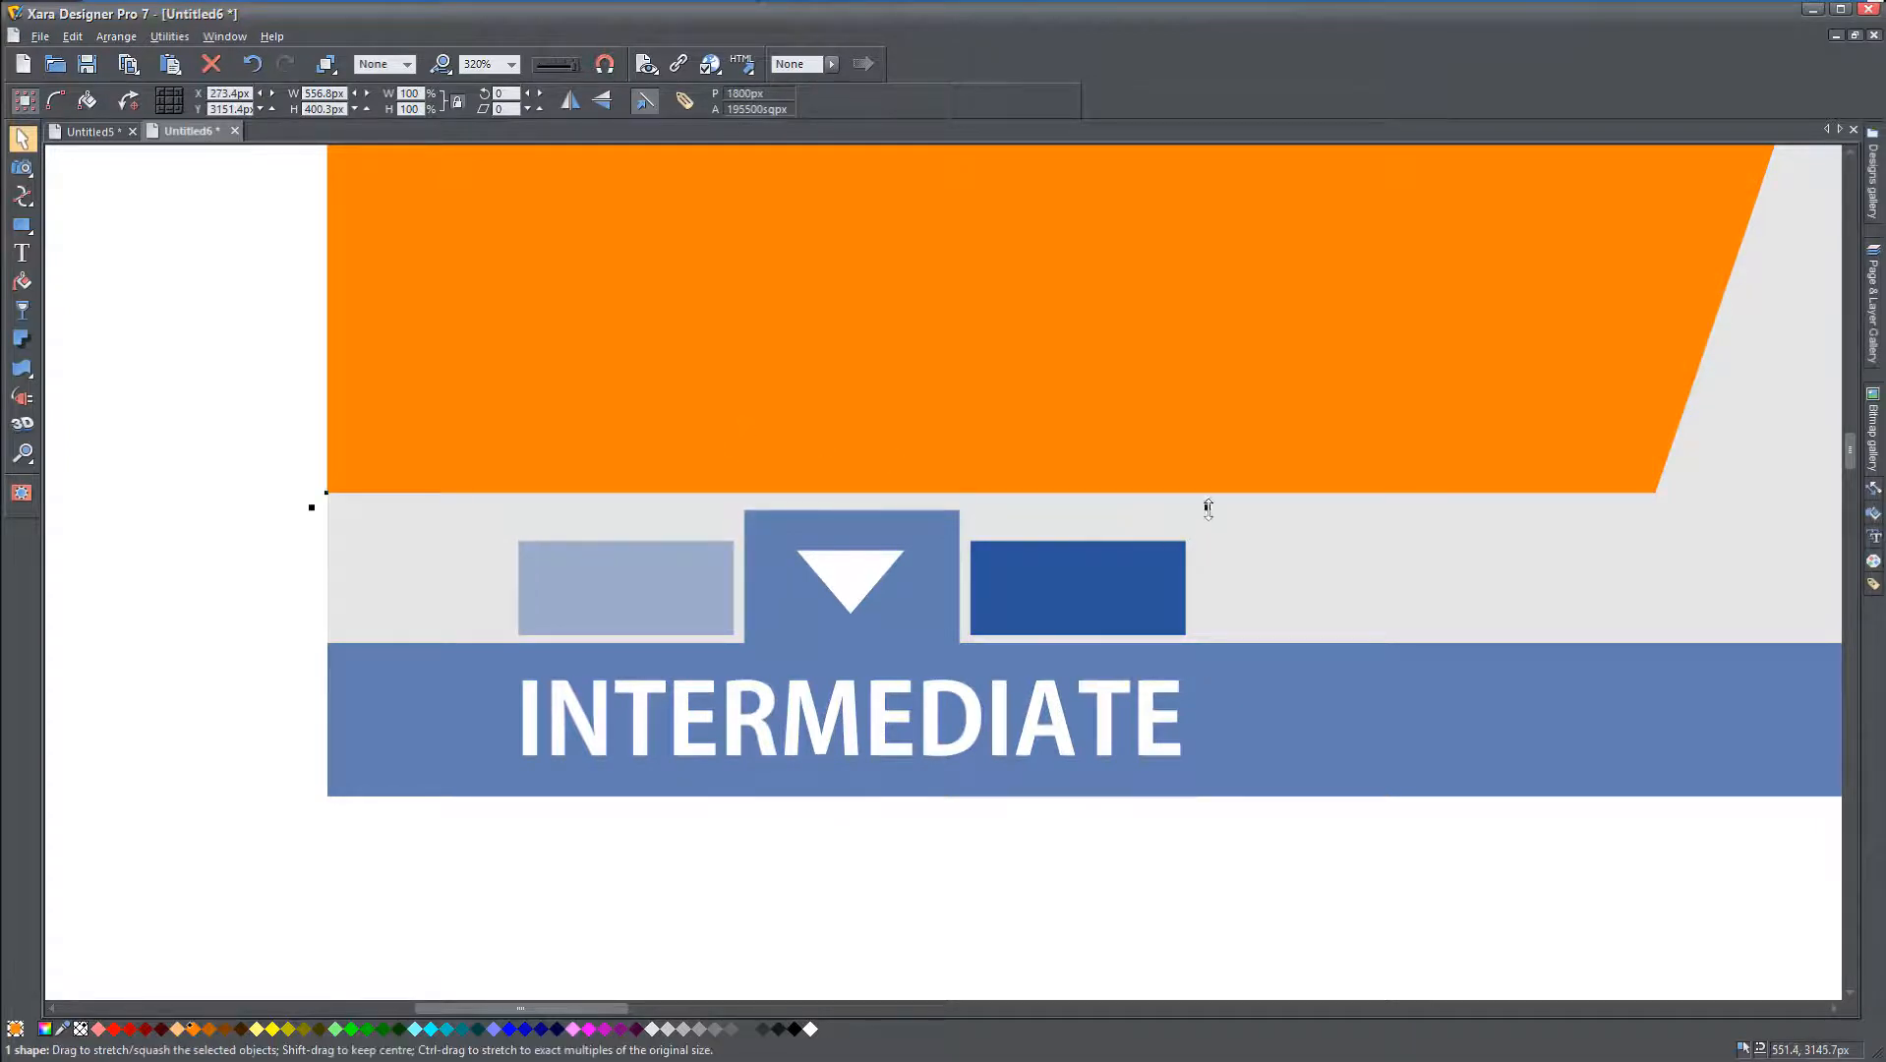
left_click_drag(1208, 505, 1243, 805)
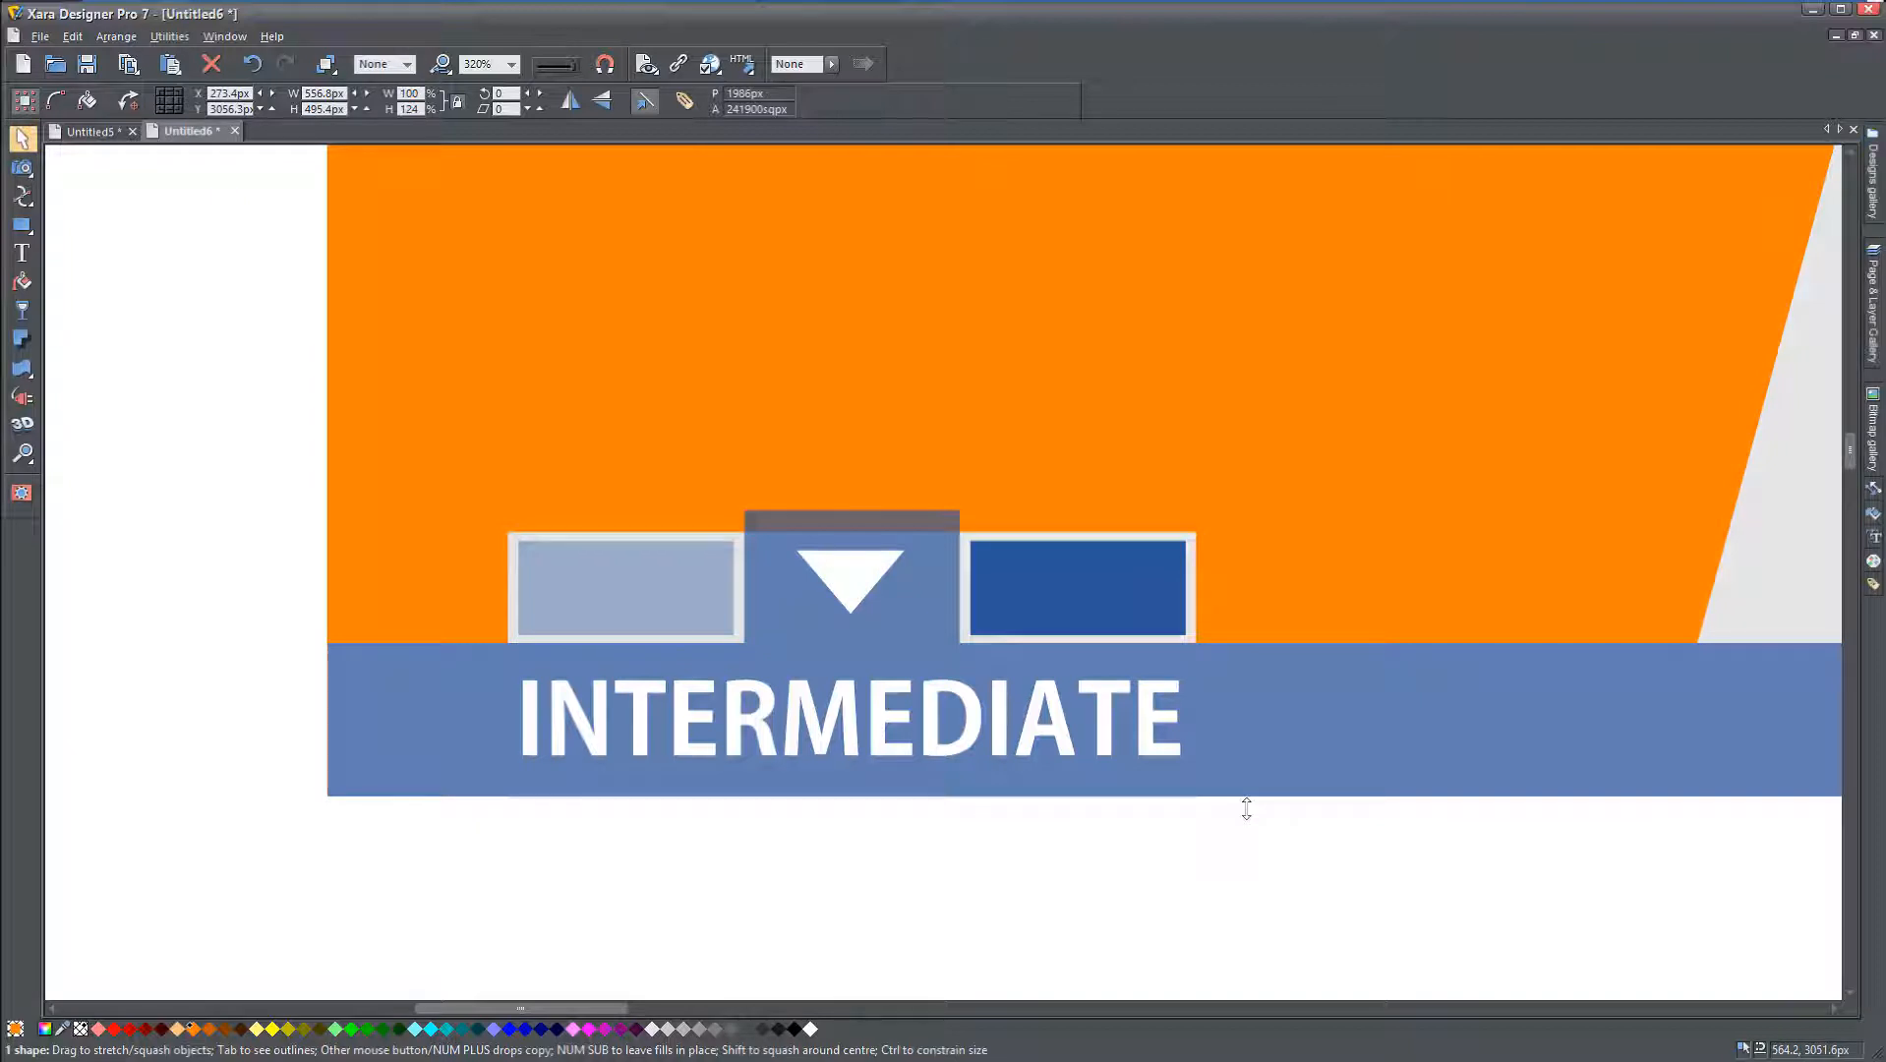
Step: Lower the top of the middle level box to about 35 px high, level with the grey backing's upper edge
left_click(737, 545)
mouse_move(856, 522)
left_mouse_down()
mouse_move(855, 486)
mouse_move(851, 516)
left_mouse_up()
key("ctrl+z")
left_click(929, 550)
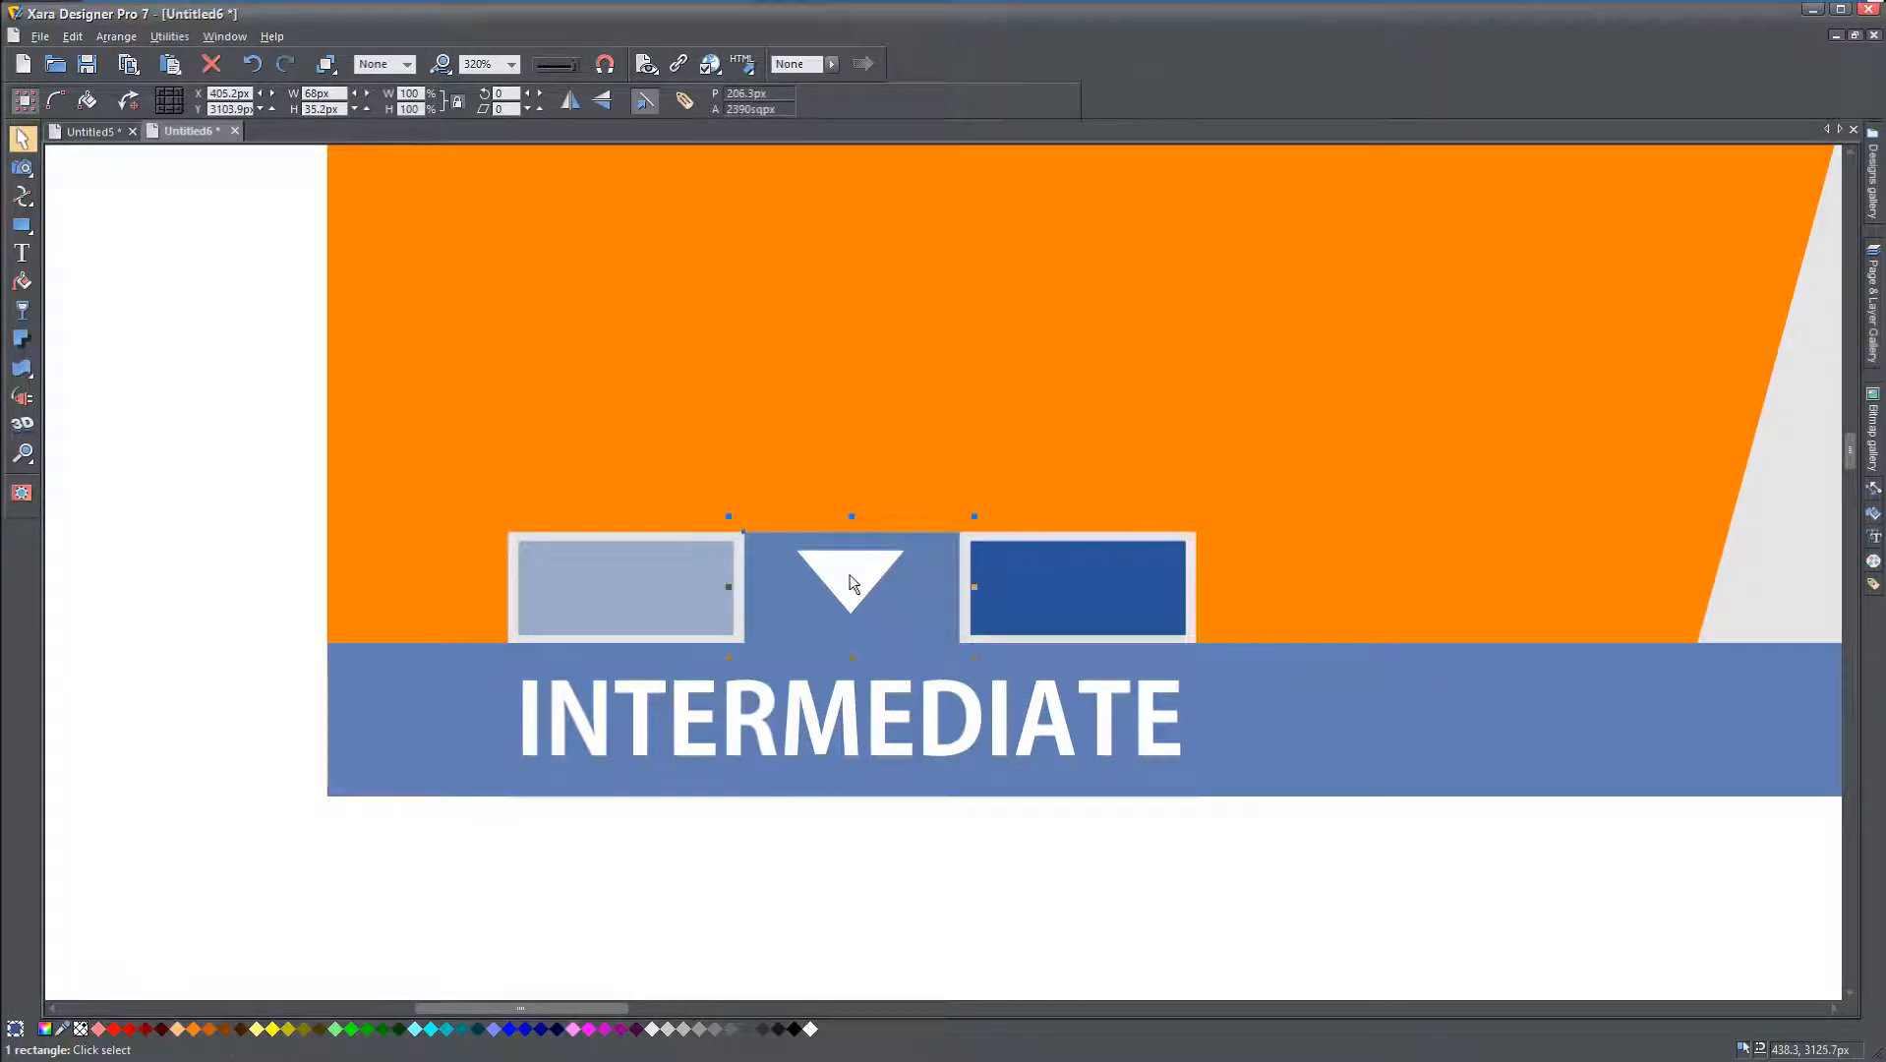
left_click(296, 586)
Step: Stretch the light blue and dark blue level boxes down to about 32 px high so they meet the strip
scroll(328, 601, "down", 2)
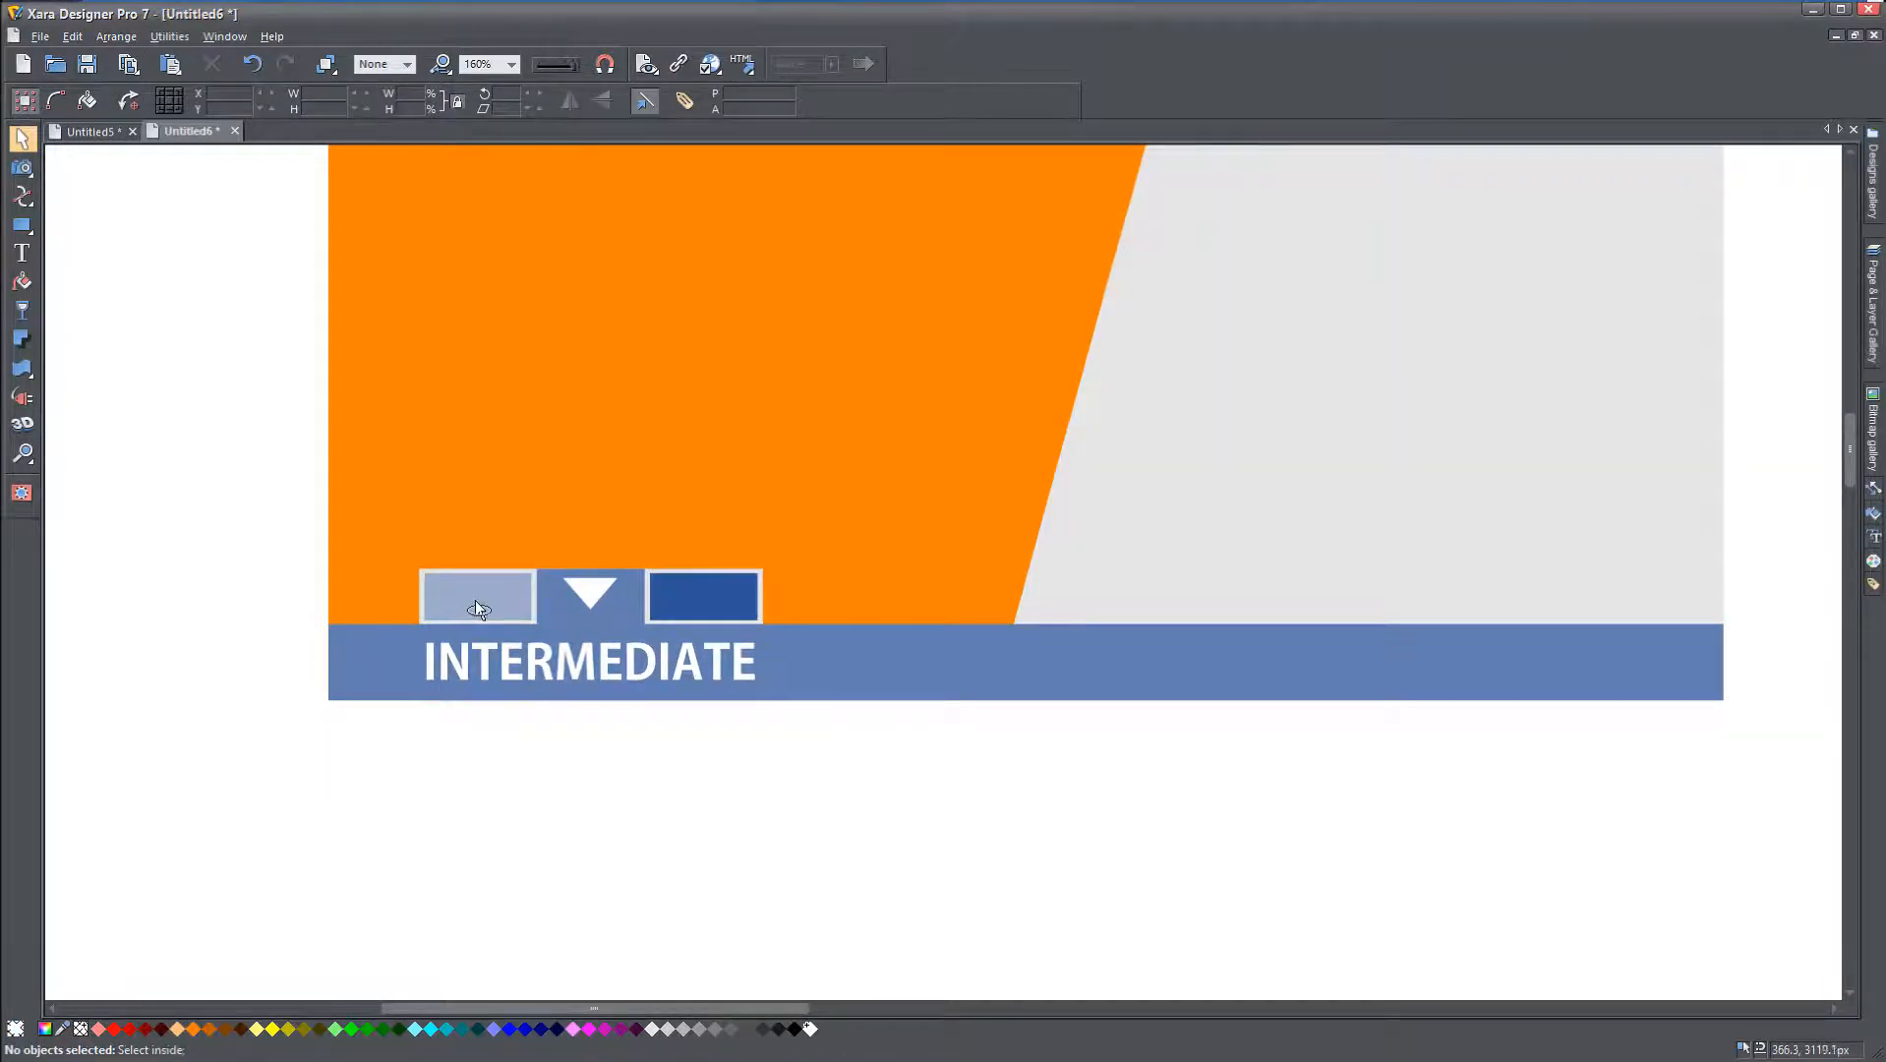
scroll(474, 600, "up", 3)
left_click(510, 614)
left_click_drag(486, 651, 485, 675)
left_click(1067, 591)
left_click_drag(1058, 663, 1049, 677)
scroll(783, 935, "down", 2)
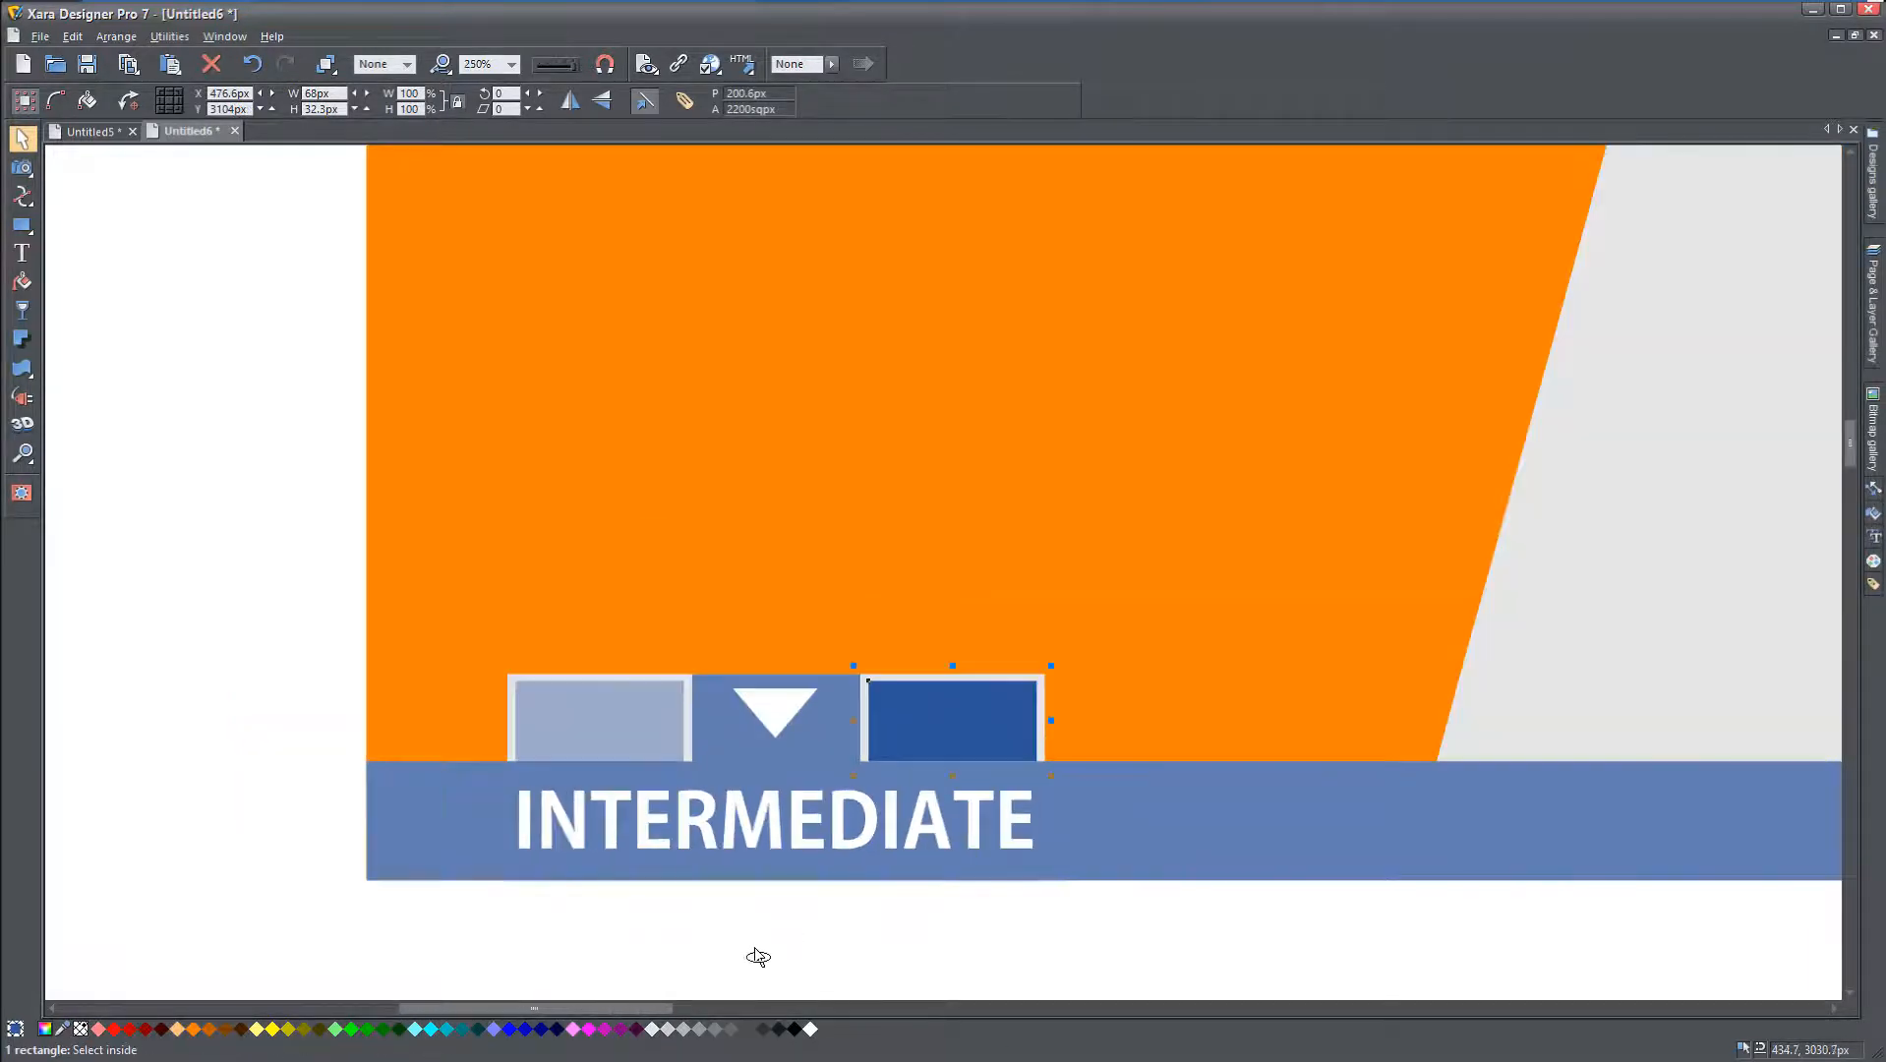
Step: Select the light grey backing rectangle hidden beneath the middle level box
left_click(689, 713)
left_click(715, 683)
left_click(724, 681, "alt")
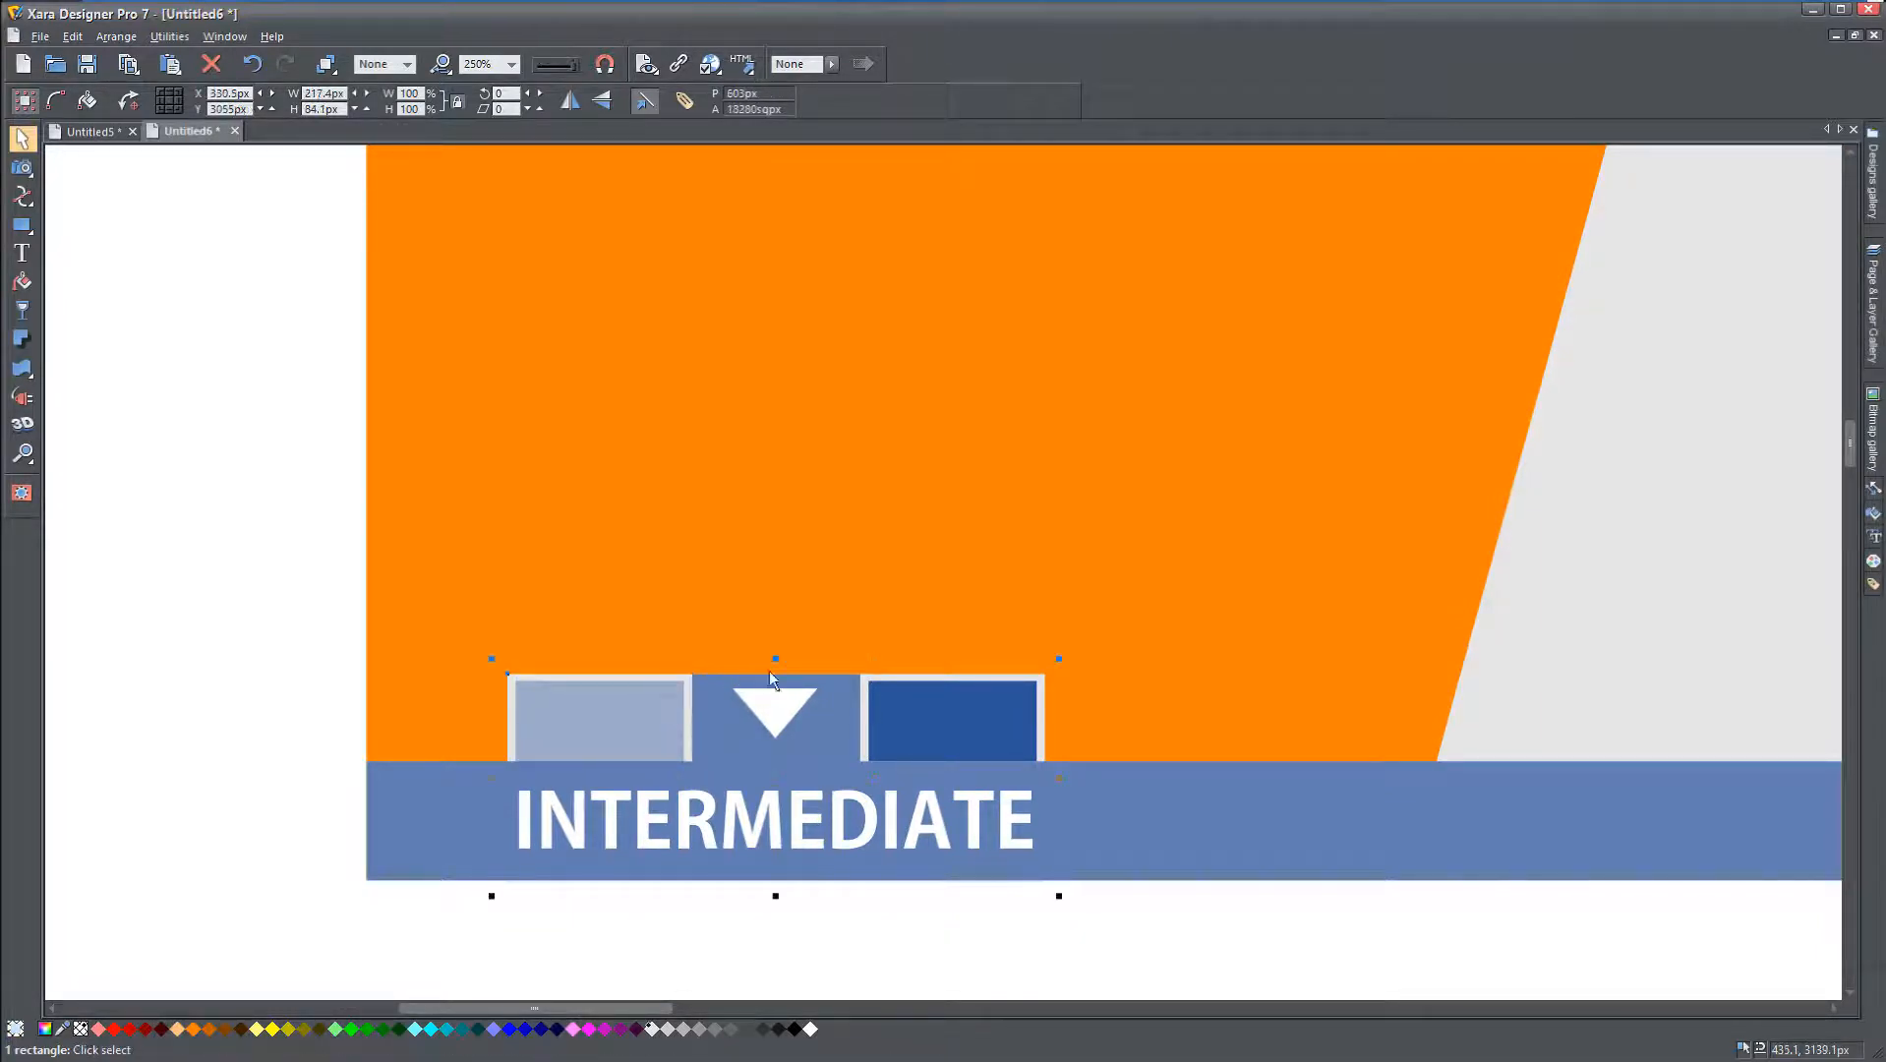
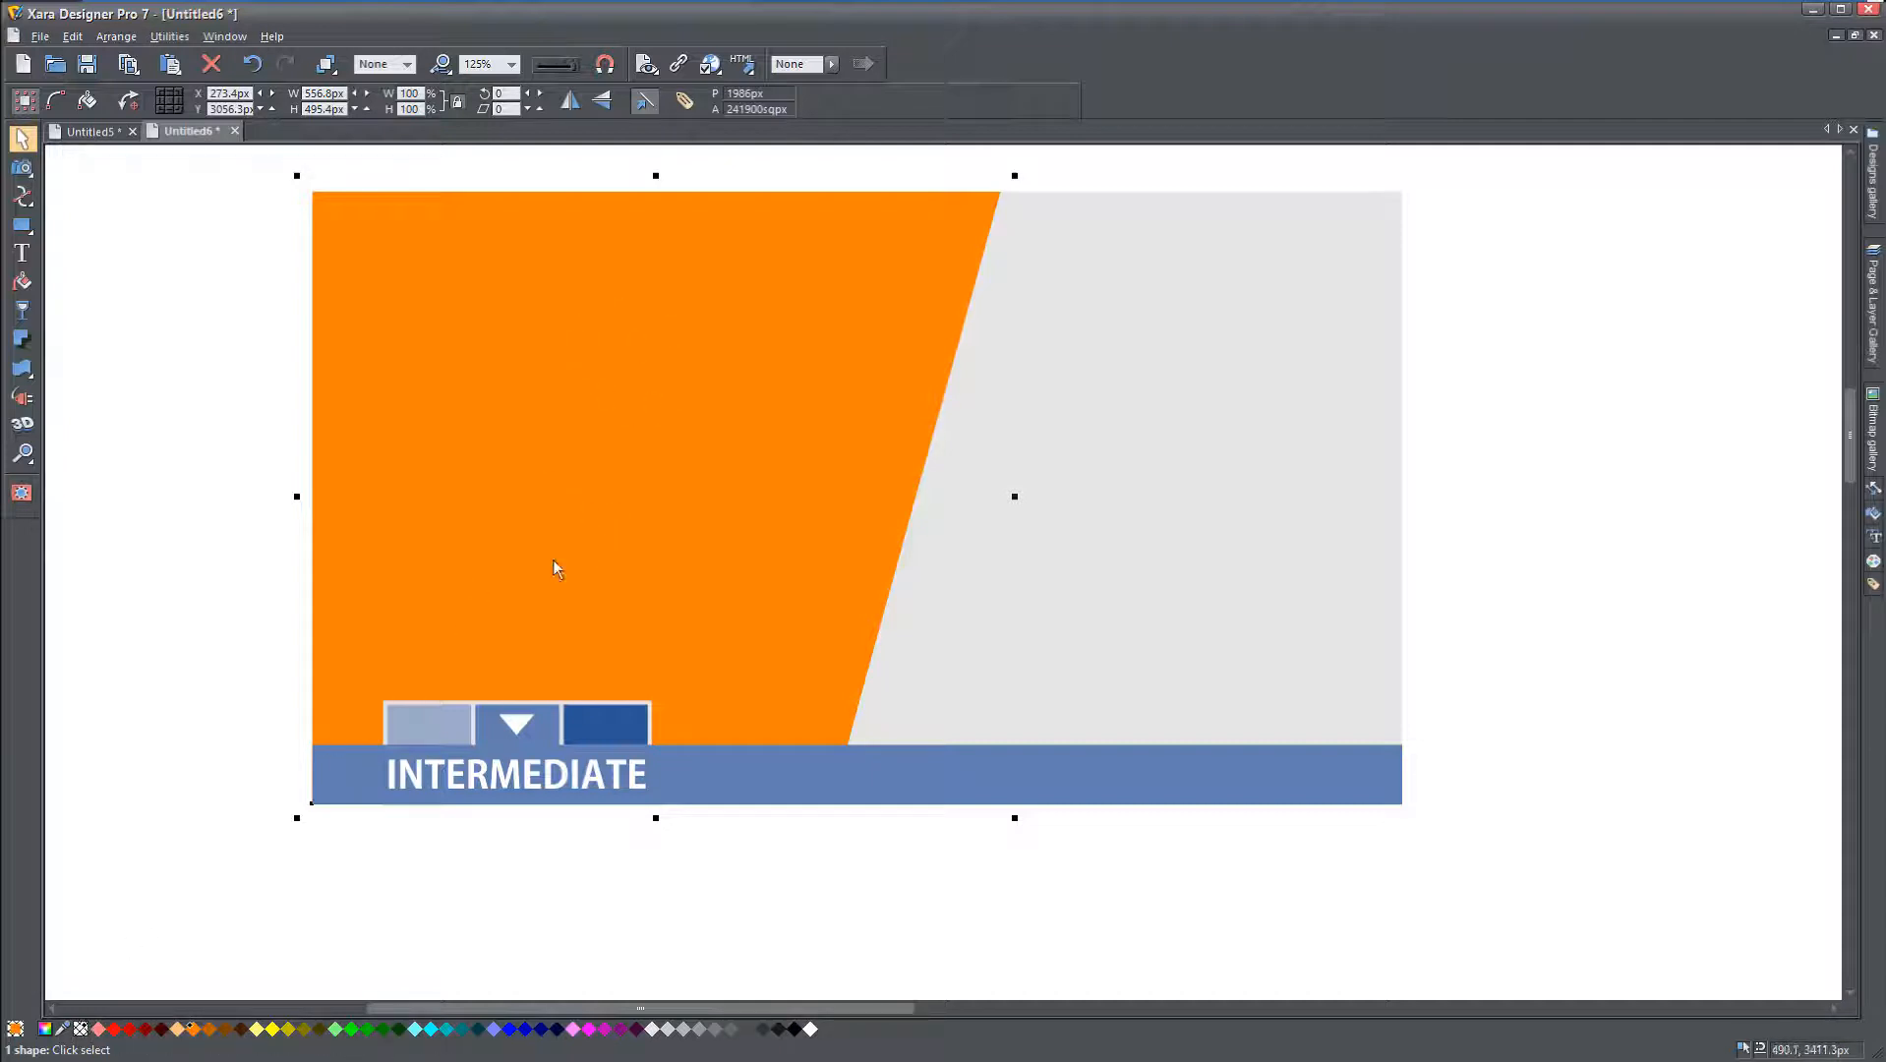
Step: Recolour the slanted orange panel with the dark blue sampled from the Word icon
left_click_drag(61, 1029, 629, 726)
scroll(632, 783, "down", 2)
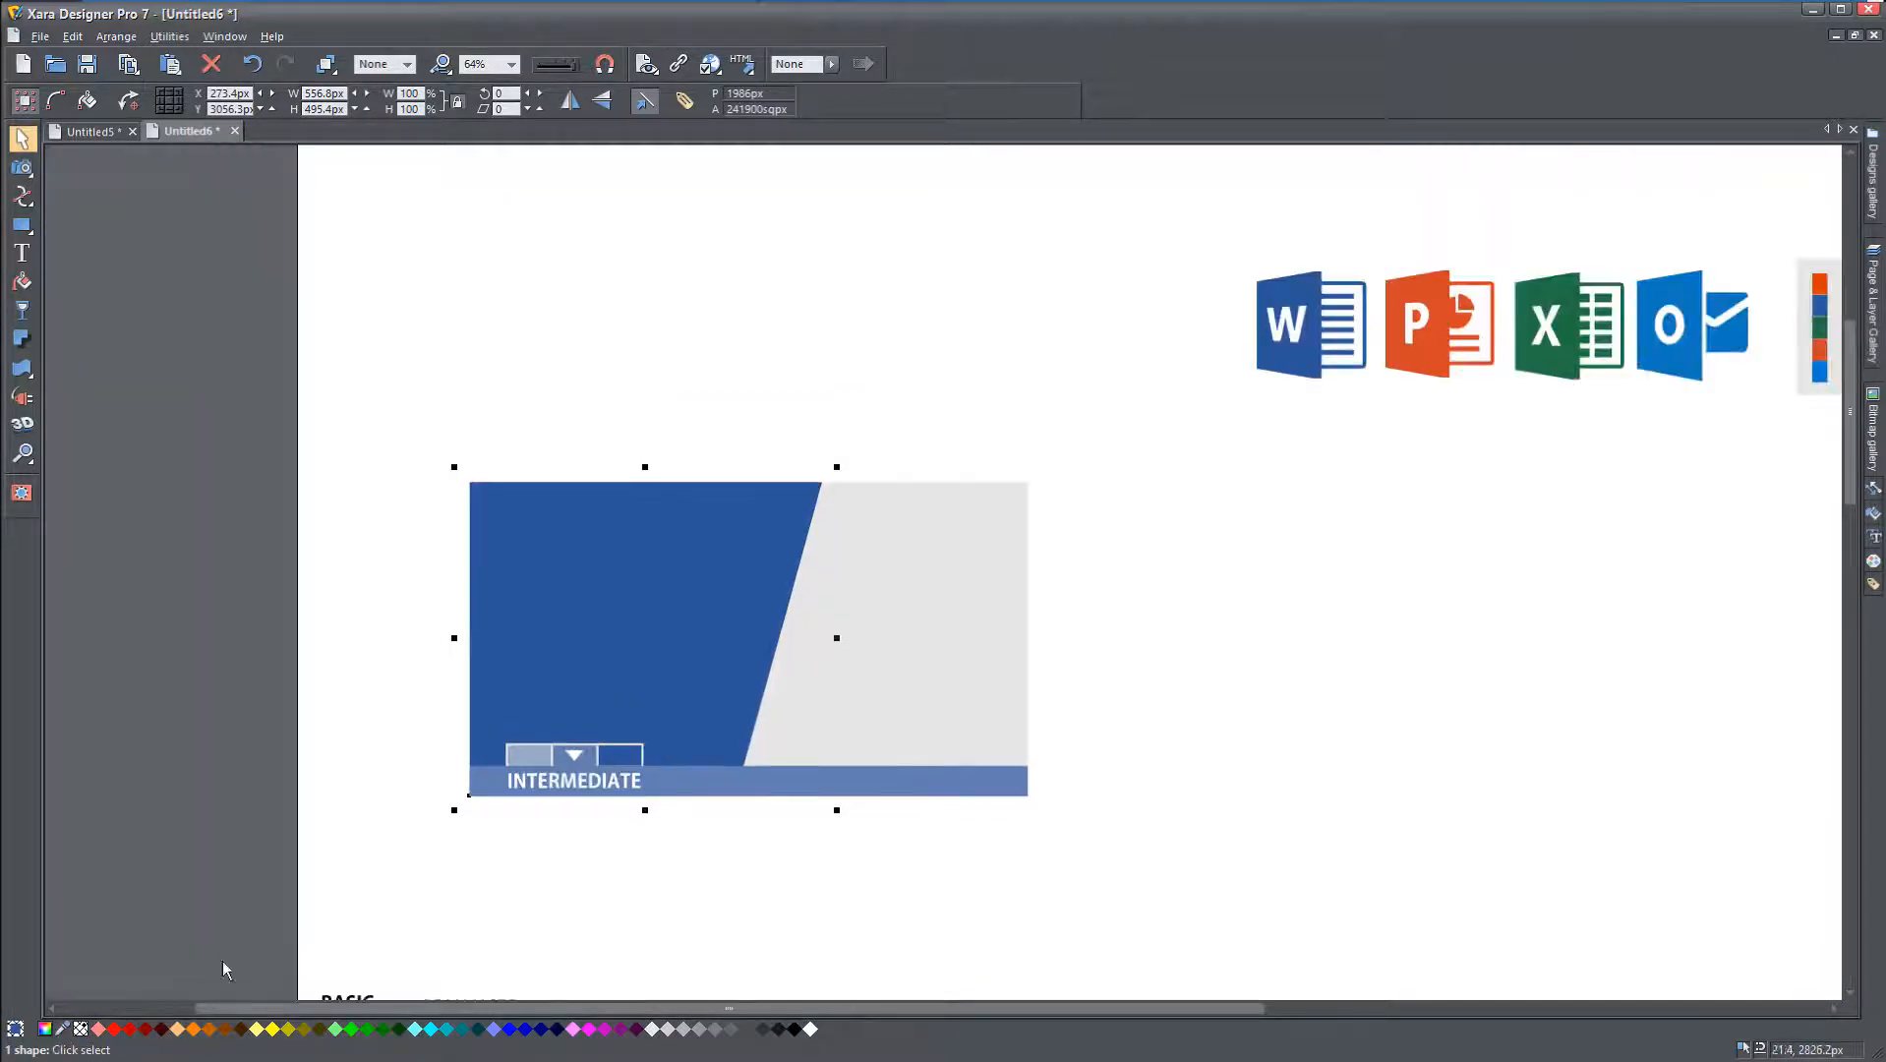
left_click_drag(61, 1028, 1284, 354)
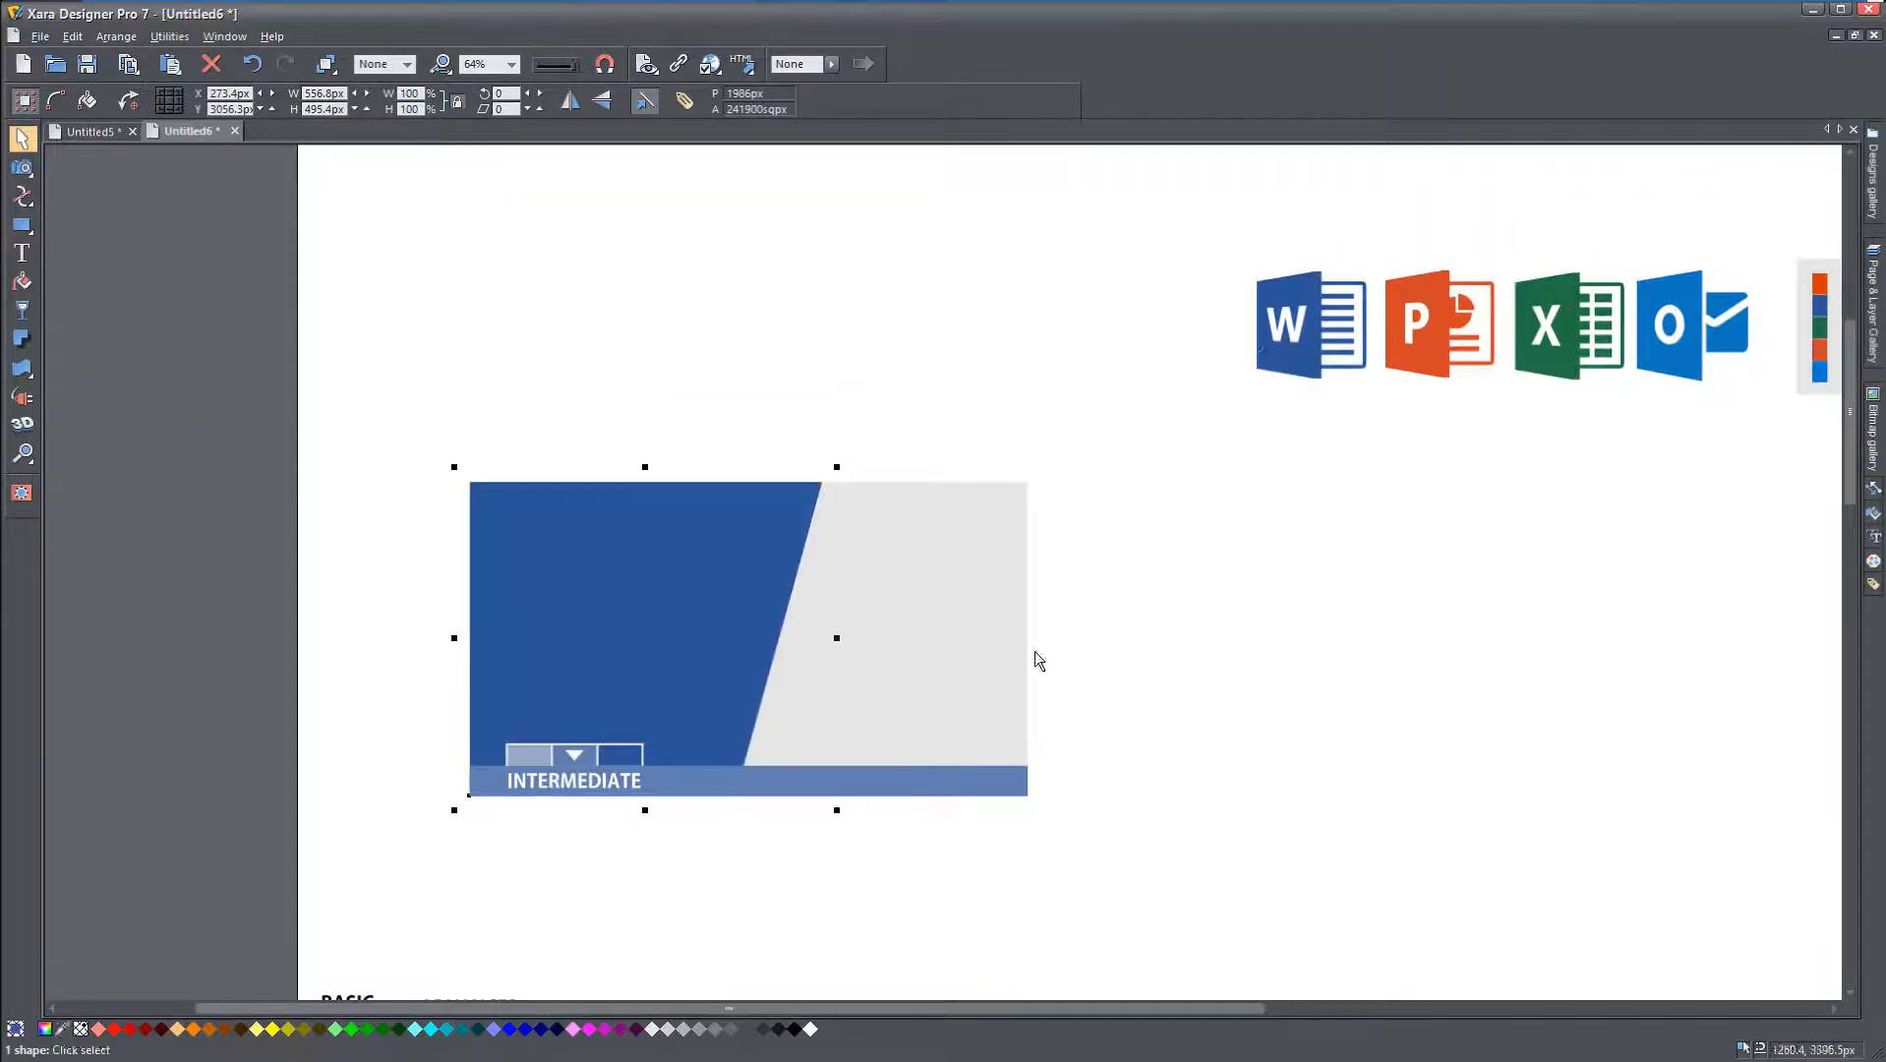
left_click(1179, 654)
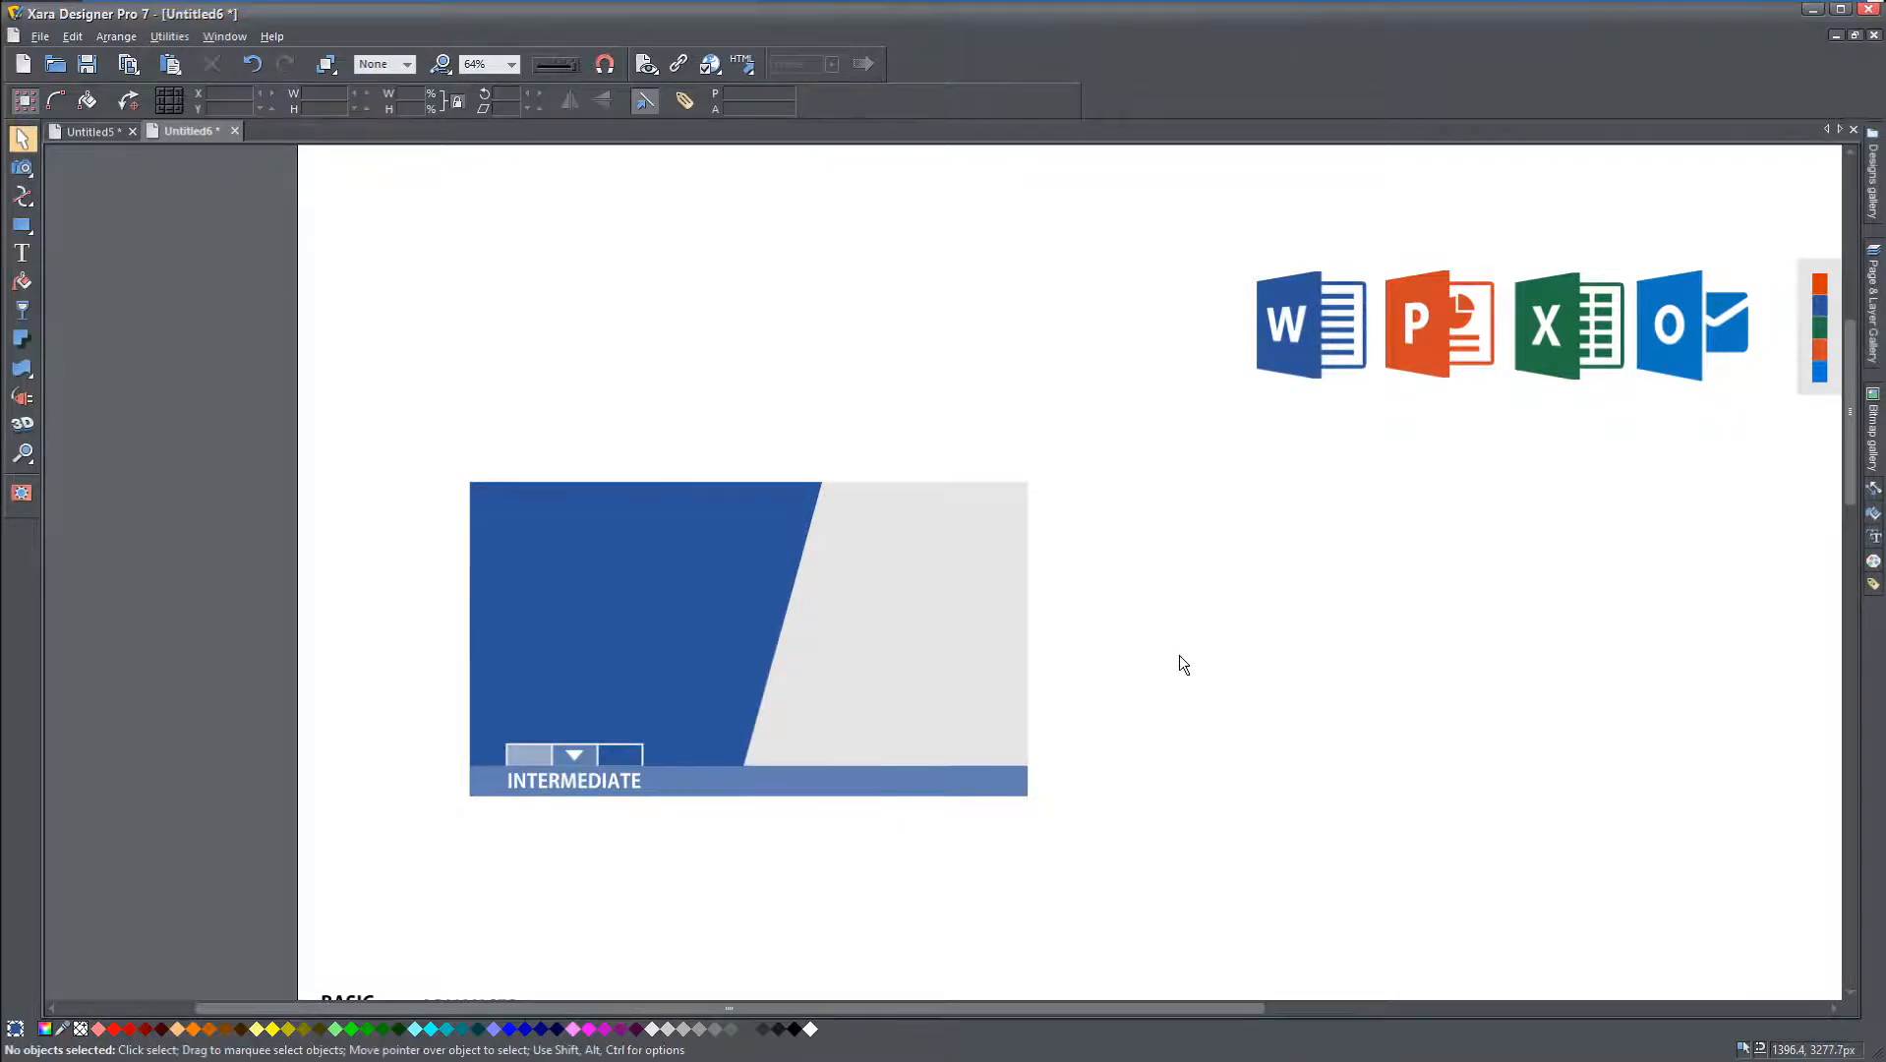
scroll(790, 666, "up", 2)
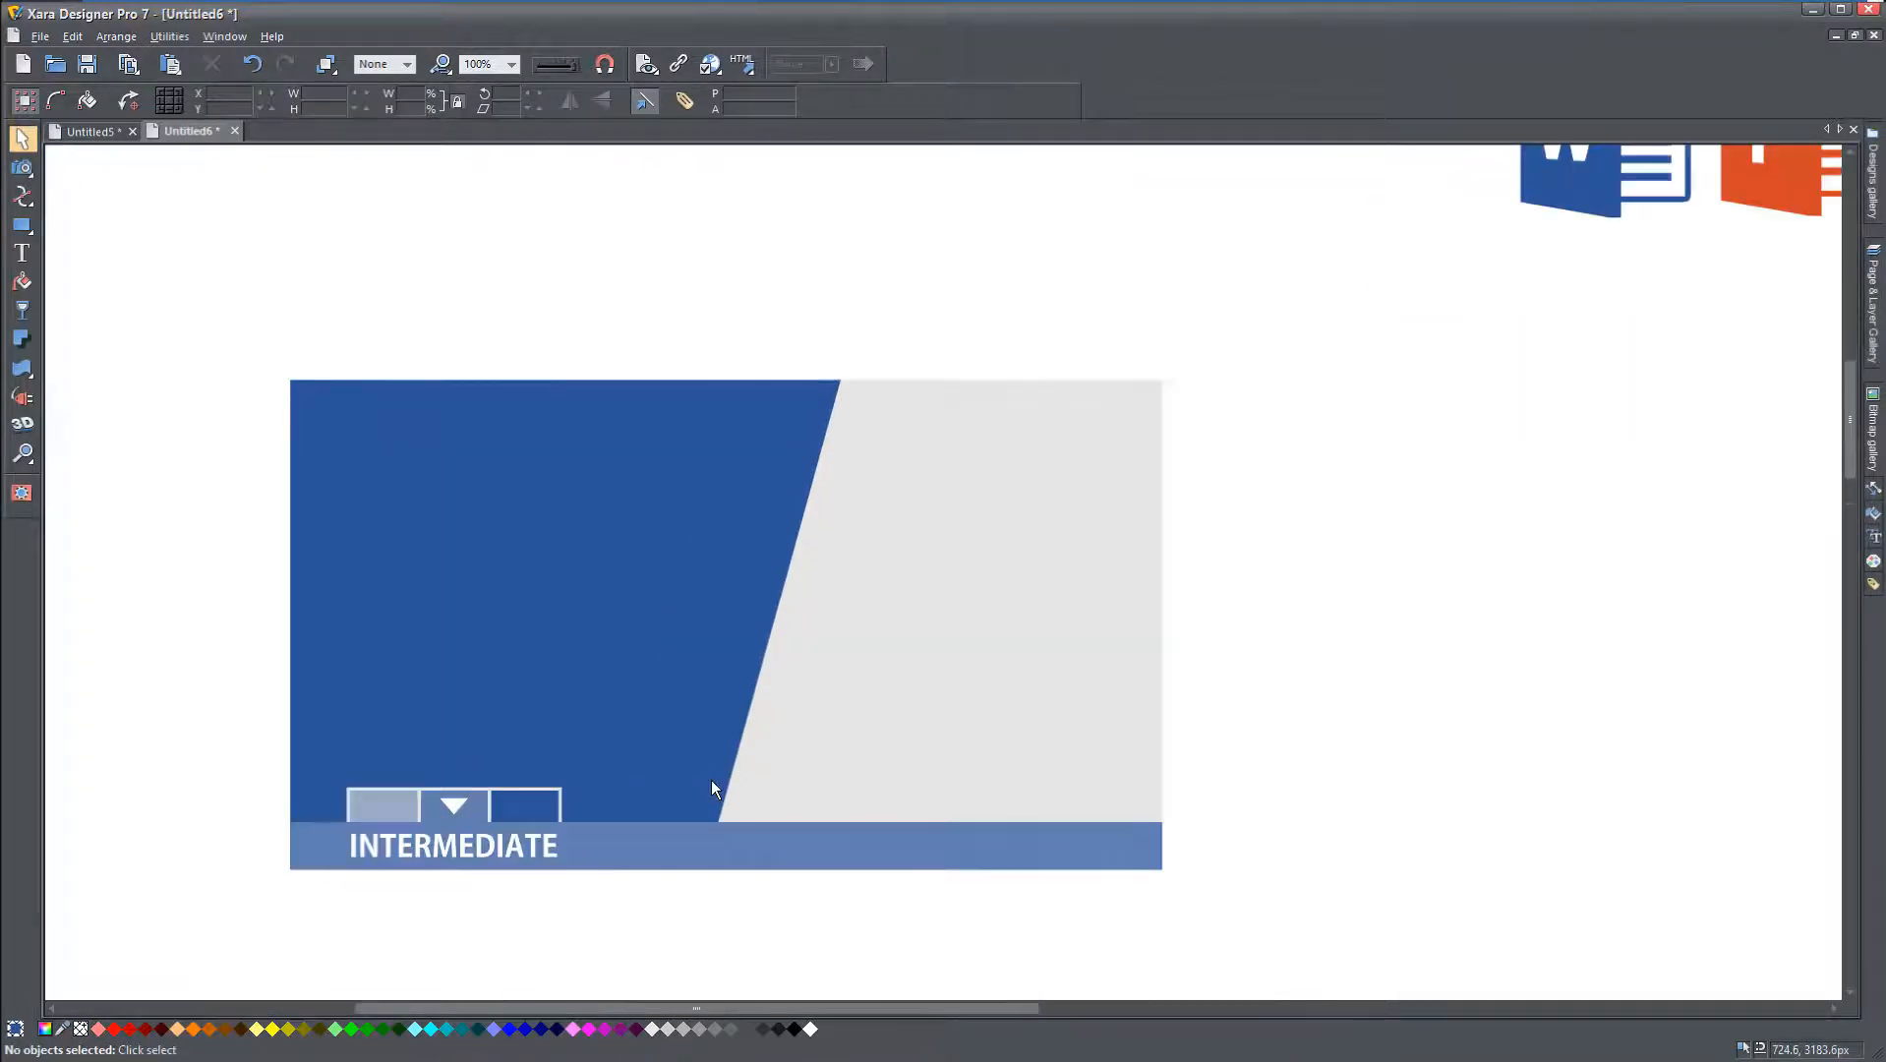
left_click_drag(515, 770, 552, 663)
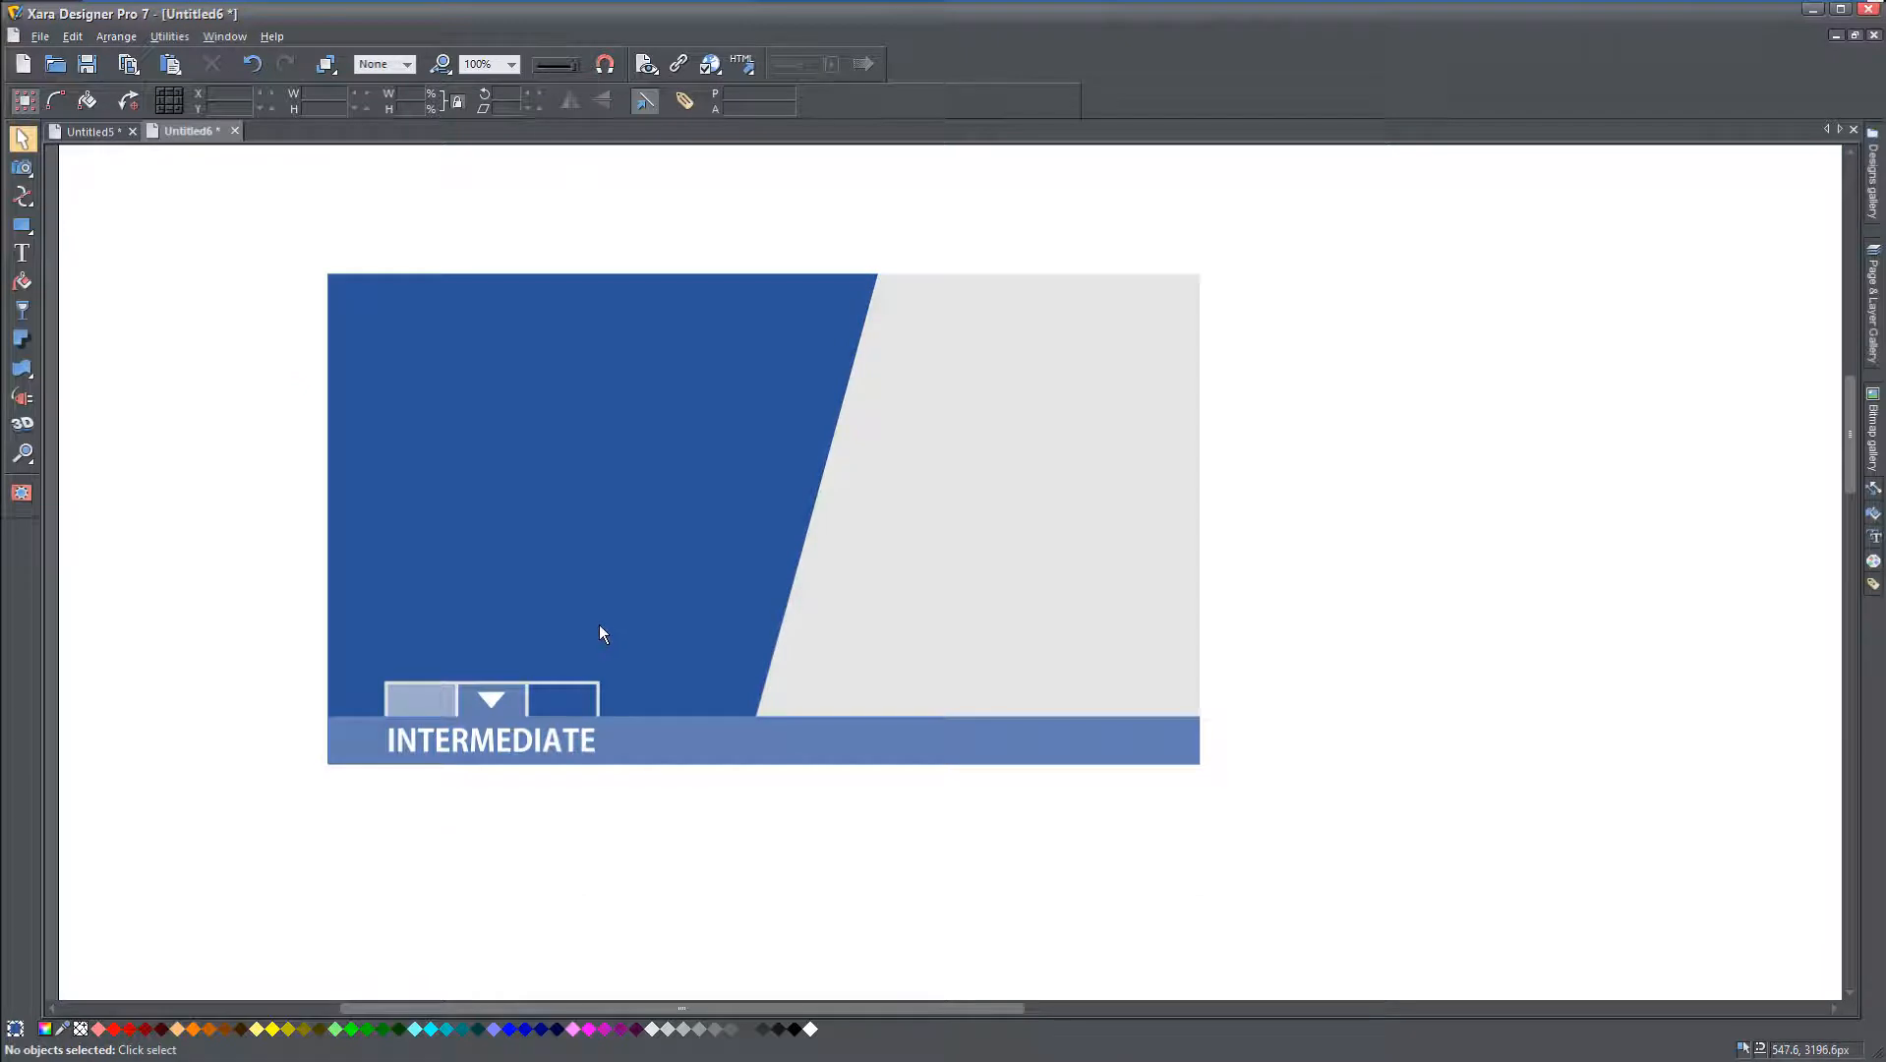
Step: Check the middle level box's transparency and apply the same 30% flat transparency to the slanted dark blue panel
scroll(875, 743, "down", 2)
left_click_drag(962, 723, 842, 745)
left_click(533, 744)
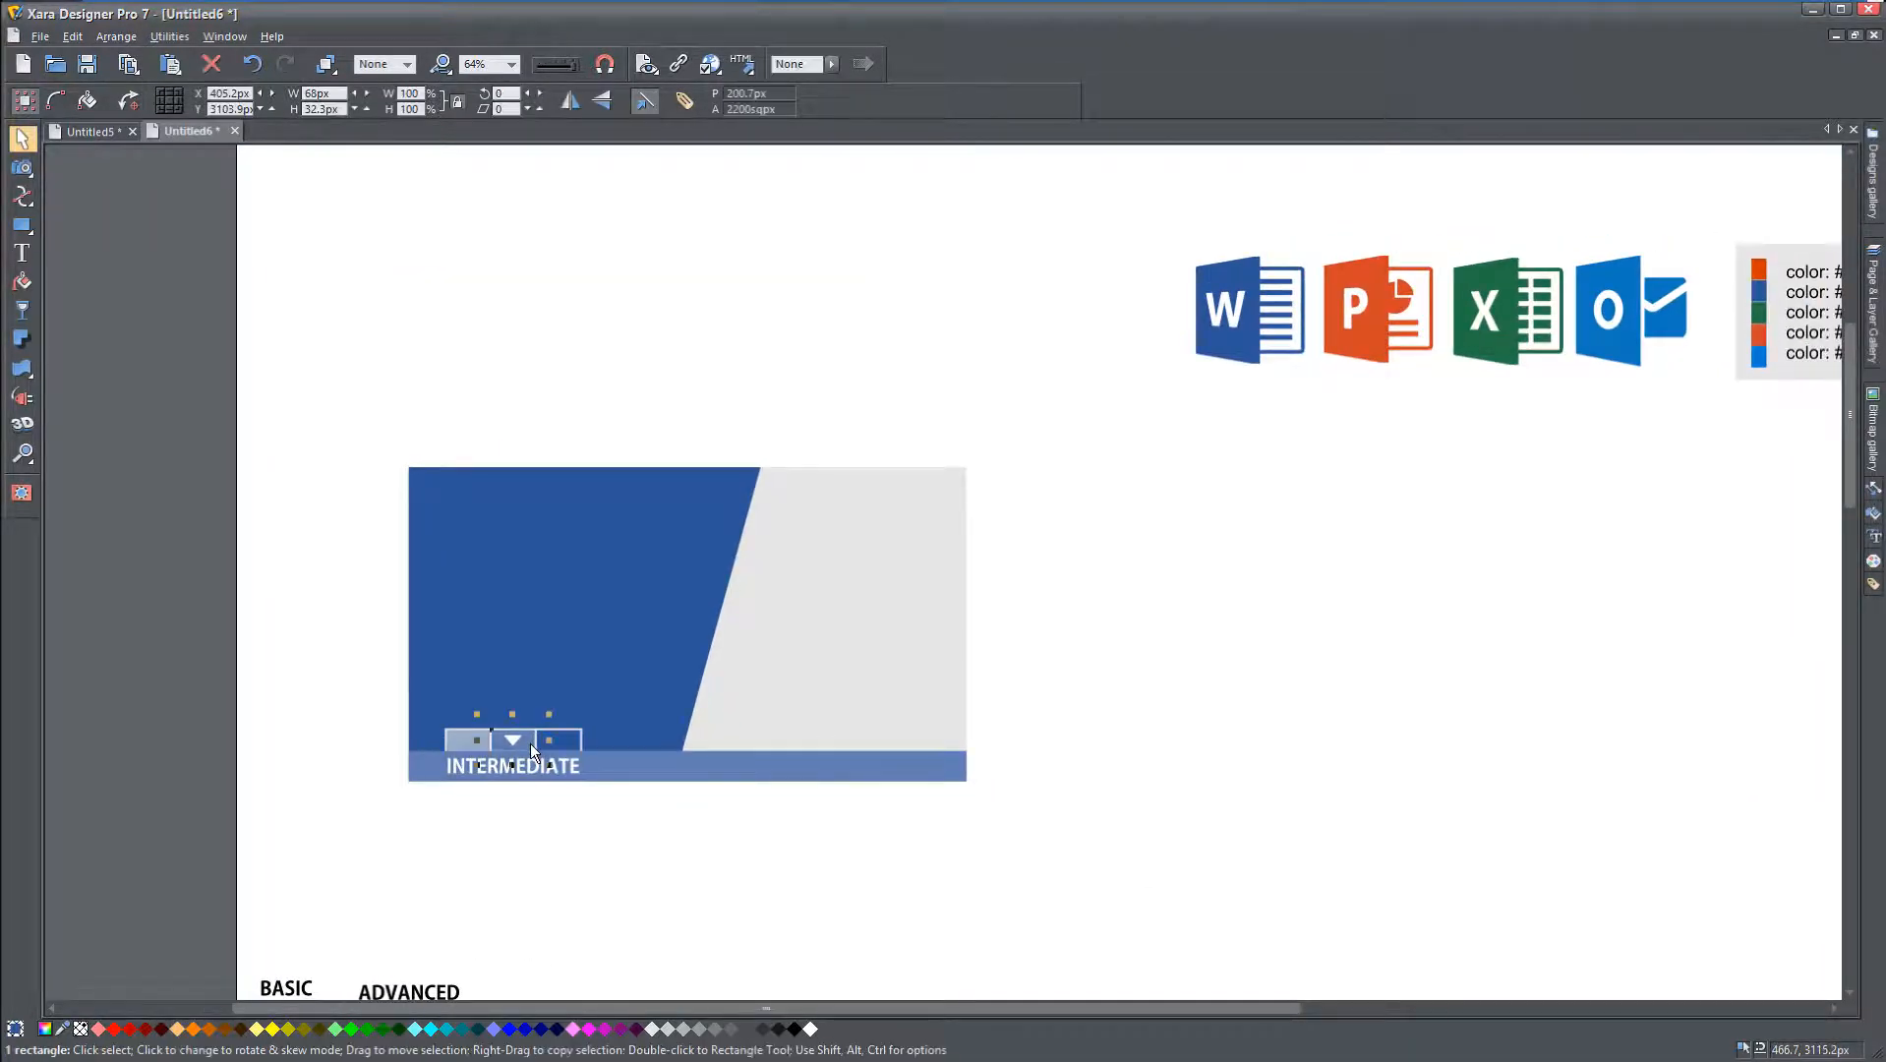
scroll(530, 744, "up", 3)
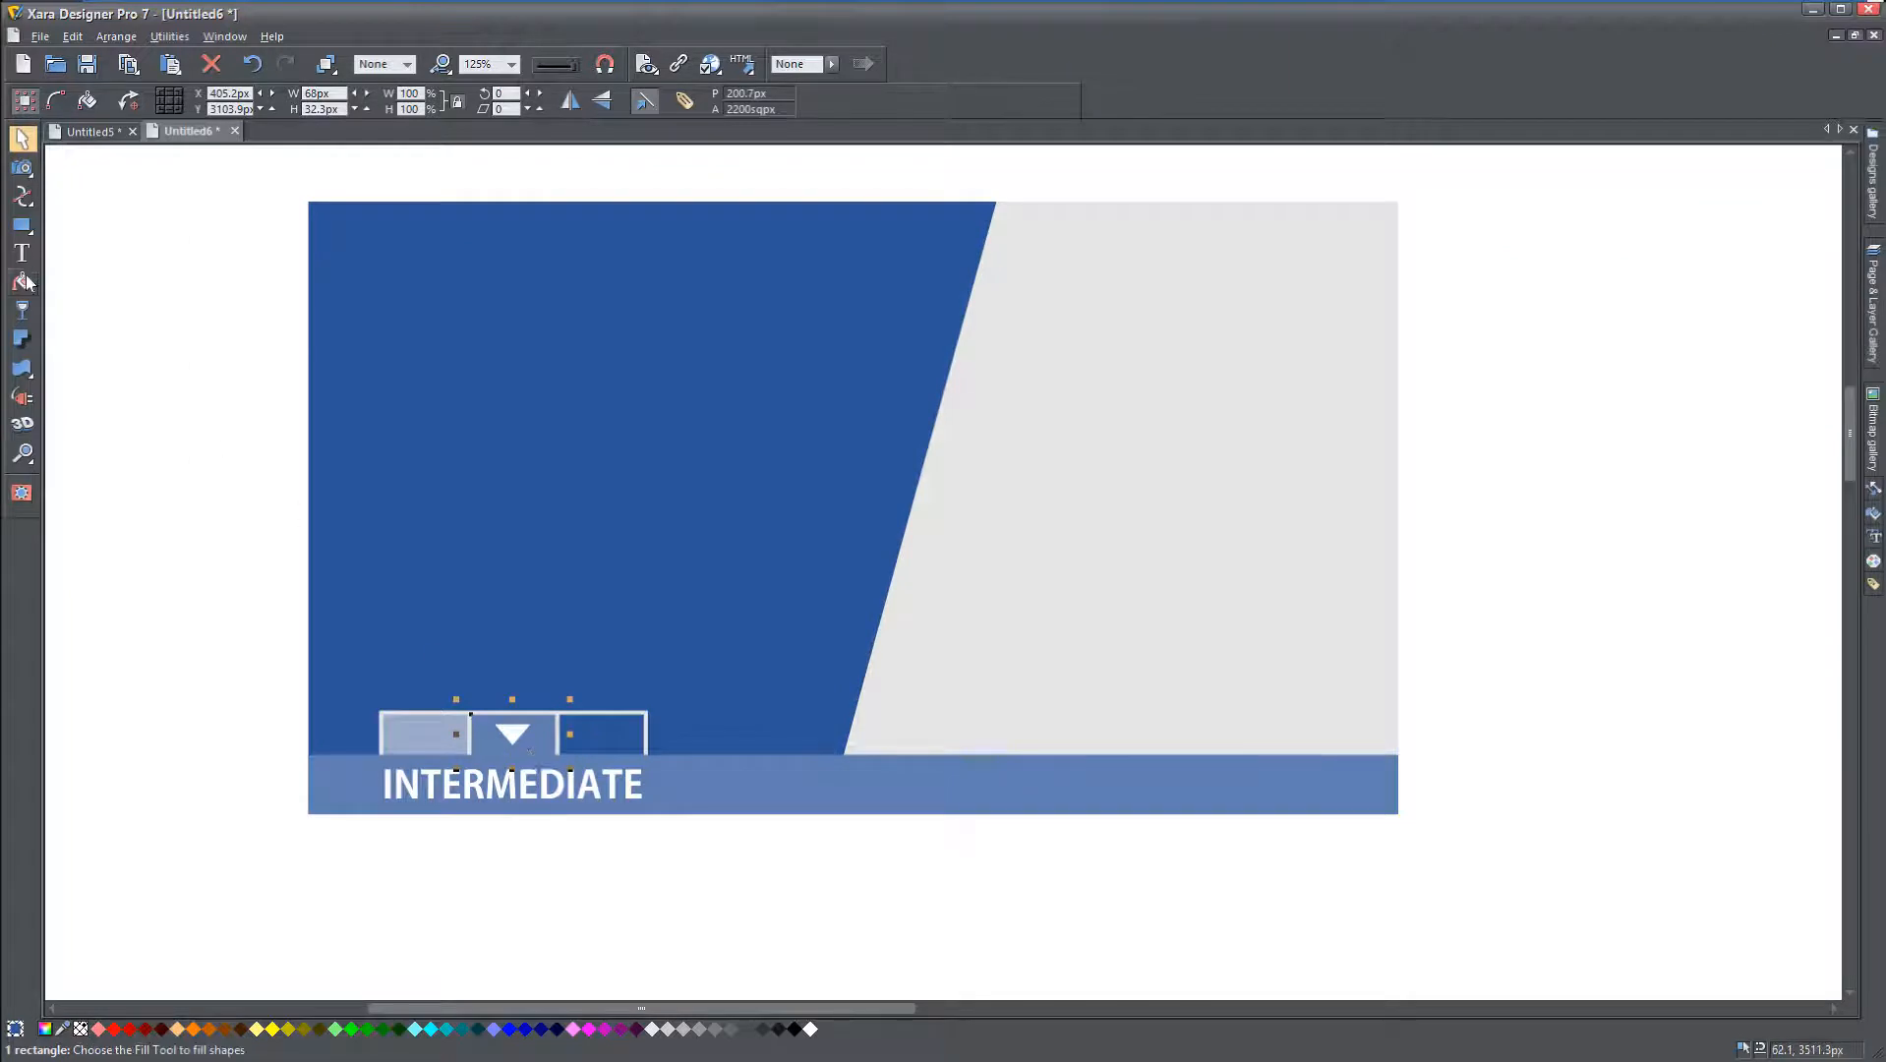
left_click(23, 311)
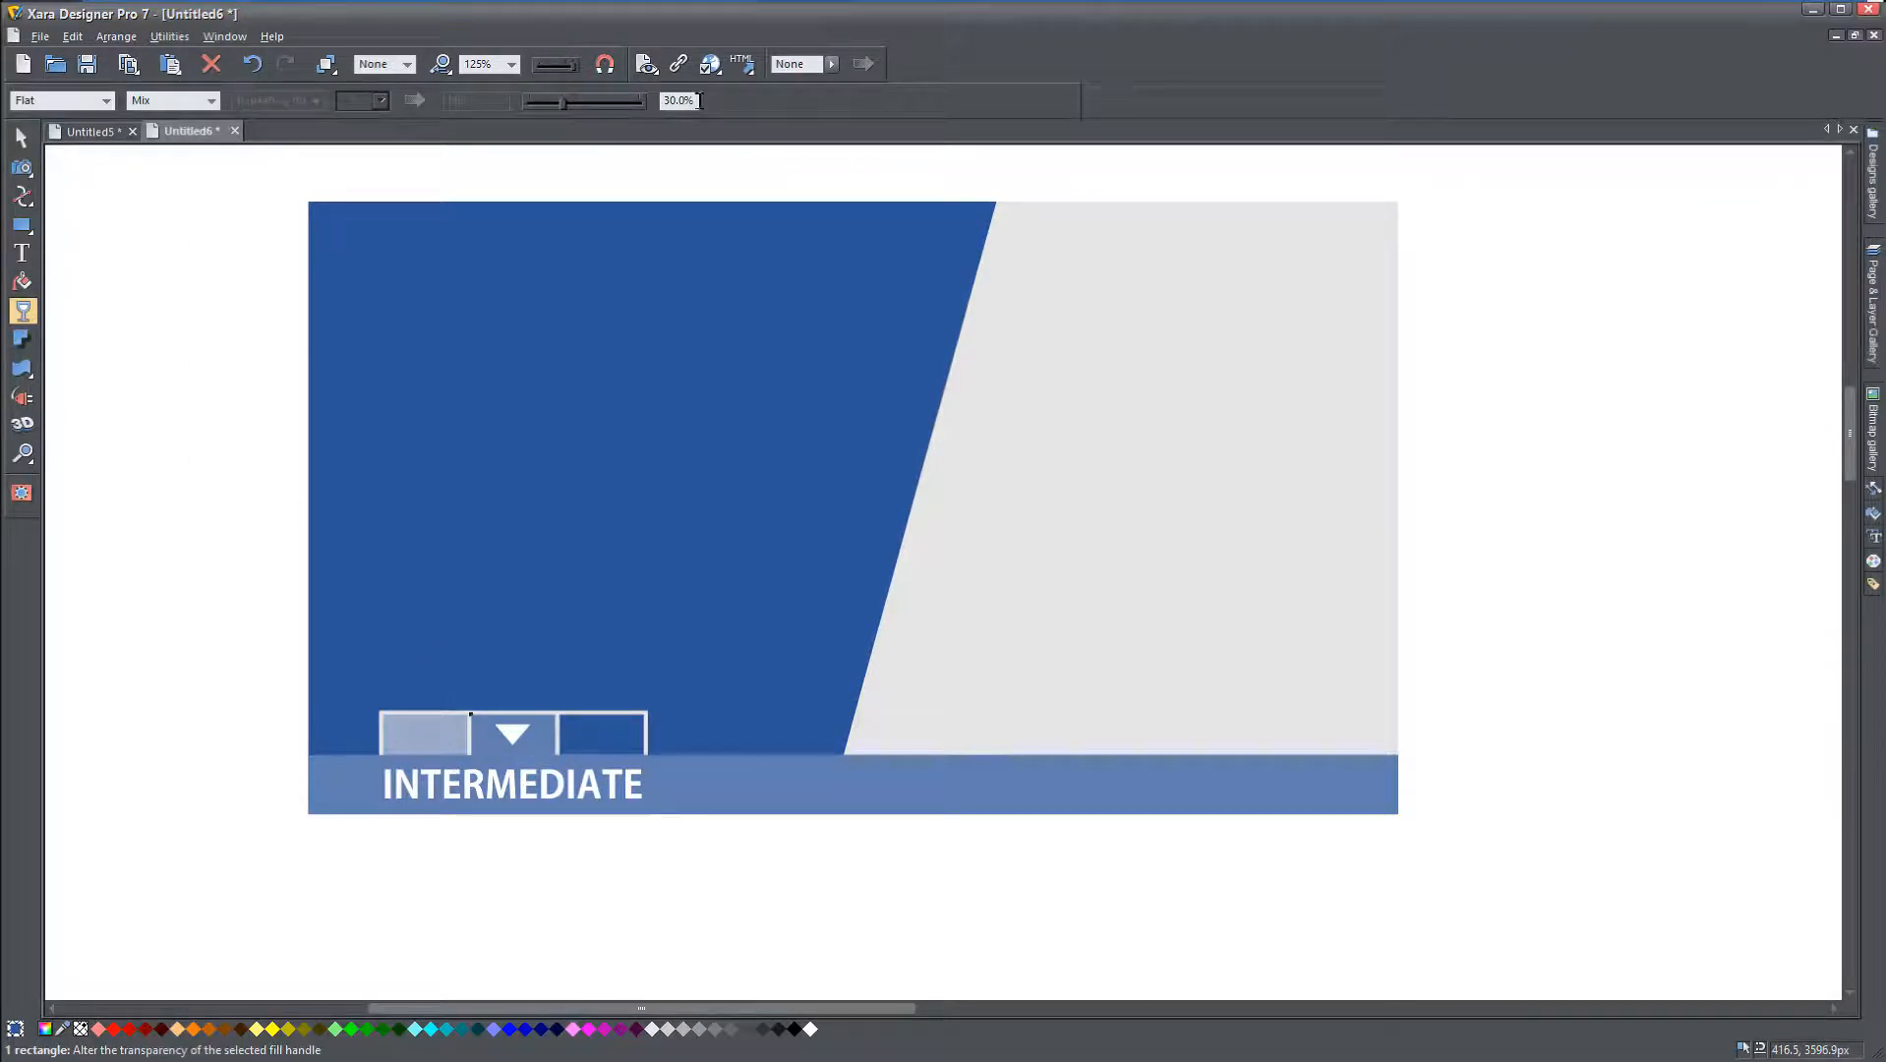
left_click(20, 139)
left_click(401, 372)
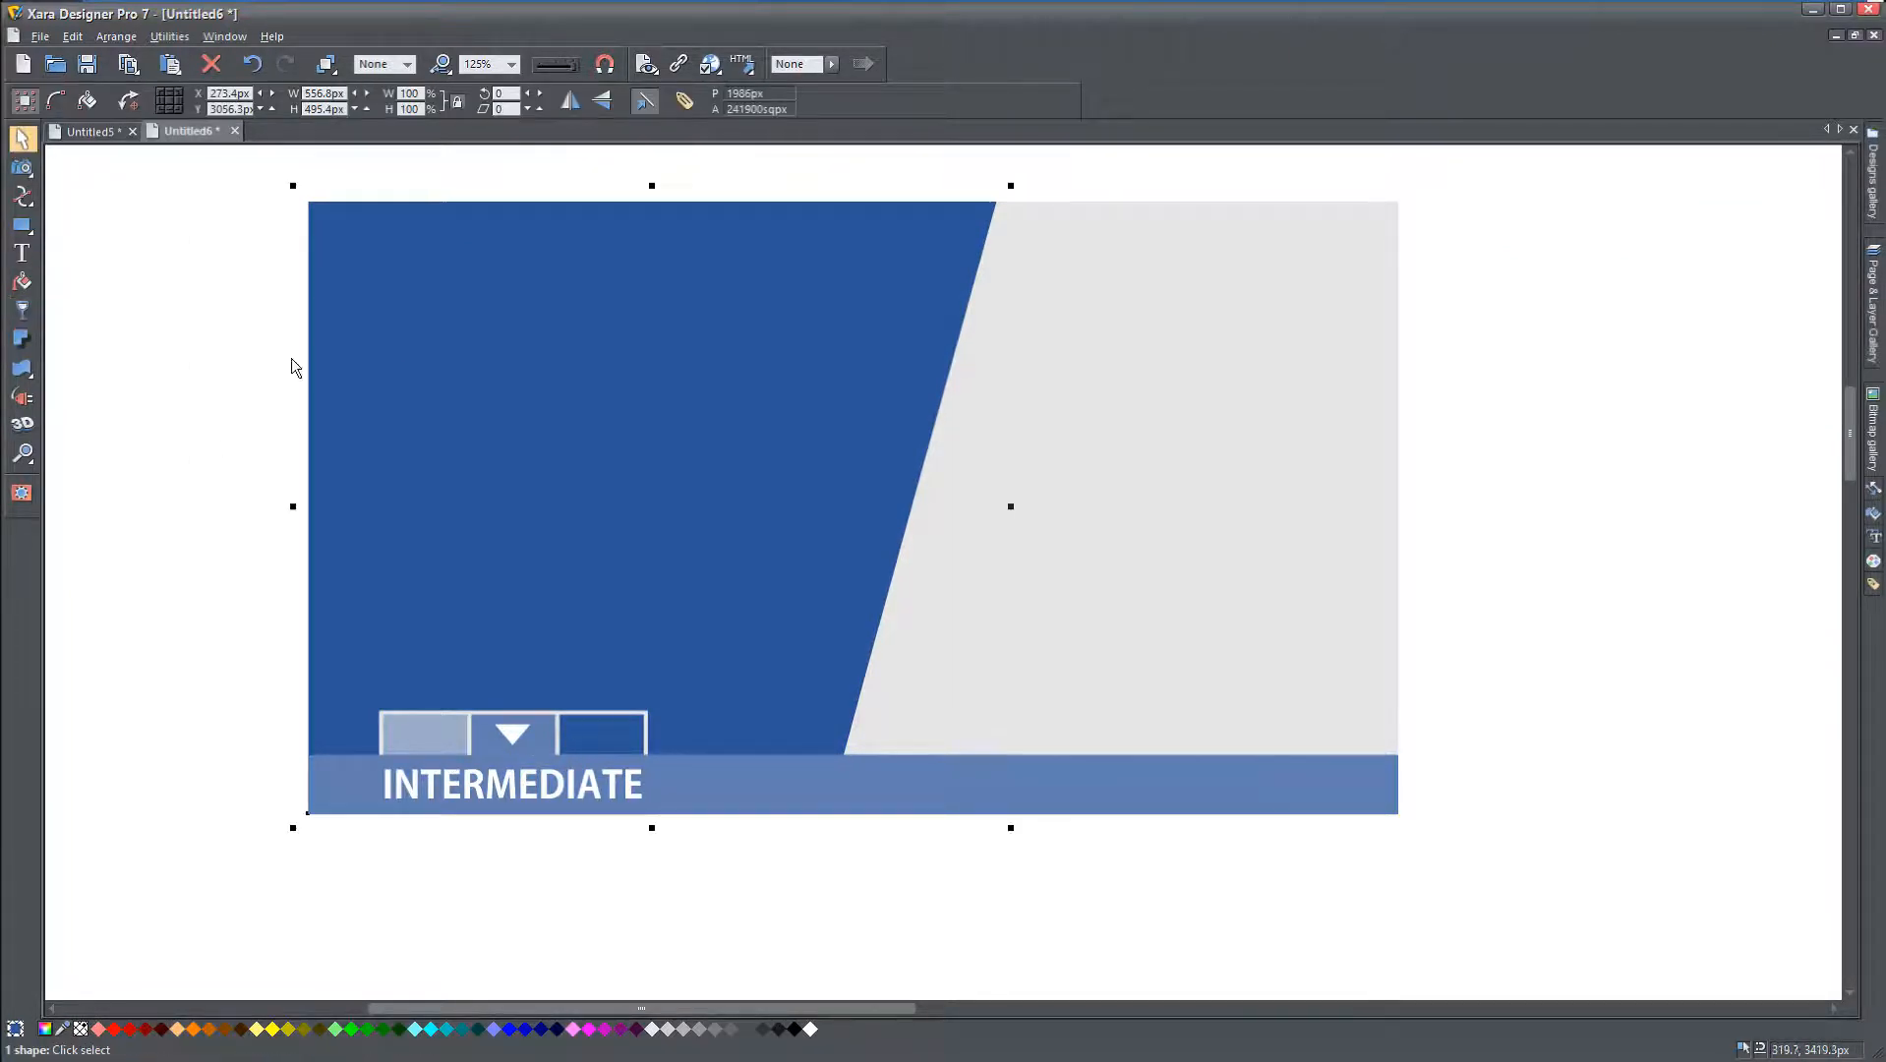
key("F6")
left_click_drag(694, 100, 633, 101)
type("30")
key("Return")
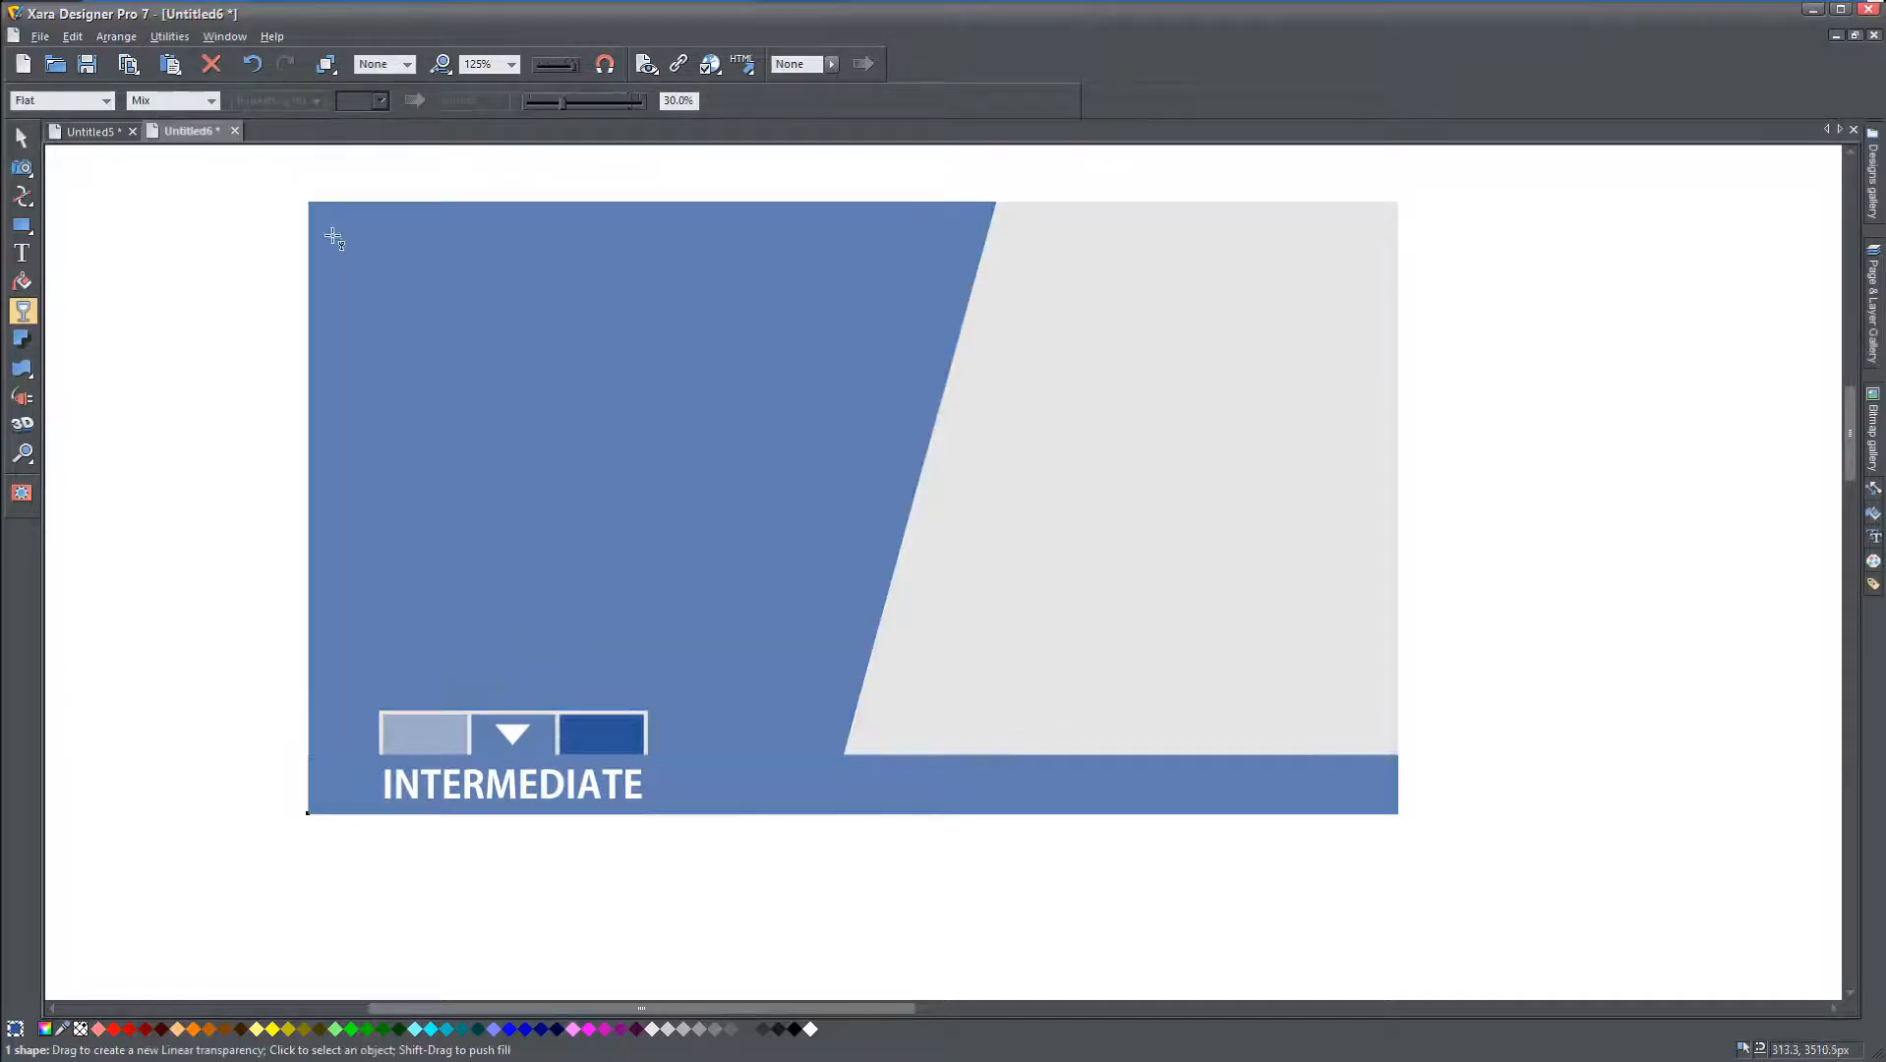
Step: Raise the slanted panel's lower edge to about 443 px high, leaving a thin grey line above the skill-level strip
left_click(21, 139)
key("Escape")
left_click(704, 647)
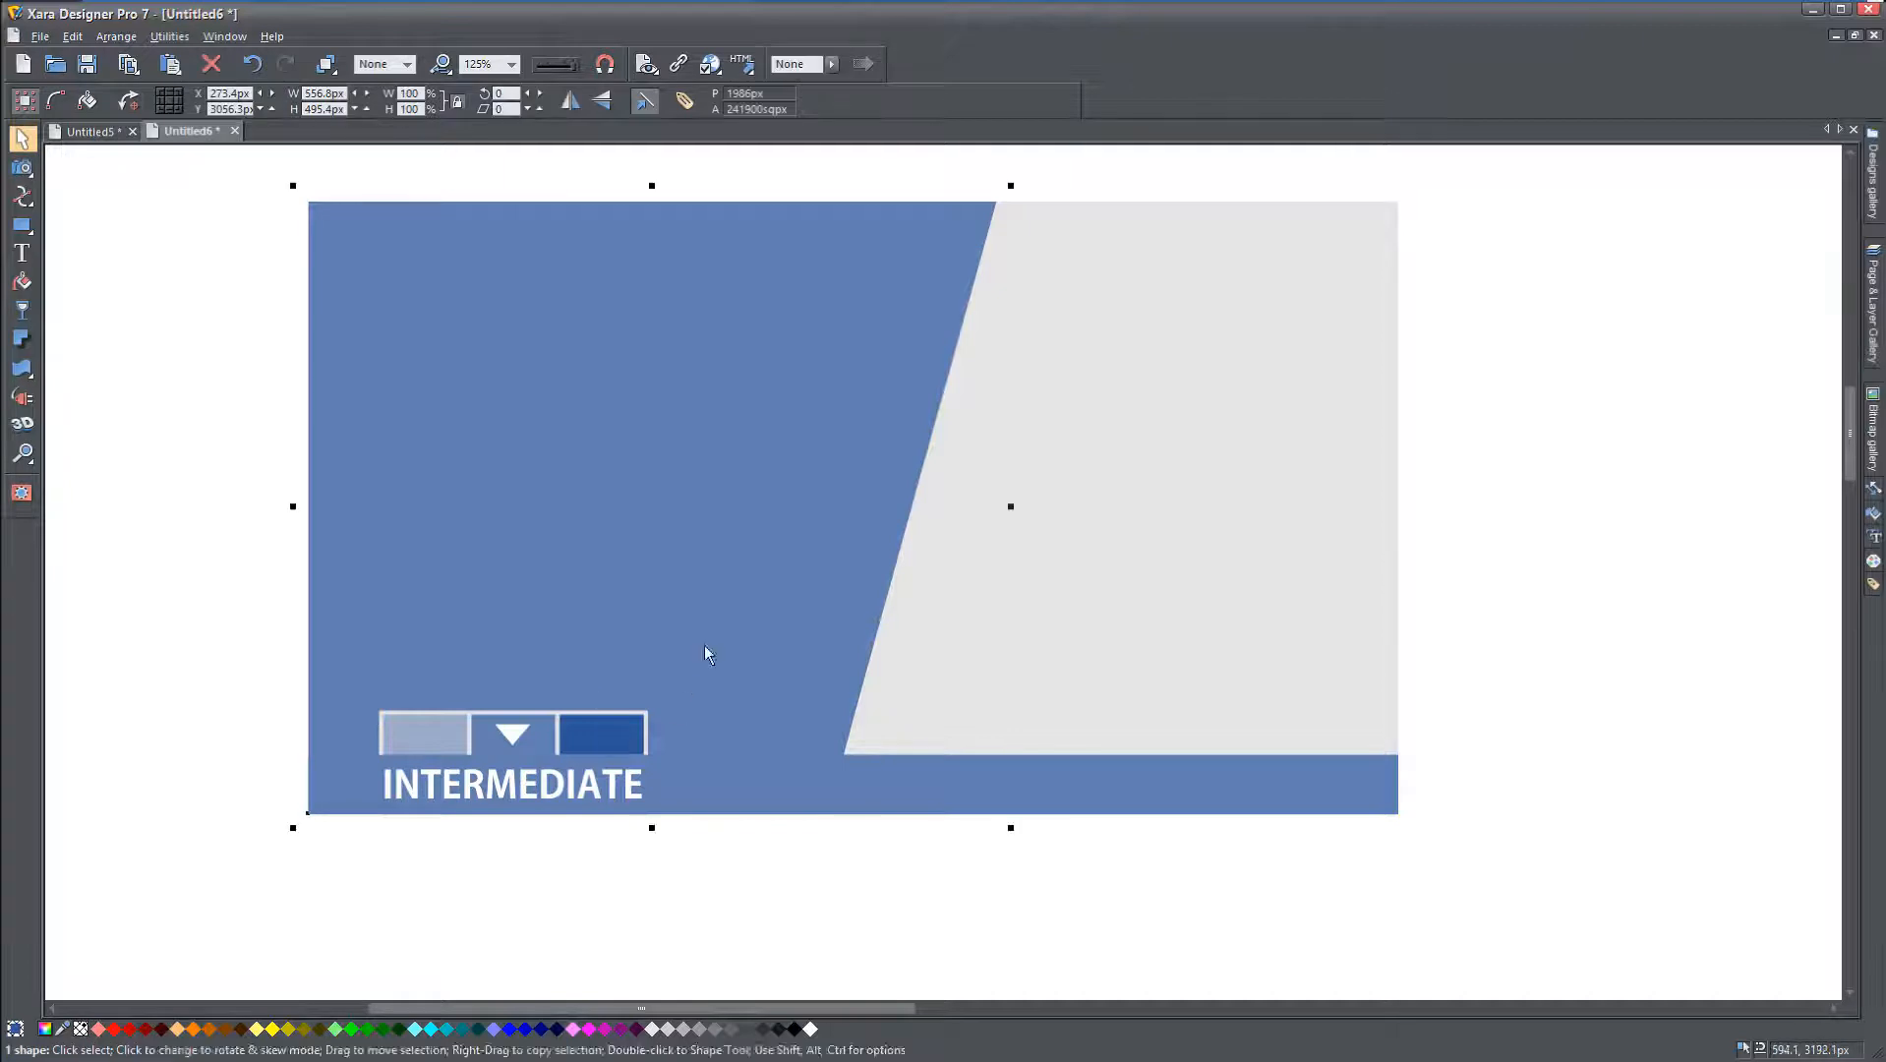
left_click_drag(648, 826, 647, 764)
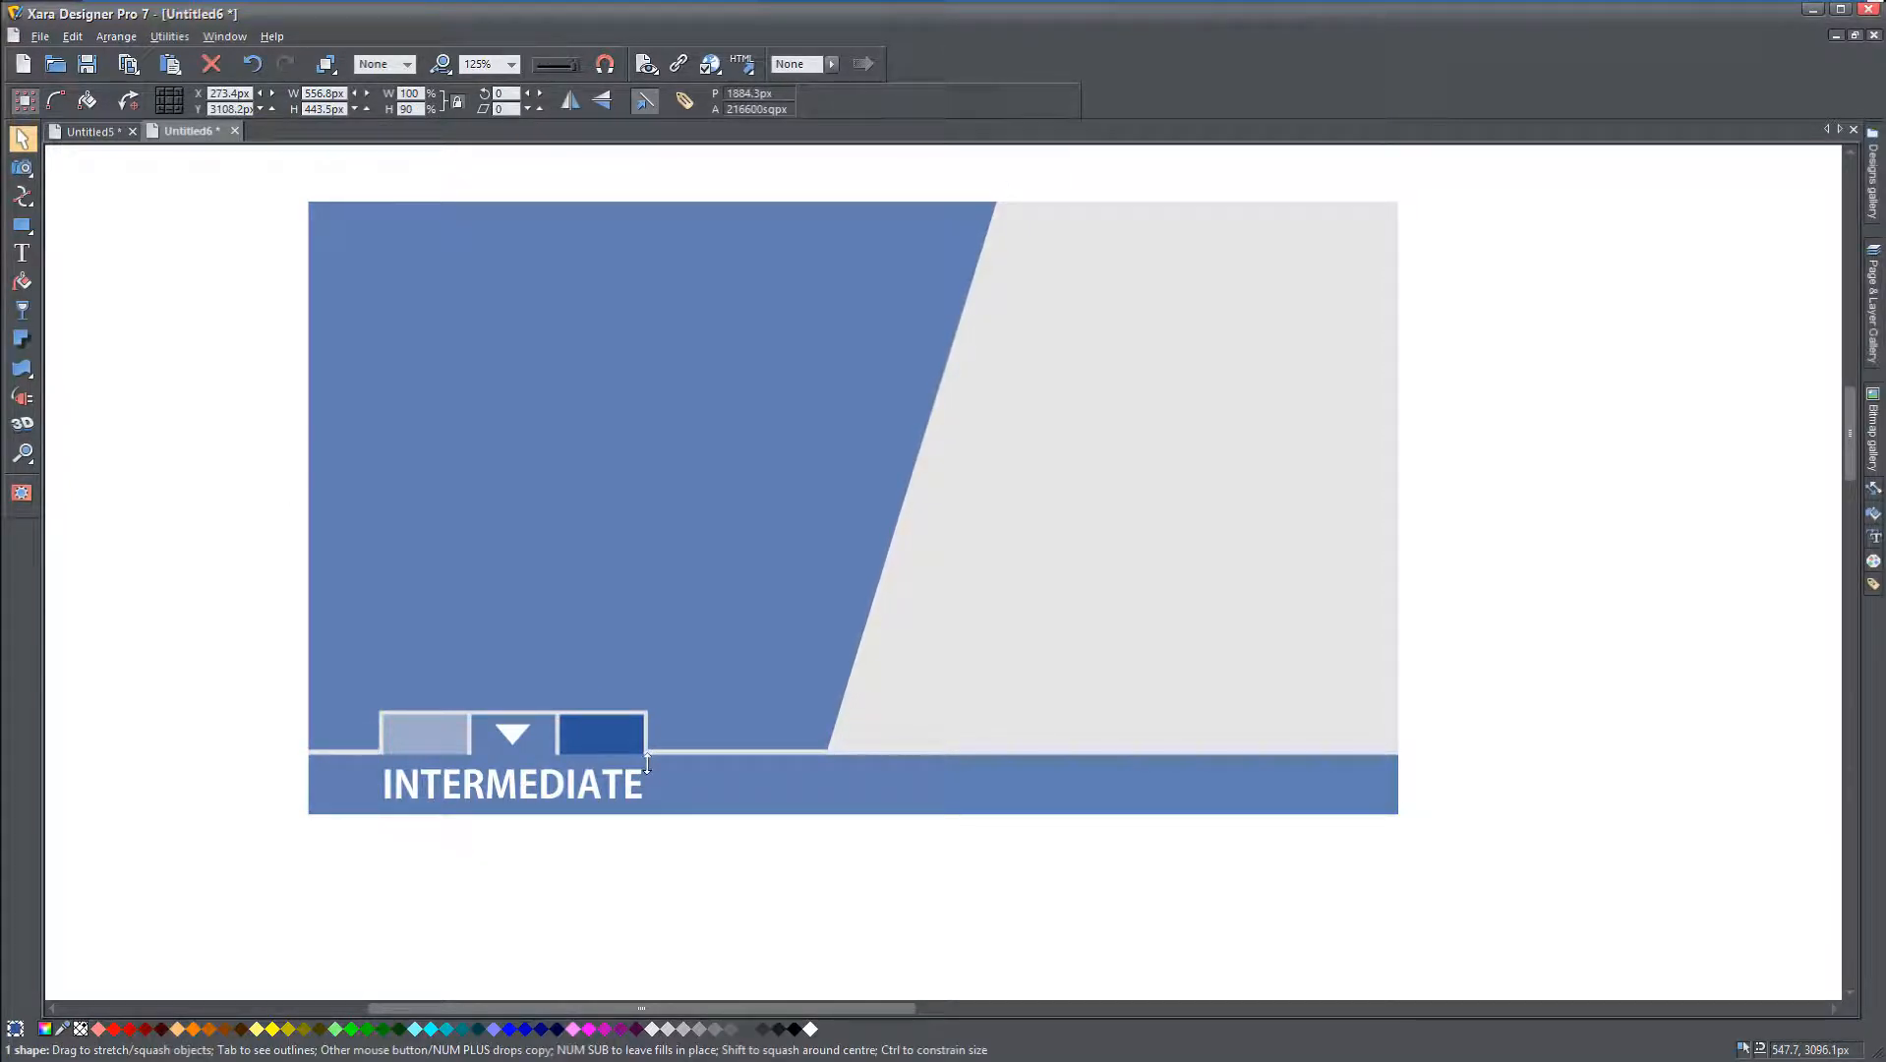
left_click(645, 872)
scroll(514, 844, "up", 3)
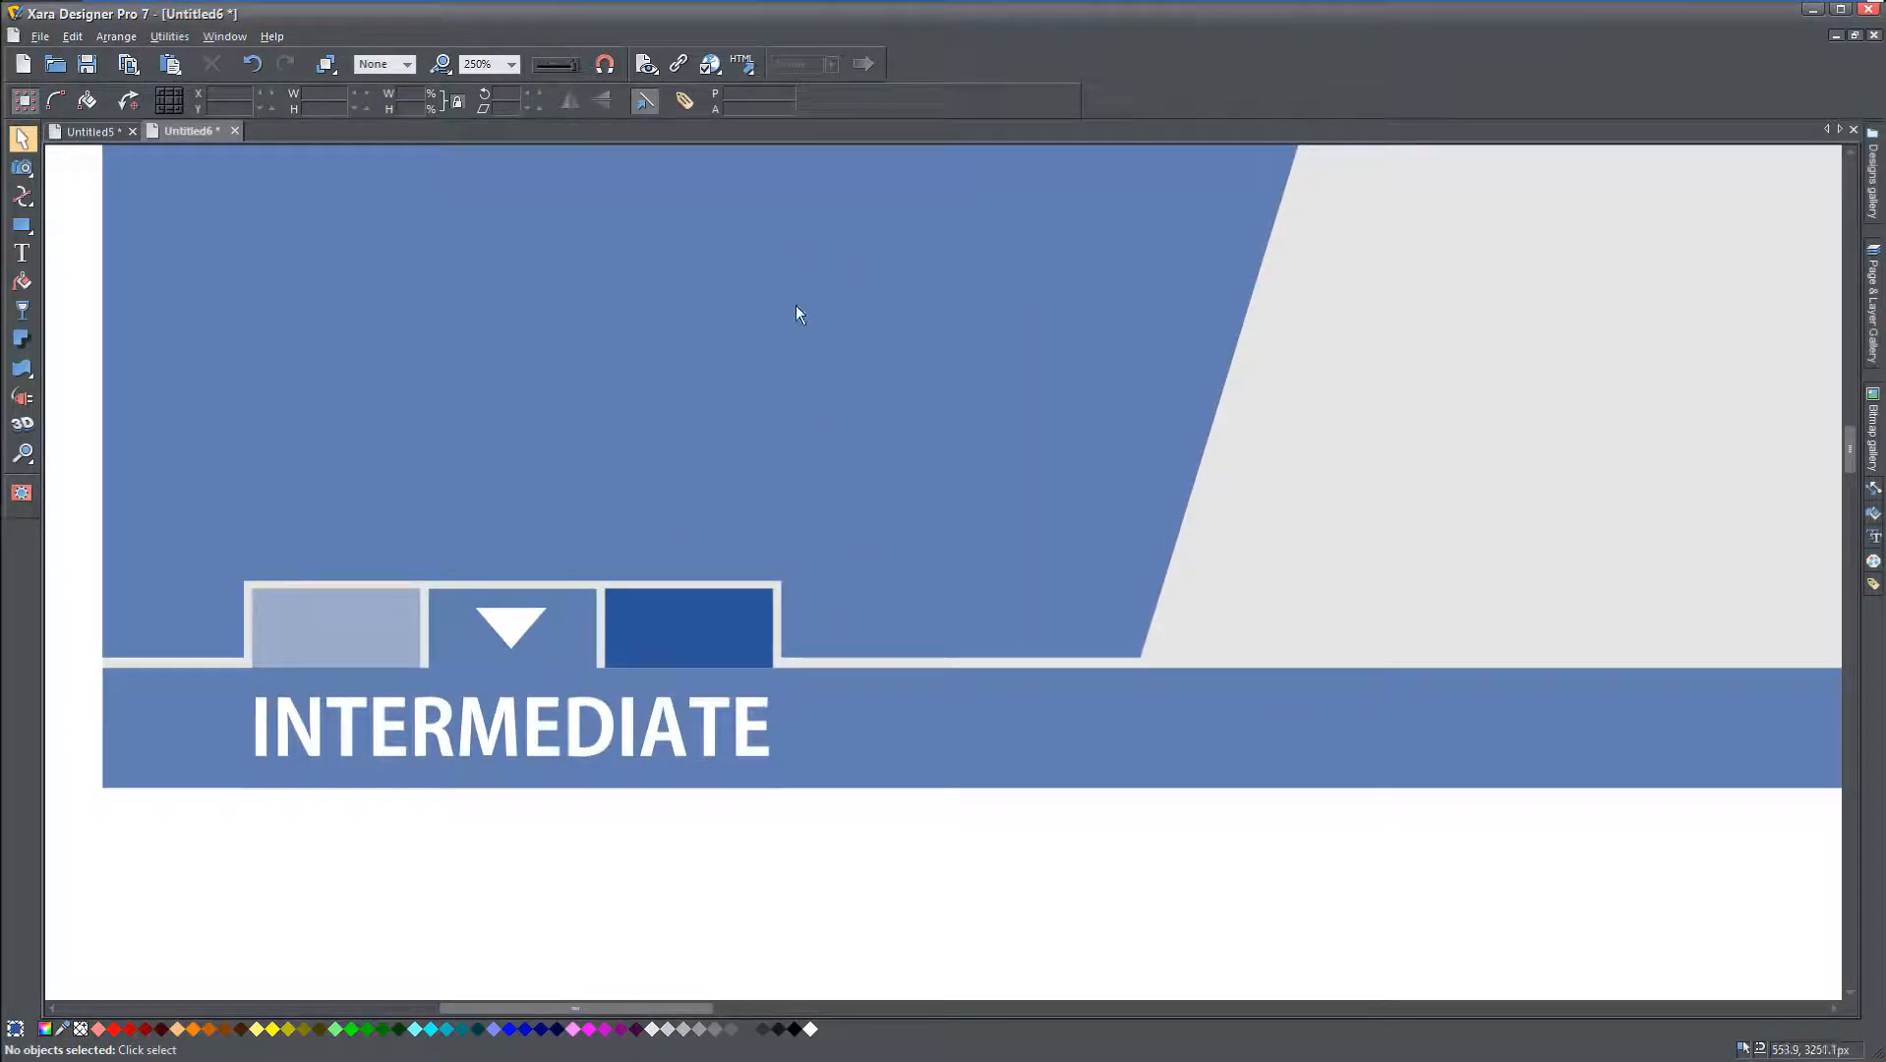
Step: Add the four-line title "How to do / something / important / in Word" on the slanted blue panel
scroll(733, 666, "down", 2)
left_click_drag(974, 444, 625, 578)
scroll(857, 631, "down", 1)
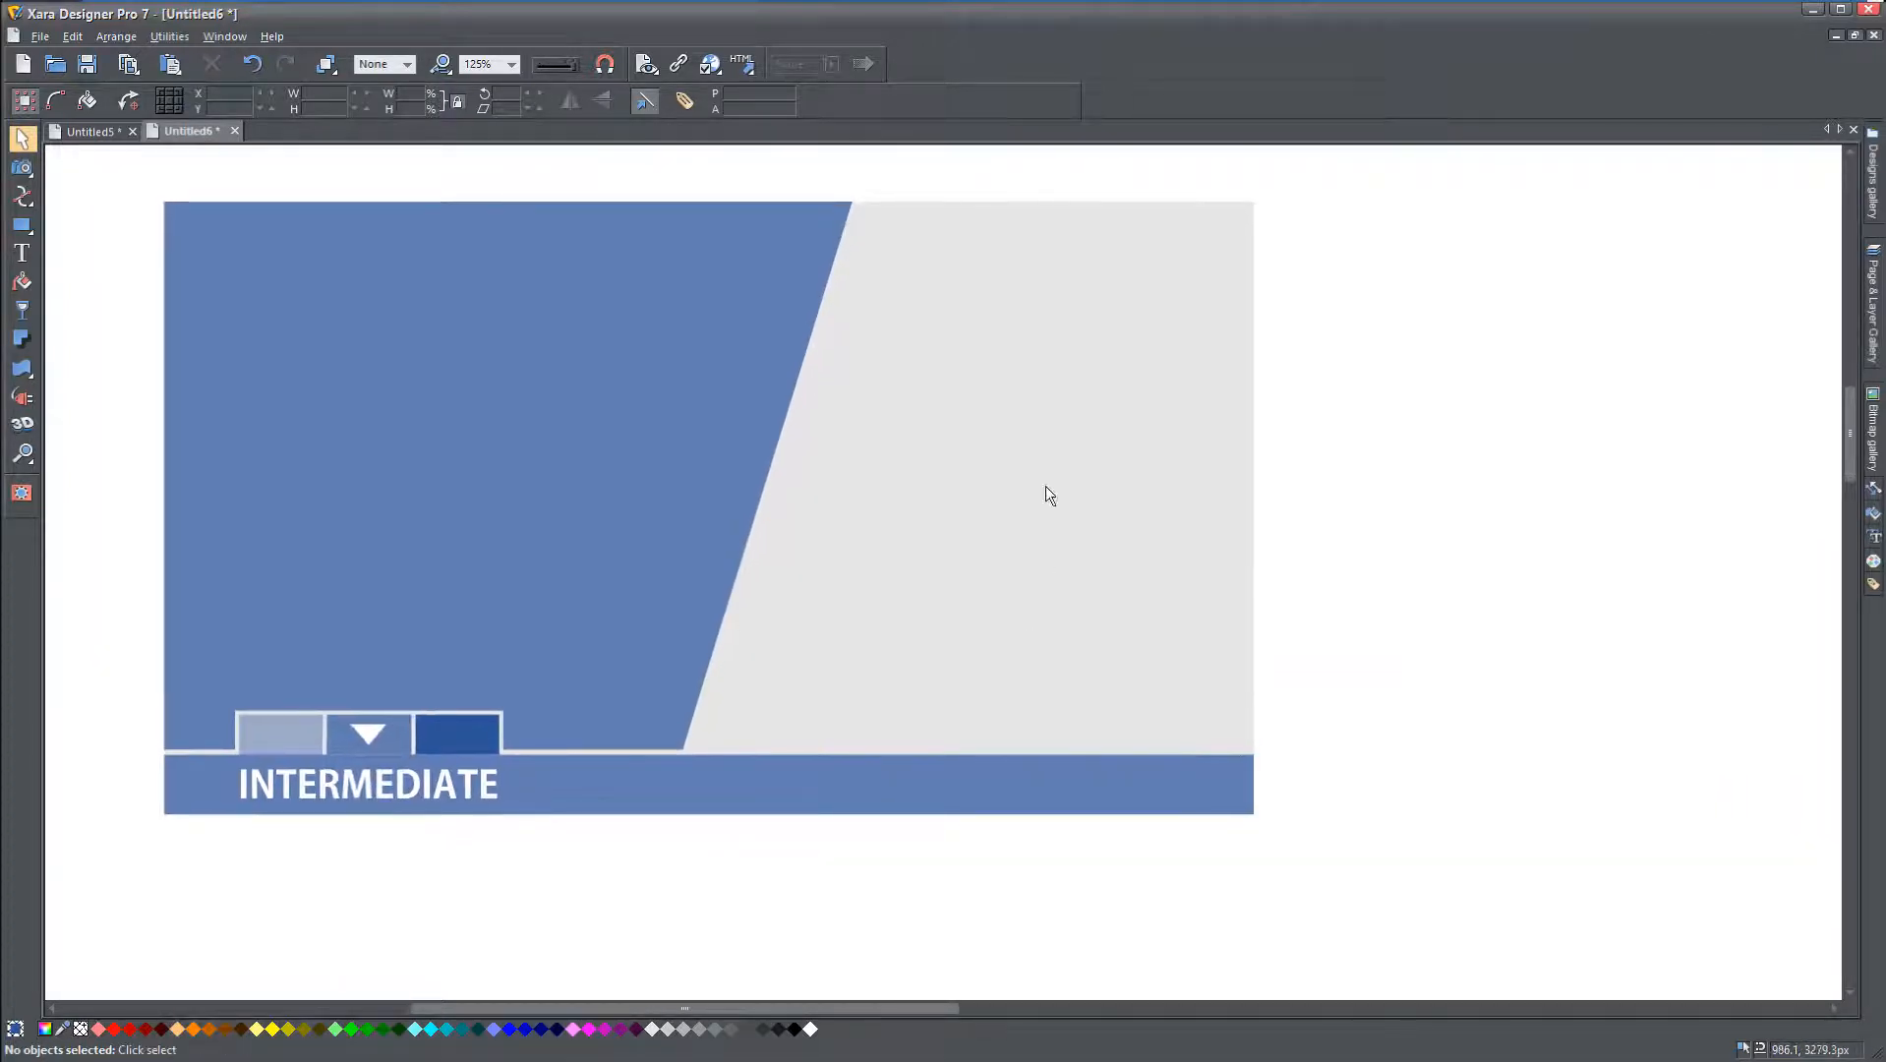
left_click_drag(414, 515, 564, 542)
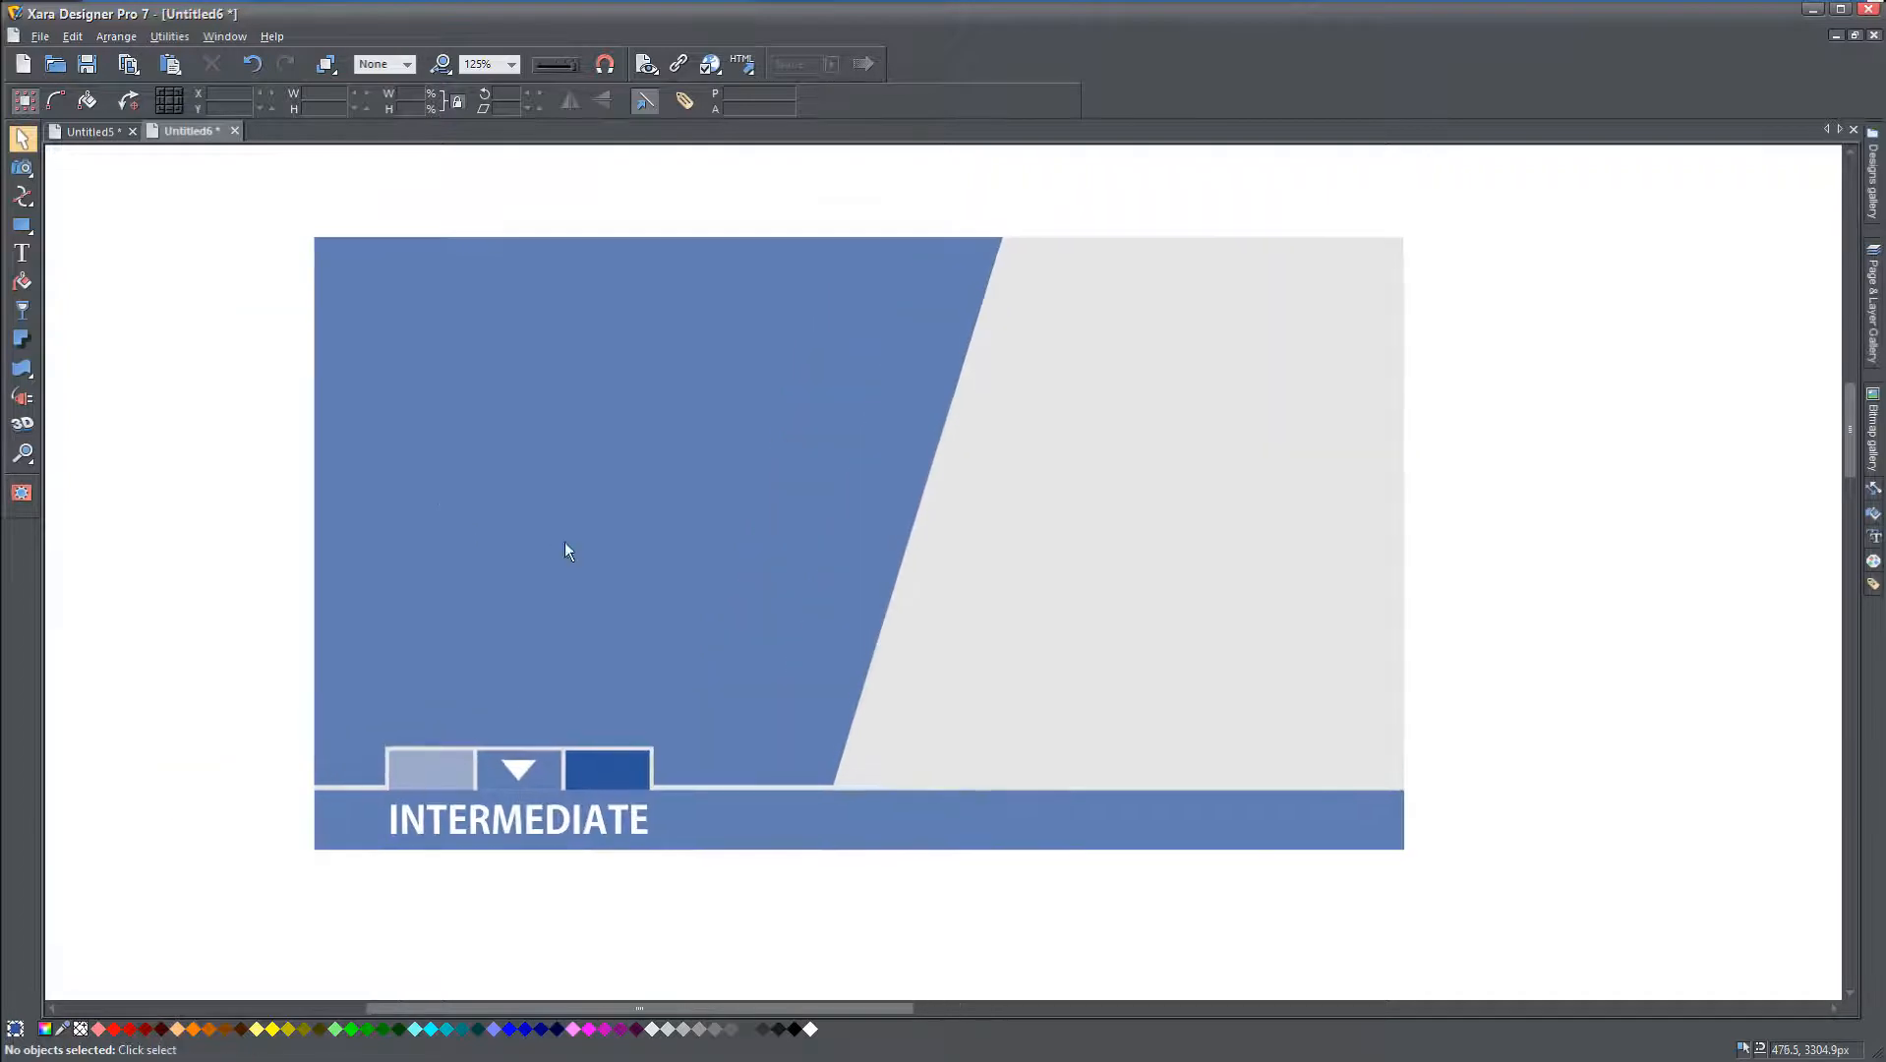
left_click(21, 254)
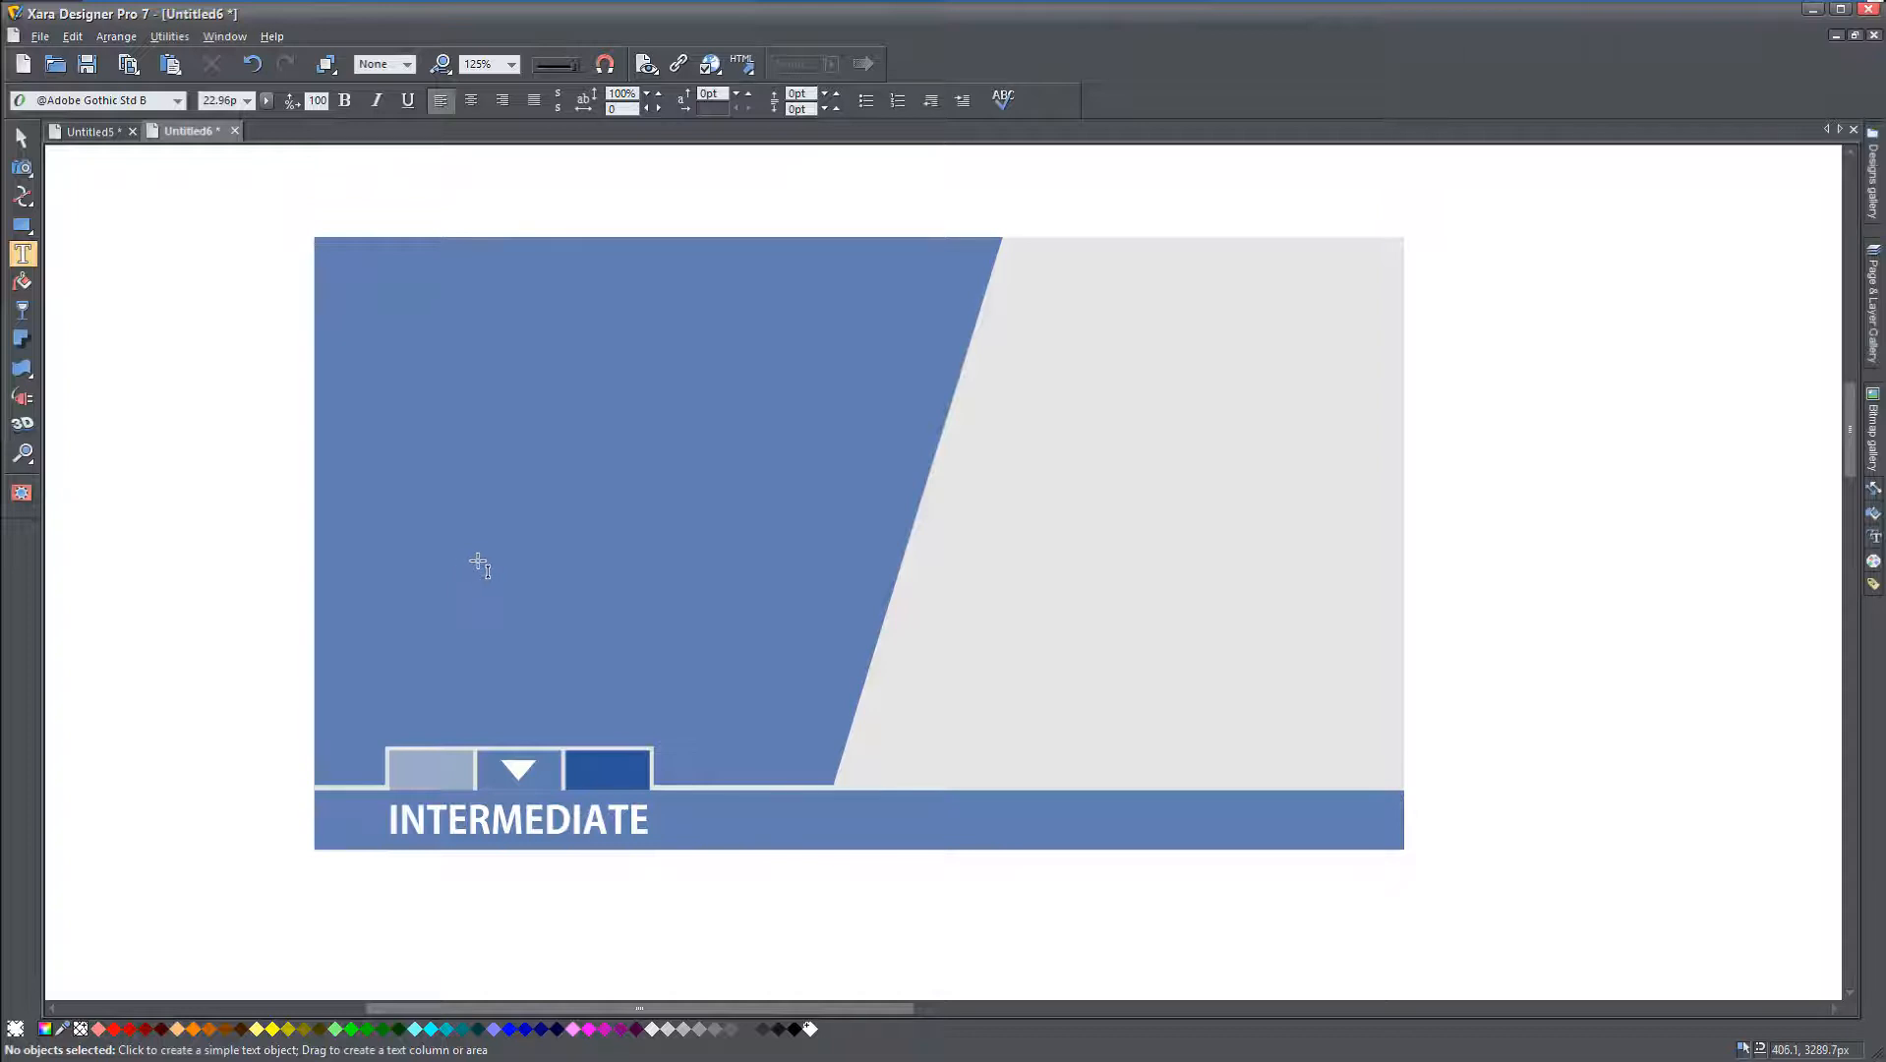
left_click(409, 354)
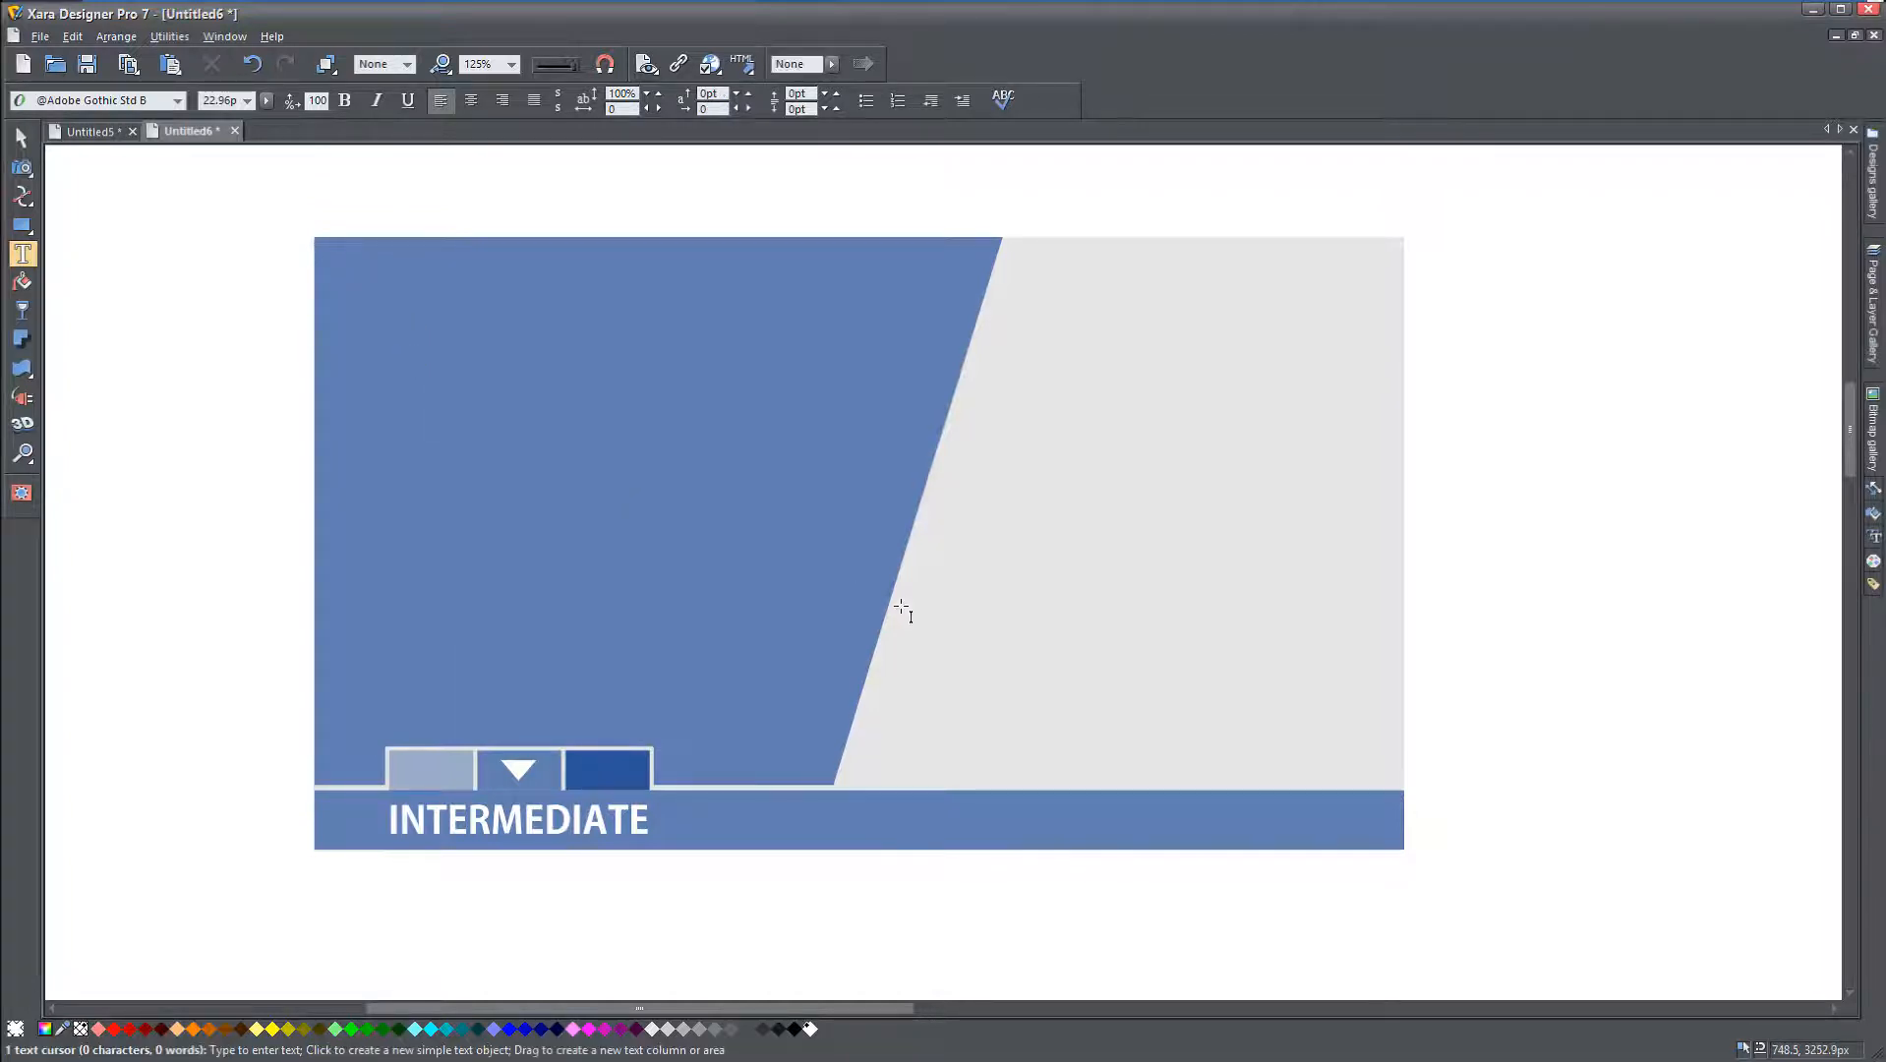
type("How to do")
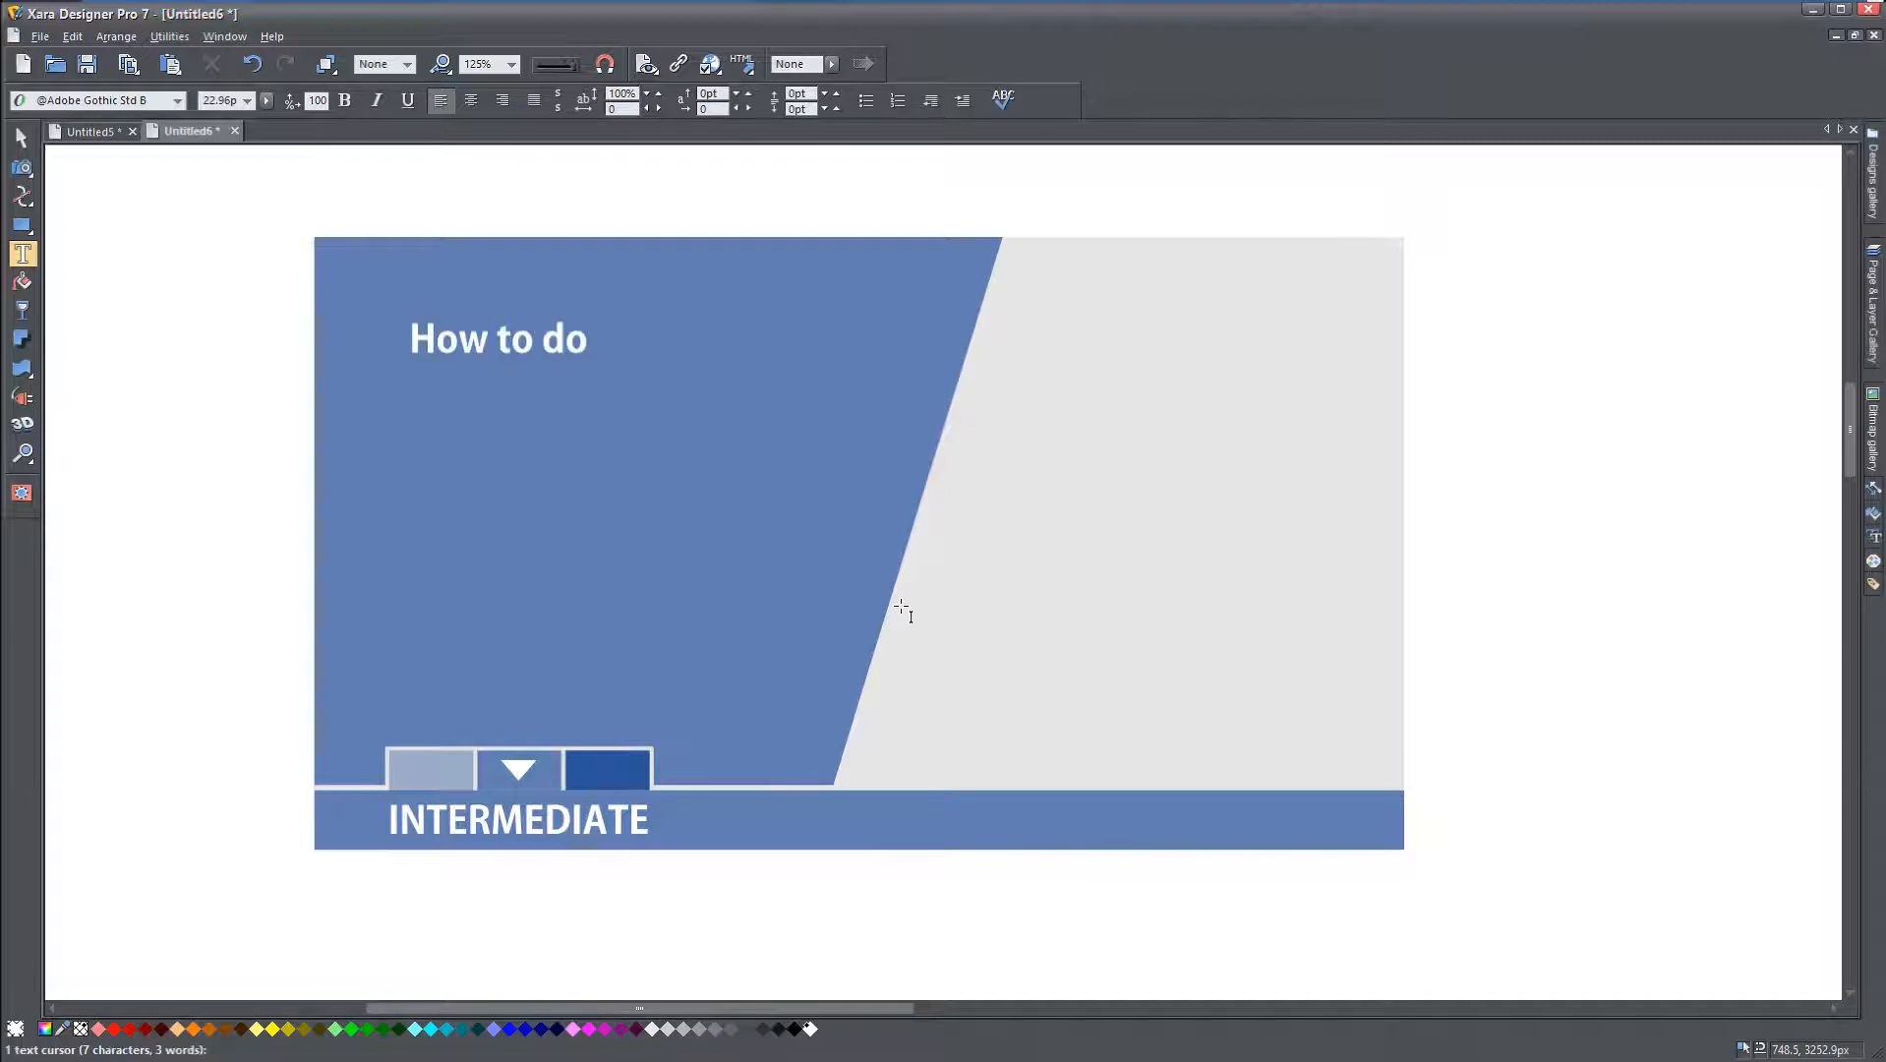
key("Return")
type("something")
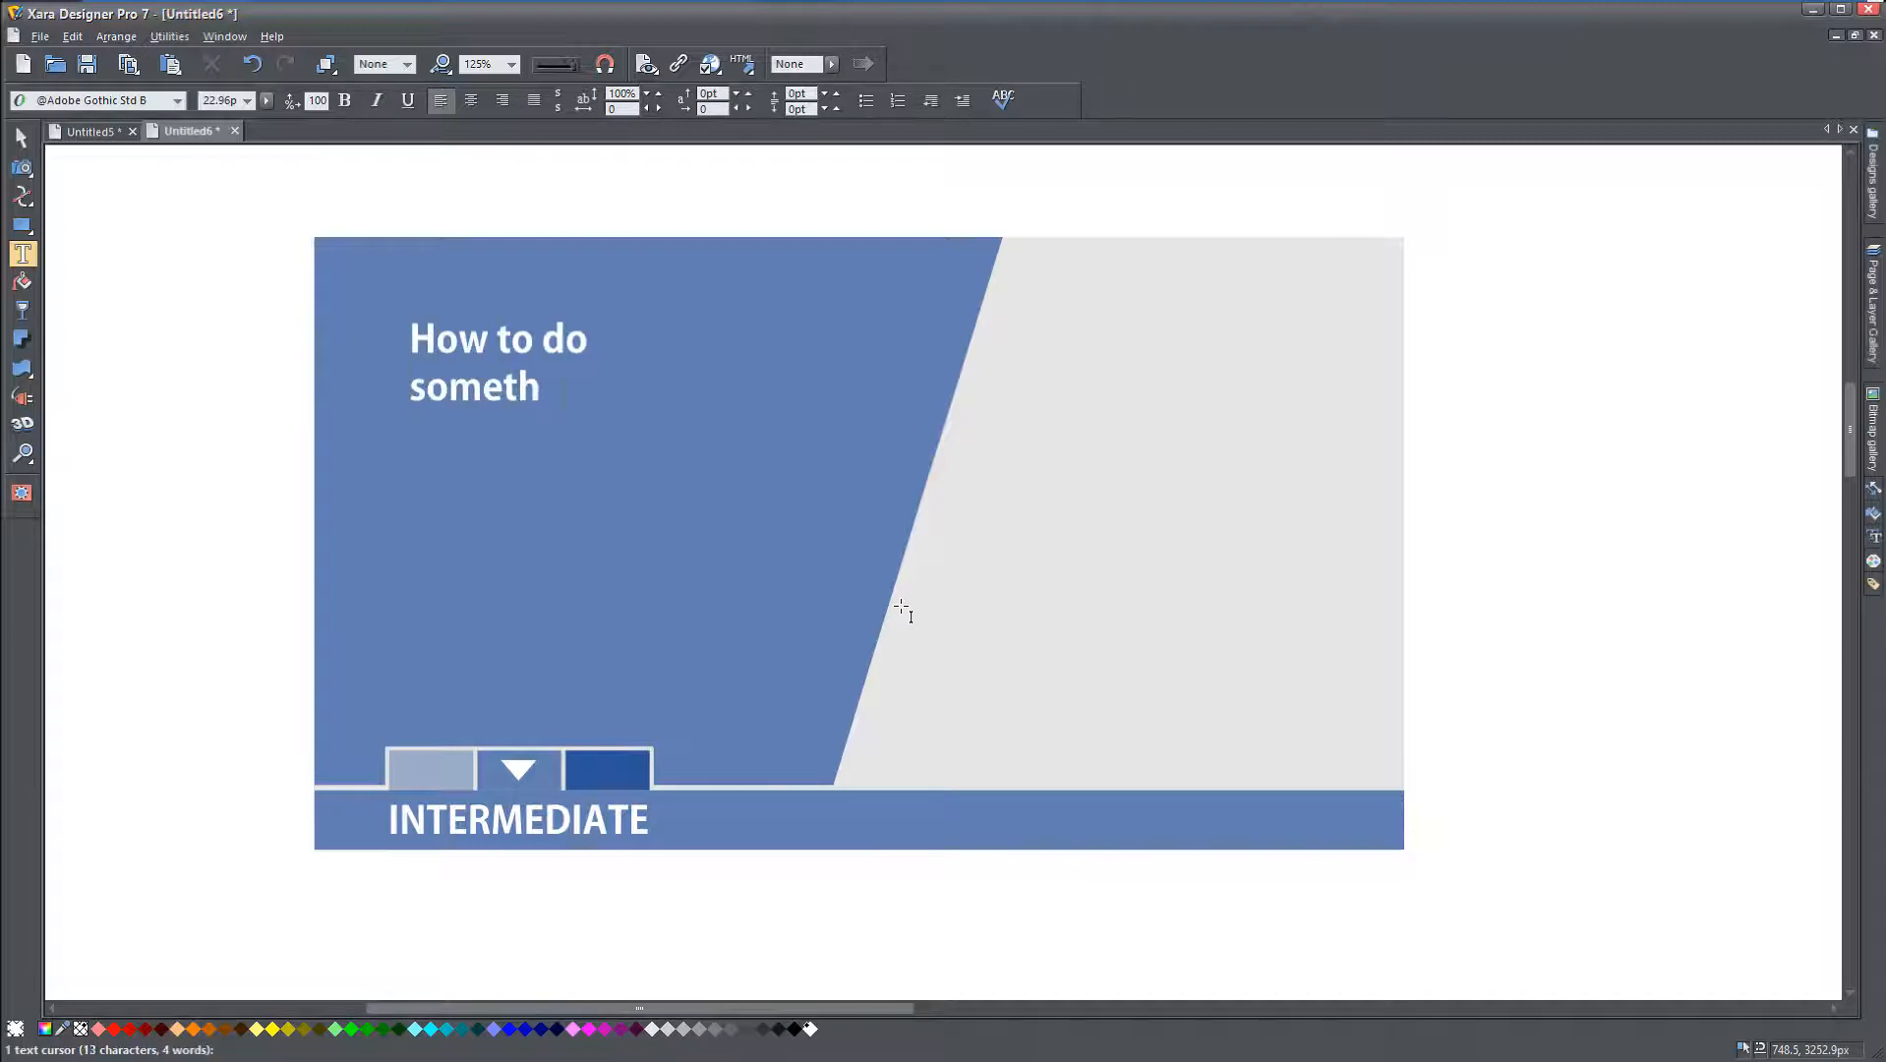
key("Return")
type("importna")
key("BackSpace")
key("BackSpace")
type("ant")
key("Return")
type("in Word")
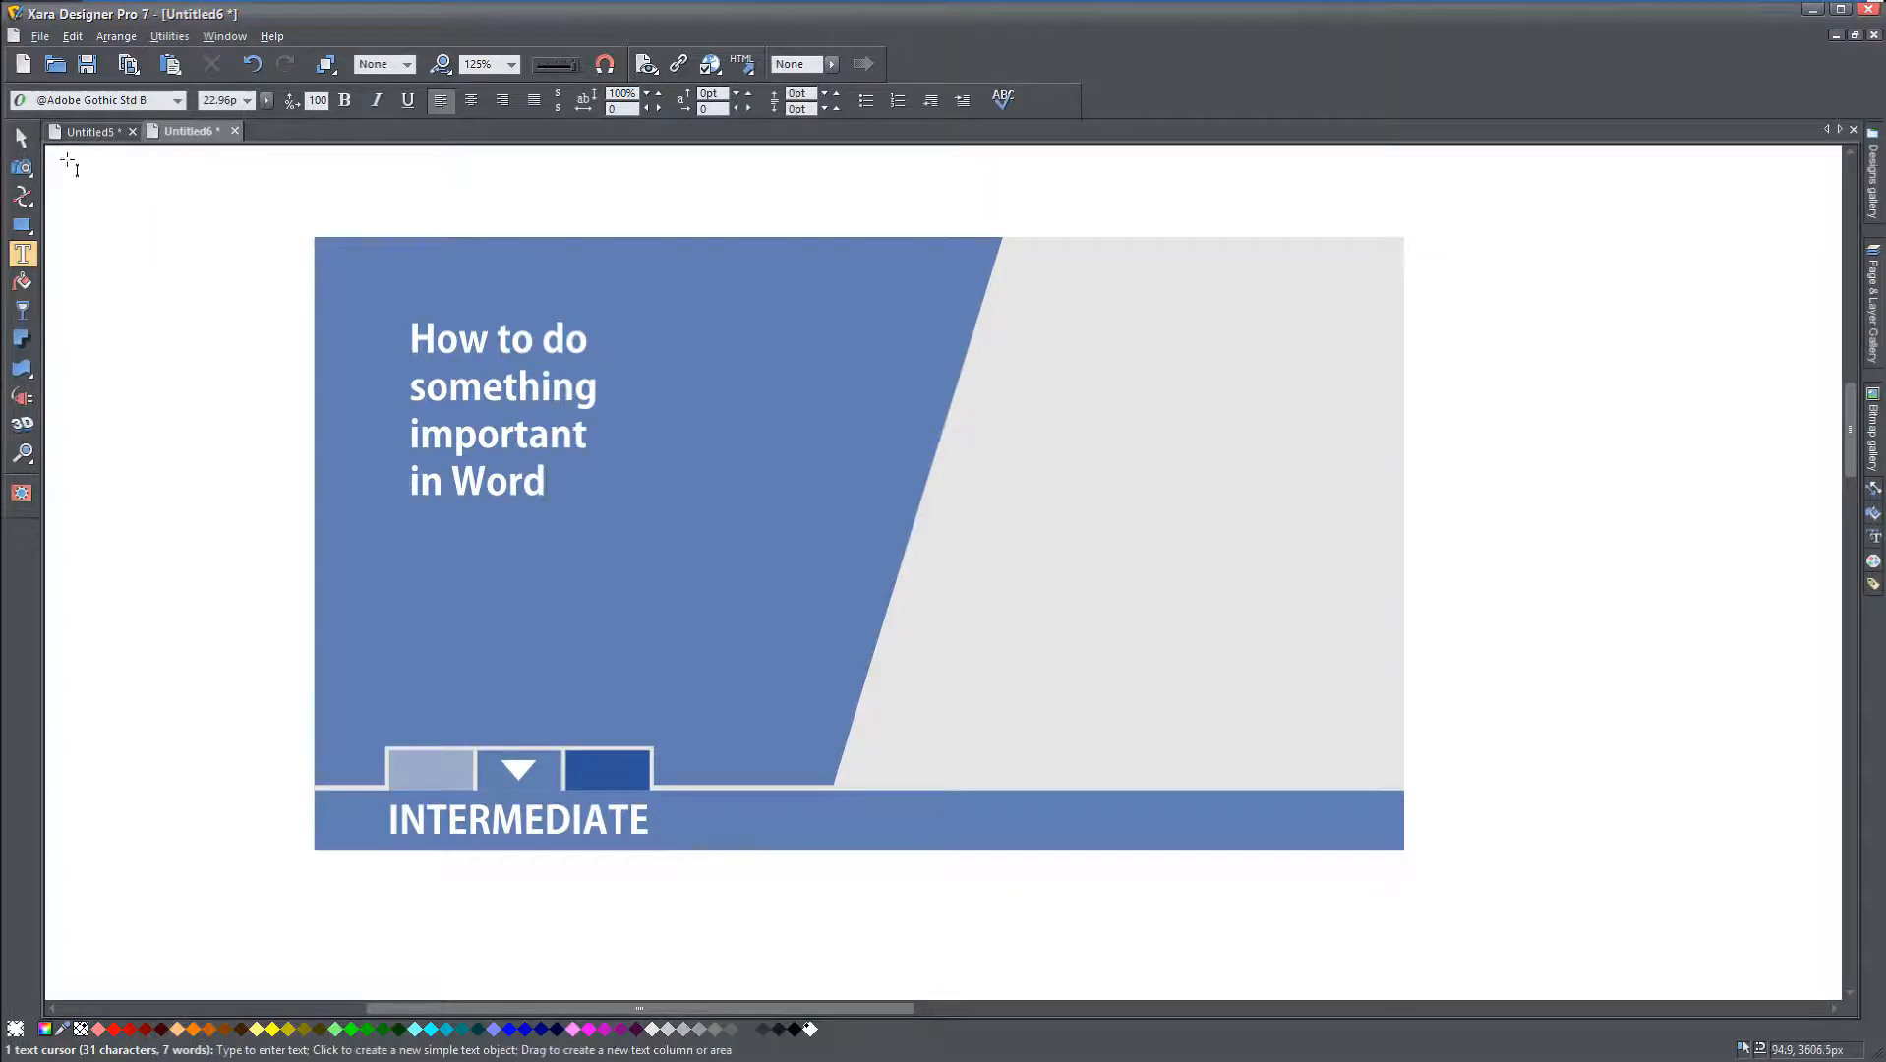
key("Escape")
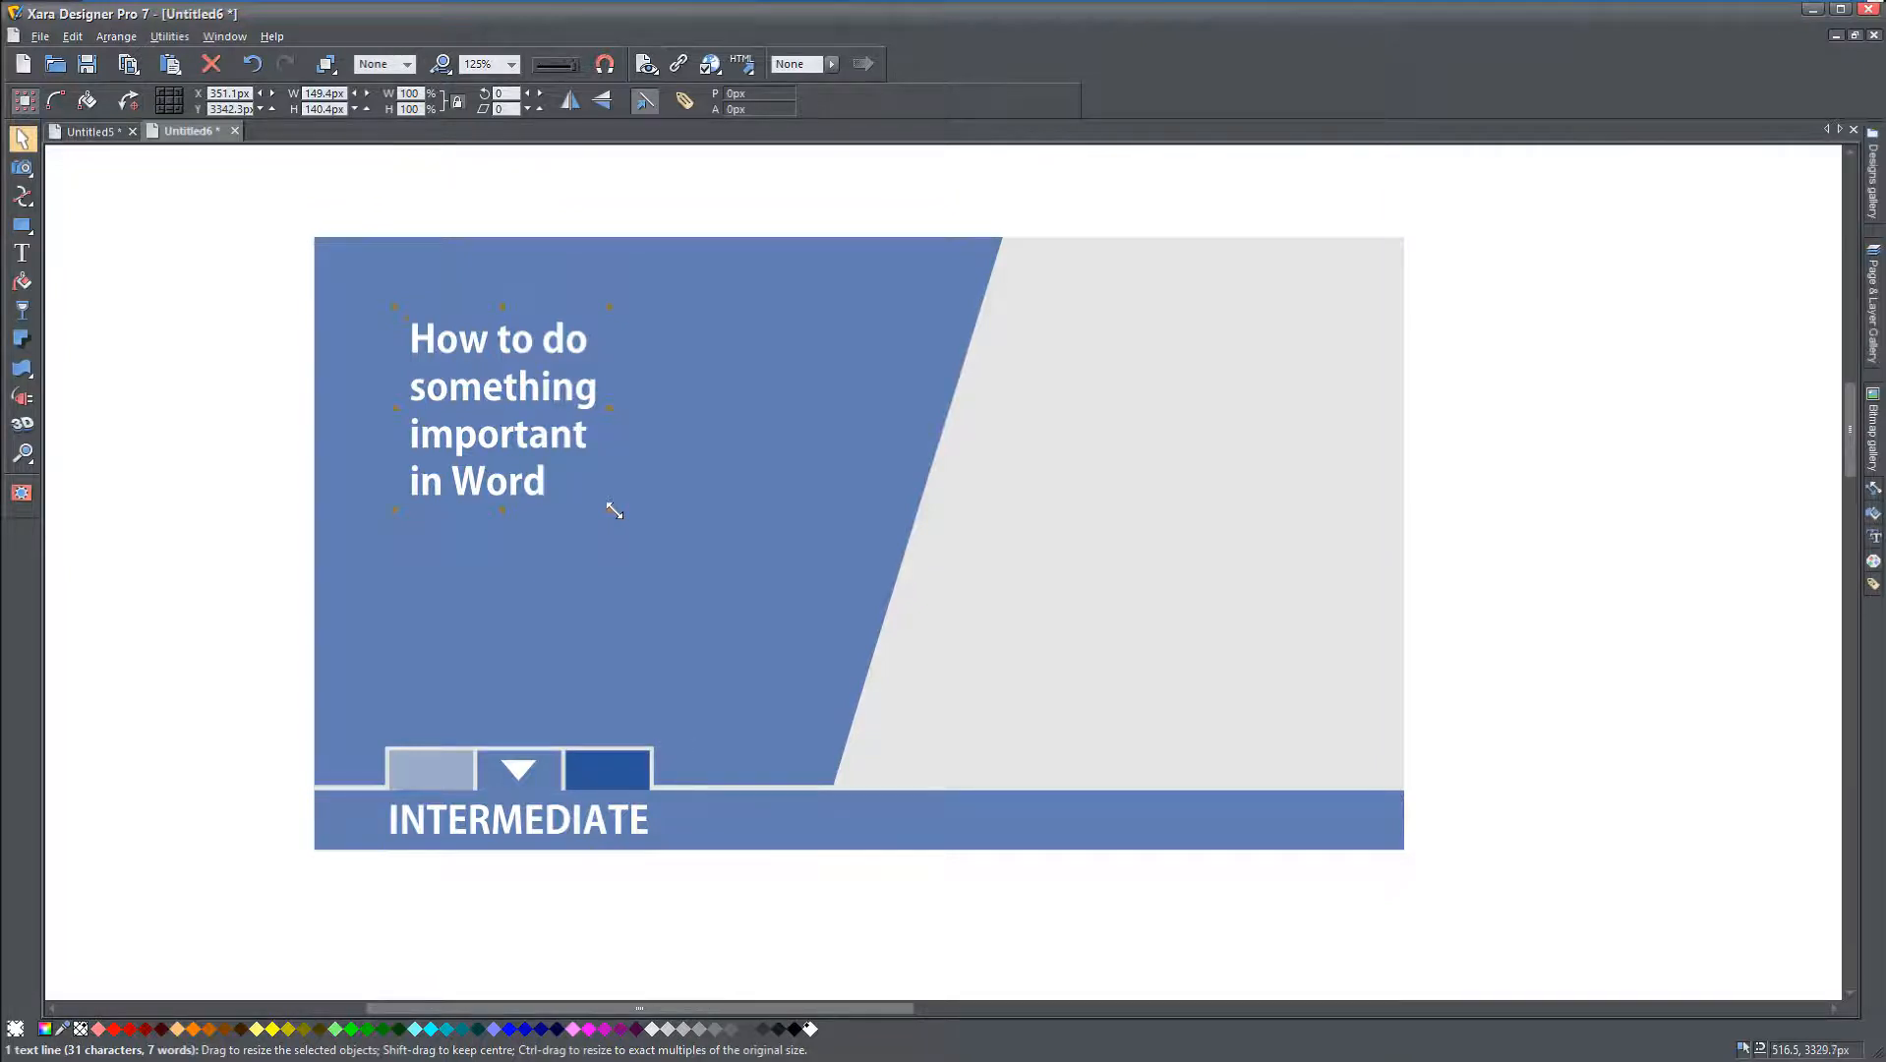
Step: Enlarge the title to about 313 px wide and position it above the level boxes, roughly in line with their outer edge
left_click_drag(610, 509, 754, 719)
key("Up")
key("Up")
key("Up")
key("Up")
key("Up")
key("Up")
key("Up")
key("Up")
key("Up")
key("Up")
key("Up")
key("Up")
key("Up")
key("Up")
key("Up")
key("Up")
key("Up")
key("Up")
key("Up")
key("Up")
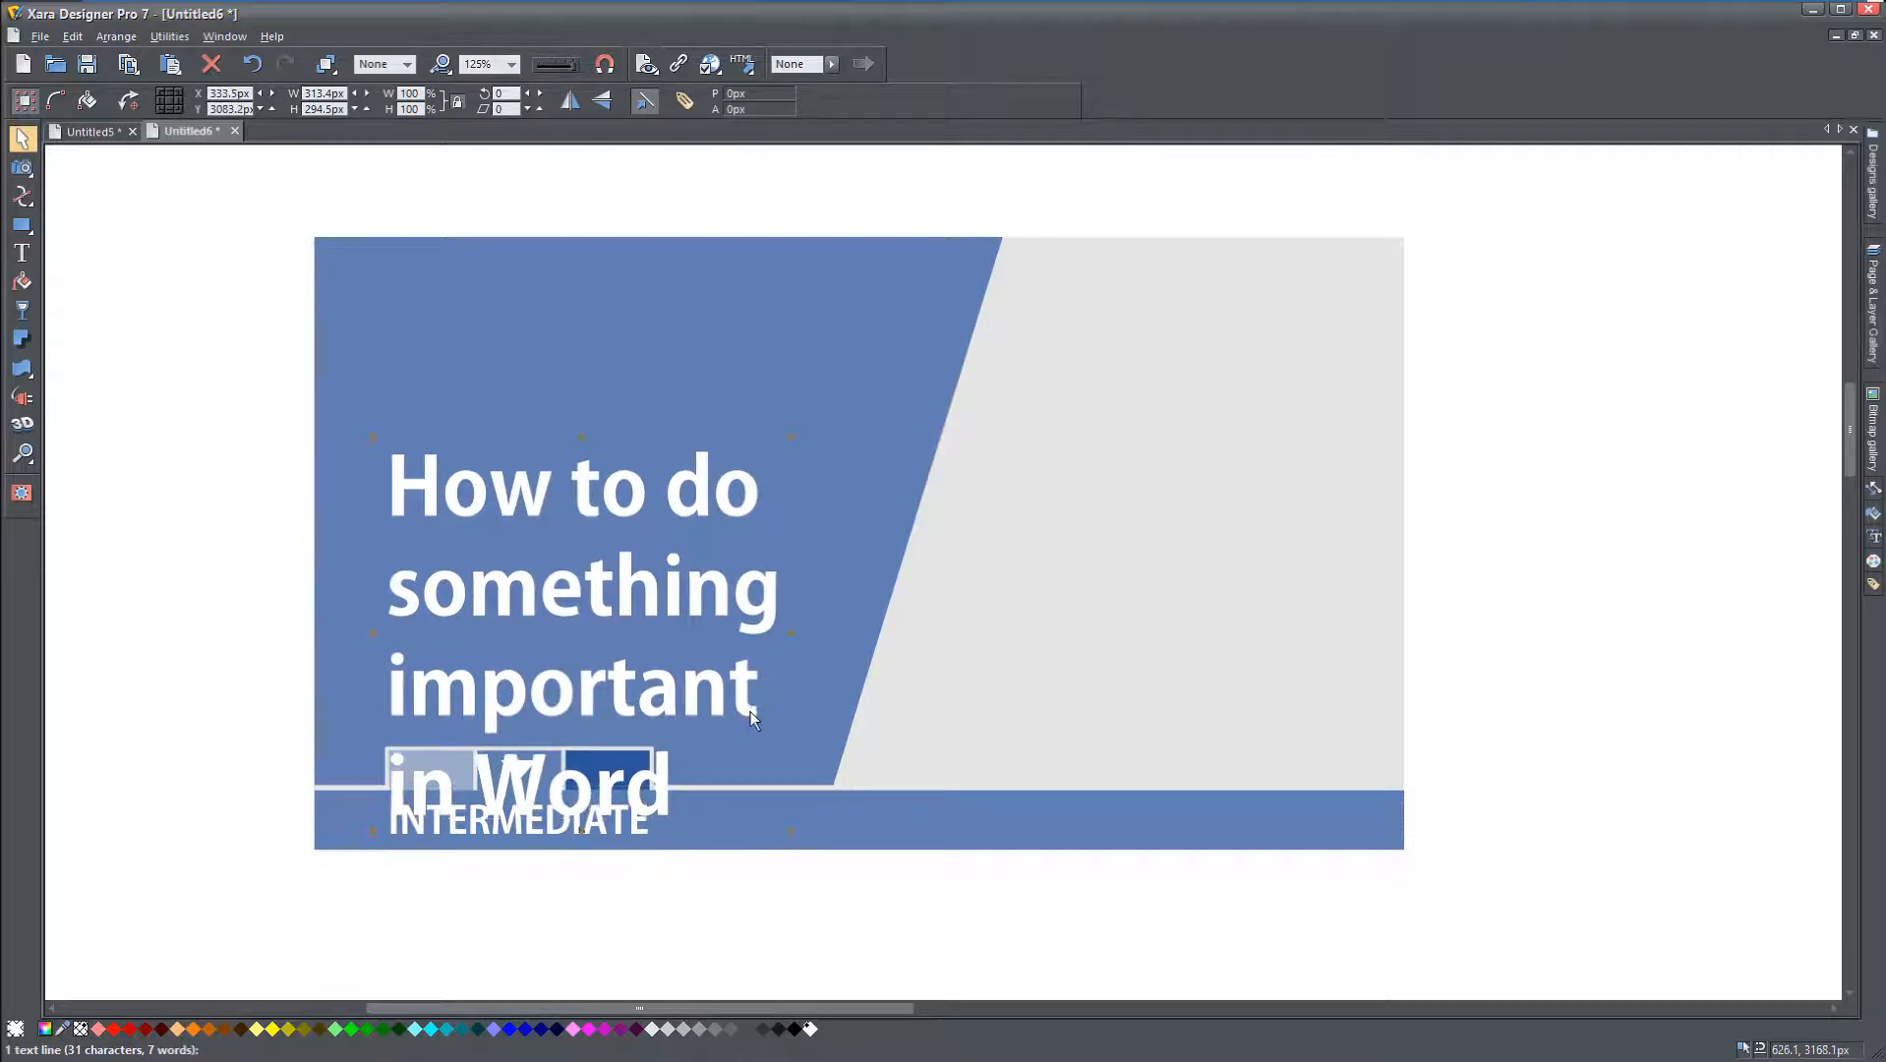
key("Up")
key("Up")
key("Up")
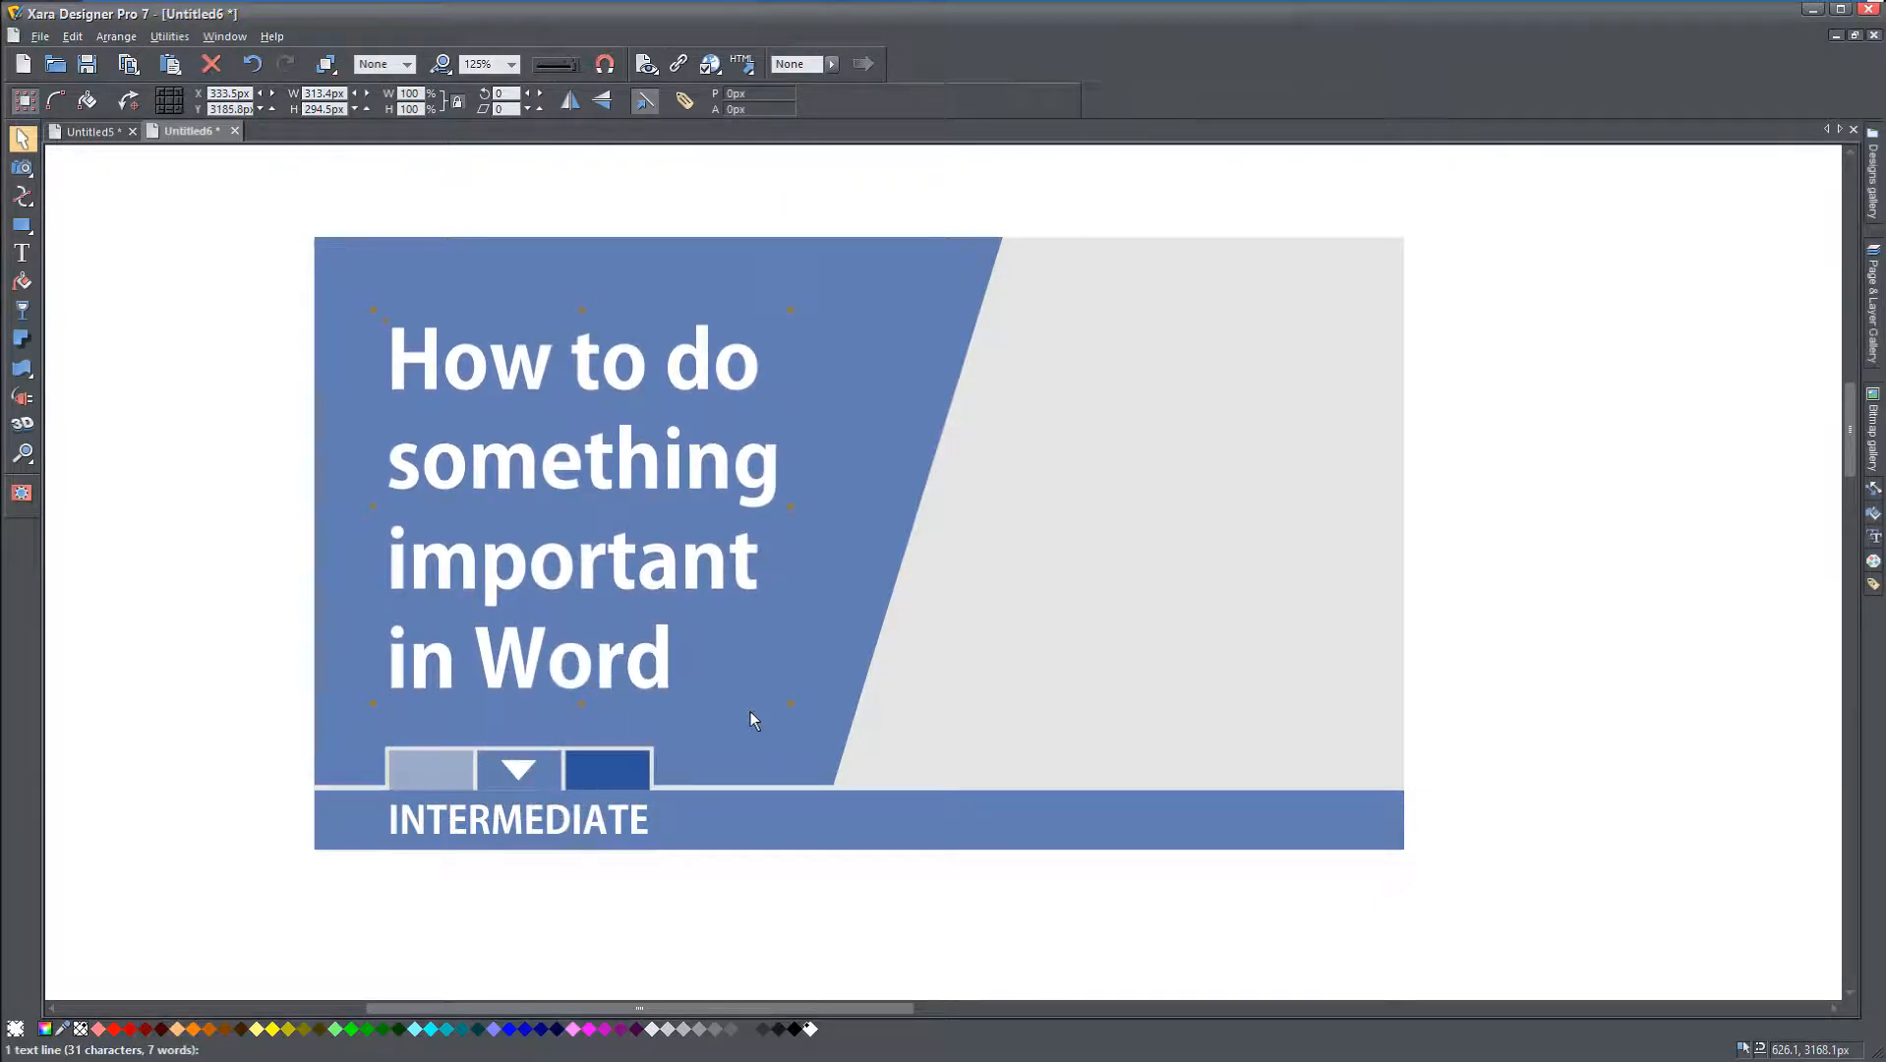
key("Up")
key("Up")
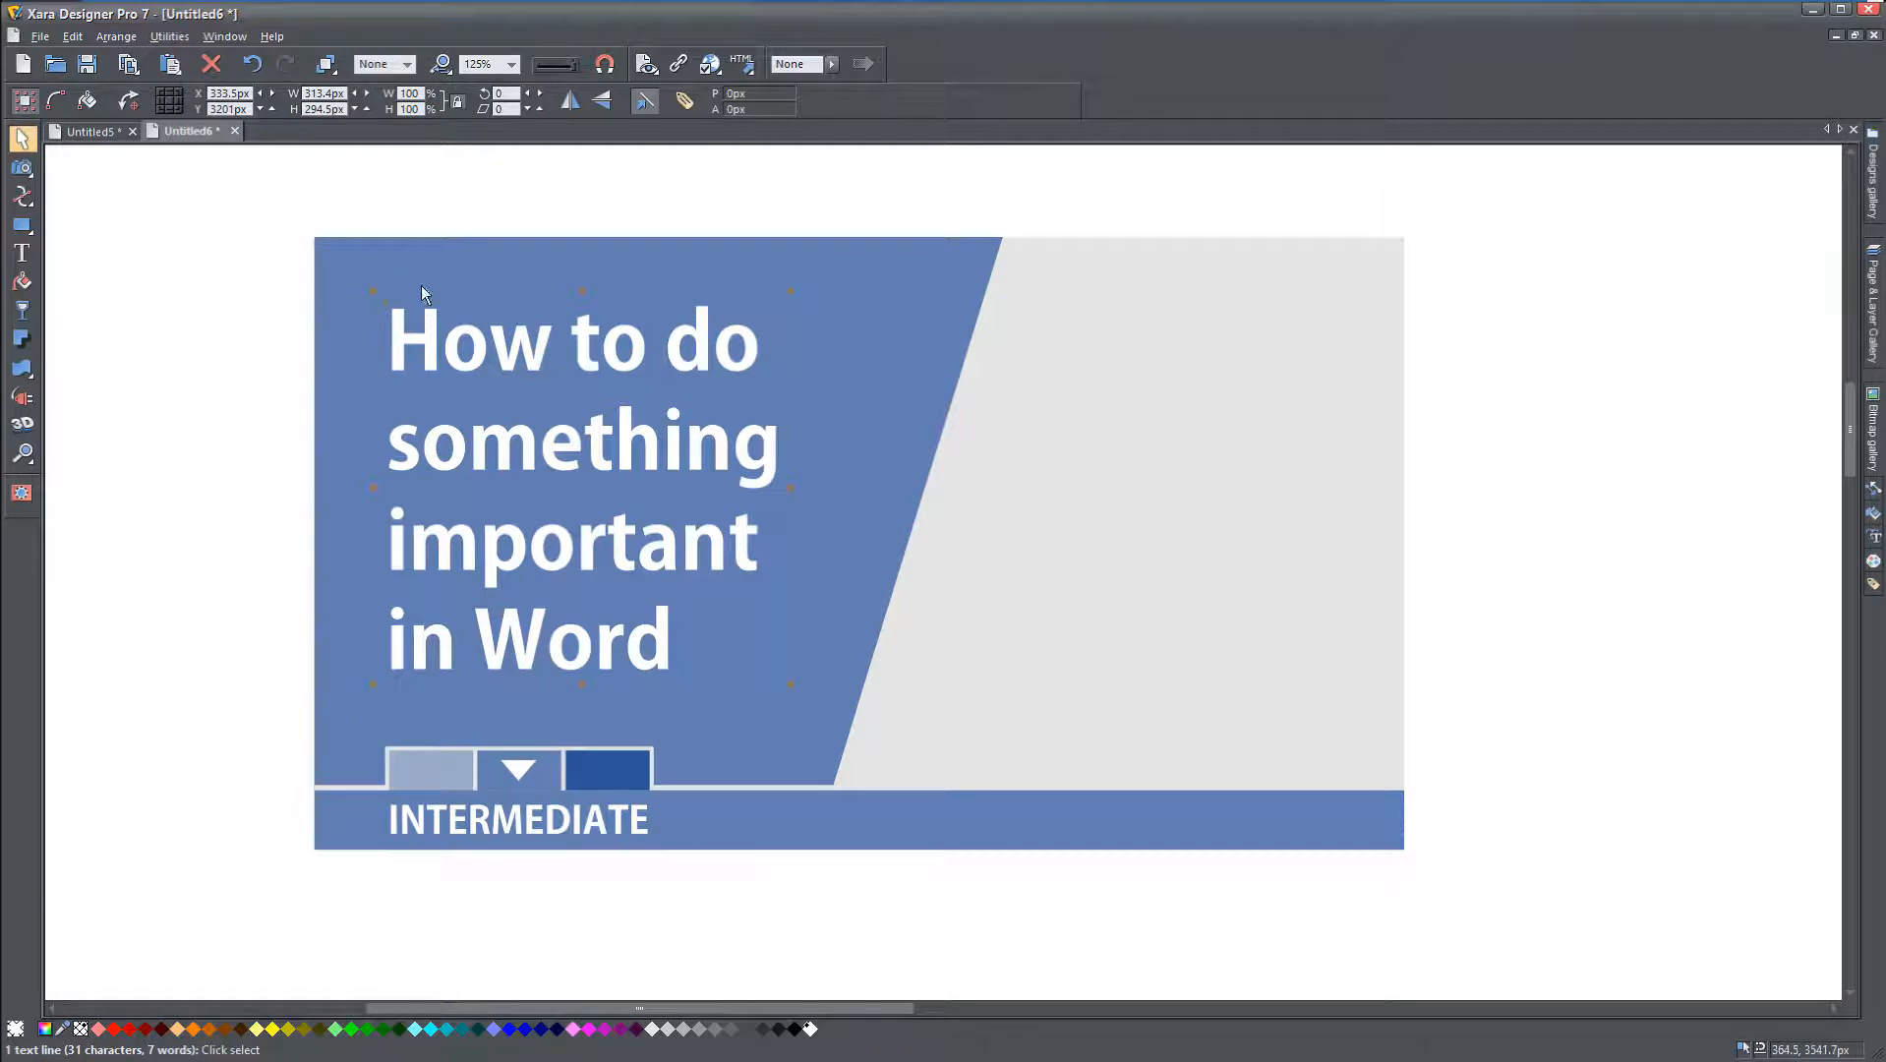
left_click_drag(428, 340, 356, 319)
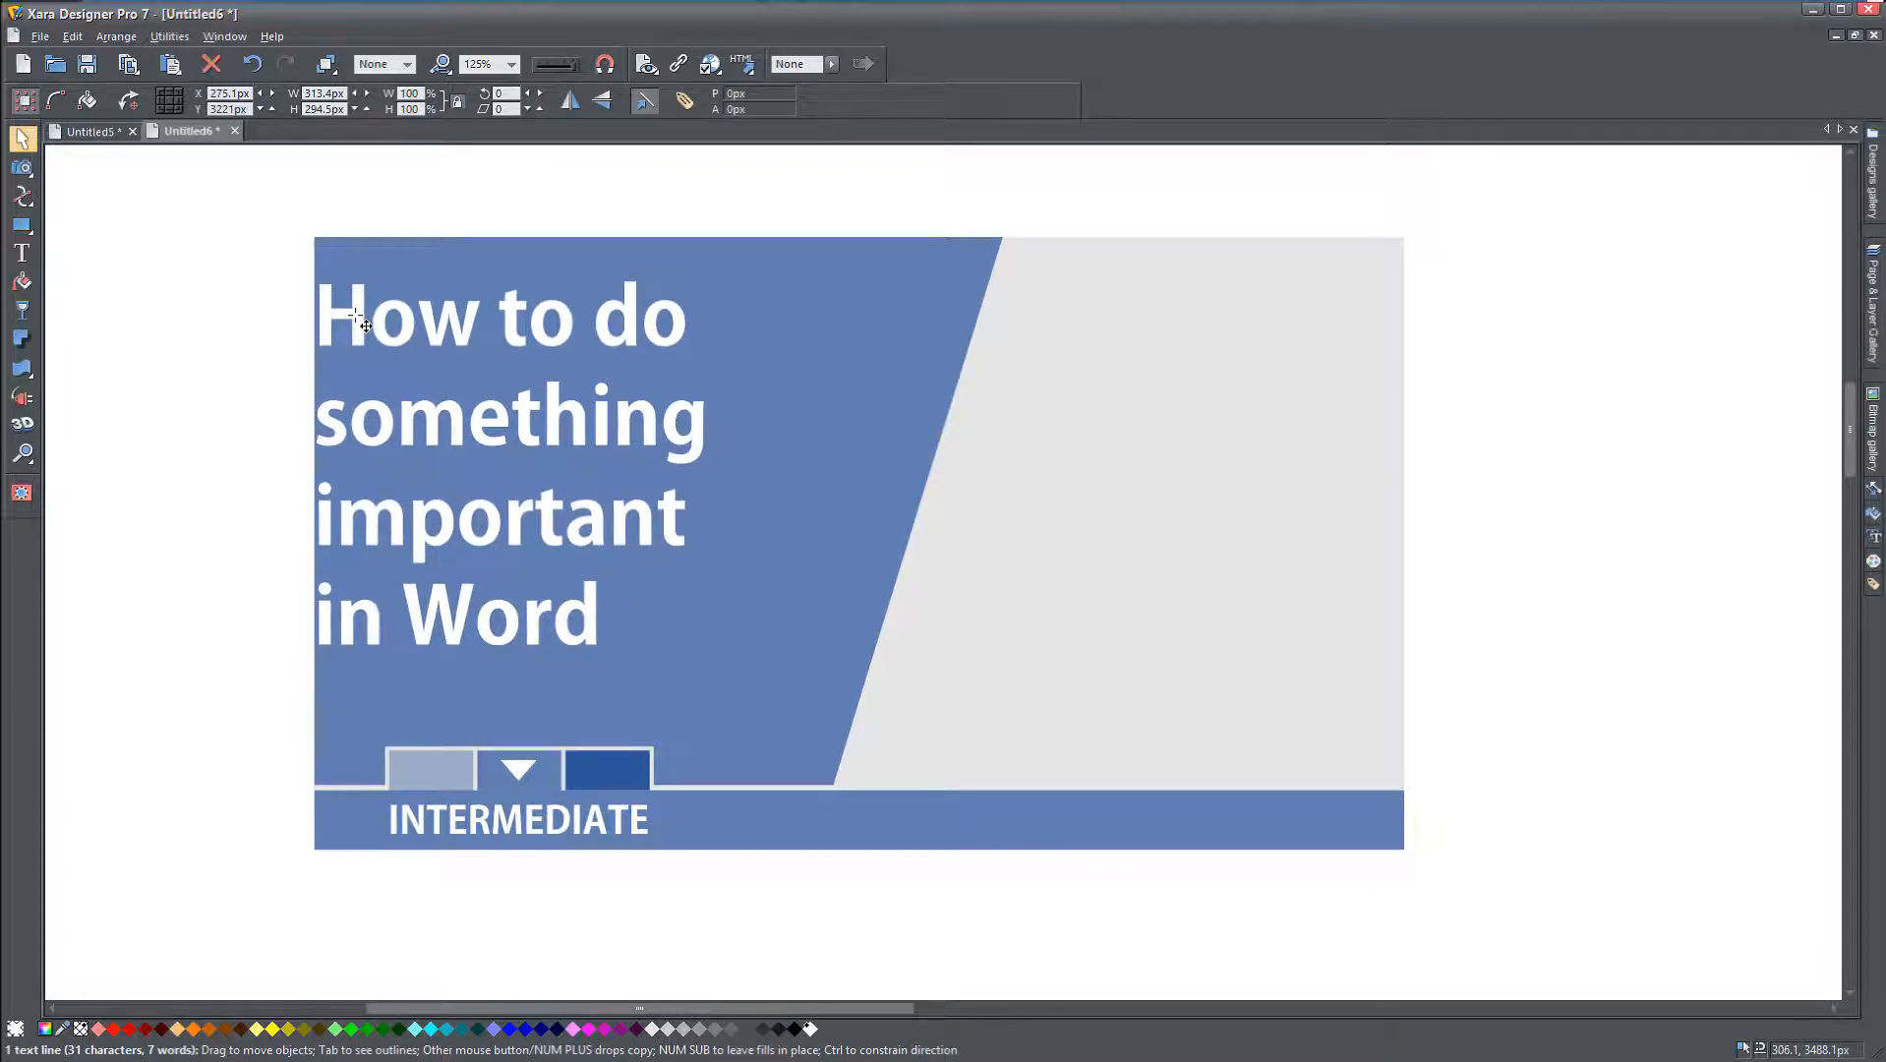
left_click_drag(356, 318, 425, 345)
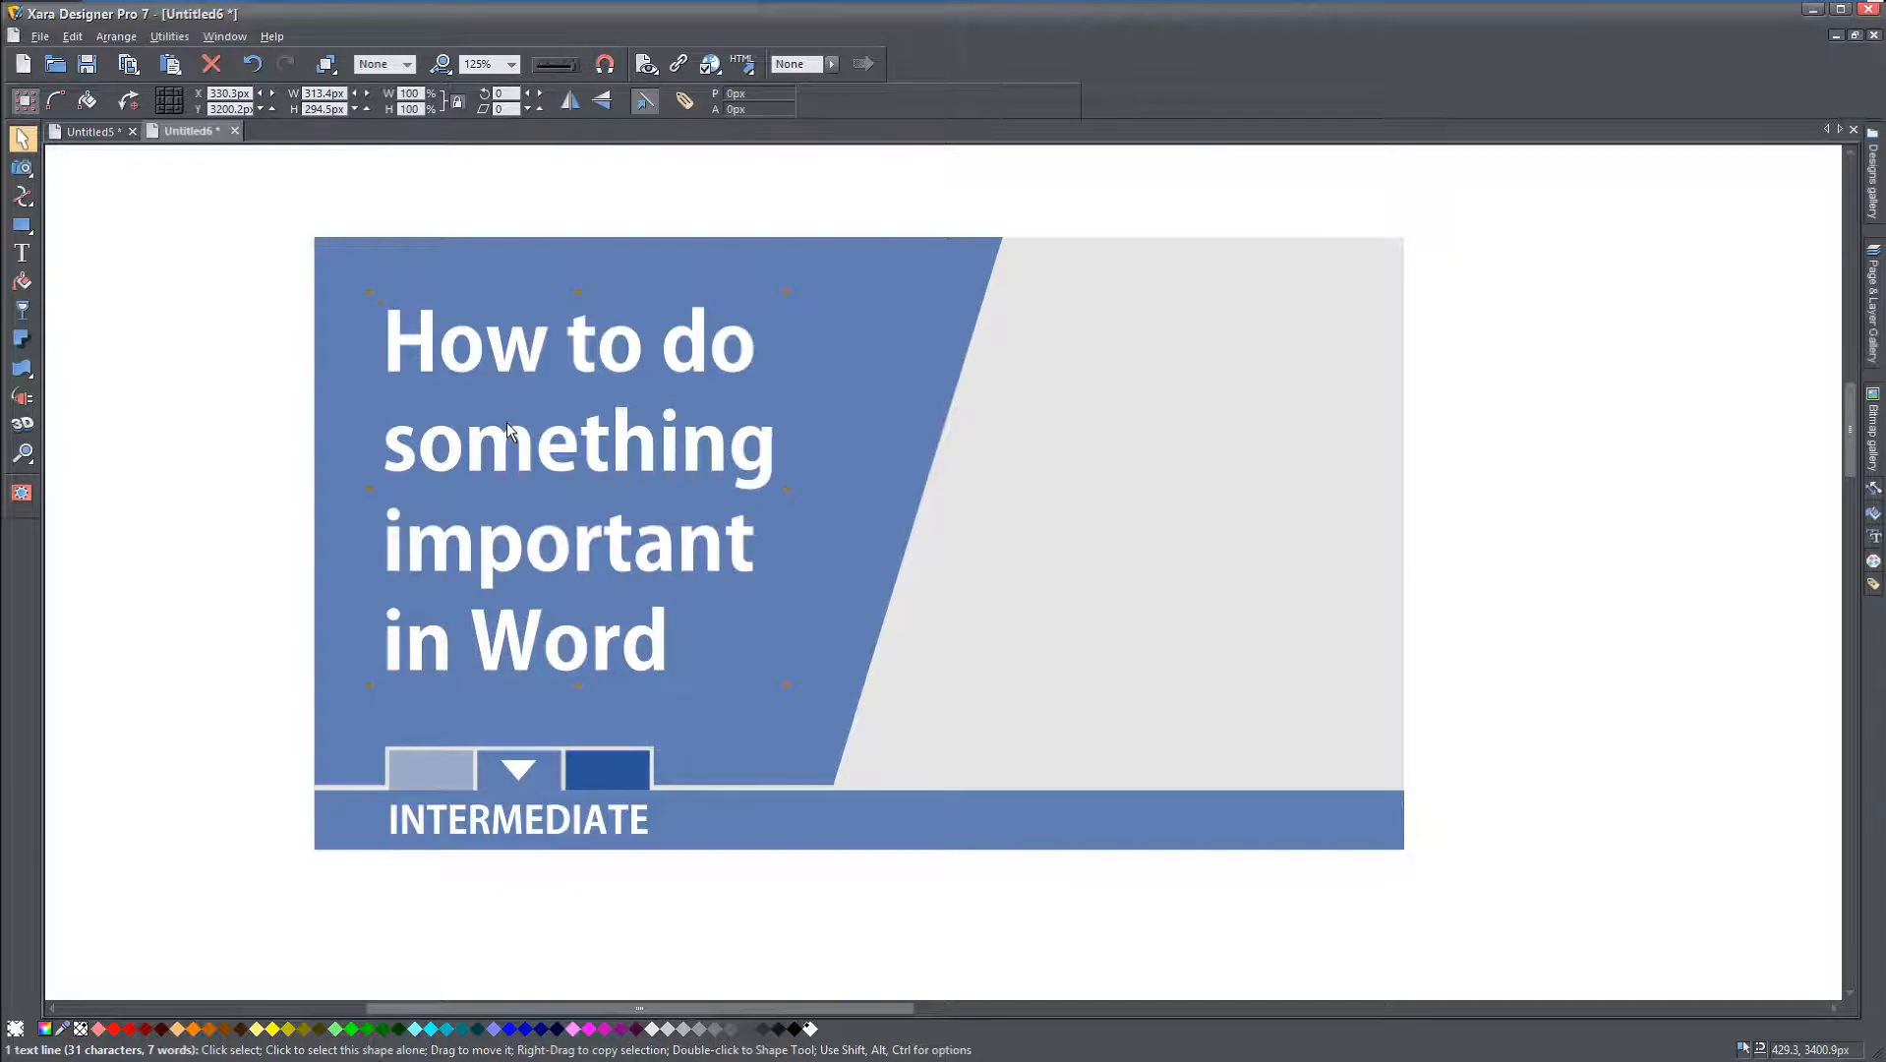
Step: Tighten the line spacing of the whole title text to 95%
left_click(22, 255)
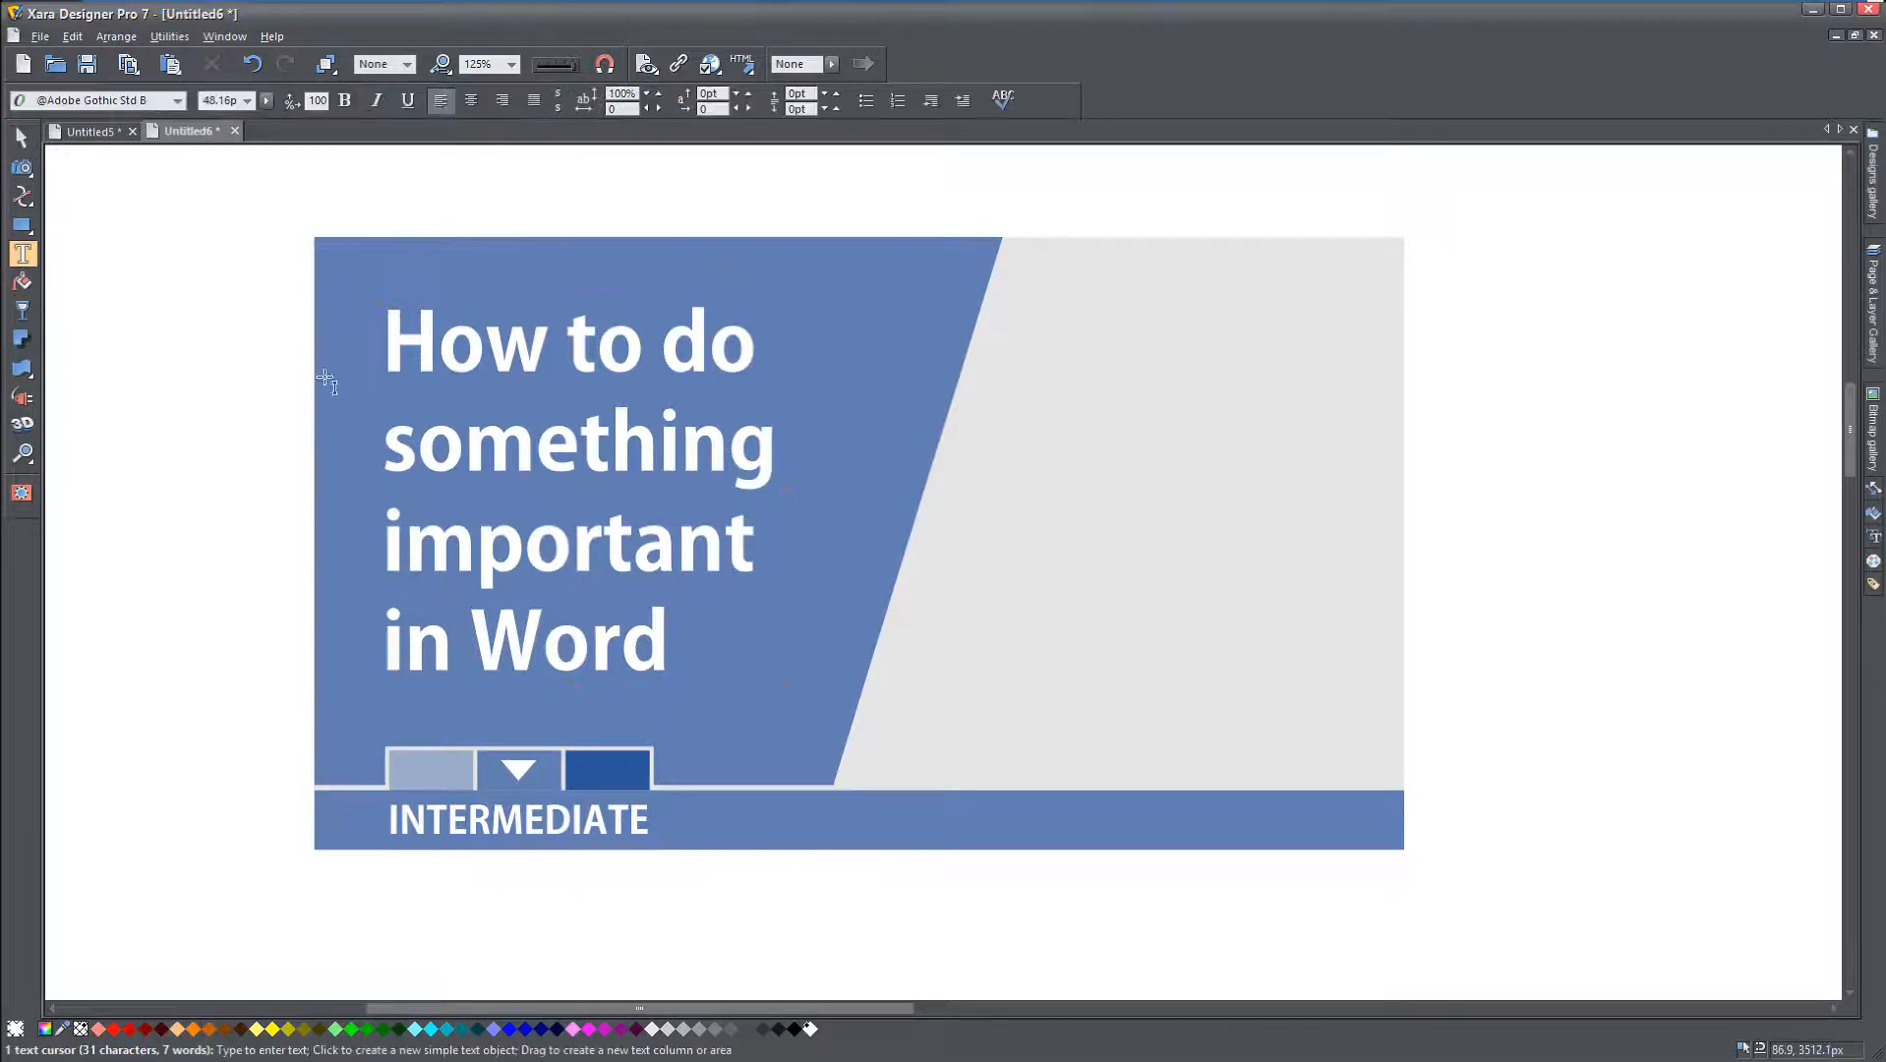
left_click_drag(384, 340, 688, 619)
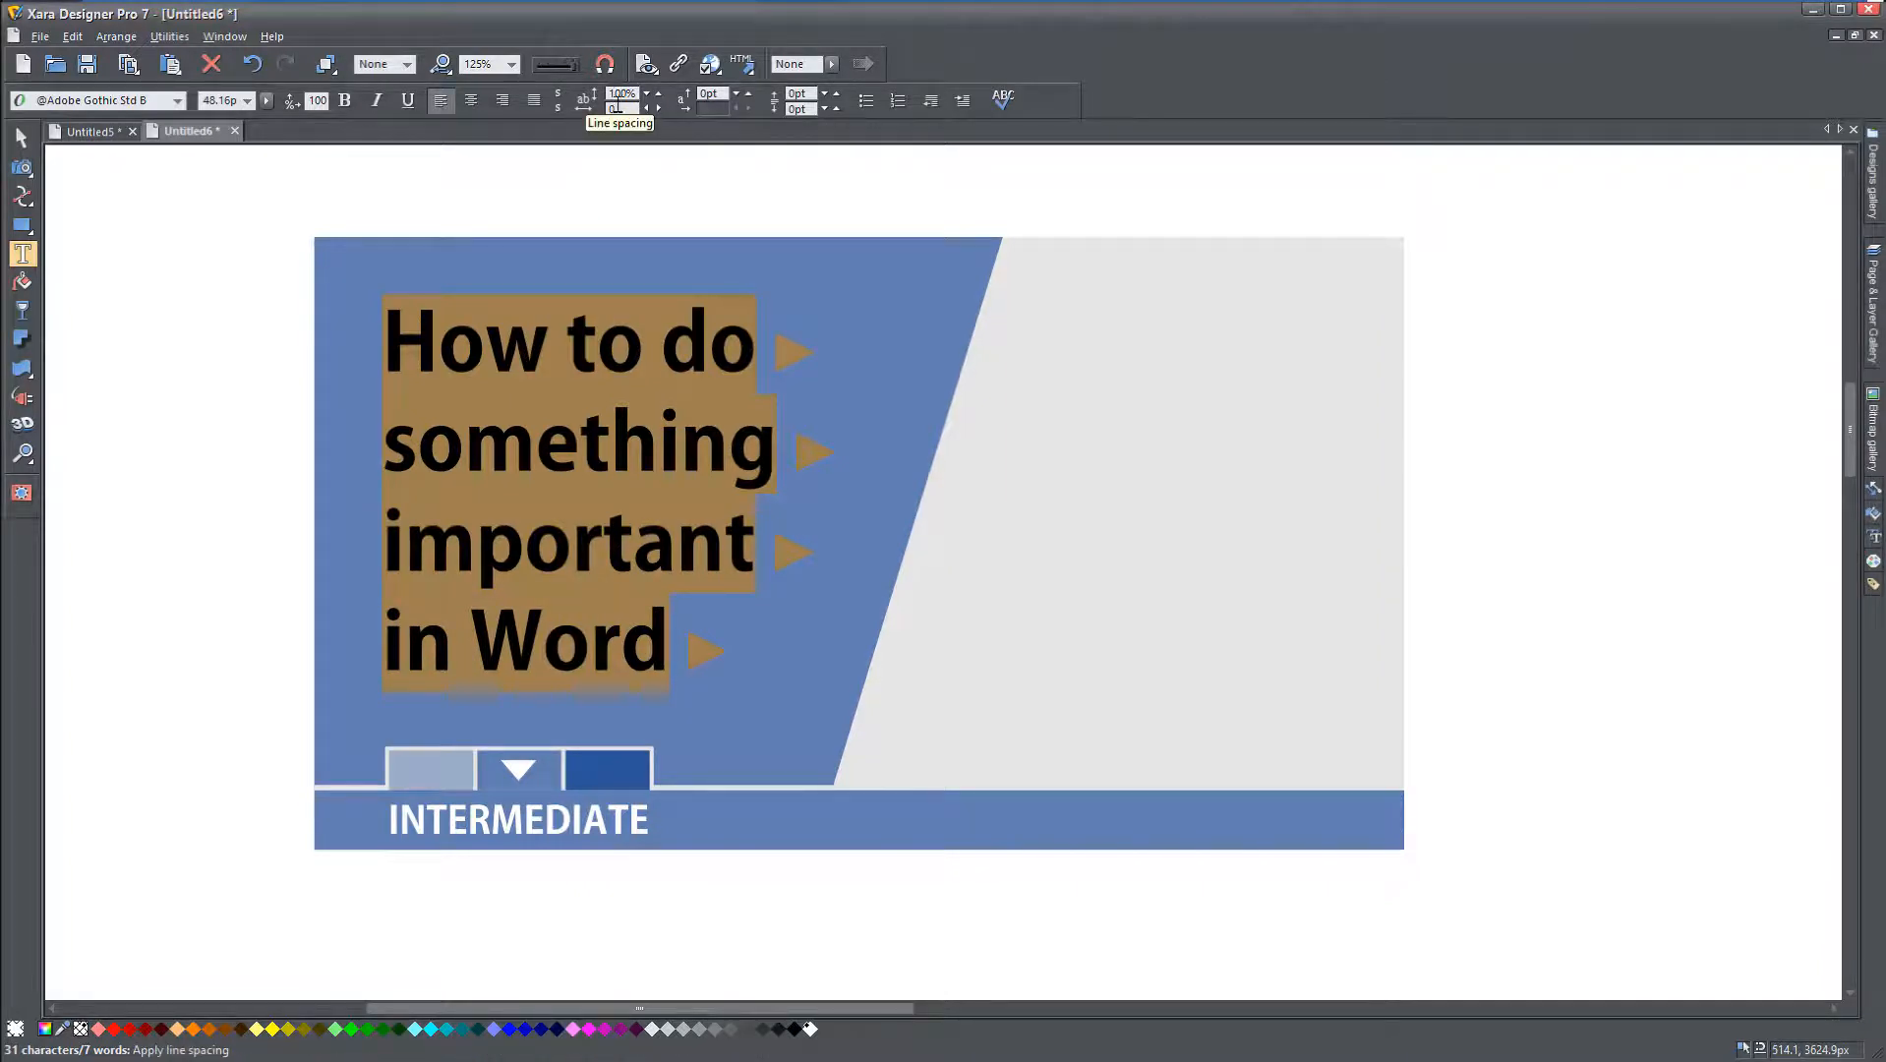
left_click(645, 96)
left_click(644, 96)
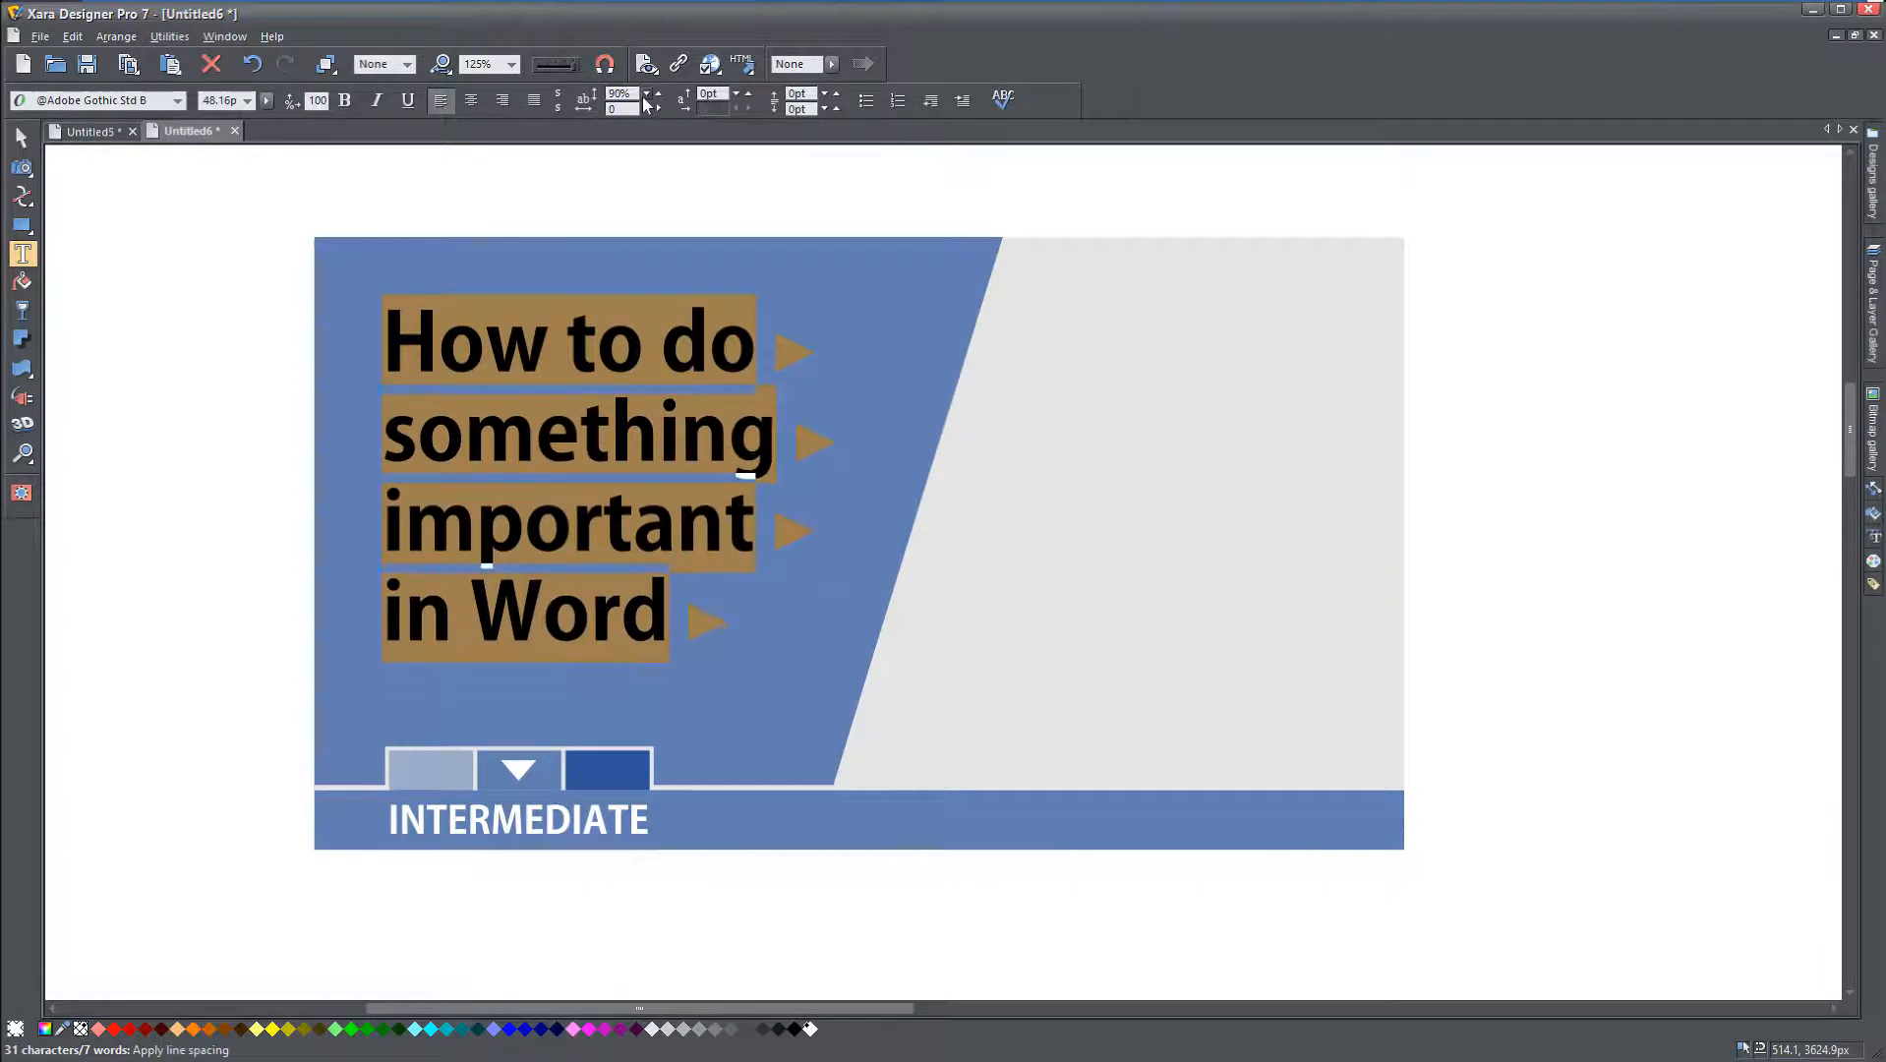
left_click(656, 96)
left_click(648, 95)
left_click(649, 102)
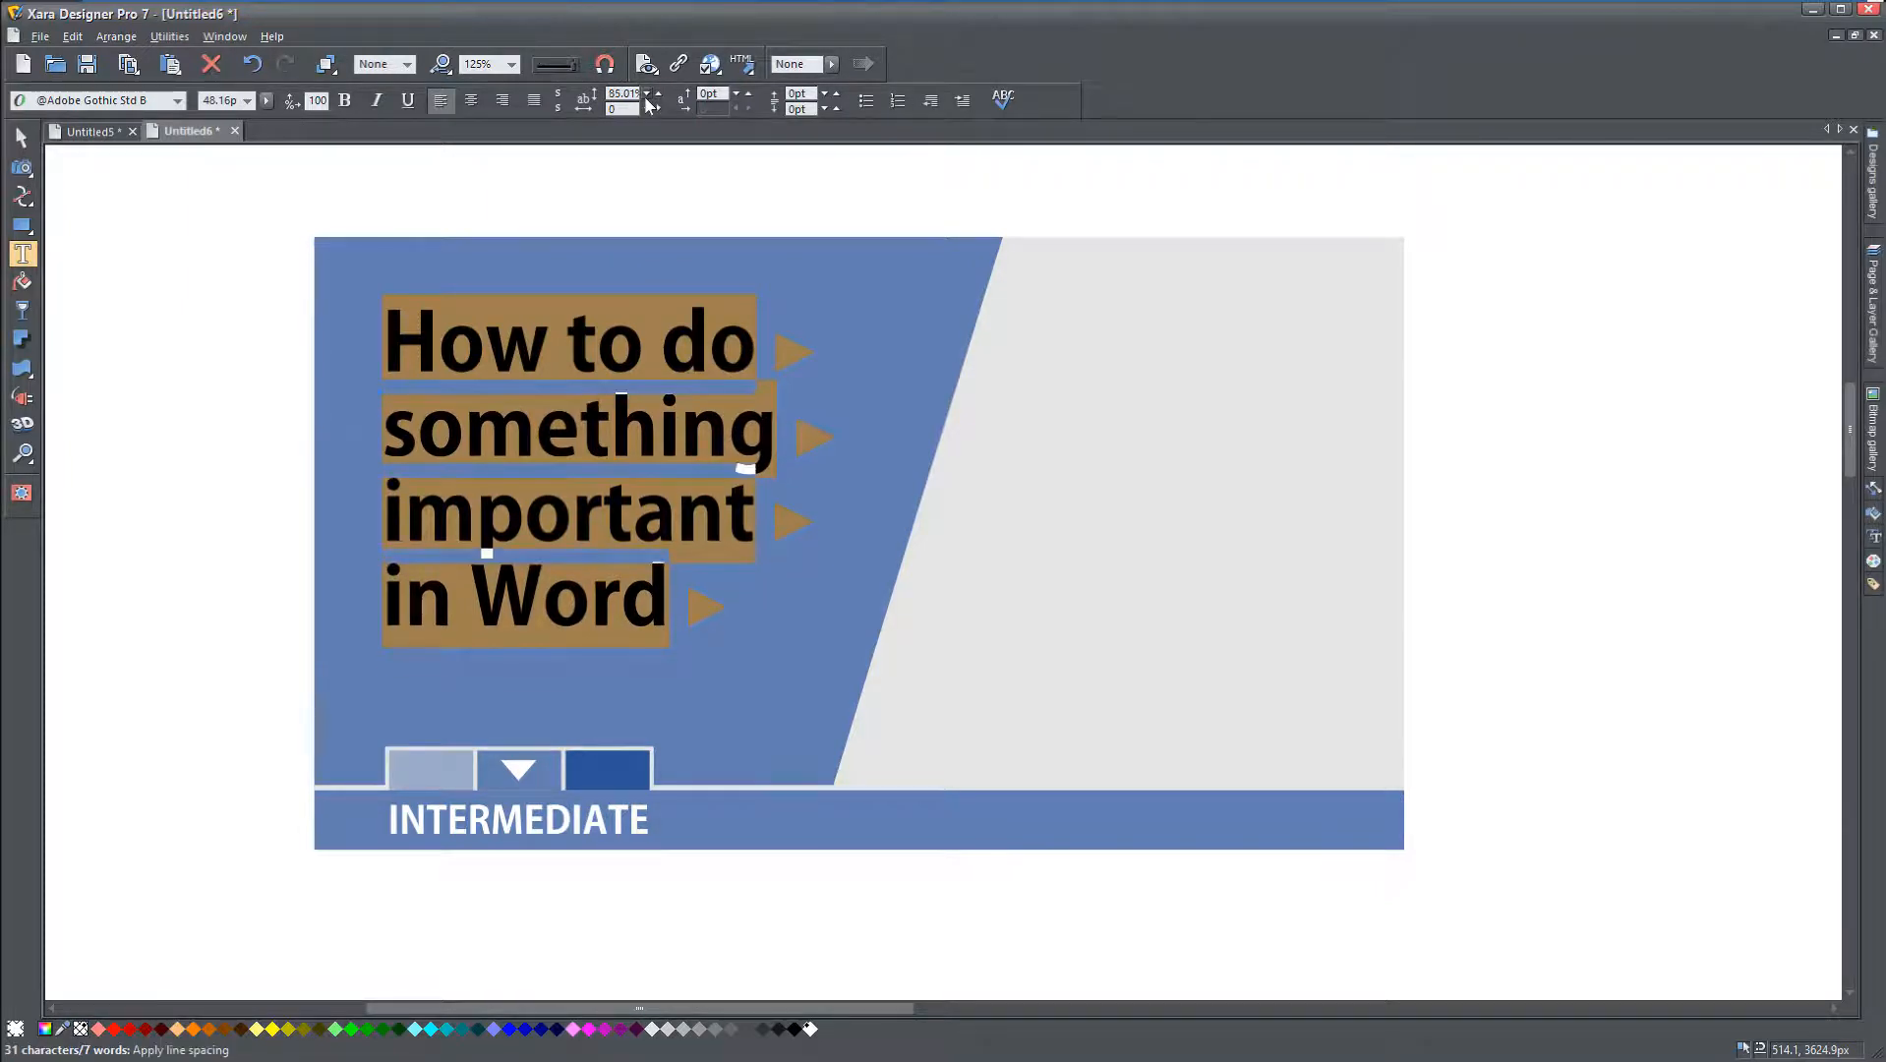
left_click(657, 97)
left_click(657, 96)
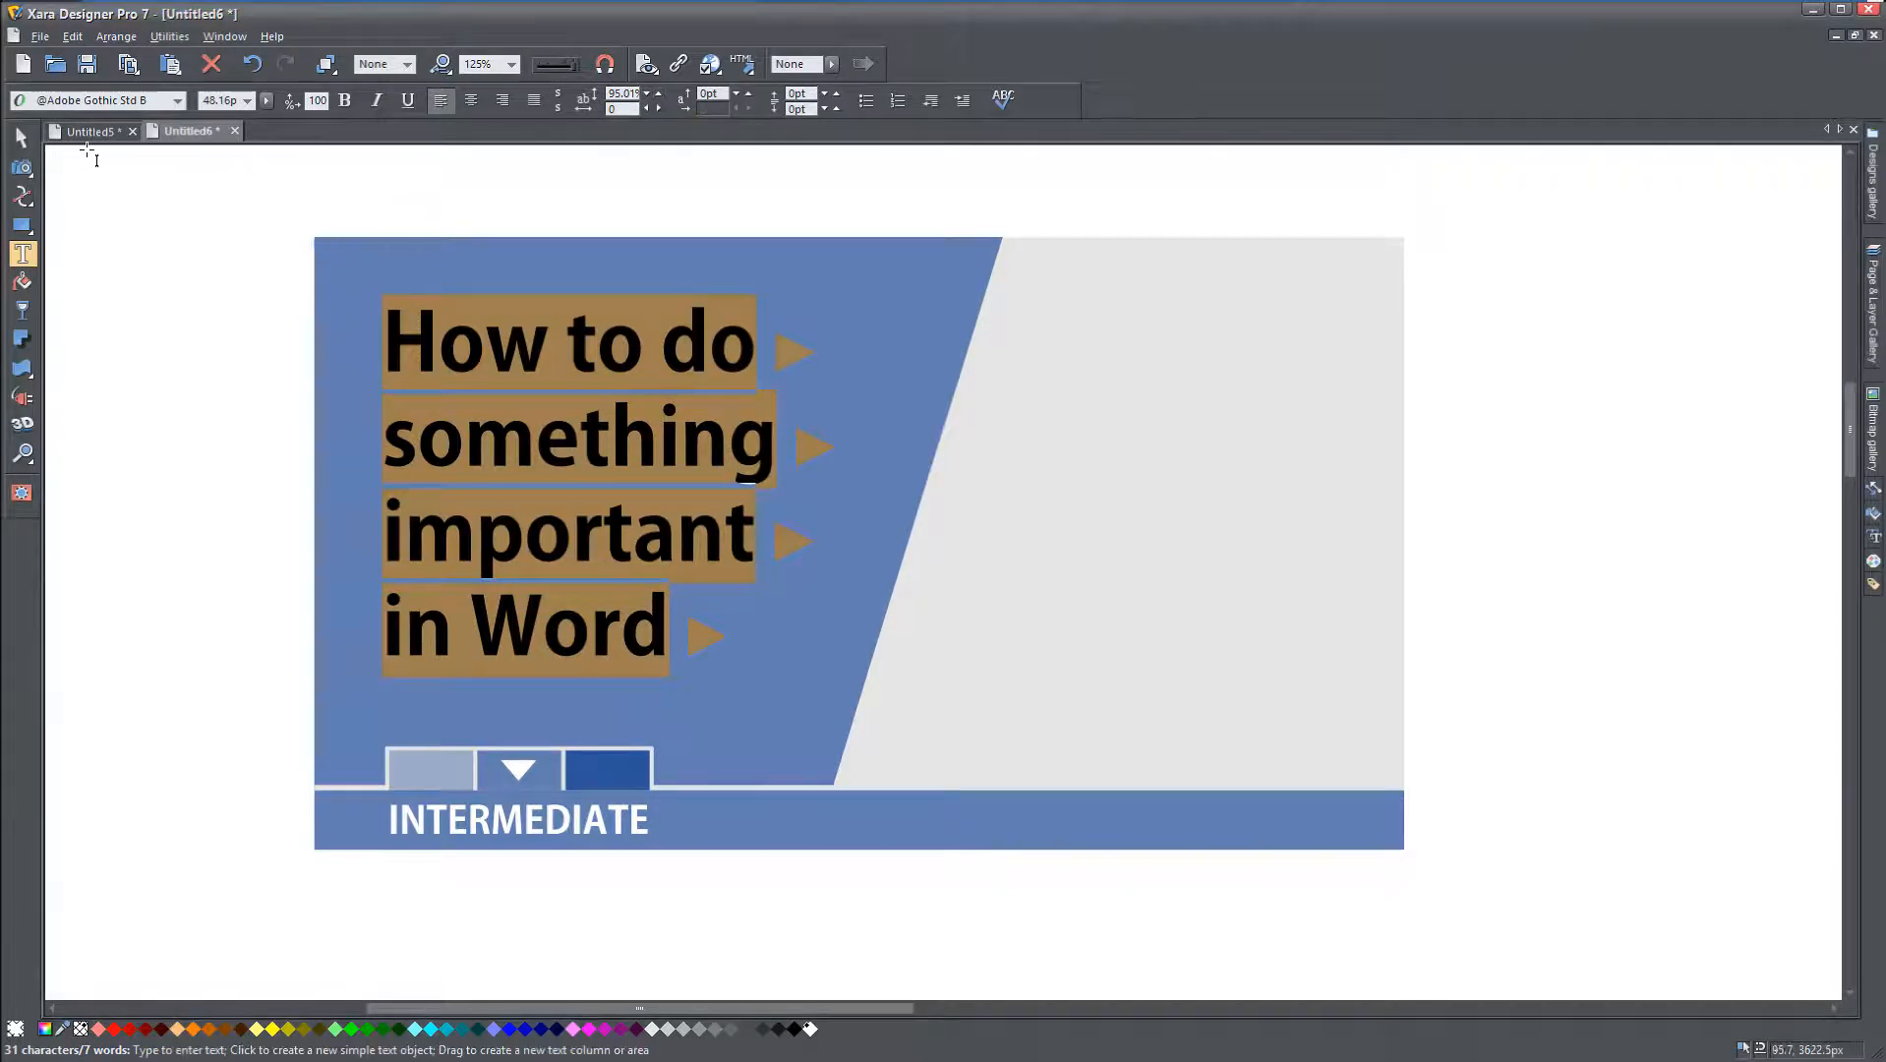
left_click(22, 137)
left_click(254, 578)
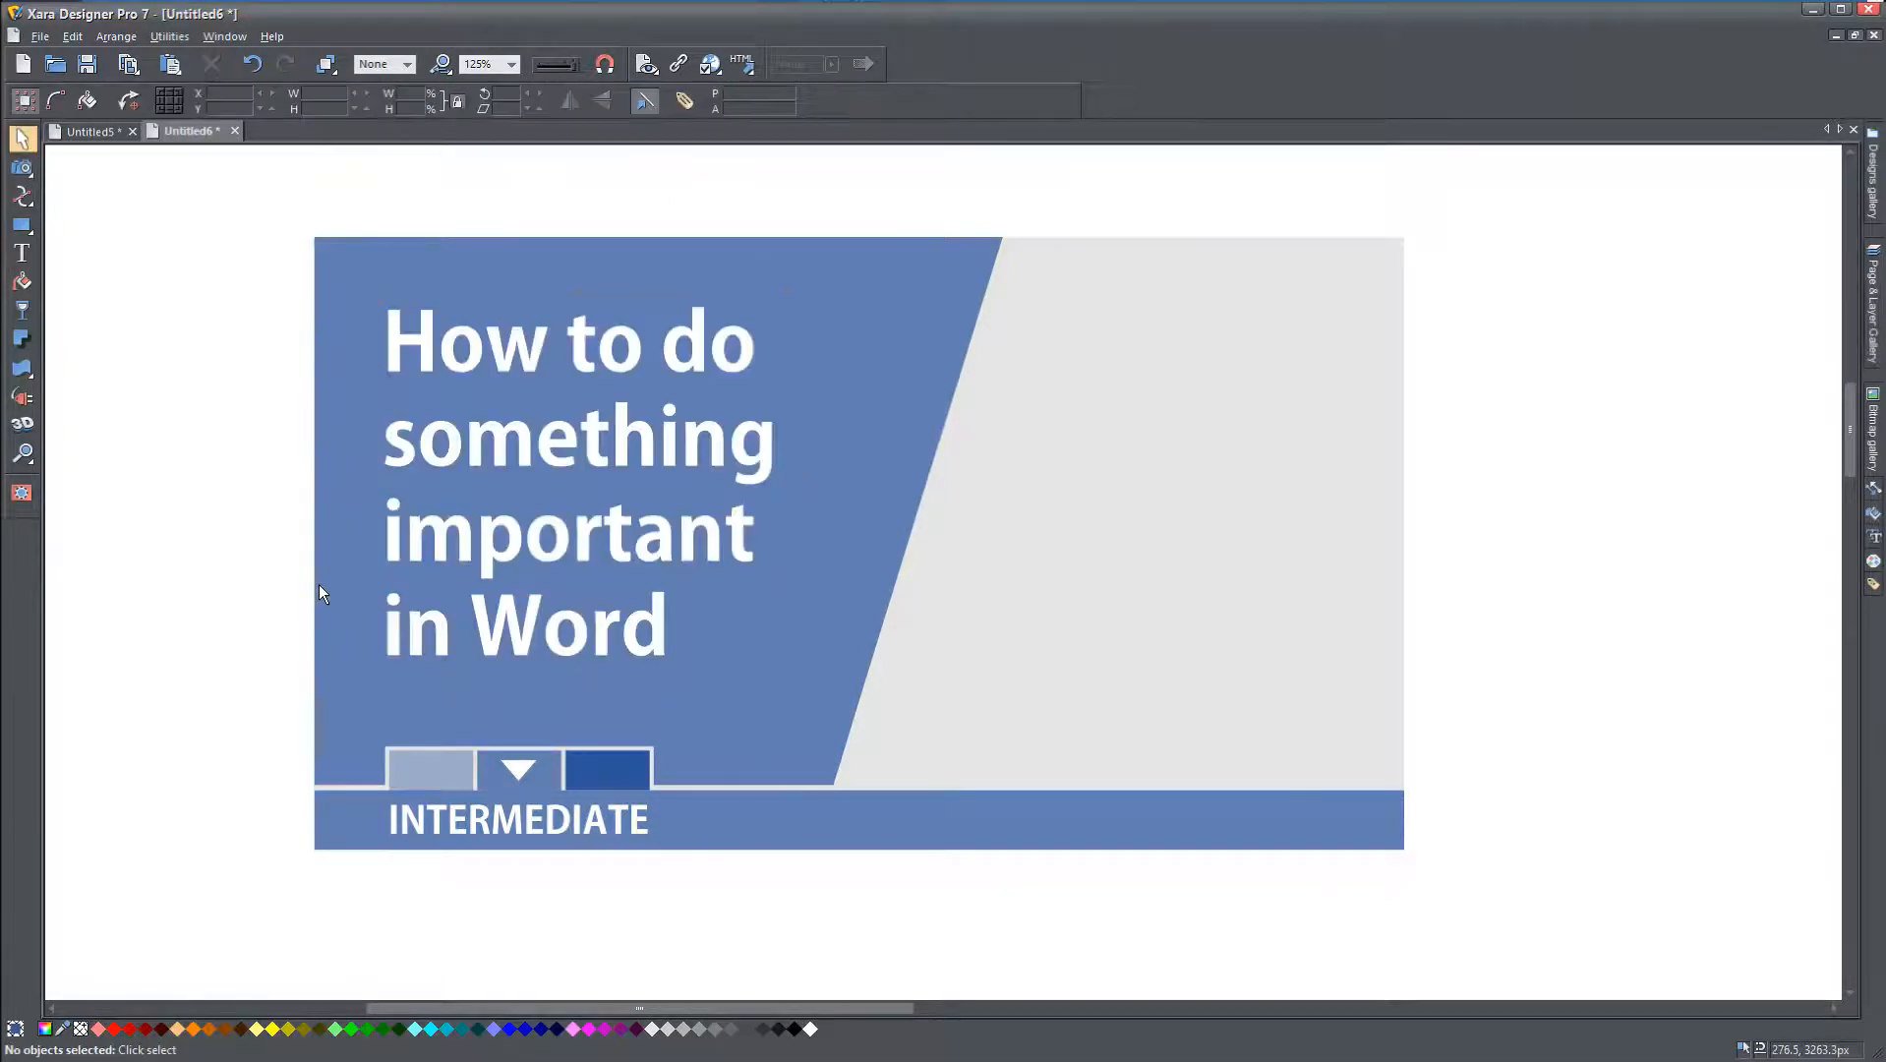
Step: Enlarge the title proportionally to about 325 px wide
left_click(473, 645)
left_click_drag(786, 672, 794, 672)
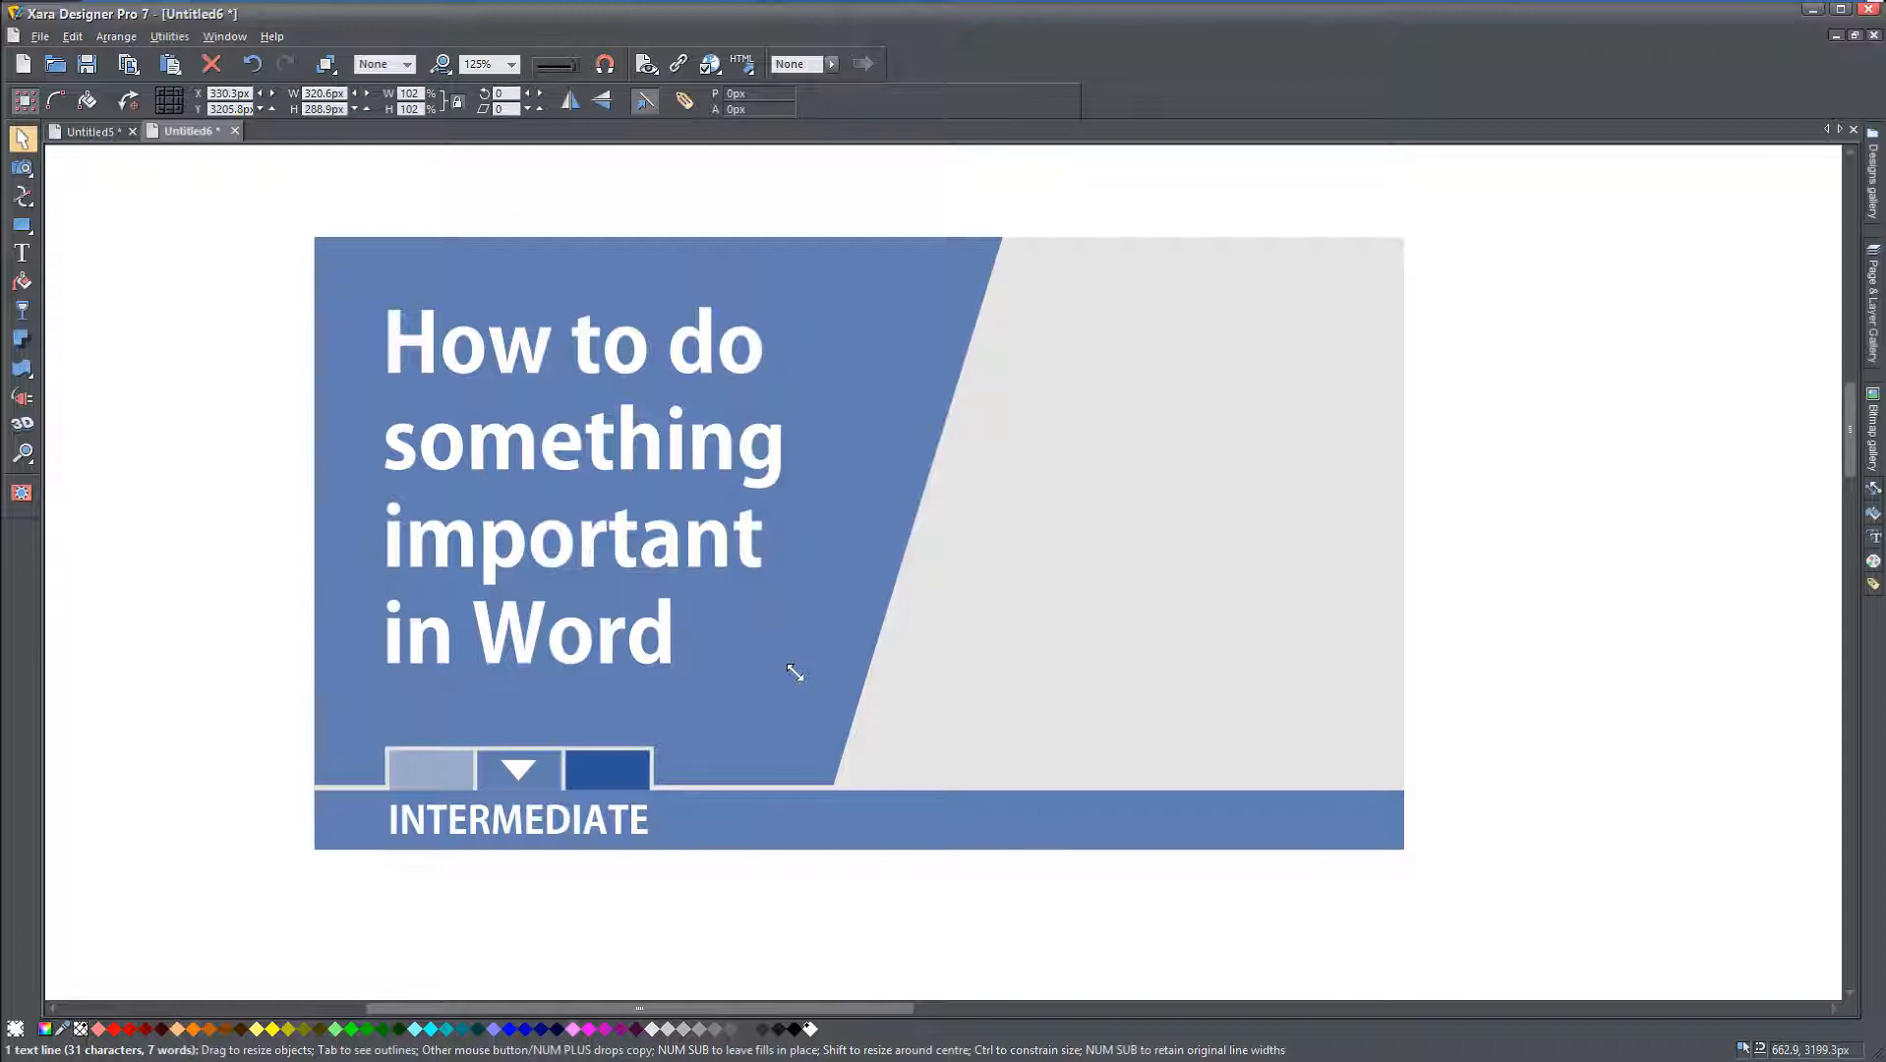
left_click_drag(795, 673, 795, 673)
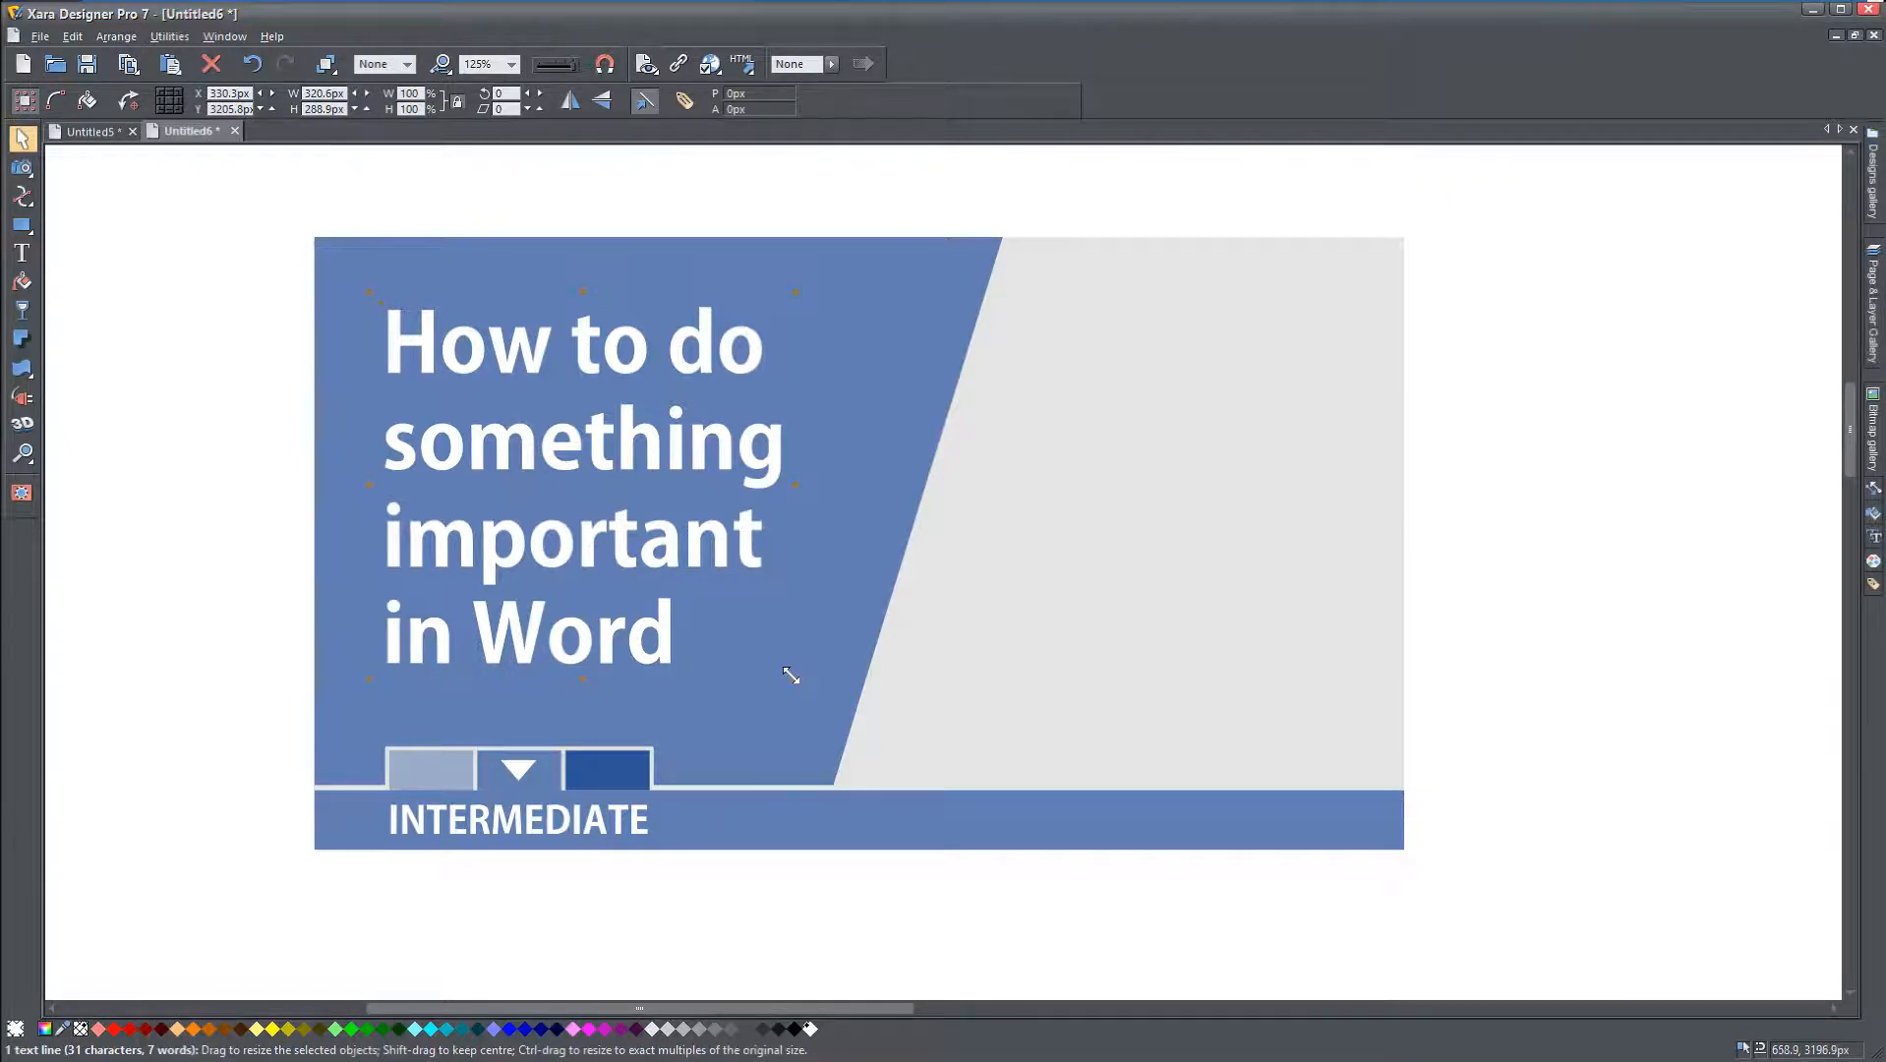
left_click_drag(791, 676, 807, 615)
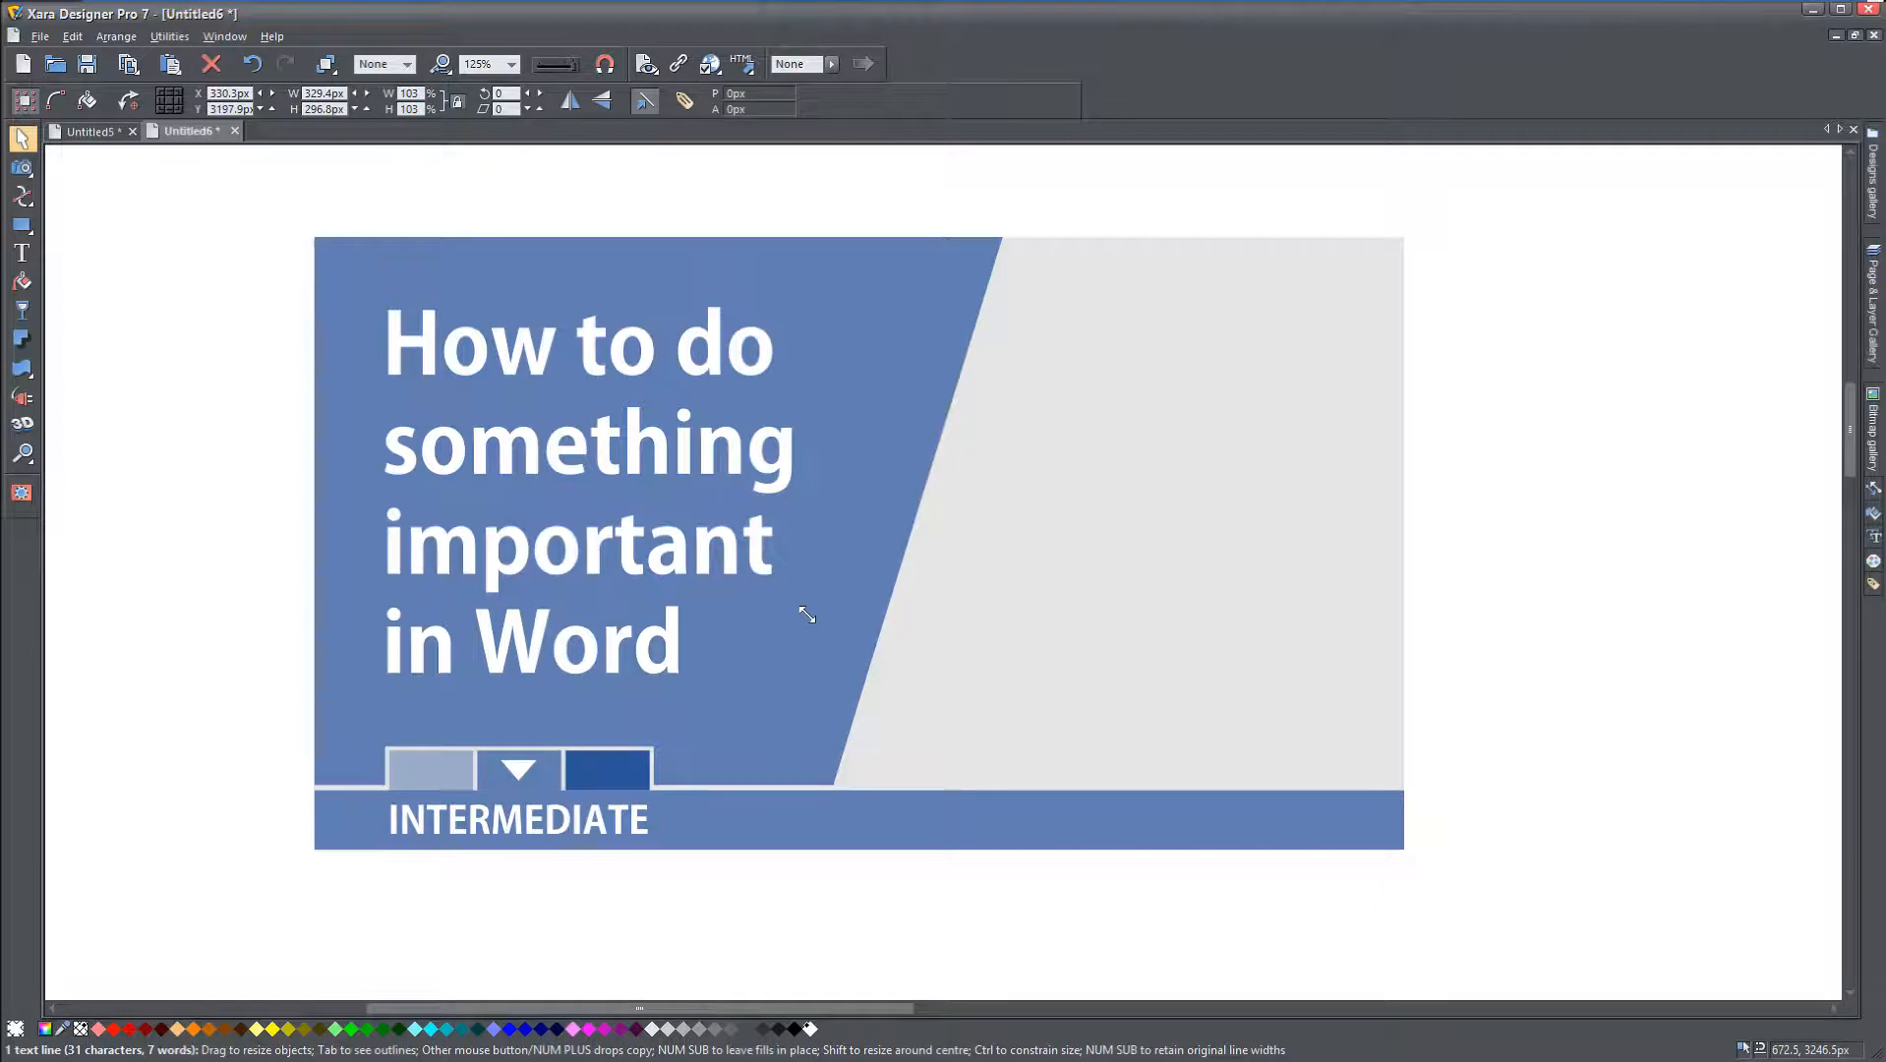
mouse_move(807, 615)
left_mouse_down()
mouse_move(749, 569)
mouse_move(802, 597)
left_mouse_up()
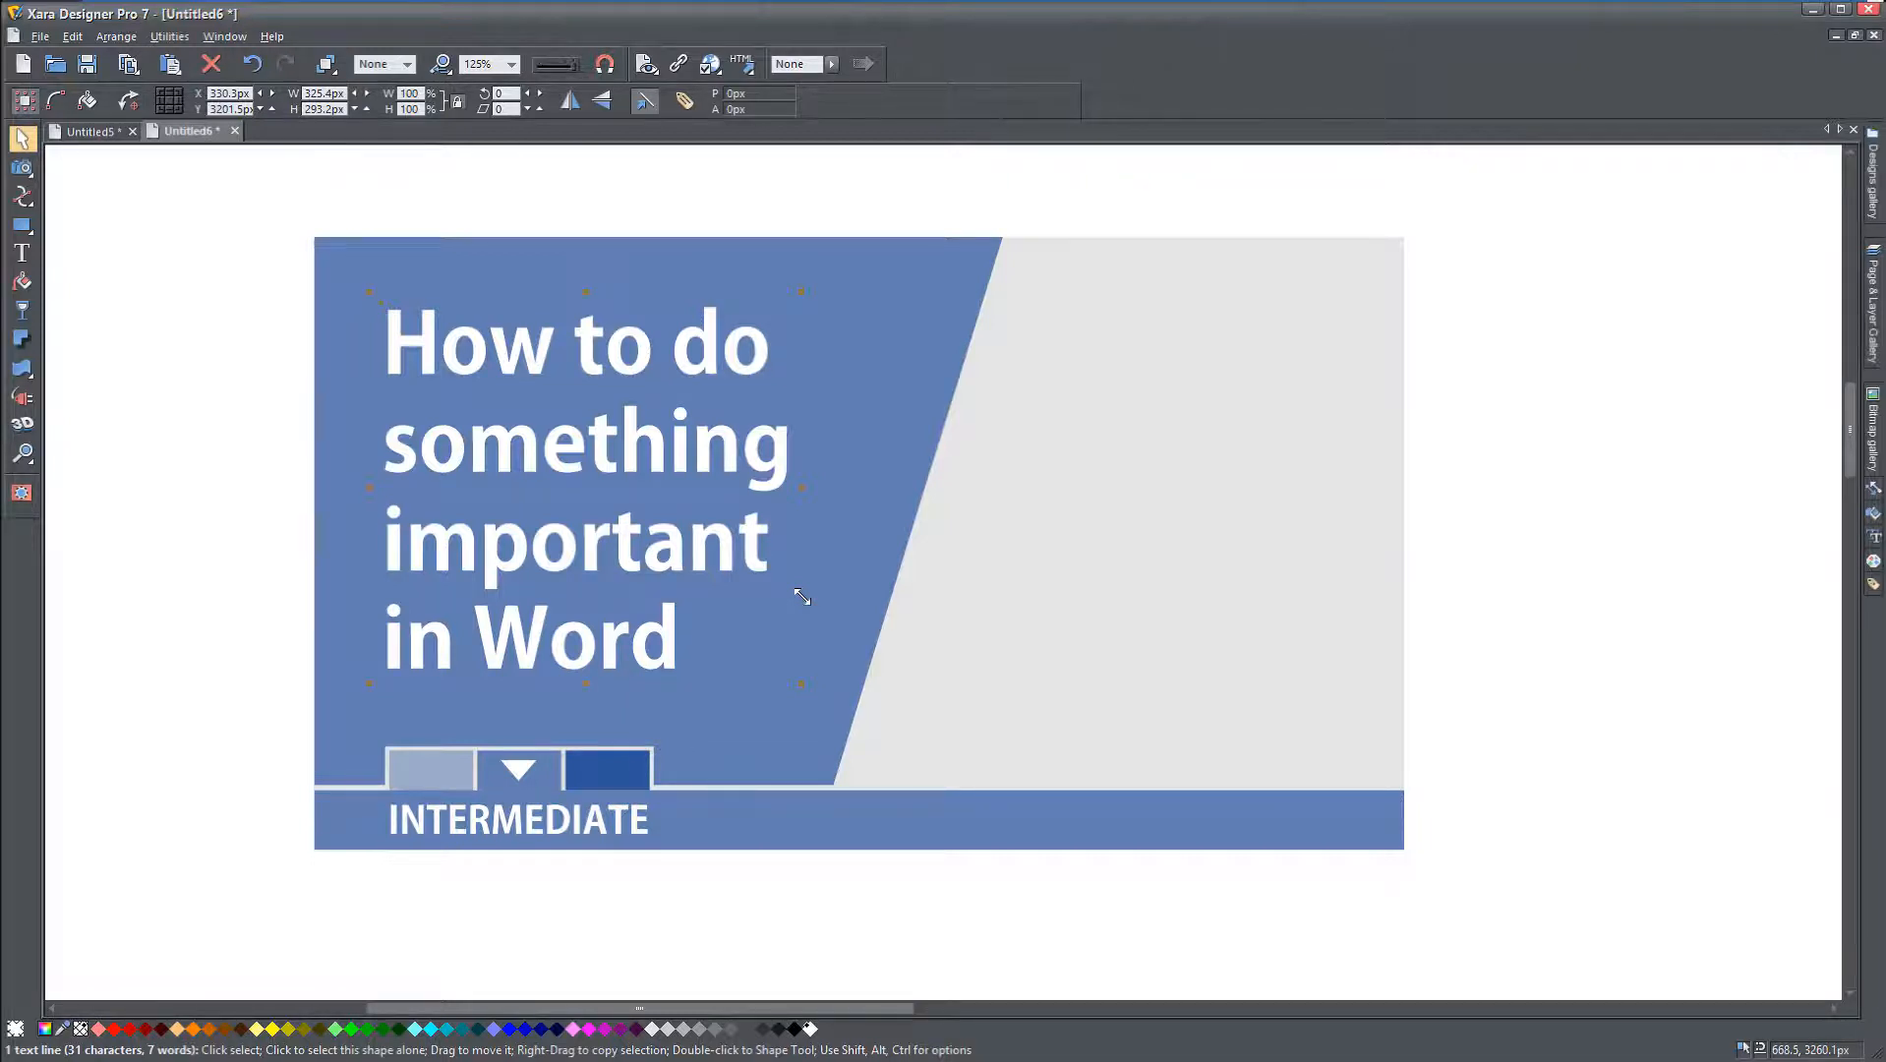
Step: Shift the title slightly so its starting edge aligns with the level boxes and the INTERMEDIATE label
left_click(279, 558)
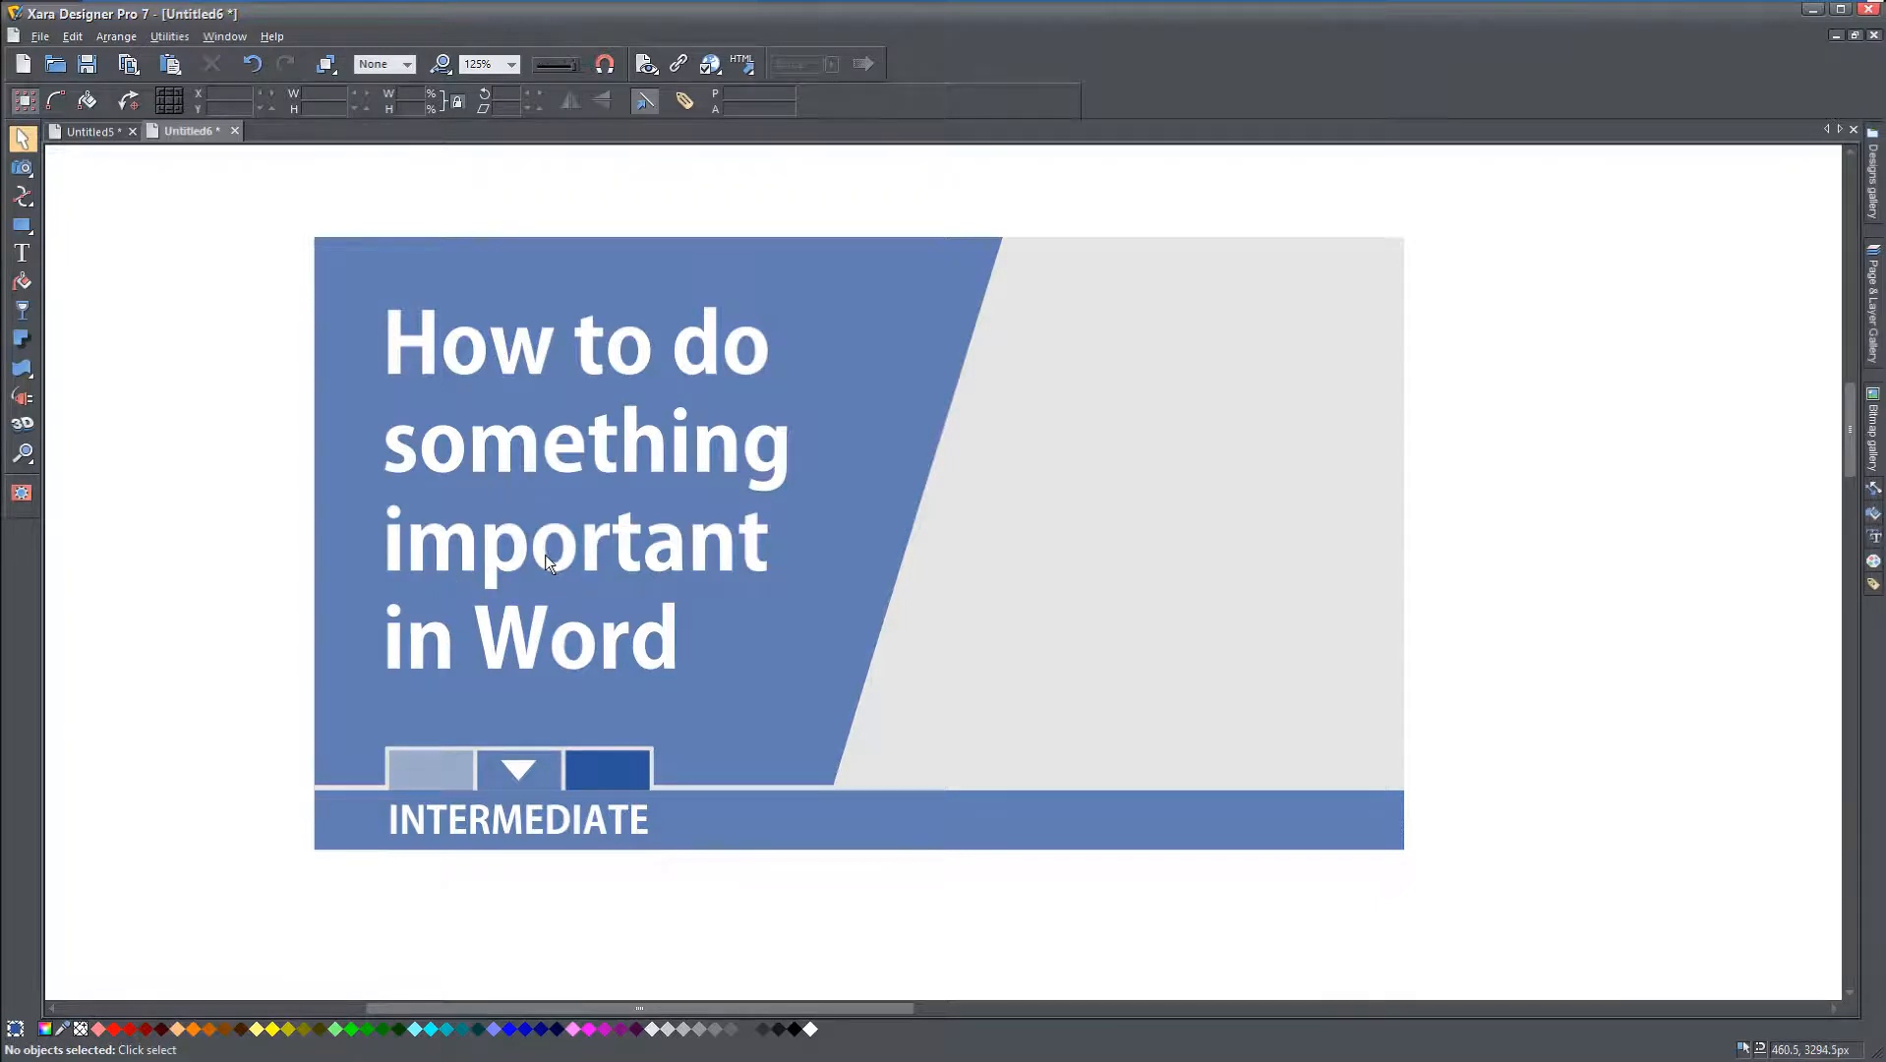
left_click_drag(547, 563, 555, 569)
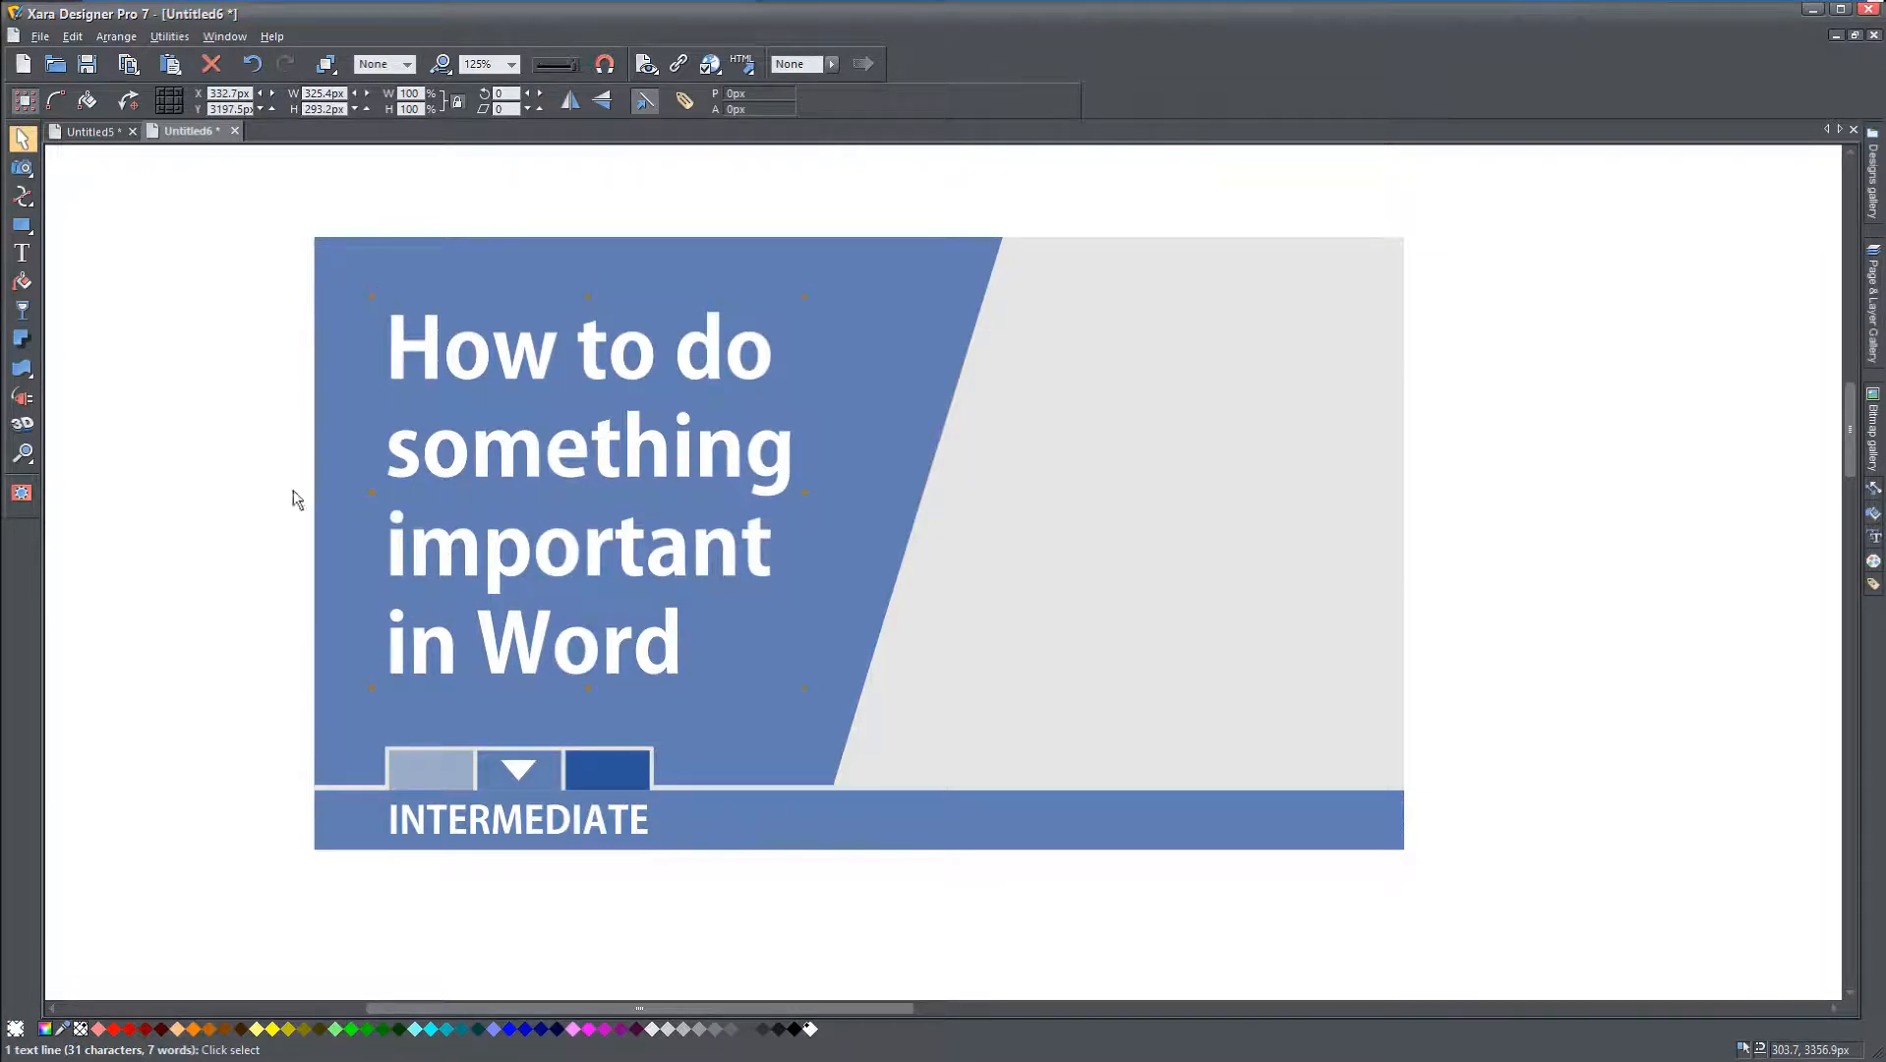
left_click(248, 492)
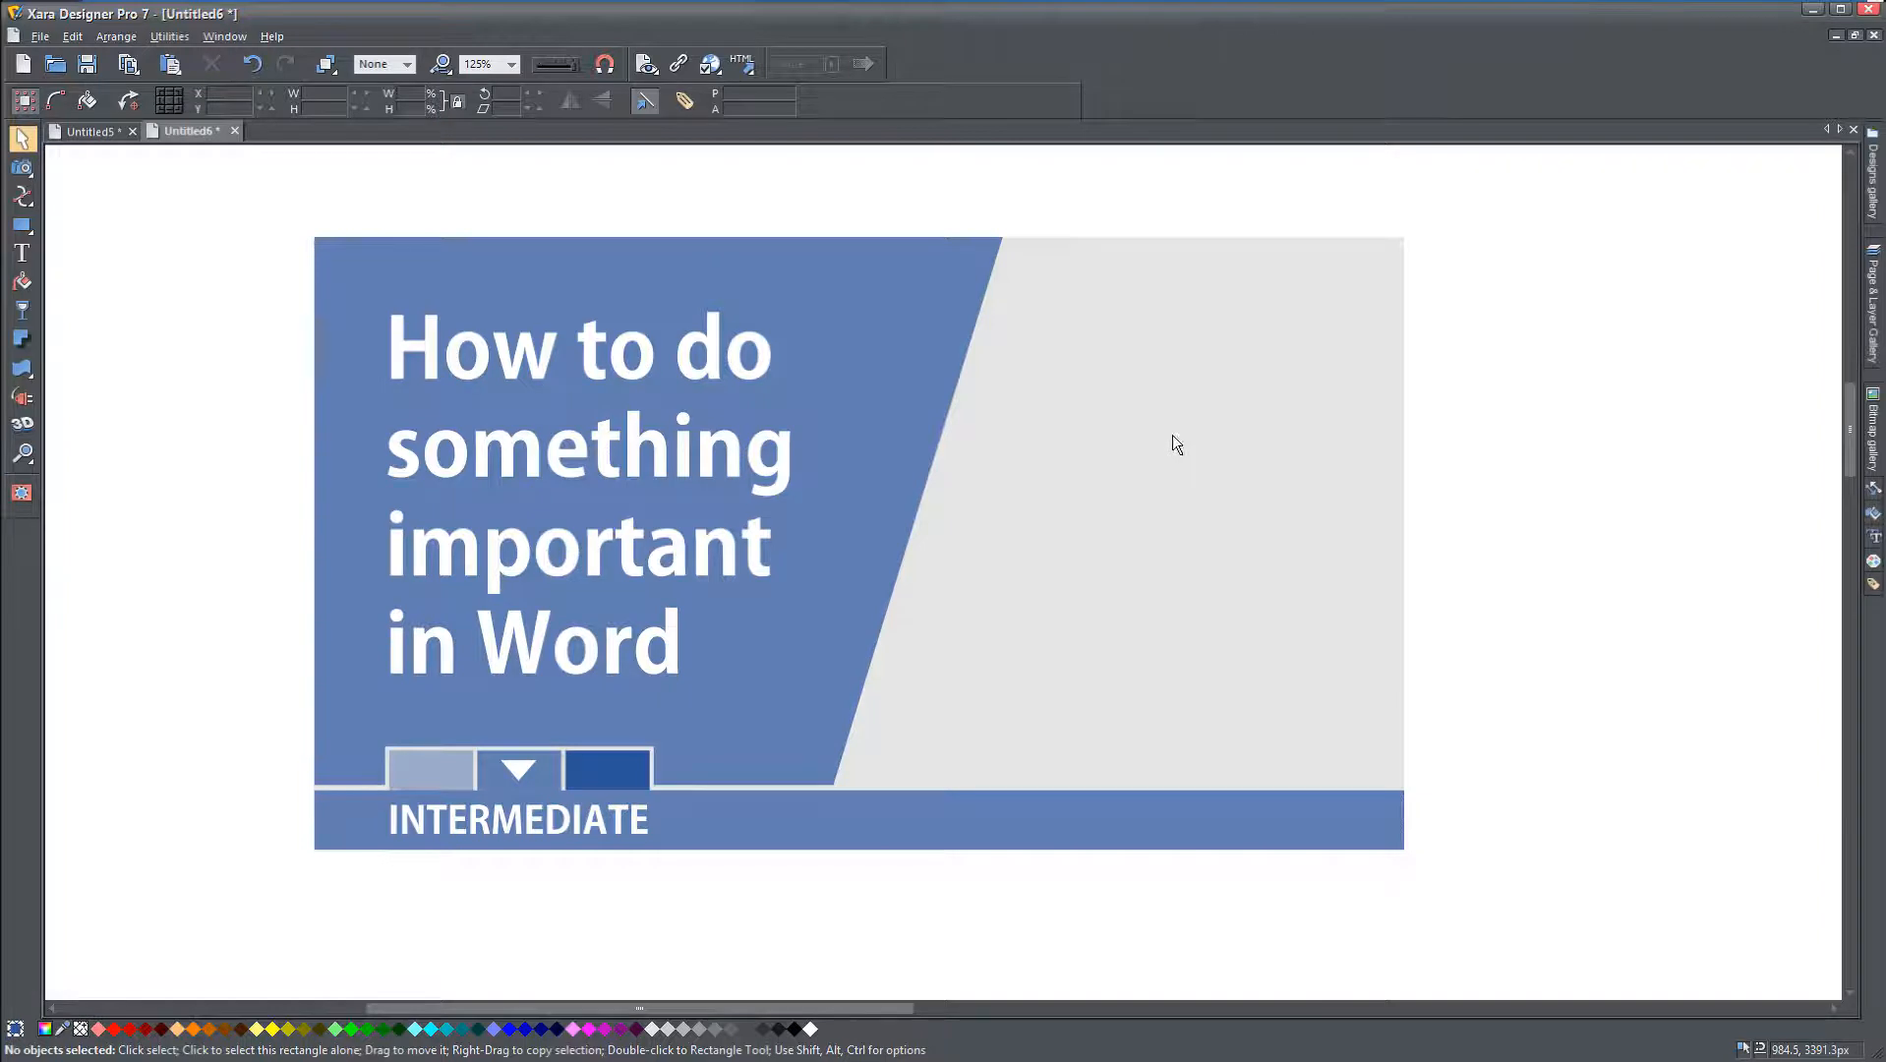
Step: Import mock screenshot.jpg from the Office Thumbnails folder into the thumbnail document
left_click(40, 36)
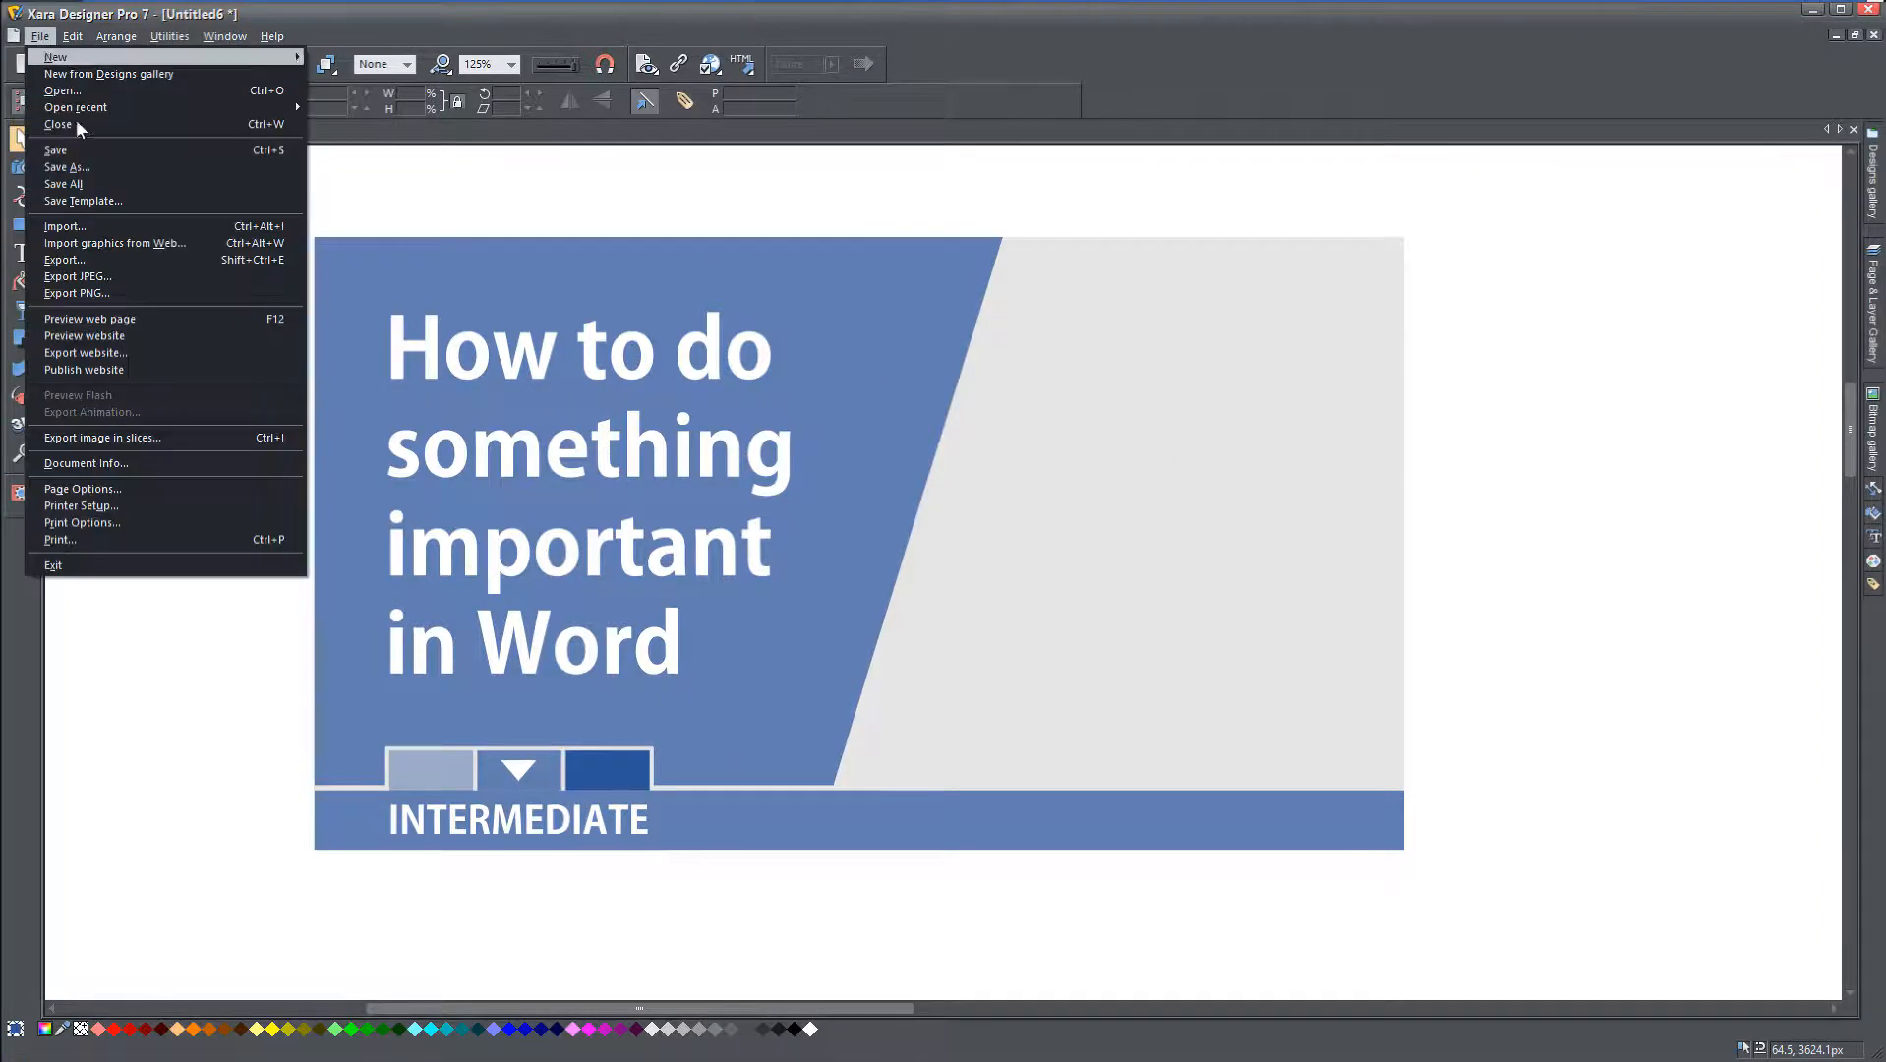
left_click(80, 227)
left_click(347, 311)
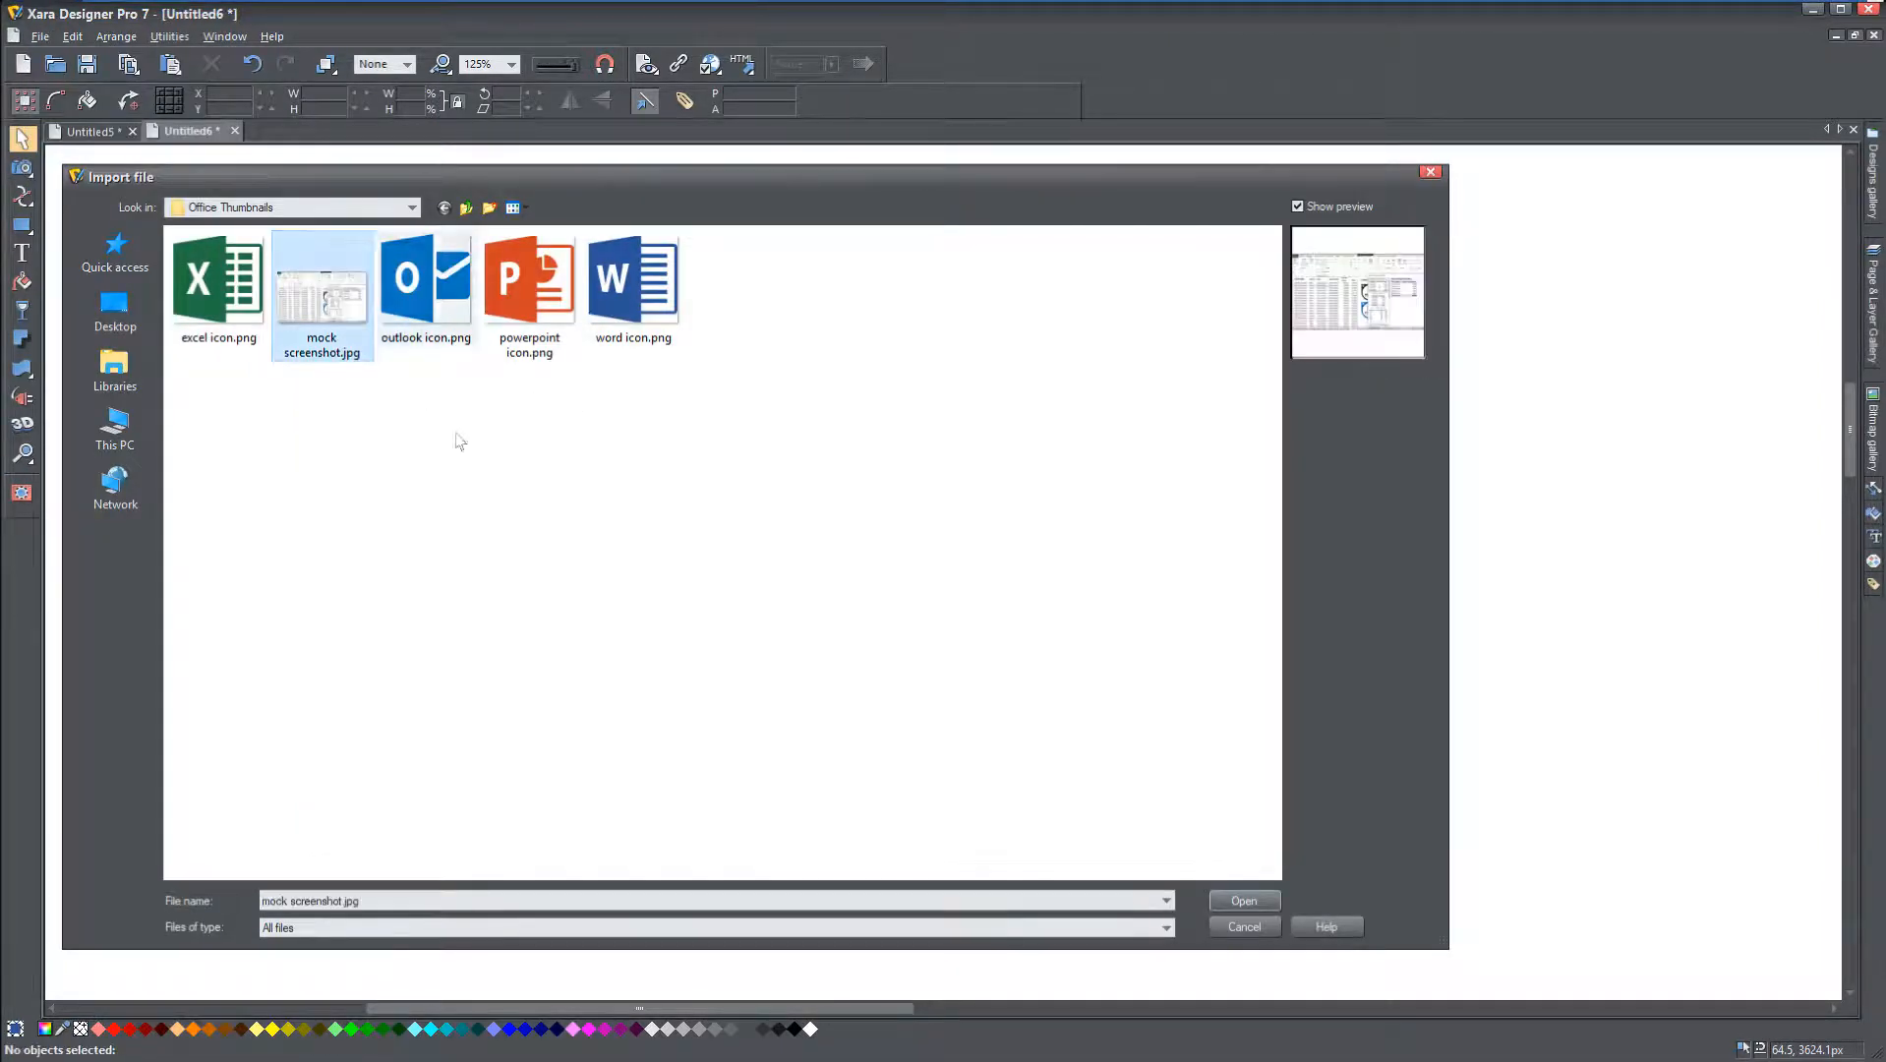
left_click(1244, 900)
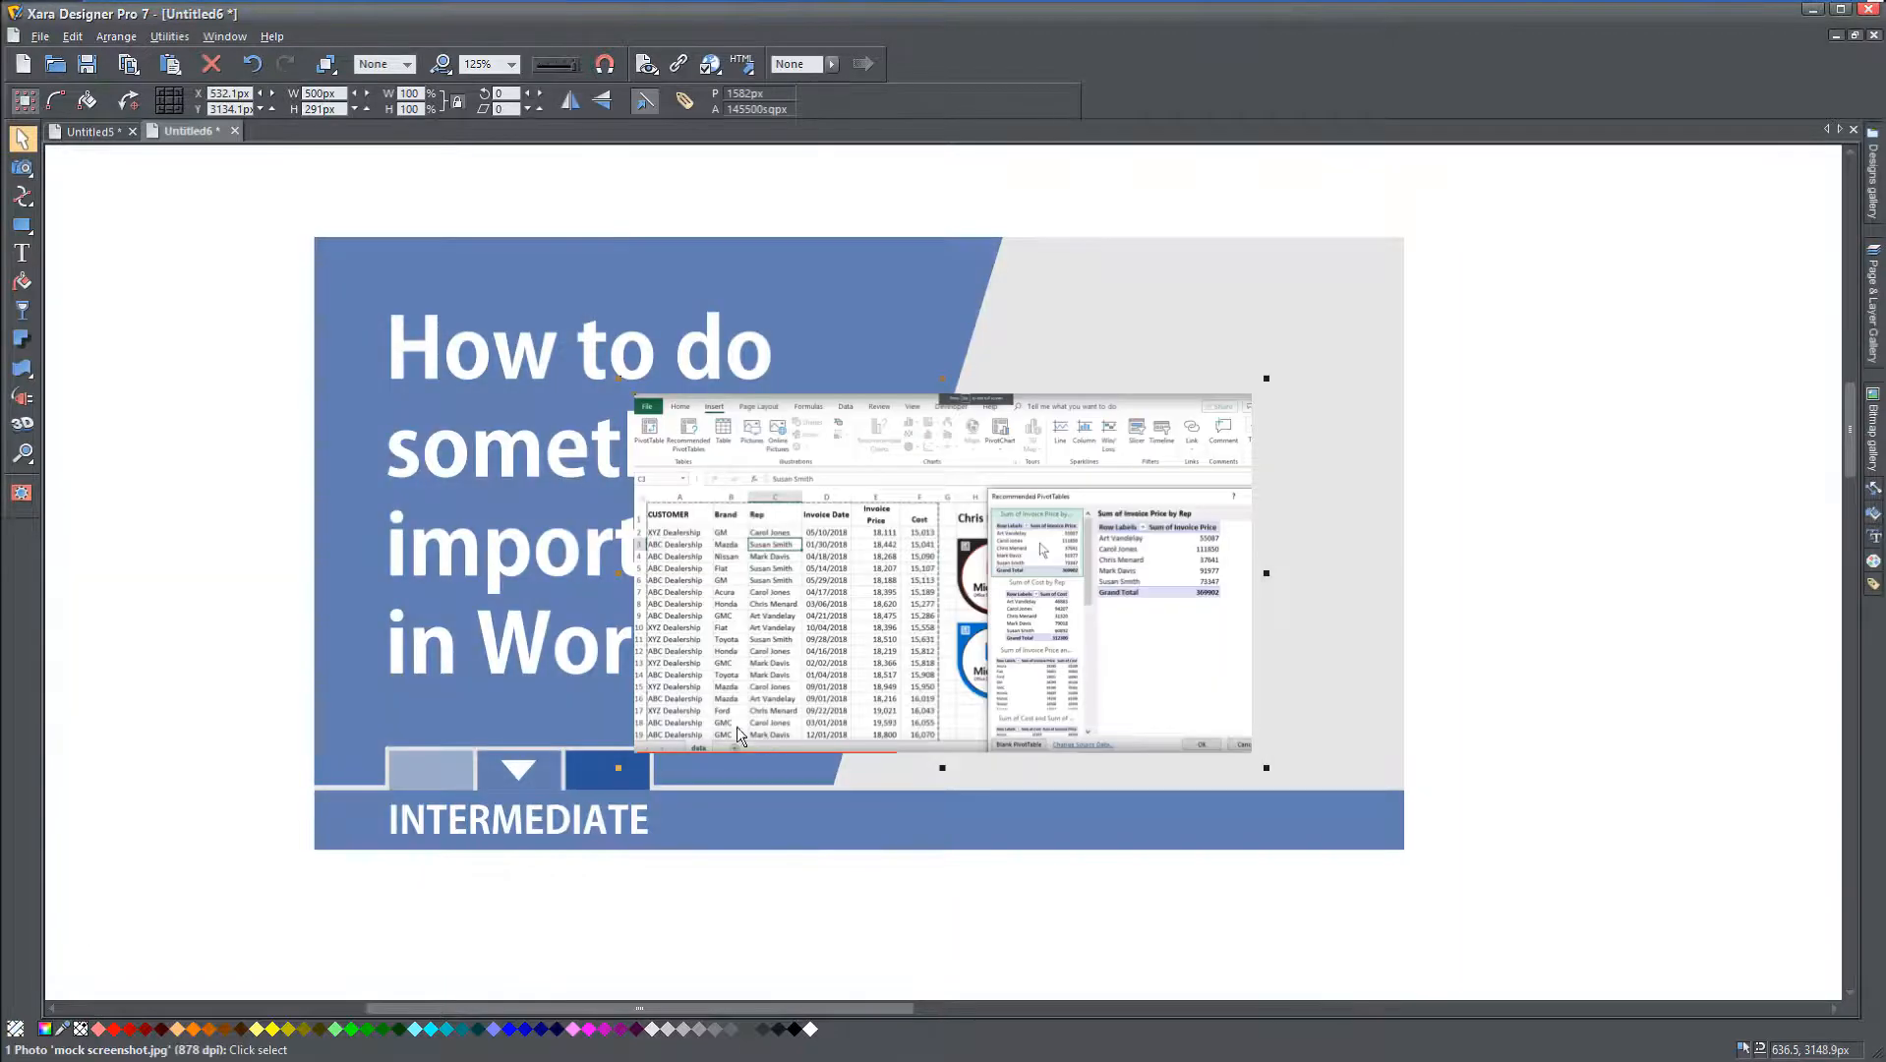
Step: Enlarge the imported screenshot photo to about 913 px wide and position it over the thumbnail
mouse_move(1031, 618)
left_mouse_down()
mouse_move(692, 543)
mouse_move(913, 638)
mouse_move(1054, 636)
left_mouse_up()
left_click_drag(765, 391, 252, 93)
left_click_drag(626, 463, 662, 570)
mouse_move(769, 601)
left_mouse_down()
mouse_move(1082, 642)
mouse_move(792, 617)
left_mouse_up()
left_click(39, 36)
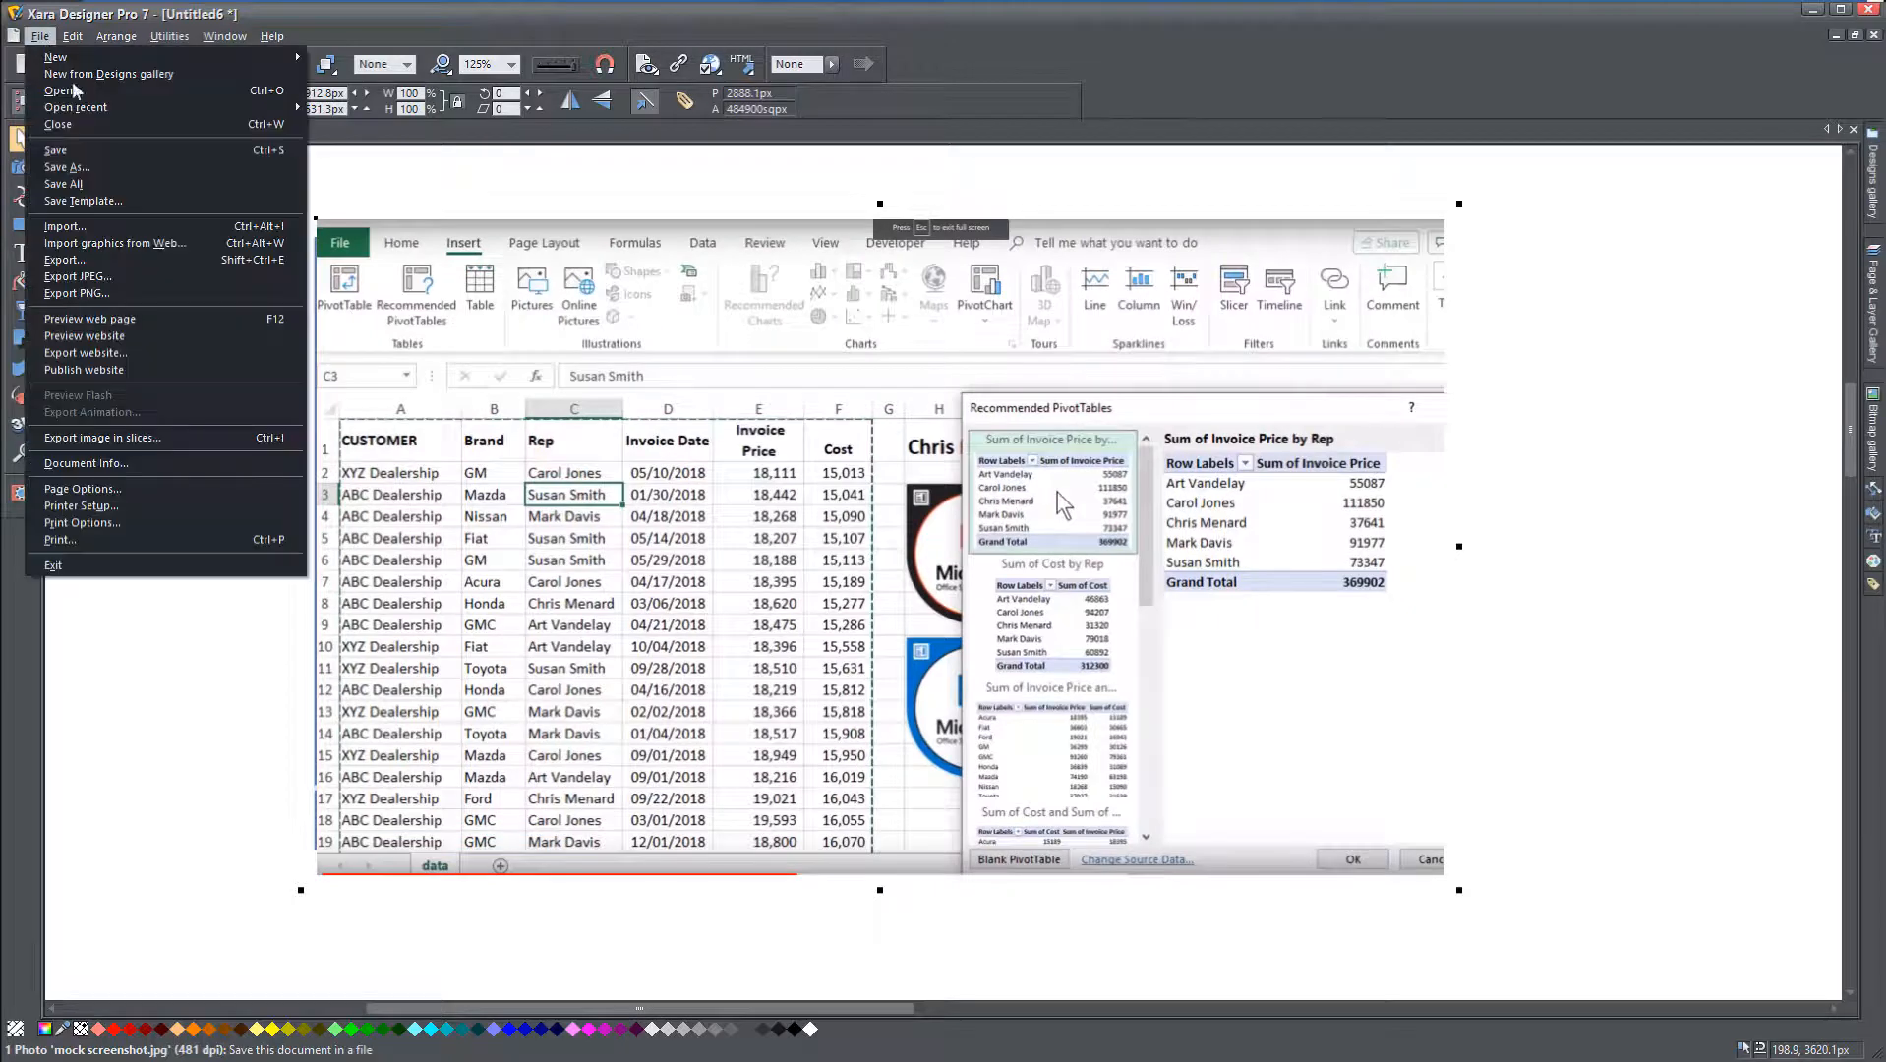
left_click(67, 226)
left_click(322, 295)
left_click(1244, 901)
left_click_drag(1035, 681, 1149, 559)
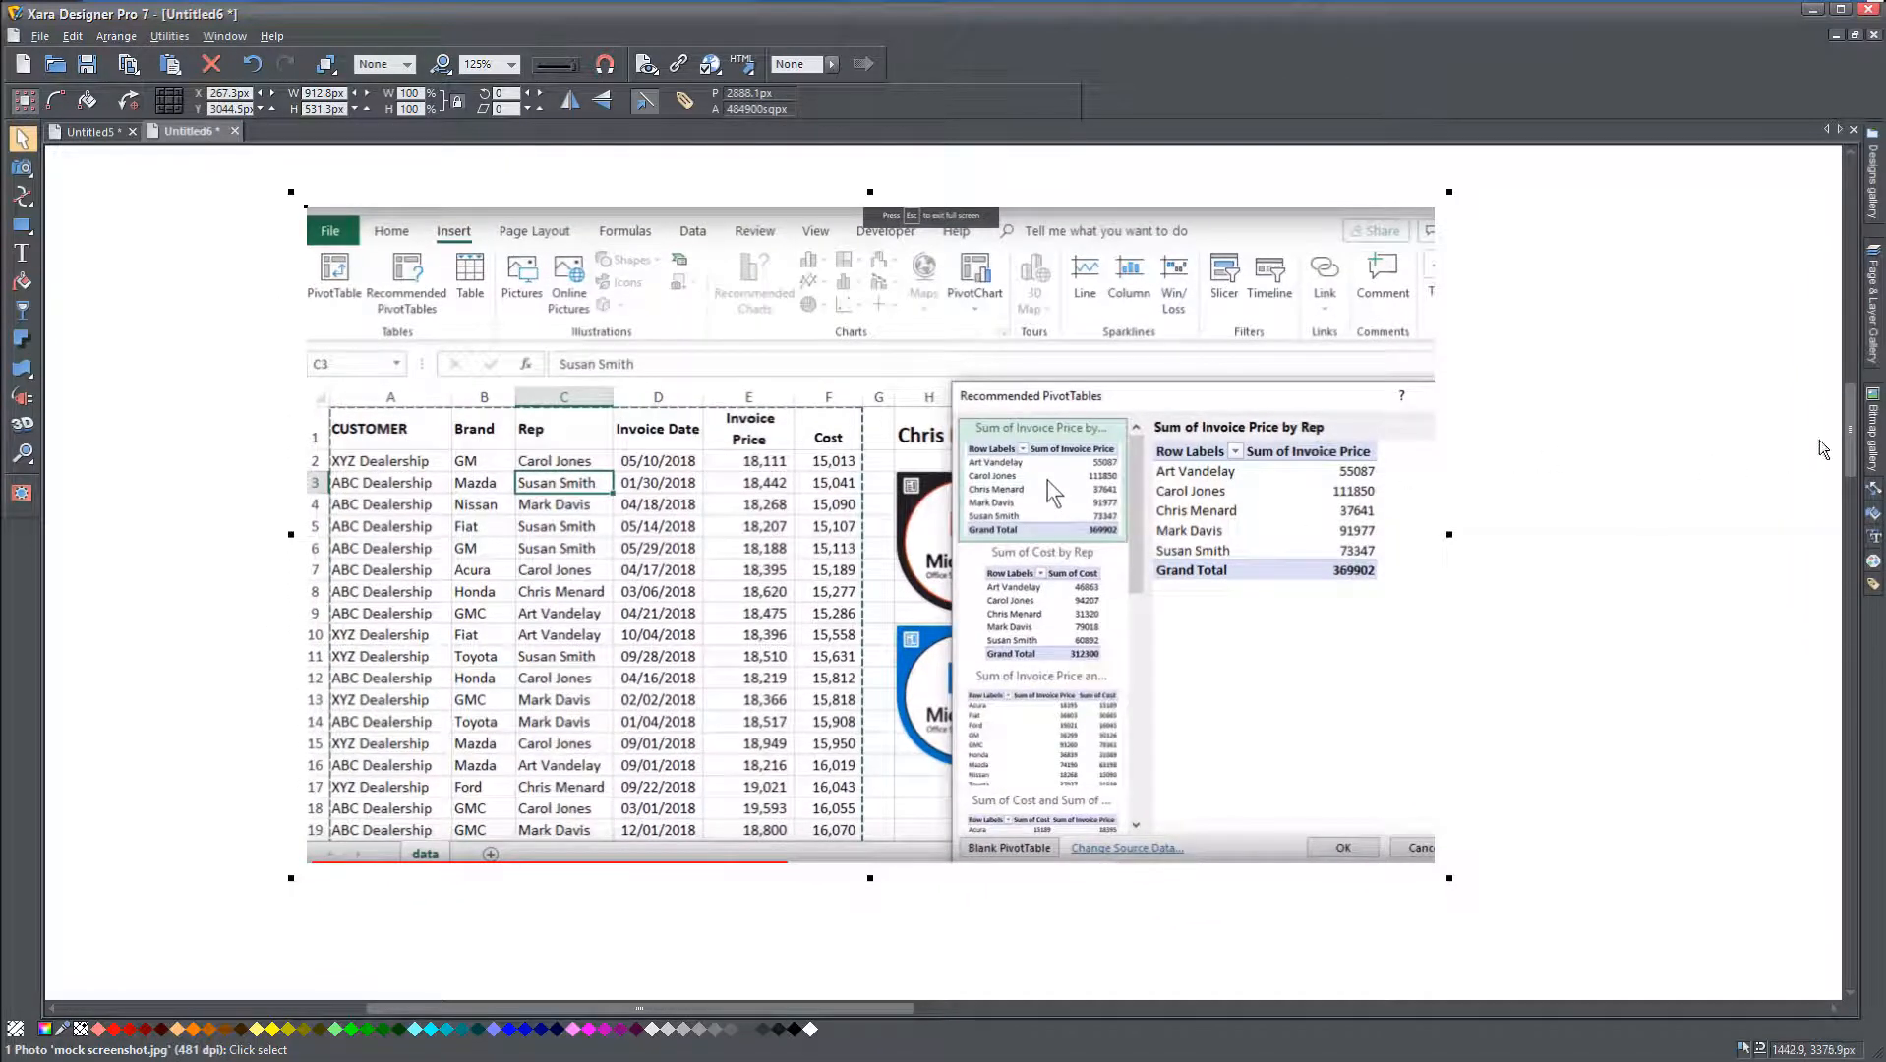
Step: Keep the Bitmap gallery open beside the canvas and delete the enlarged screenshot photo from the page
left_click(1874, 432)
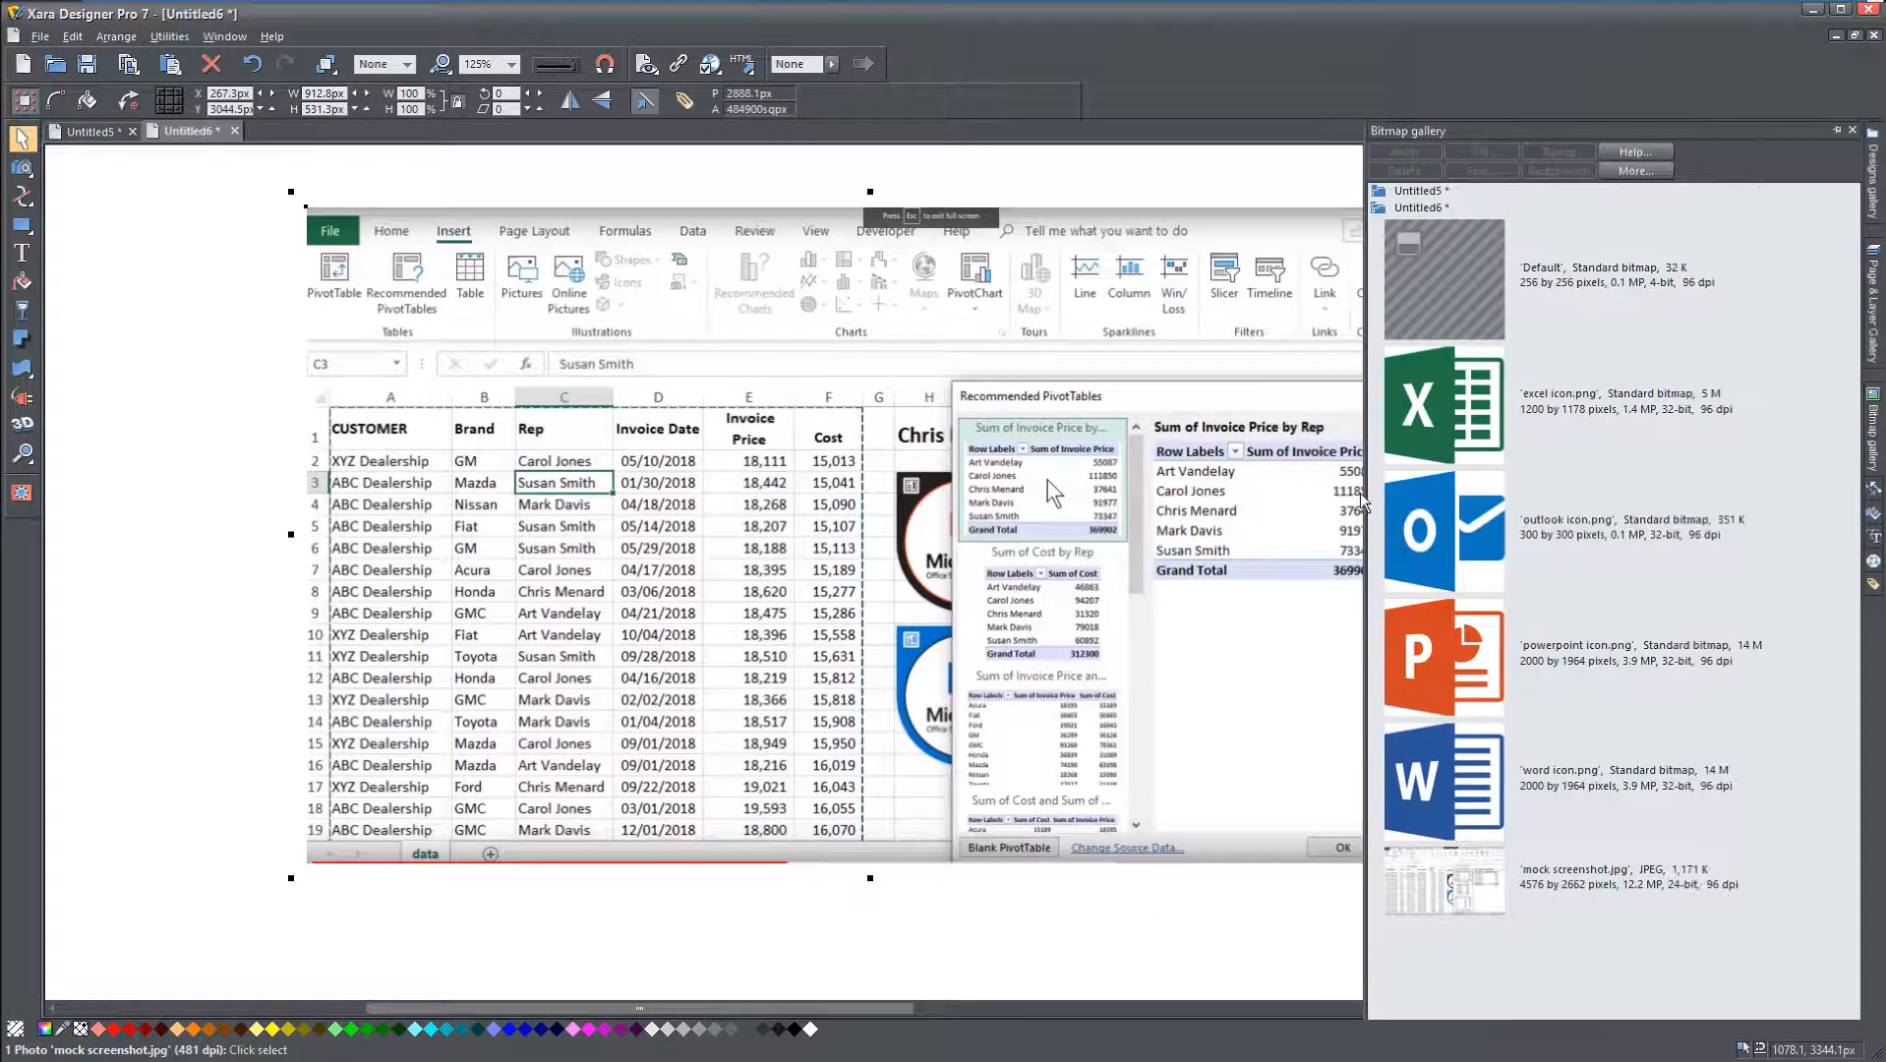
left_click(1837, 130)
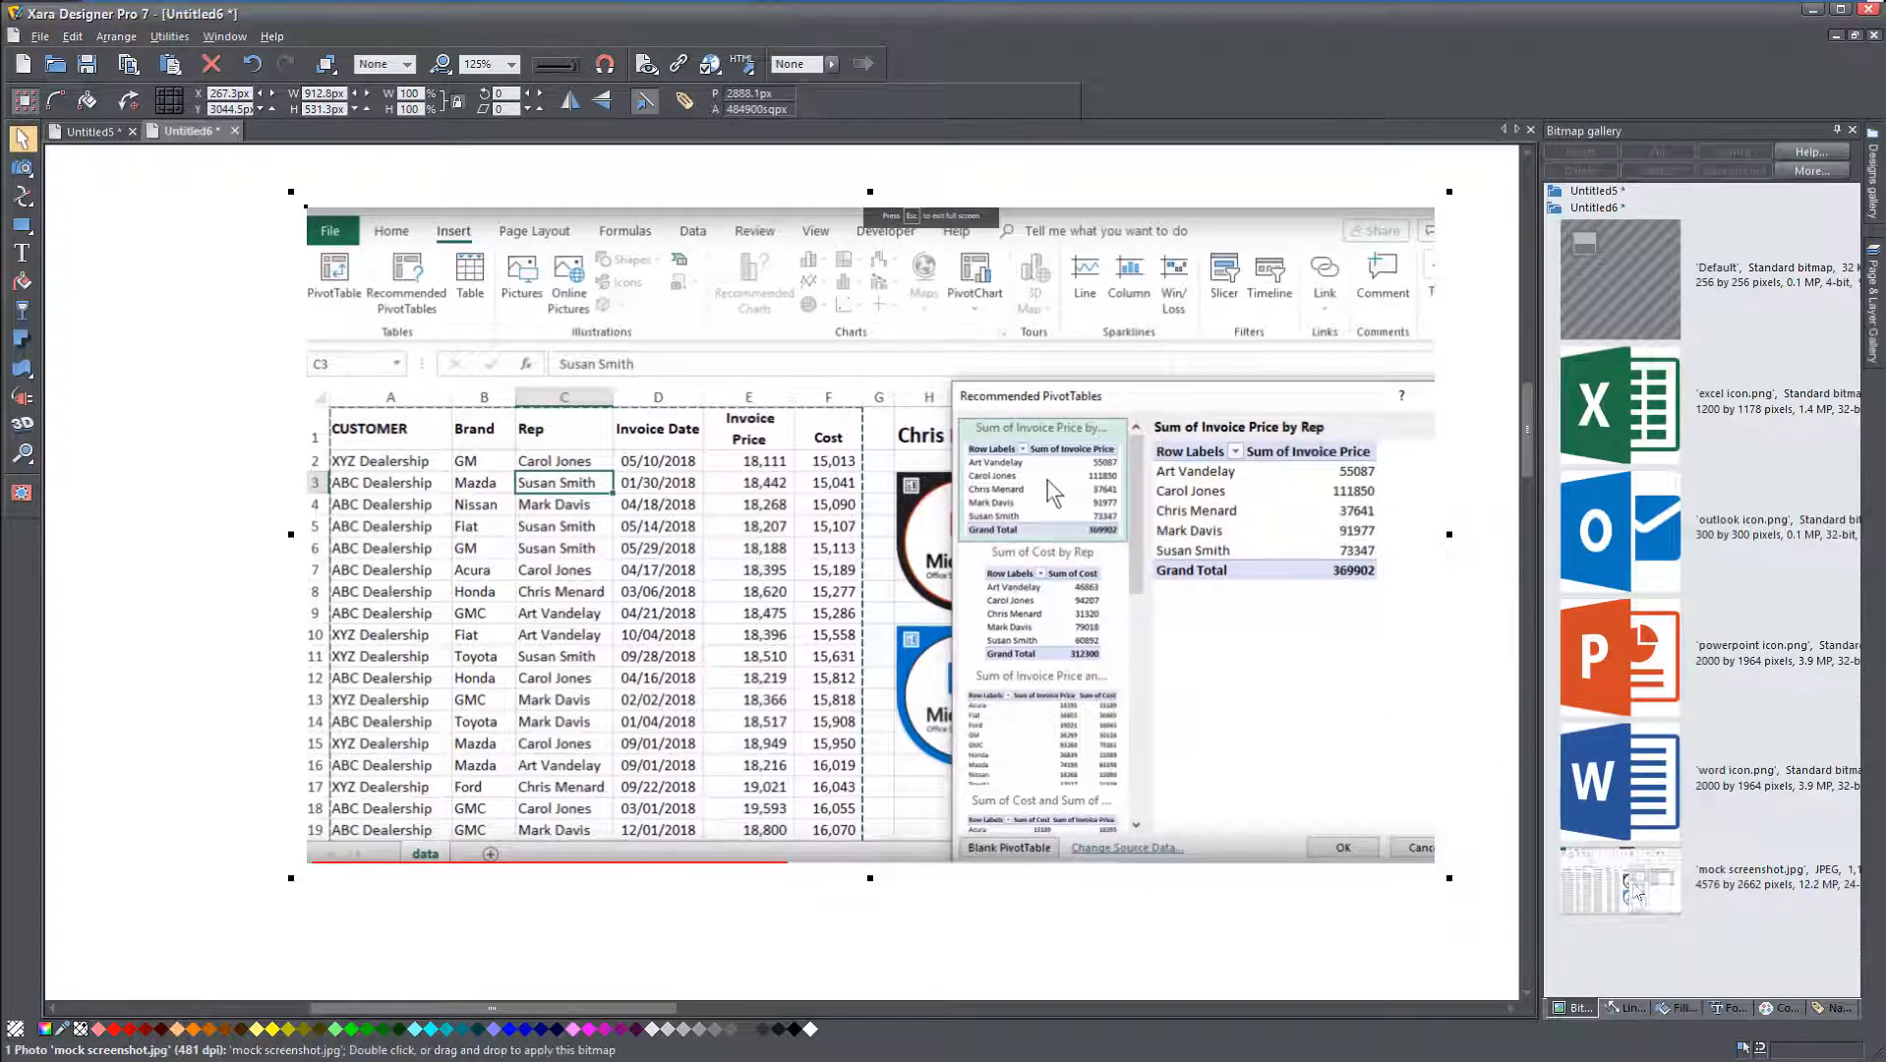
left_click(1636, 890)
left_click(1161, 489)
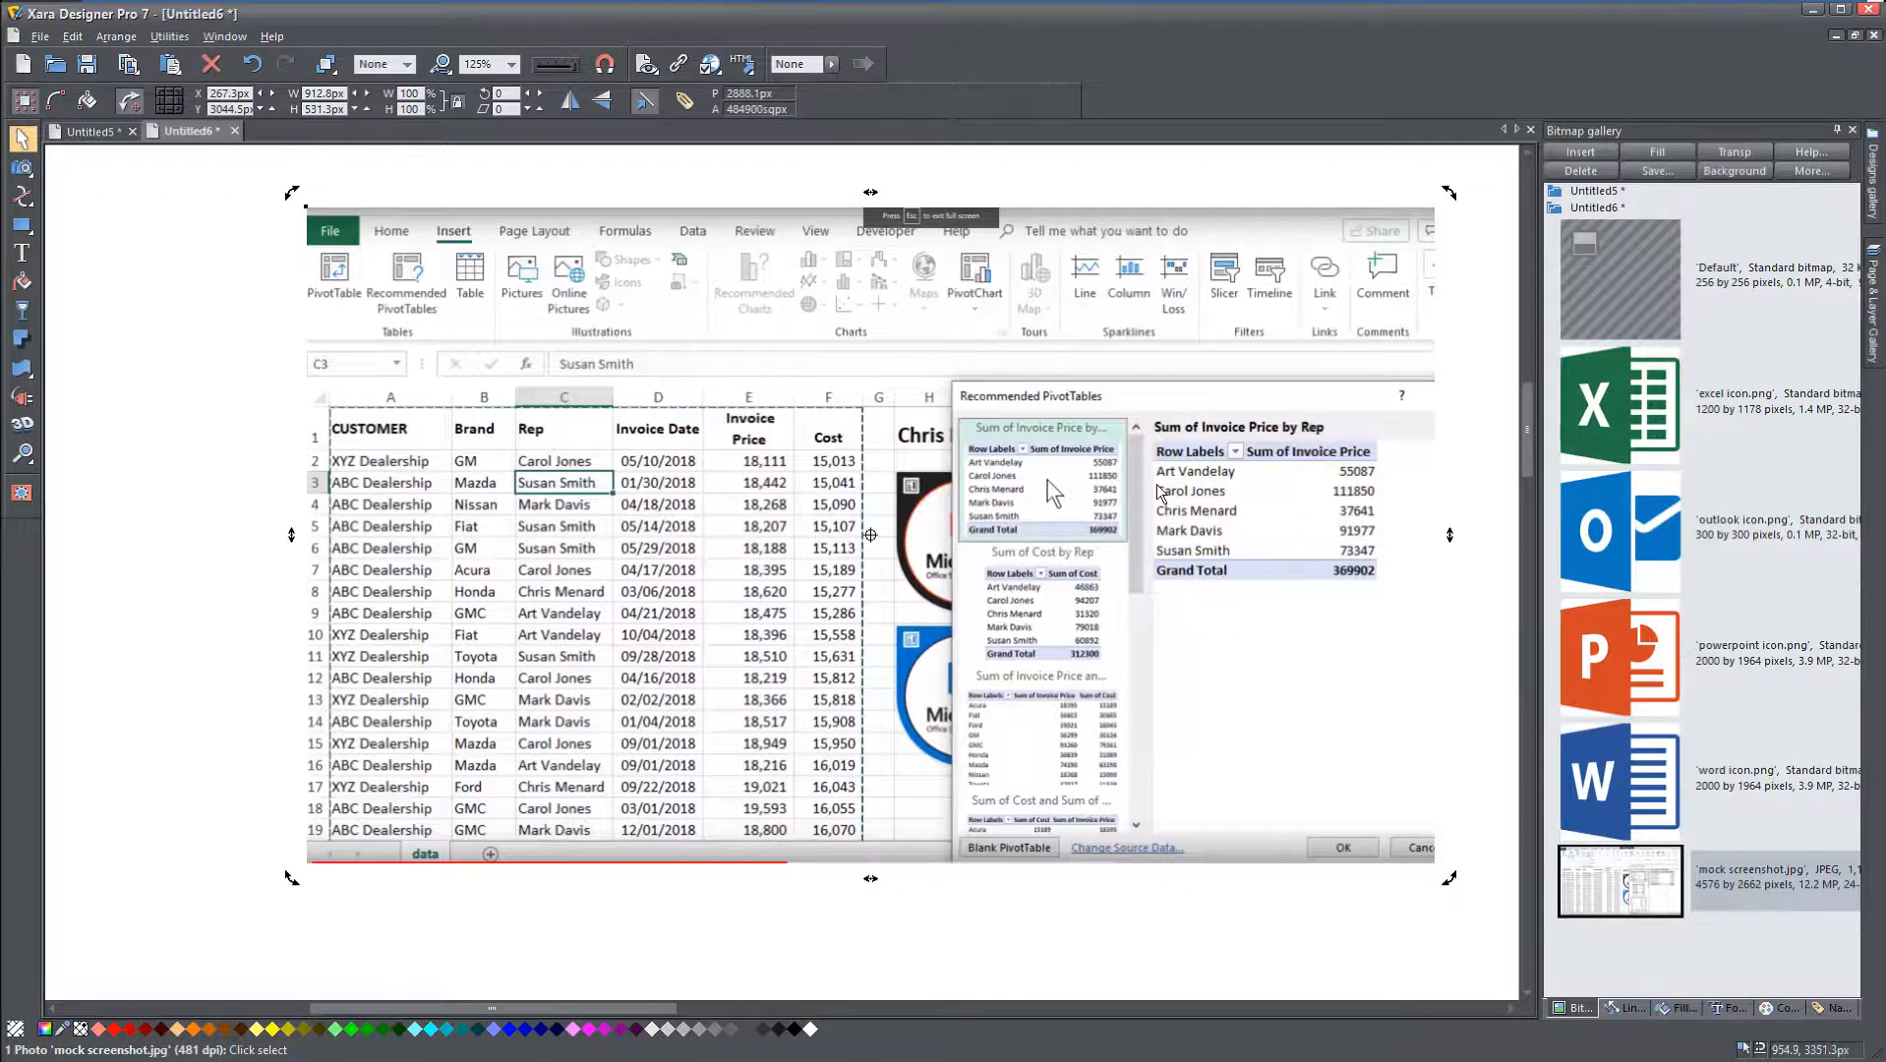
left_click_drag(1157, 484, 1111, 497)
key("Delete")
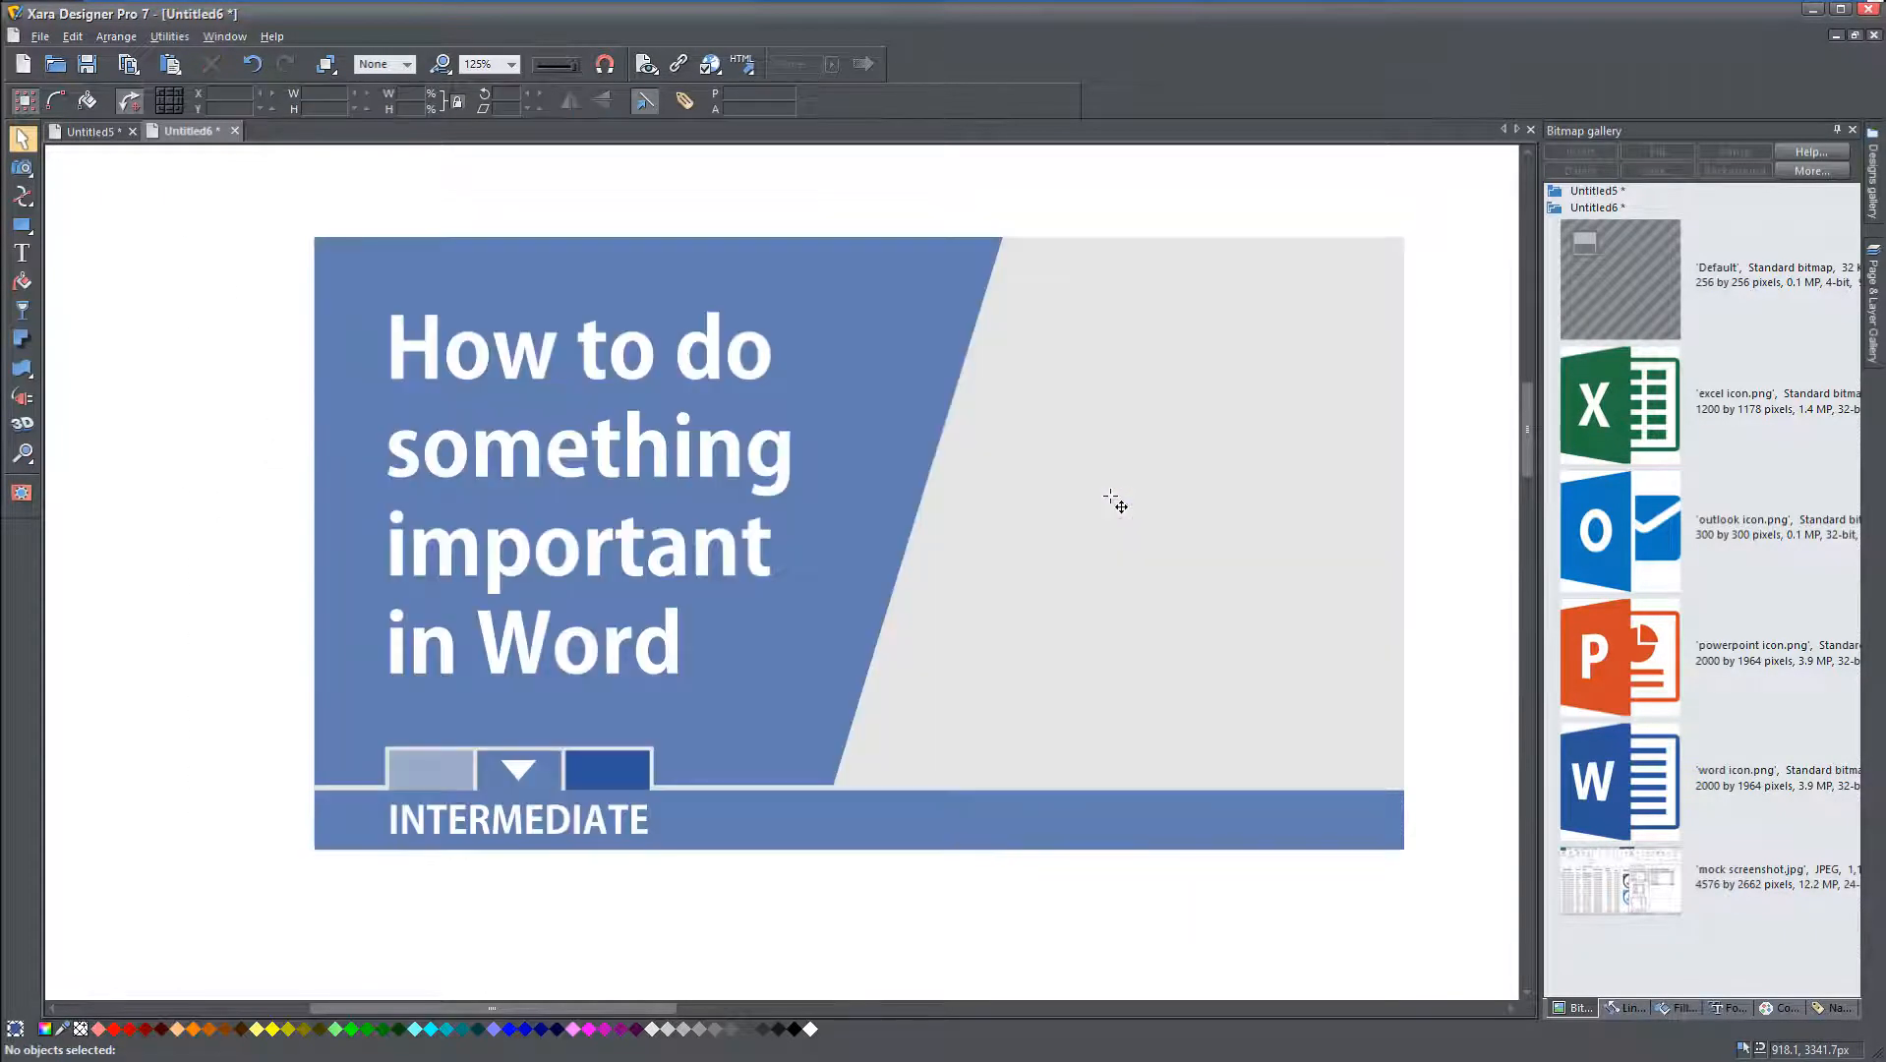
Step: Fill the thumbnail's background rectangle with mock screenshot.jpg, enlarging and shifting the fill so the Recommended PivotTables dialog sits beside the slanted panel
left_click(1609, 867)
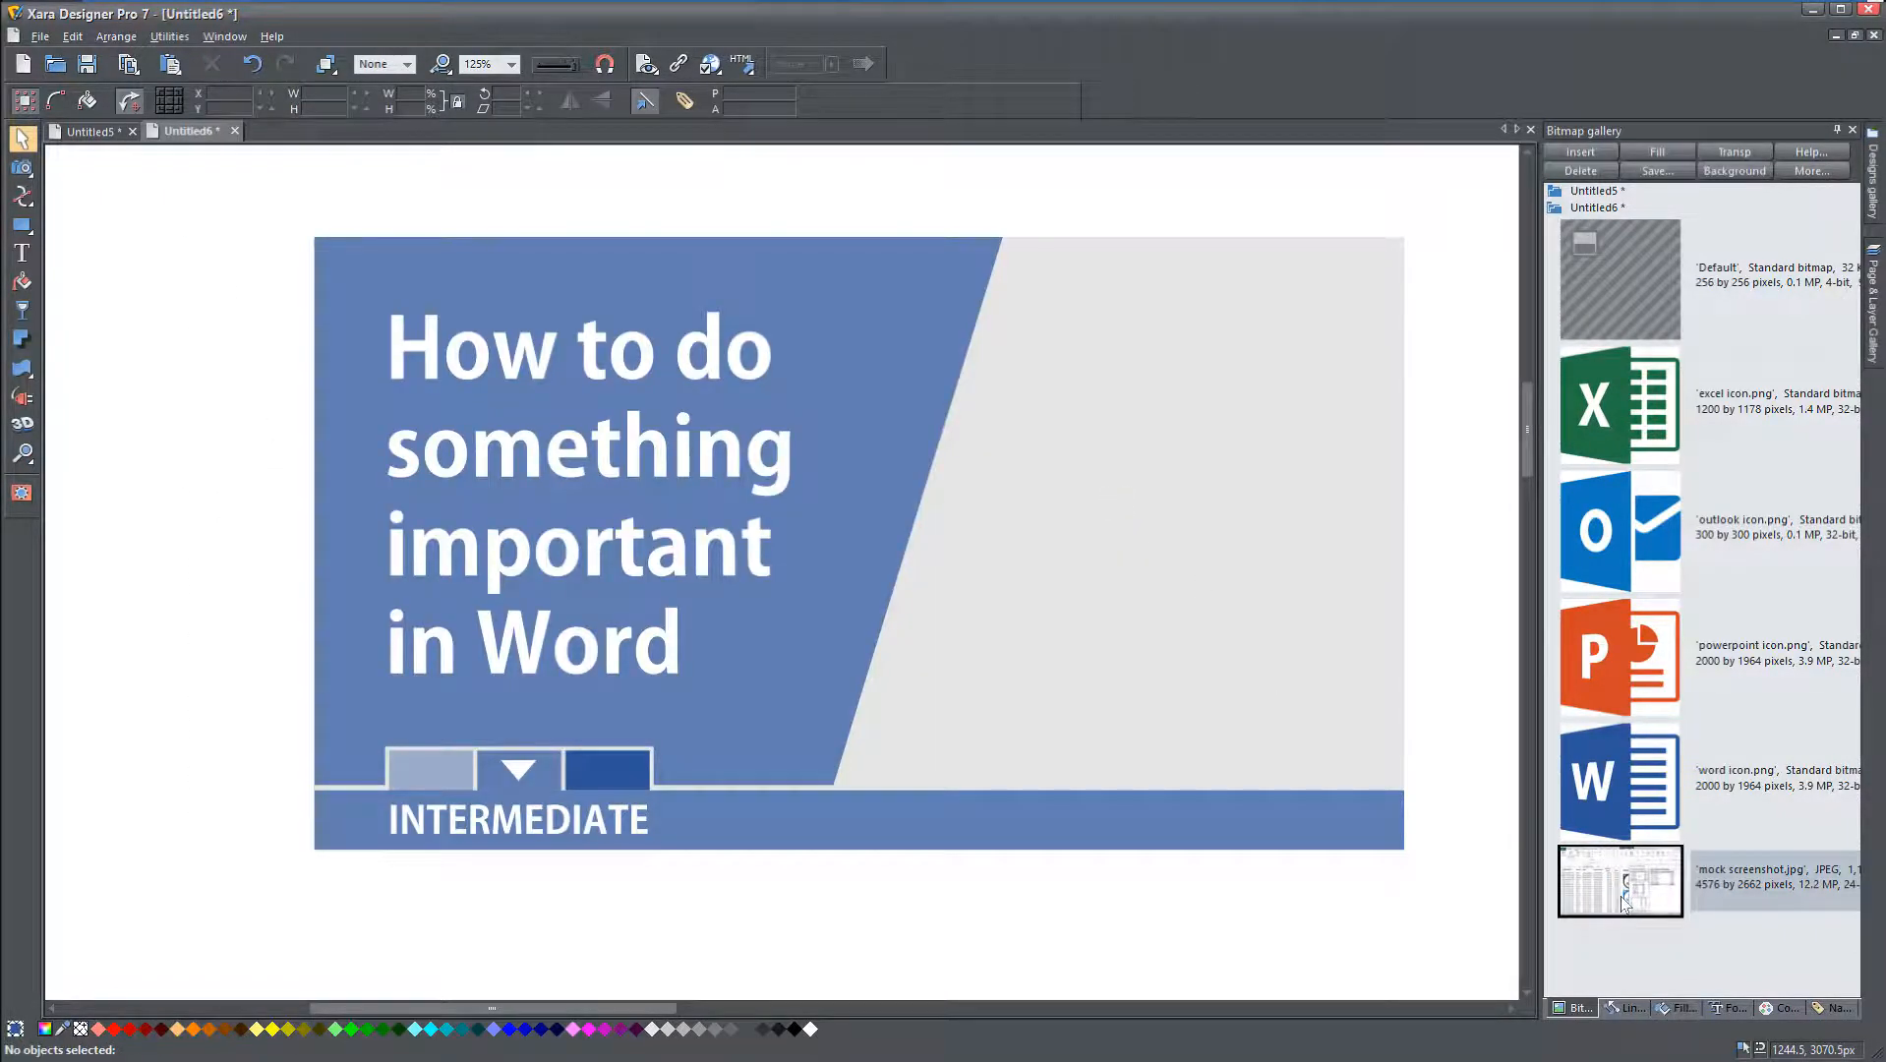
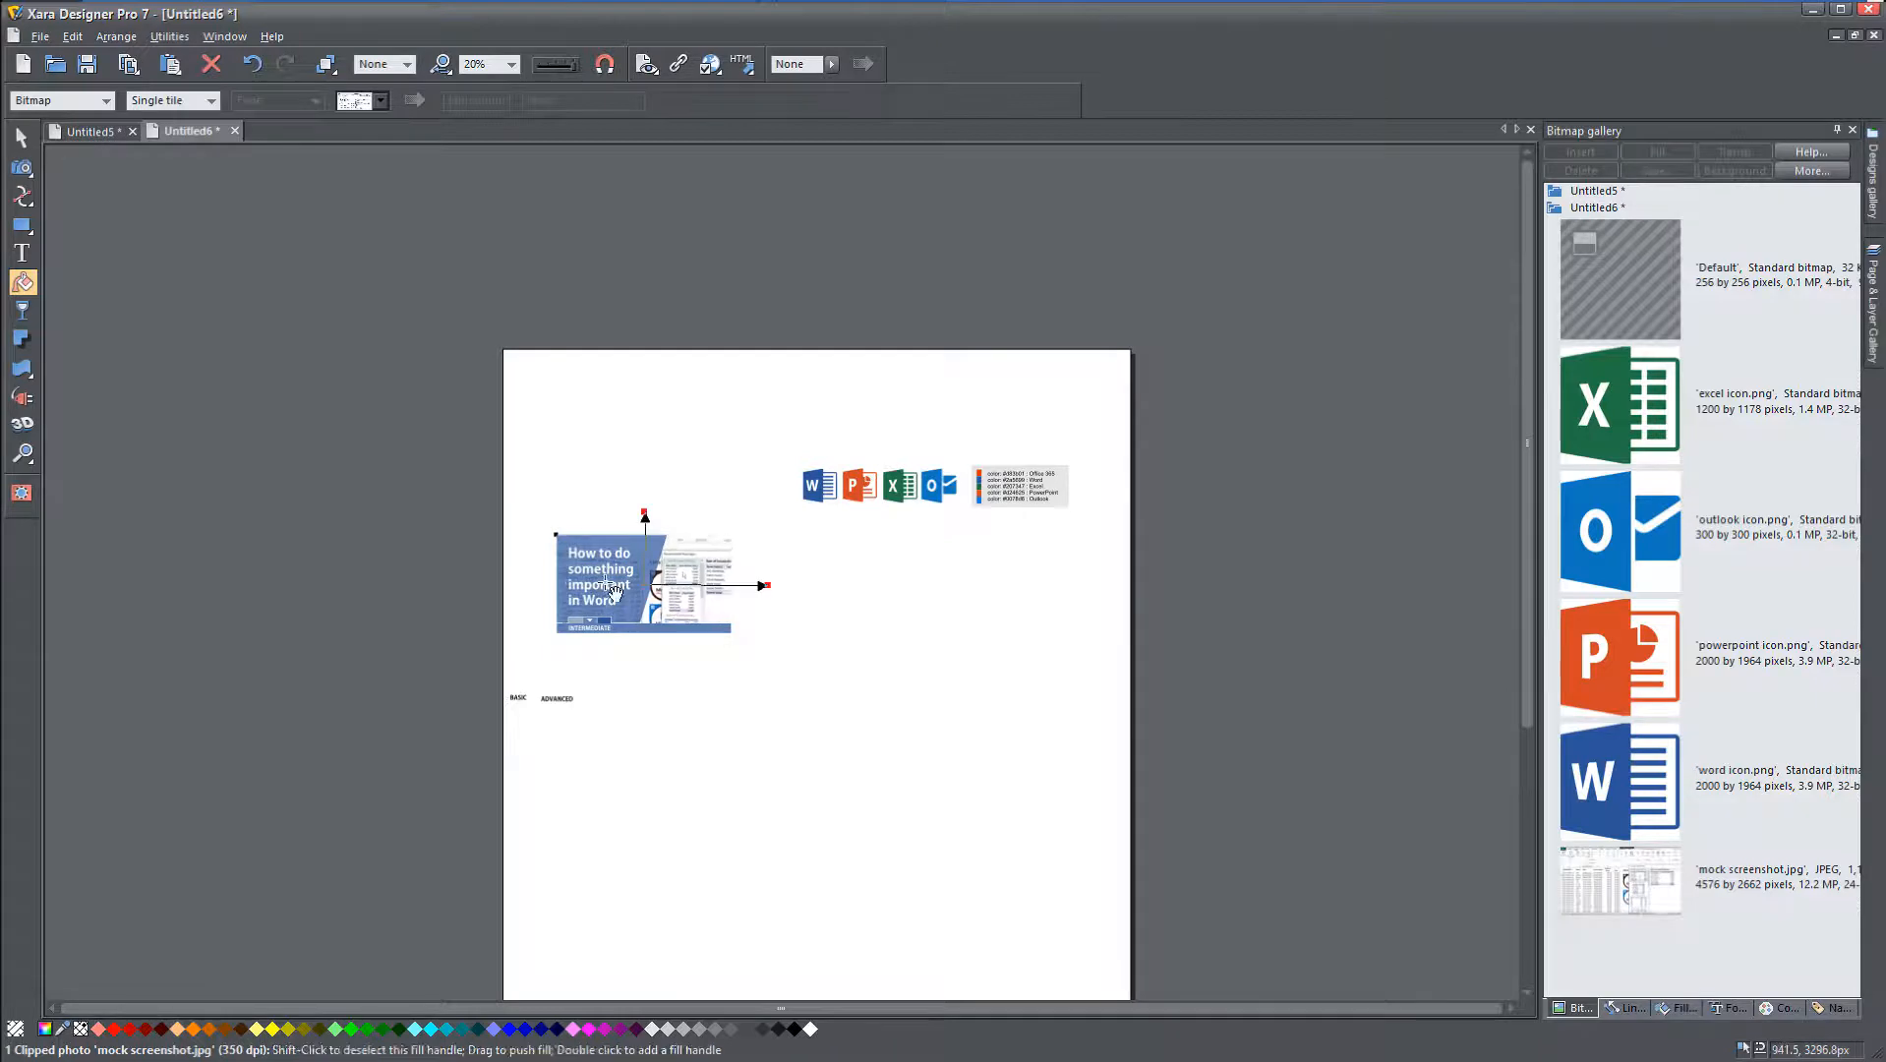
scroll(578, 581, "up", 6)
left_click_drag(997, 652, 786, 624)
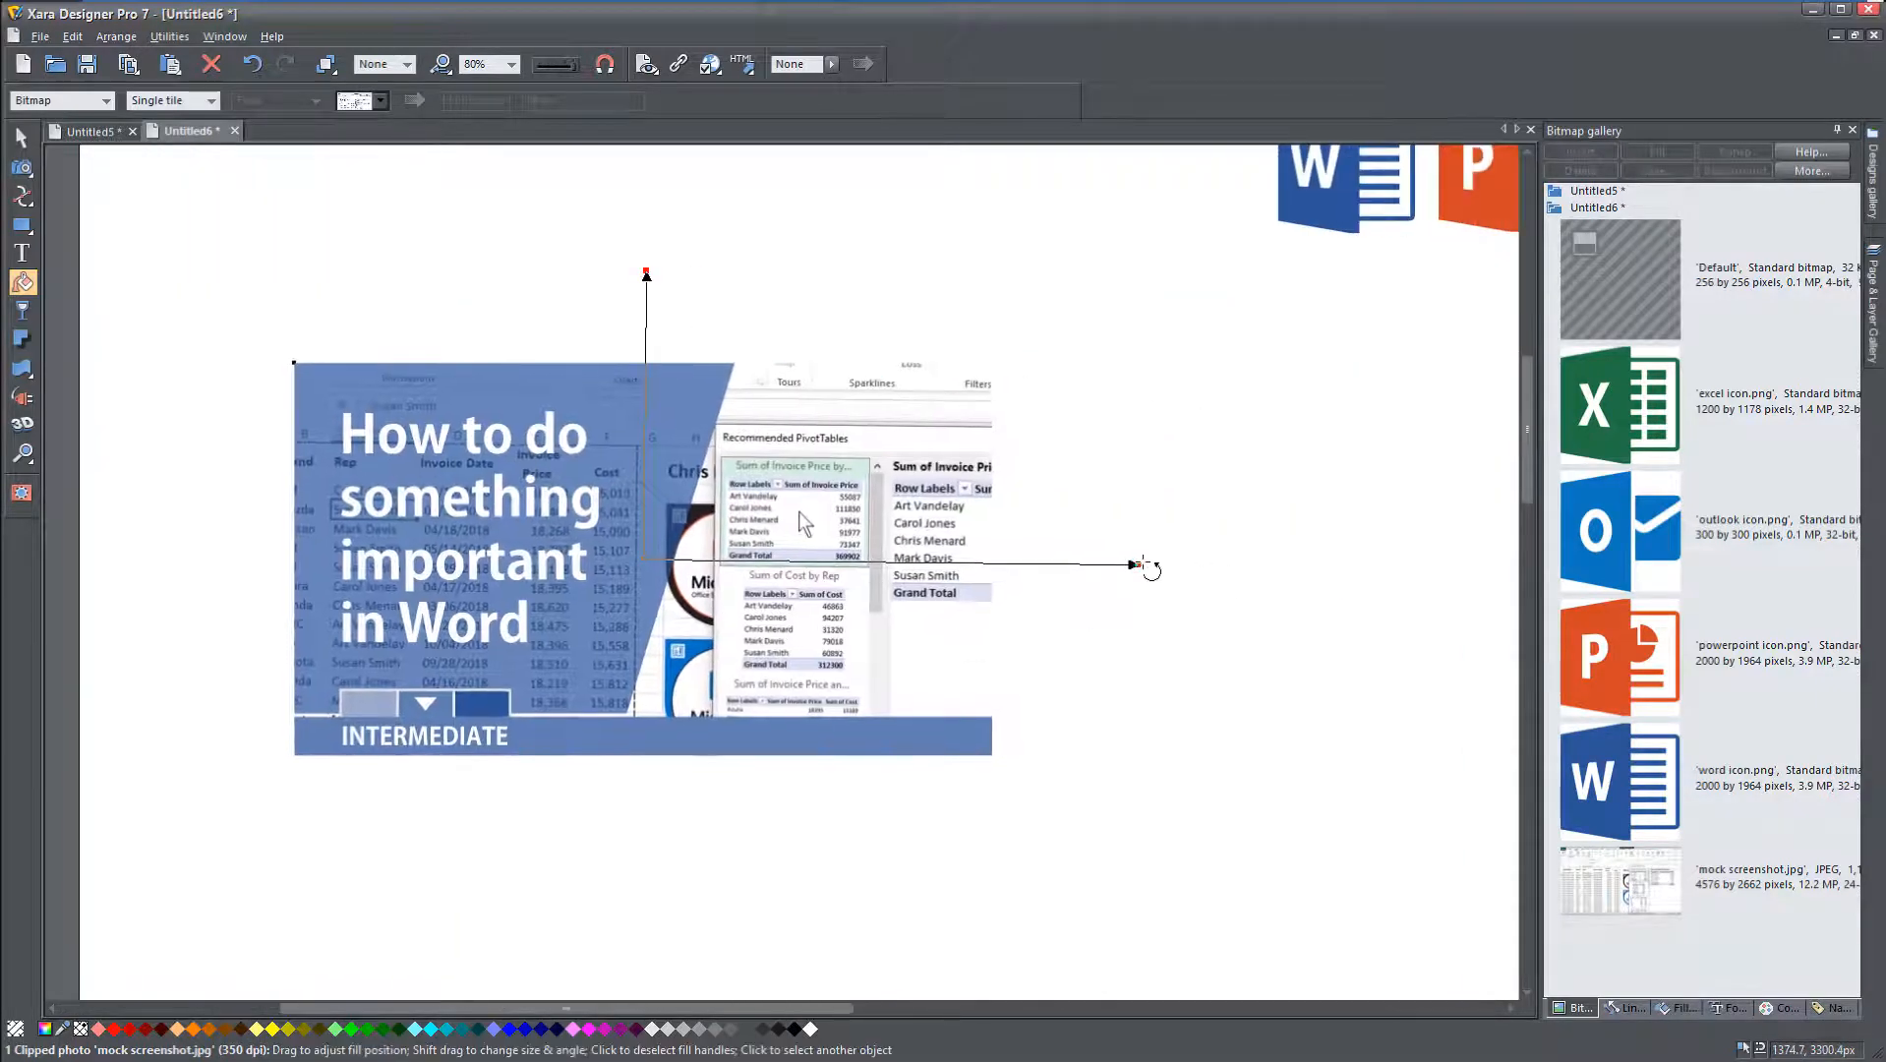
left_click_drag(1138, 565, 1268, 559)
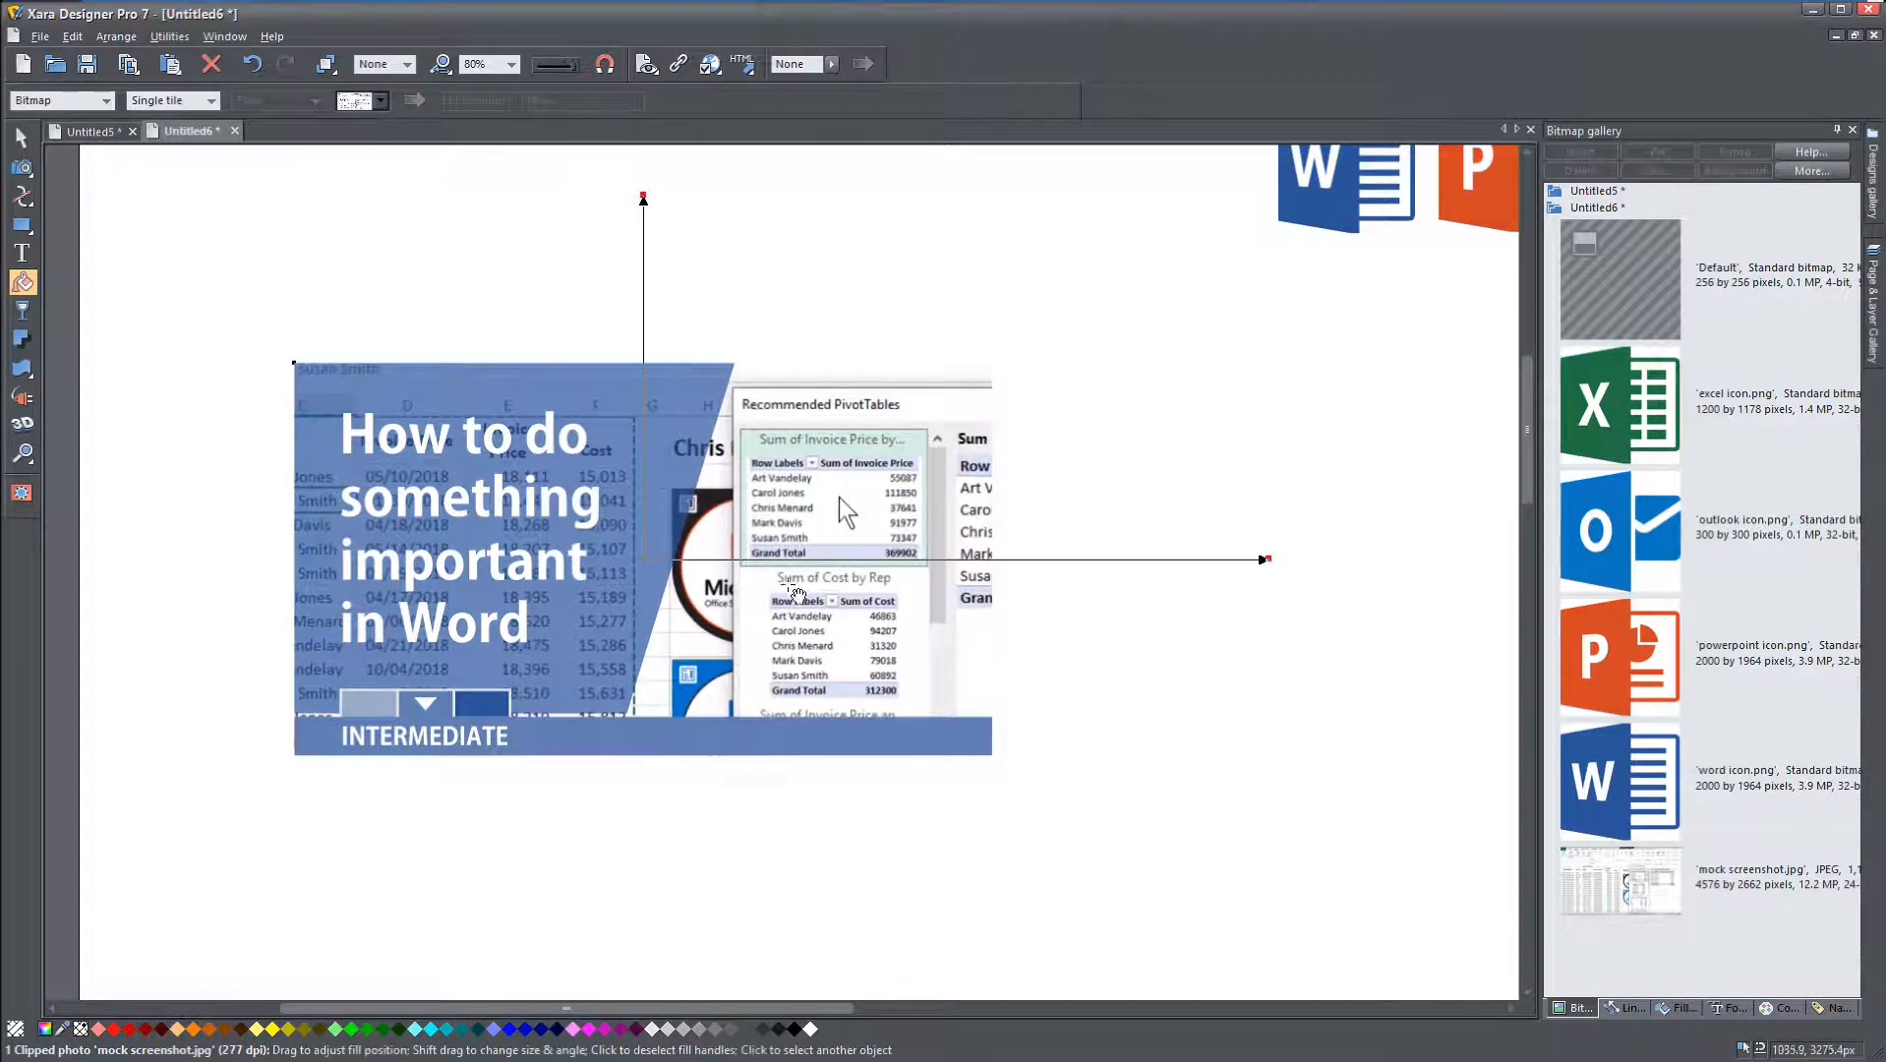
left_click_drag(650, 569, 668, 539)
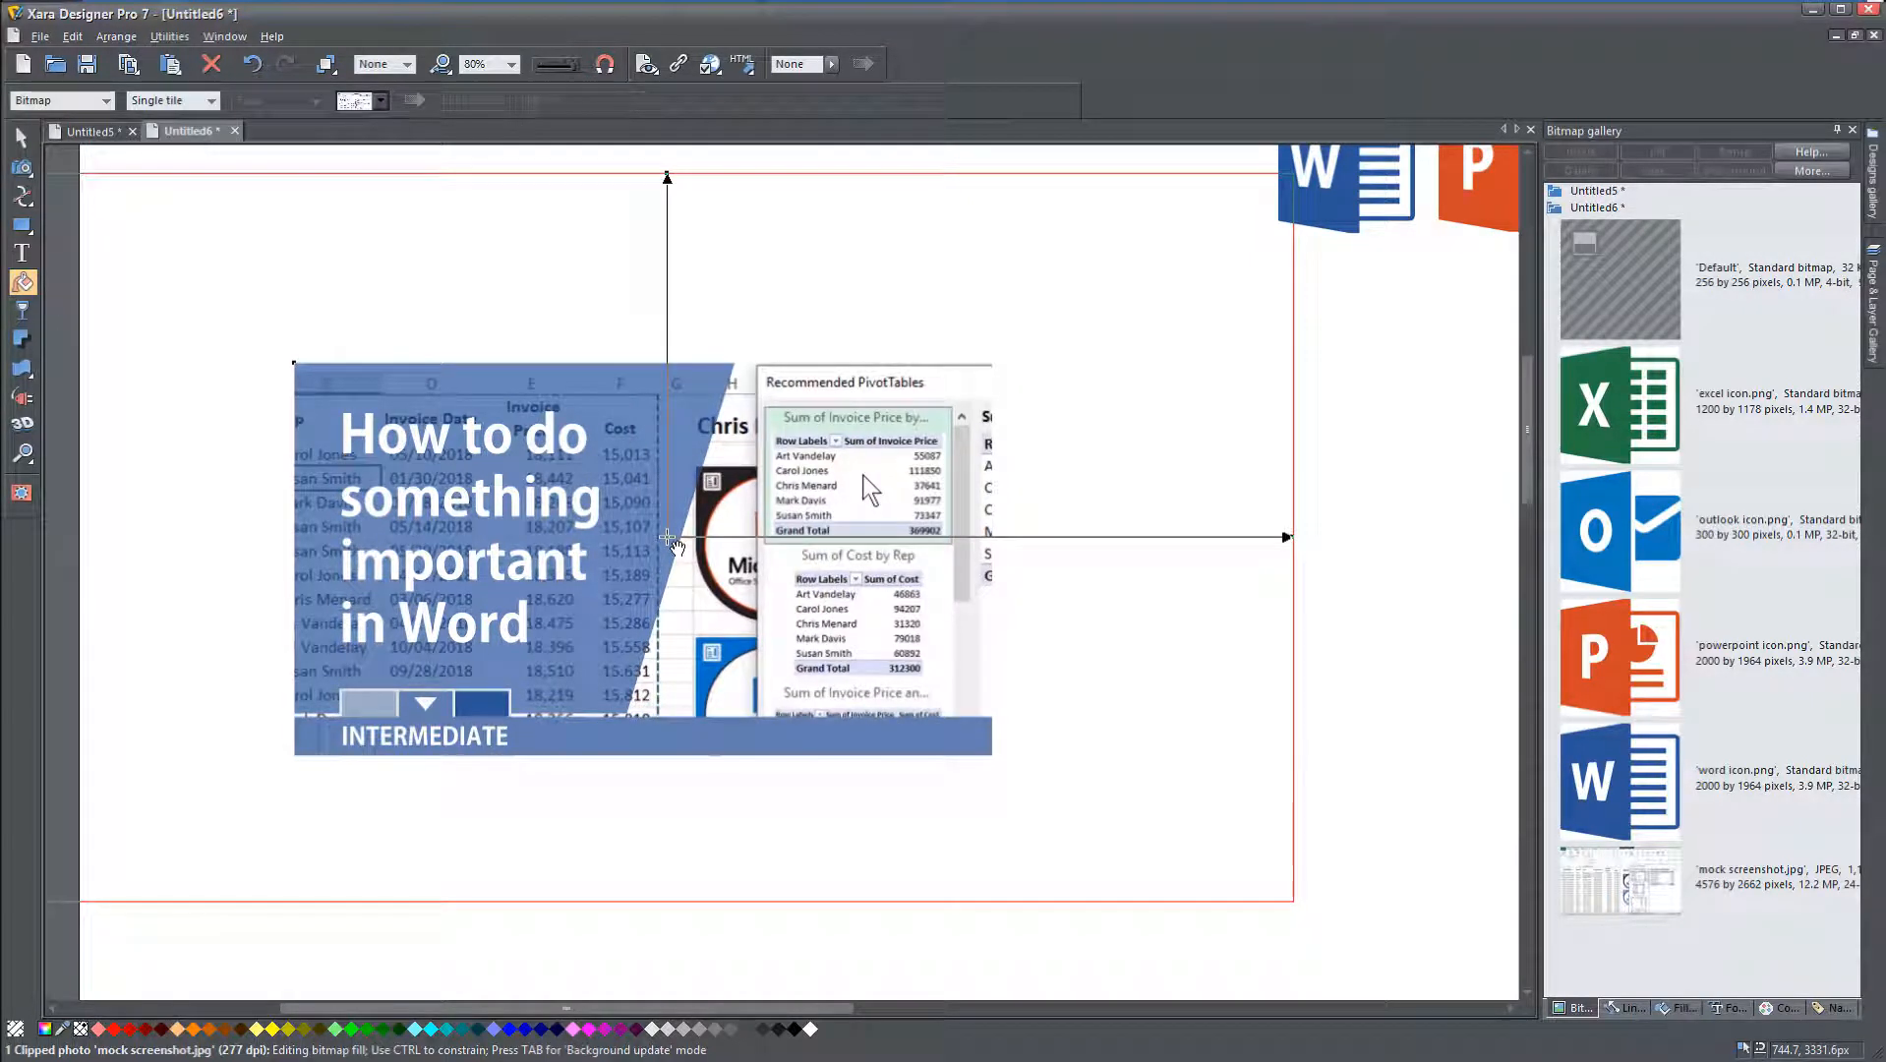
left_click_drag(669, 539, 669, 538)
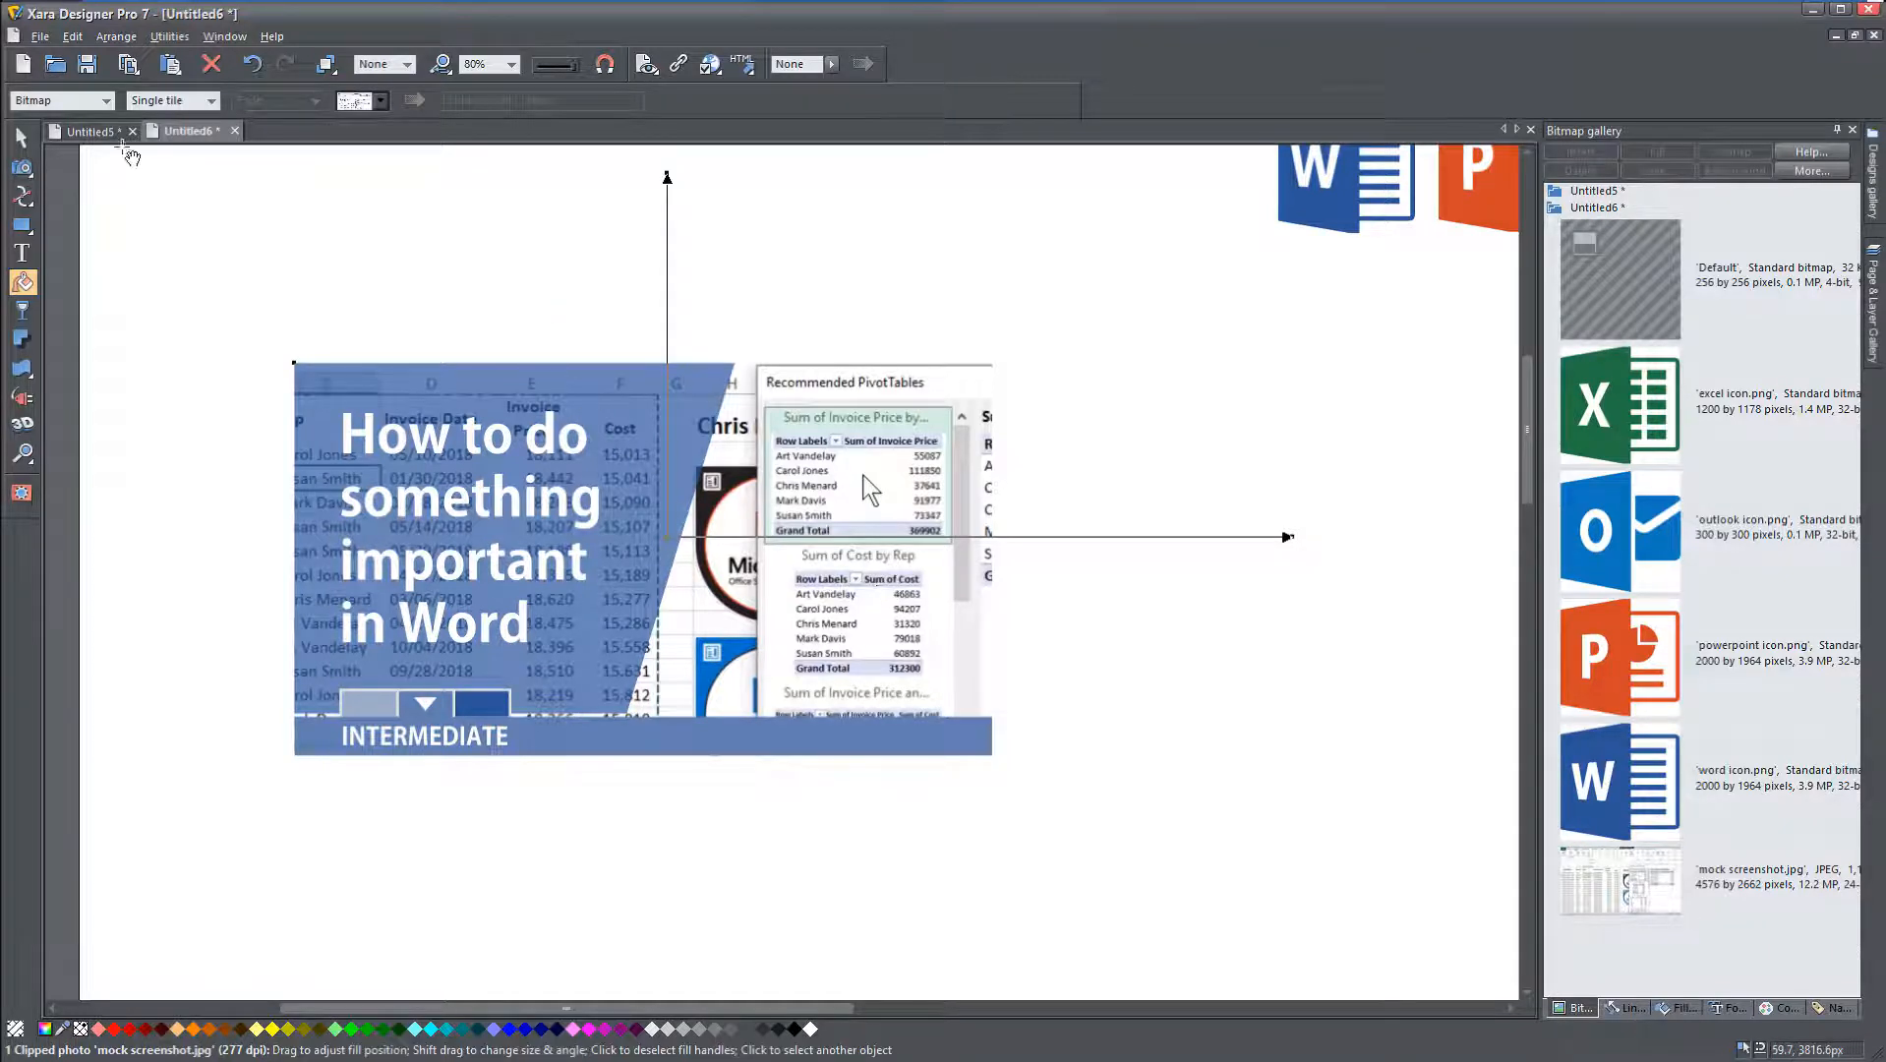
left_click(22, 140)
left_click(1019, 423)
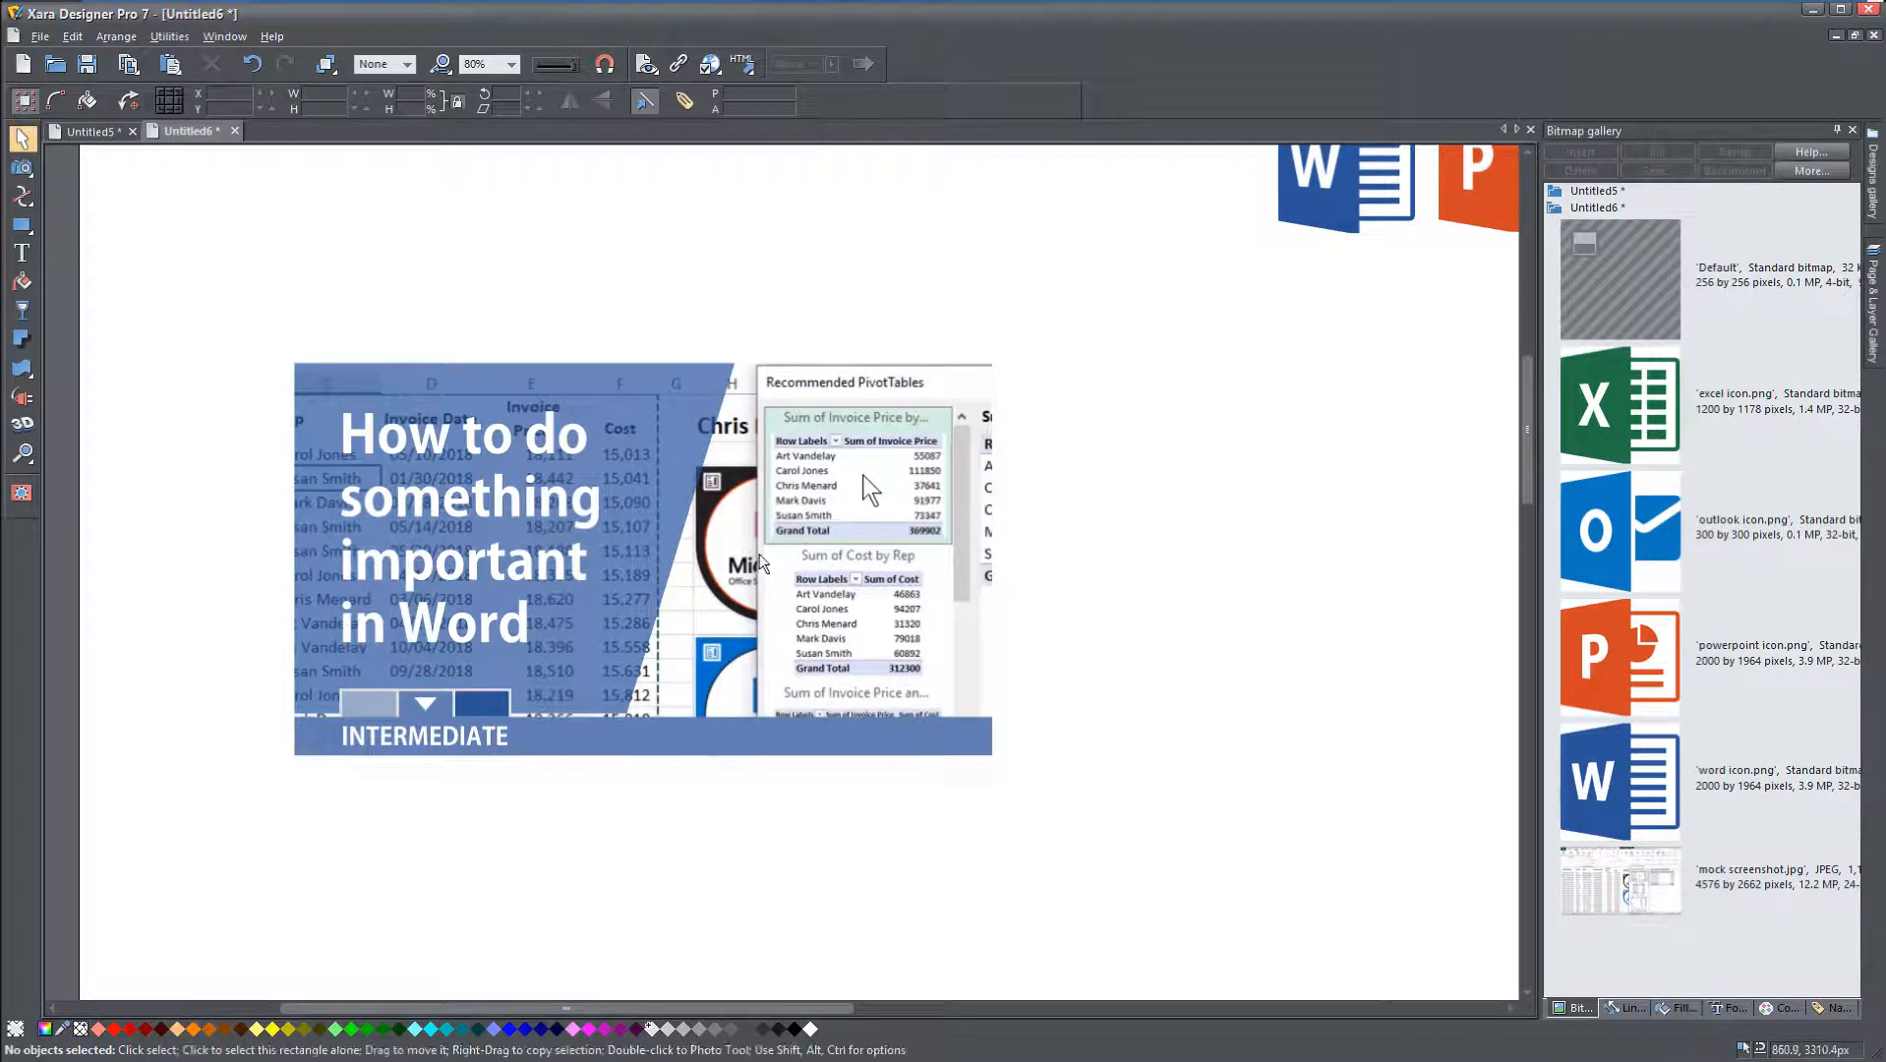
Step: Give the title text a drop shadow offset about 5.8 px horizontally and -4.2 px vertically
scroll(654, 558, "up", 2)
left_click_drag(632, 556, 798, 545)
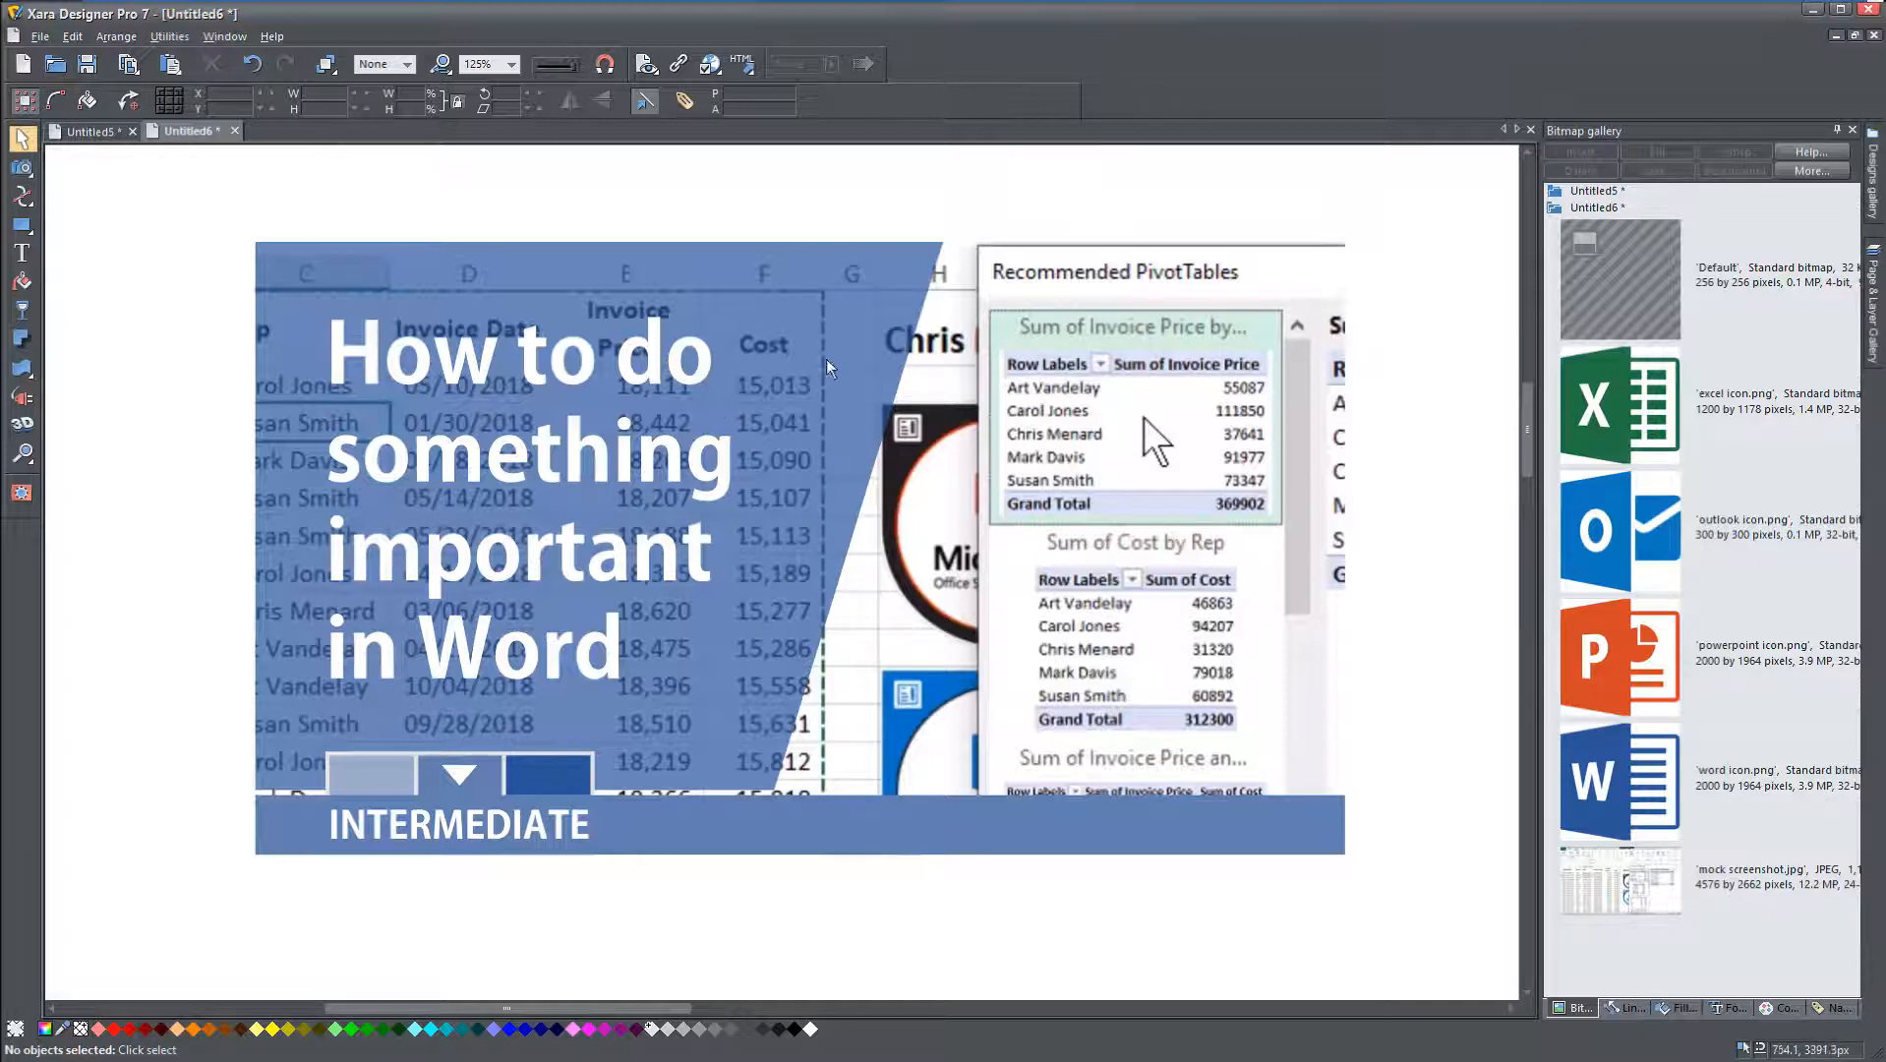
left_click(577, 460)
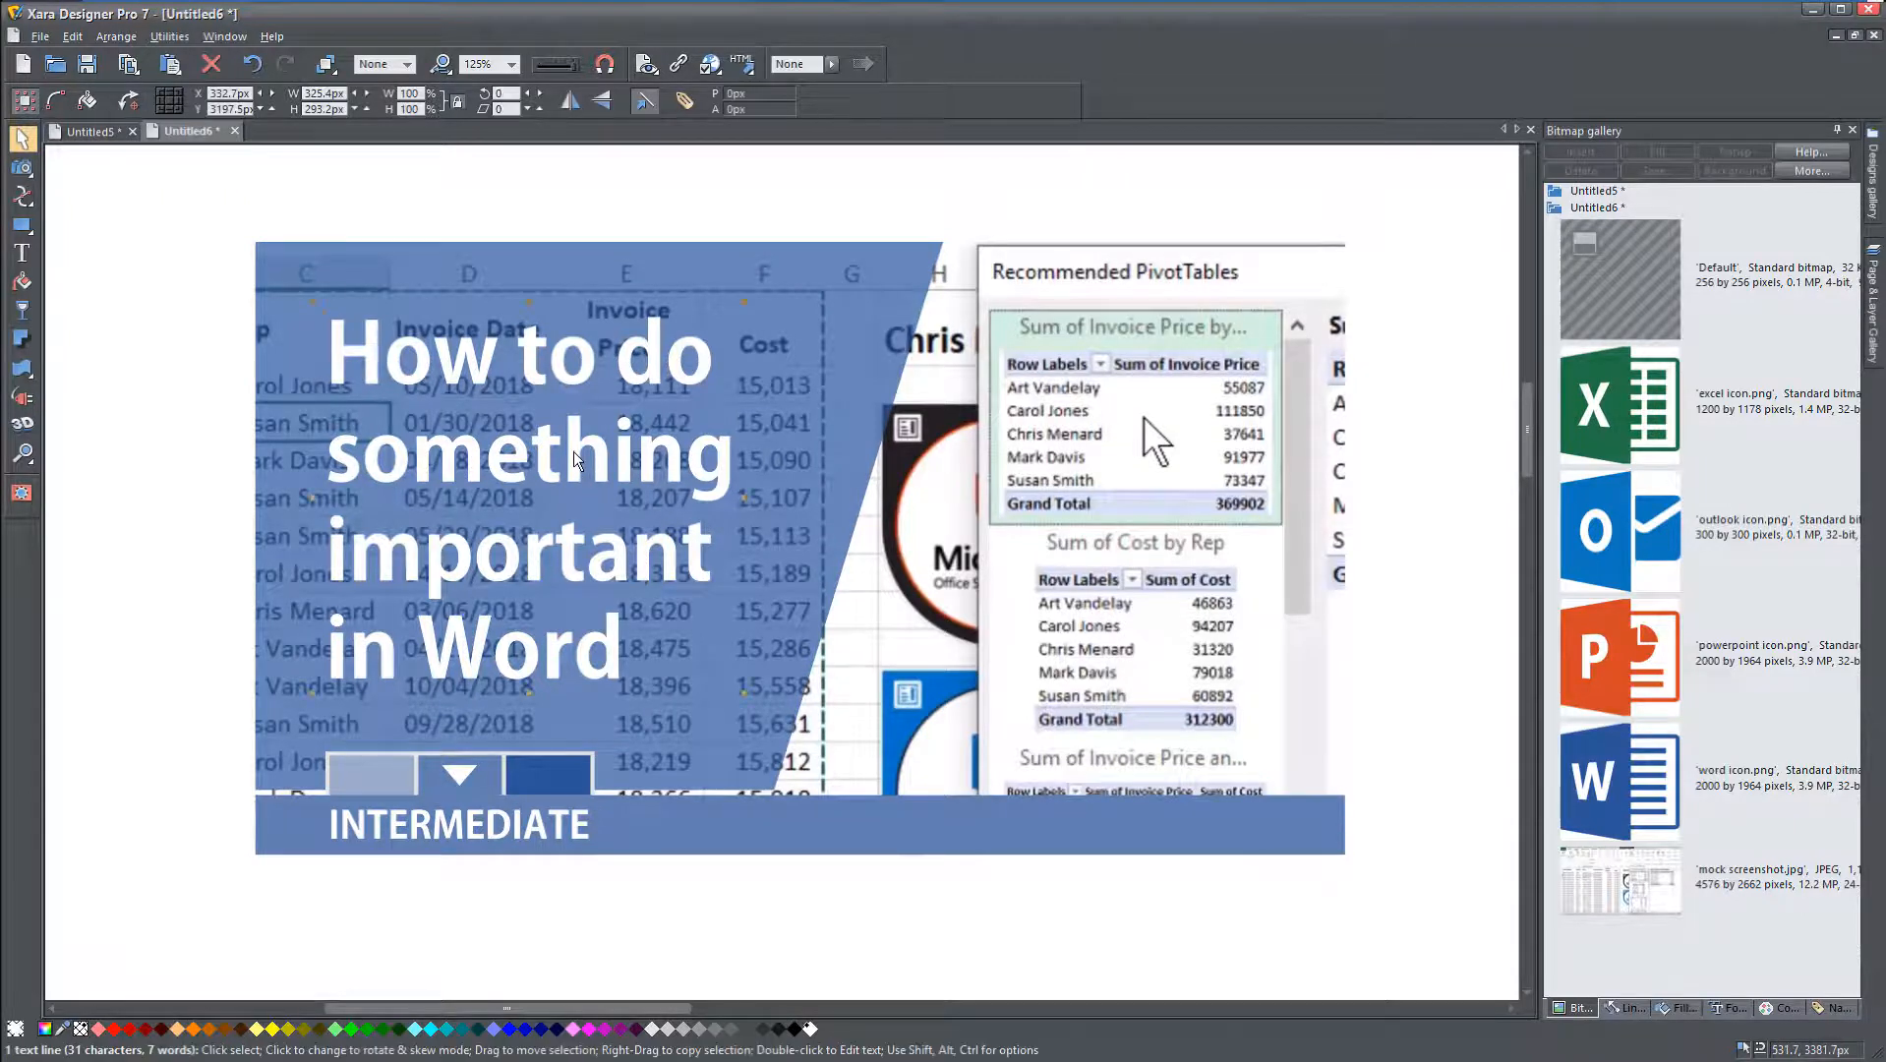
left_click(22, 340)
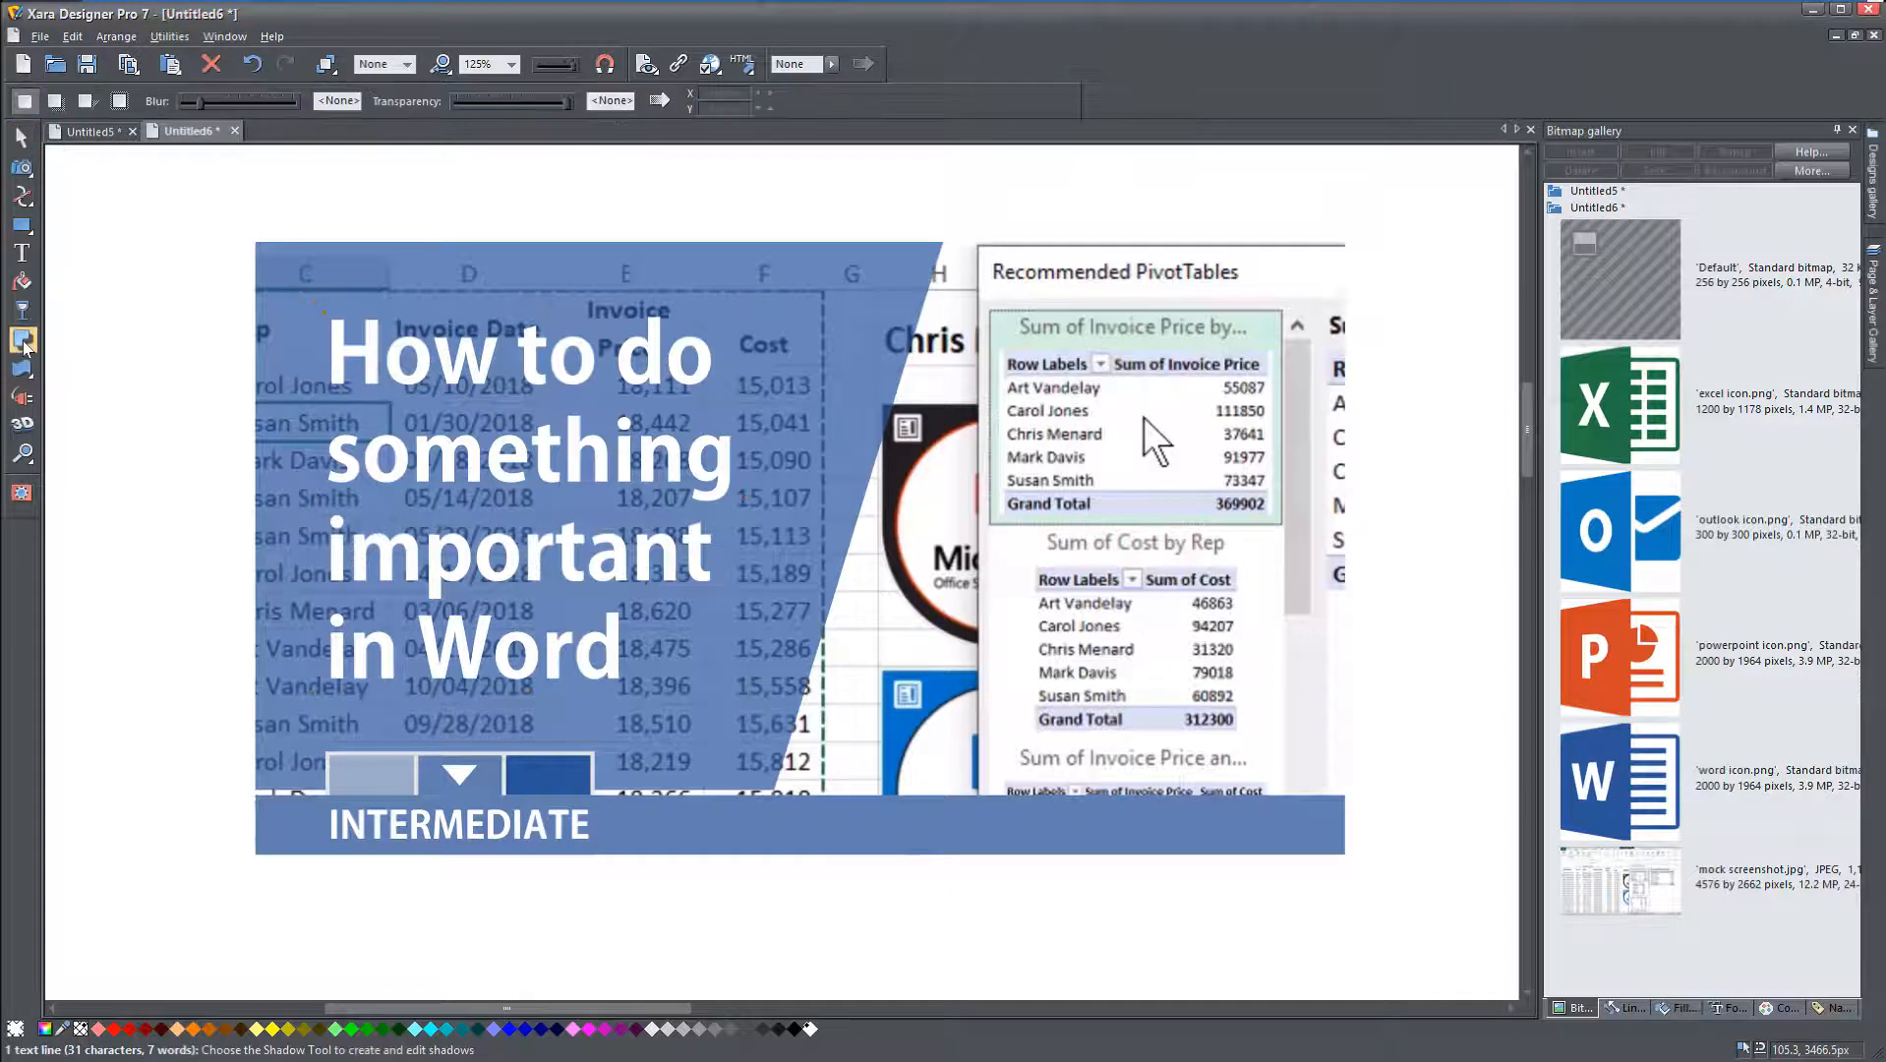
left_click(56, 106)
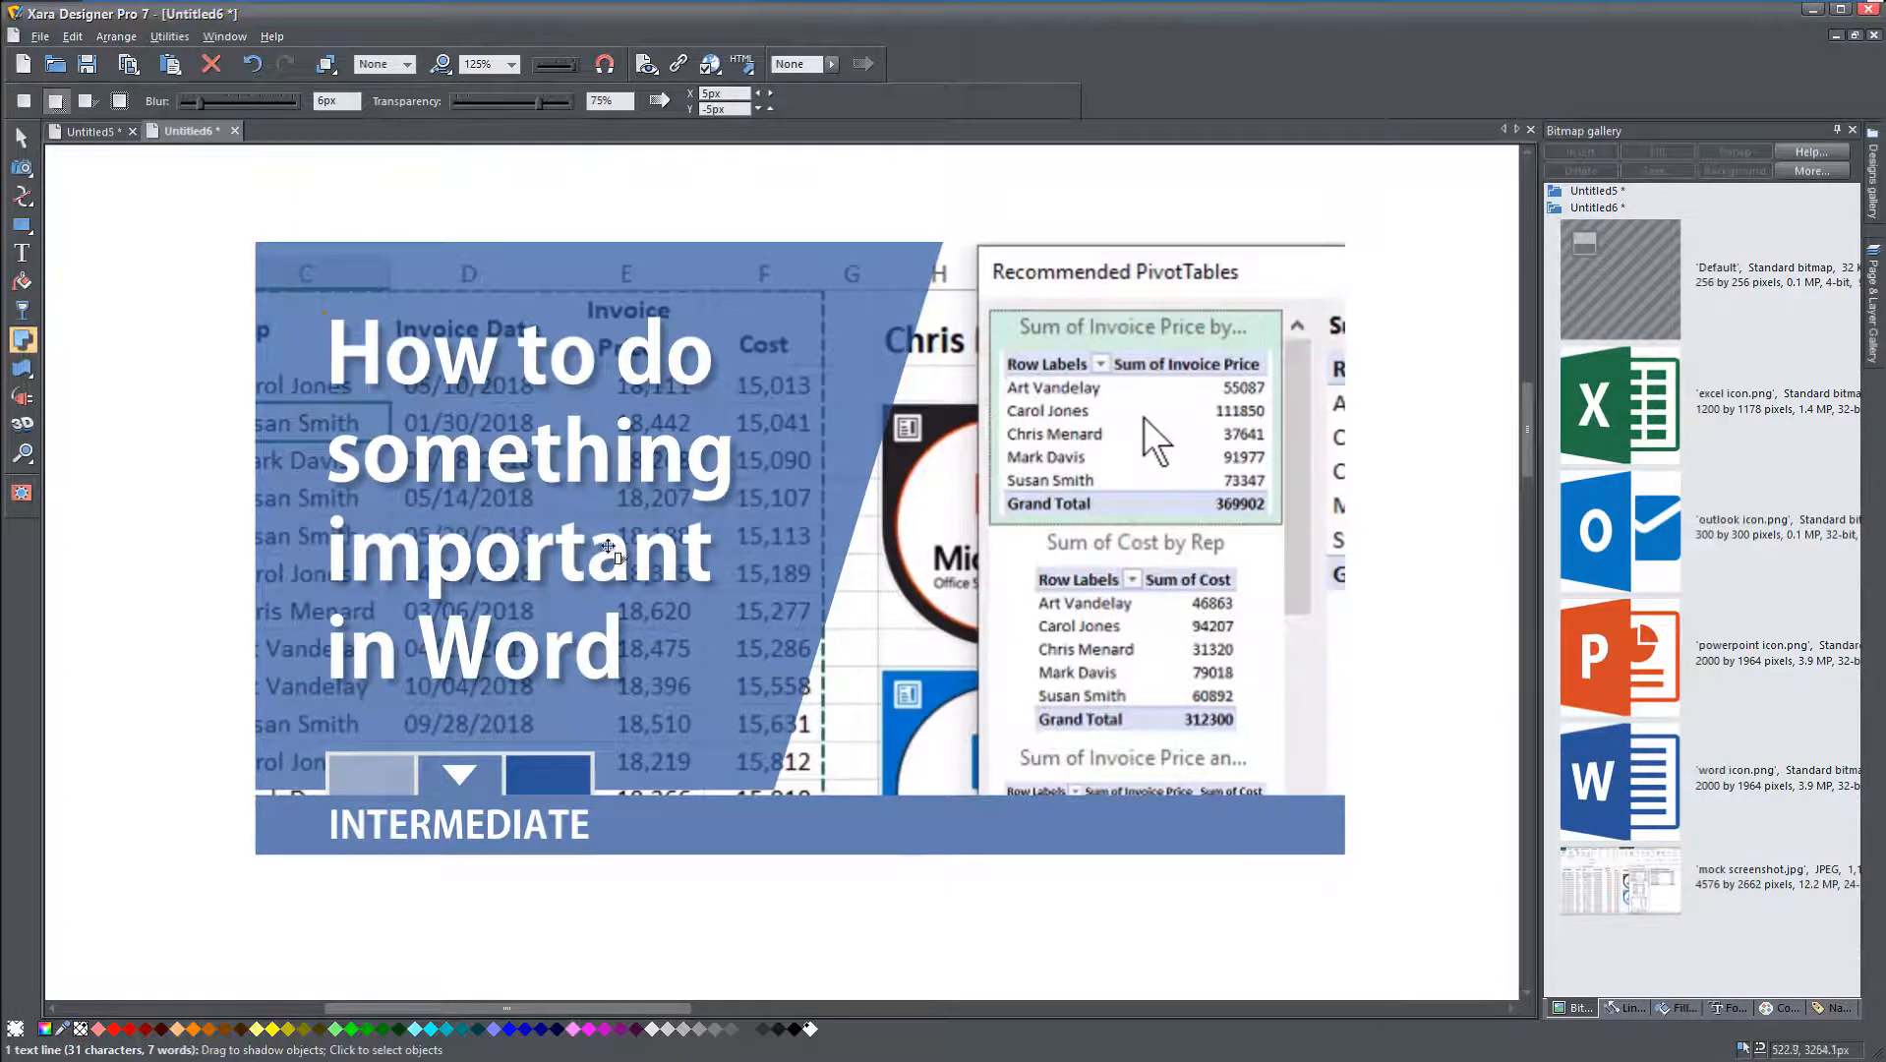
left_click_drag(565, 558, 568, 554)
Step: Set the title shadow's transparency to 64% and its blur to 4.8 px
mouse_move(539, 102)
left_mouse_down()
mouse_move(482, 125)
mouse_move(527, 116)
left_mouse_up()
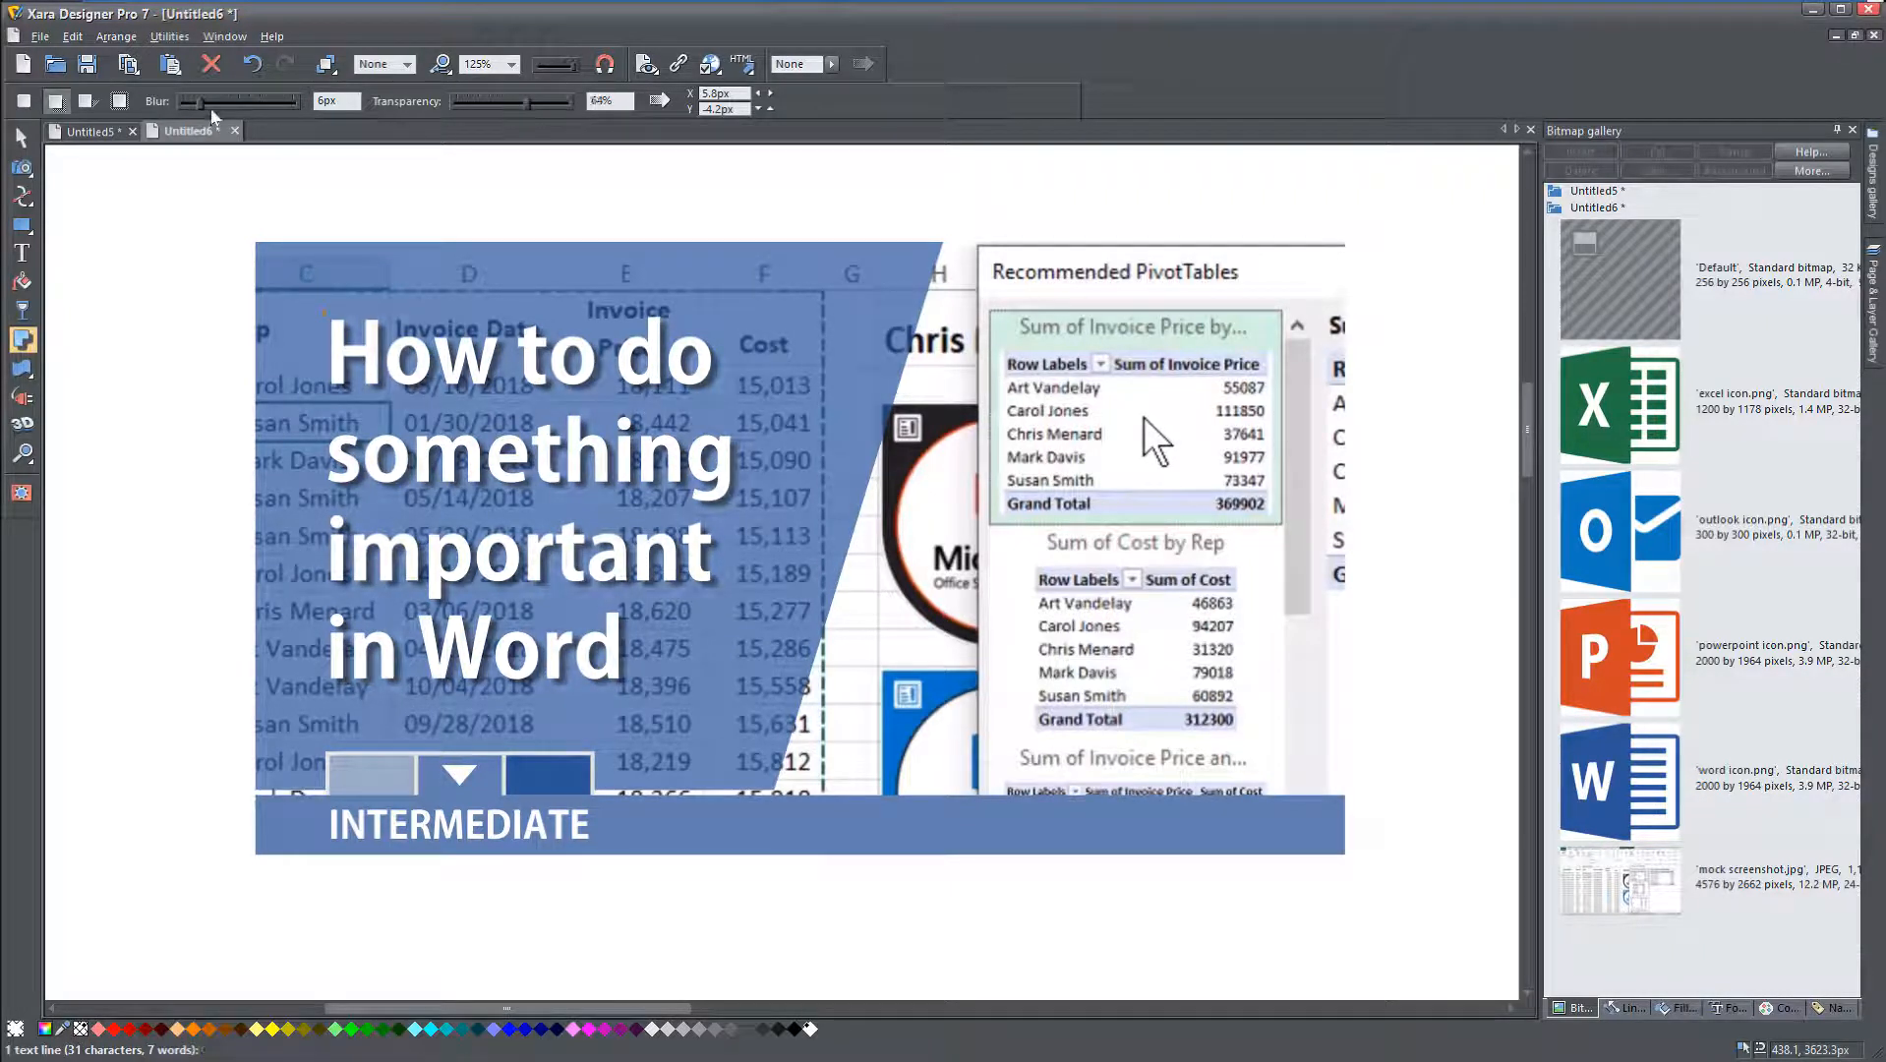
mouse_move(201, 103)
left_mouse_down()
mouse_move(230, 108)
mouse_move(198, 116)
left_mouse_up()
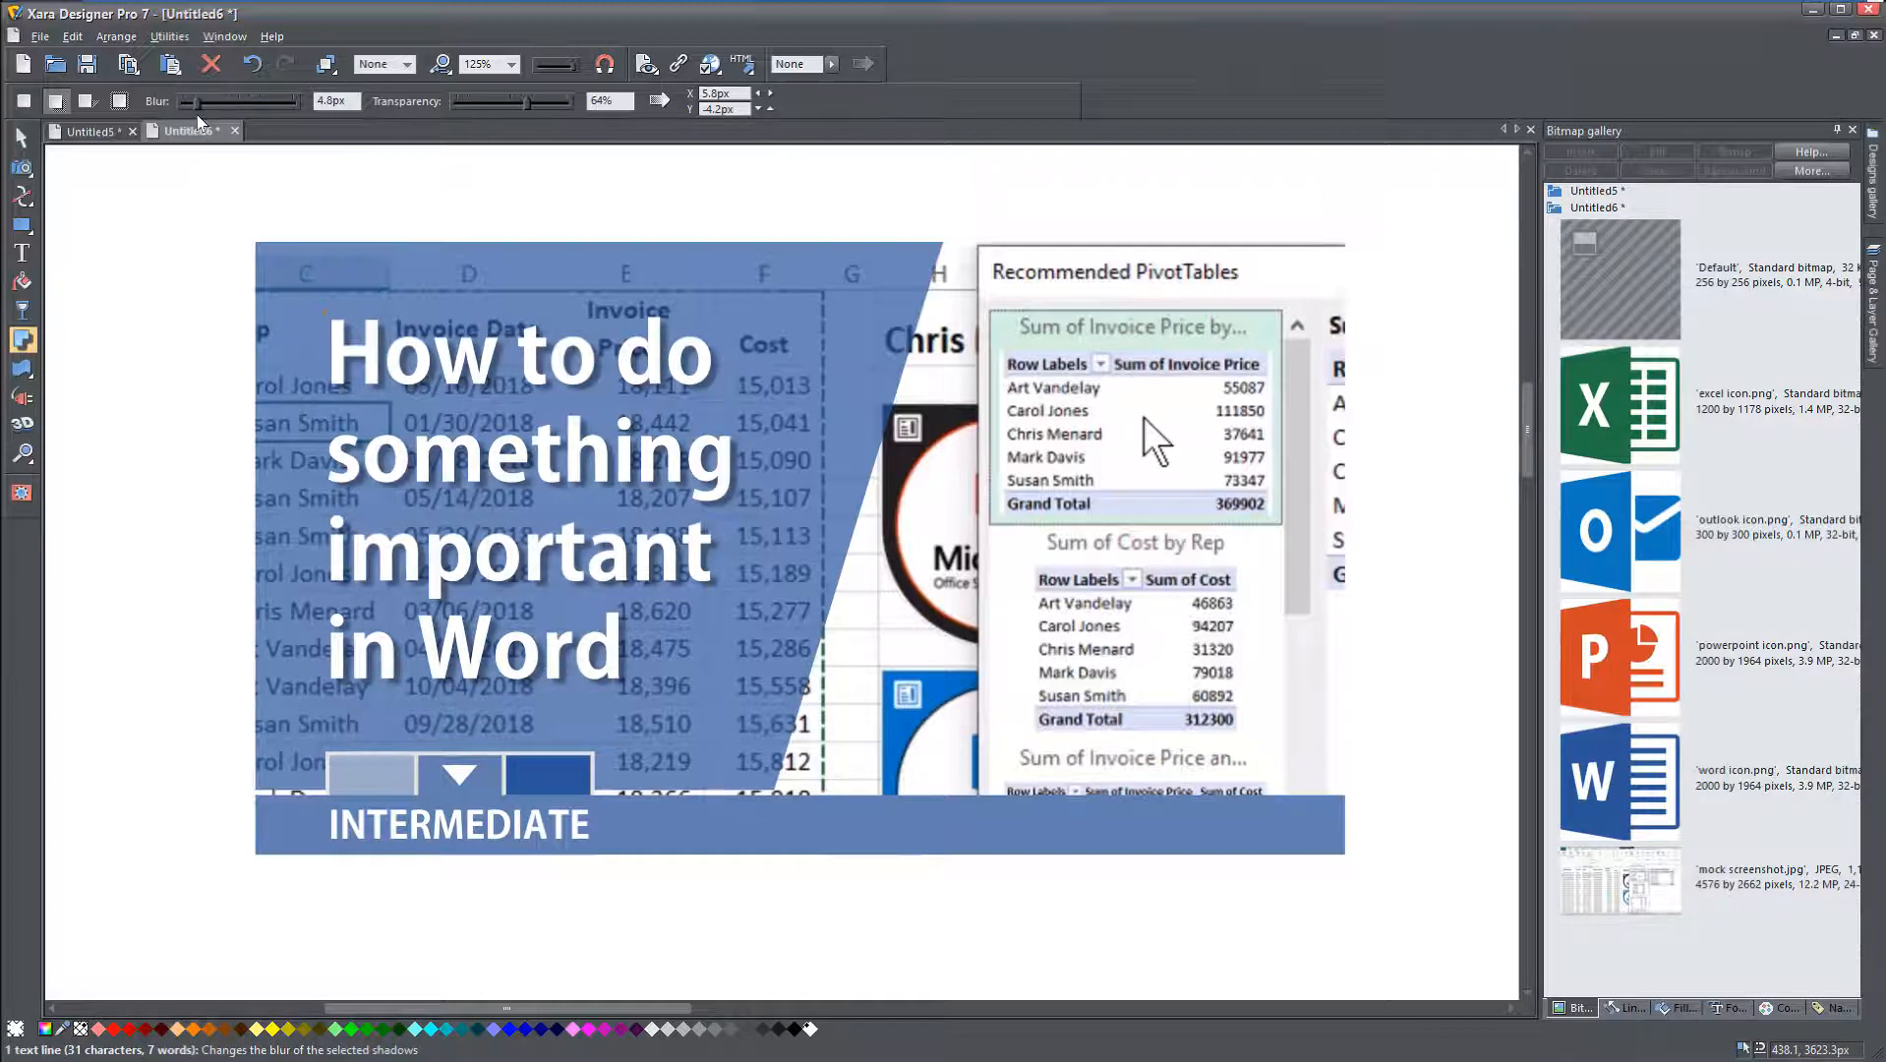
left_click(21, 138)
left_click(142, 415)
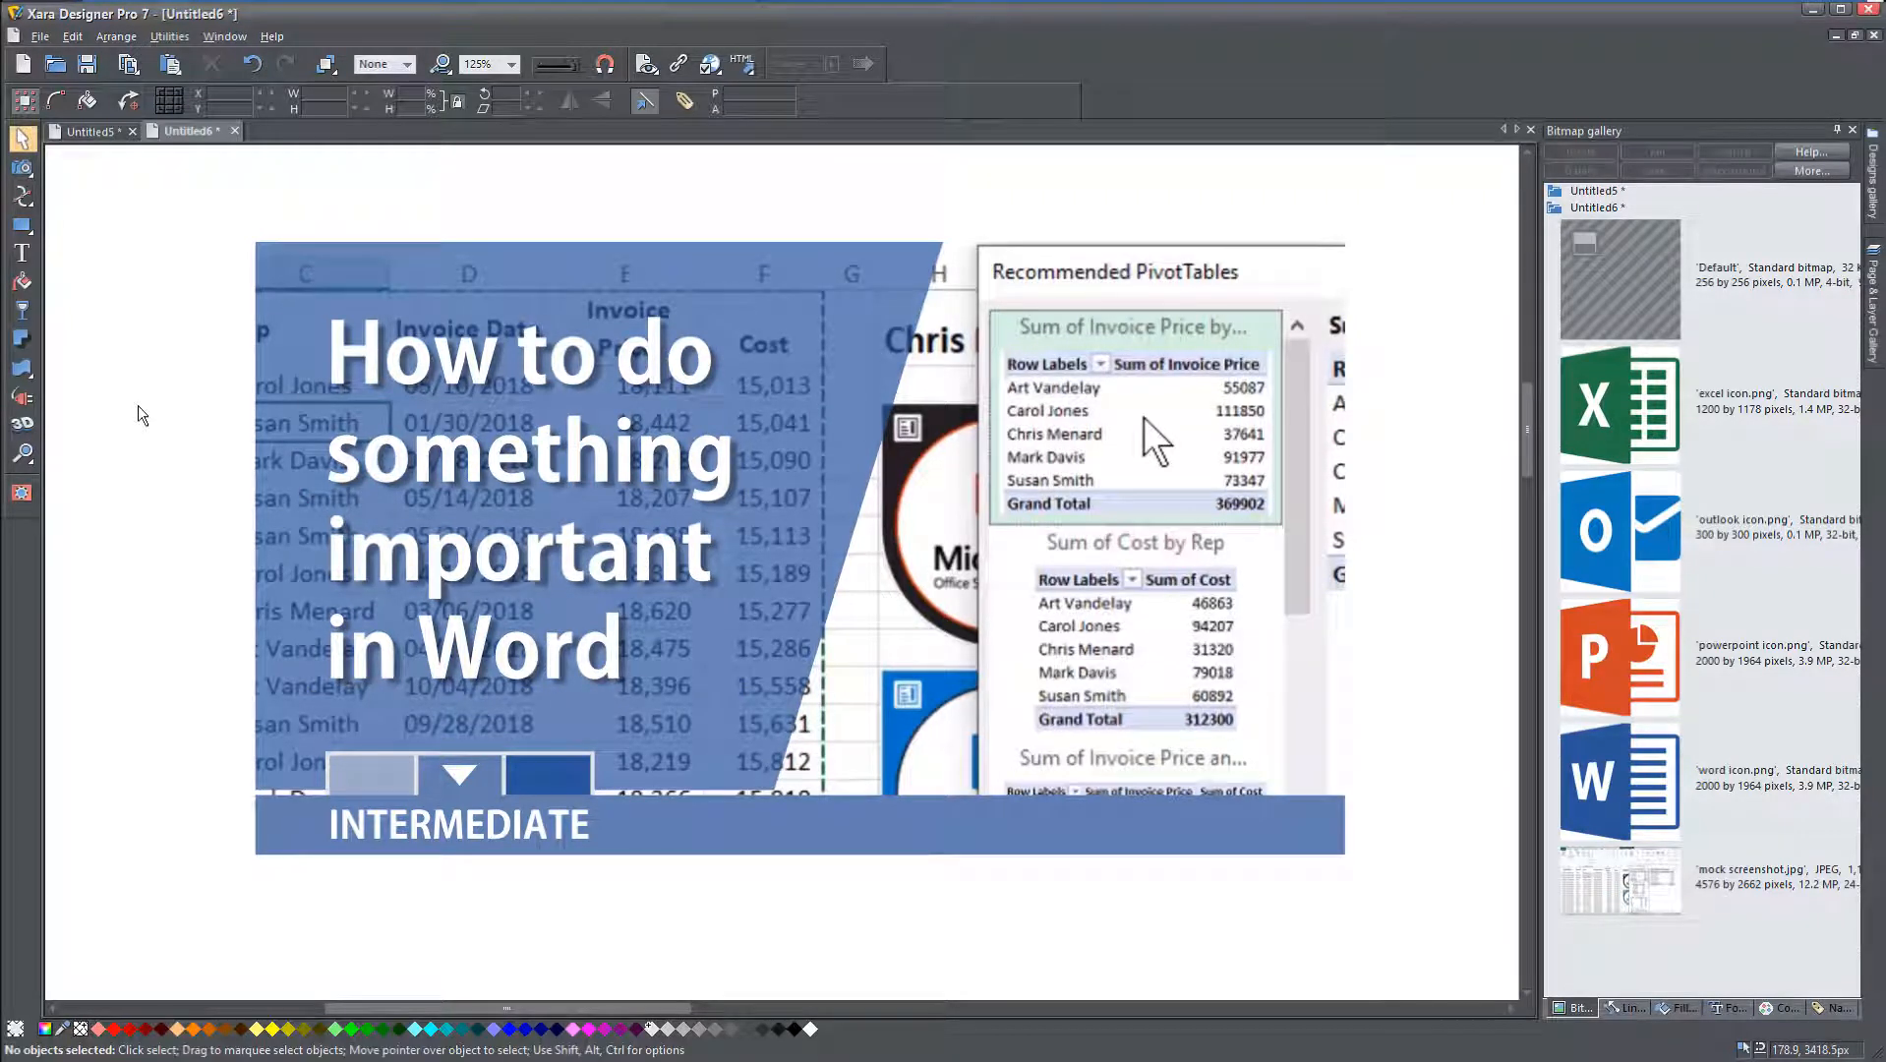
Step: Reduce the slanted blue panel's flat transparency to 10%
left_click(764, 337)
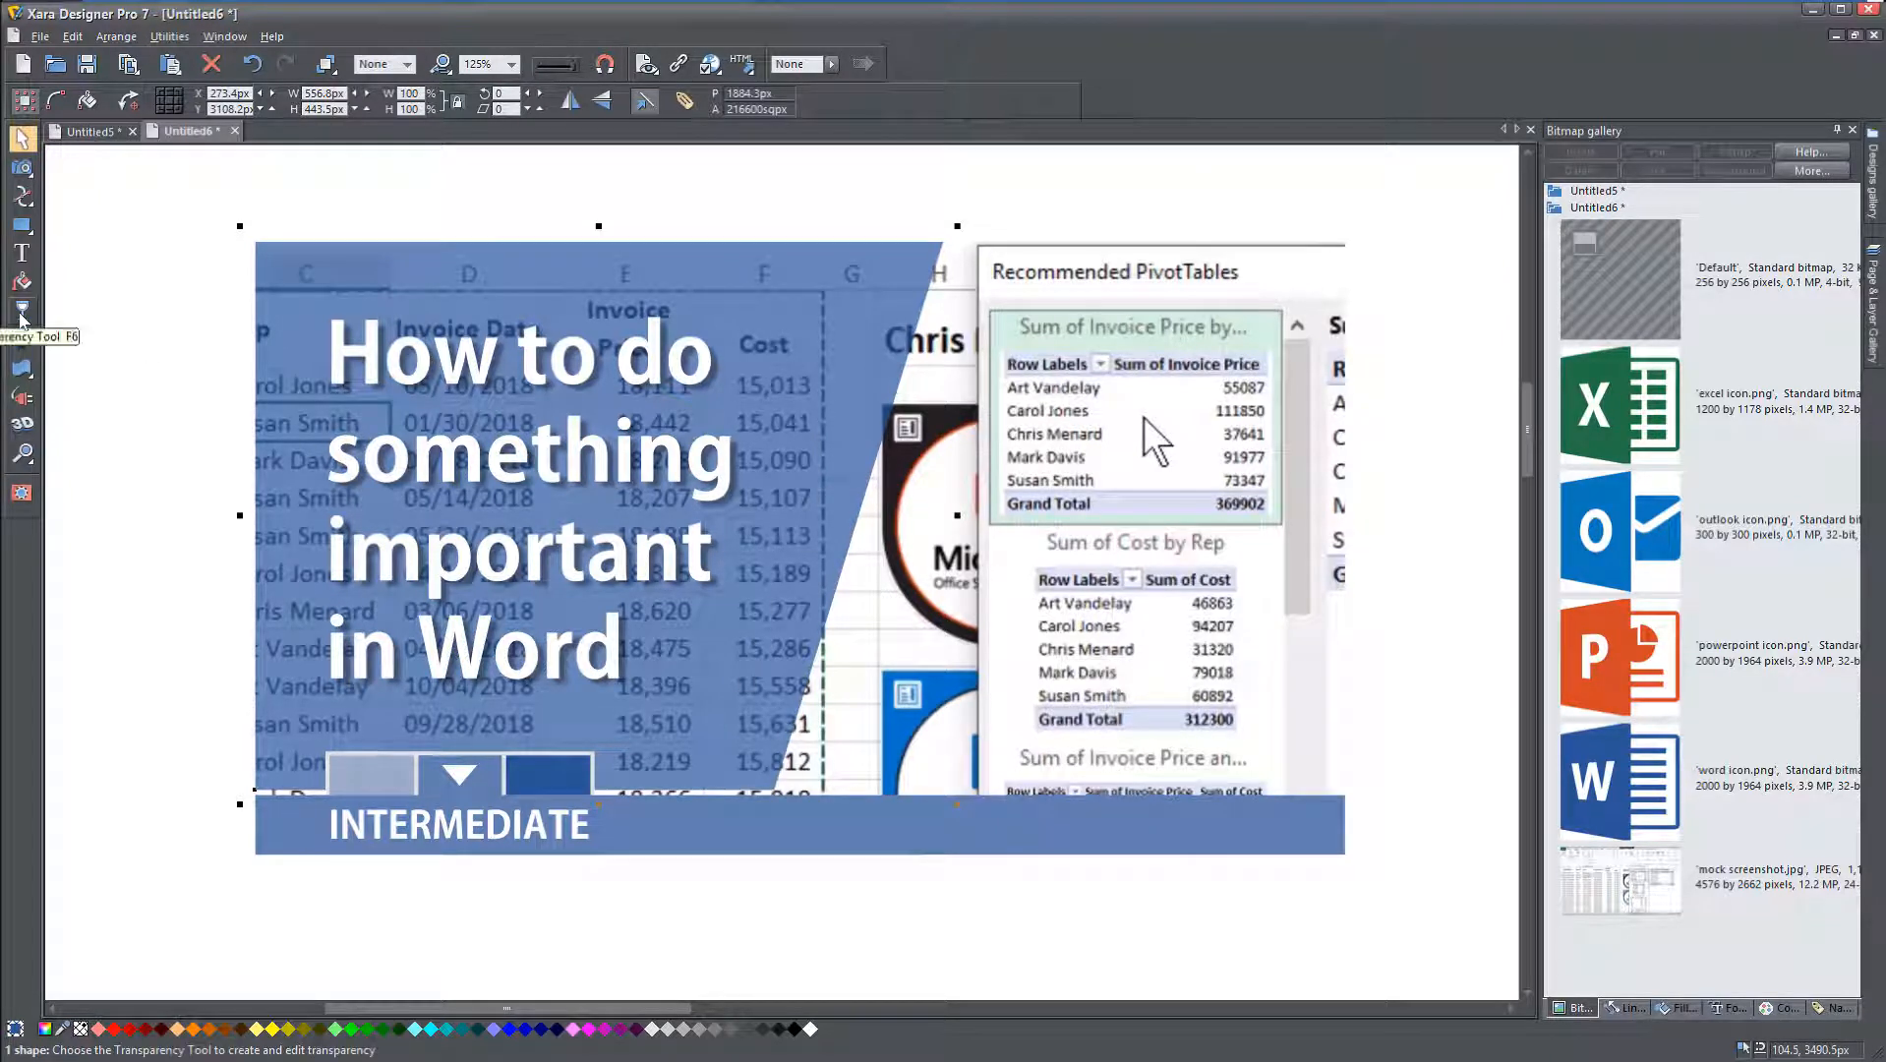
left_click(526, 287)
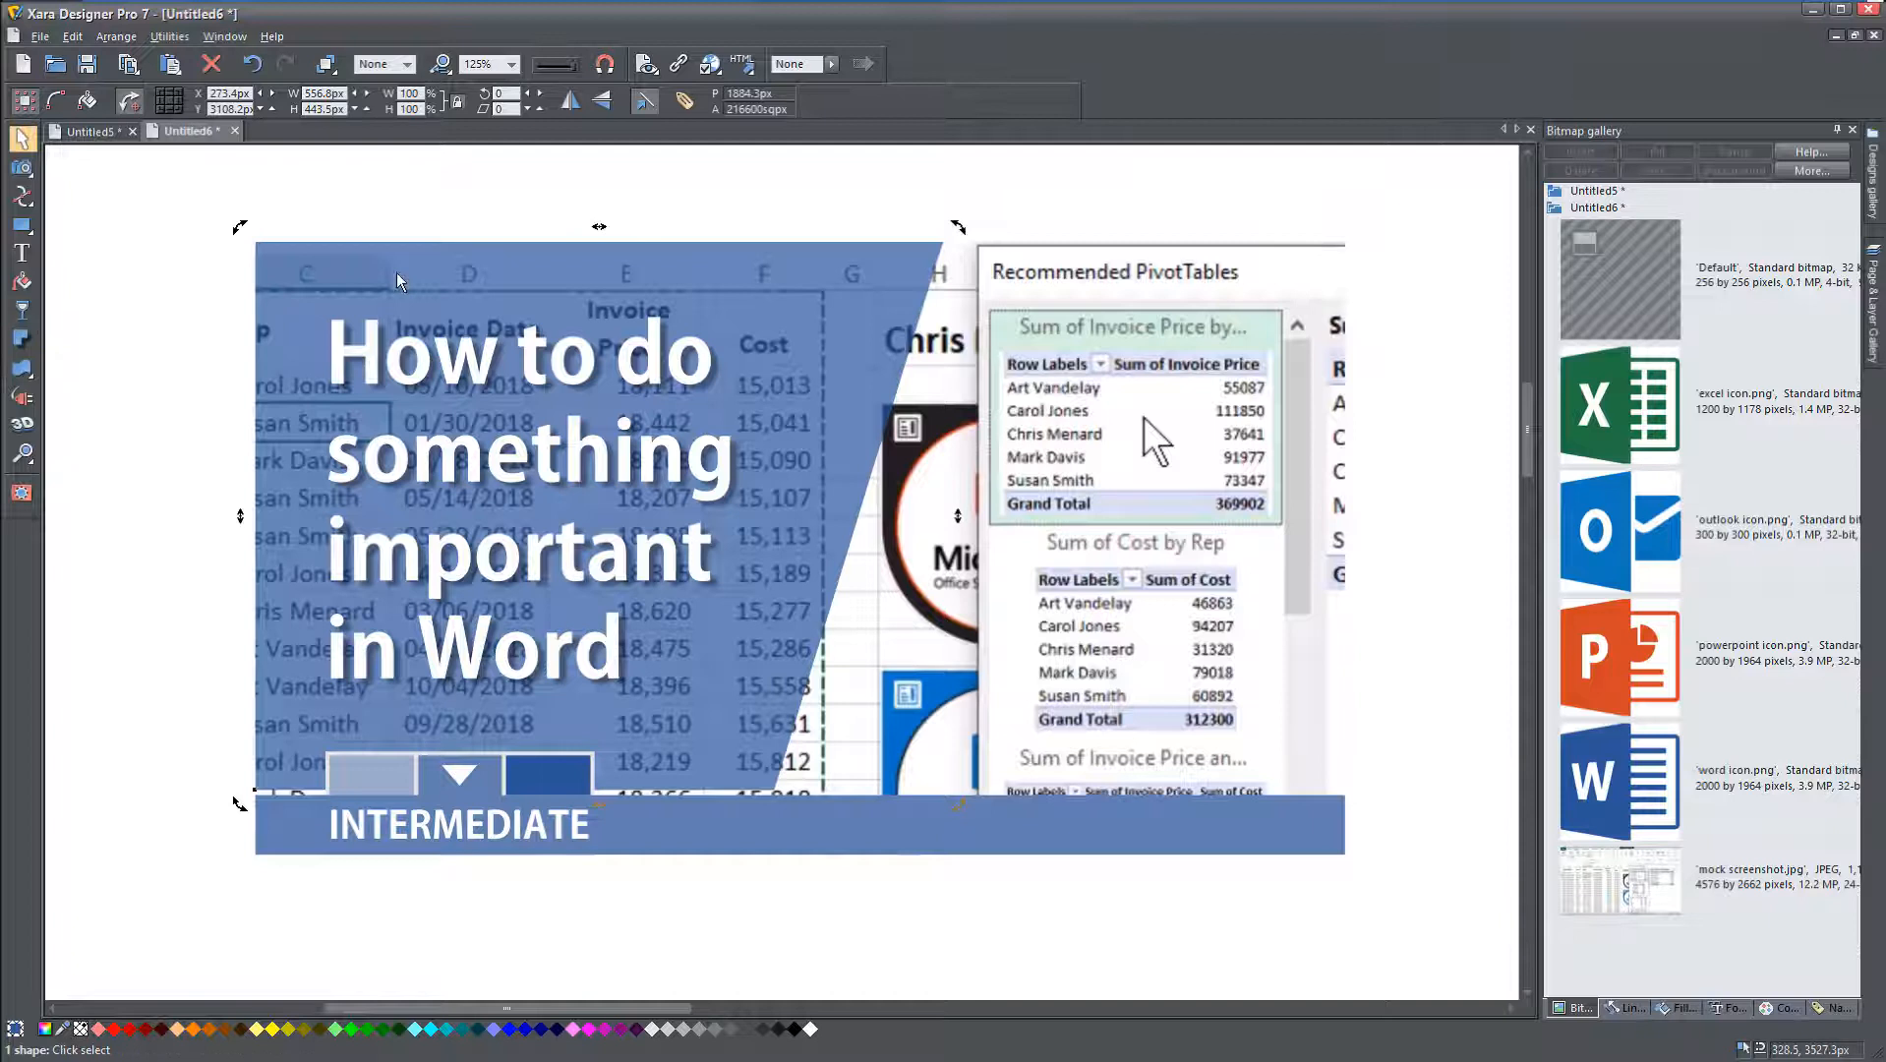
left_click(526, 287)
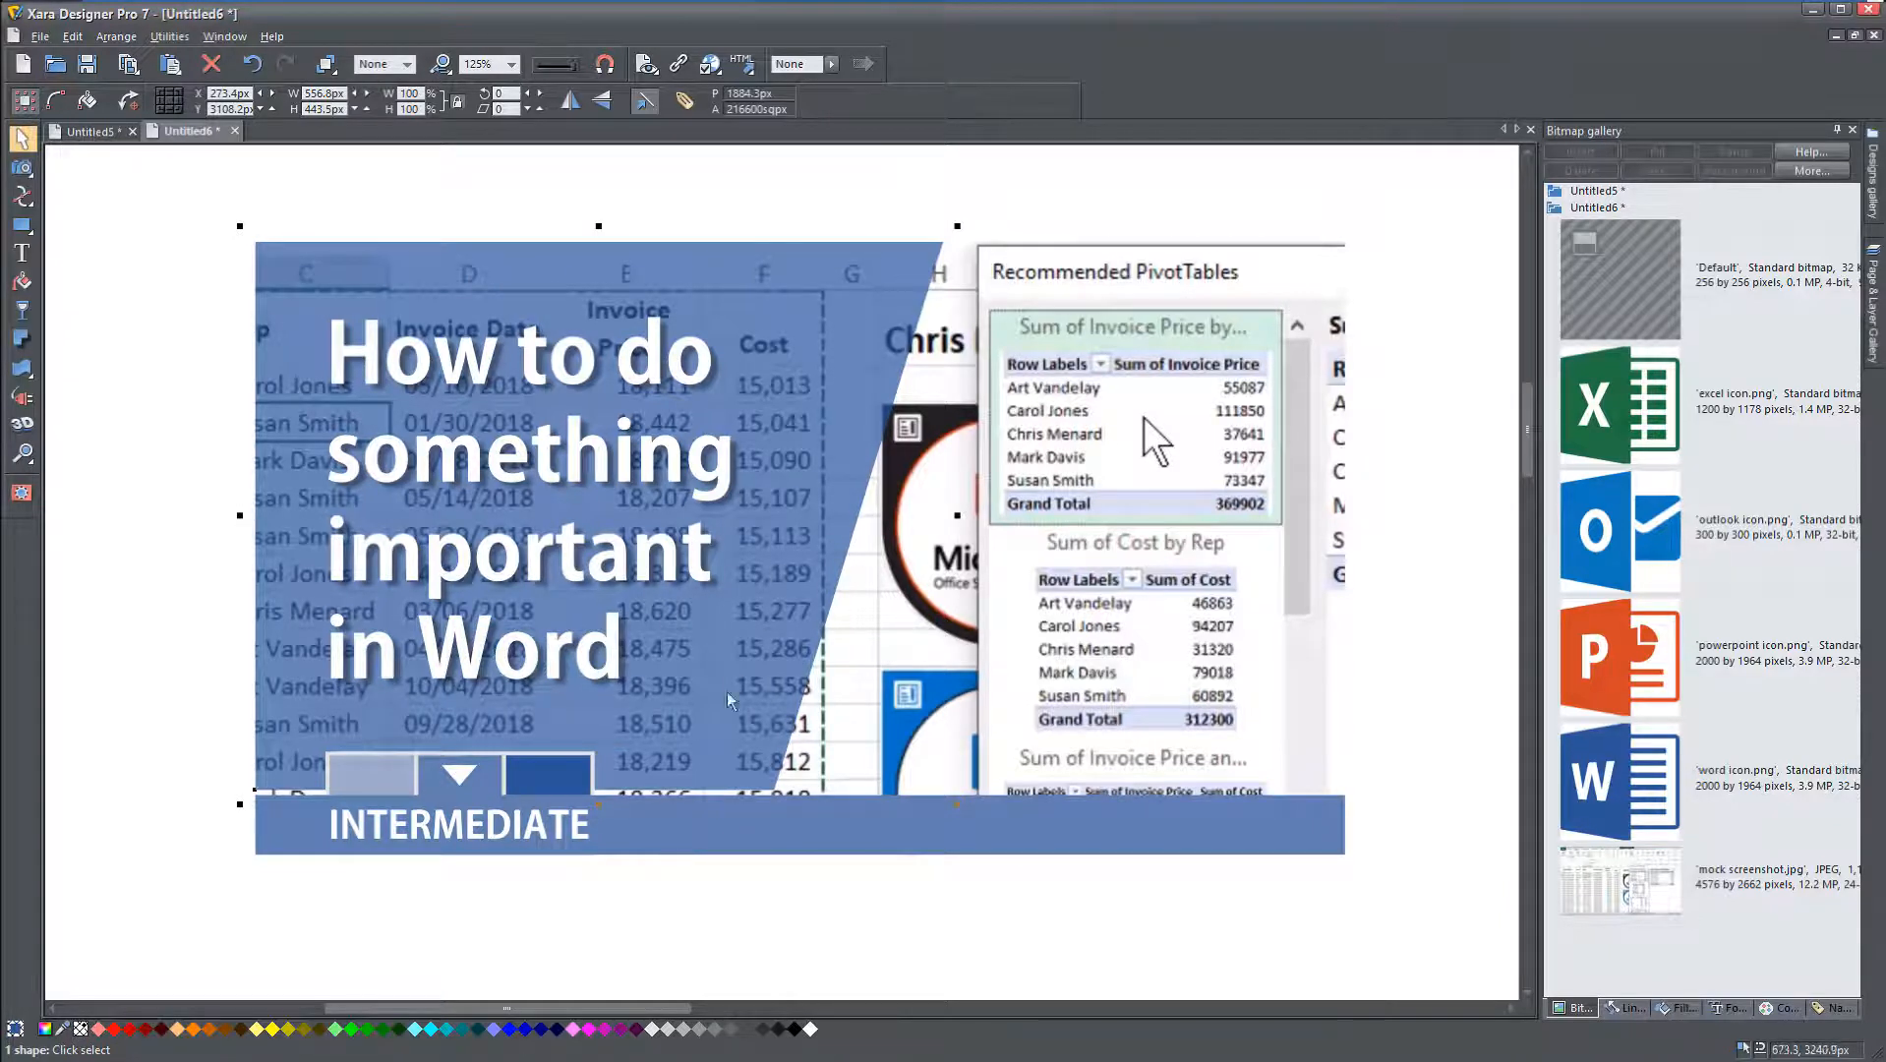
left_click(22, 311)
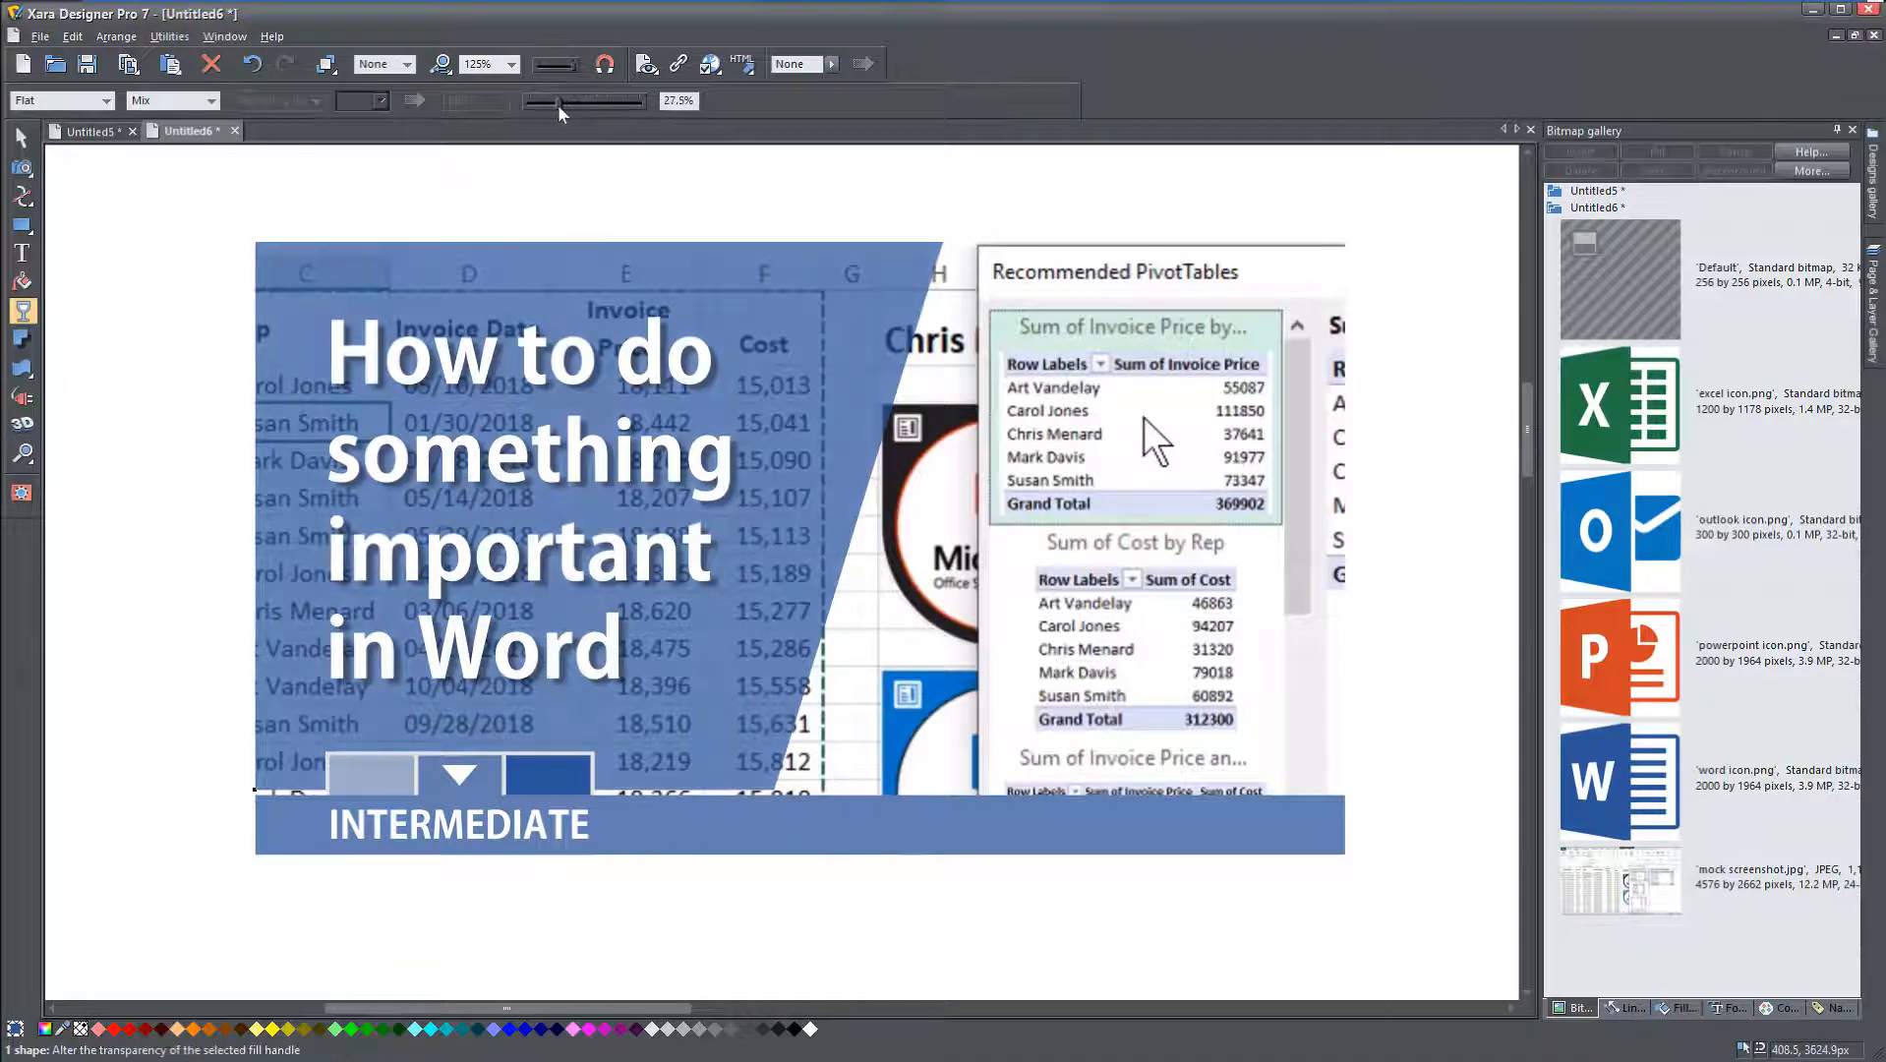
left_click_drag(560, 112, 542, 110)
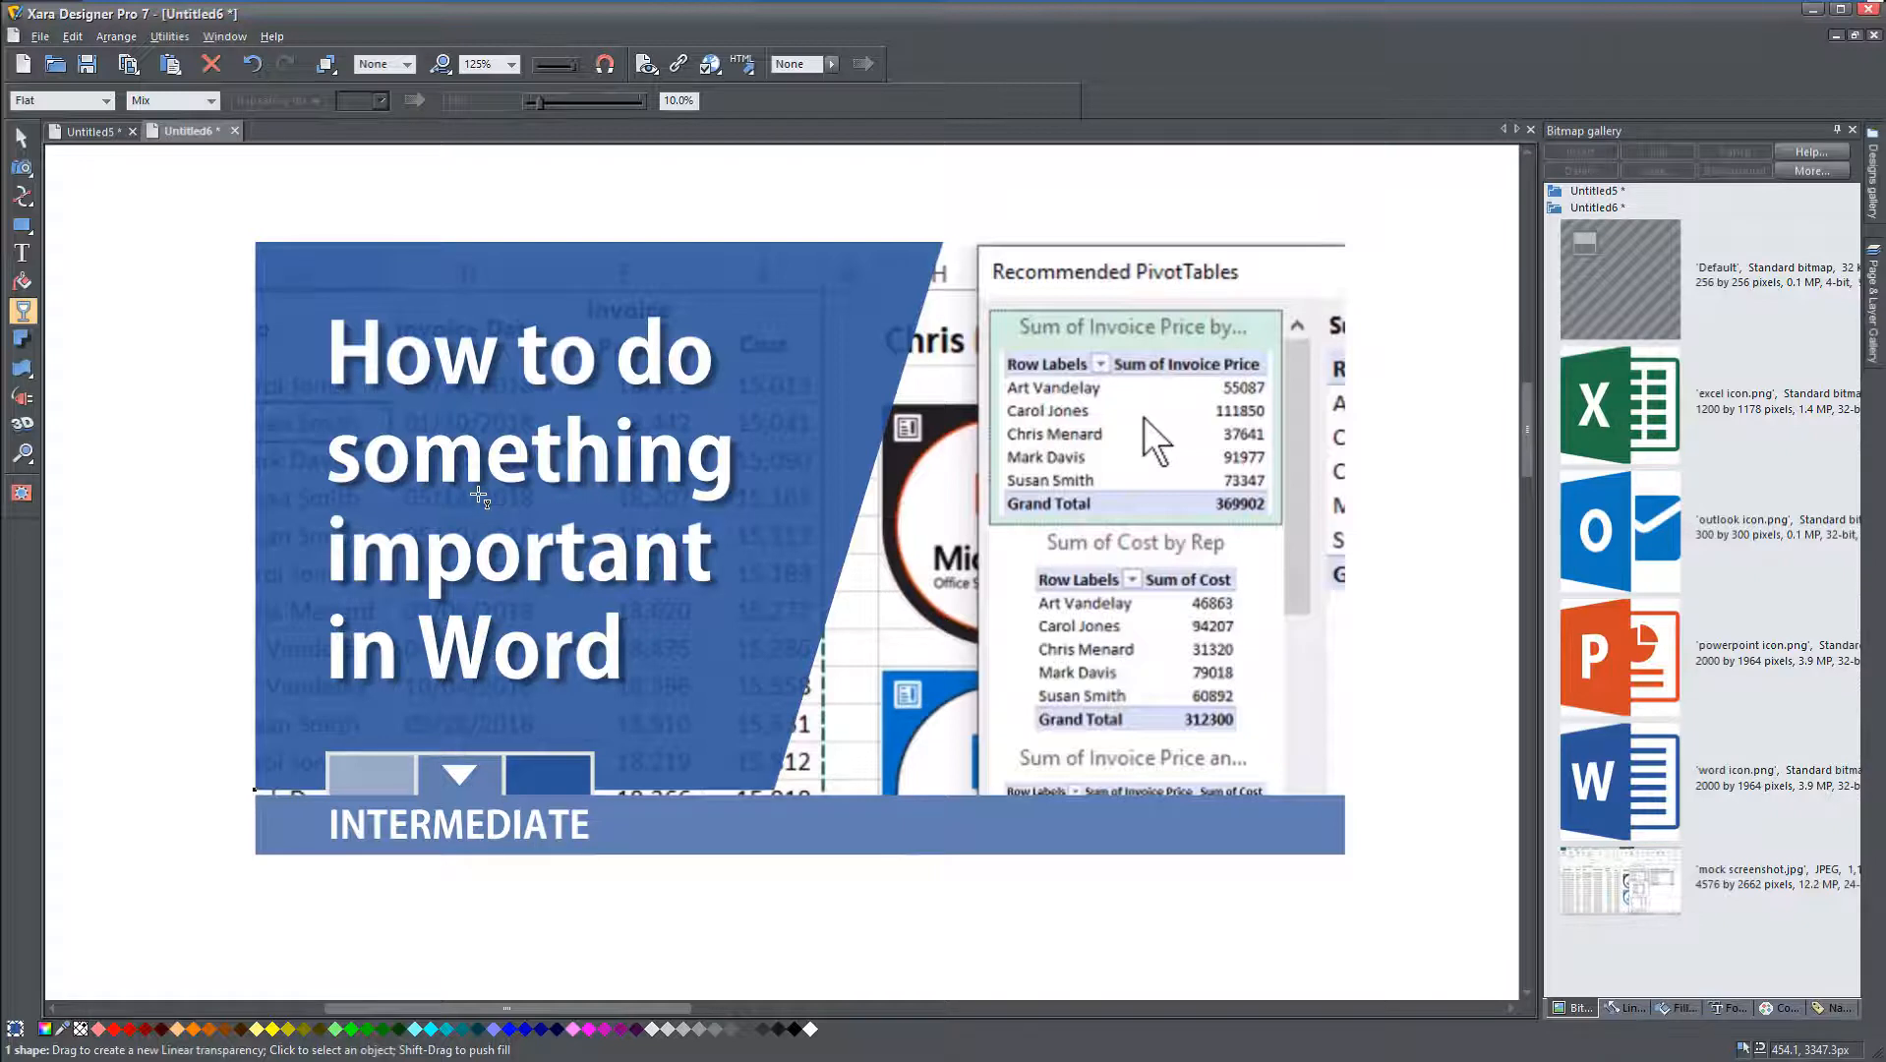
key("F2")
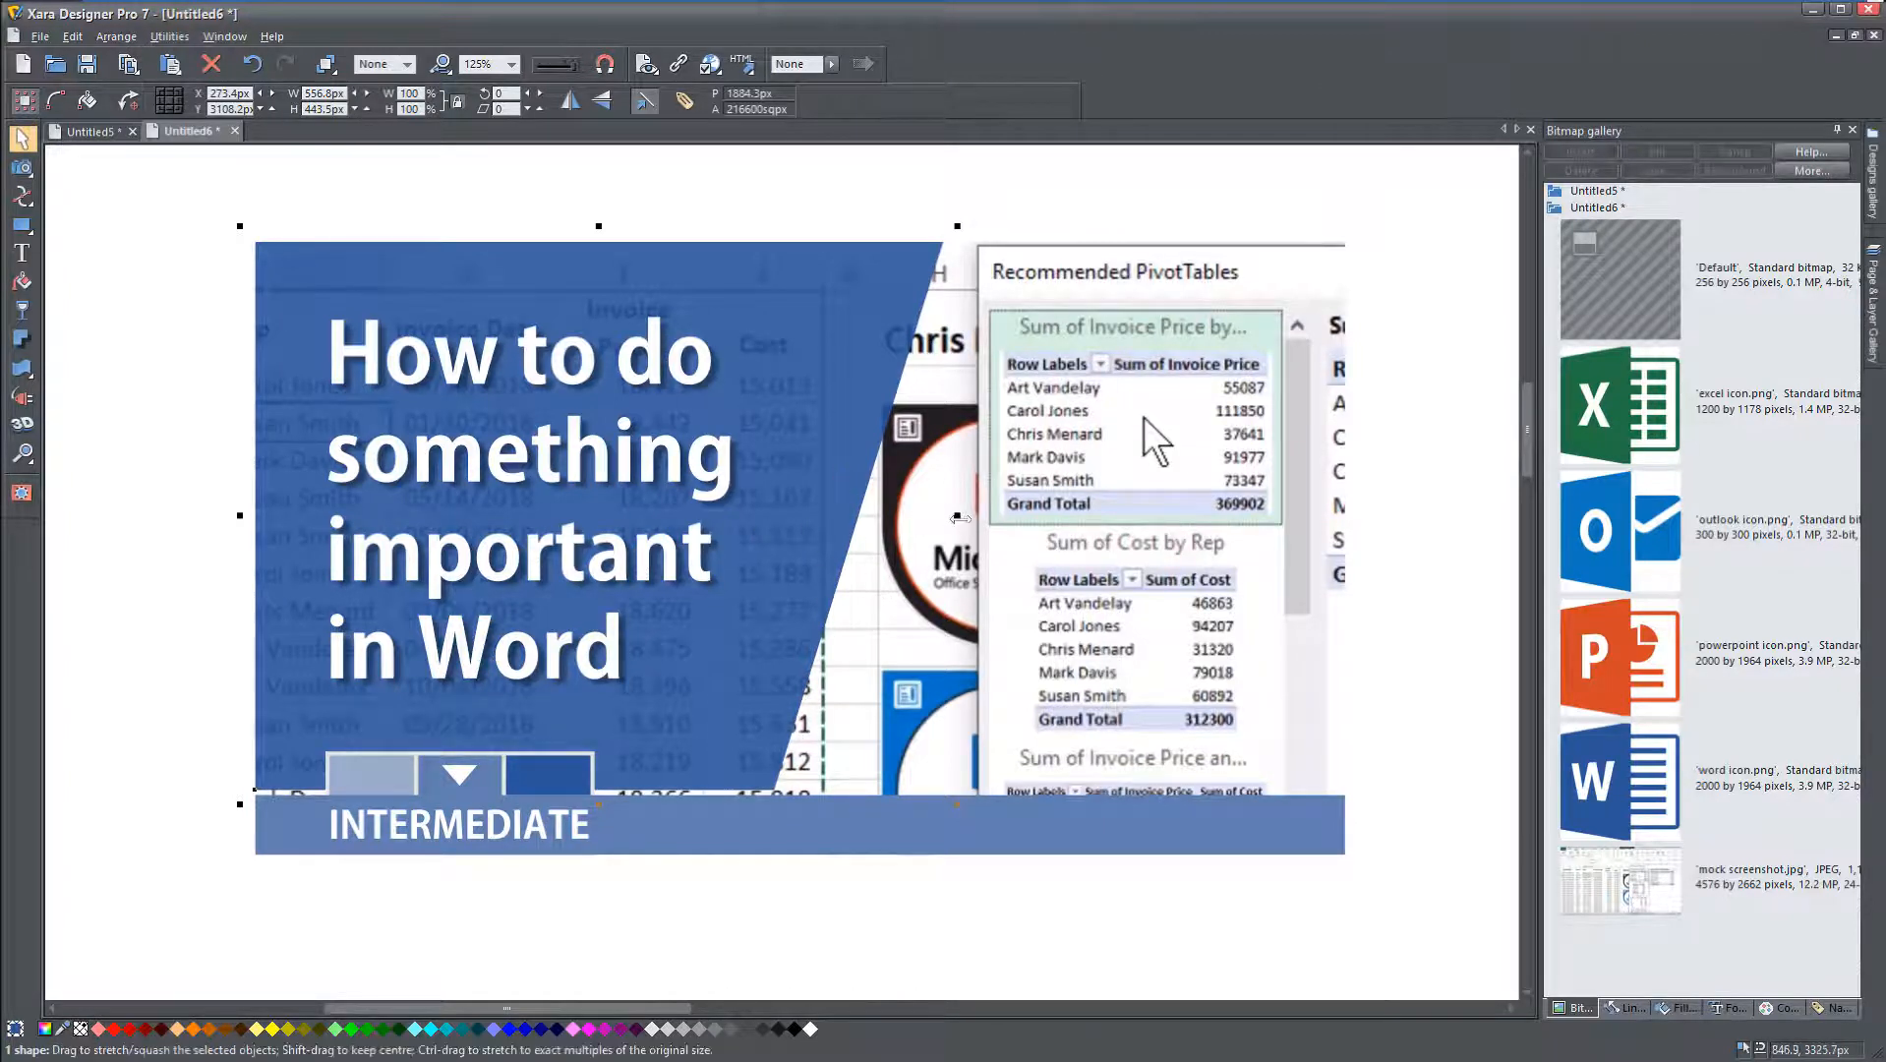
Step: Narrow the slanted panel to about 446 px wide so more of the background screenshot shows
left_click_drag(959, 518, 886, 523)
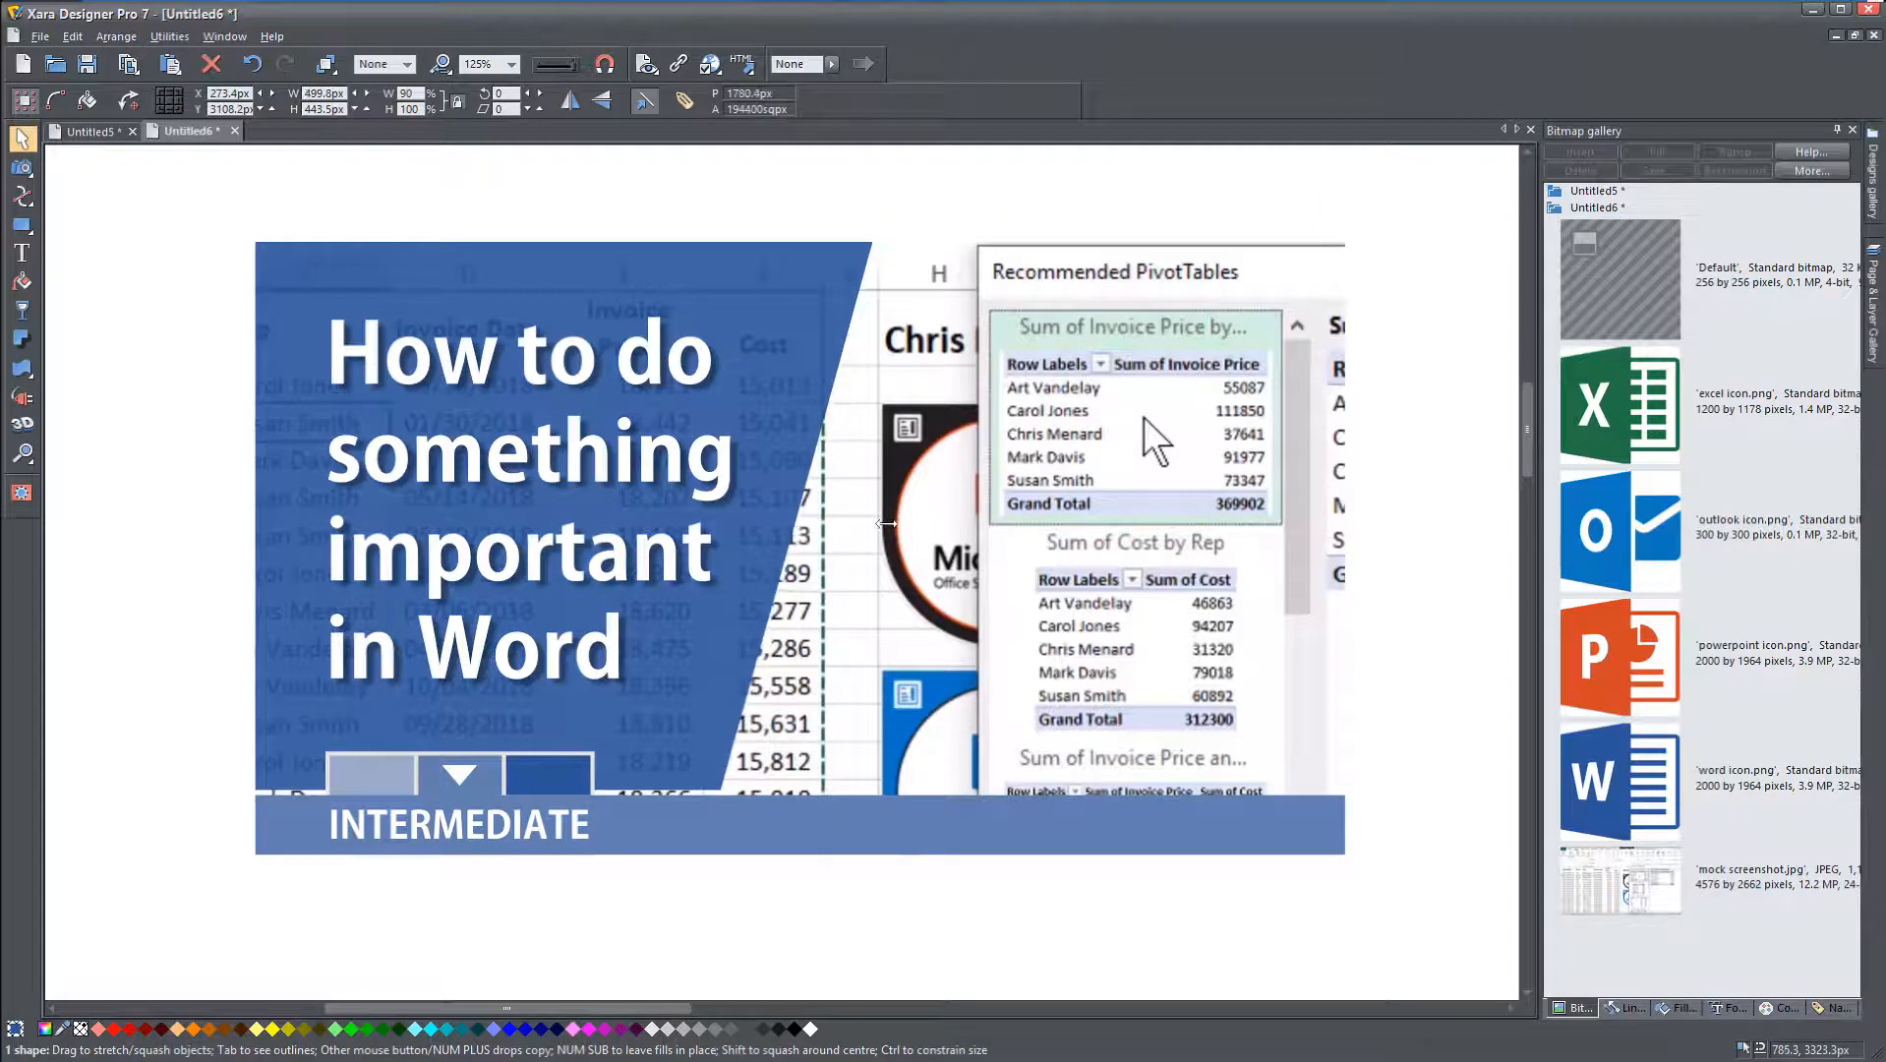
left_click(976, 503)
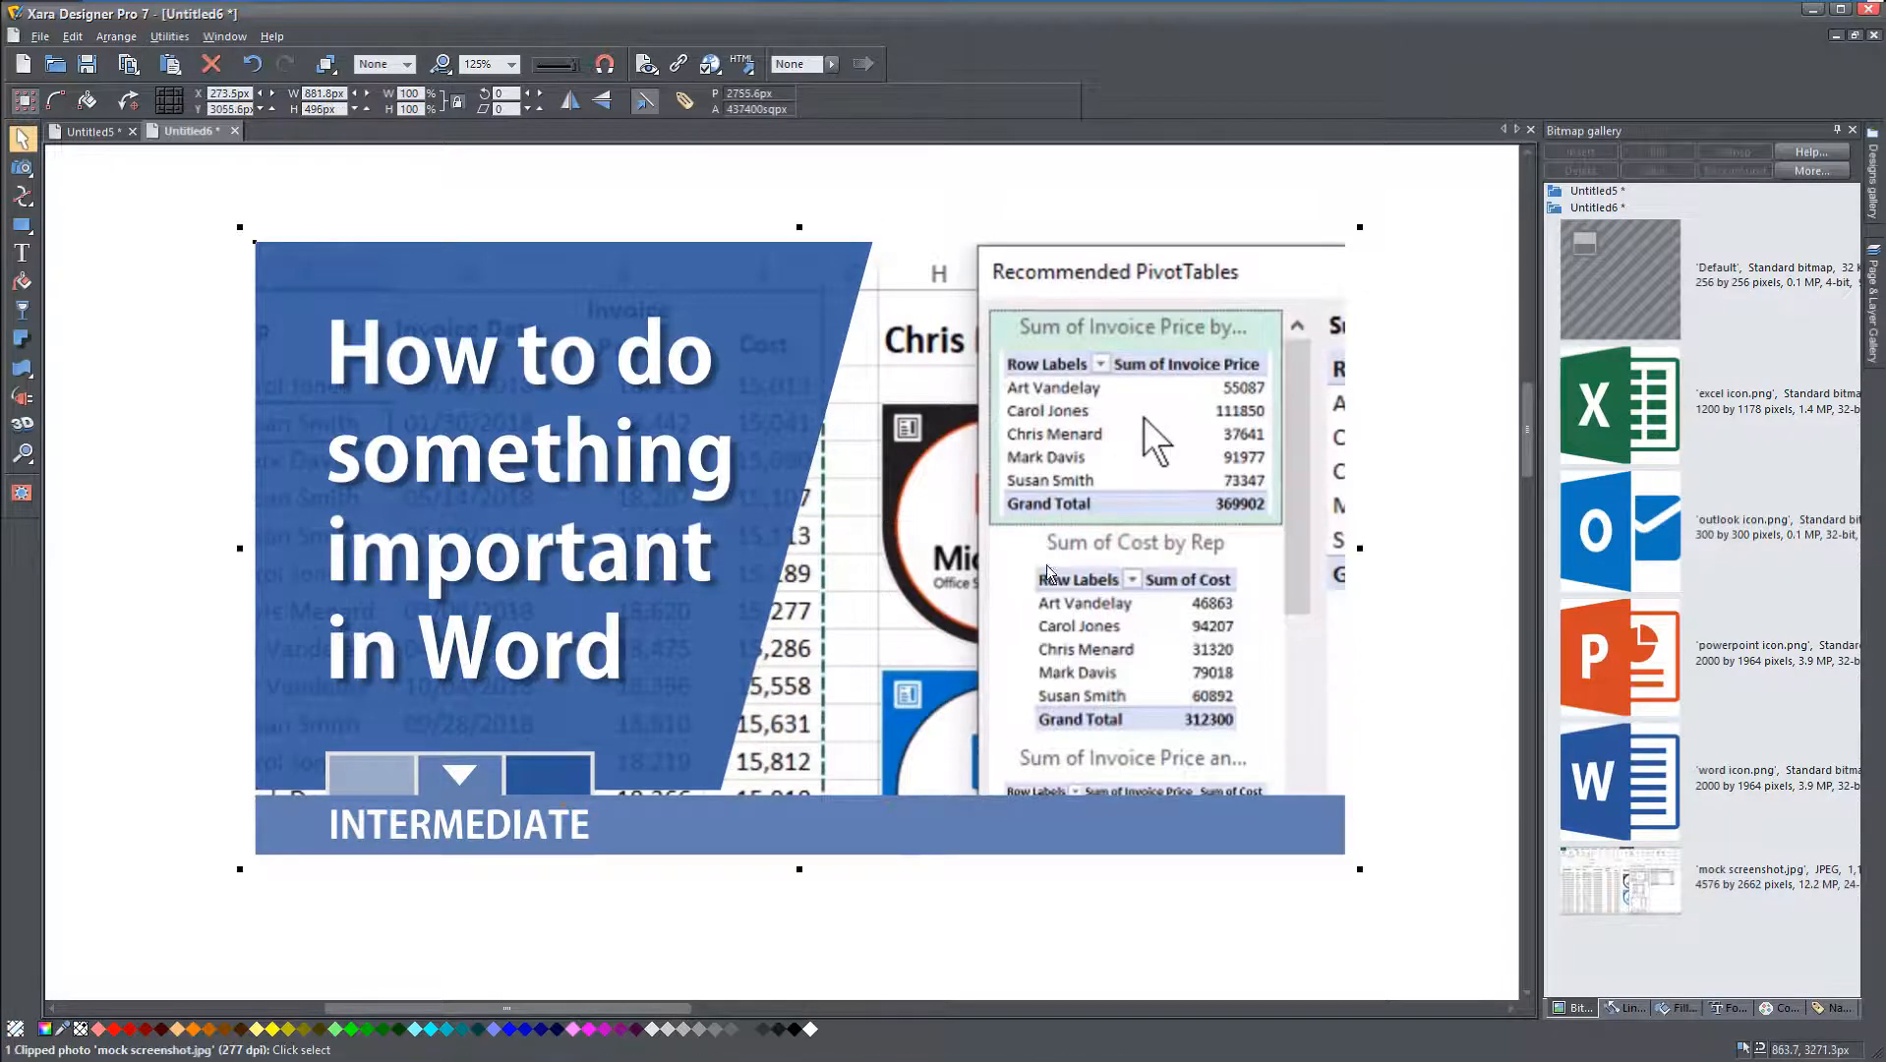
left_click(860, 547)
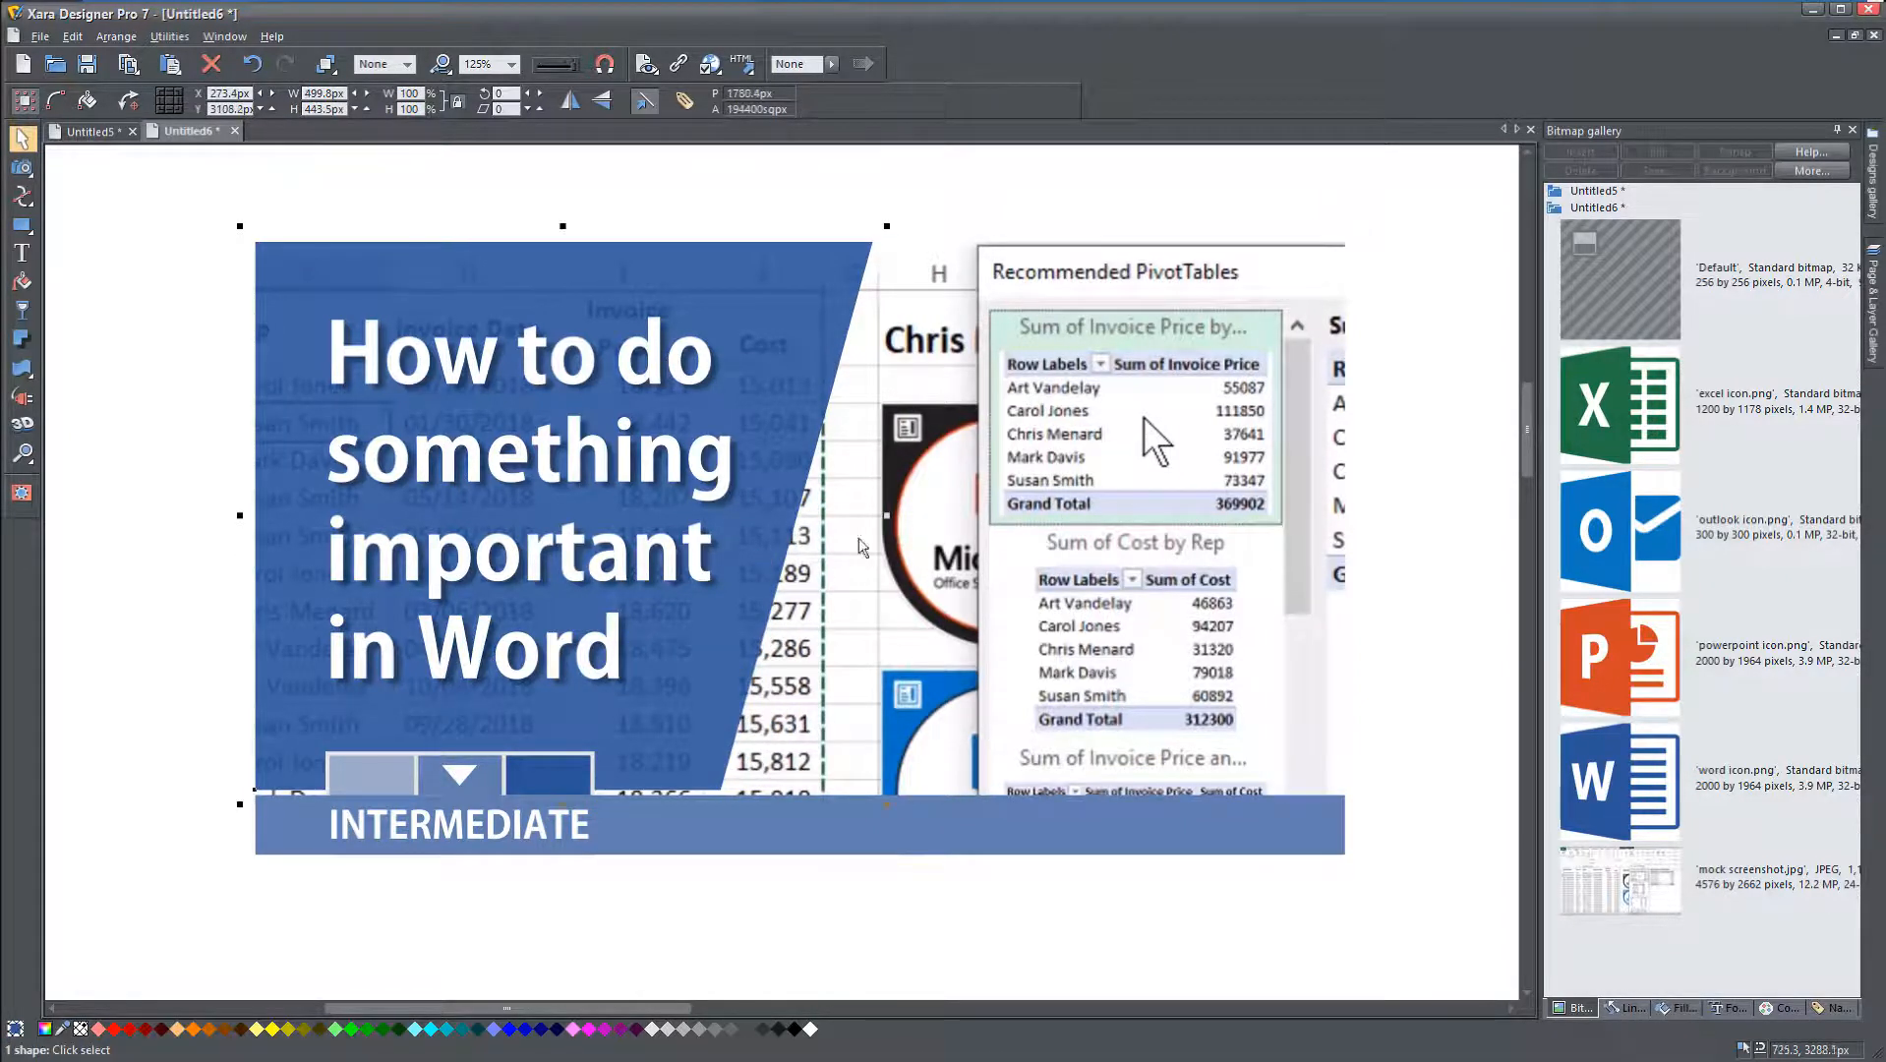
left_click_drag(887, 516, 906, 698)
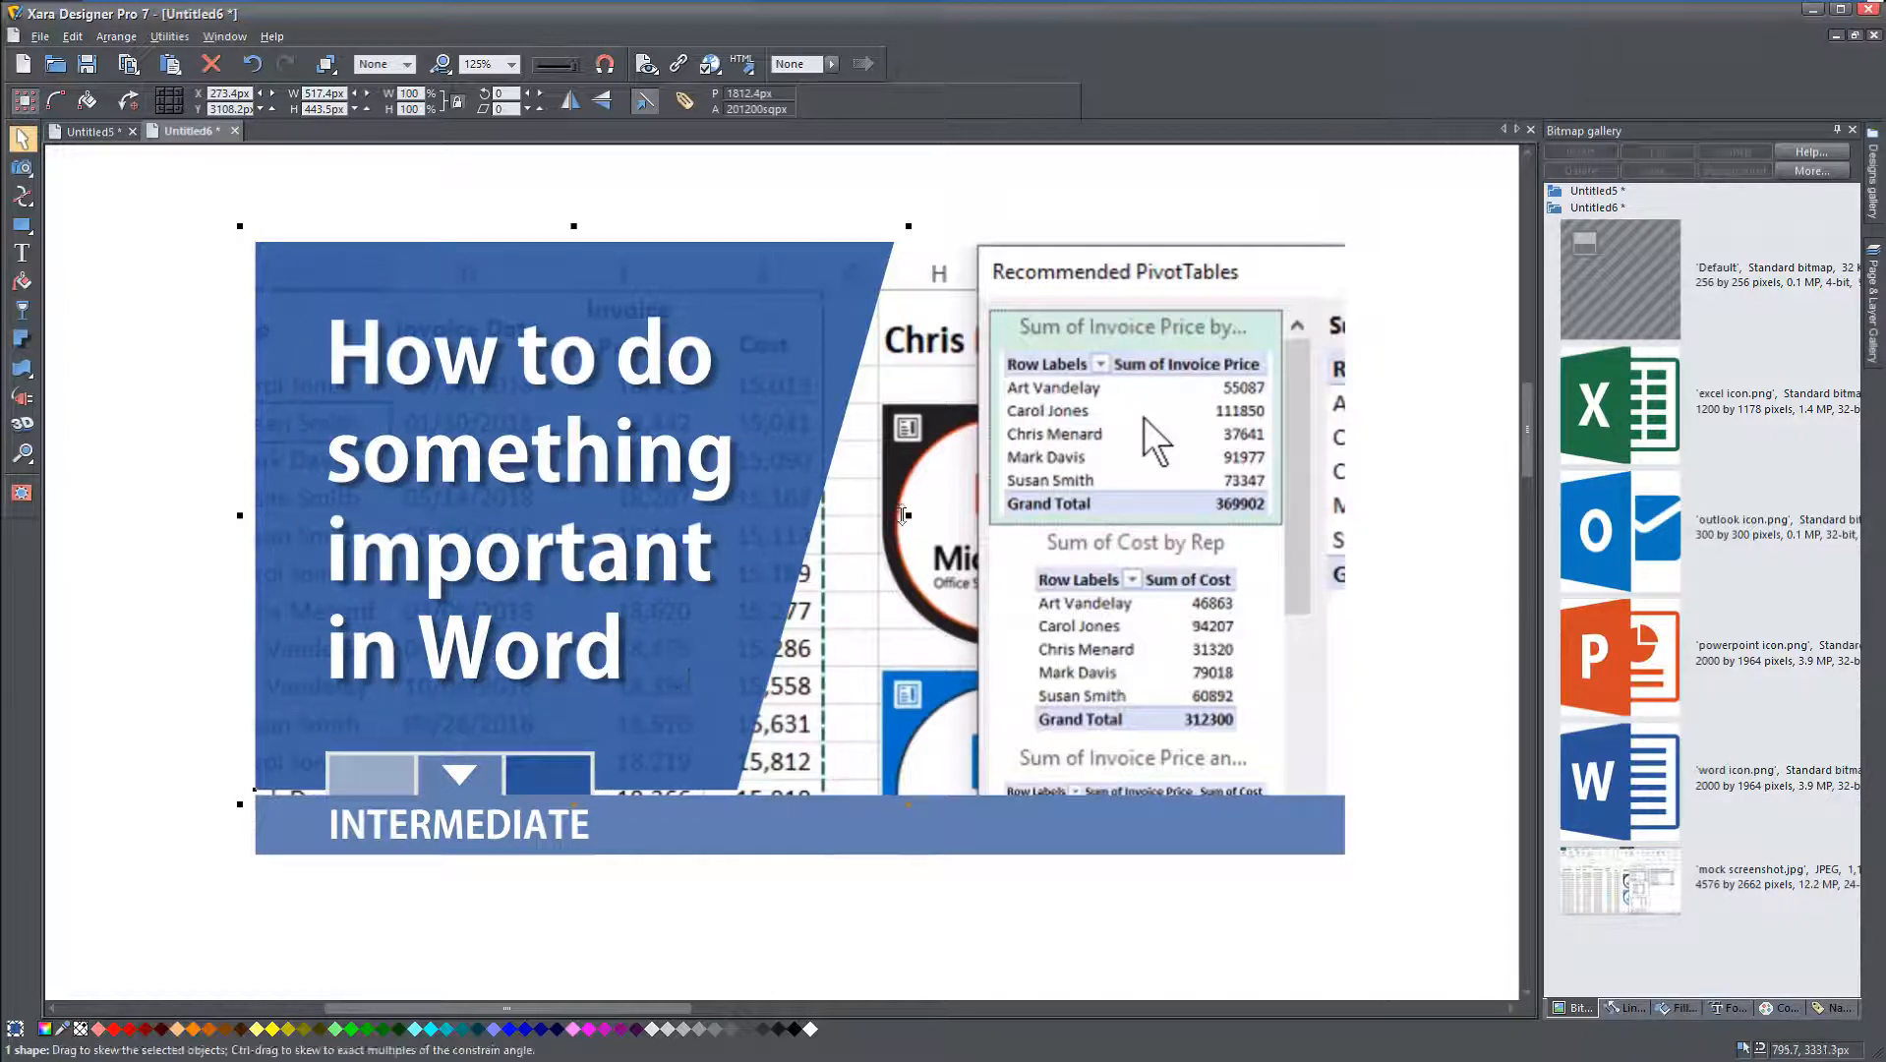
left_click_drag(909, 515, 820, 513)
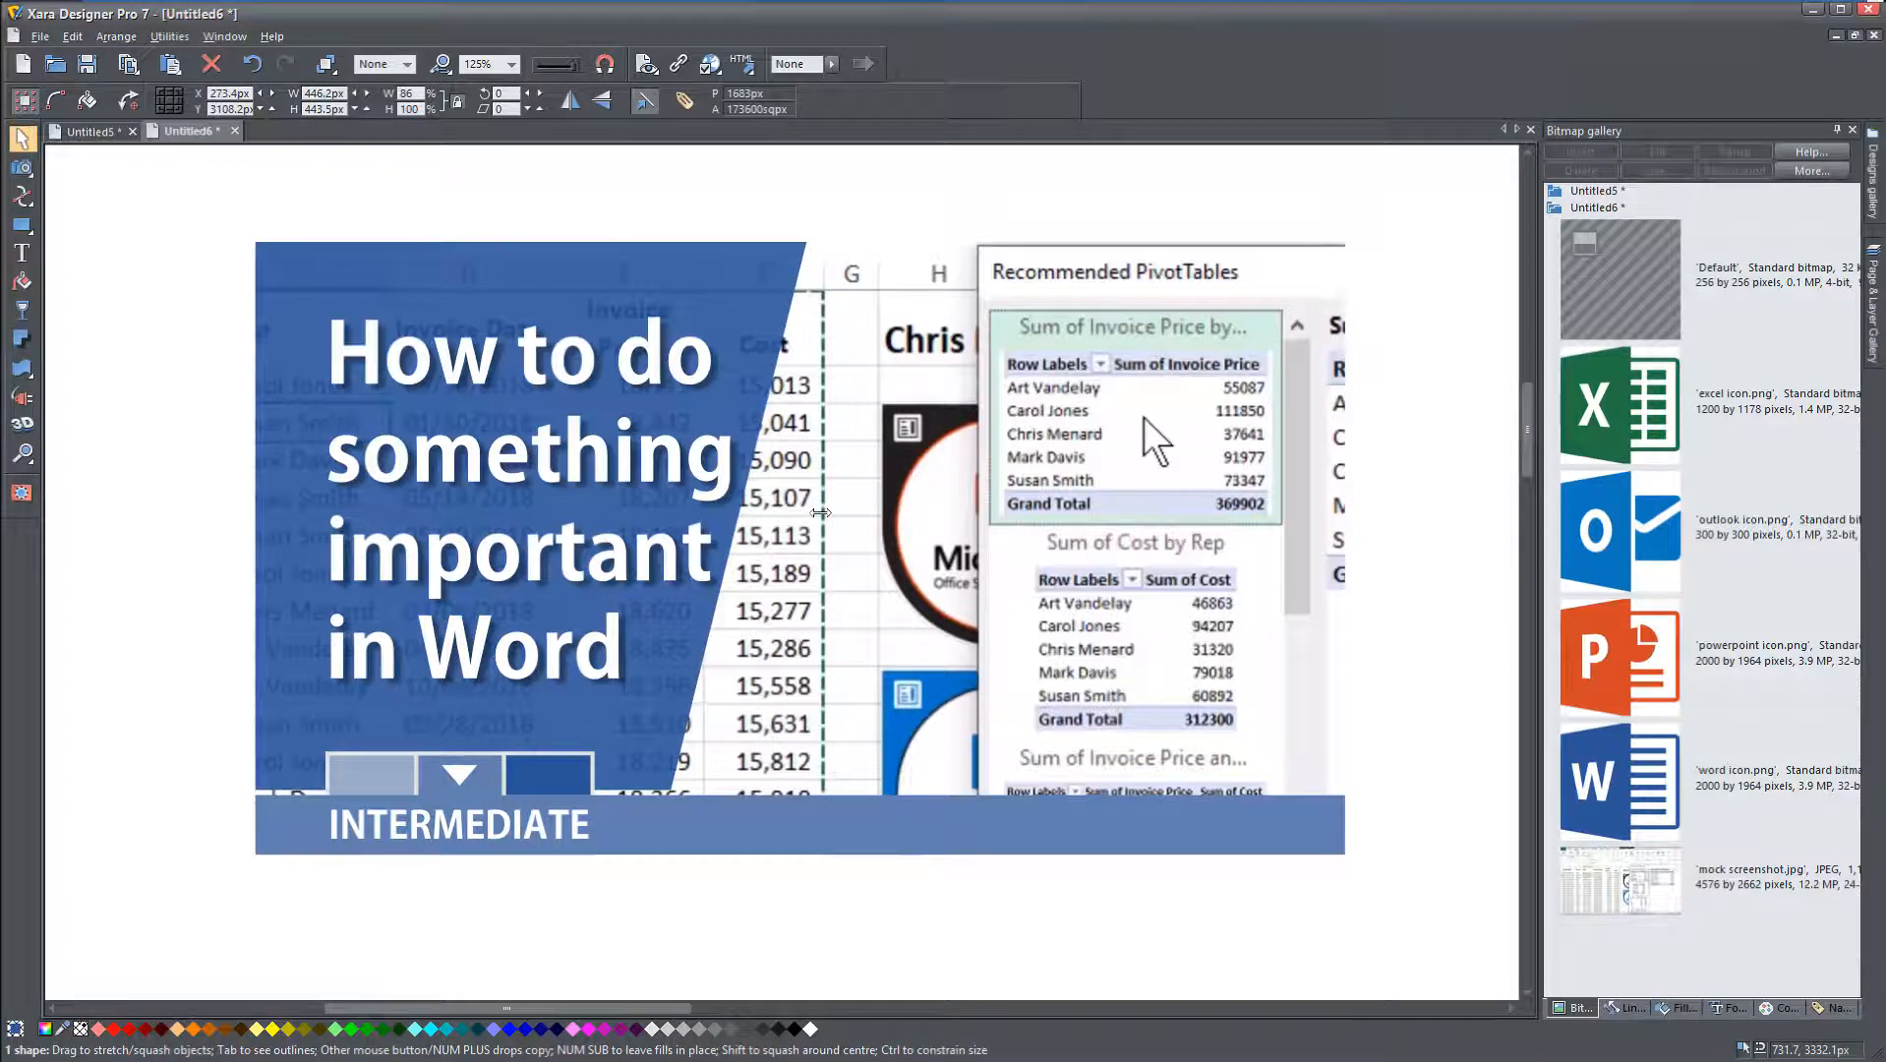
scroll(784, 700, "down", 5)
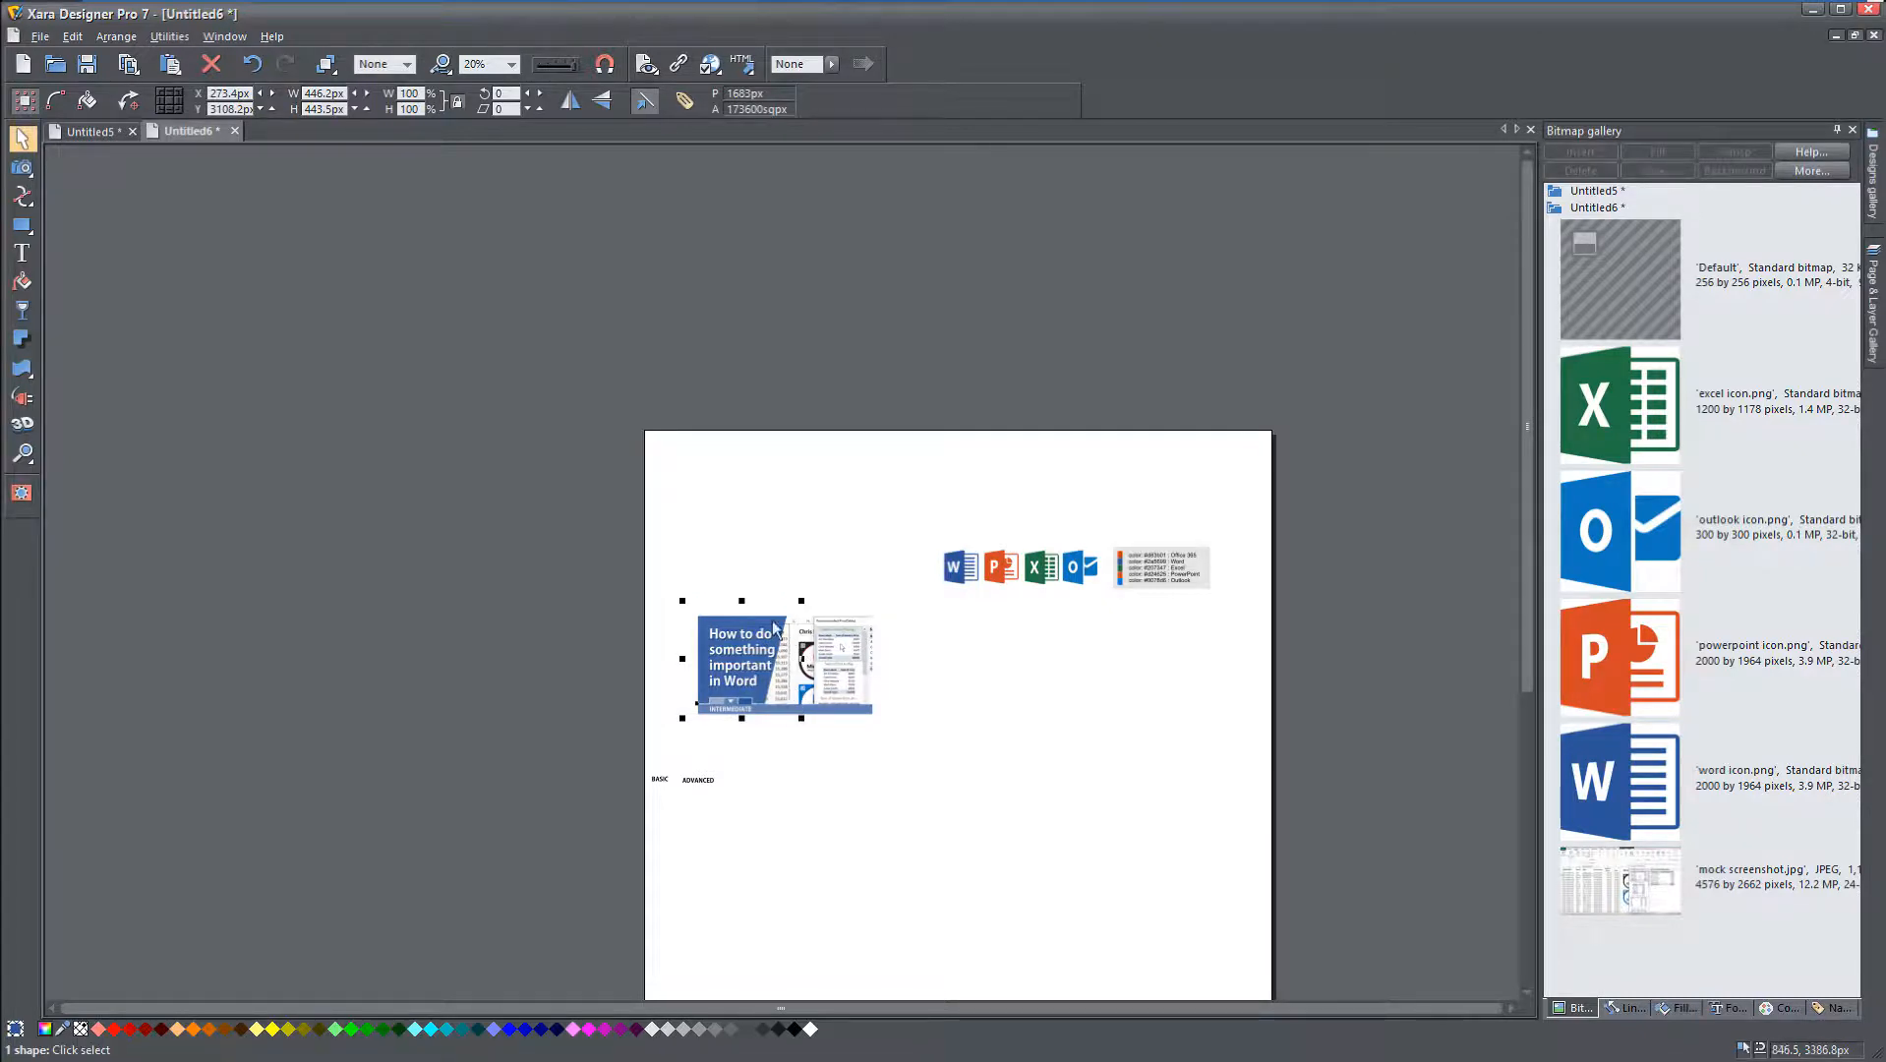
Step: Widen the slanted blue panel to about 508 px
scroll(774, 704, "down", 1)
scroll(774, 704, "up", 1)
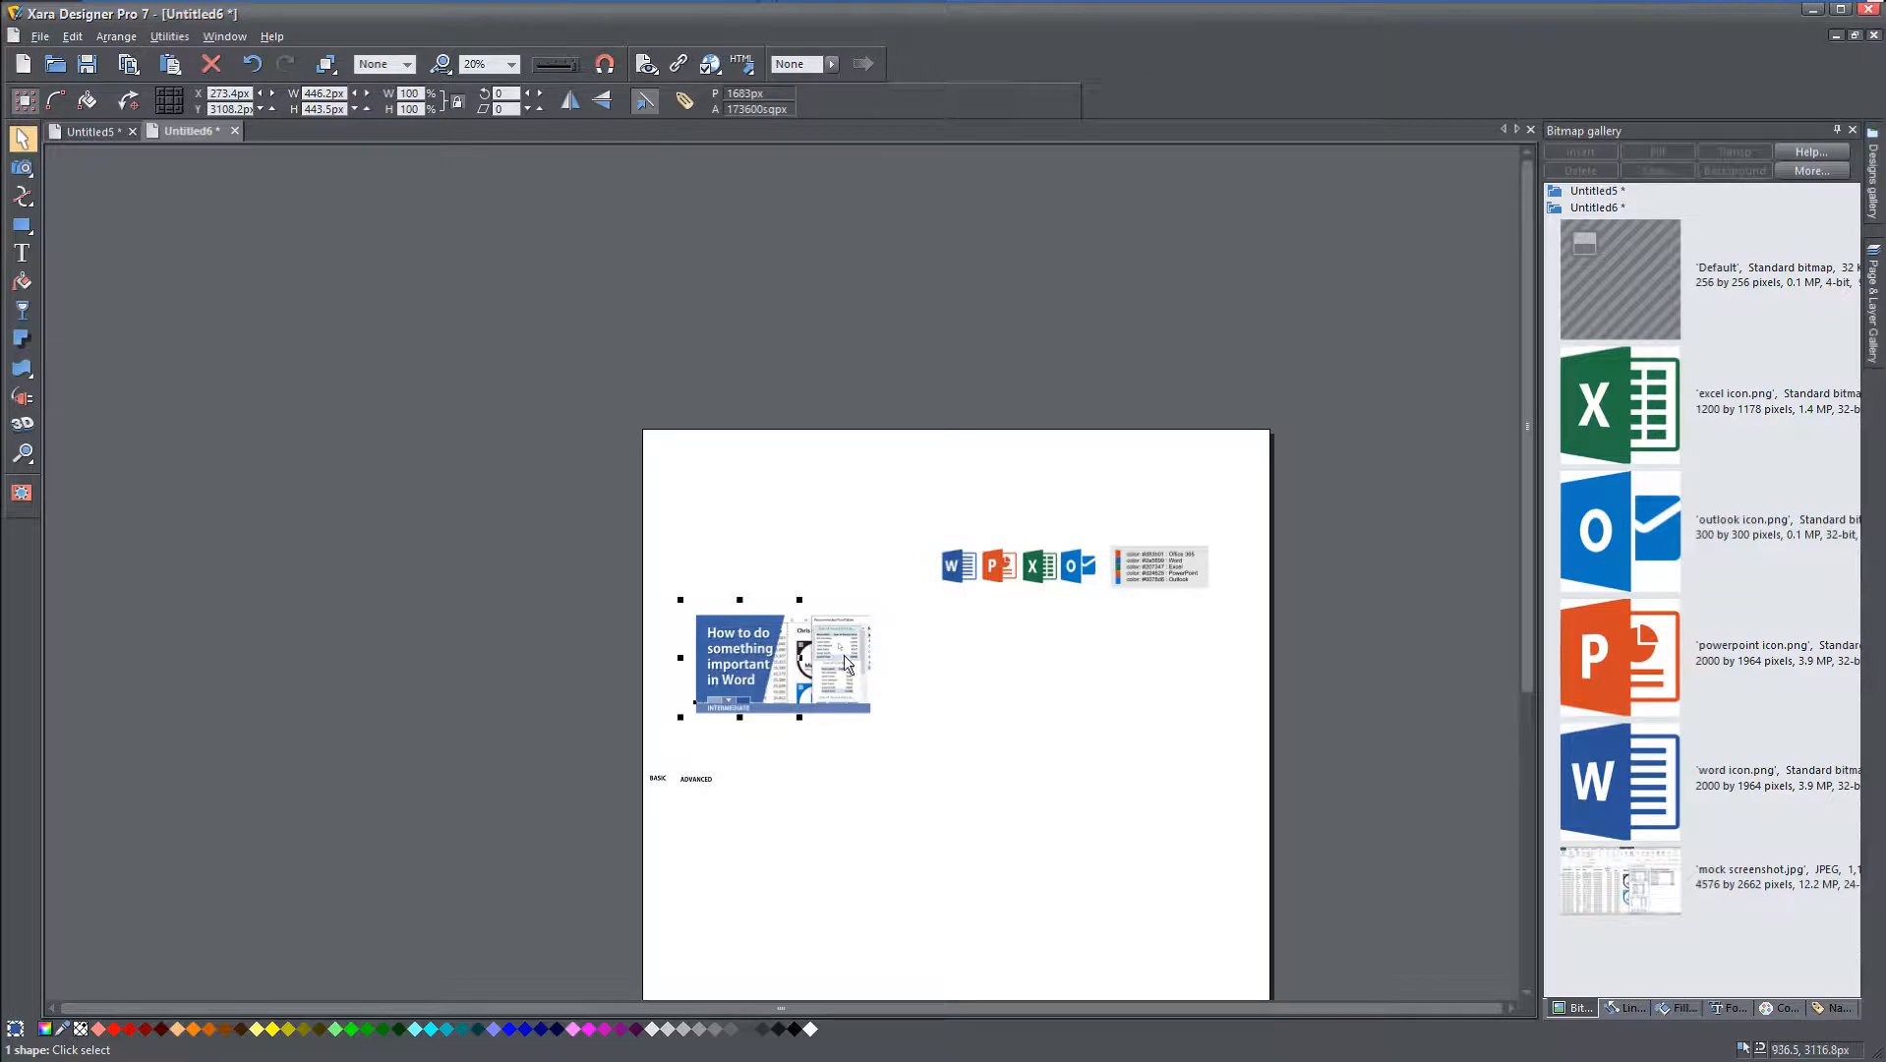
left_click_drag(799, 658, 805, 658)
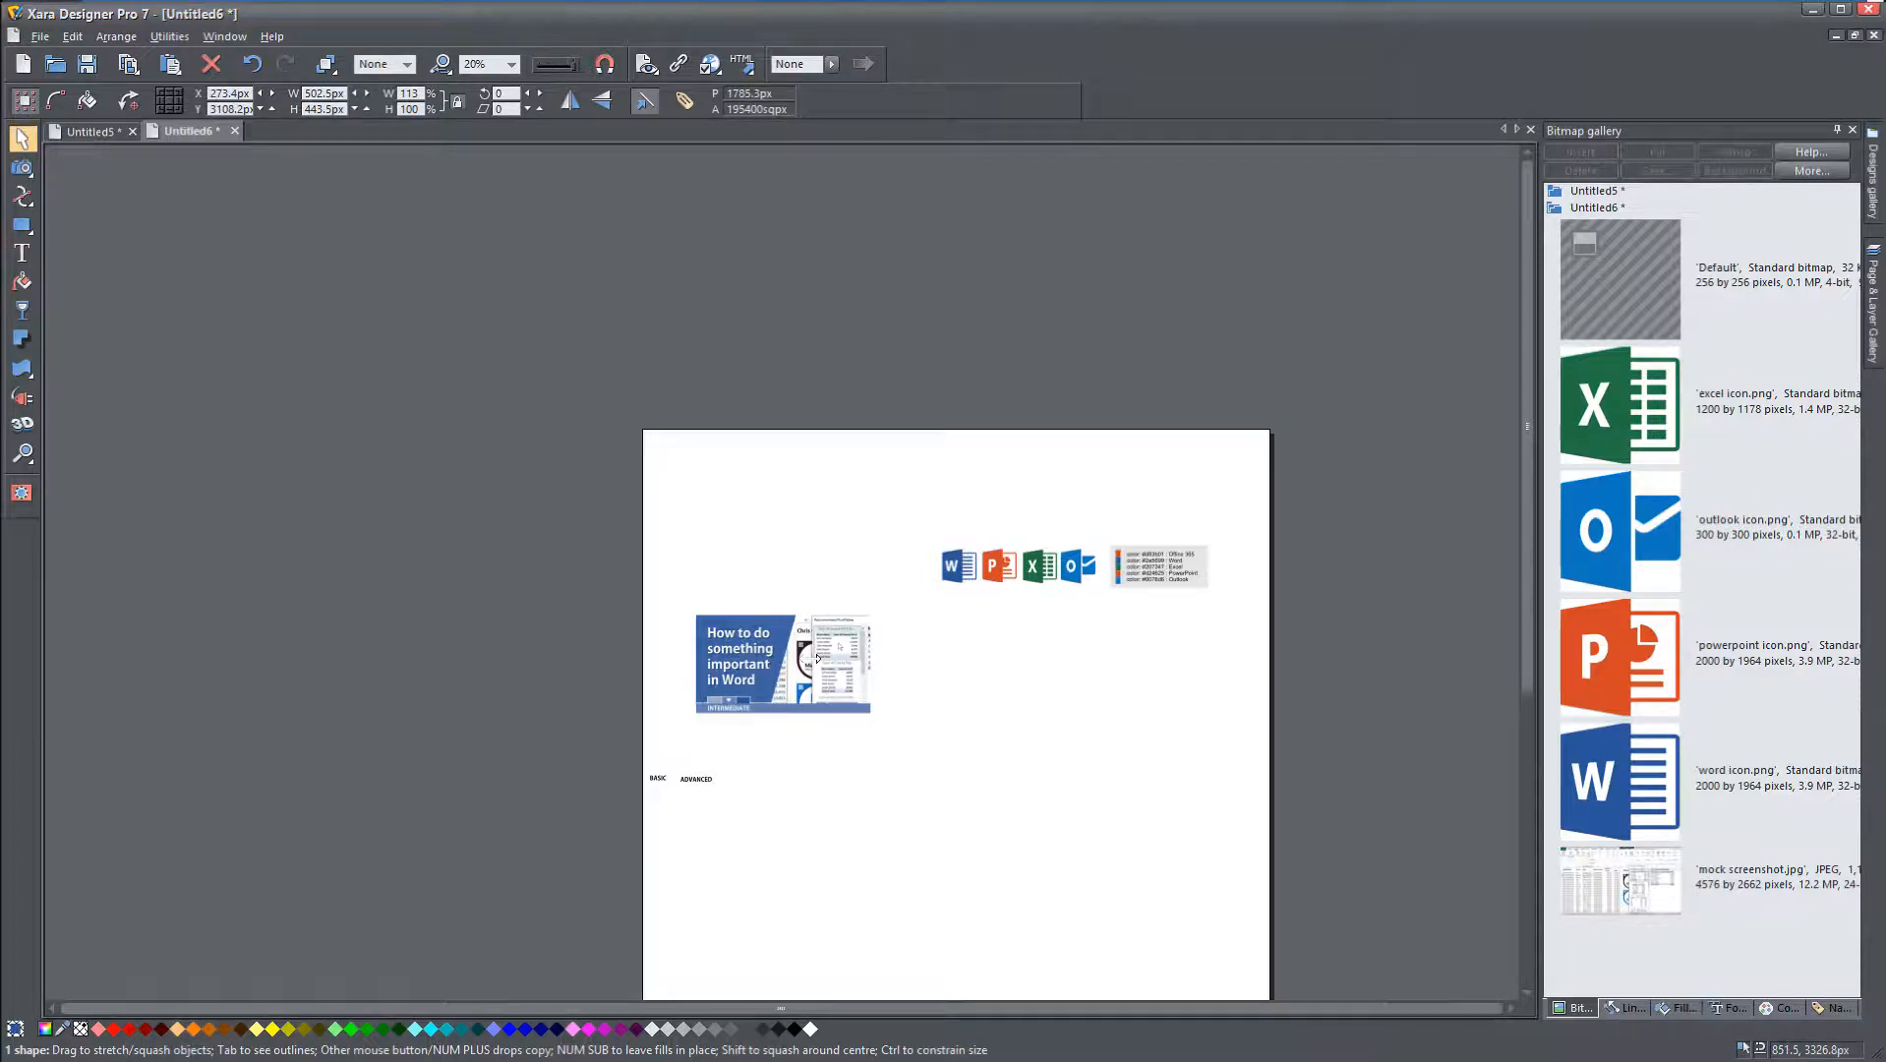
left_click_drag(818, 658, 819, 658)
scroll(790, 683, "up", 4)
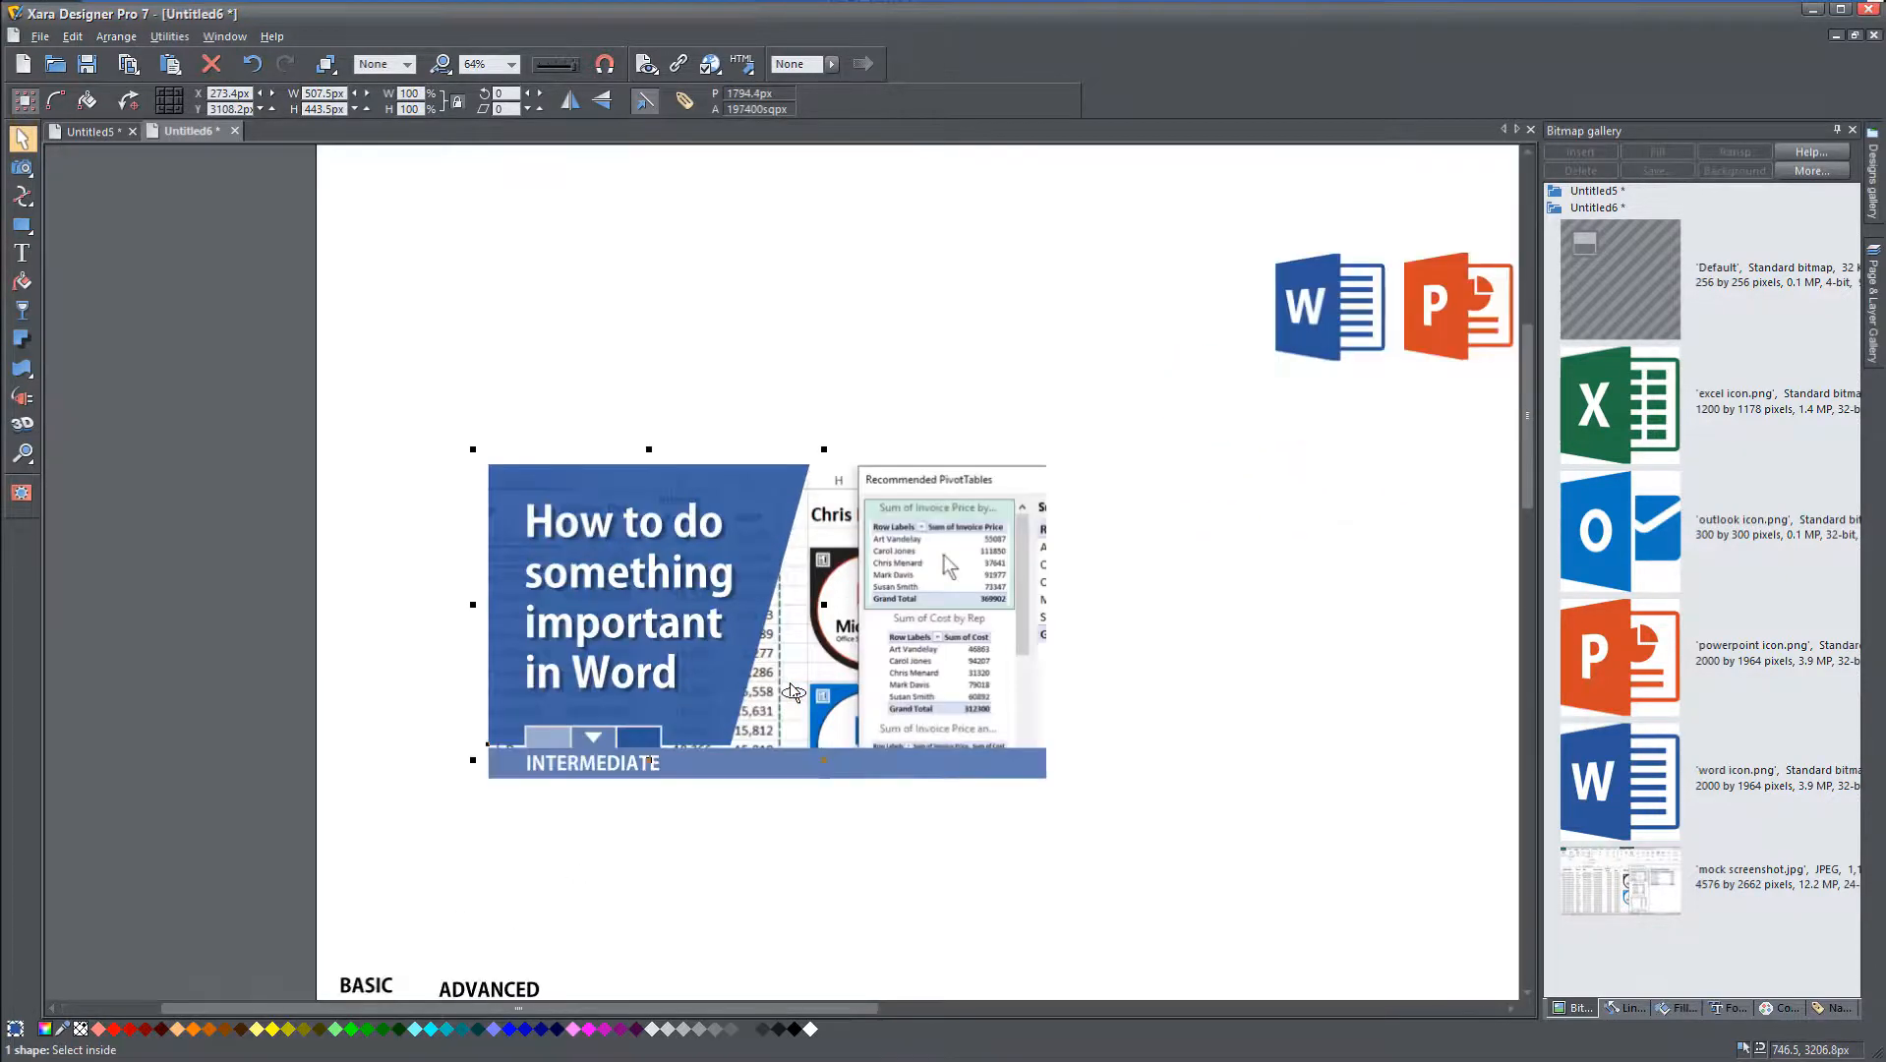
left_click(1320, 661)
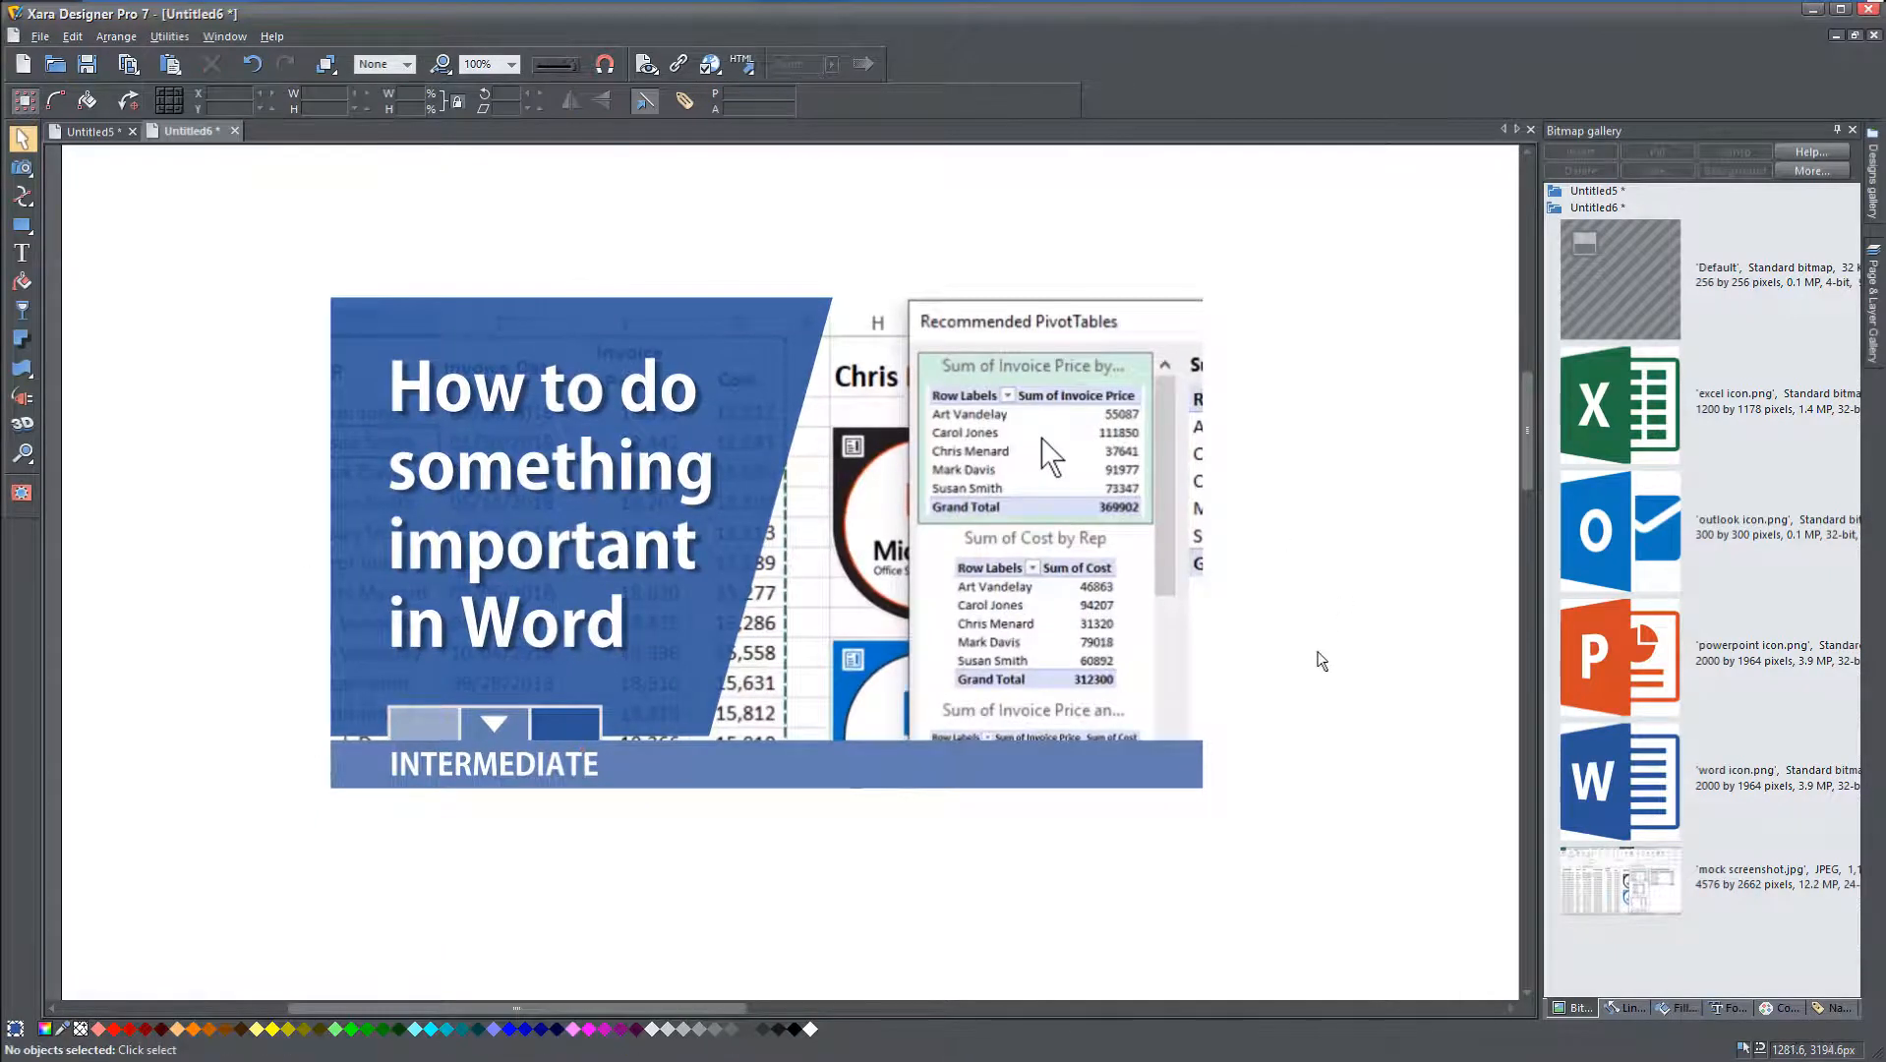
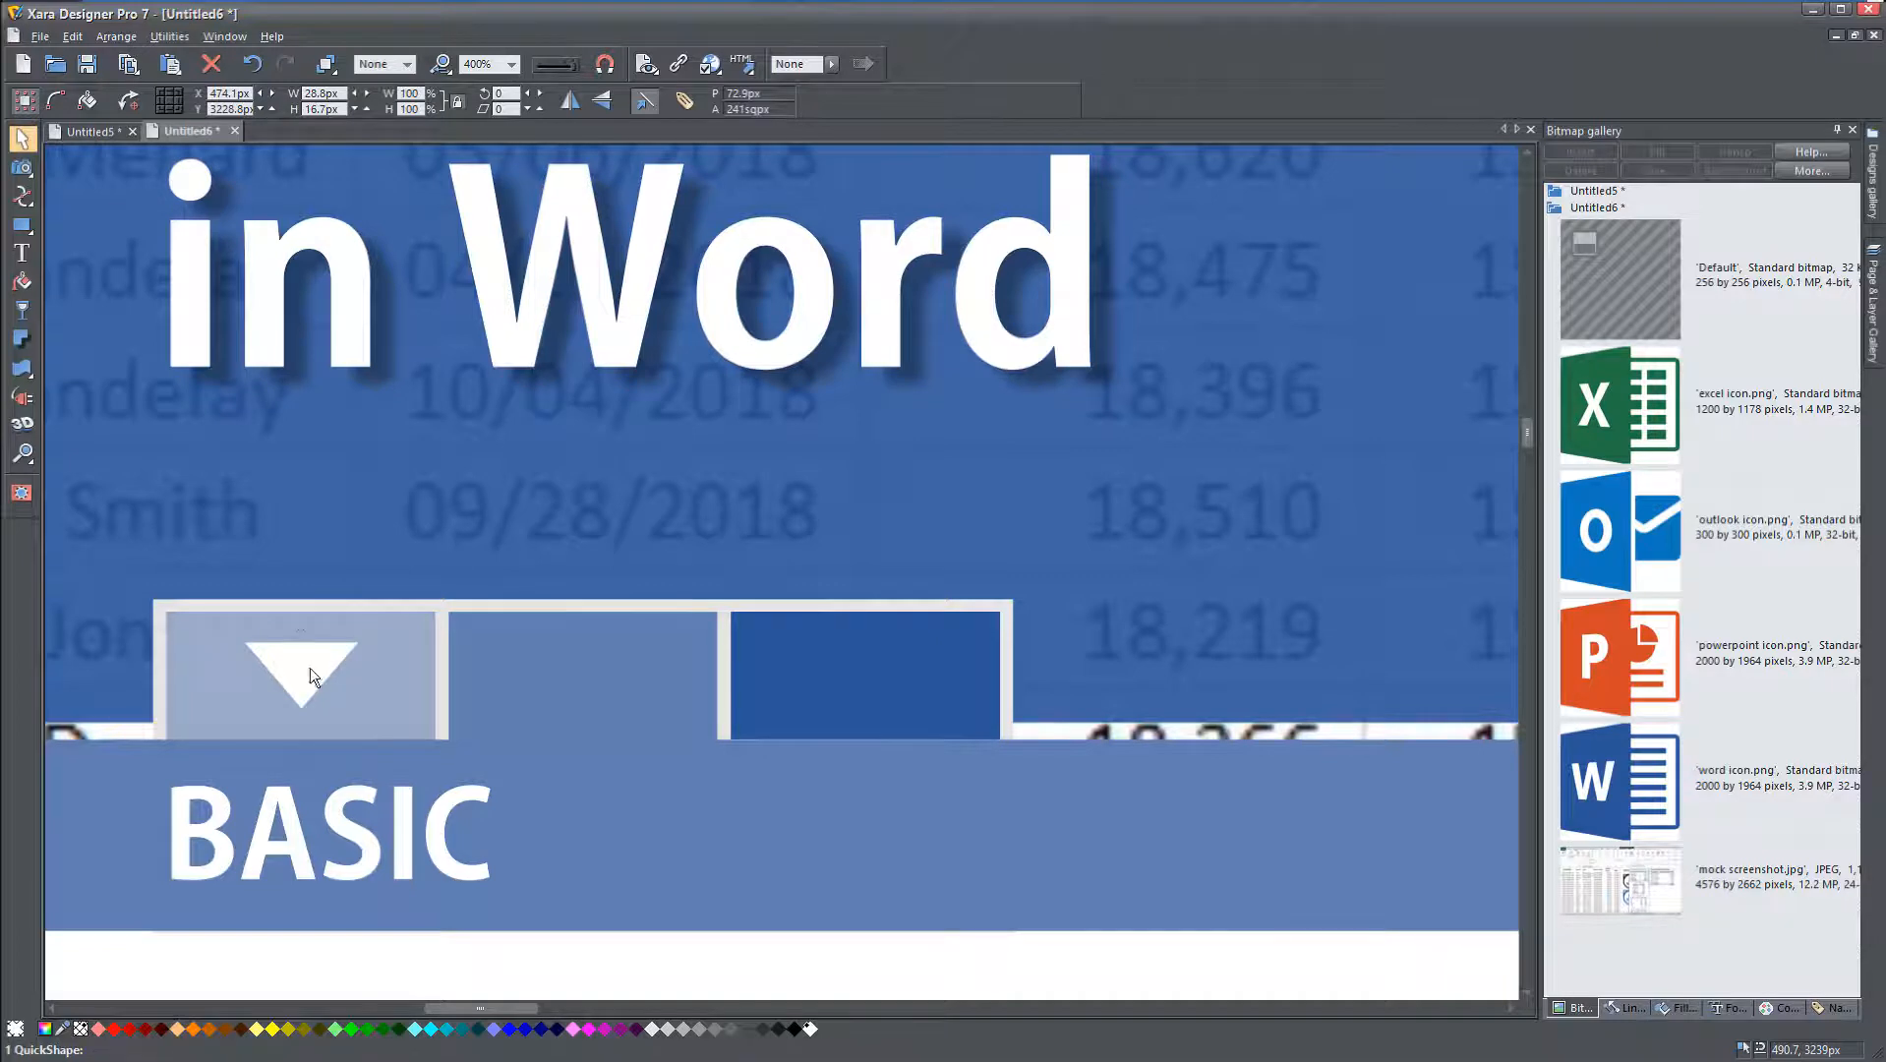
Step: Check the flat transparency of the first box in the skill-level indicator
left_click(420, 685)
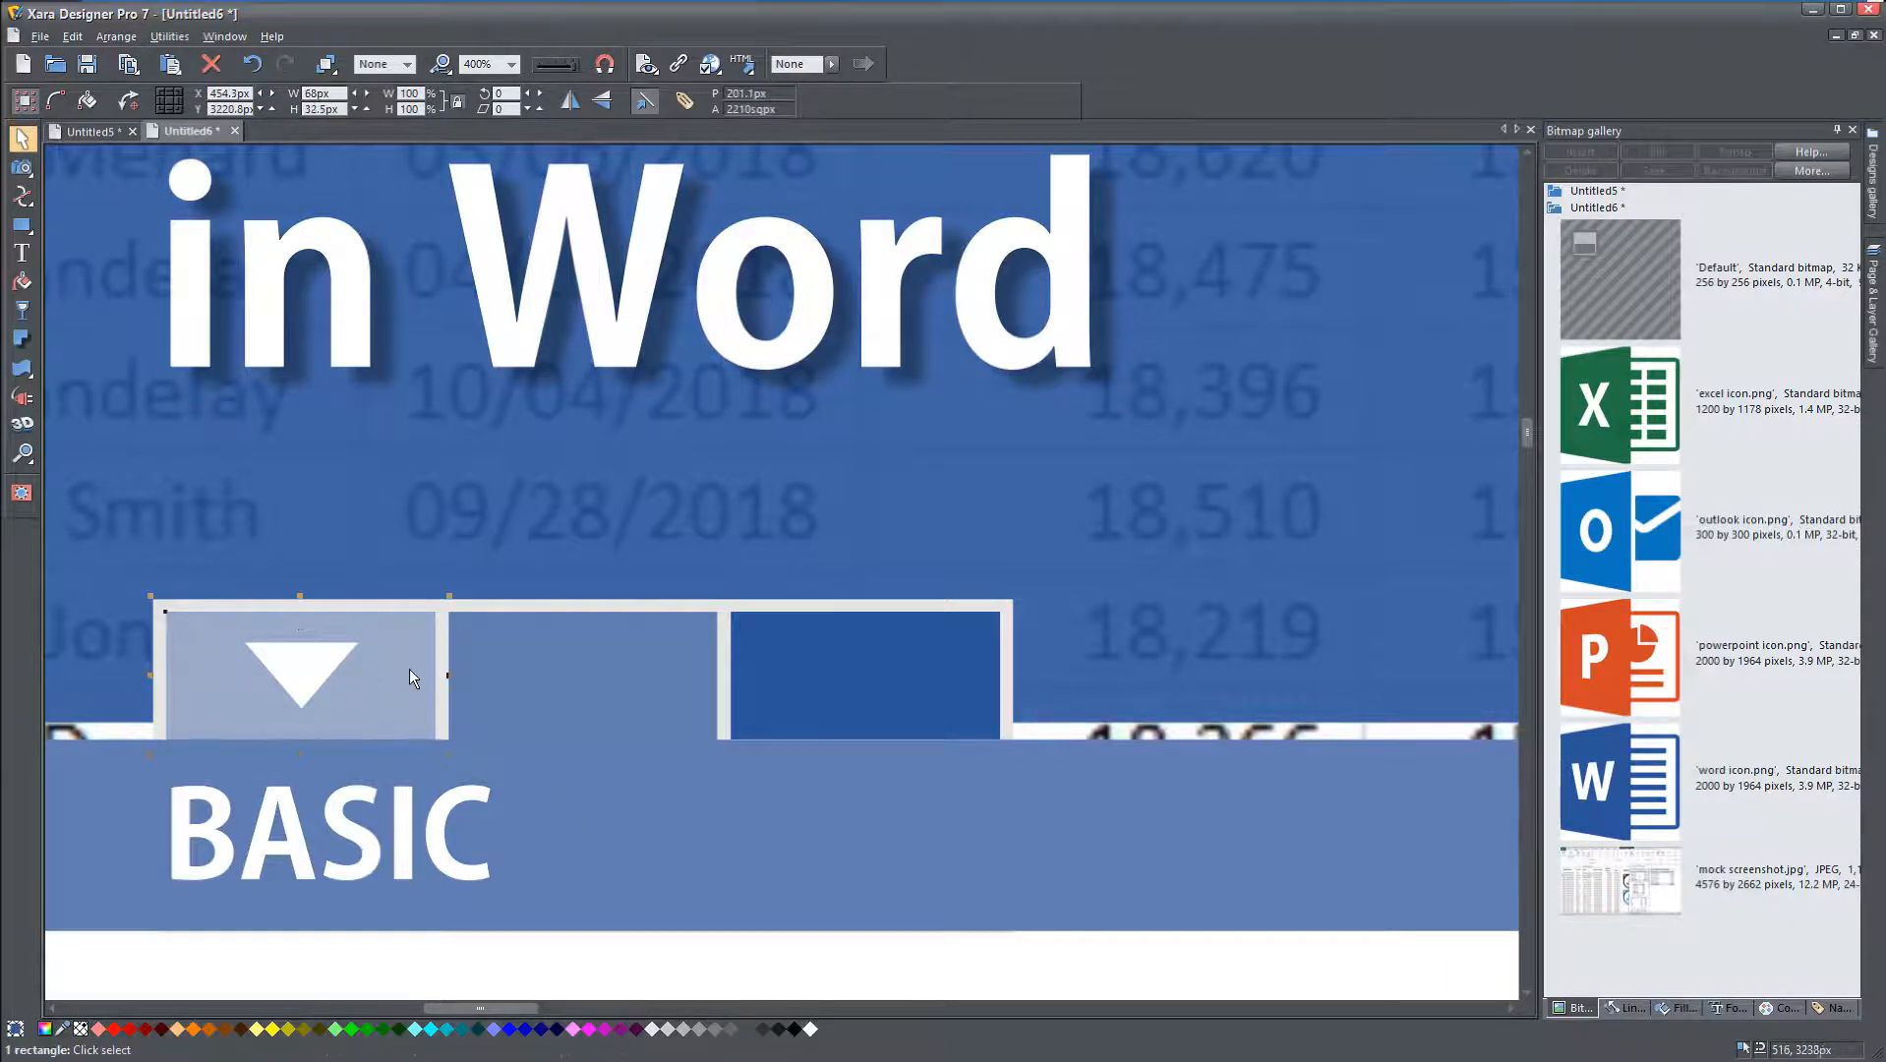
left_click(23, 311)
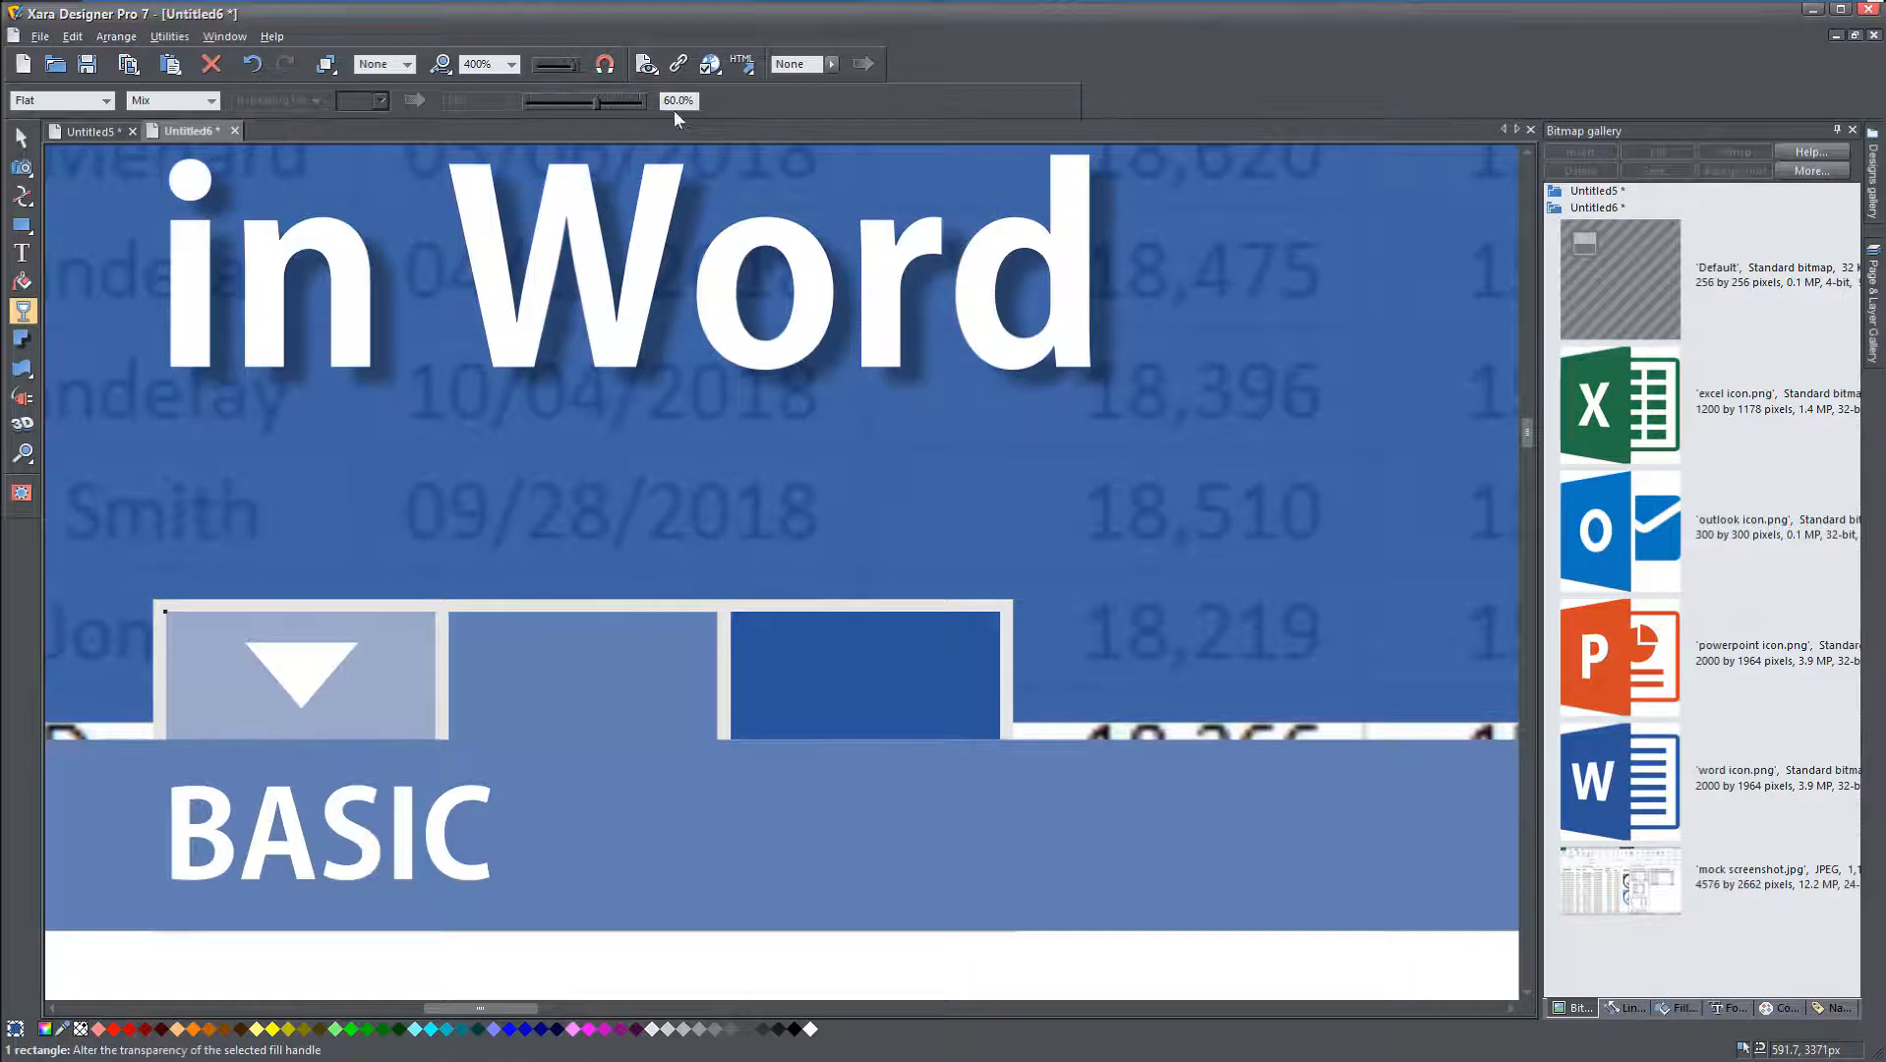
key("F2")
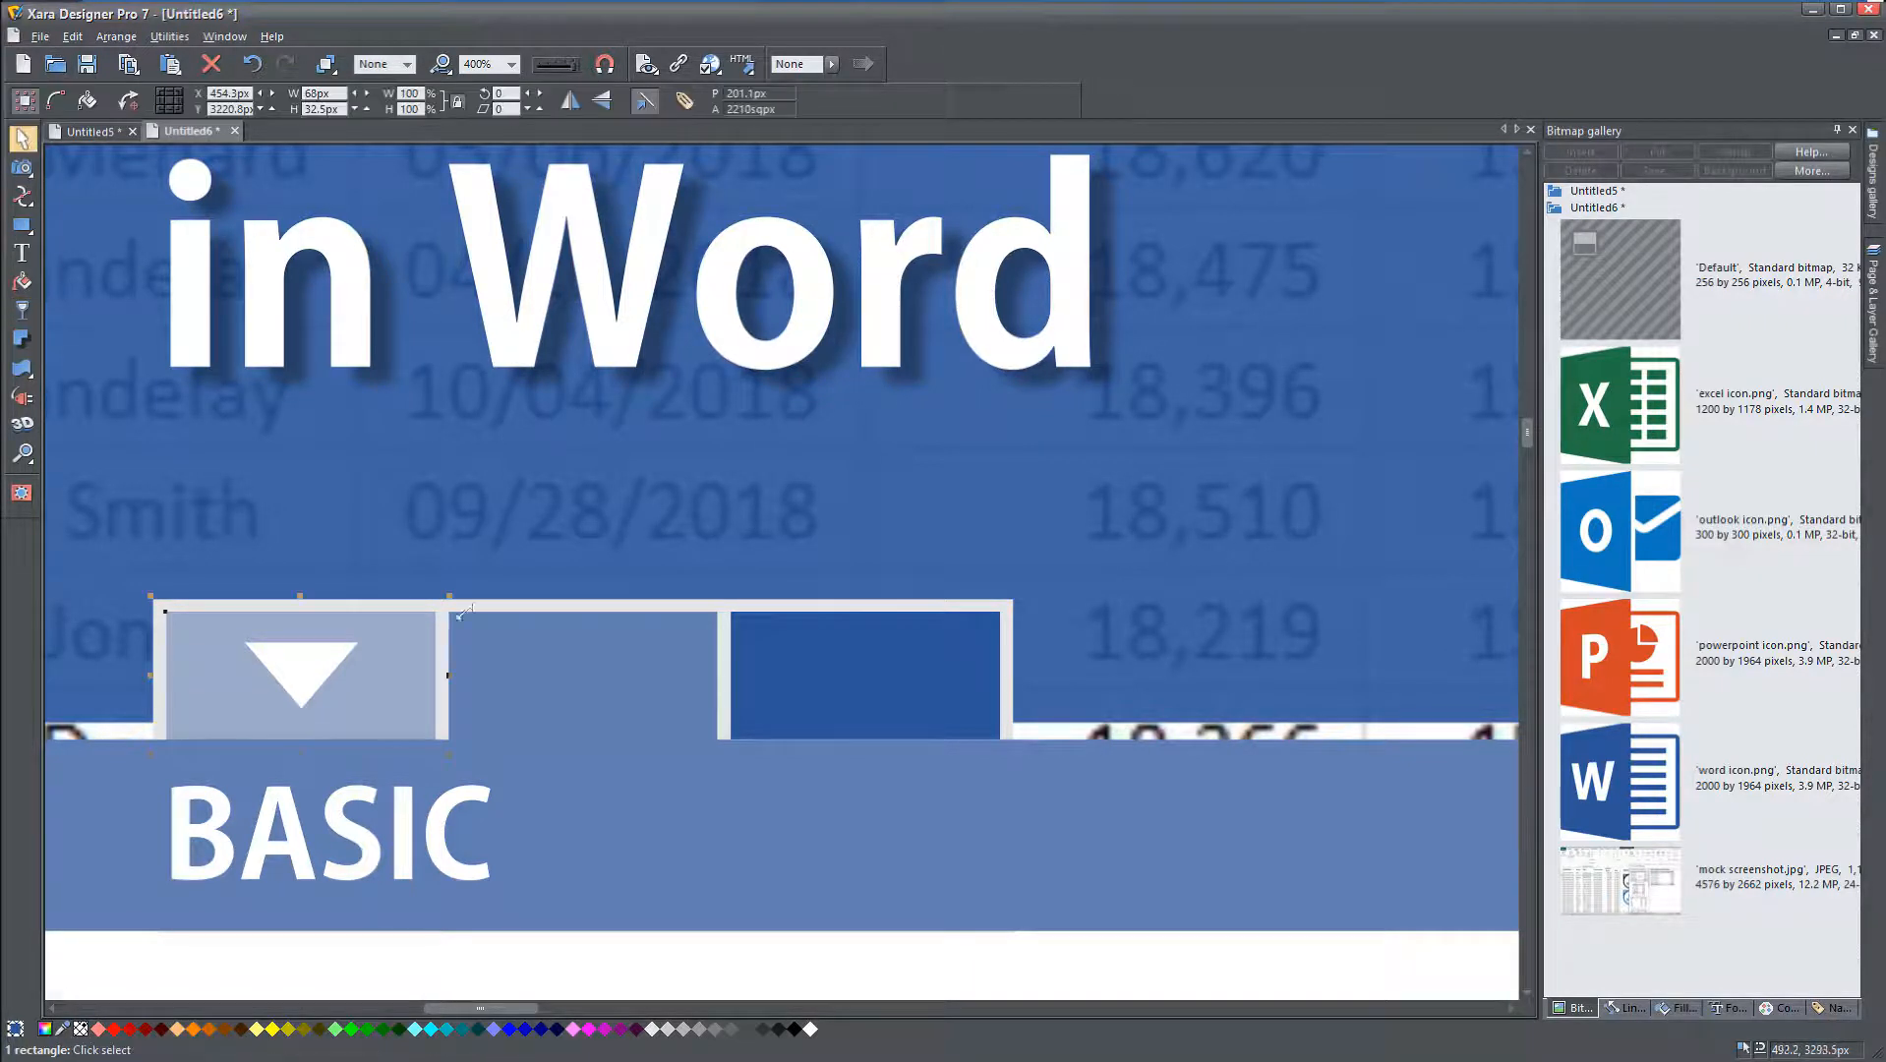
Step: Try a 60% flat transparency on the BASIC strip
left_click(151, 792)
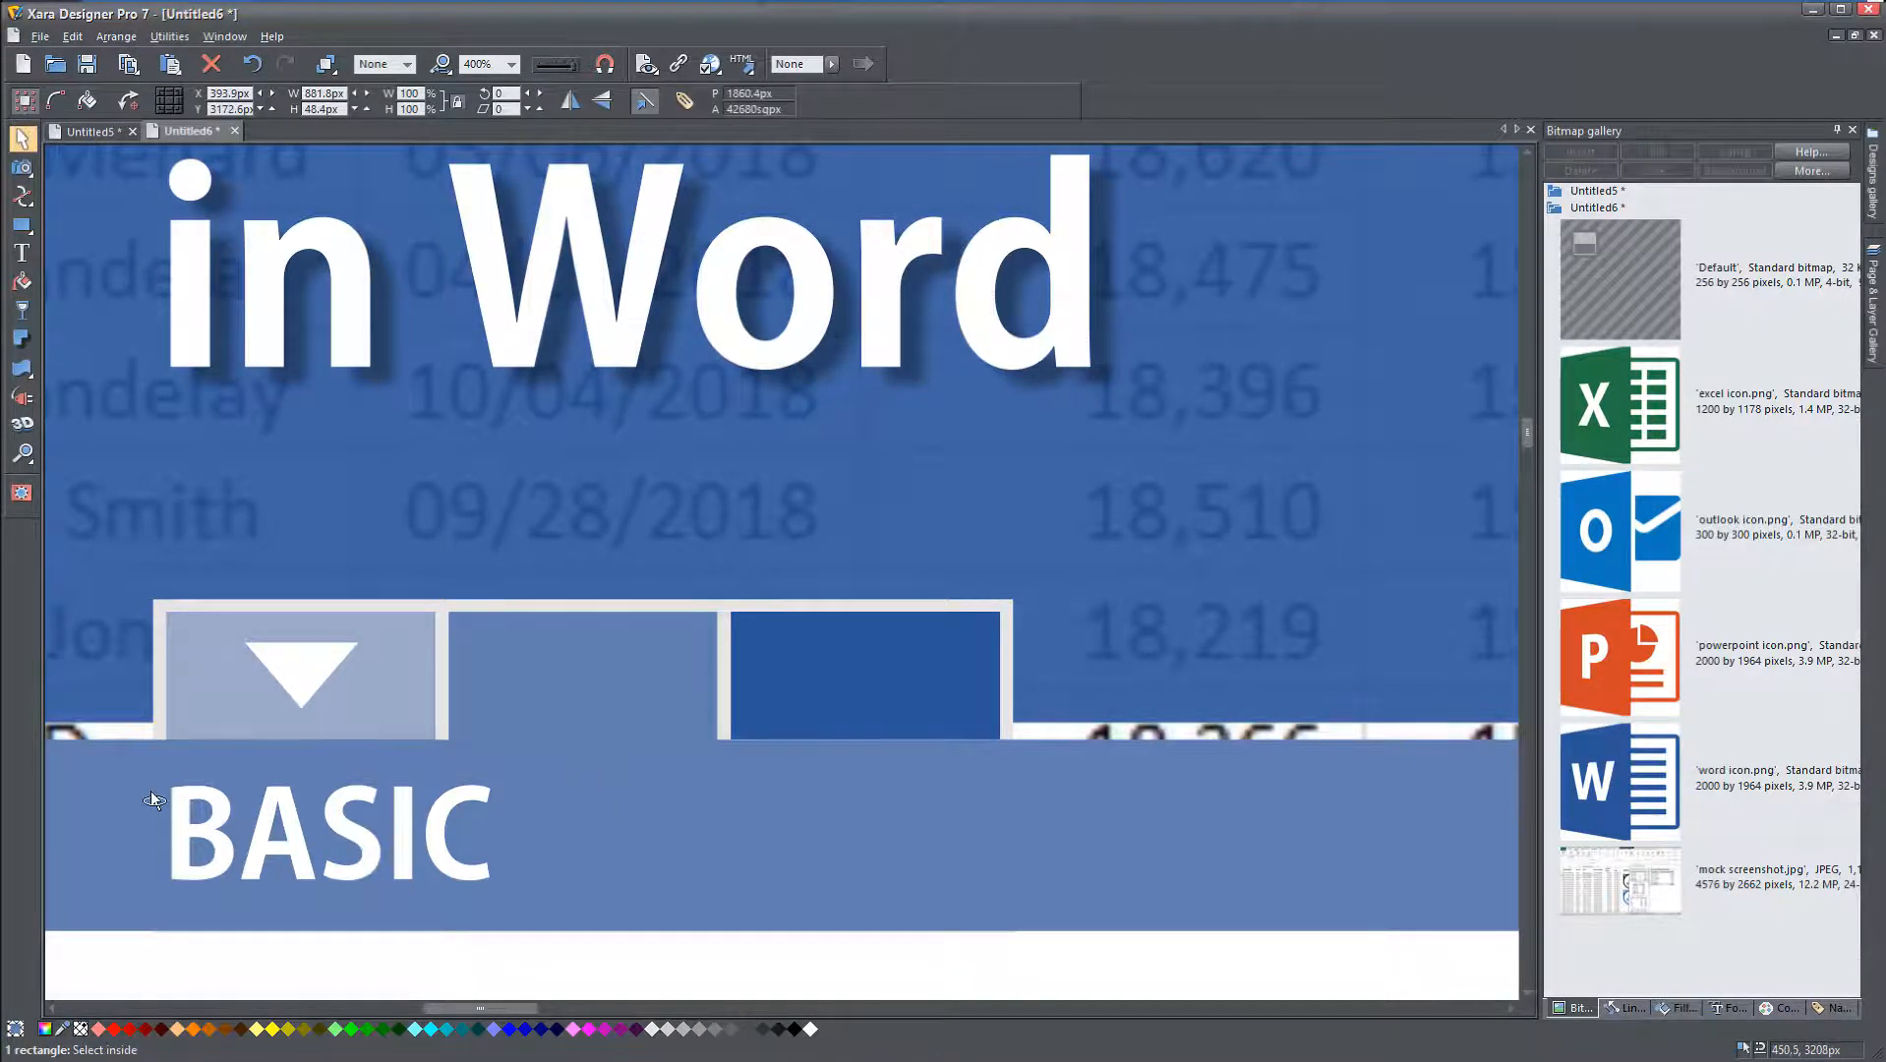
scroll(151, 791, "down", 4)
left_click_drag(314, 848, 494, 800)
key("Escape")
left_click(298, 756)
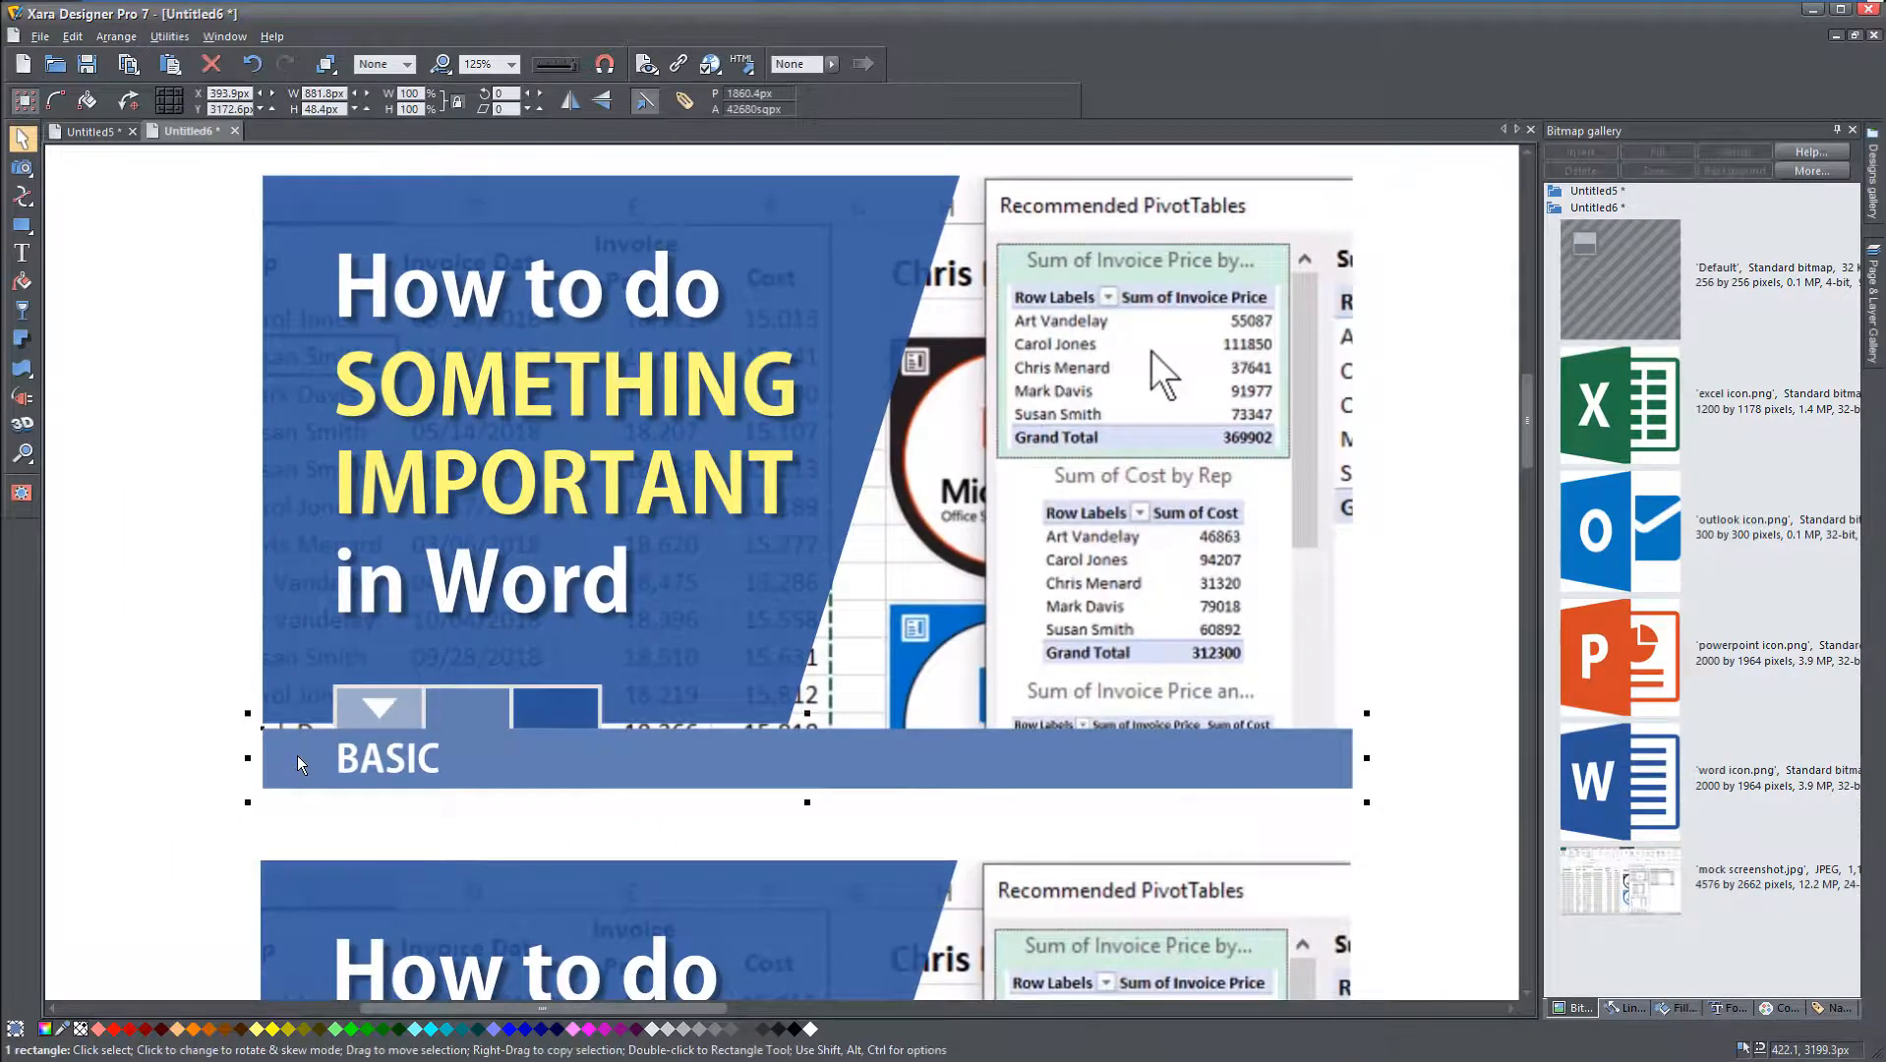
left_click(22, 310)
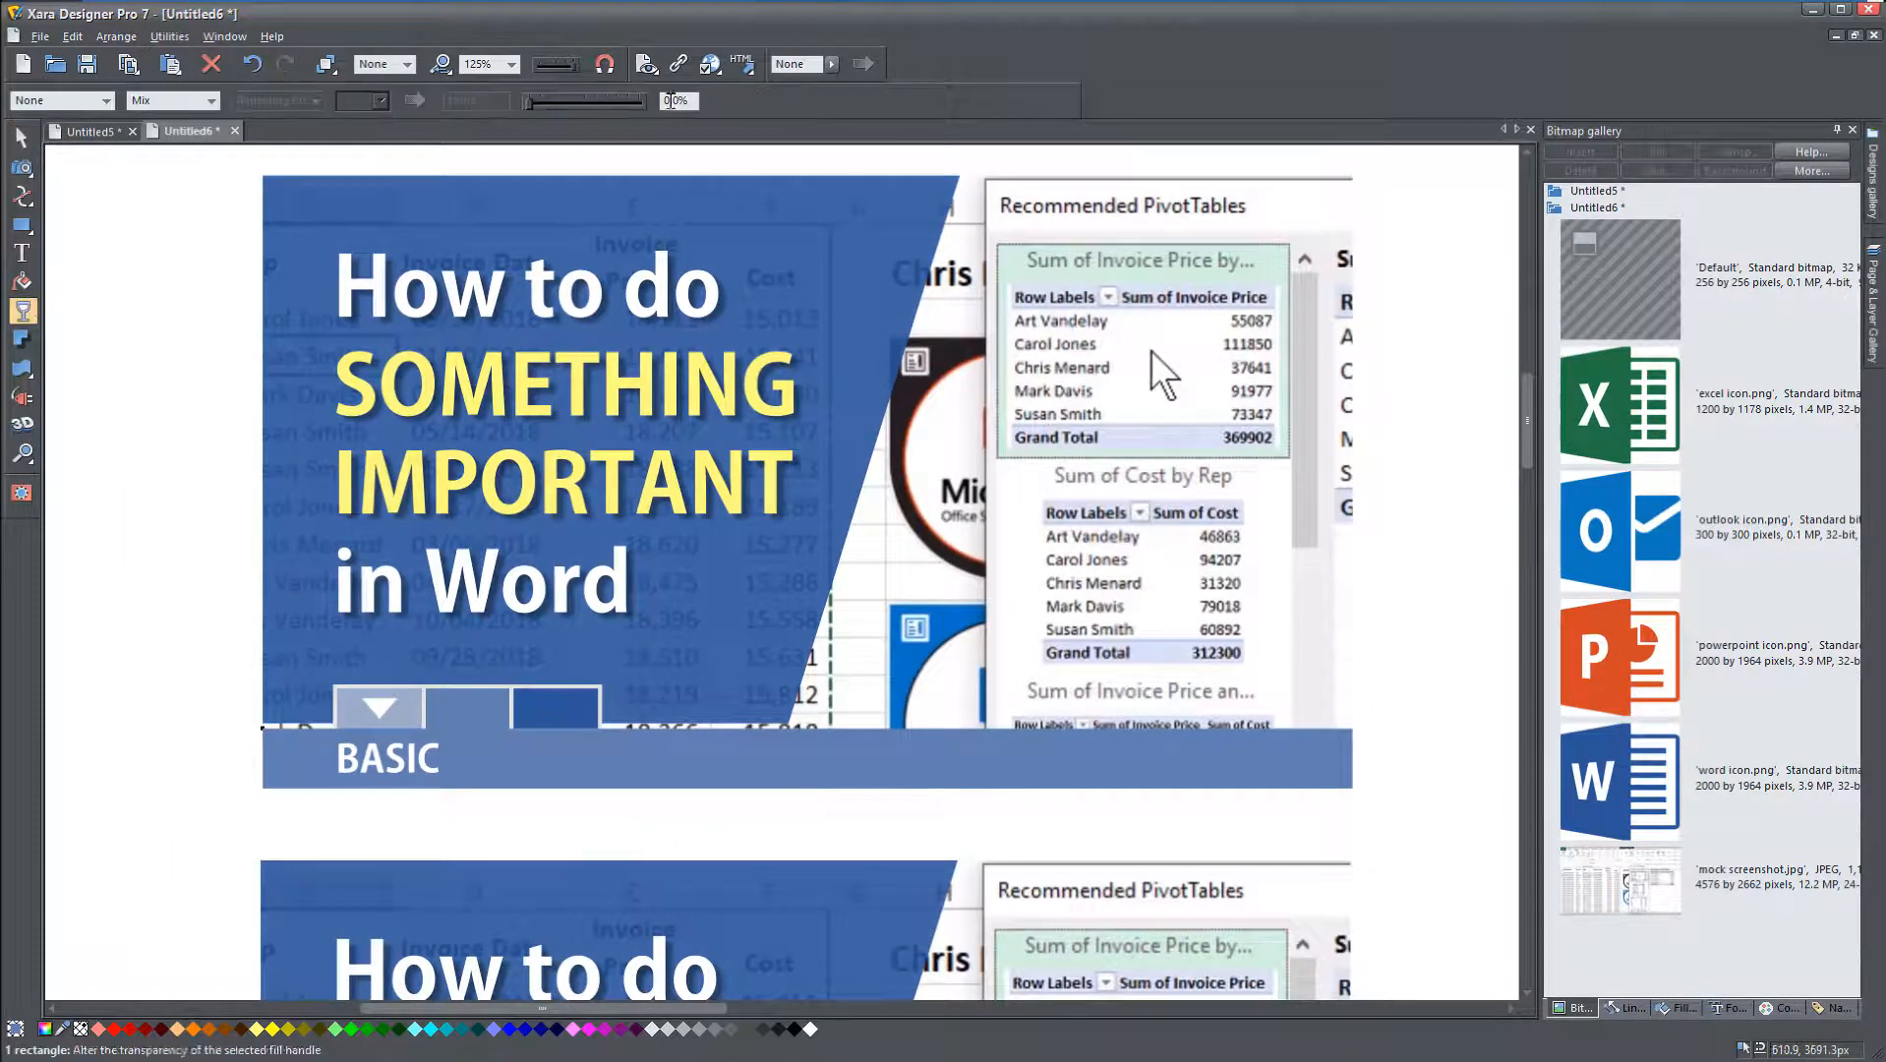
type("60")
key("Return")
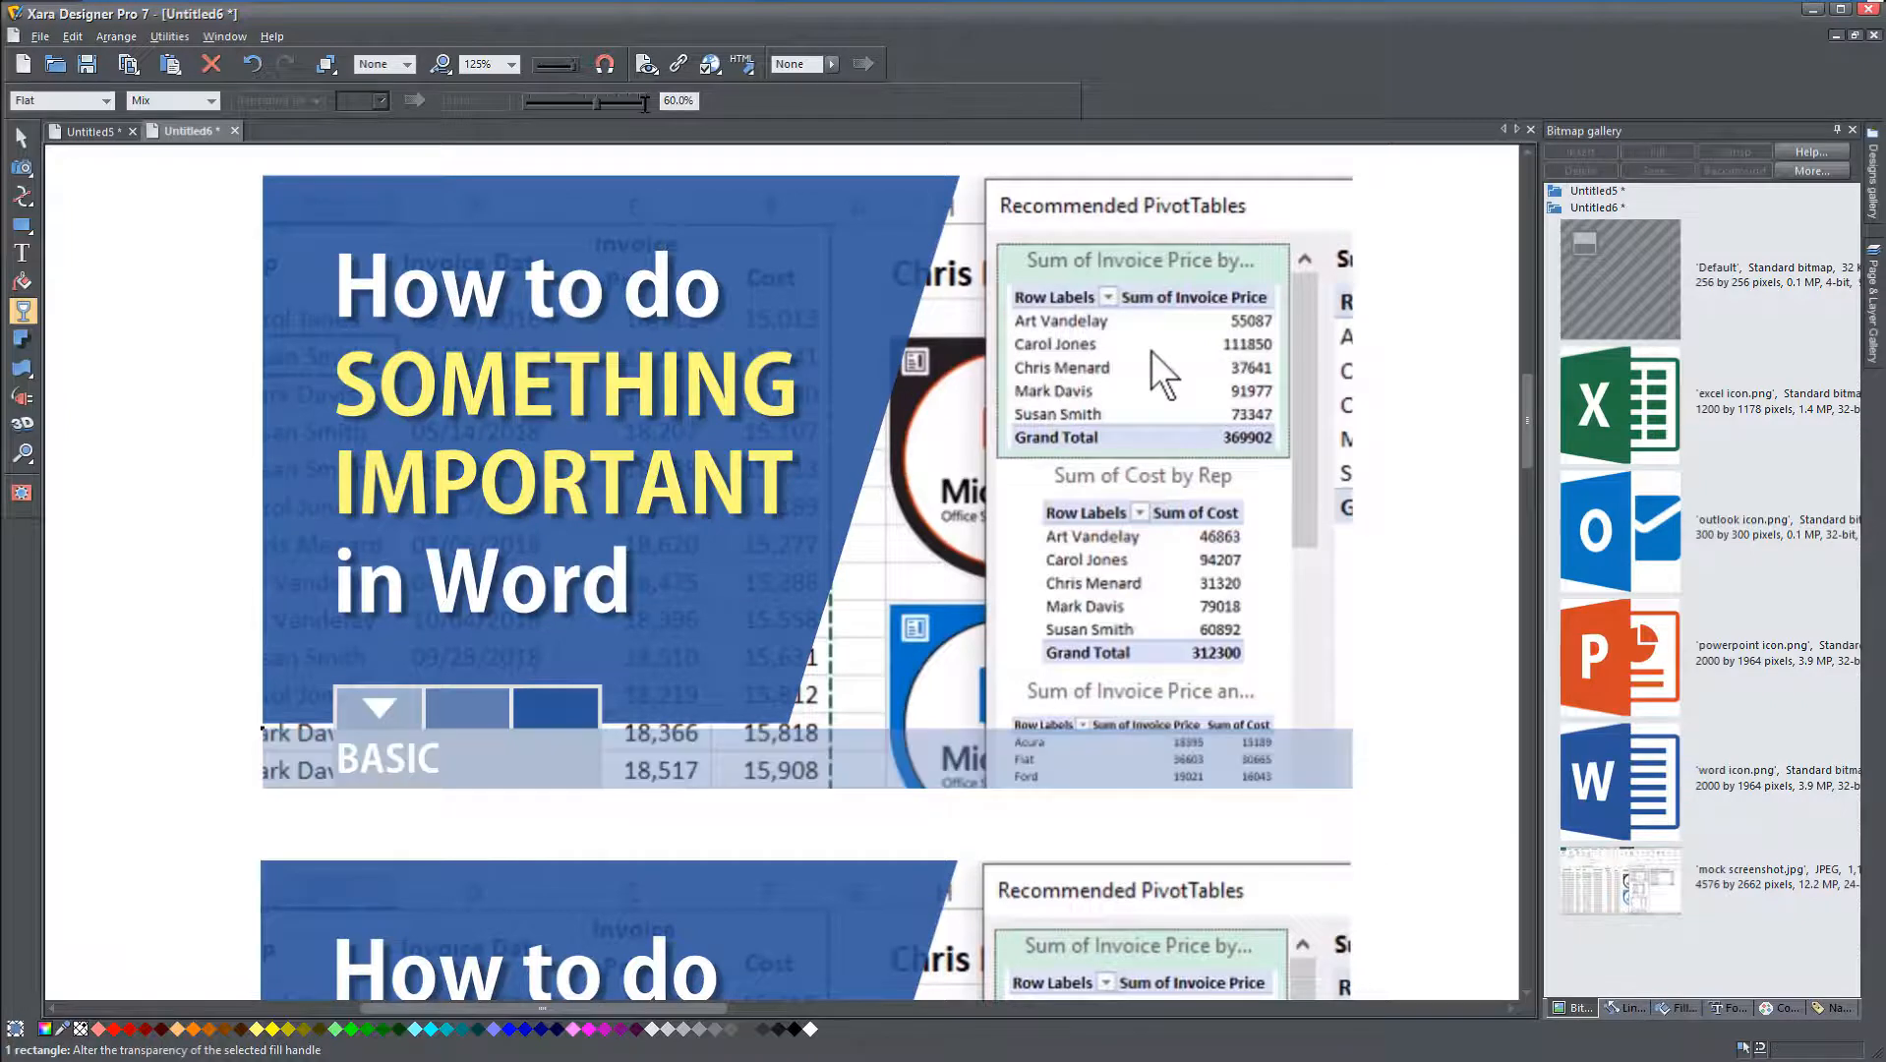
left_click(28, 146)
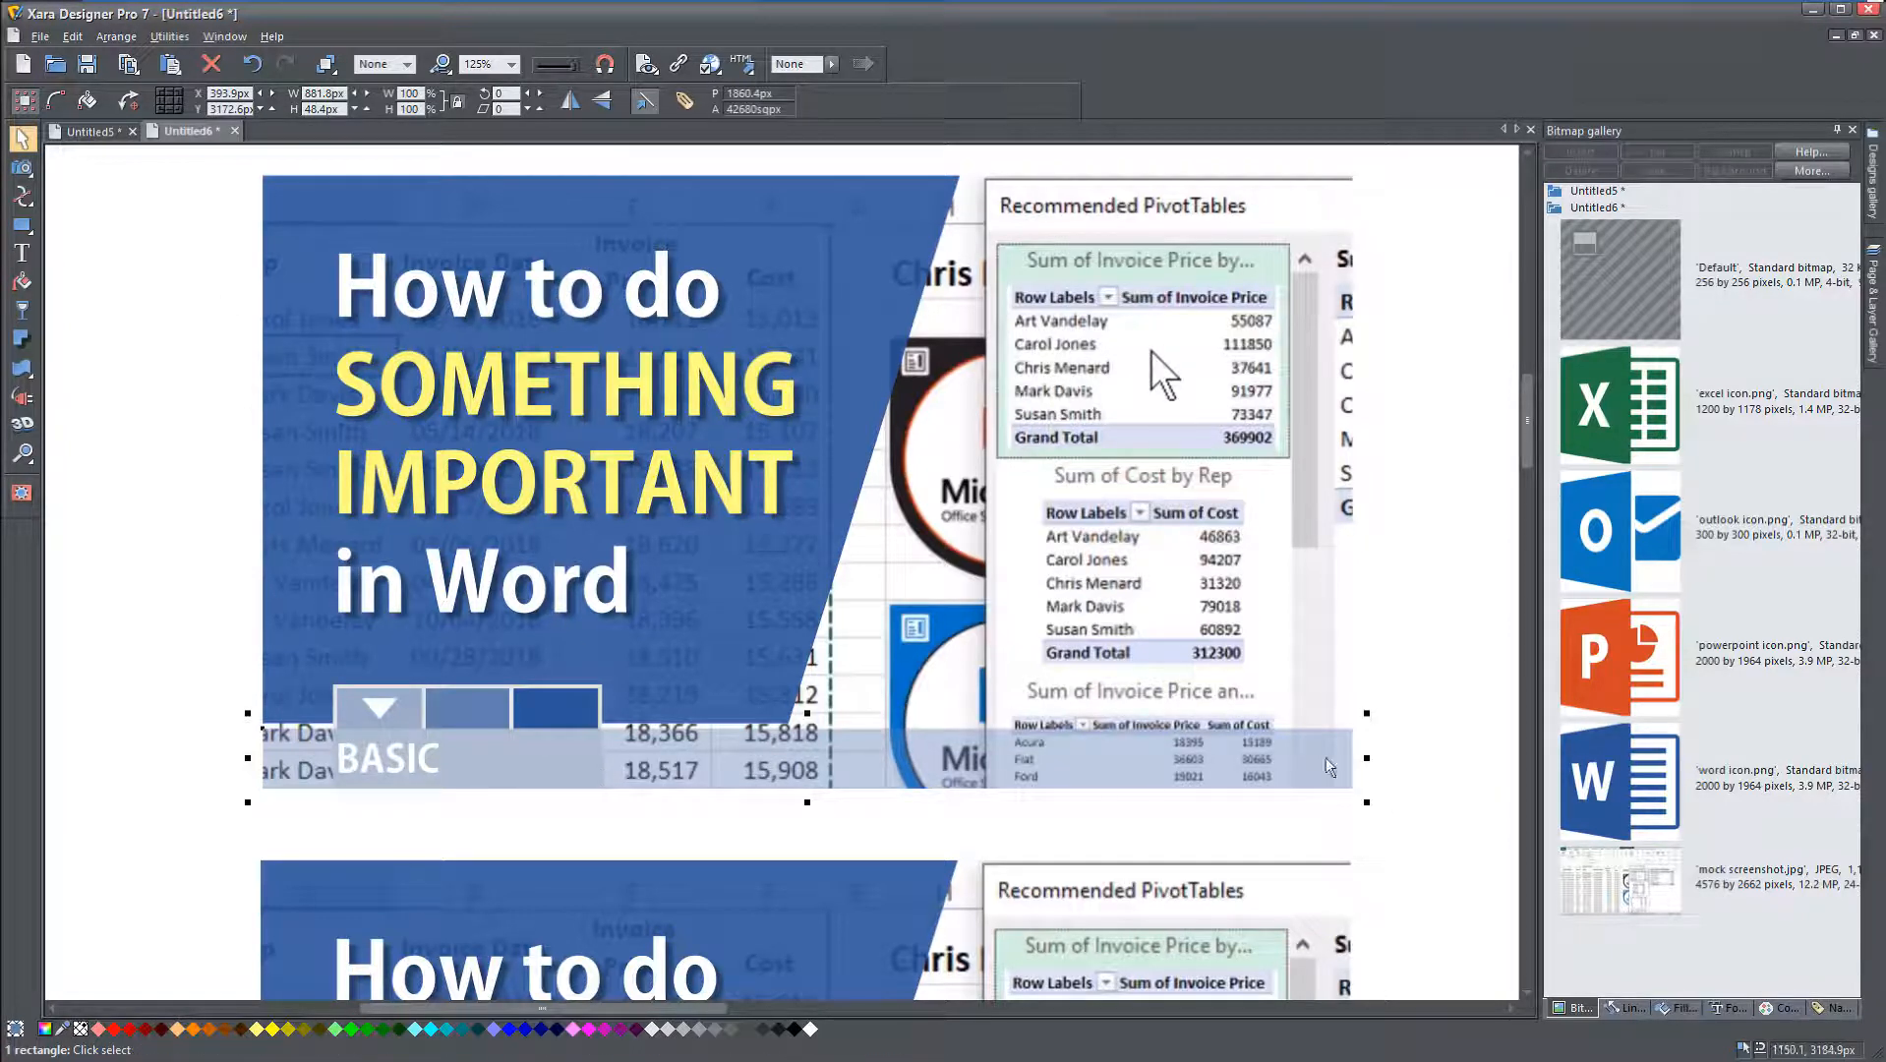
Step: Remove the transparency from the BASIC strip
left_click(1013, 559)
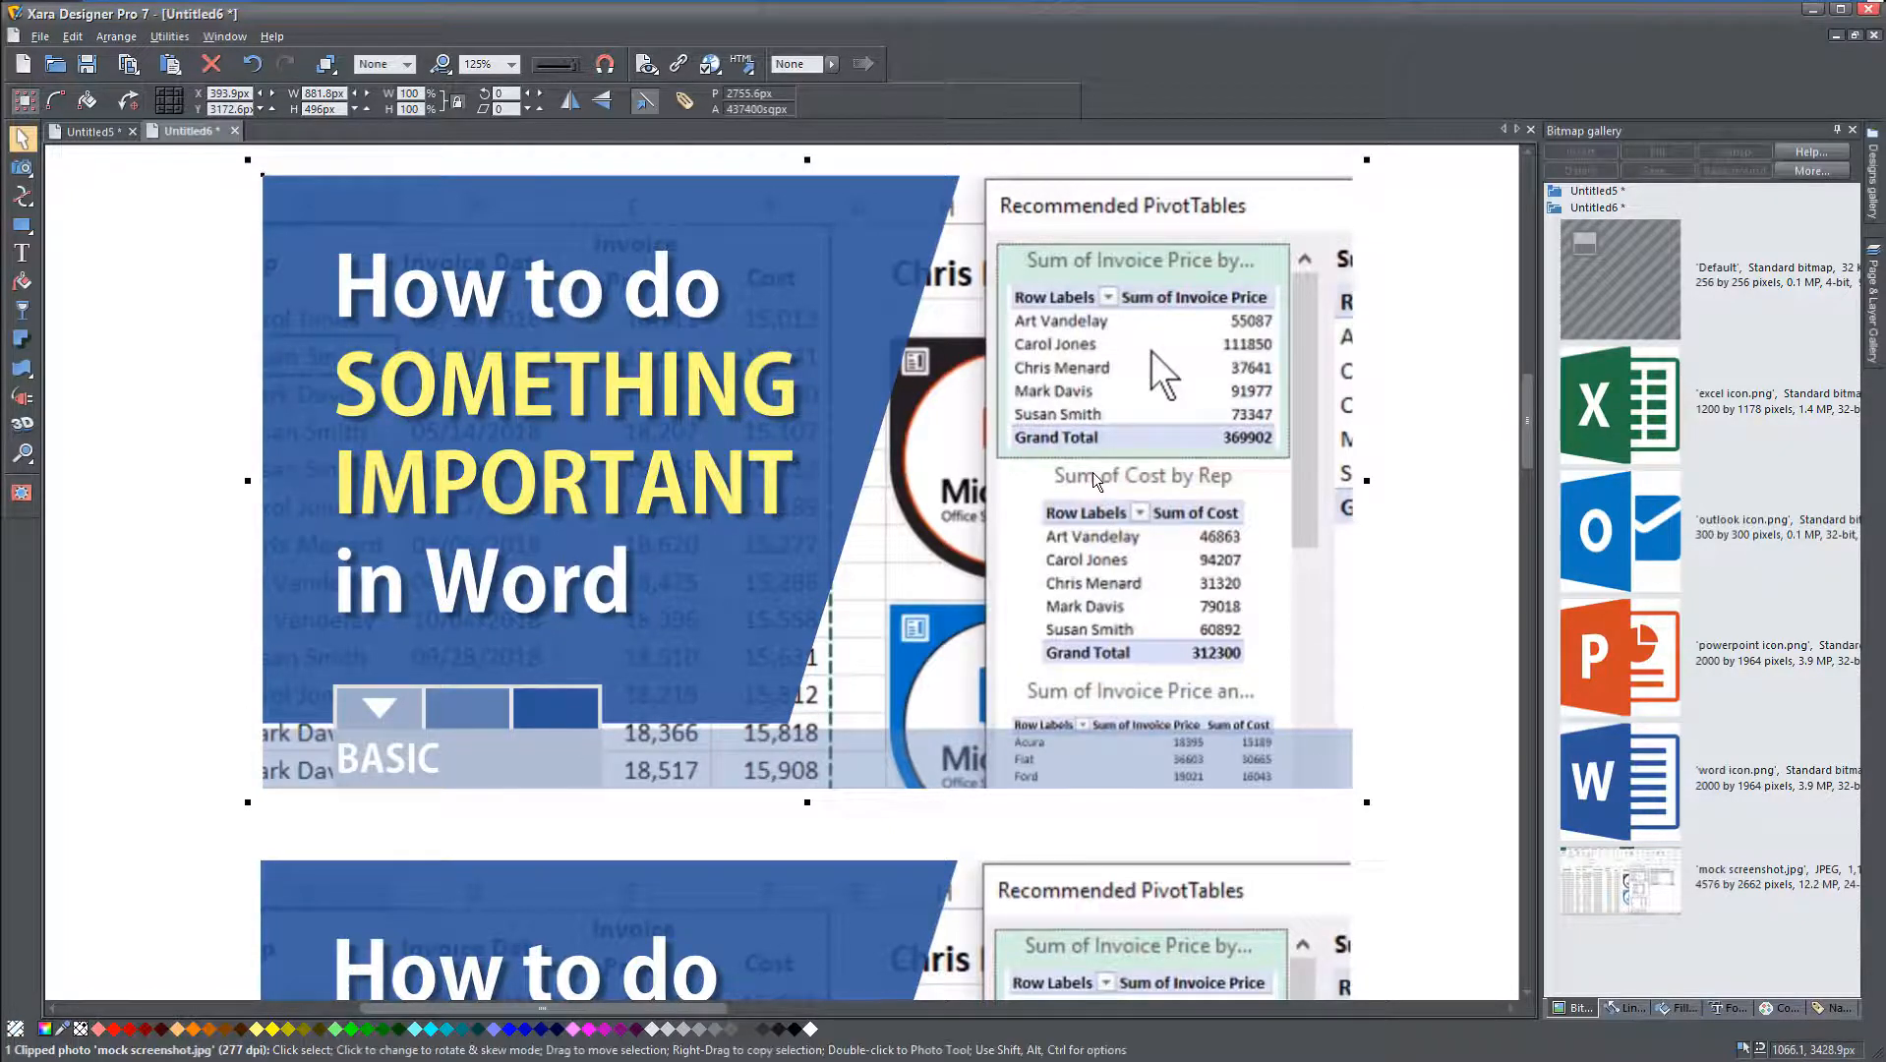
left_click(22, 311)
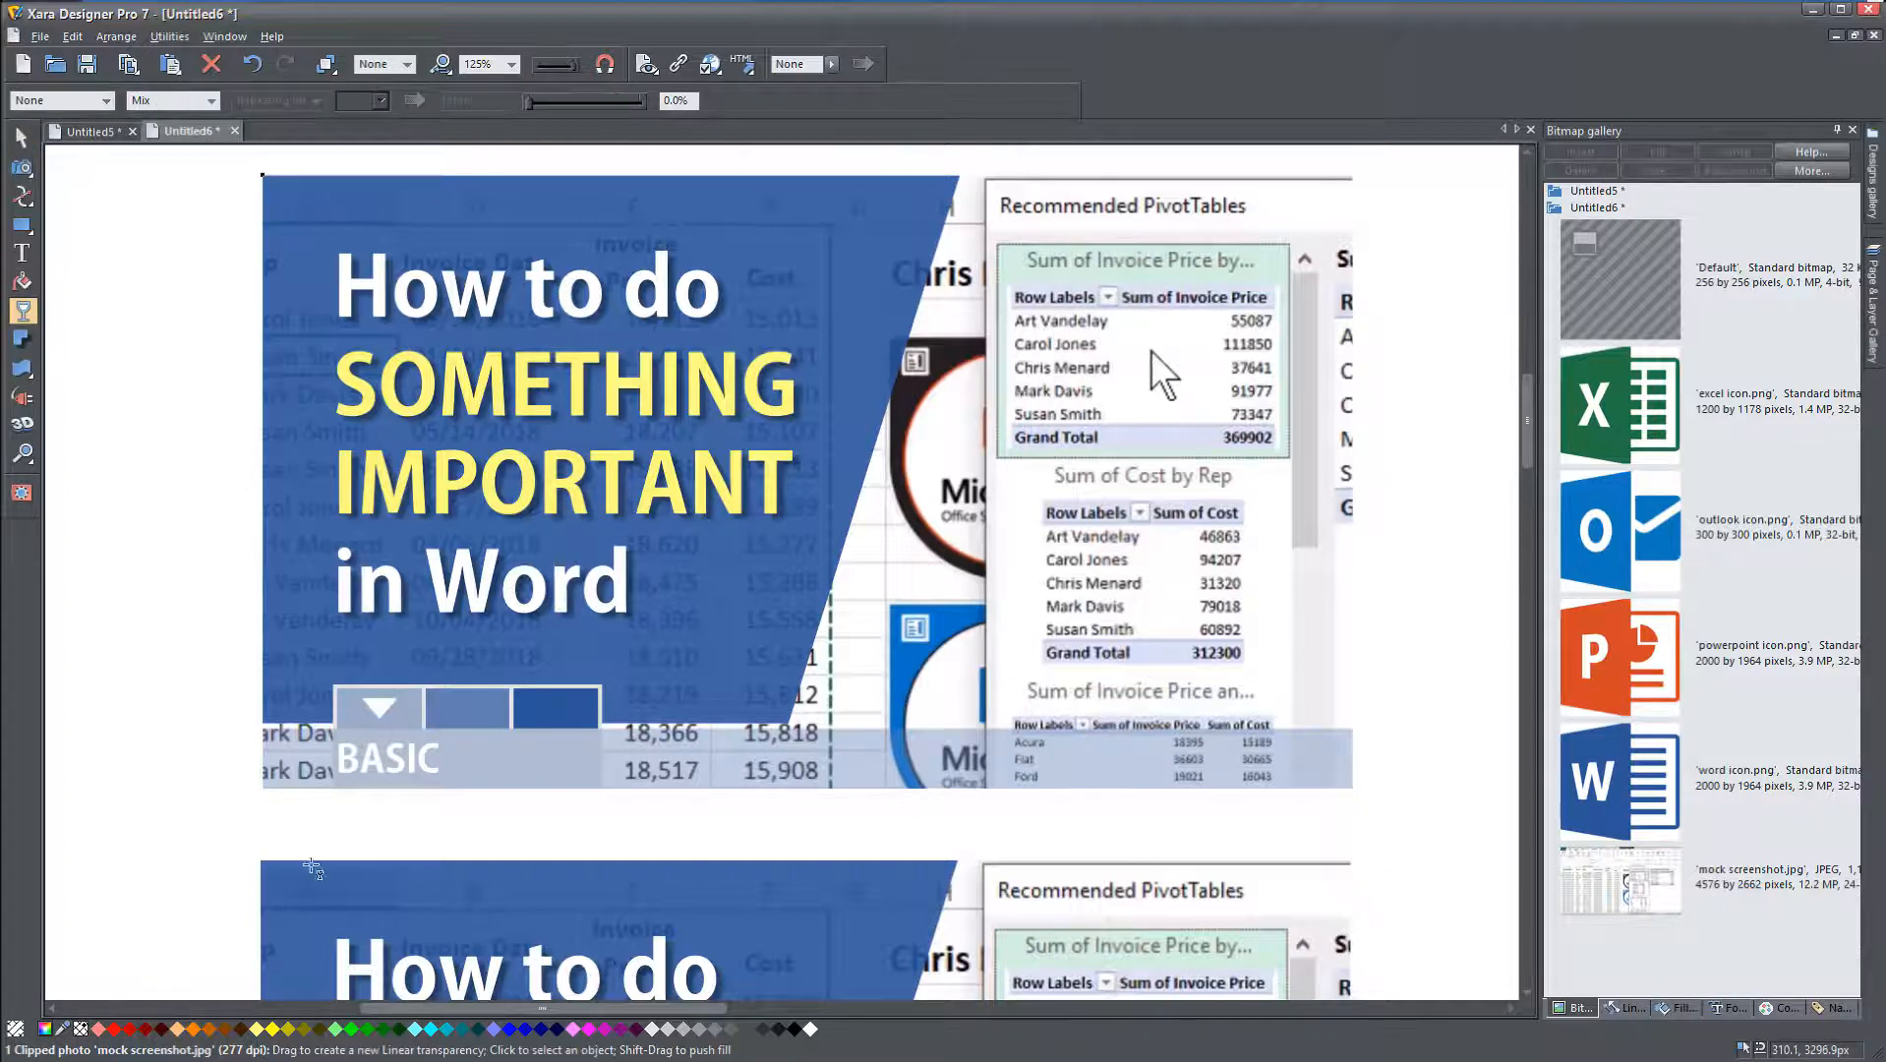
left_click(501, 779)
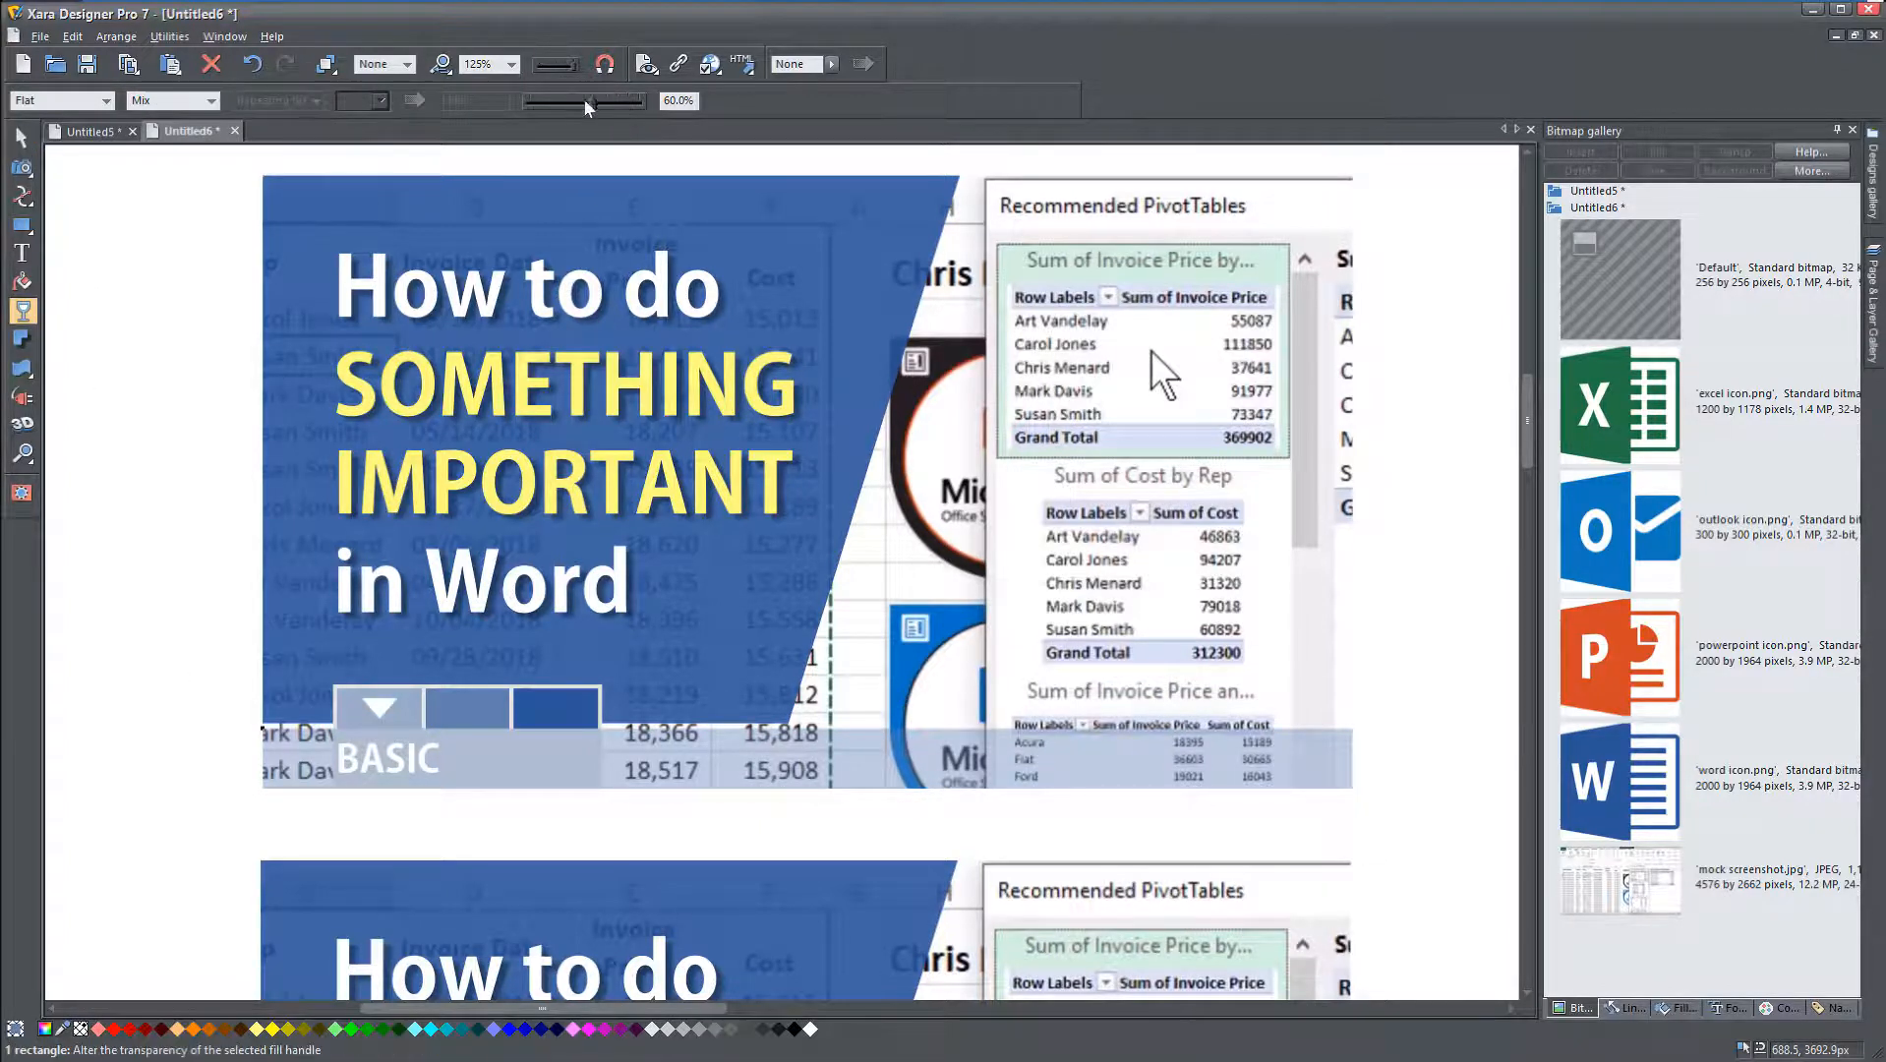
left_click_drag(593, 103, 479, 108)
Step: Recolour the BASIC strip with the light blue sampled from the first skill-level box
left_click(22, 137)
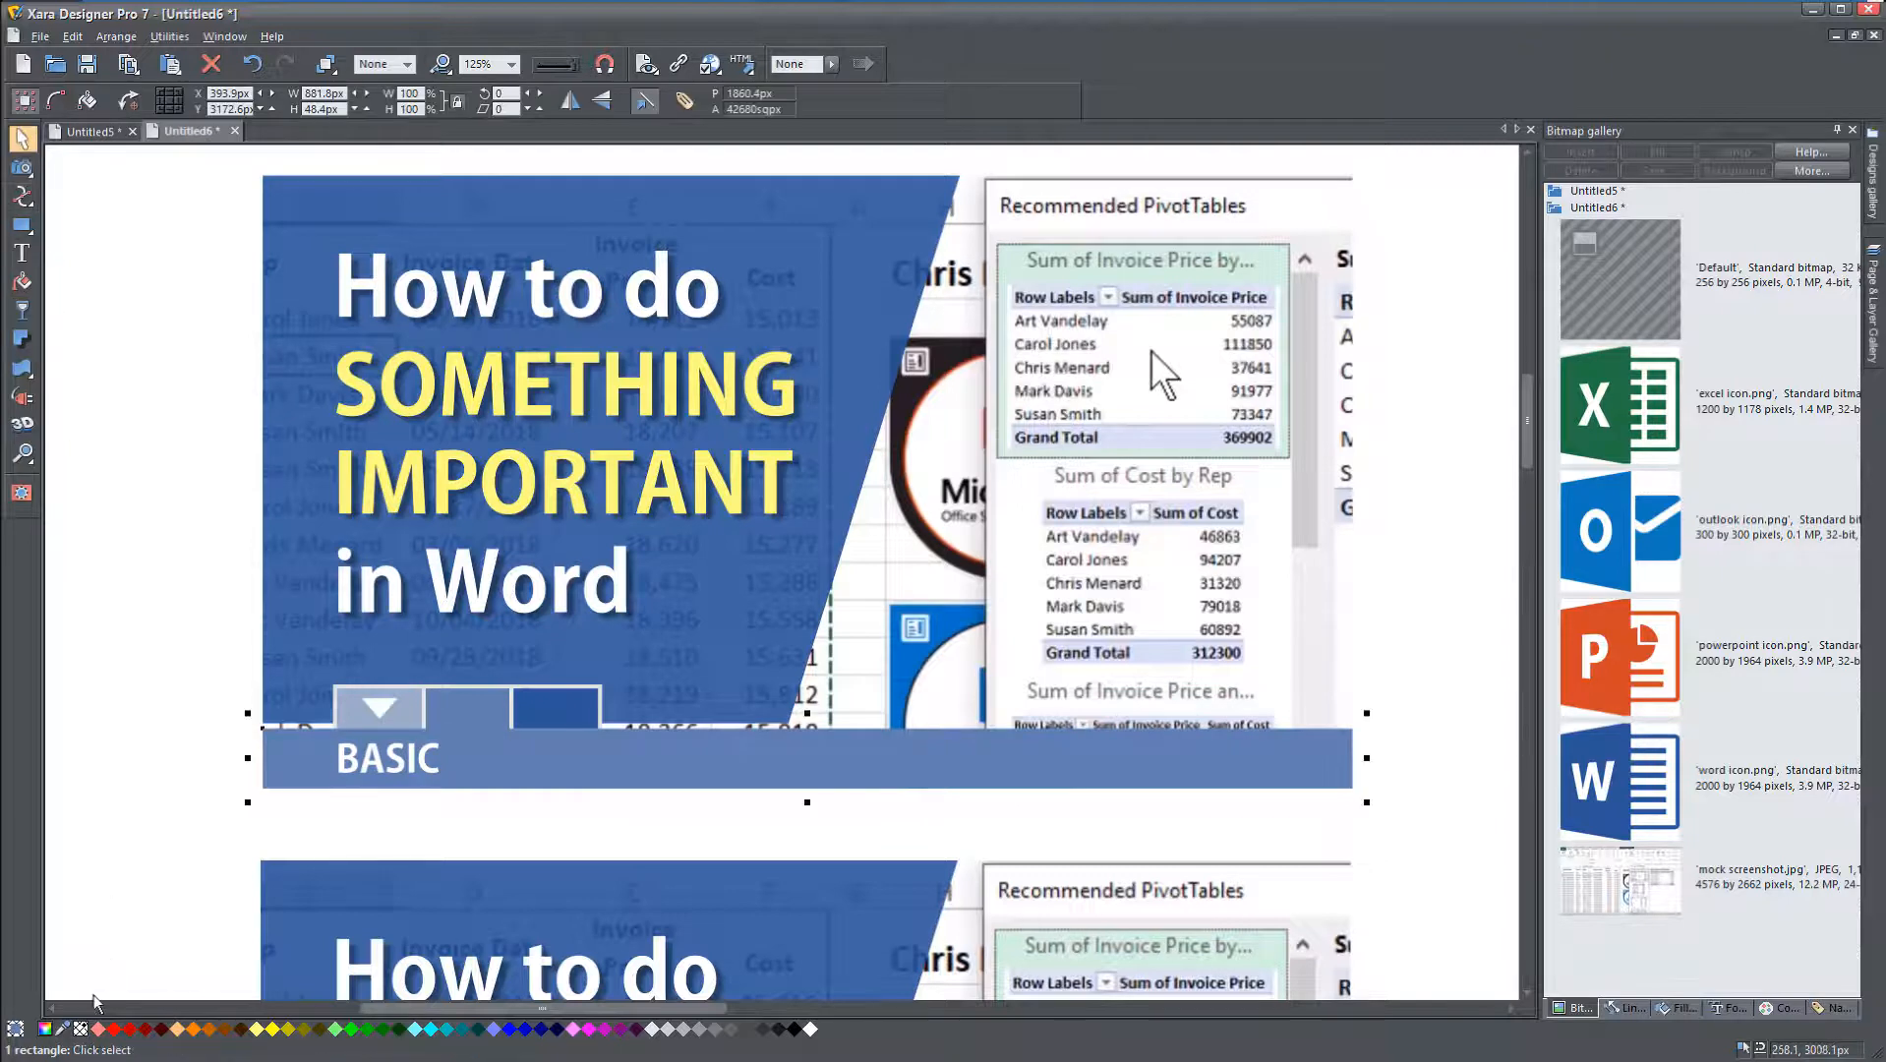
left_click_drag(63, 1028, 418, 705)
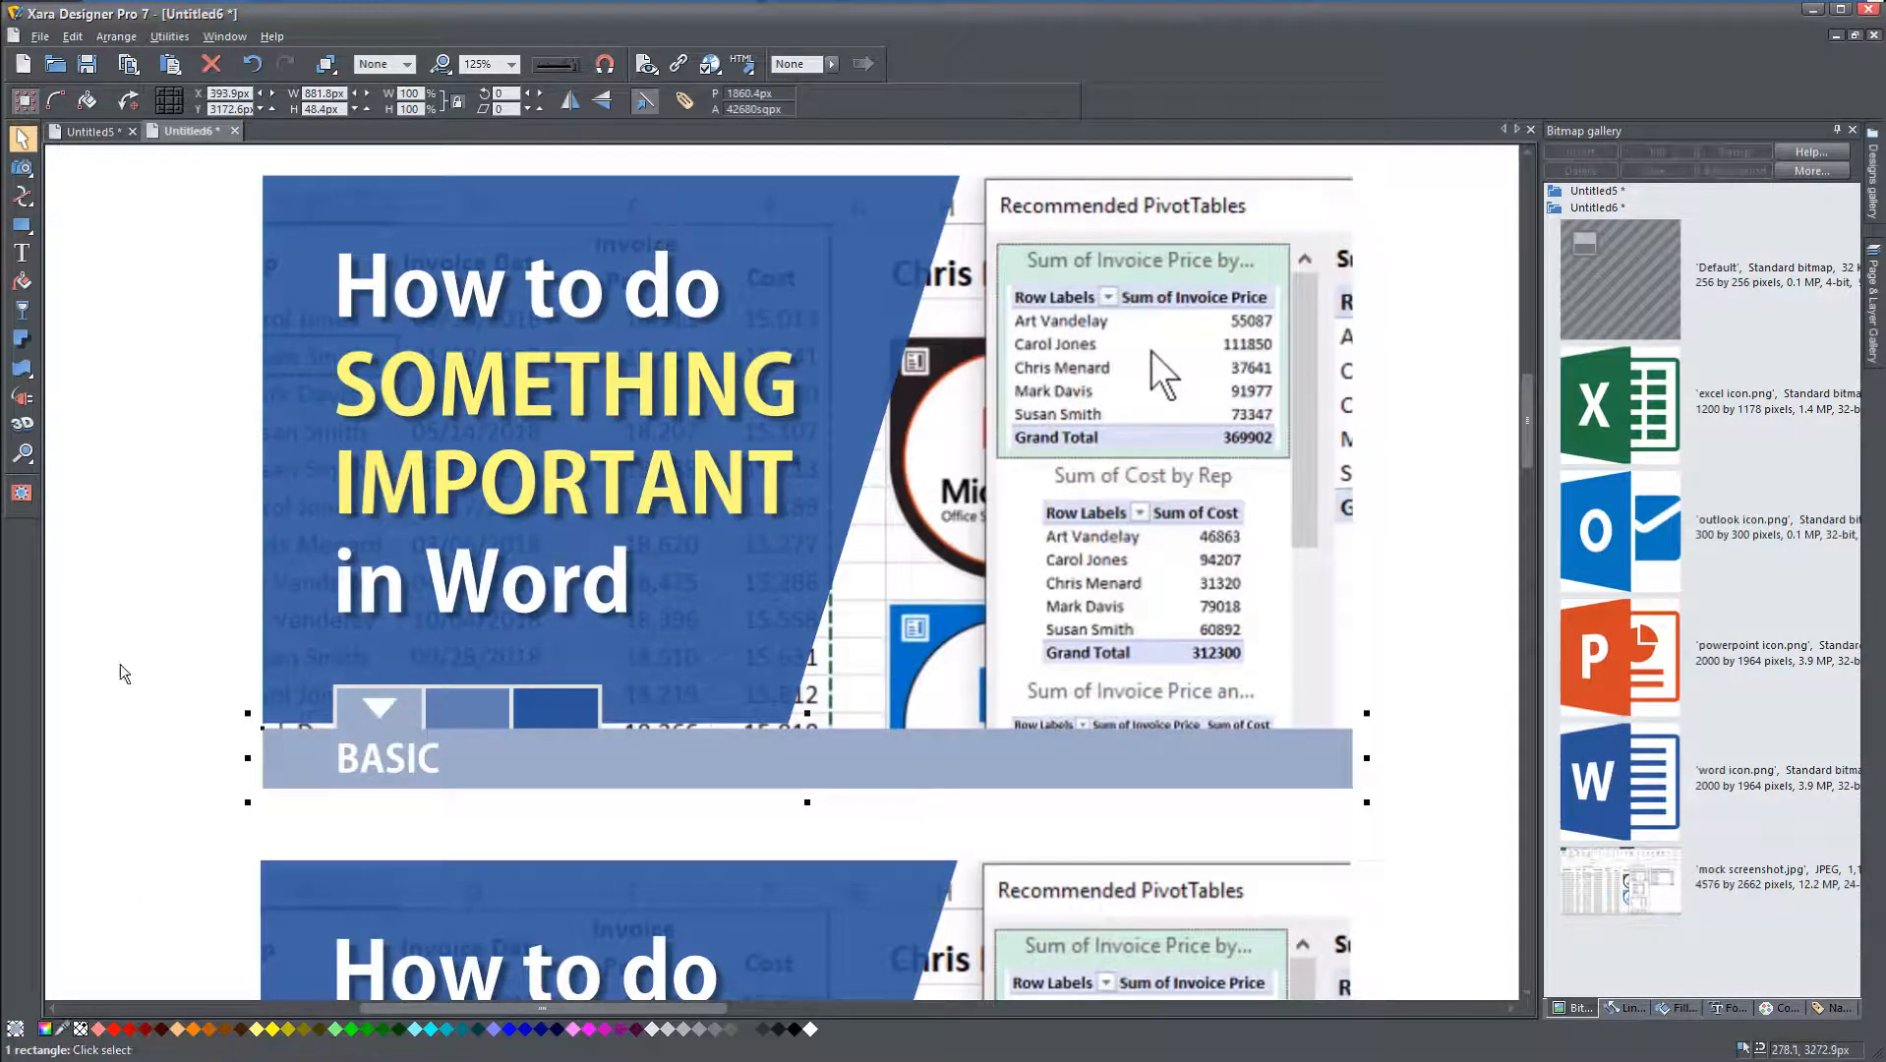
left_click(190, 737)
Step: Shorten the first skill-level box from its lower edge to about 32.4 px high so it meets the BASIC strip cleanly
scroll(190, 738, "up", 4)
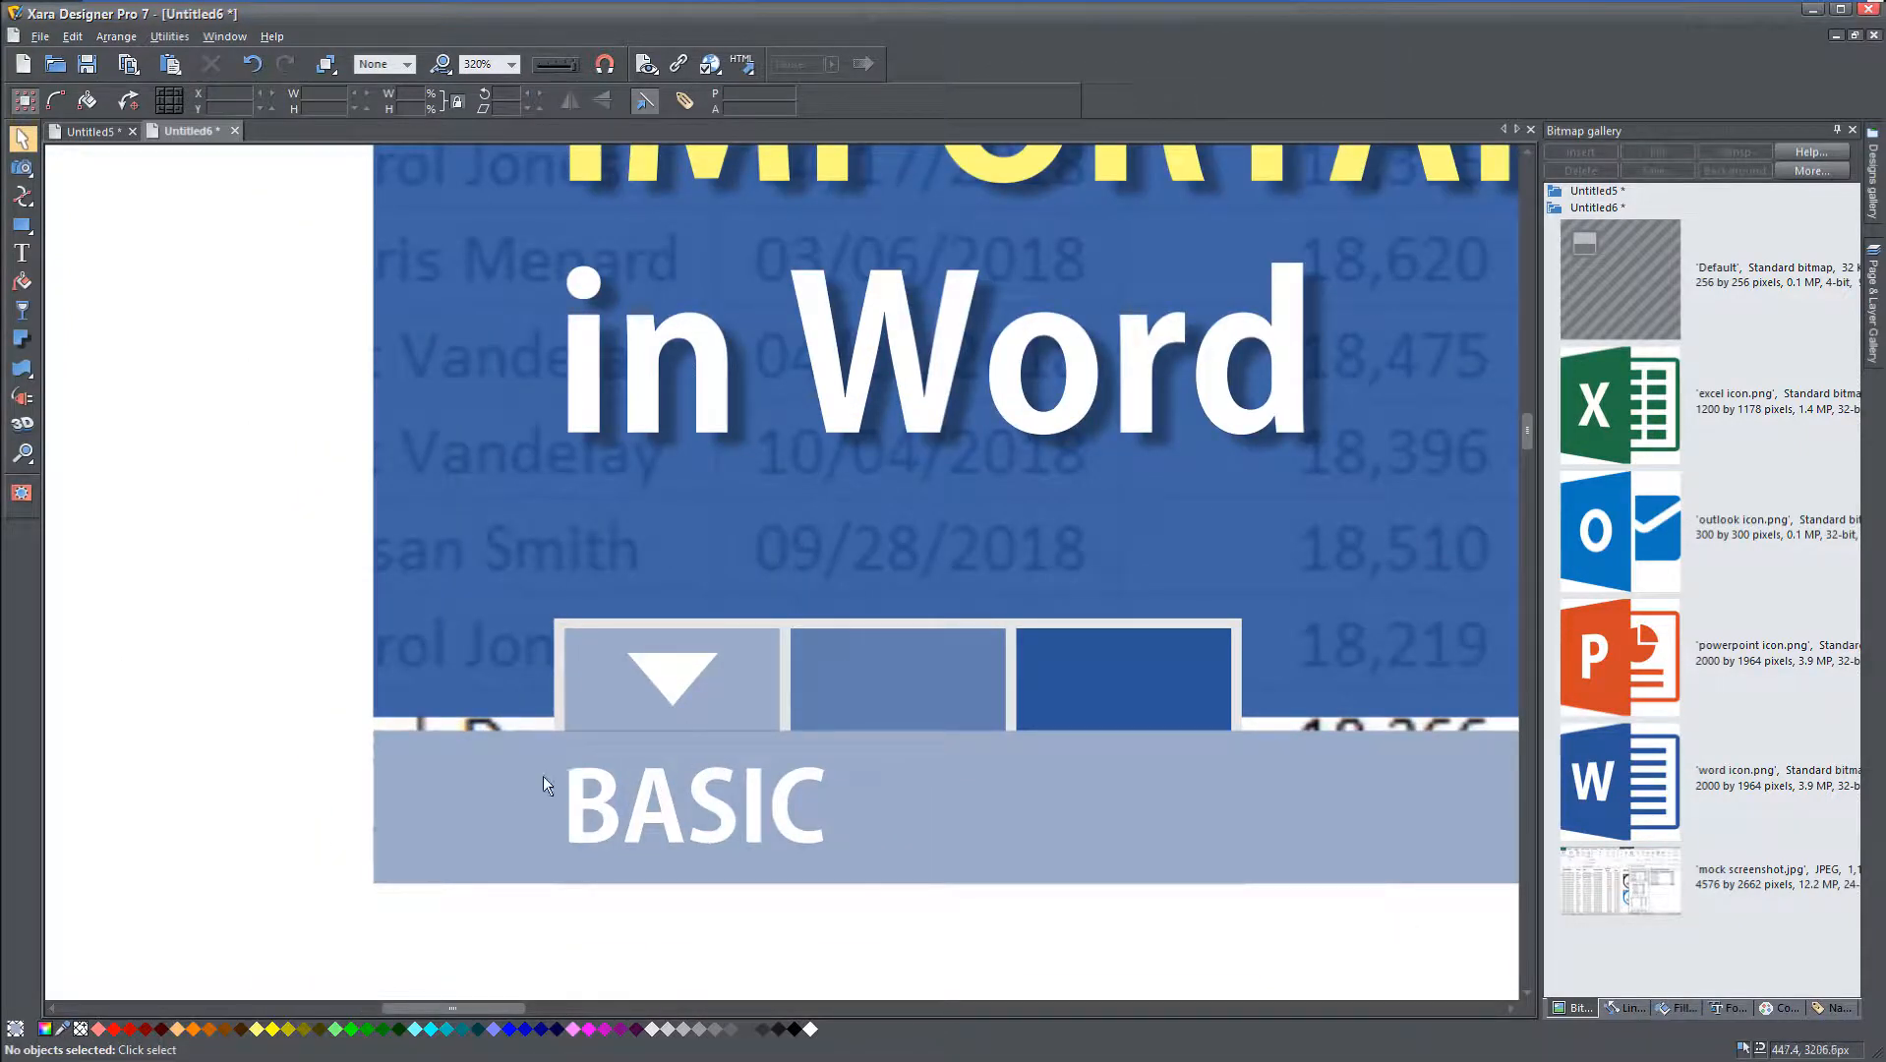
left_click_drag(536, 740, 315, 581)
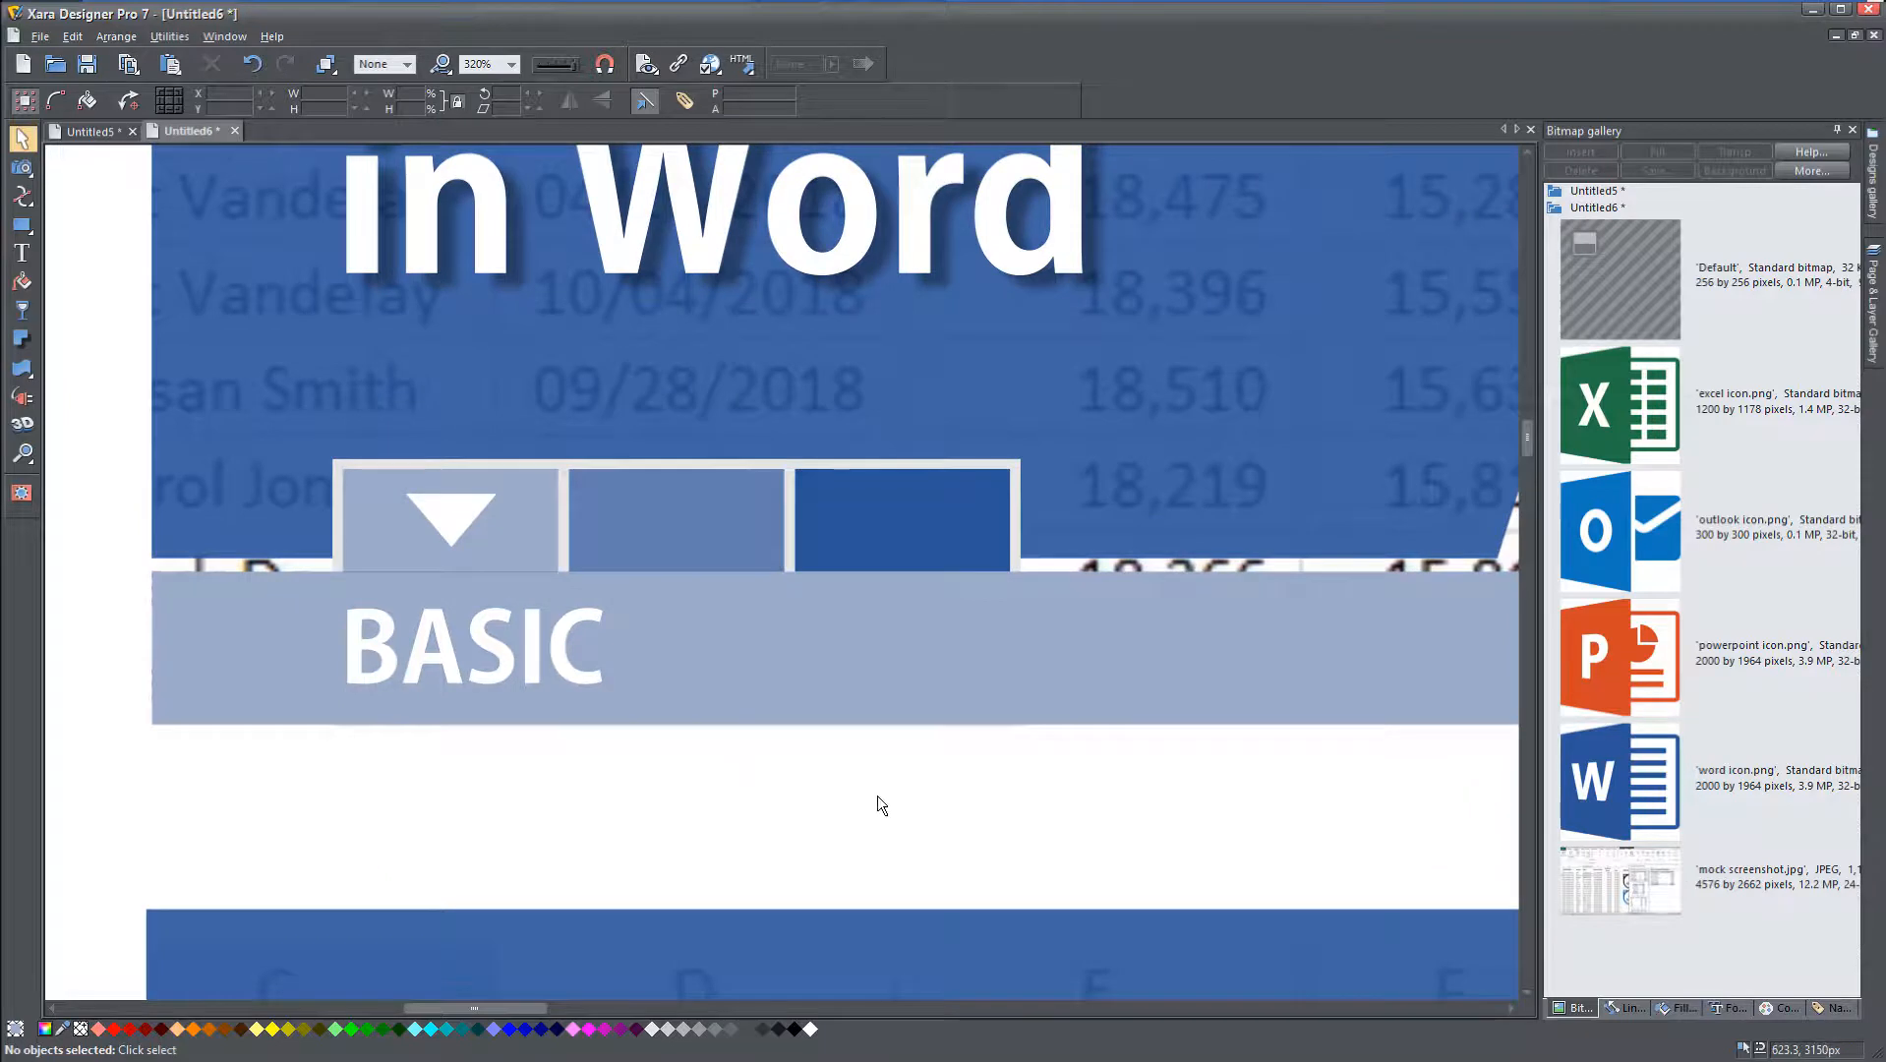
left_click(495, 529)
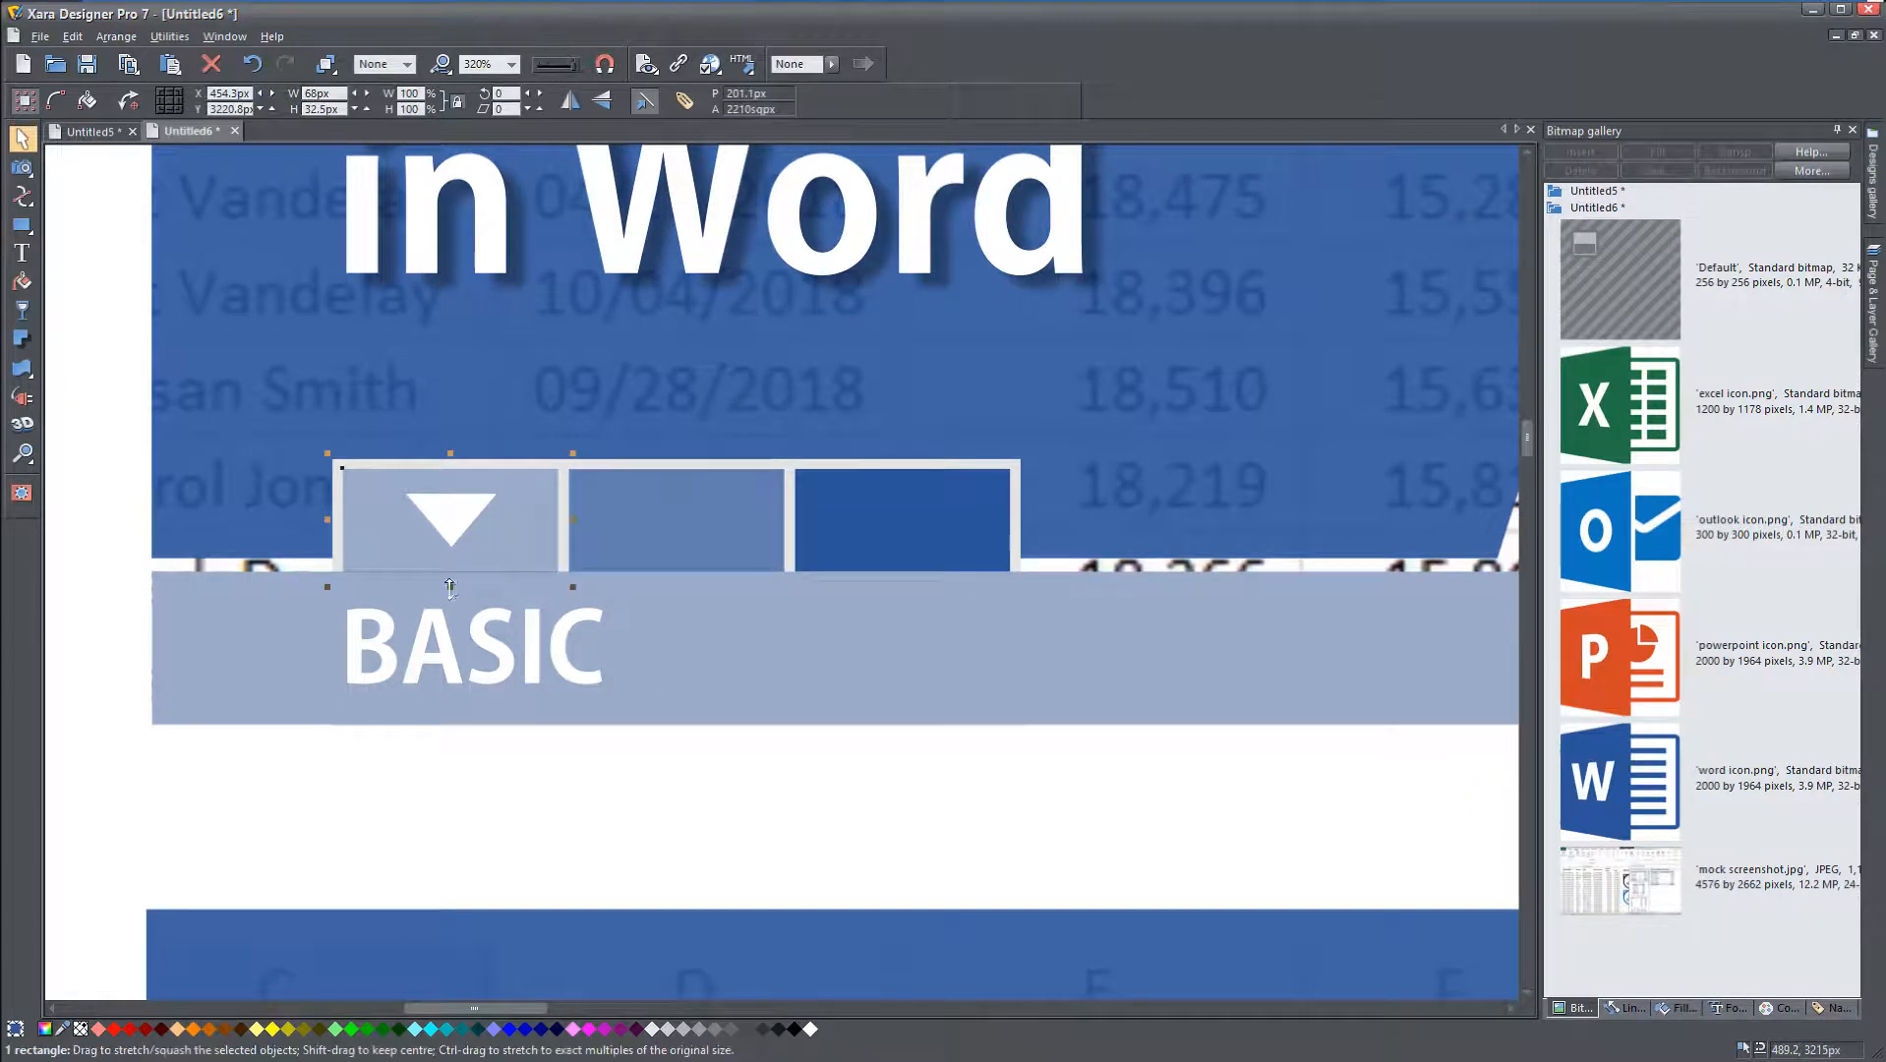
scroll(452, 590, "up", 5)
left_click_drag(529, 572, 528, 560)
scroll(700, 691, "down", 3)
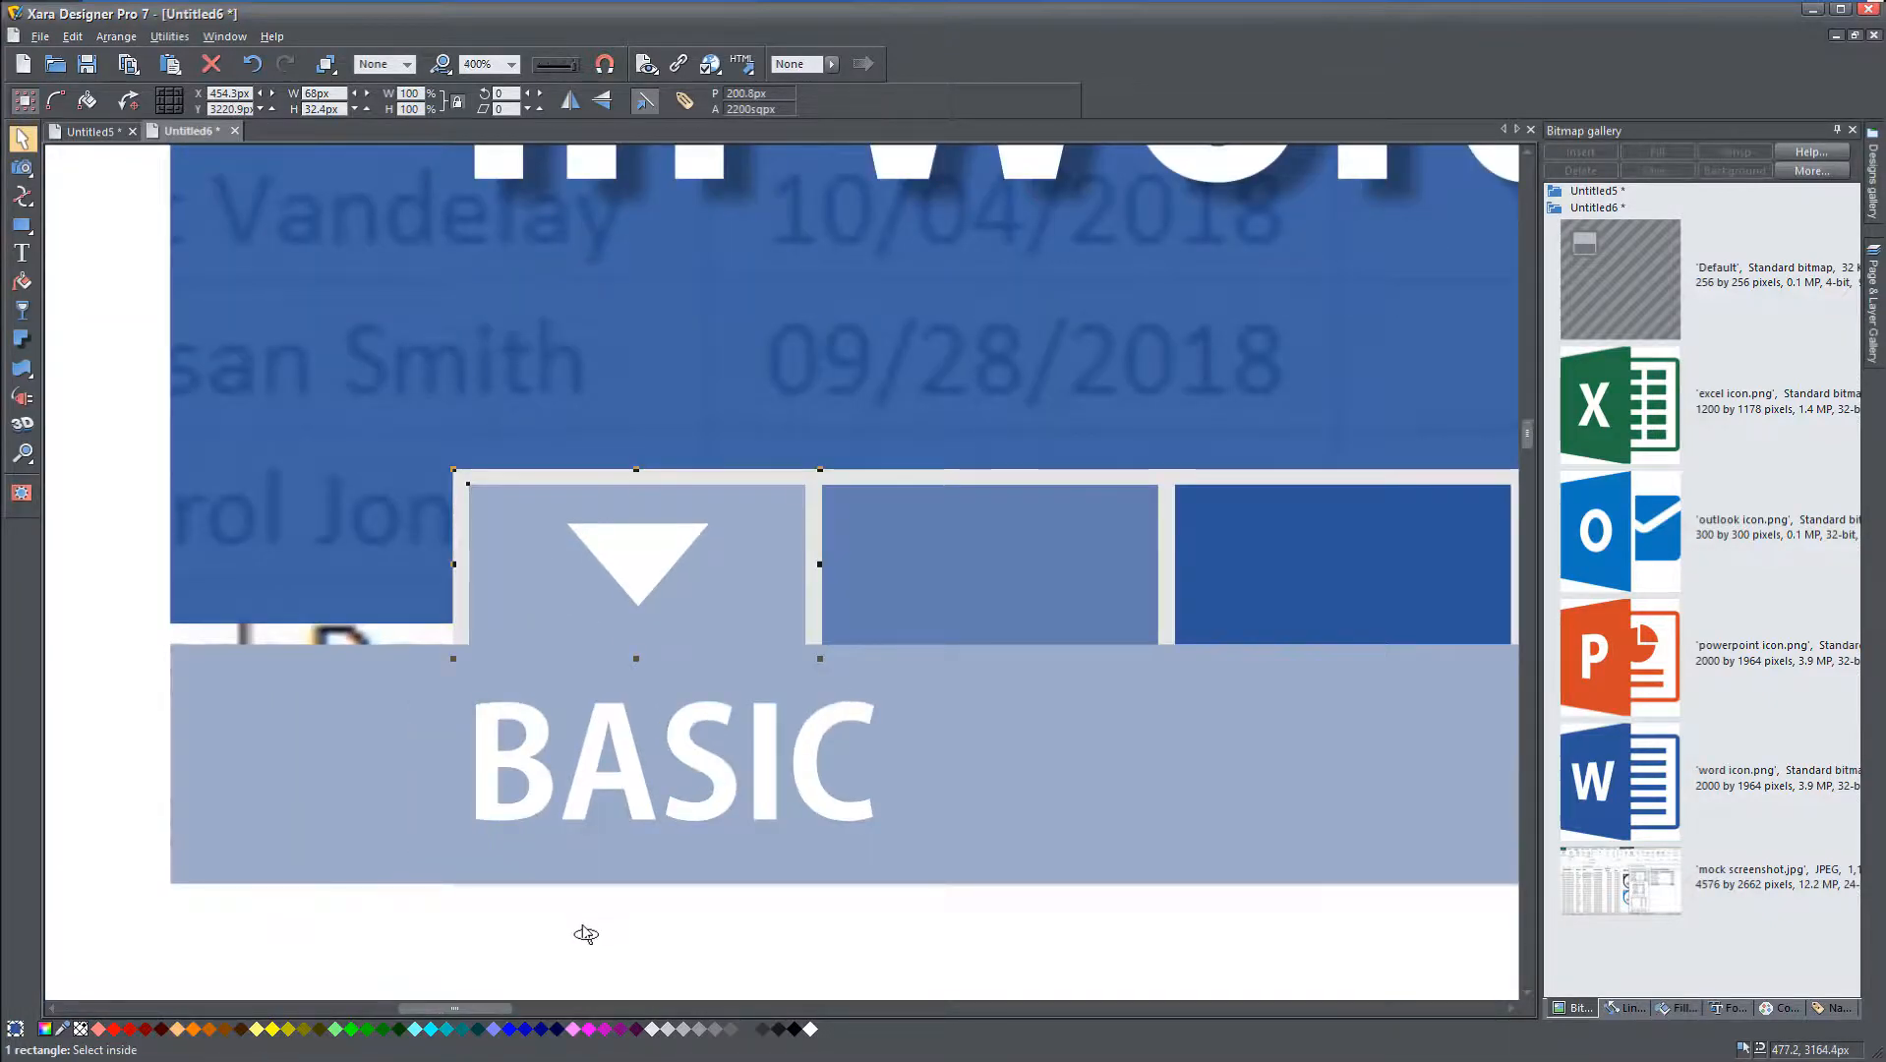
scroll(587, 935, "down", 4)
left_click(660, 950)
Step: Recolour the BASIC thumbnail's slanted panel with the light blue sampled from the first skill-level box
left_click_drag(757, 978, 515, 704)
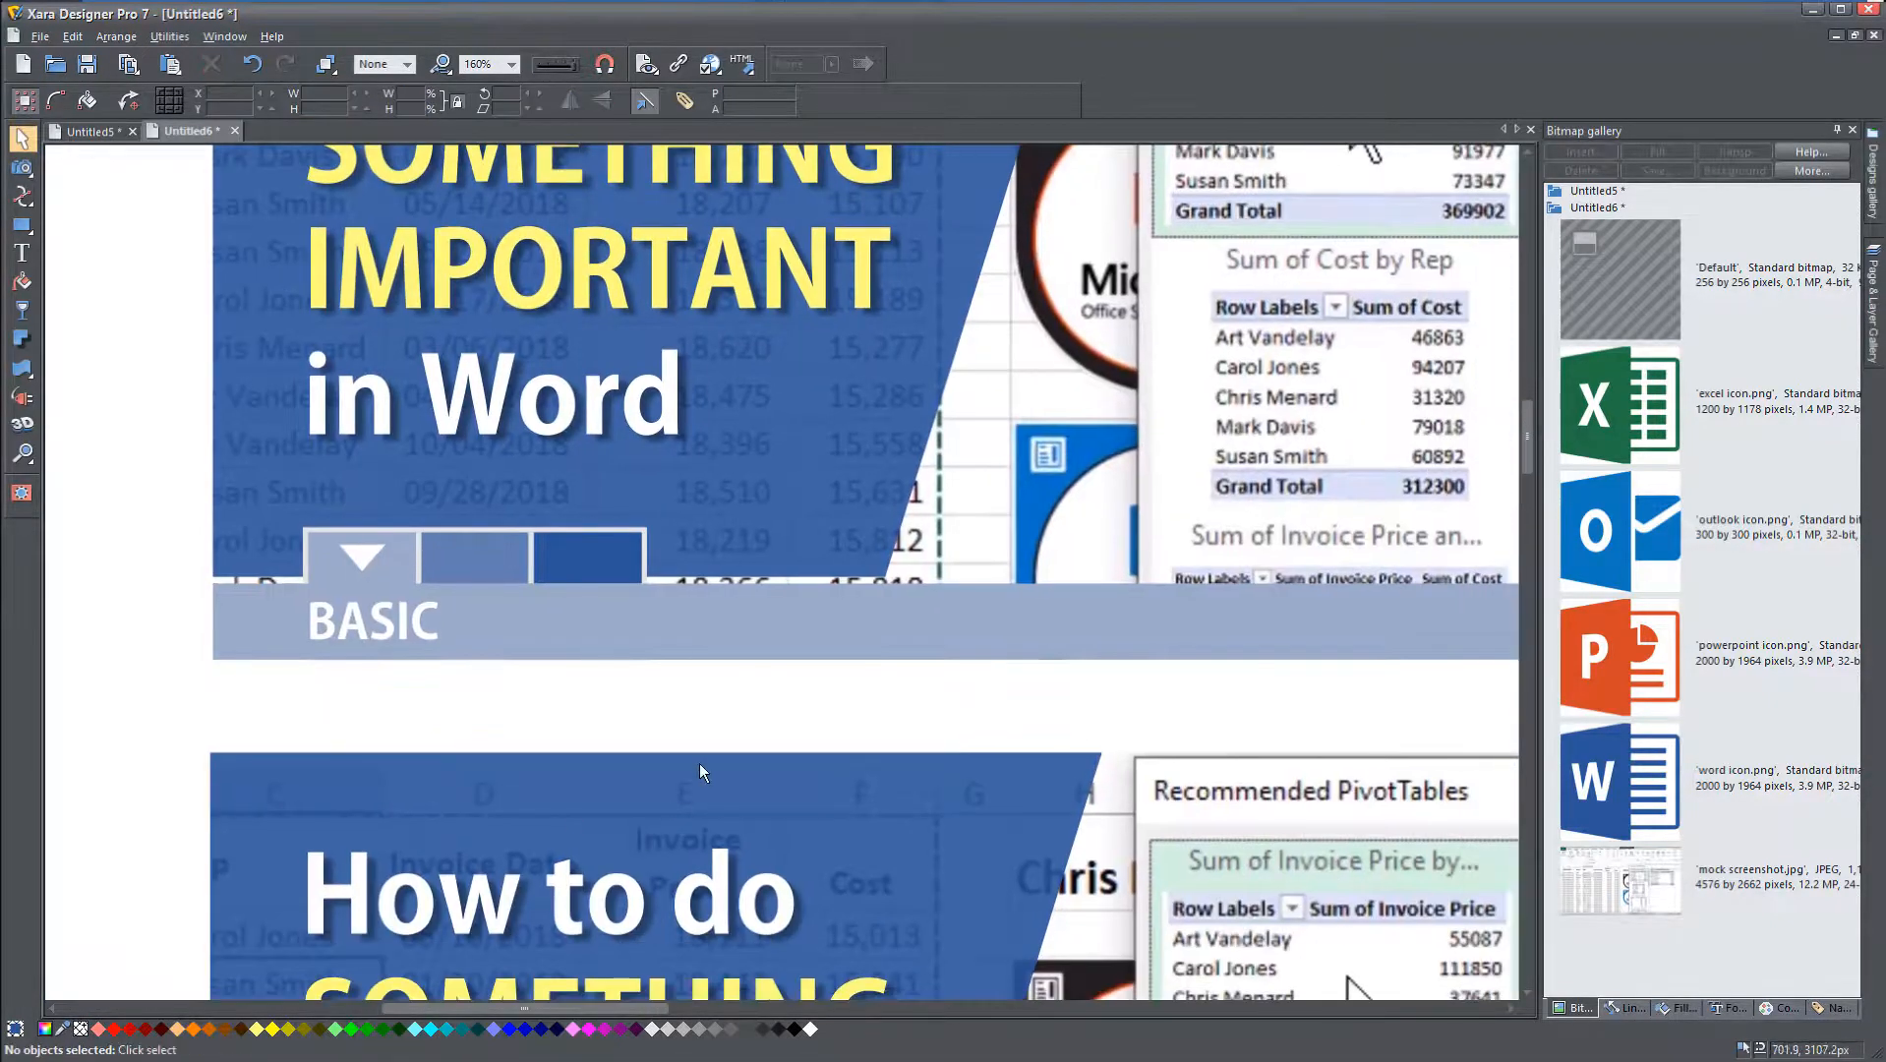
scroll(790, 651, "down", 1)
left_click_drag(843, 713, 748, 722)
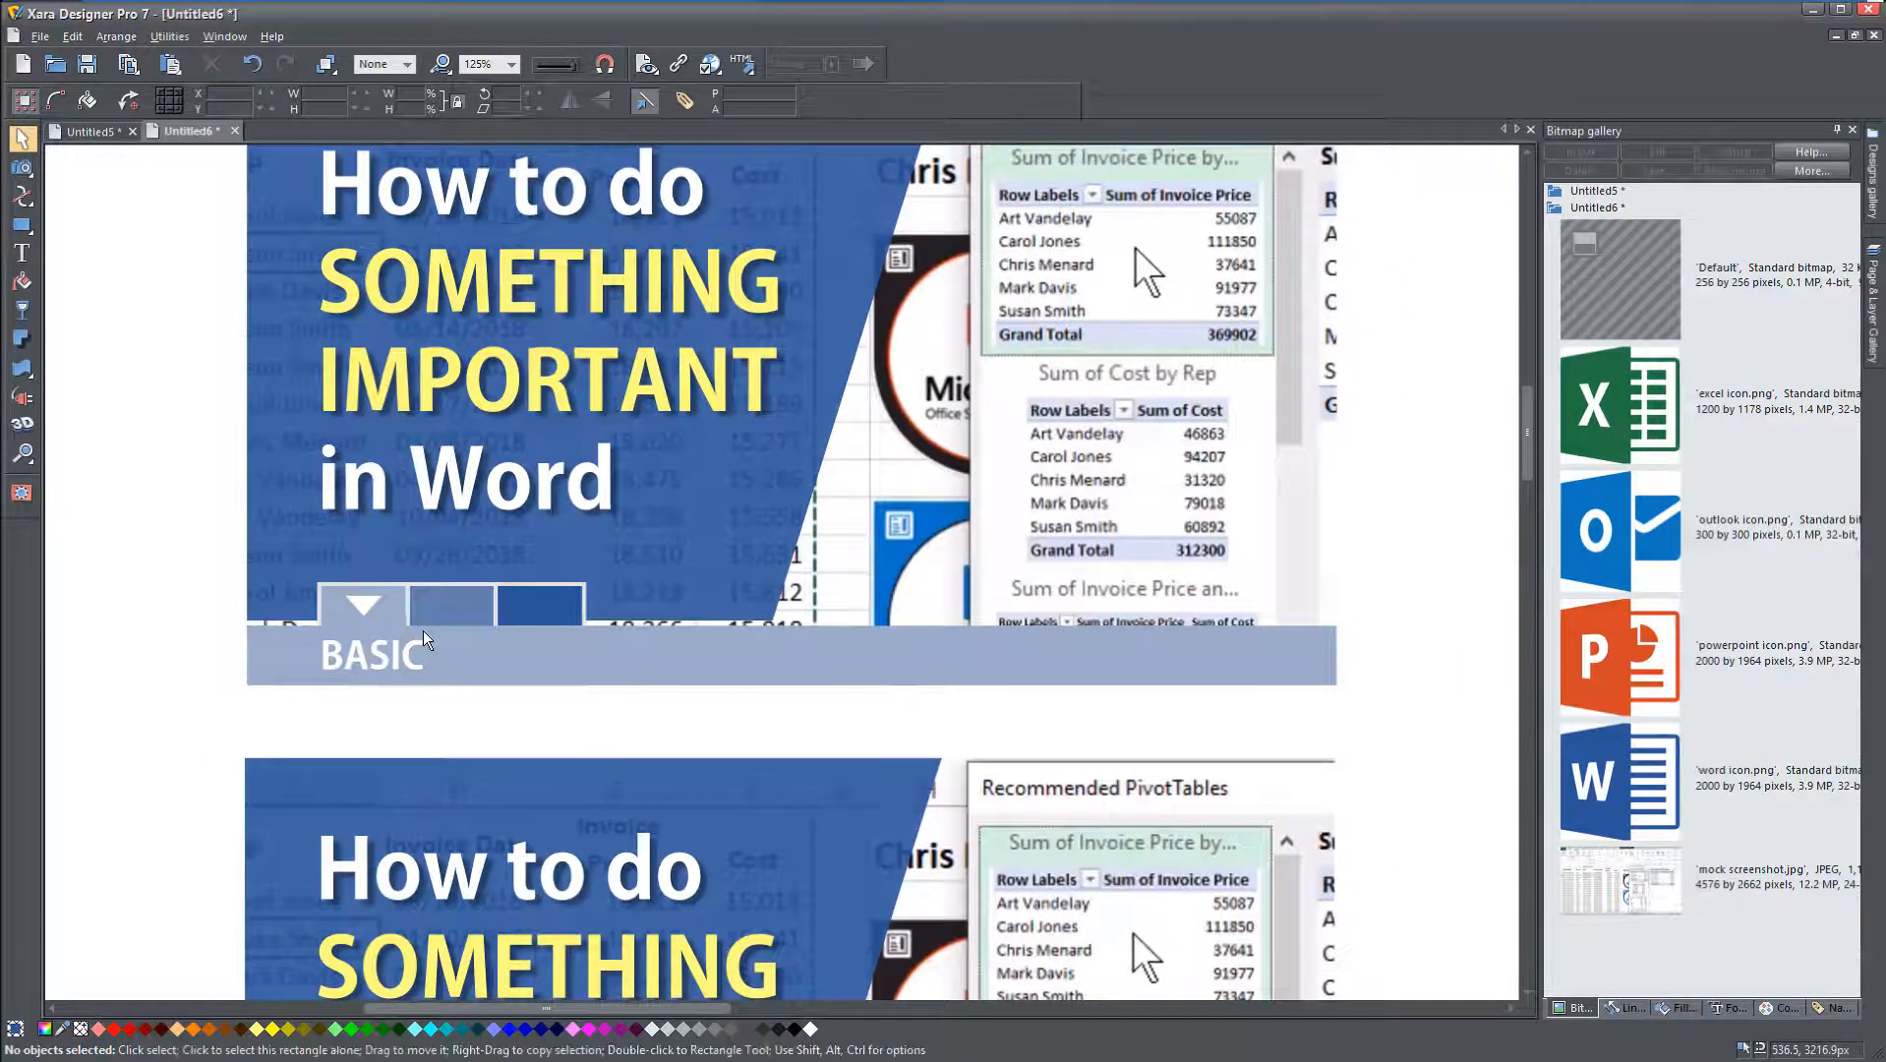
scroll(687, 681, "up", 3)
left_click(760, 306)
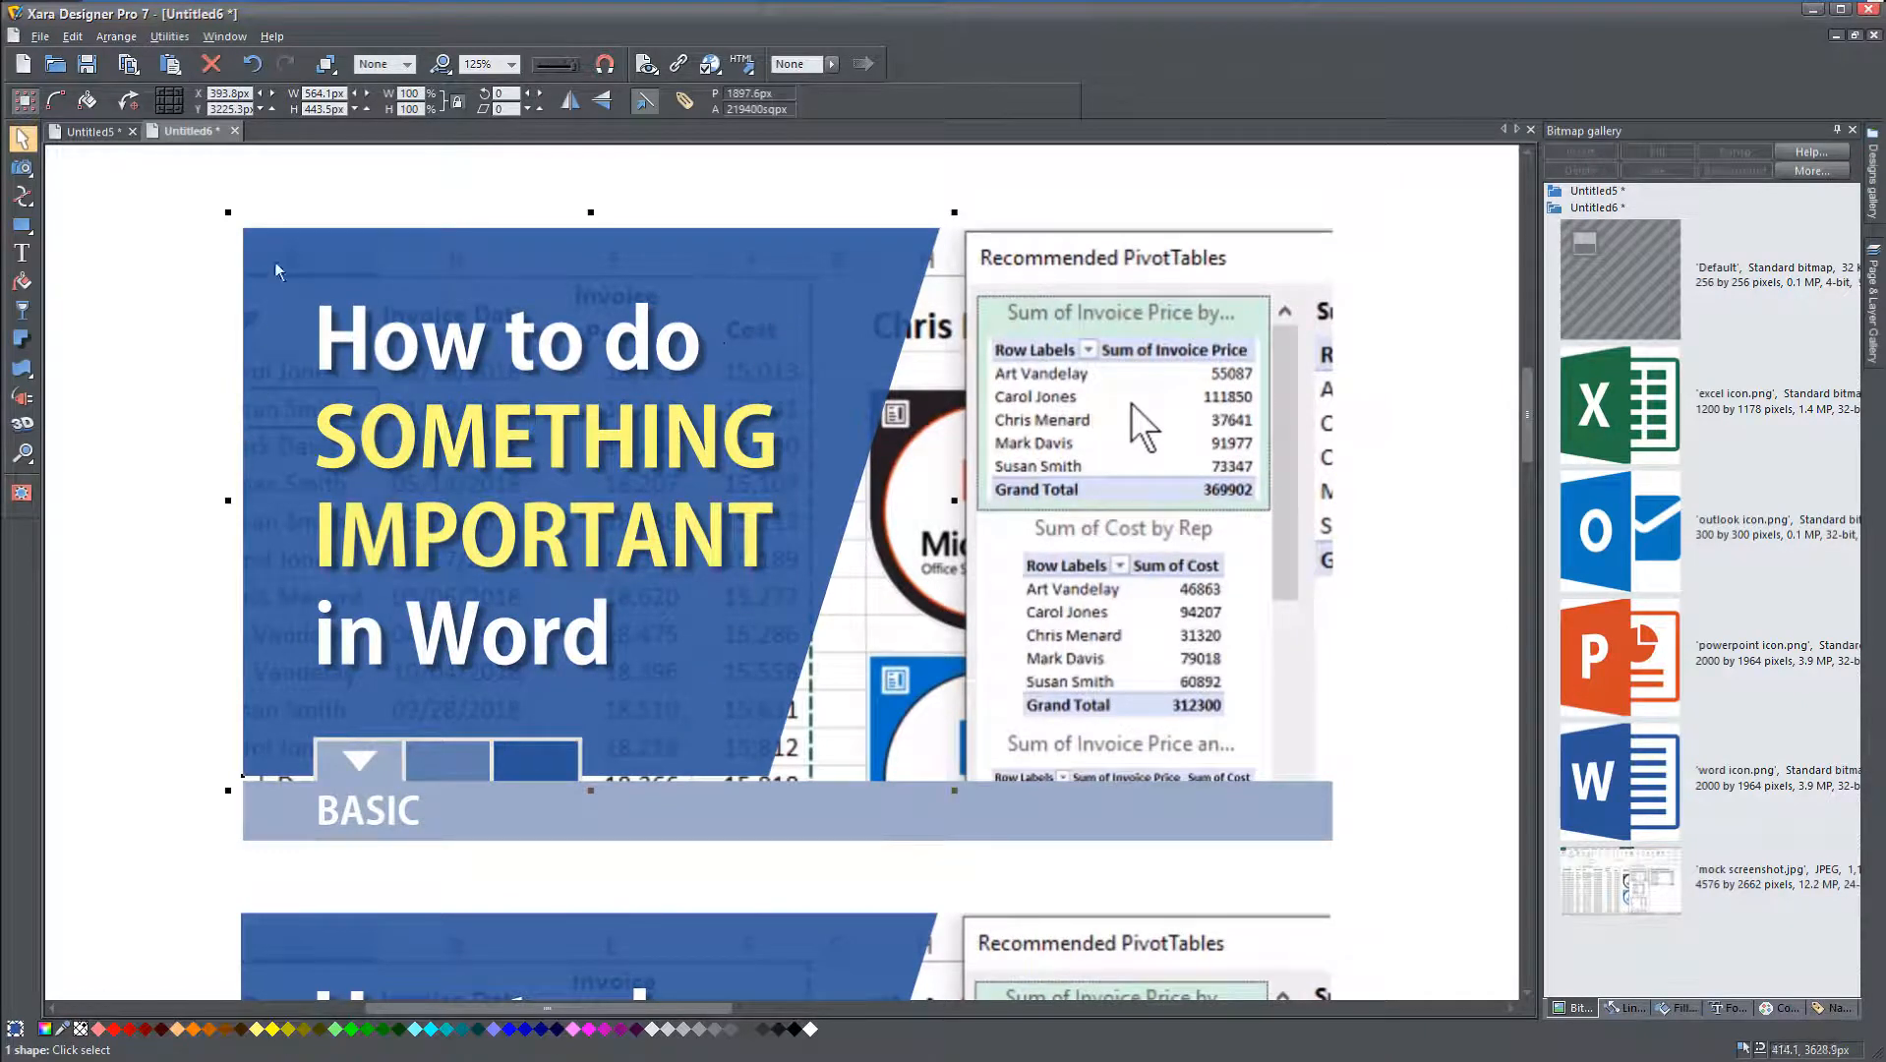
left_click_drag(57, 1025, 341, 774)
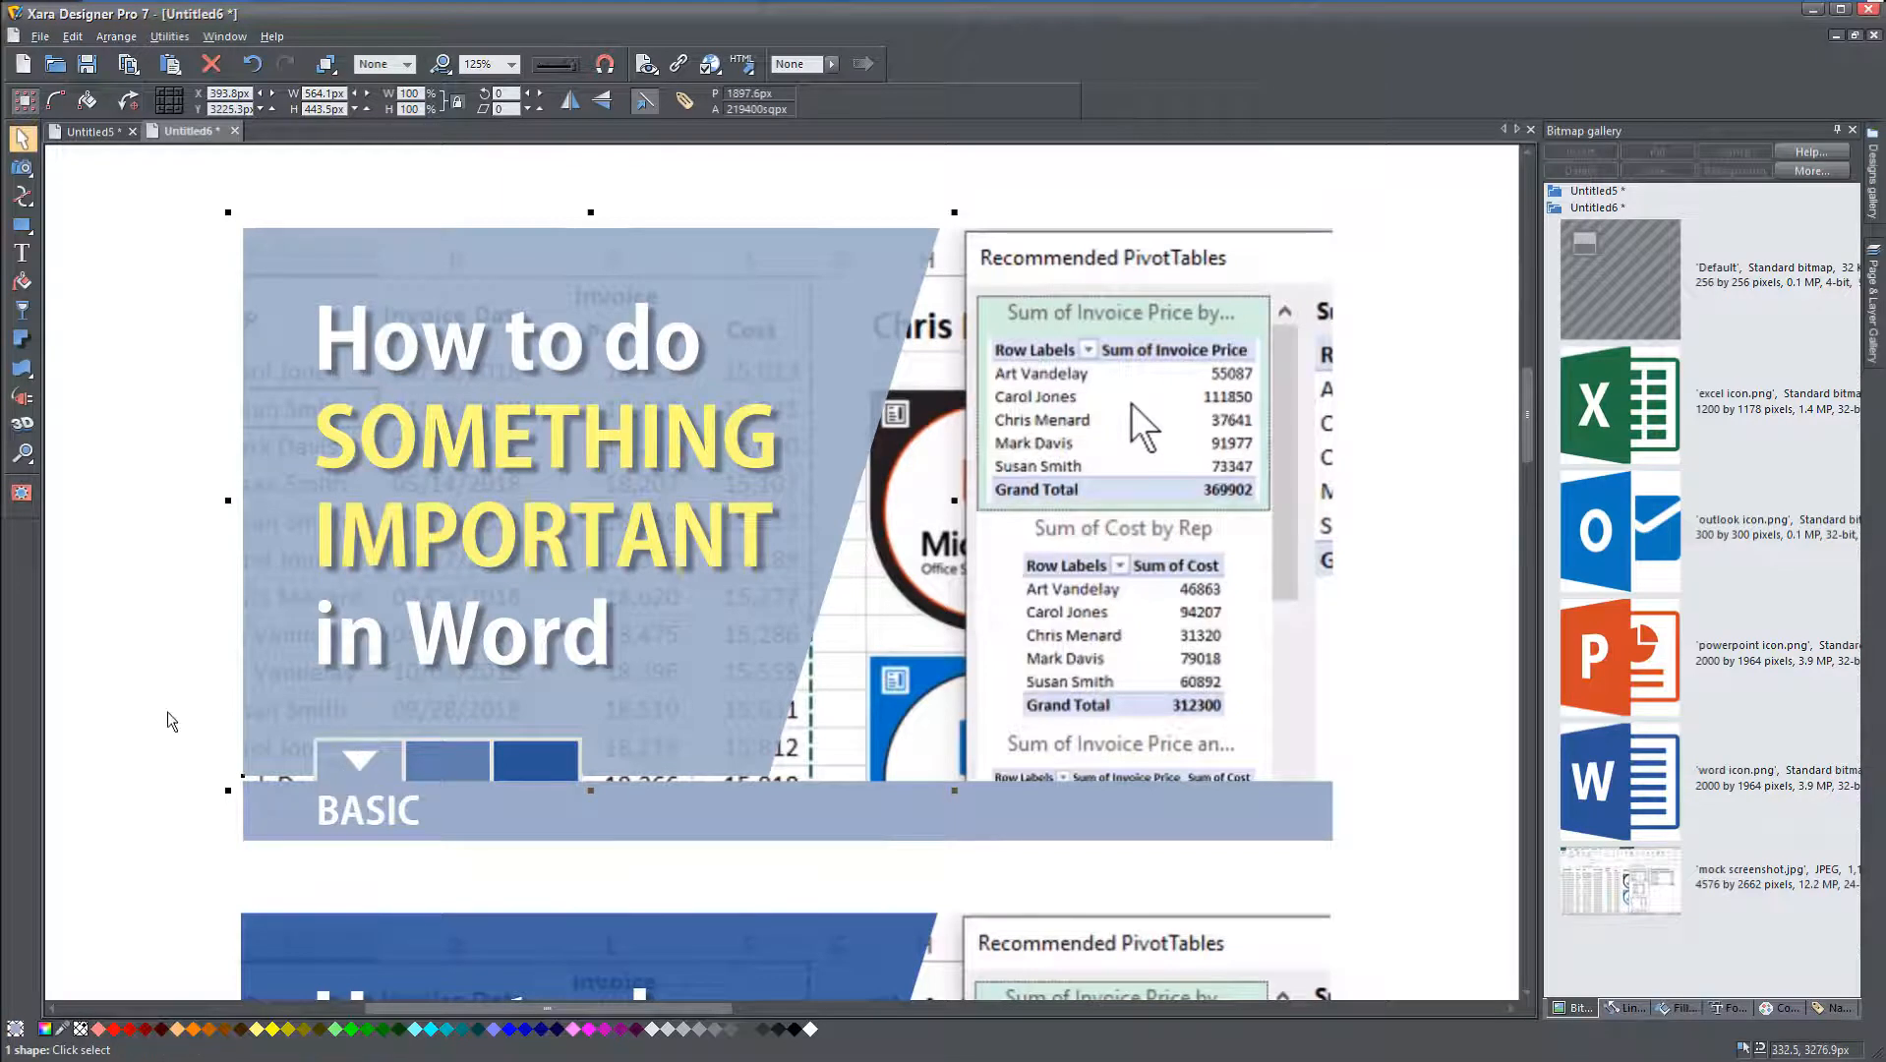
left_click(168, 713)
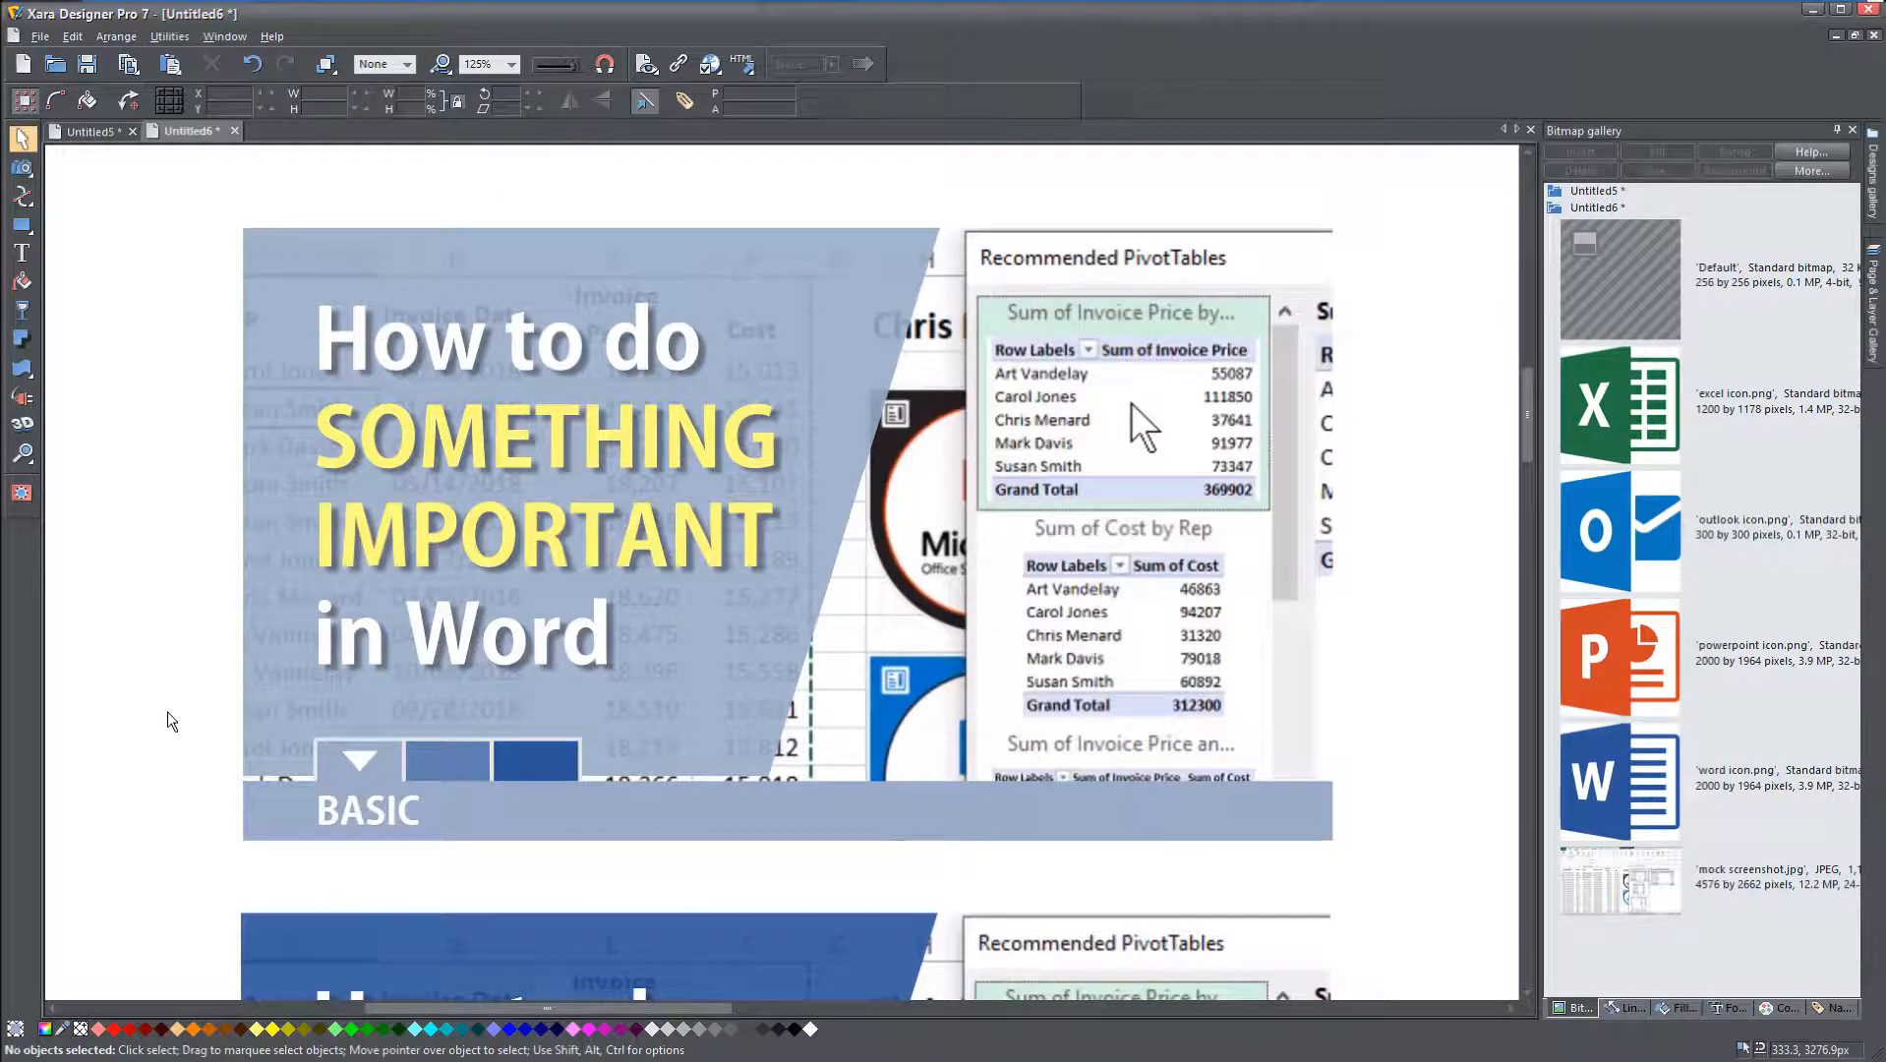
Step: Try the BASIC thumbnail's title in the dark blue of the third skill-level box without its drop shadow, and undo both changes
left_click(466, 661)
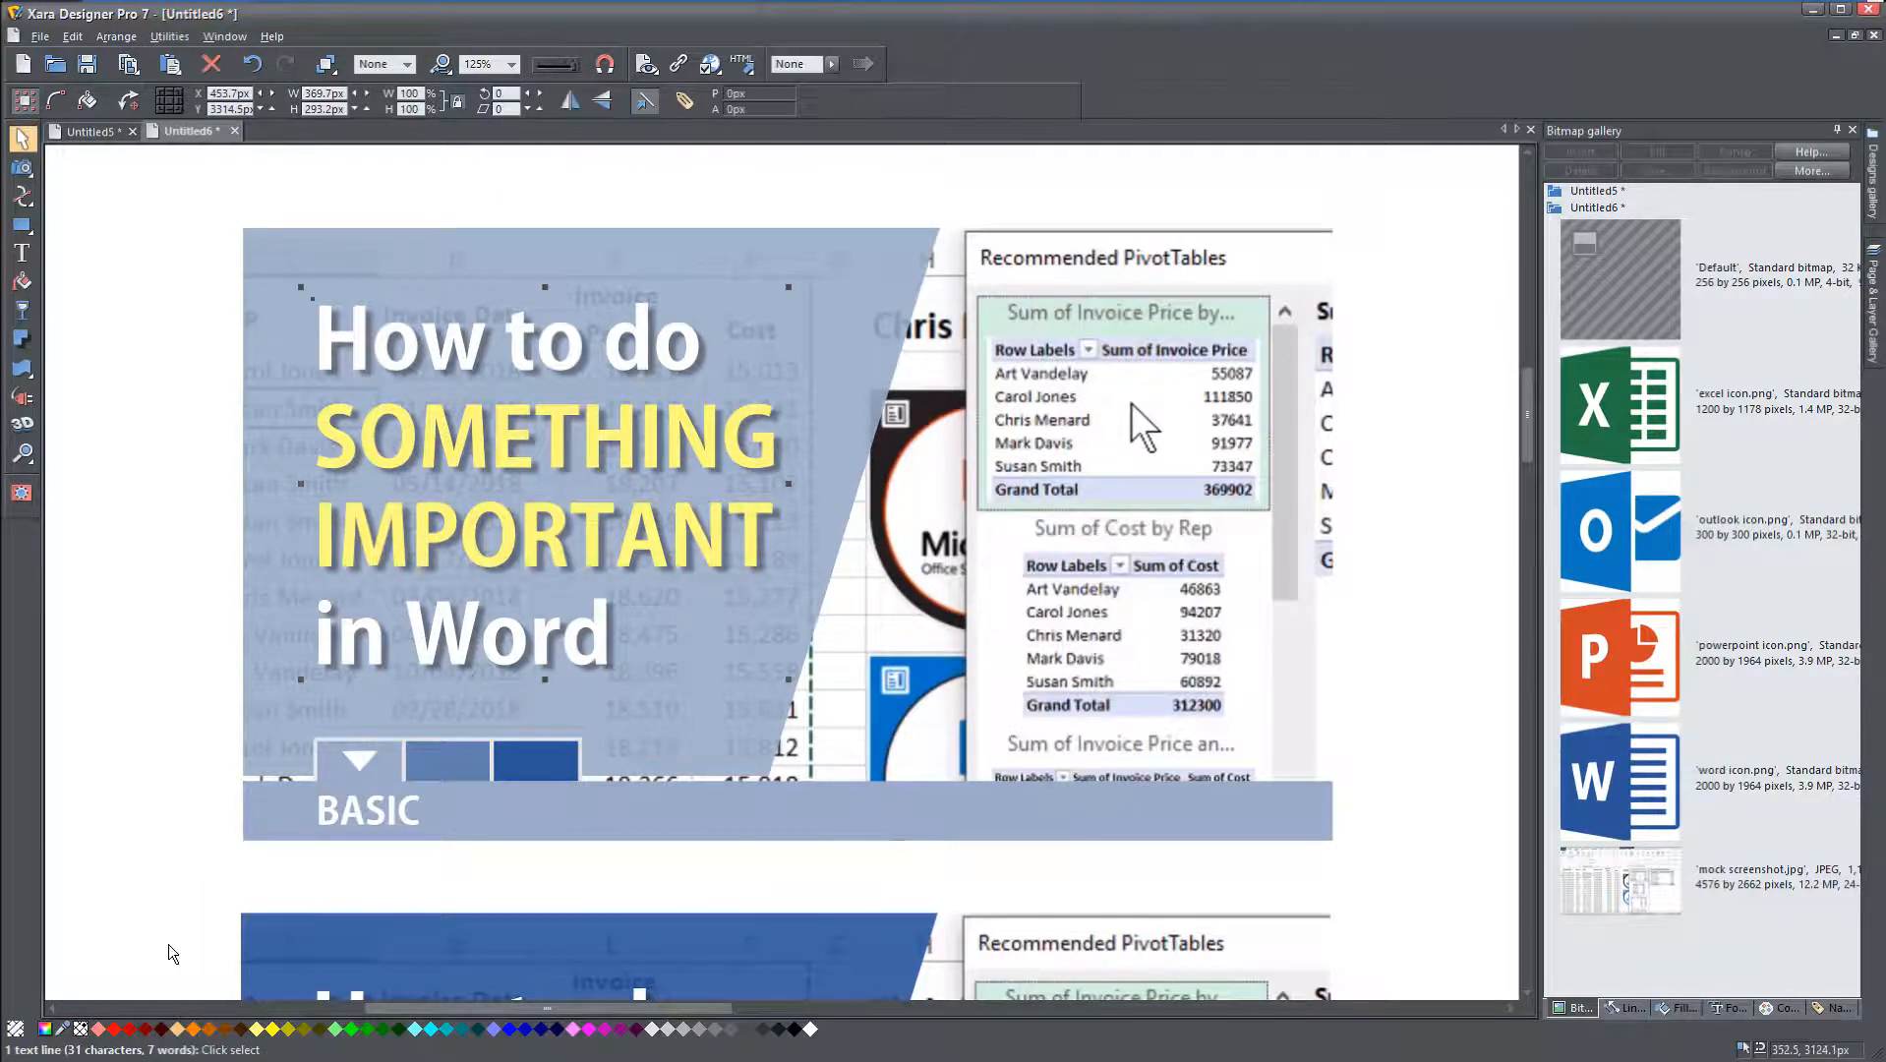
left_click_drag(61, 1029, 549, 767)
left_click(22, 340)
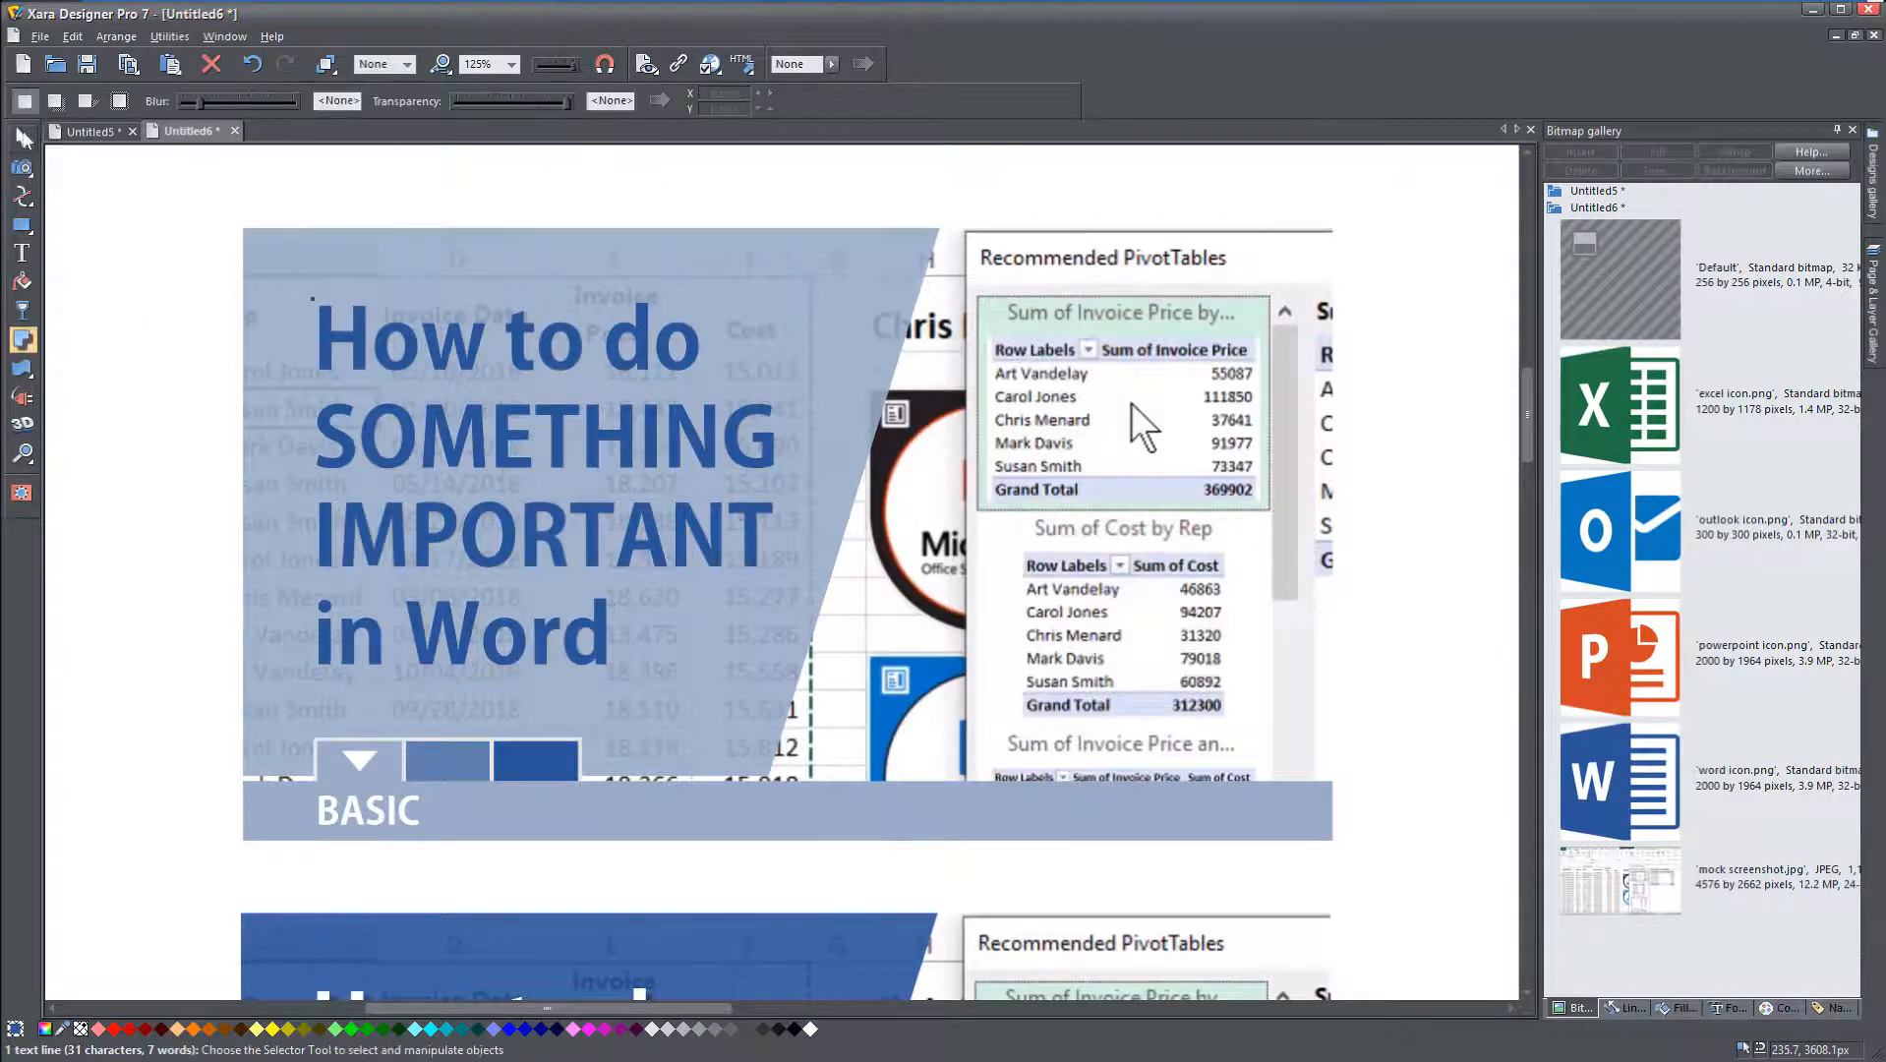
left_click(19, 134)
left_click(104, 214)
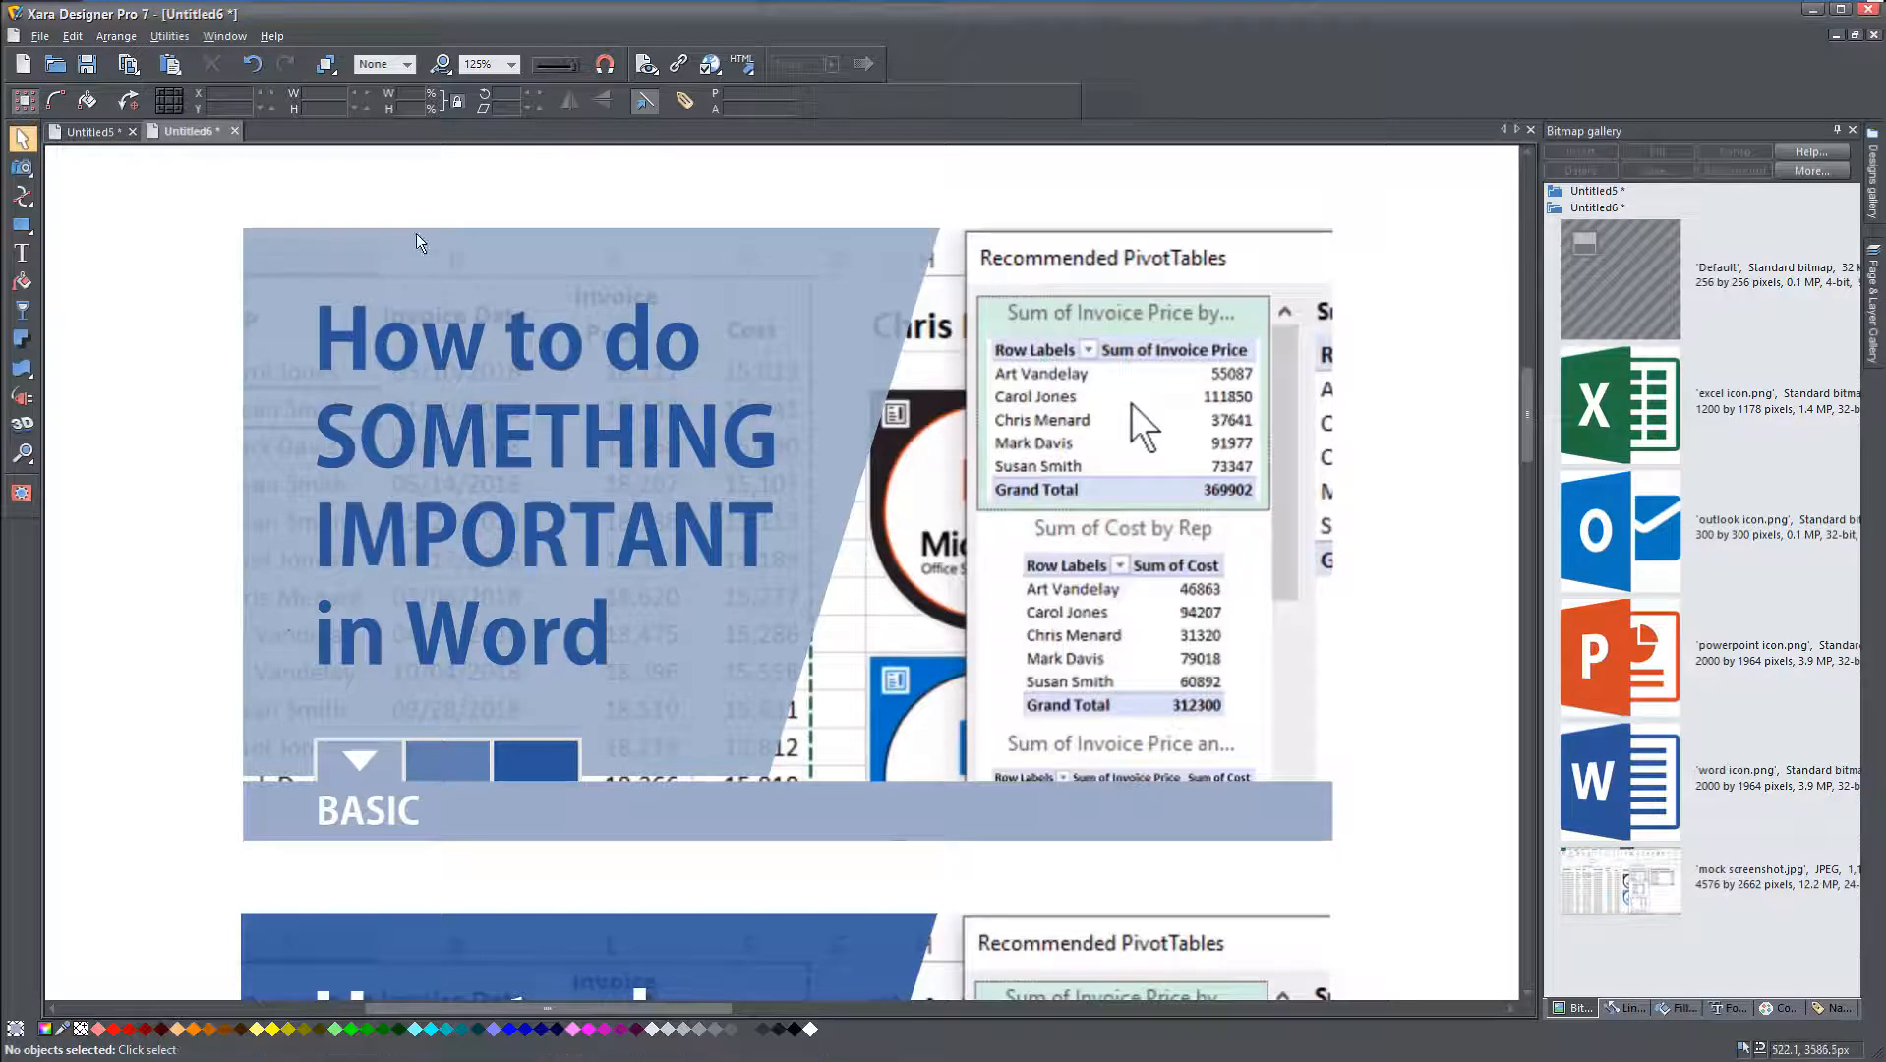
left_click(252, 66)
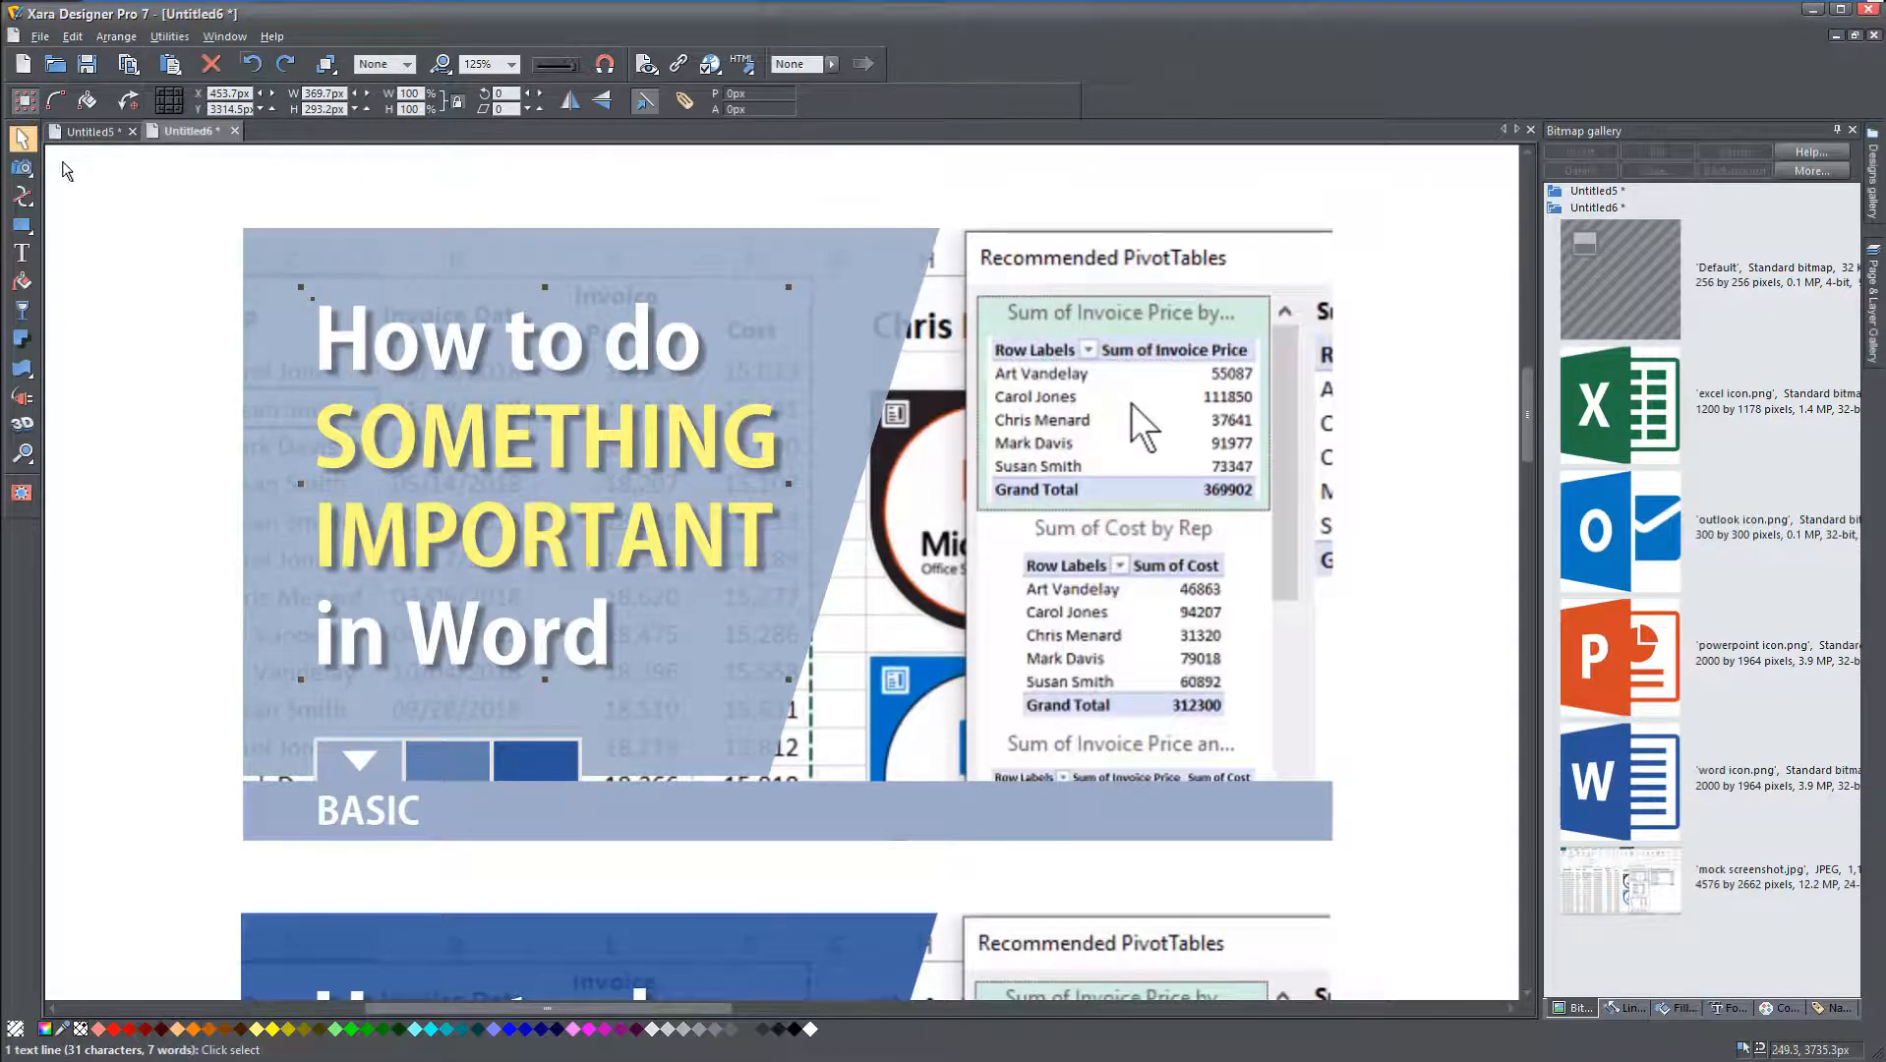
left_click(147, 262)
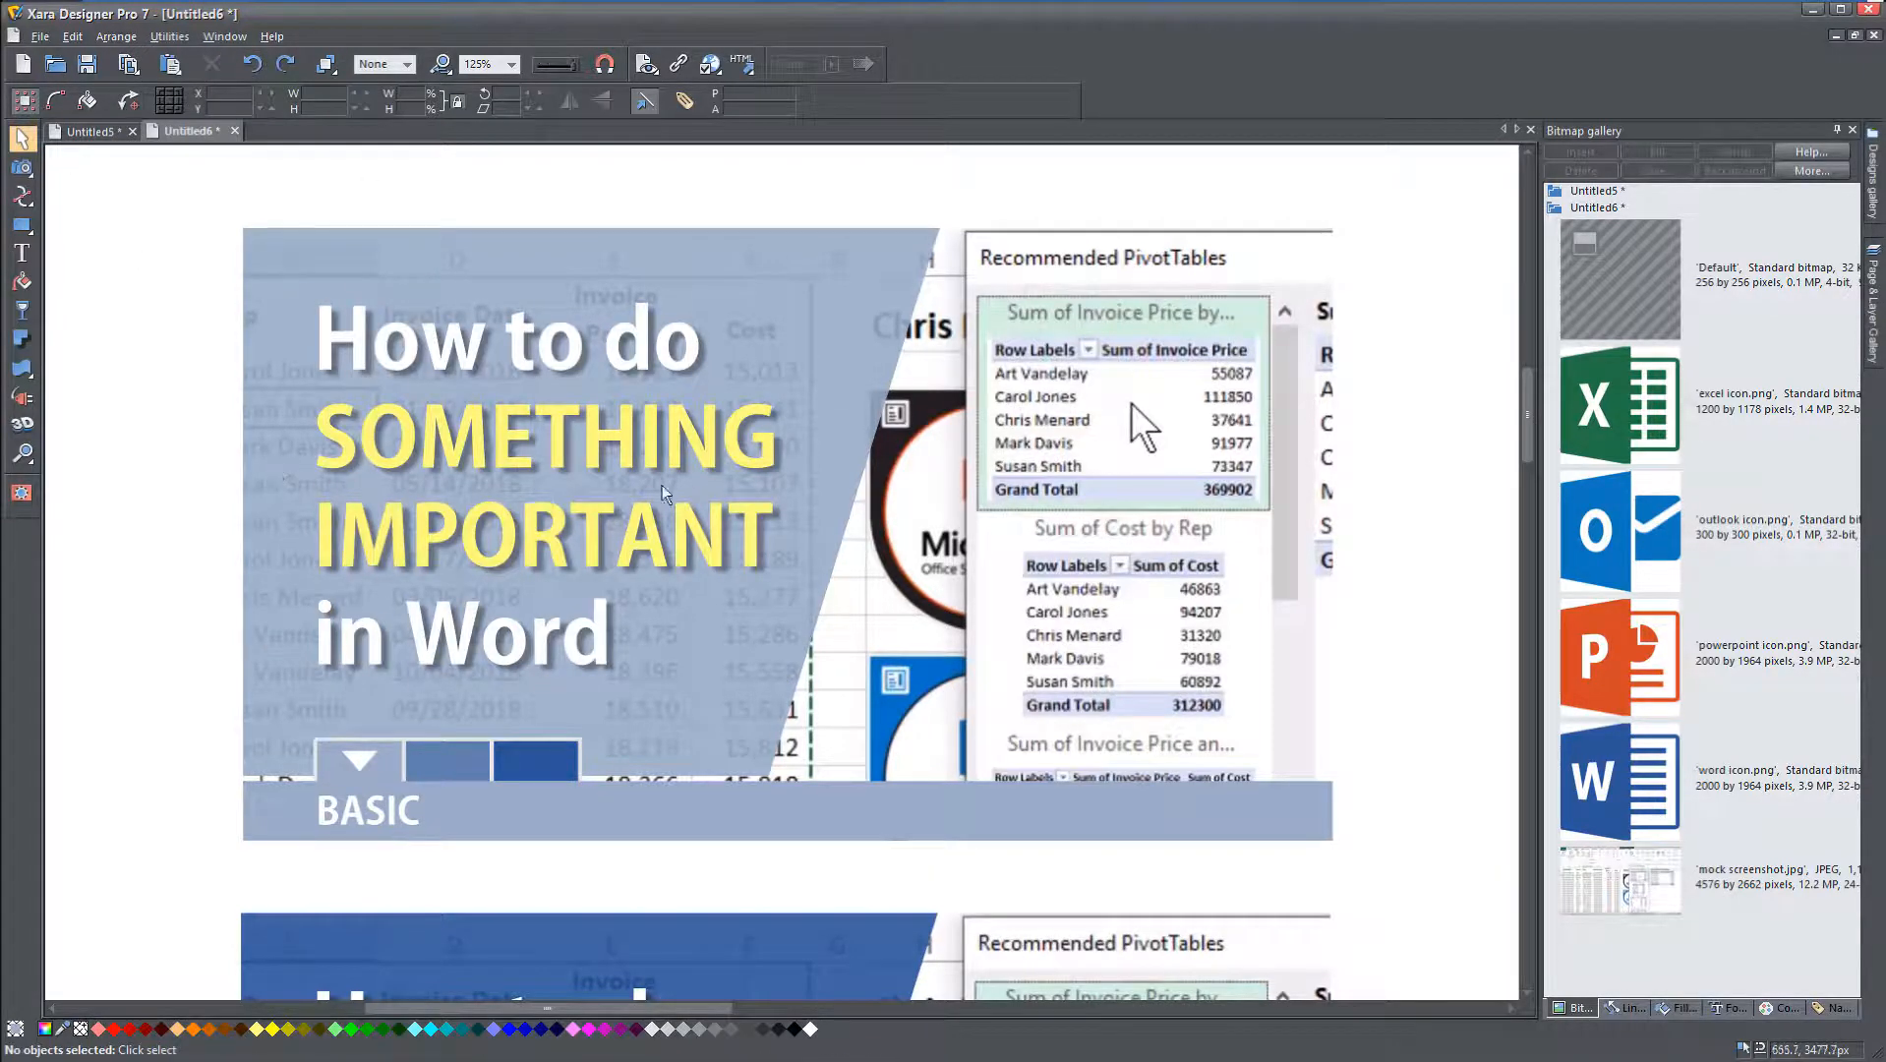
Step: Duplicate the whole INTERMEDIATE thumbnail and place the copy directly below it
scroll(872, 578, "down", 2)
left_click_drag(818, 709, 753, 586)
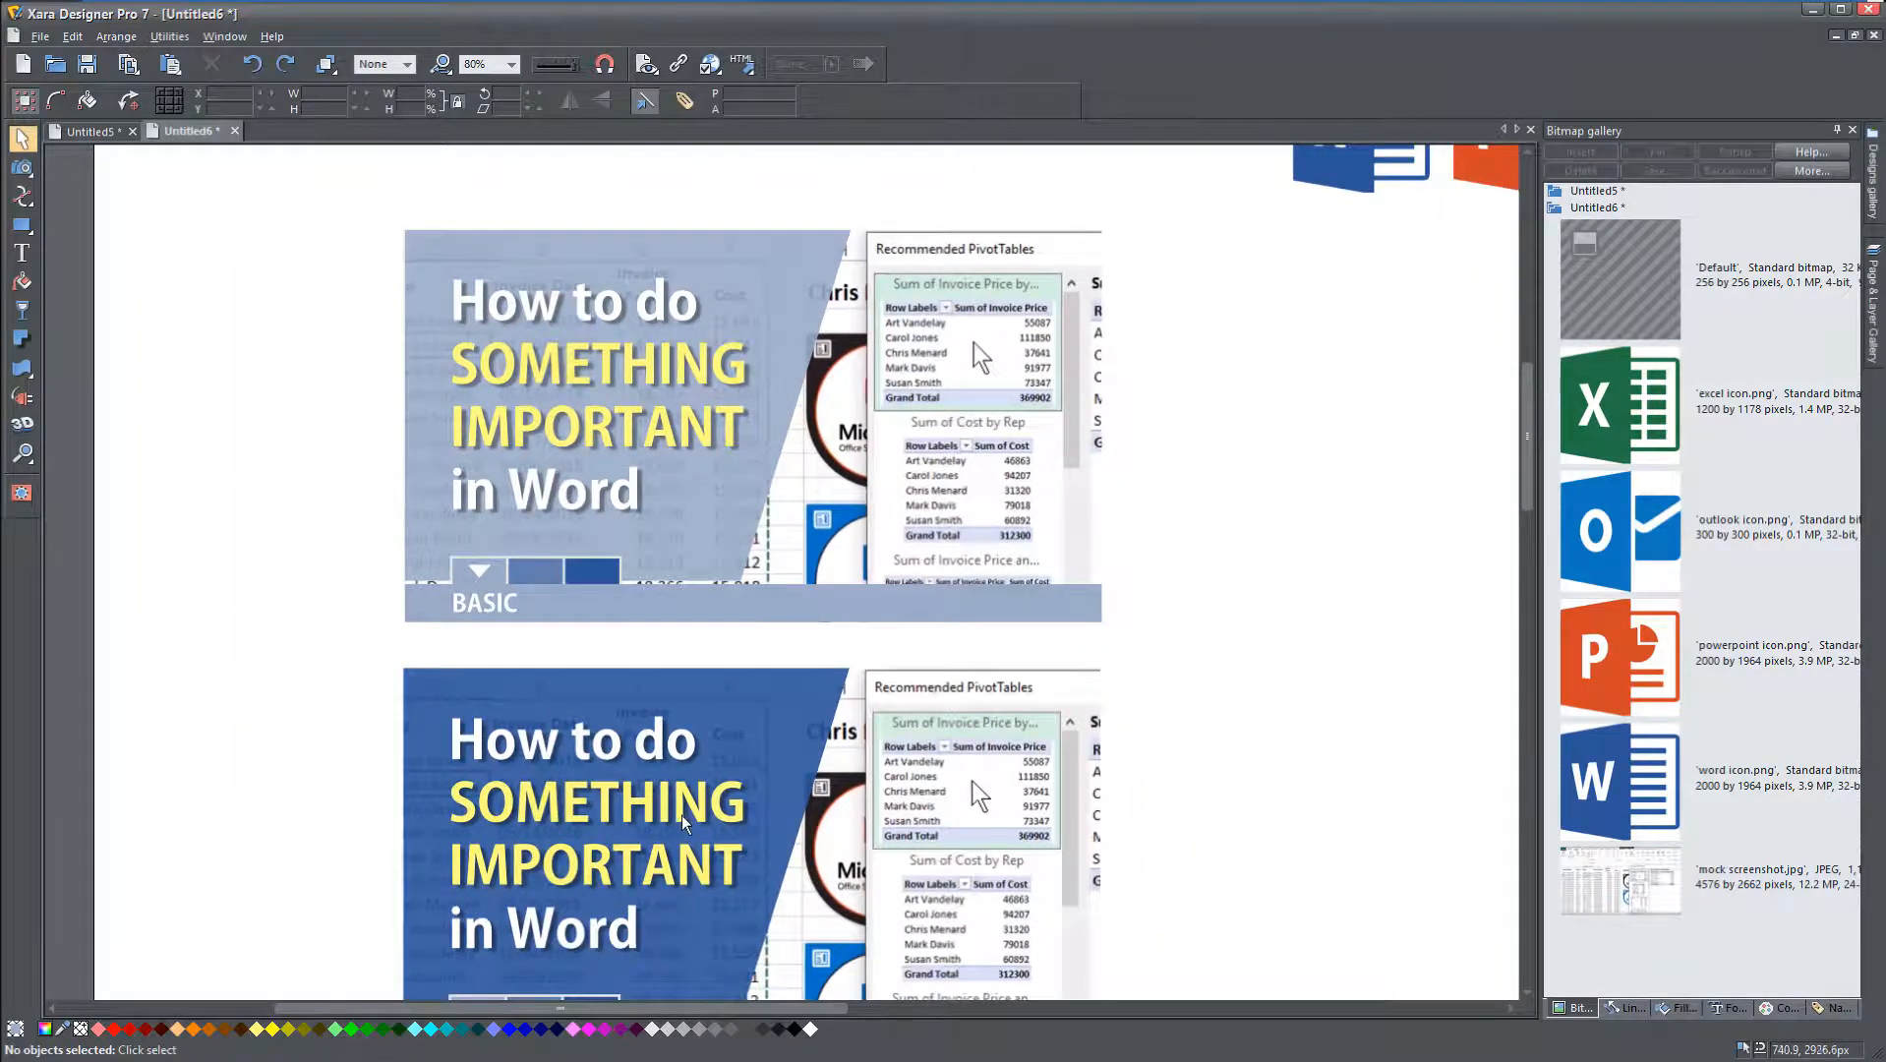
scroll(677, 748, "down", 1)
scroll(675, 745, "down", 2)
left_click_drag(402, 518, 1011, 805)
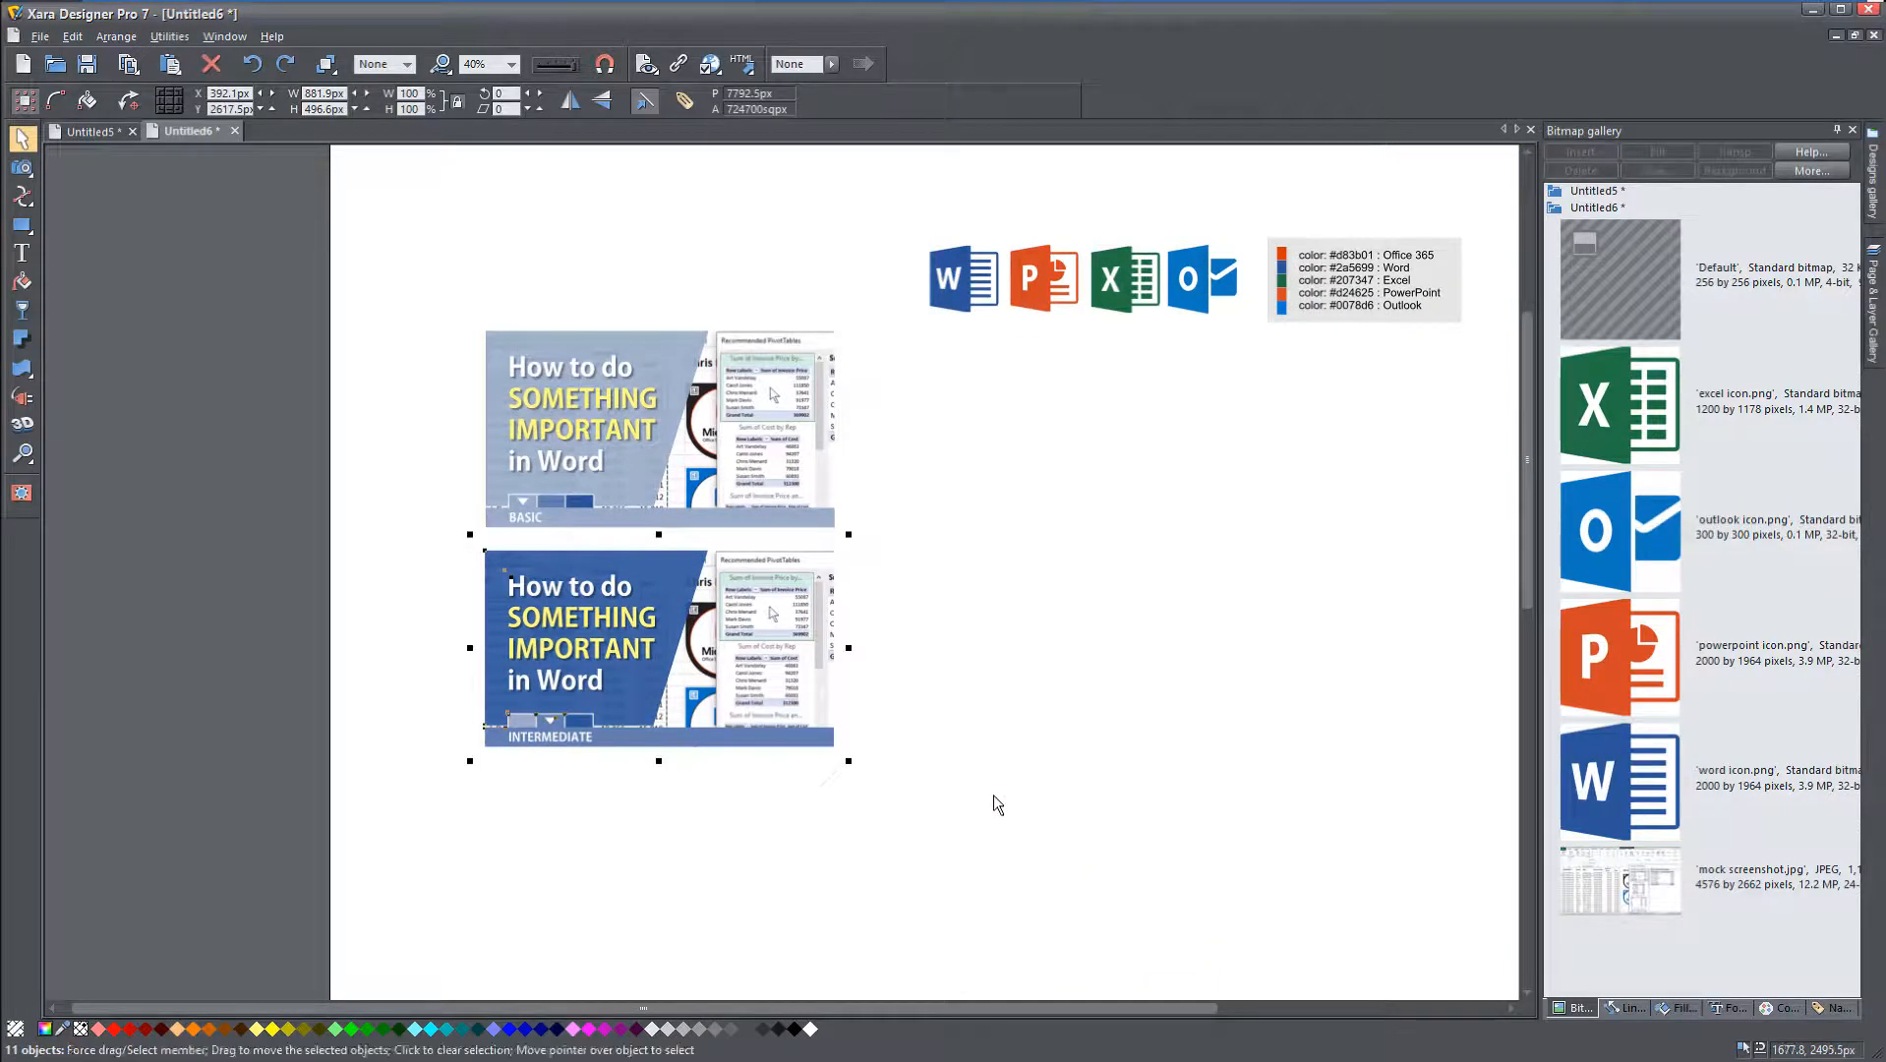
left_click_drag(732, 684, 739, 692)
left_click_drag(696, 572, 689, 784)
left_click_drag(692, 924, 719, 601)
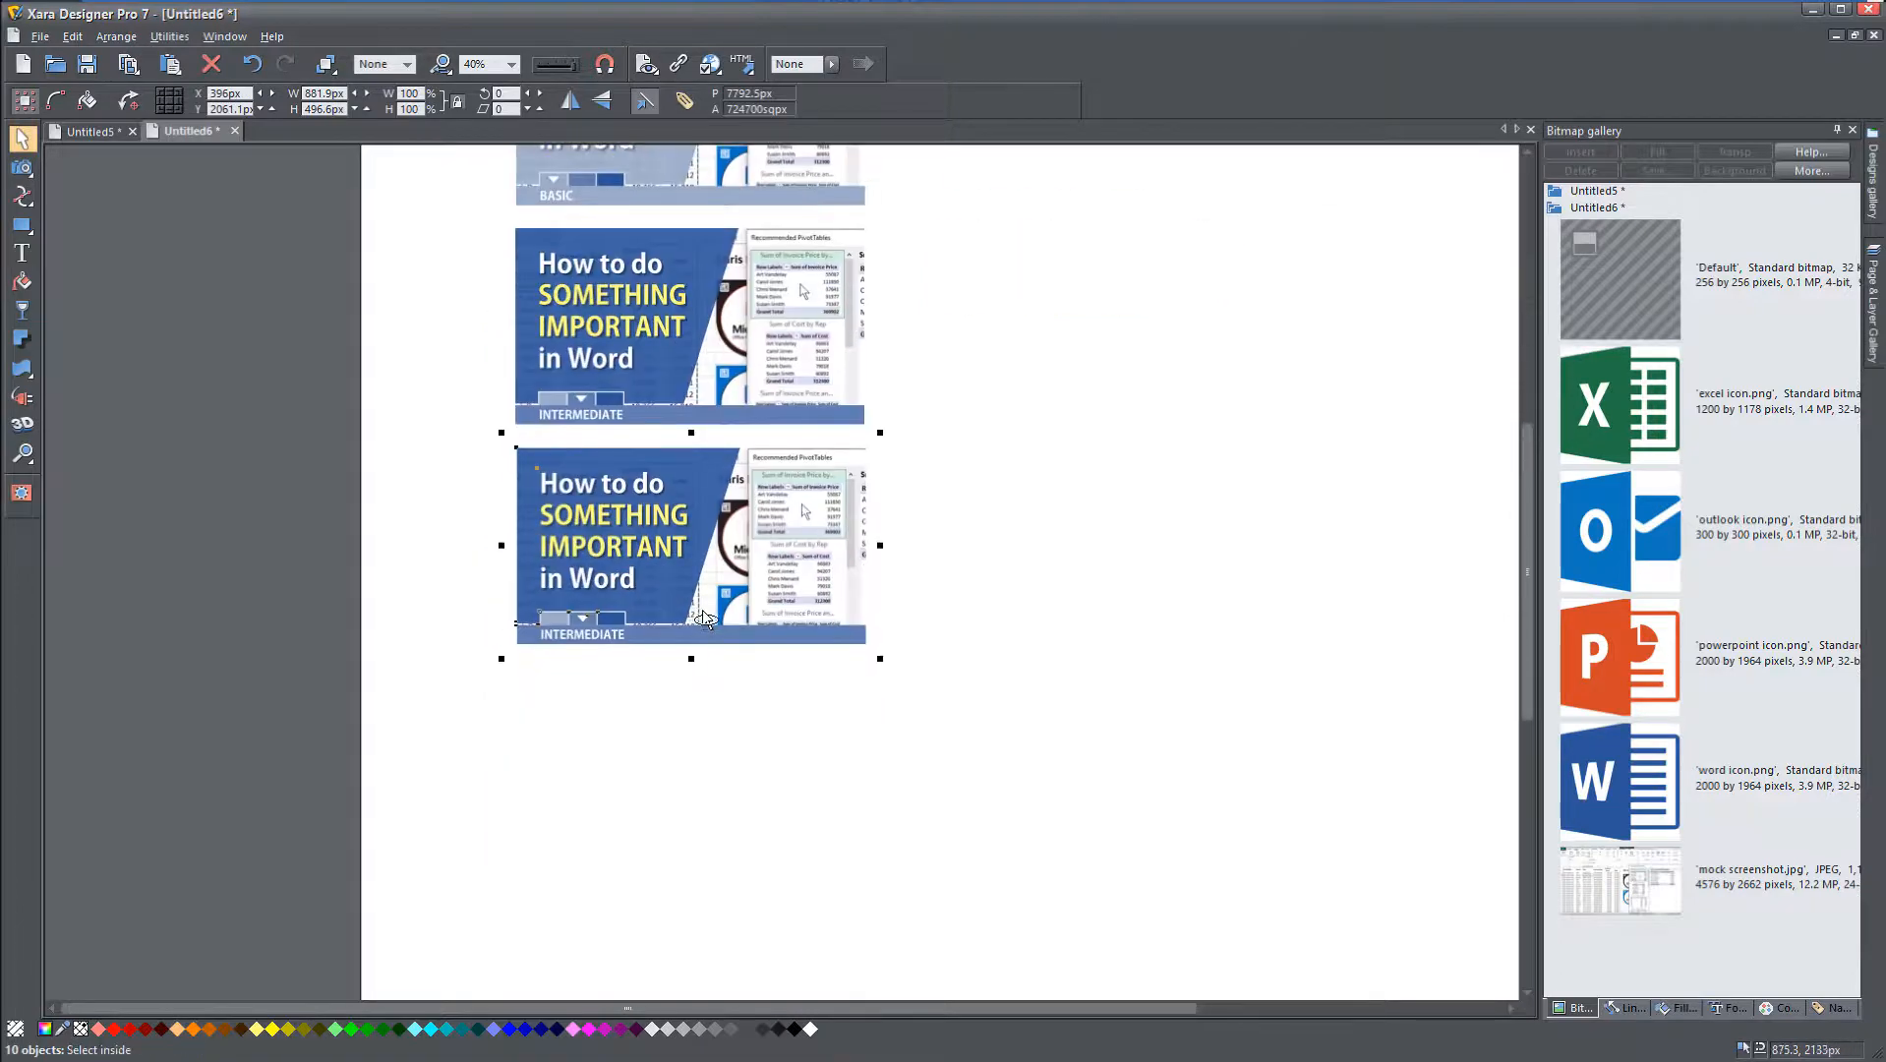
Step: Move the white arrow marker in the new bottom thumbnail from the second to the third skill-level box
scroll(698, 603, "up", 5)
left_click_drag(614, 536, 754, 688)
scroll(753, 688, "up", 1)
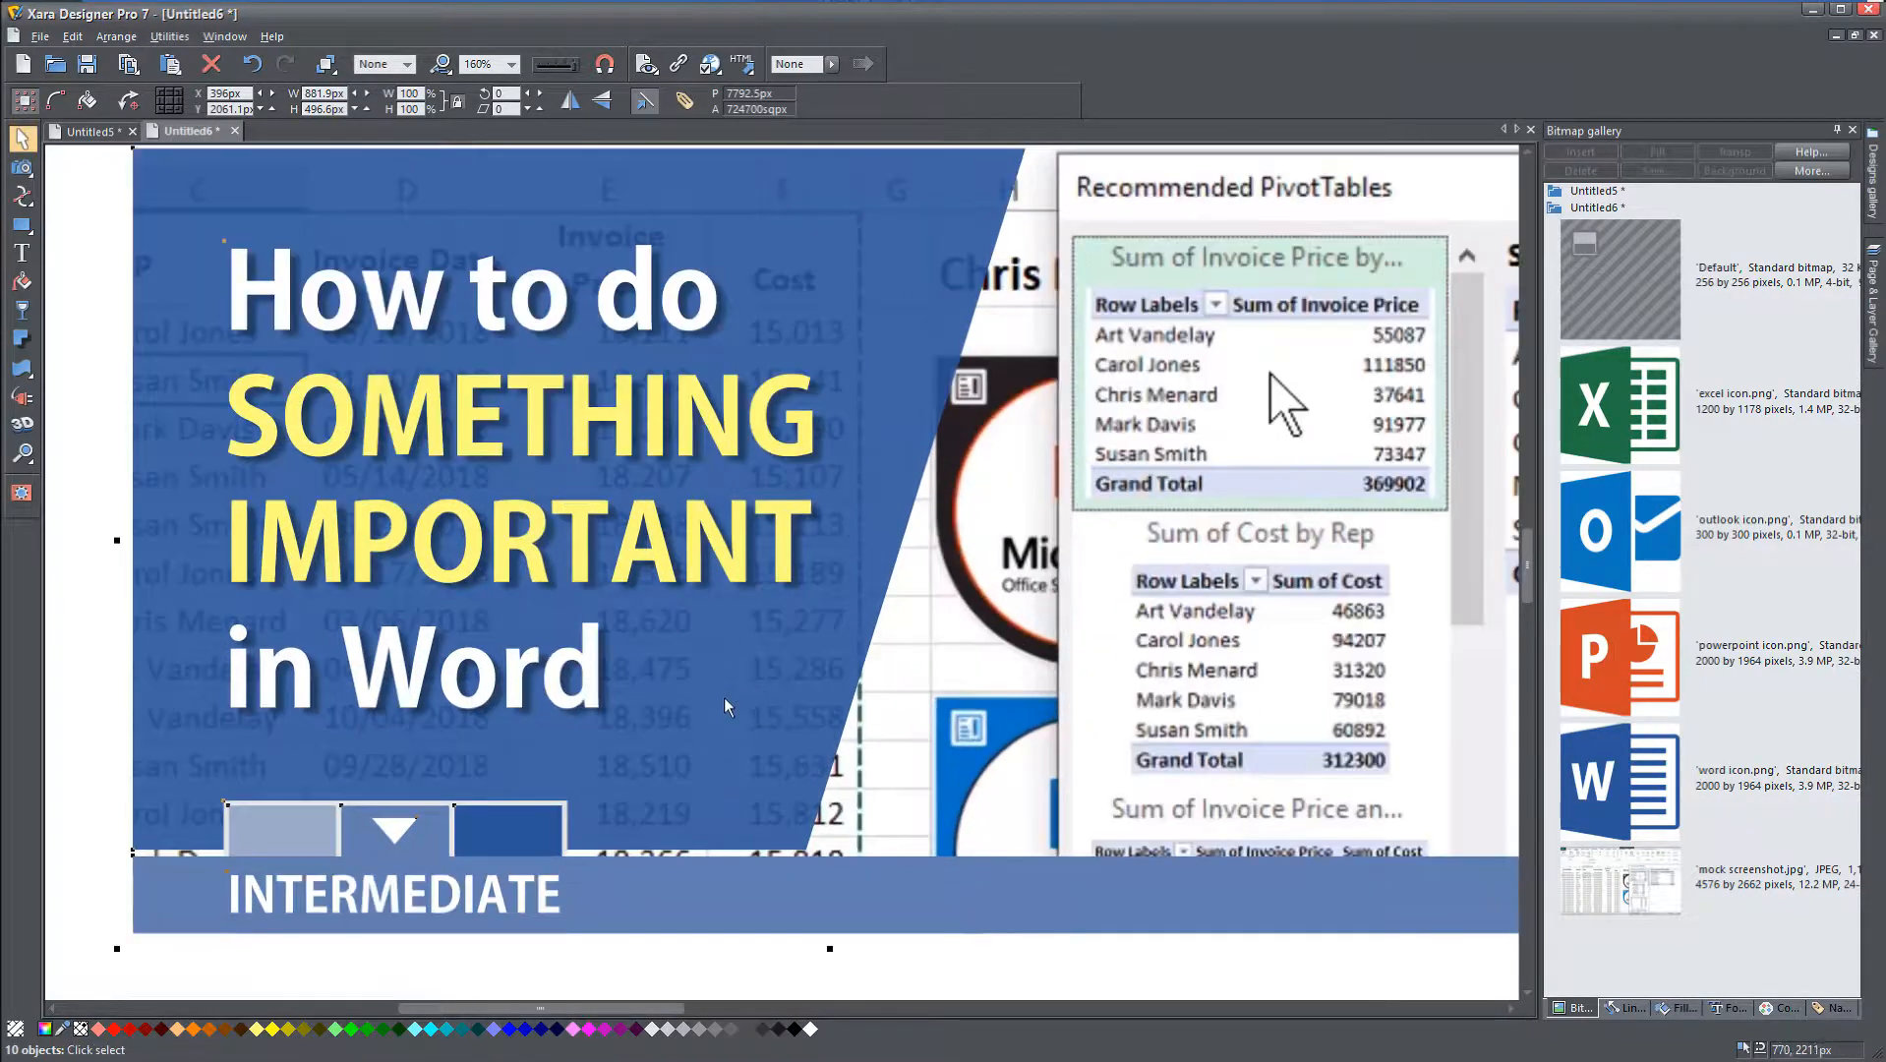
left_click(625, 985)
left_click_drag(400, 834, 513, 832)
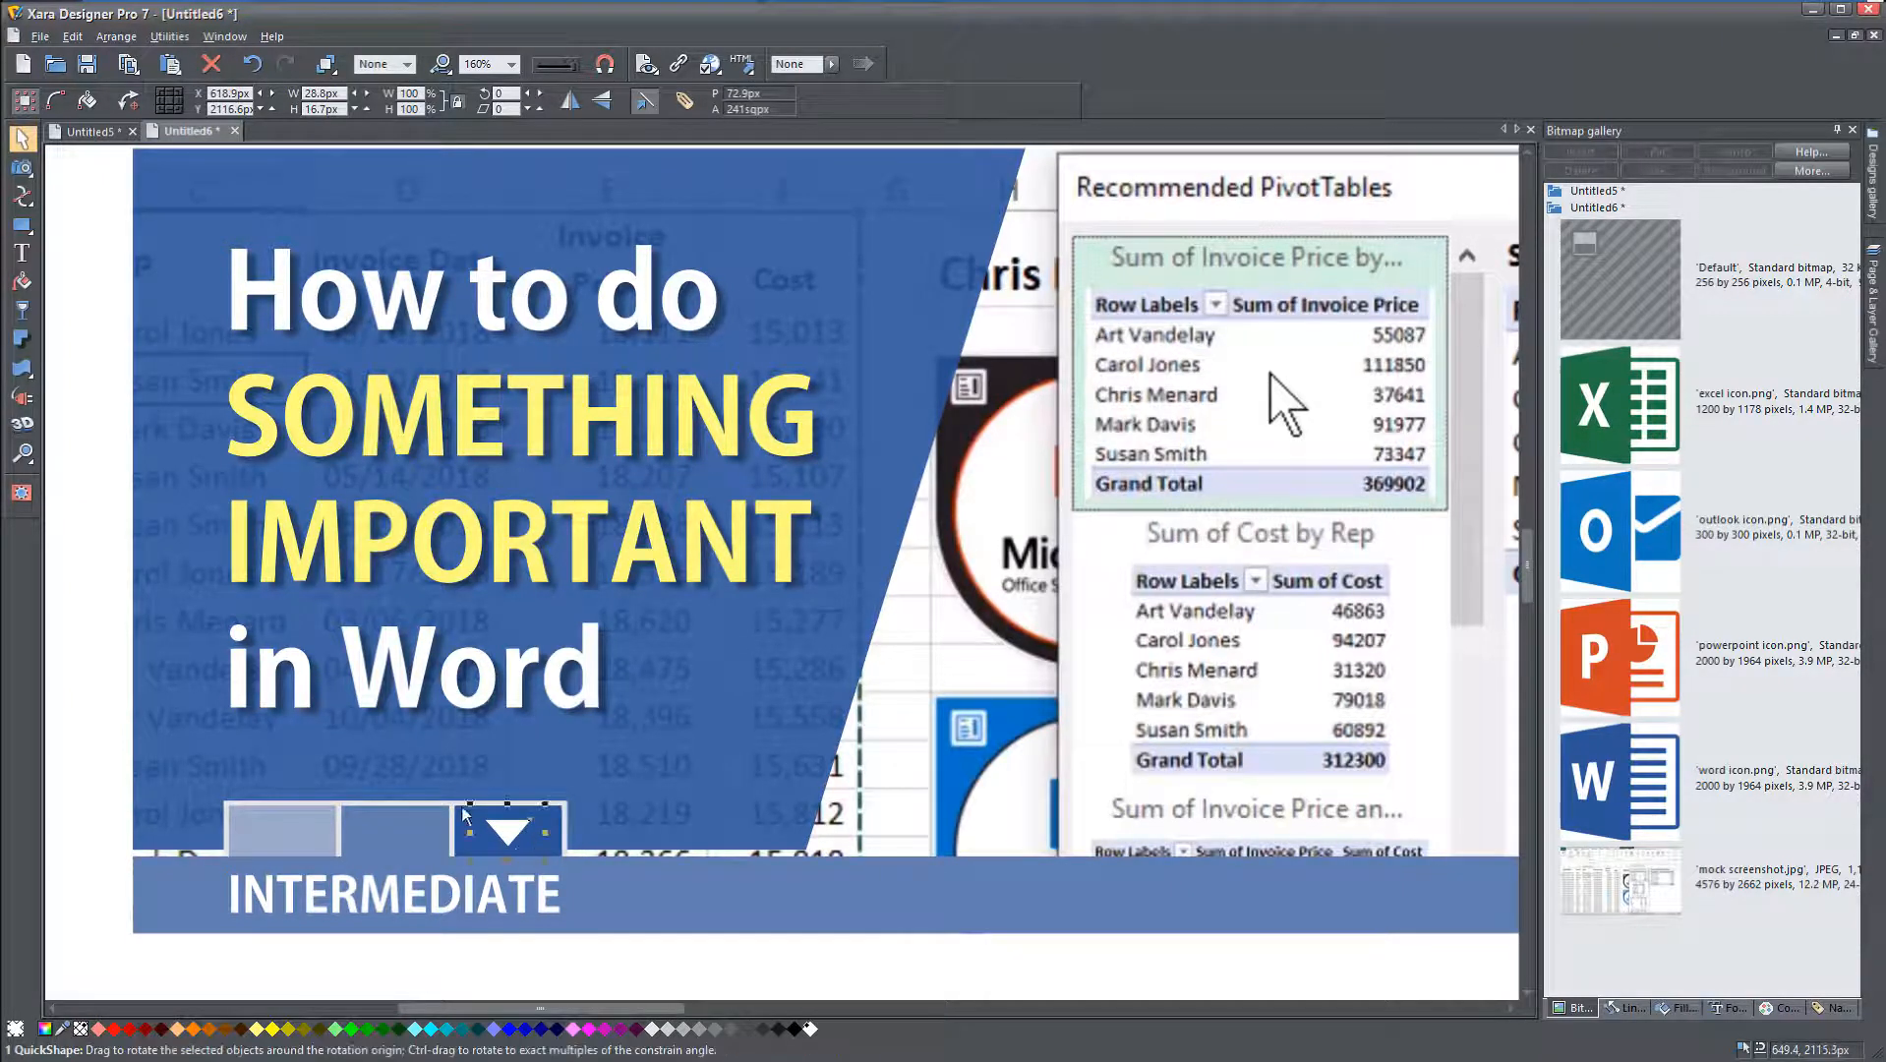
Step: Recolour the bottom thumbnail's strip with the dark blue of its third skill-level box and change its label to ADVANCED
left_click(731, 911)
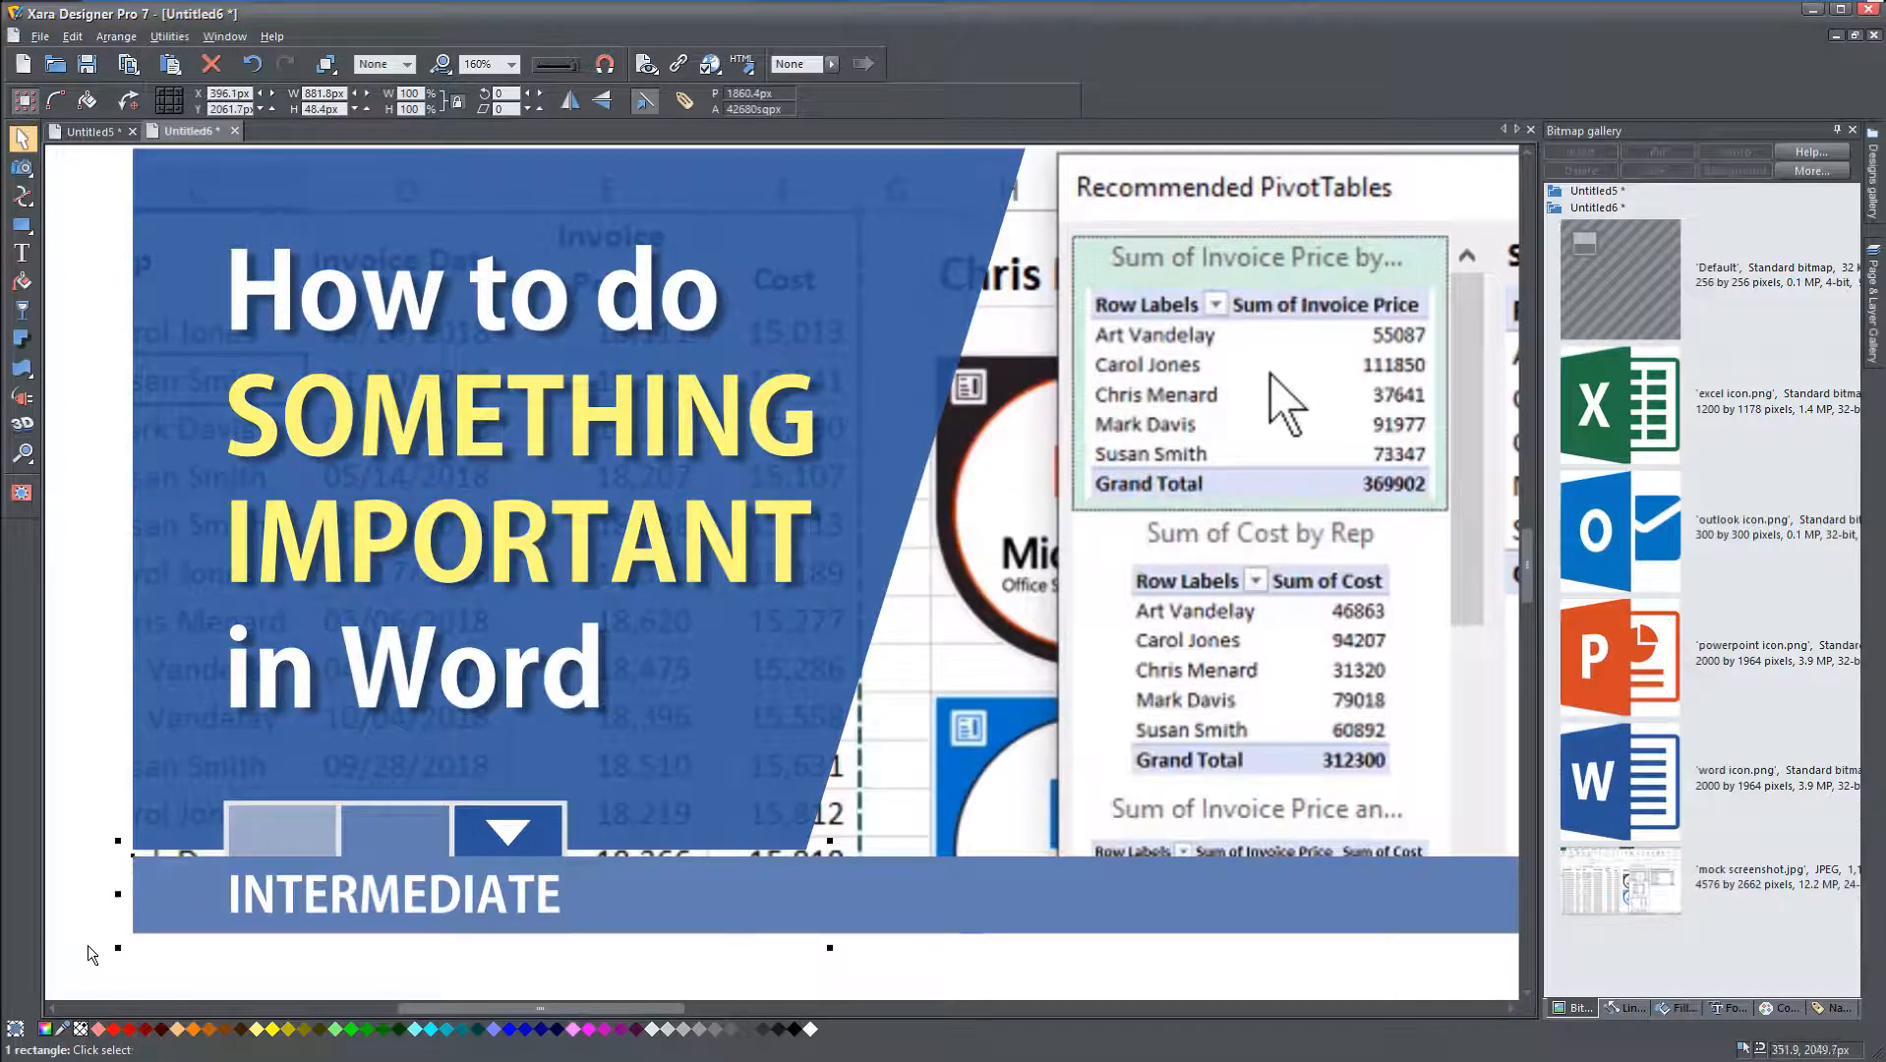
left_click_drag(64, 1034, 629, 629)
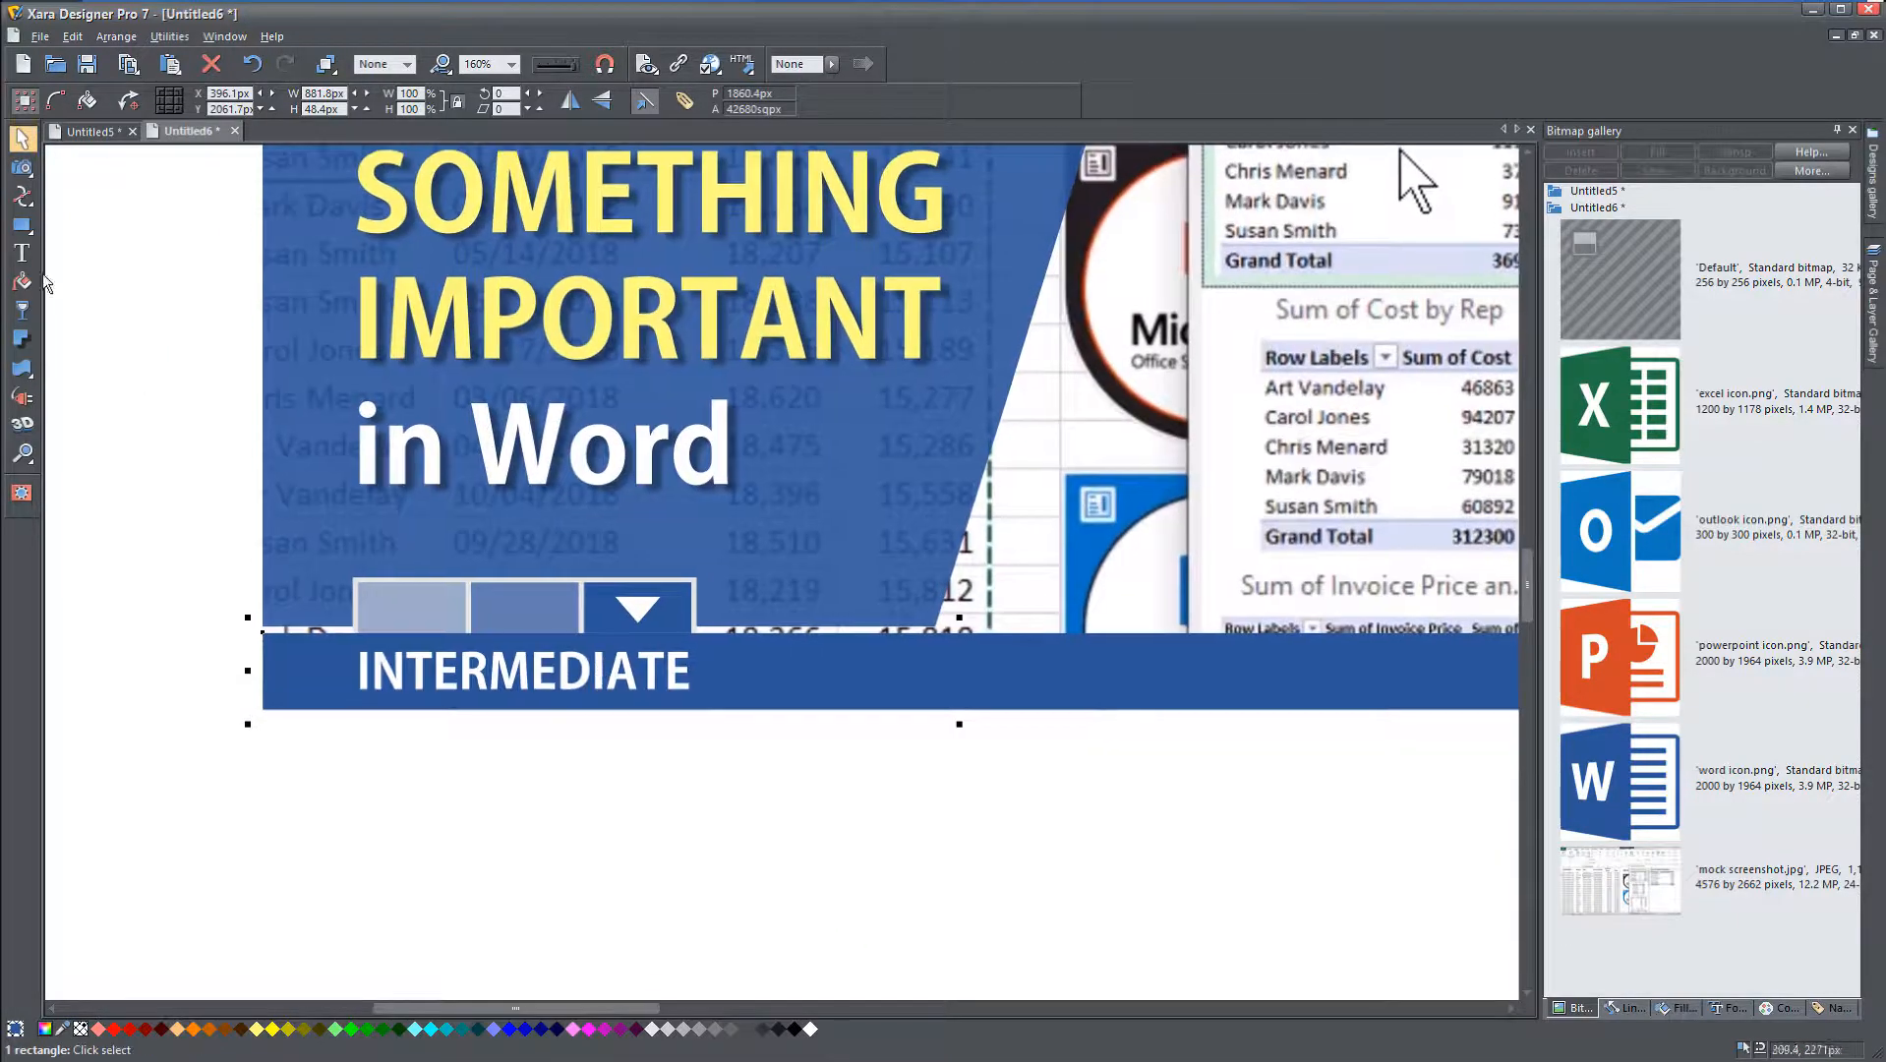
left_click(22, 252)
double_click(516, 673)
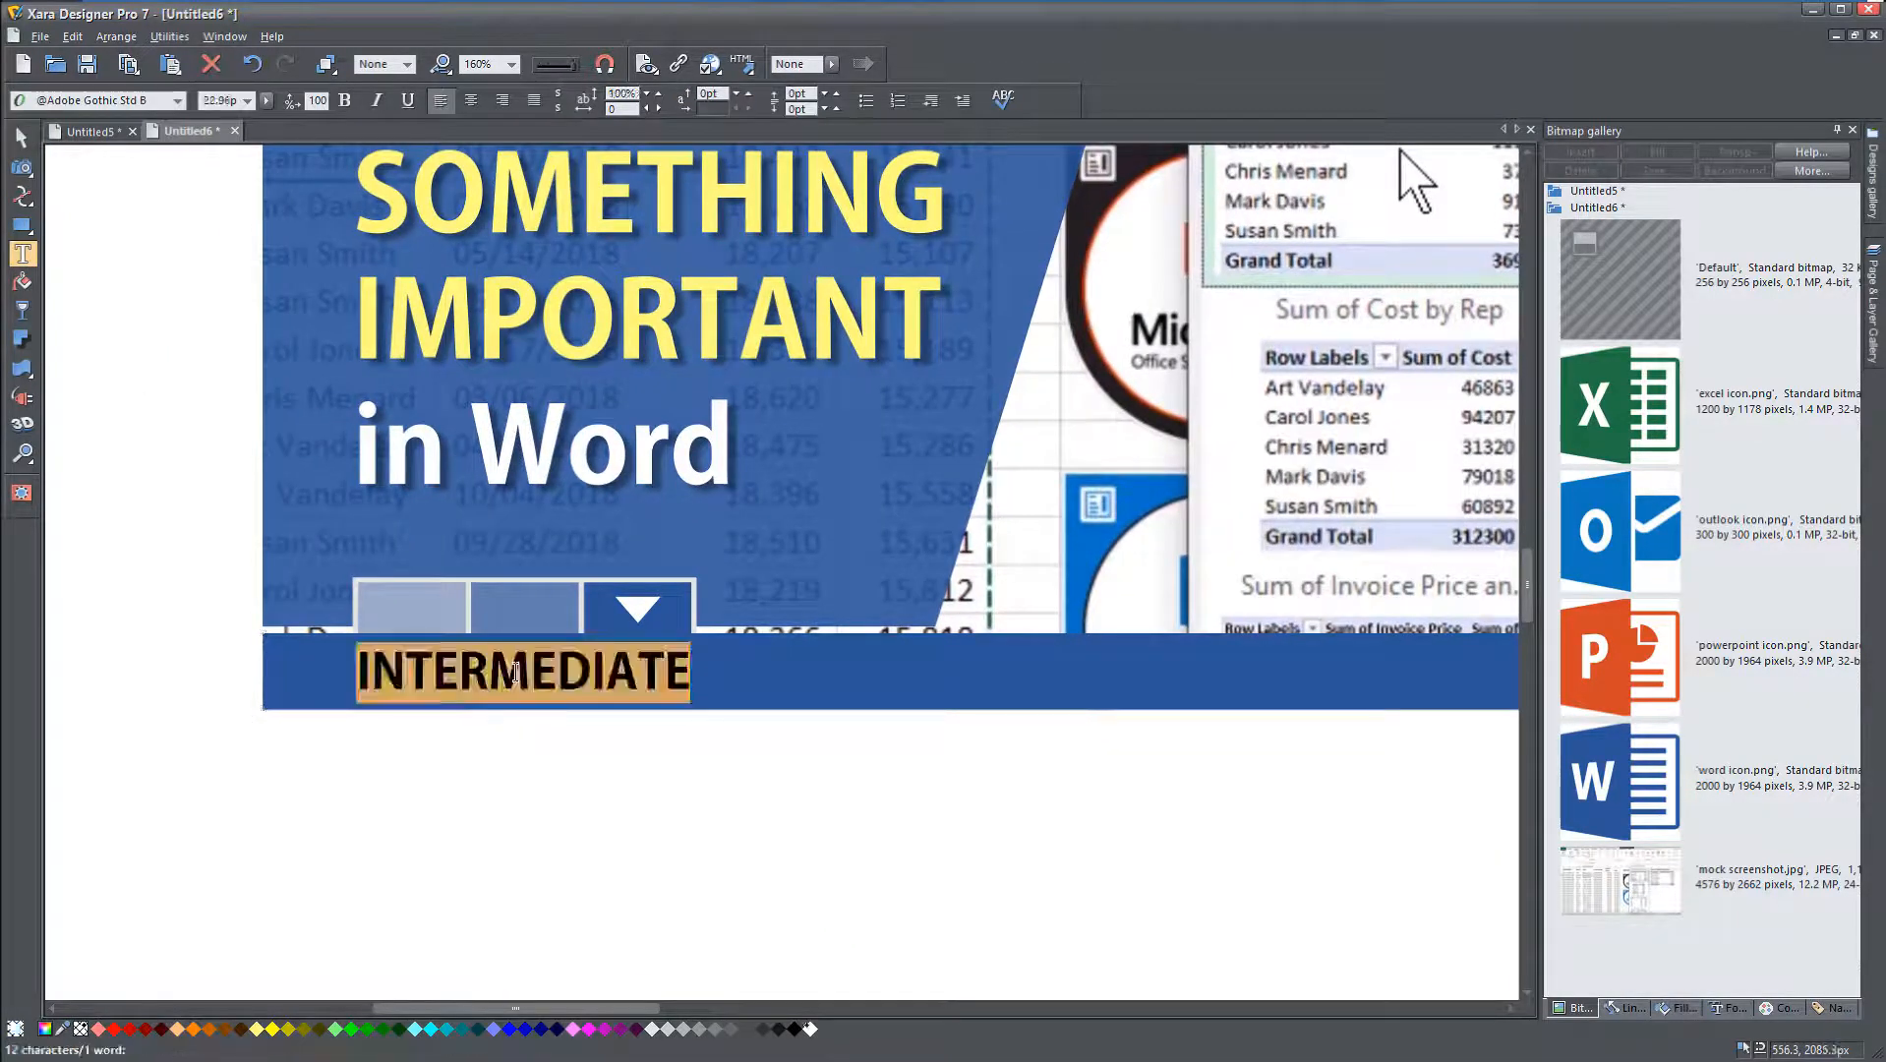
type("ADVANCED")
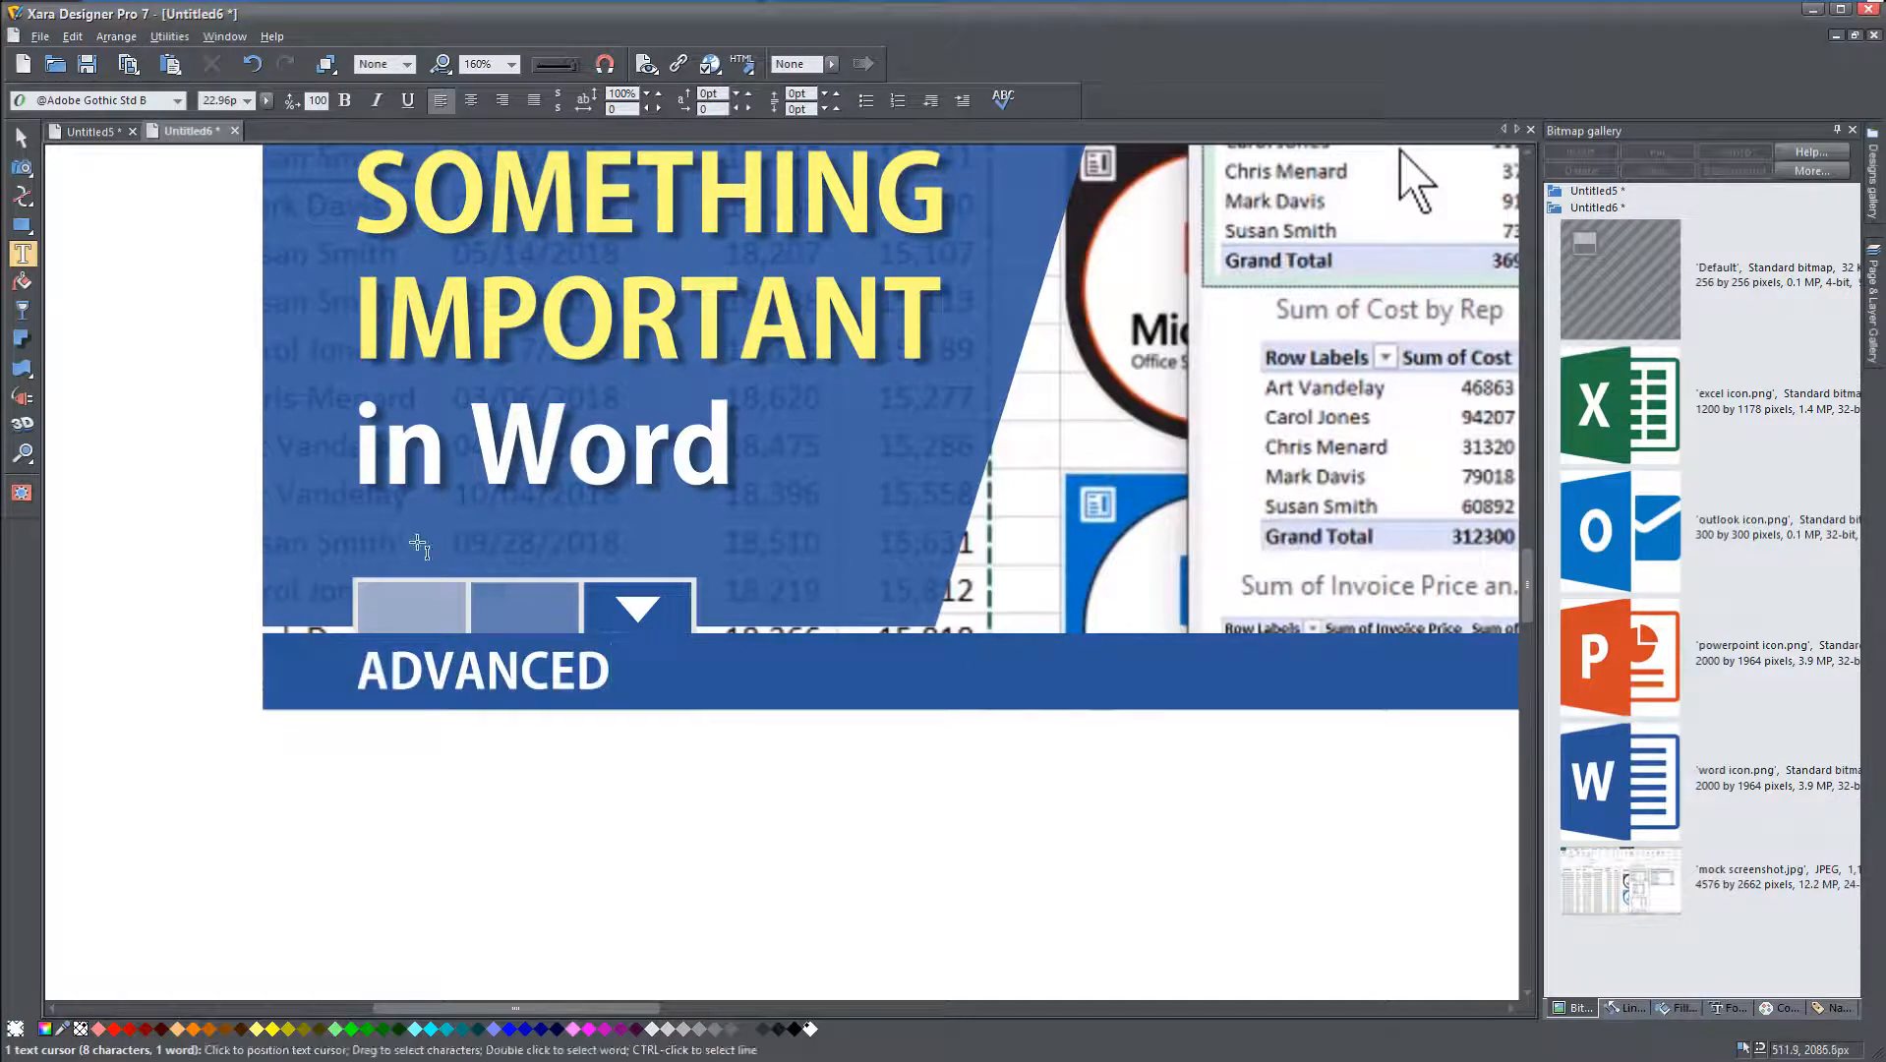
left_click(22, 135)
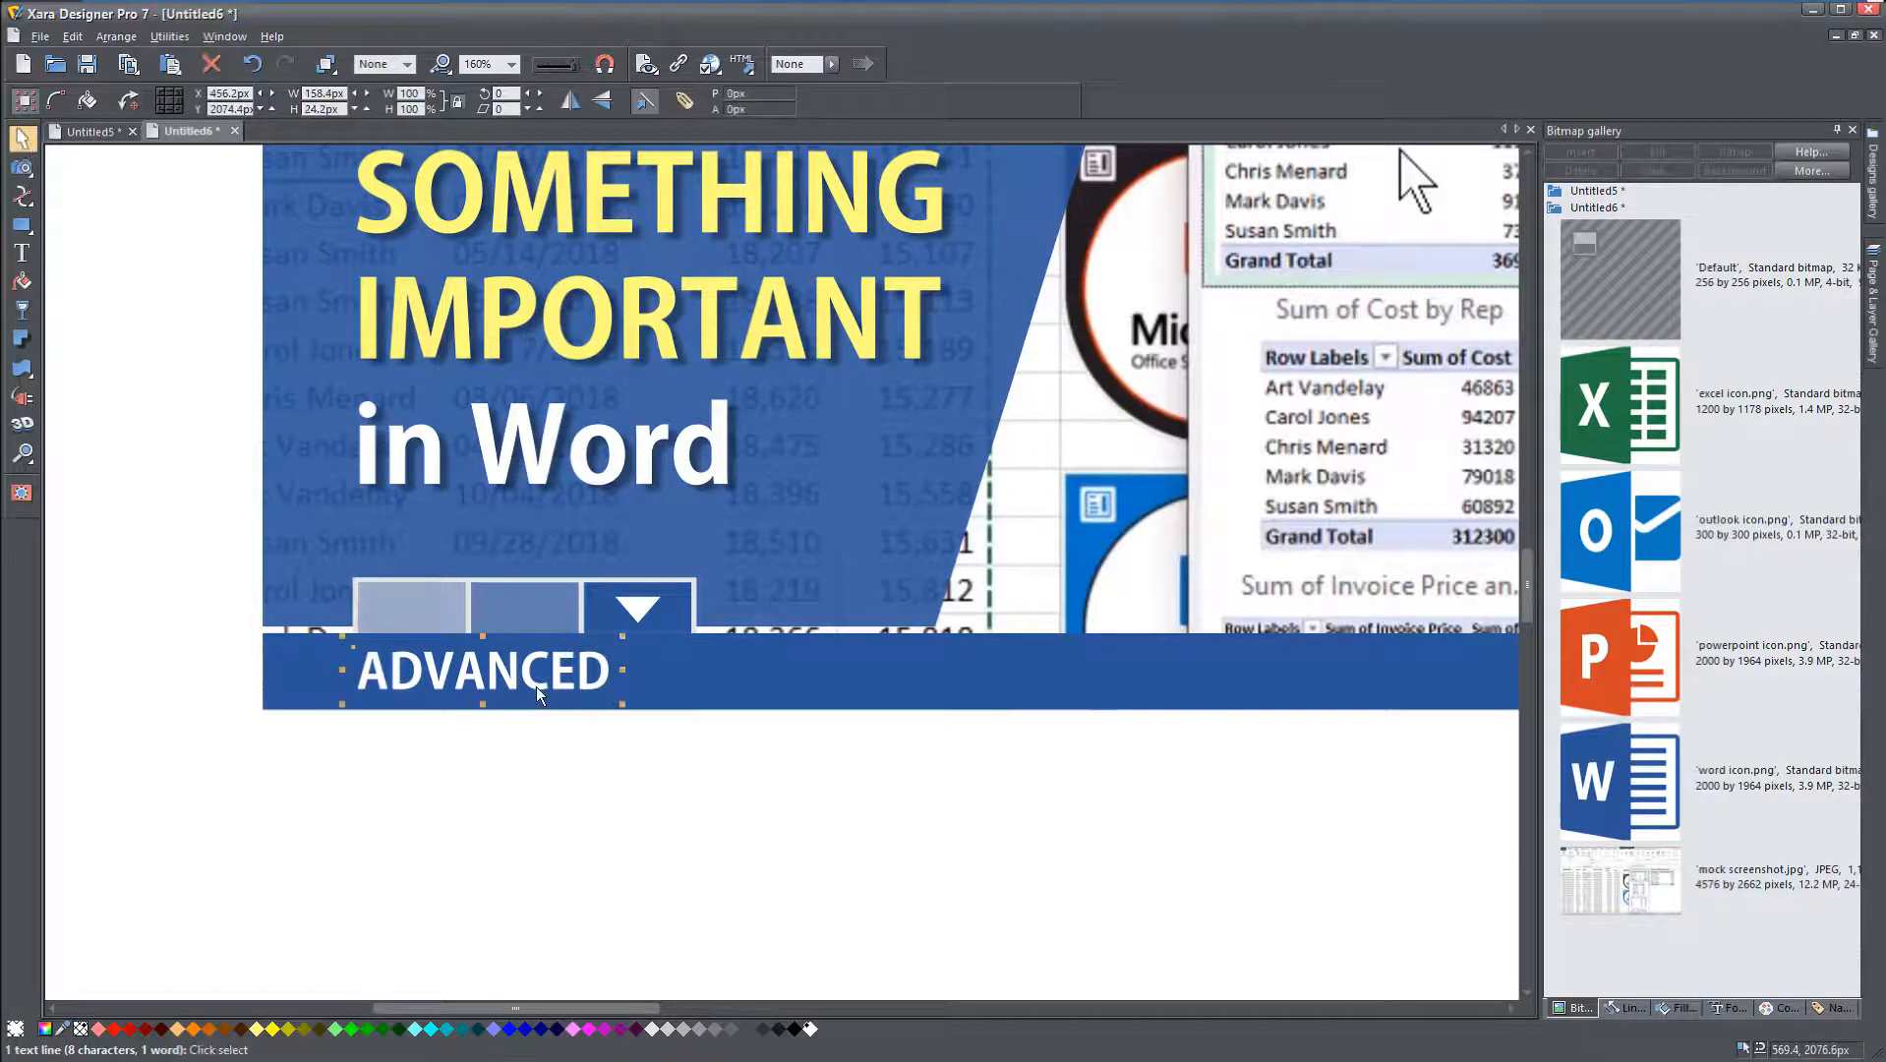
Step: Centre the ADVANCED label beneath the third skill-level box and nudge the BASIC label slightly left under the first box
left_click_drag(539, 693, 696, 689)
scroll(478, 426, "up", 5)
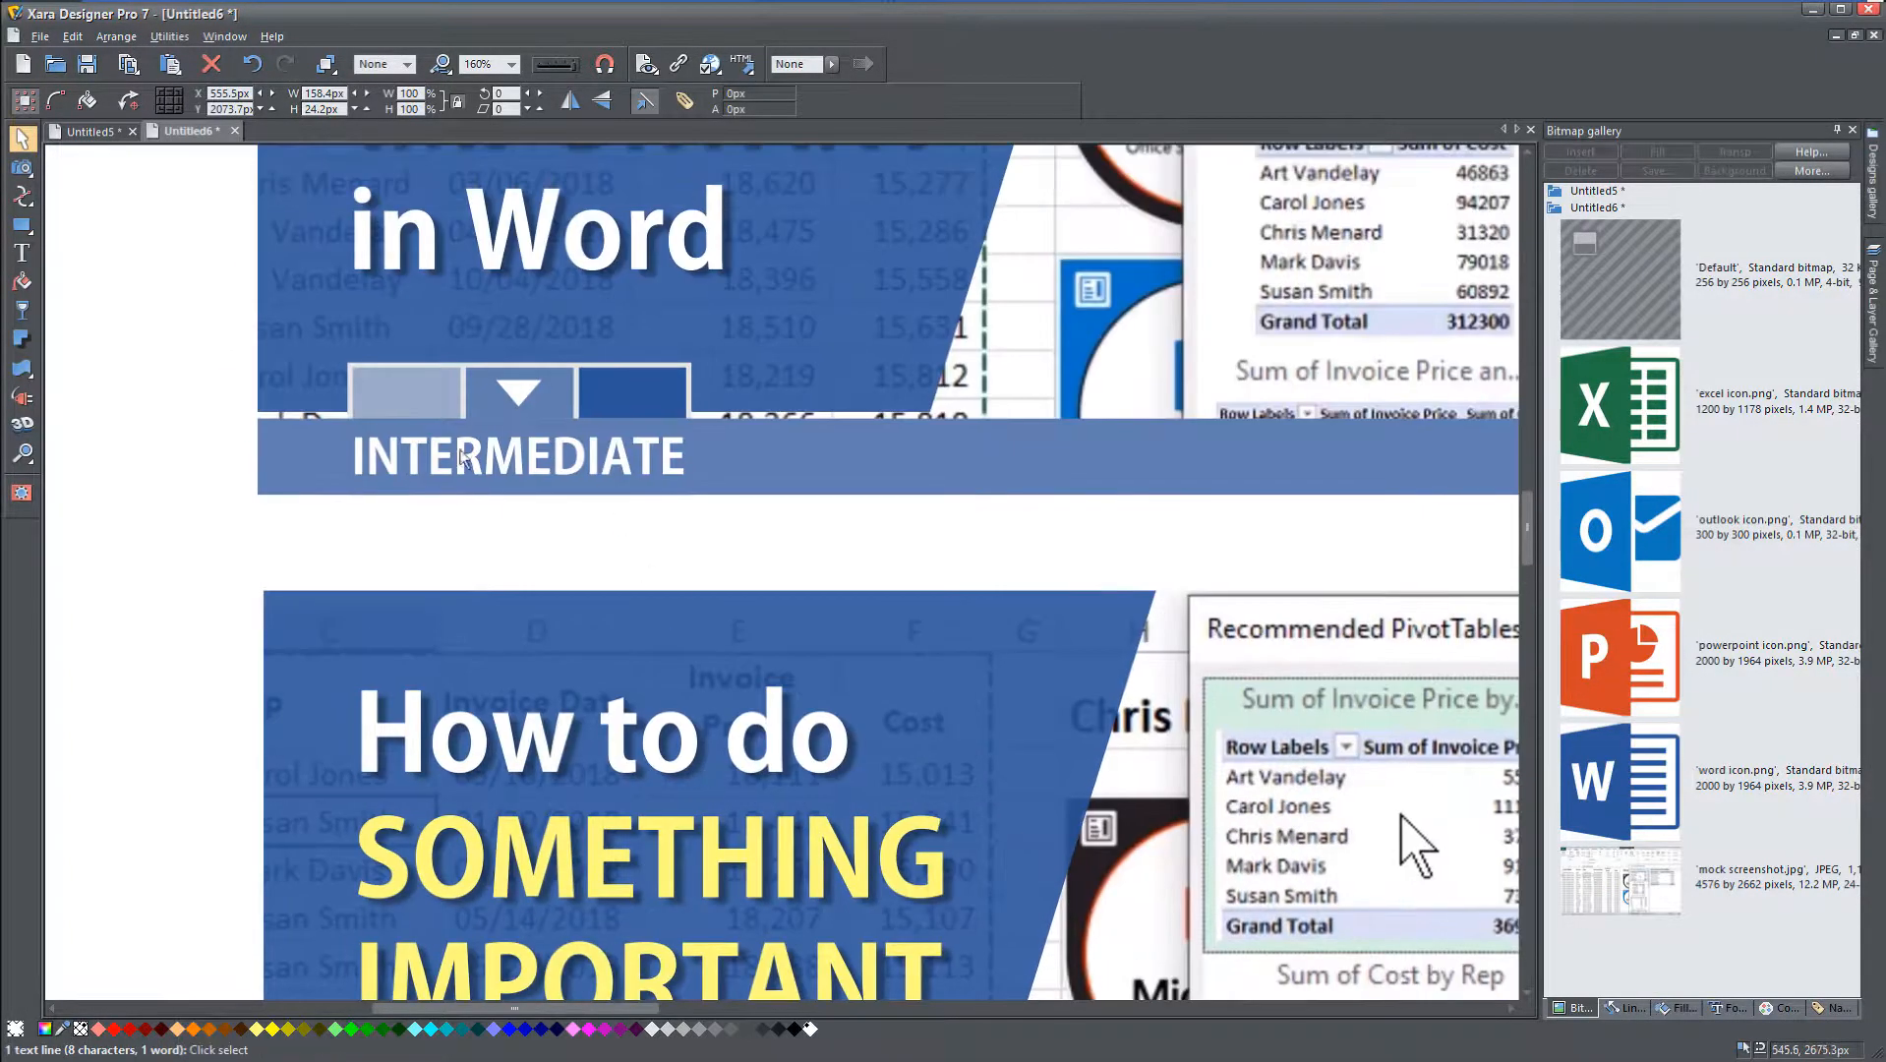
scroll(600, 453, "up", 5)
left_click_drag(560, 604, 548, 598)
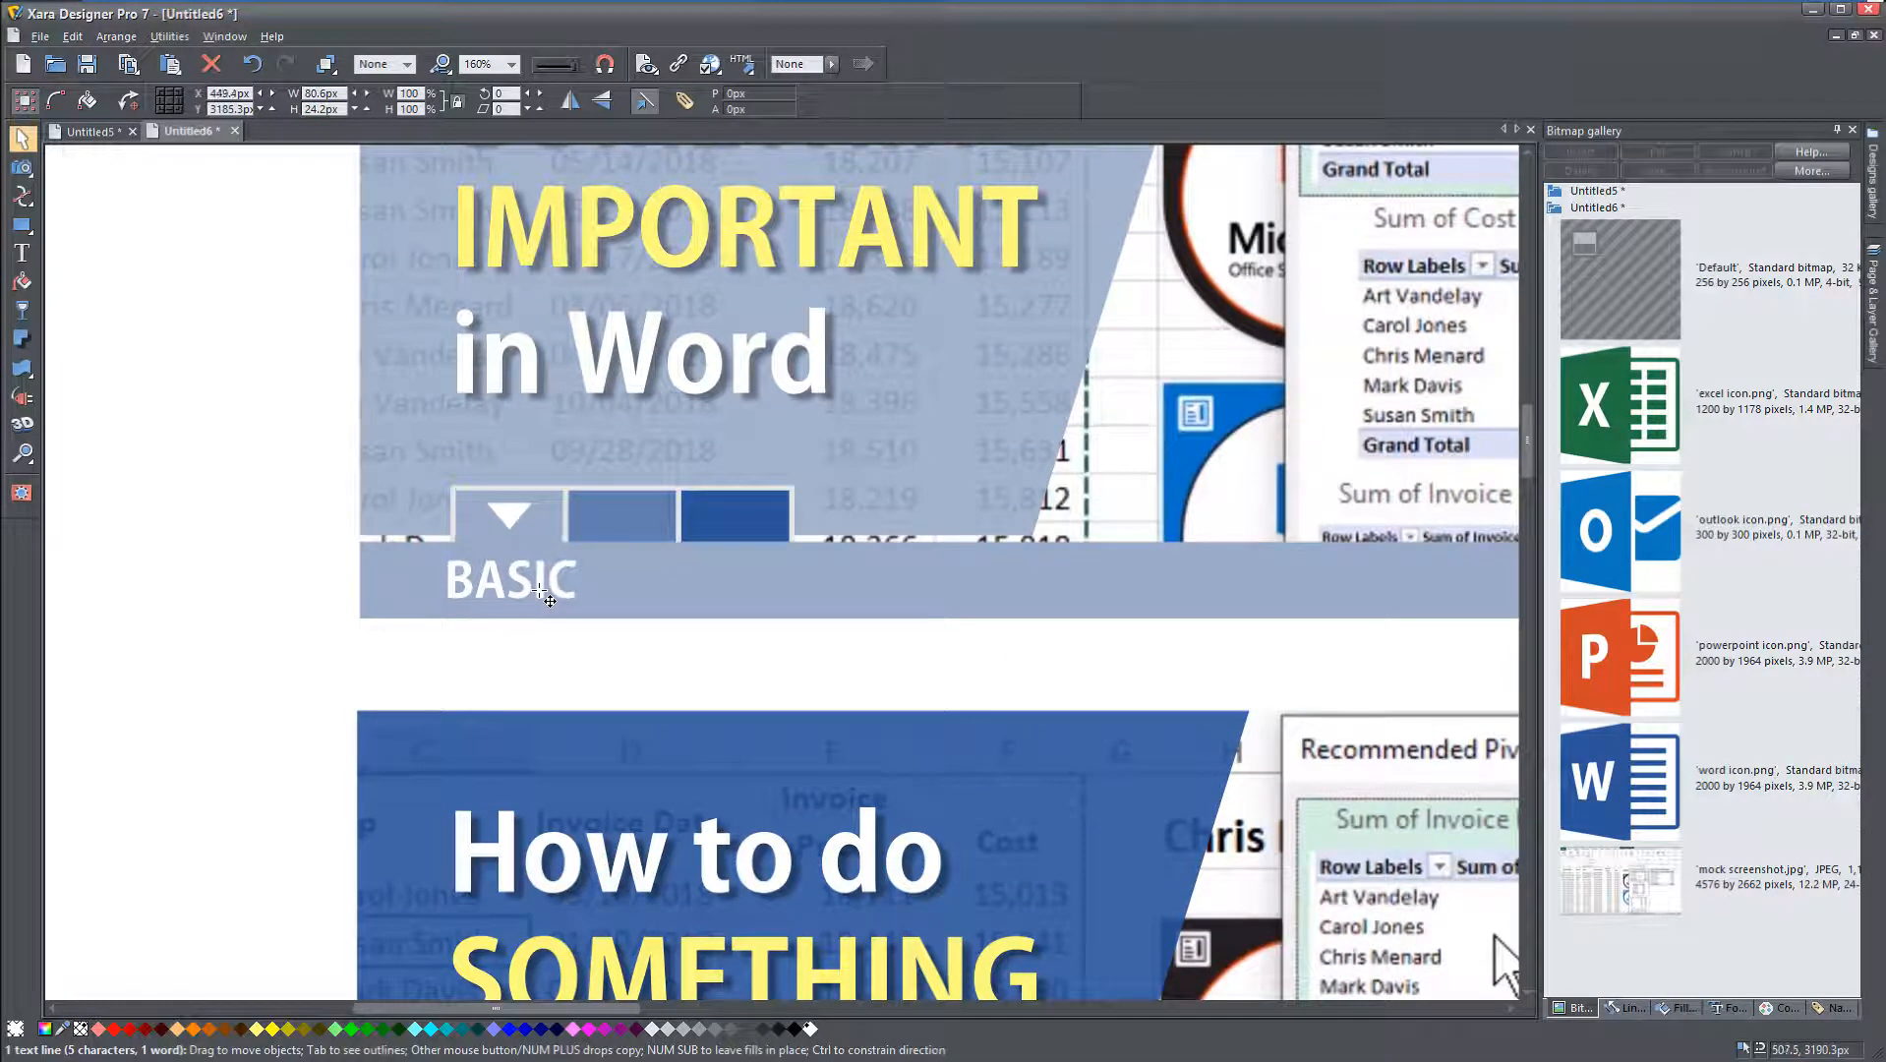
left_click(280, 622)
Step: Recolour the INTERMEDIATE thumbnail's slanted panel with the medium blue sampled from its second skill-level box
scroll(314, 719, "down", 2)
left_click_drag(526, 973, 556, 744)
left_click_drag(560, 873, 614, 243)
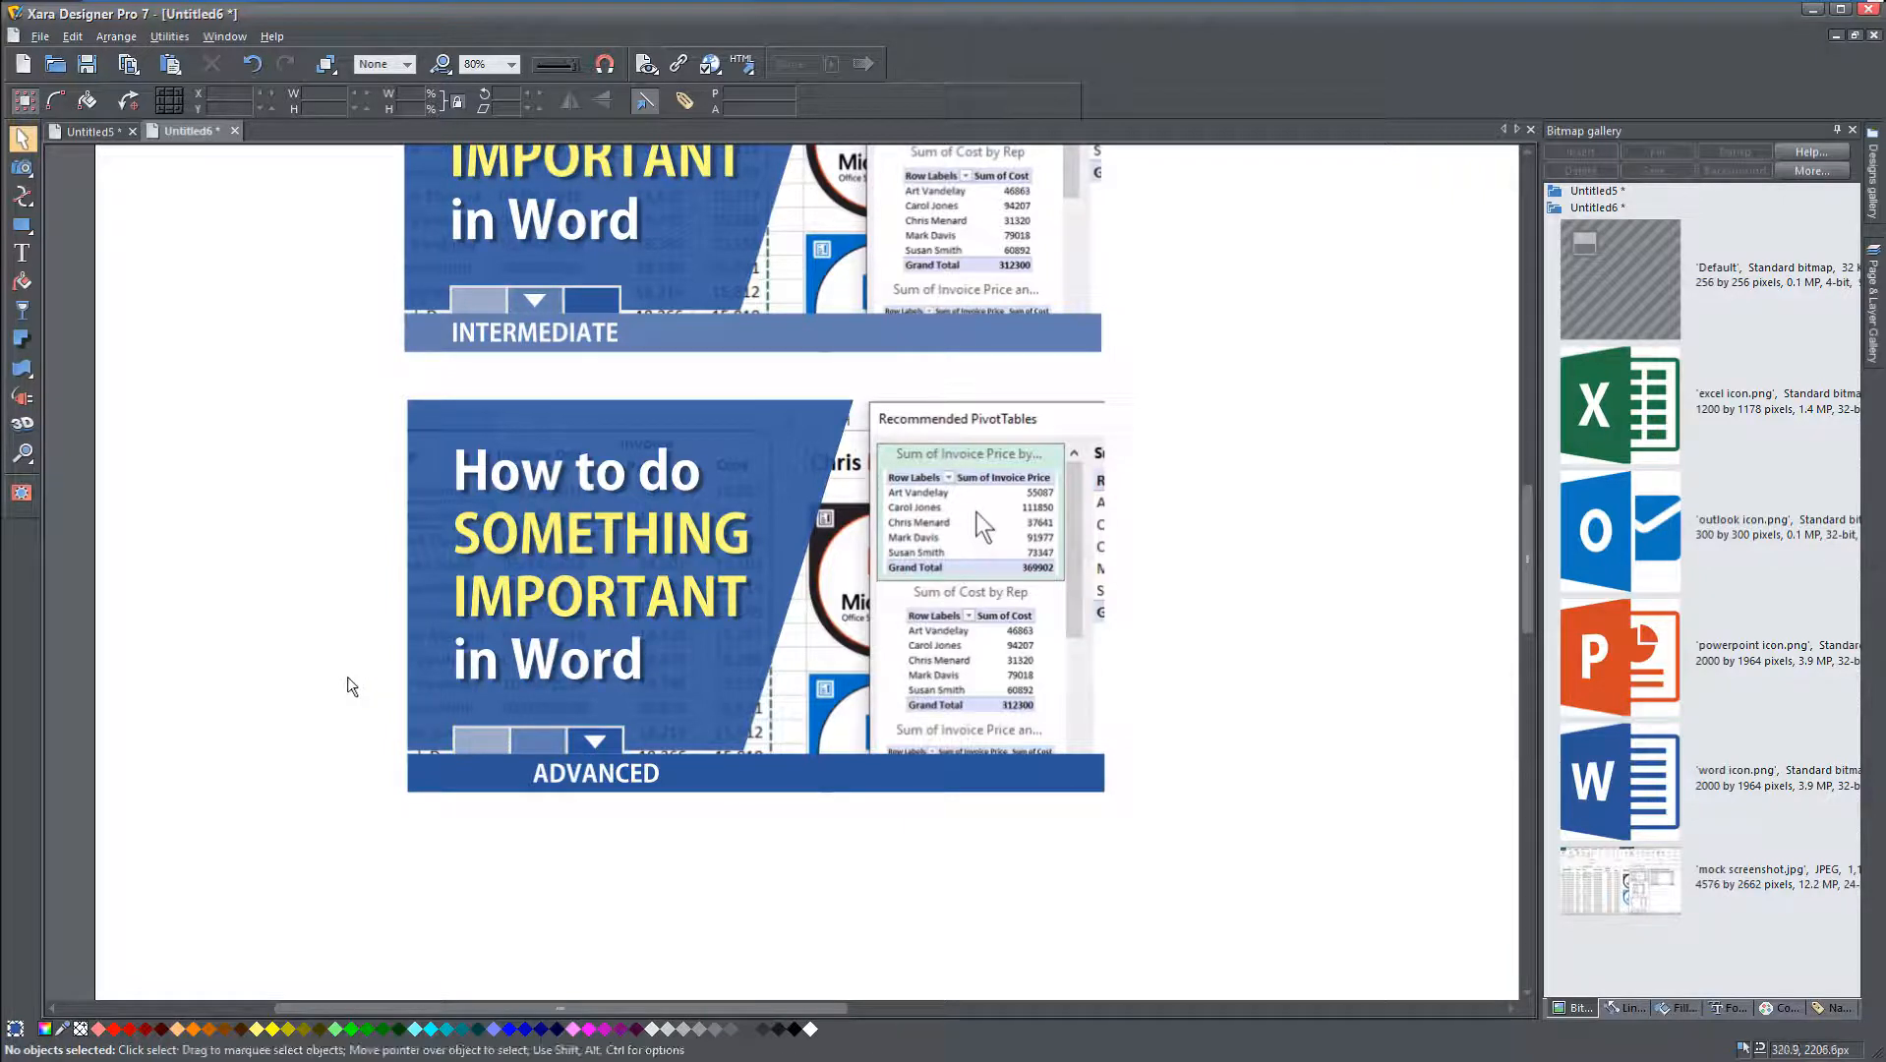
left_click(674, 682)
scroll(673, 678, "up", 5)
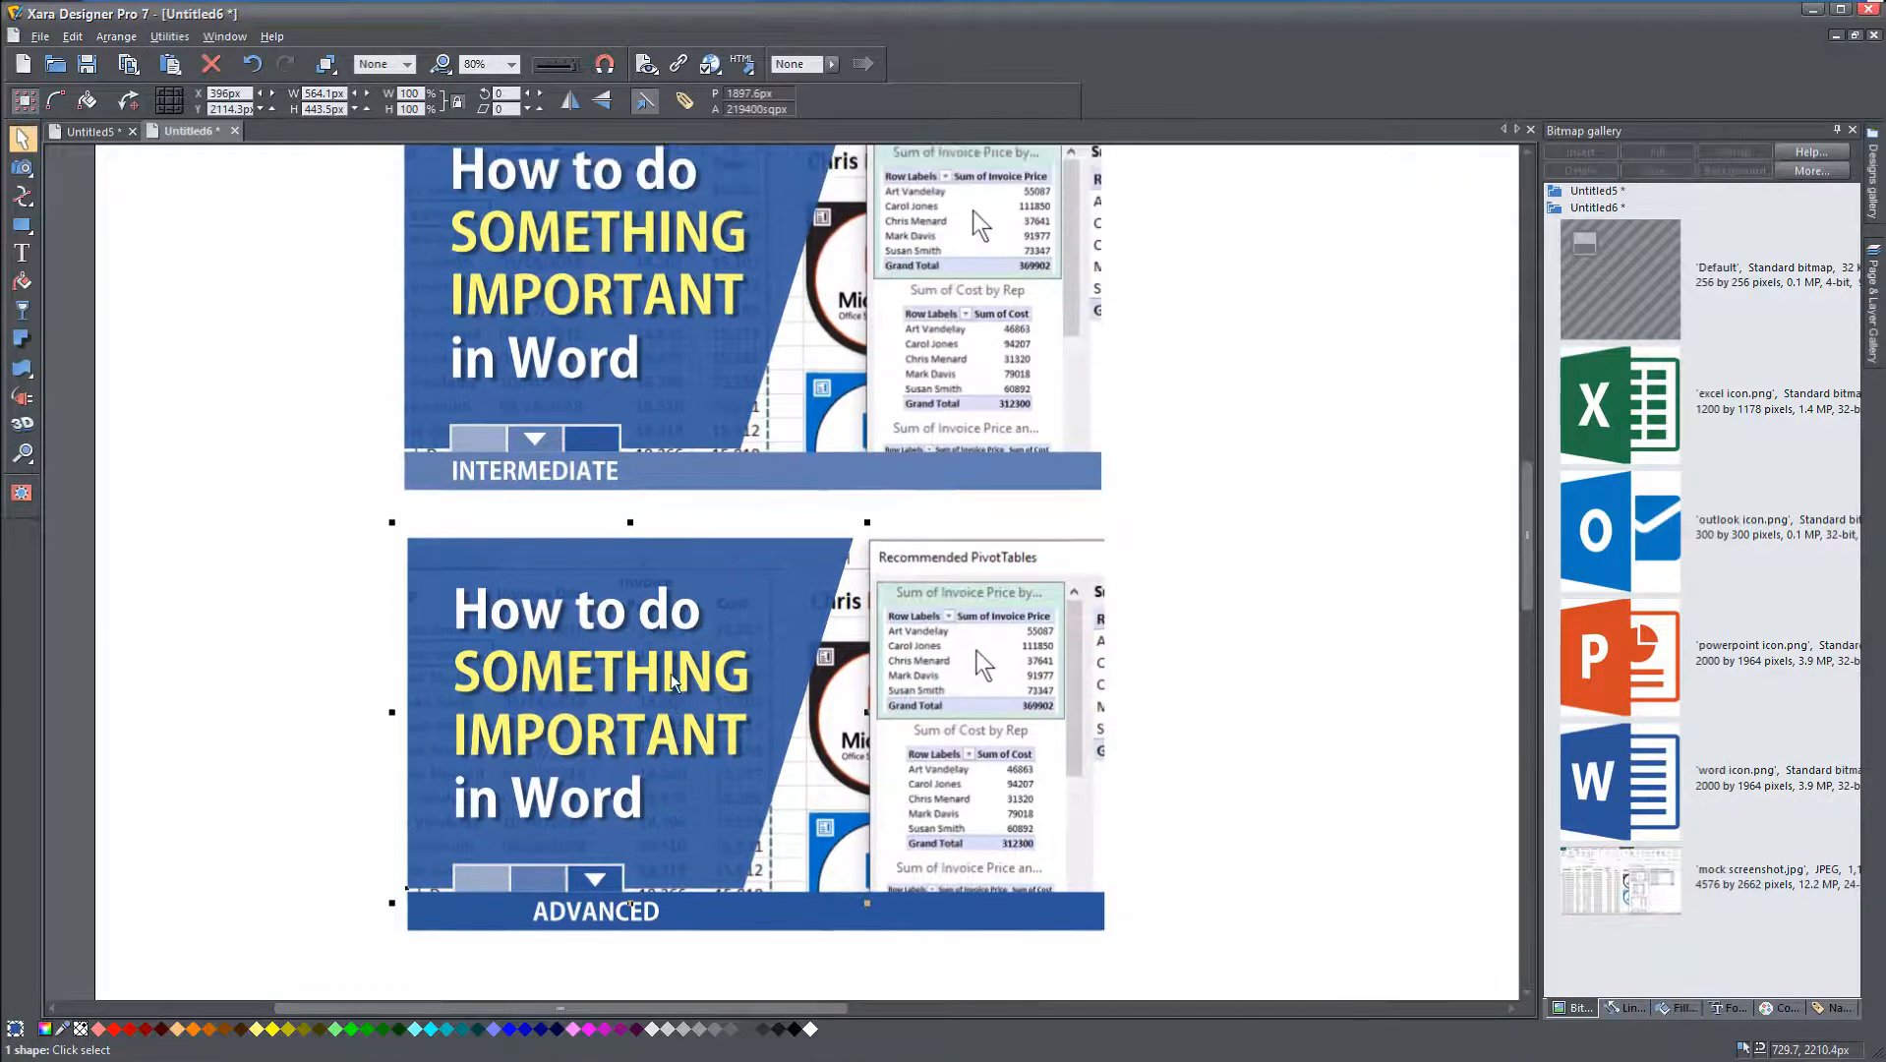
left_click(713, 655)
left_click_drag(62, 1029, 591, 716)
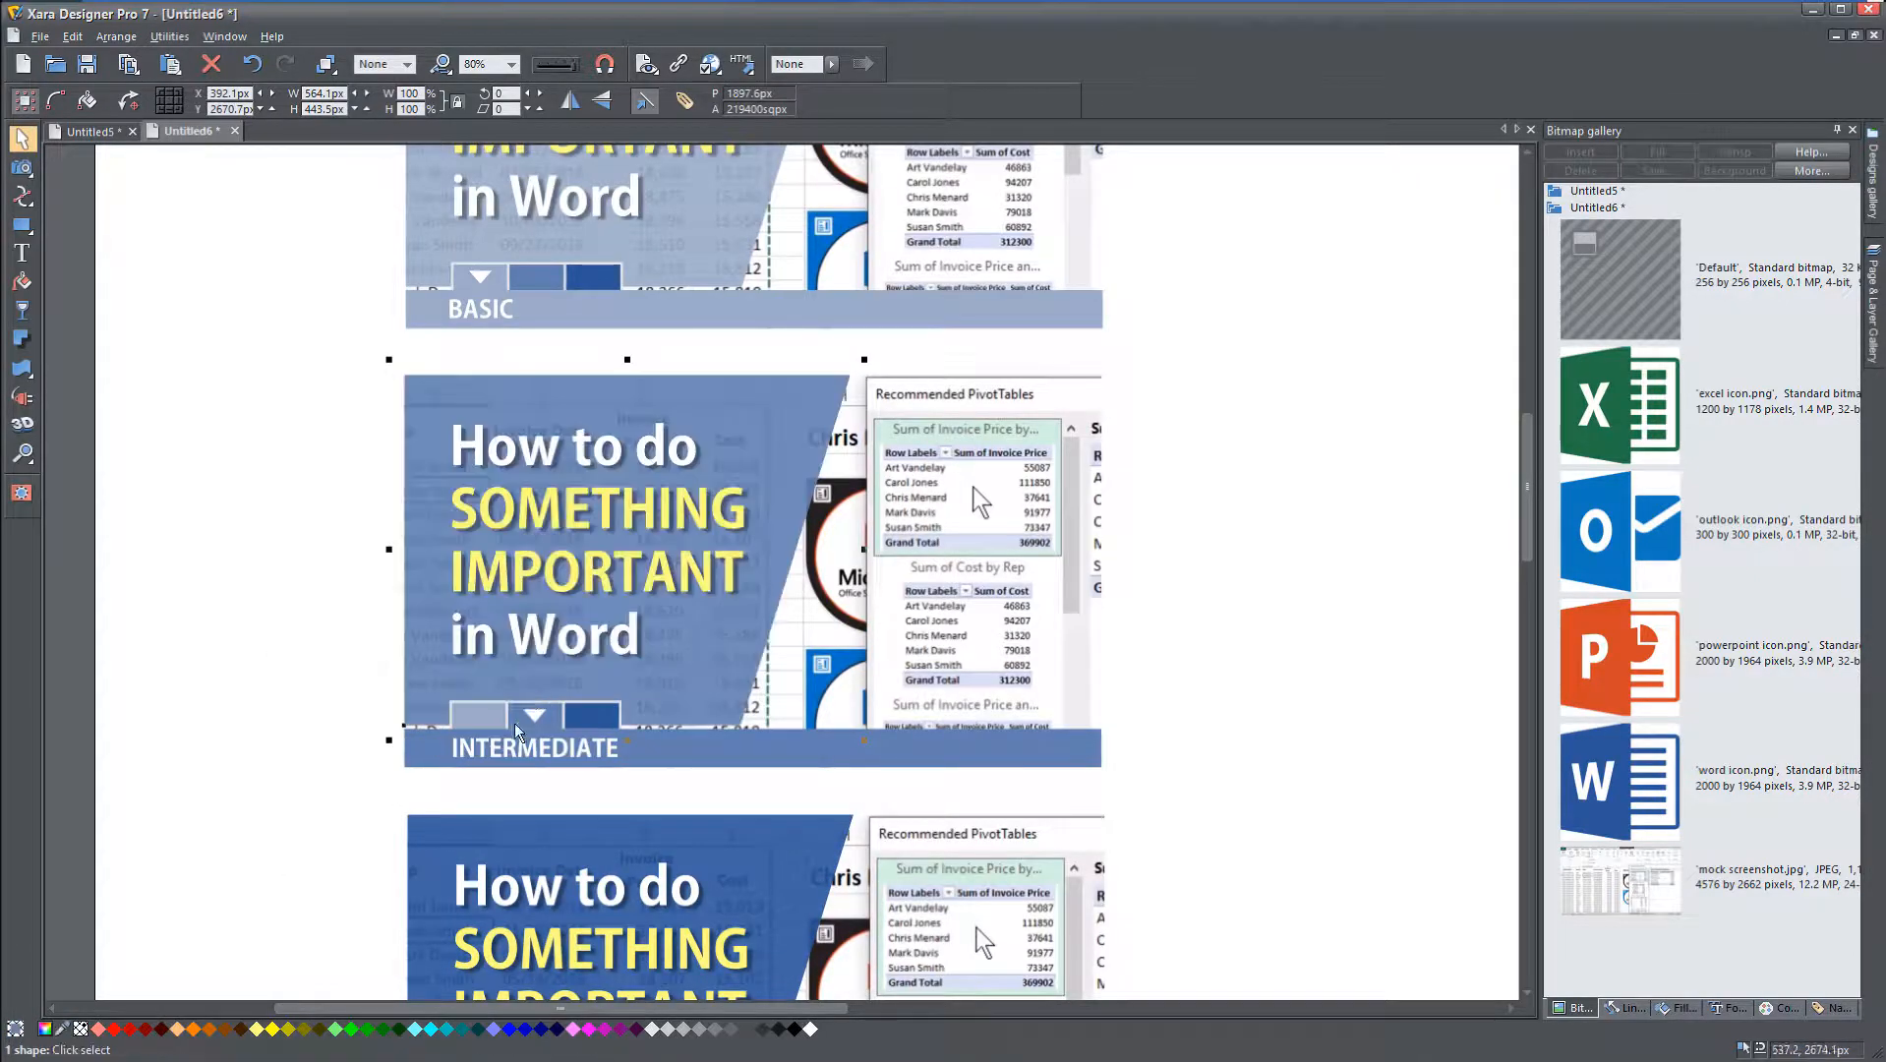
left_click(297, 644)
Step: Move the Word icon above the column of three blue thumbnails
scroll(297, 645, "down", 4)
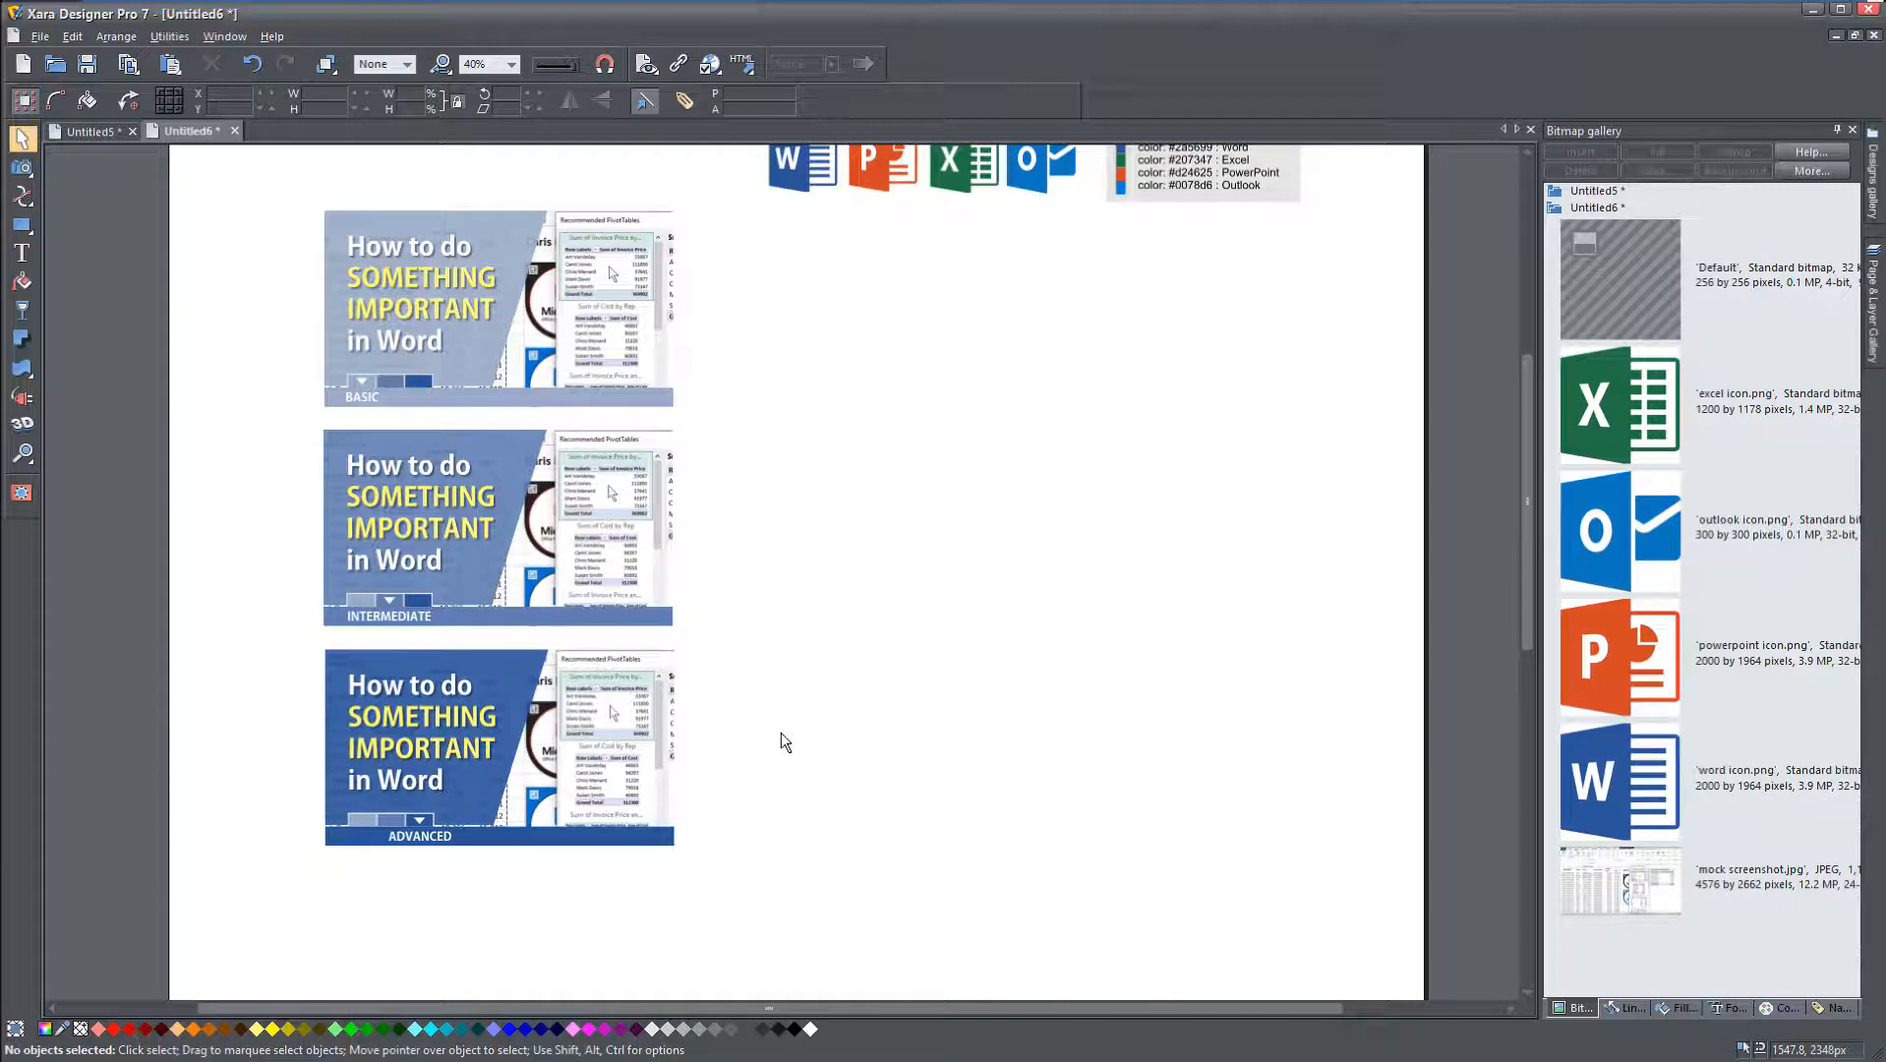
scroll(783, 747, "up", 3)
left_click_drag(798, 295, 463, 270)
left_click(796, 863)
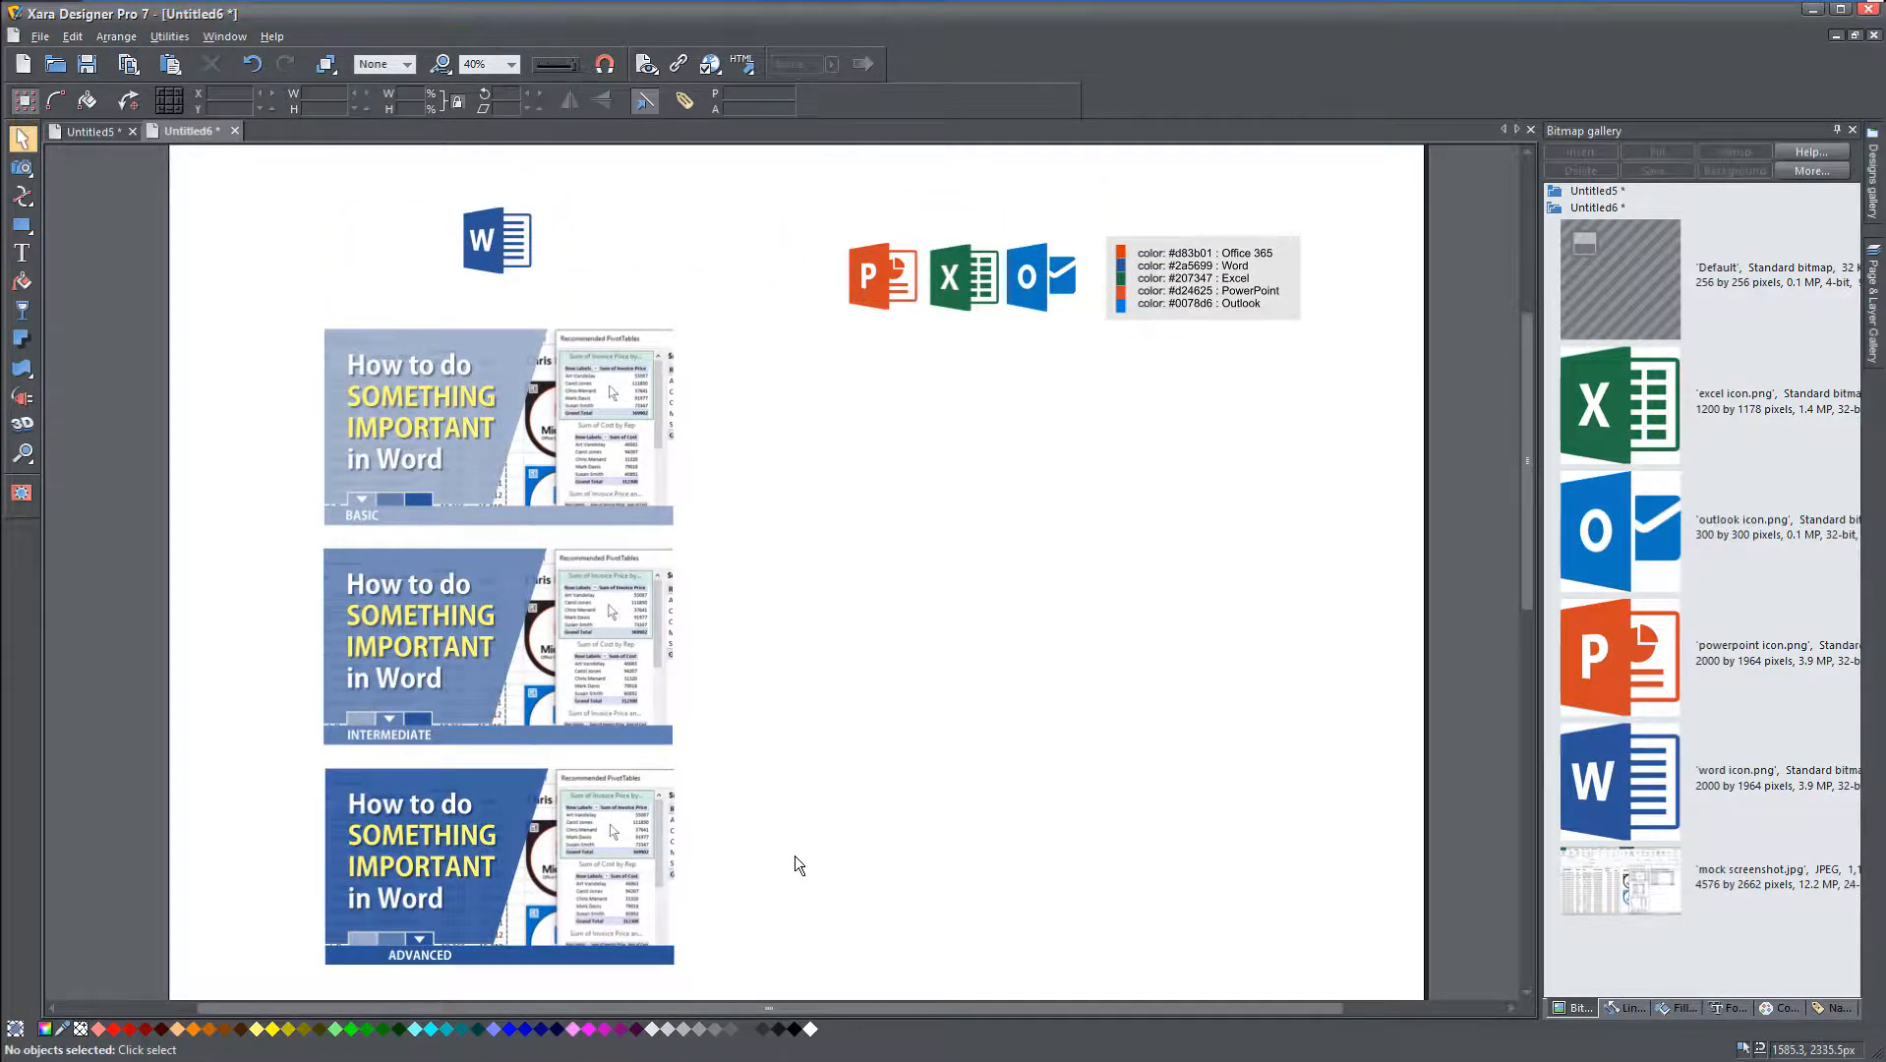
Step: Spread the Excel, PowerPoint and Outlook icons and the colour key out to the right, with Excel heading the second column
left_click_drag(812, 194, 1418, 236)
left_click(1261, 344)
left_click_drag(1131, 231, 851, 234)
left_click_drag(868, 683, 817, 668)
left_click(817, 666)
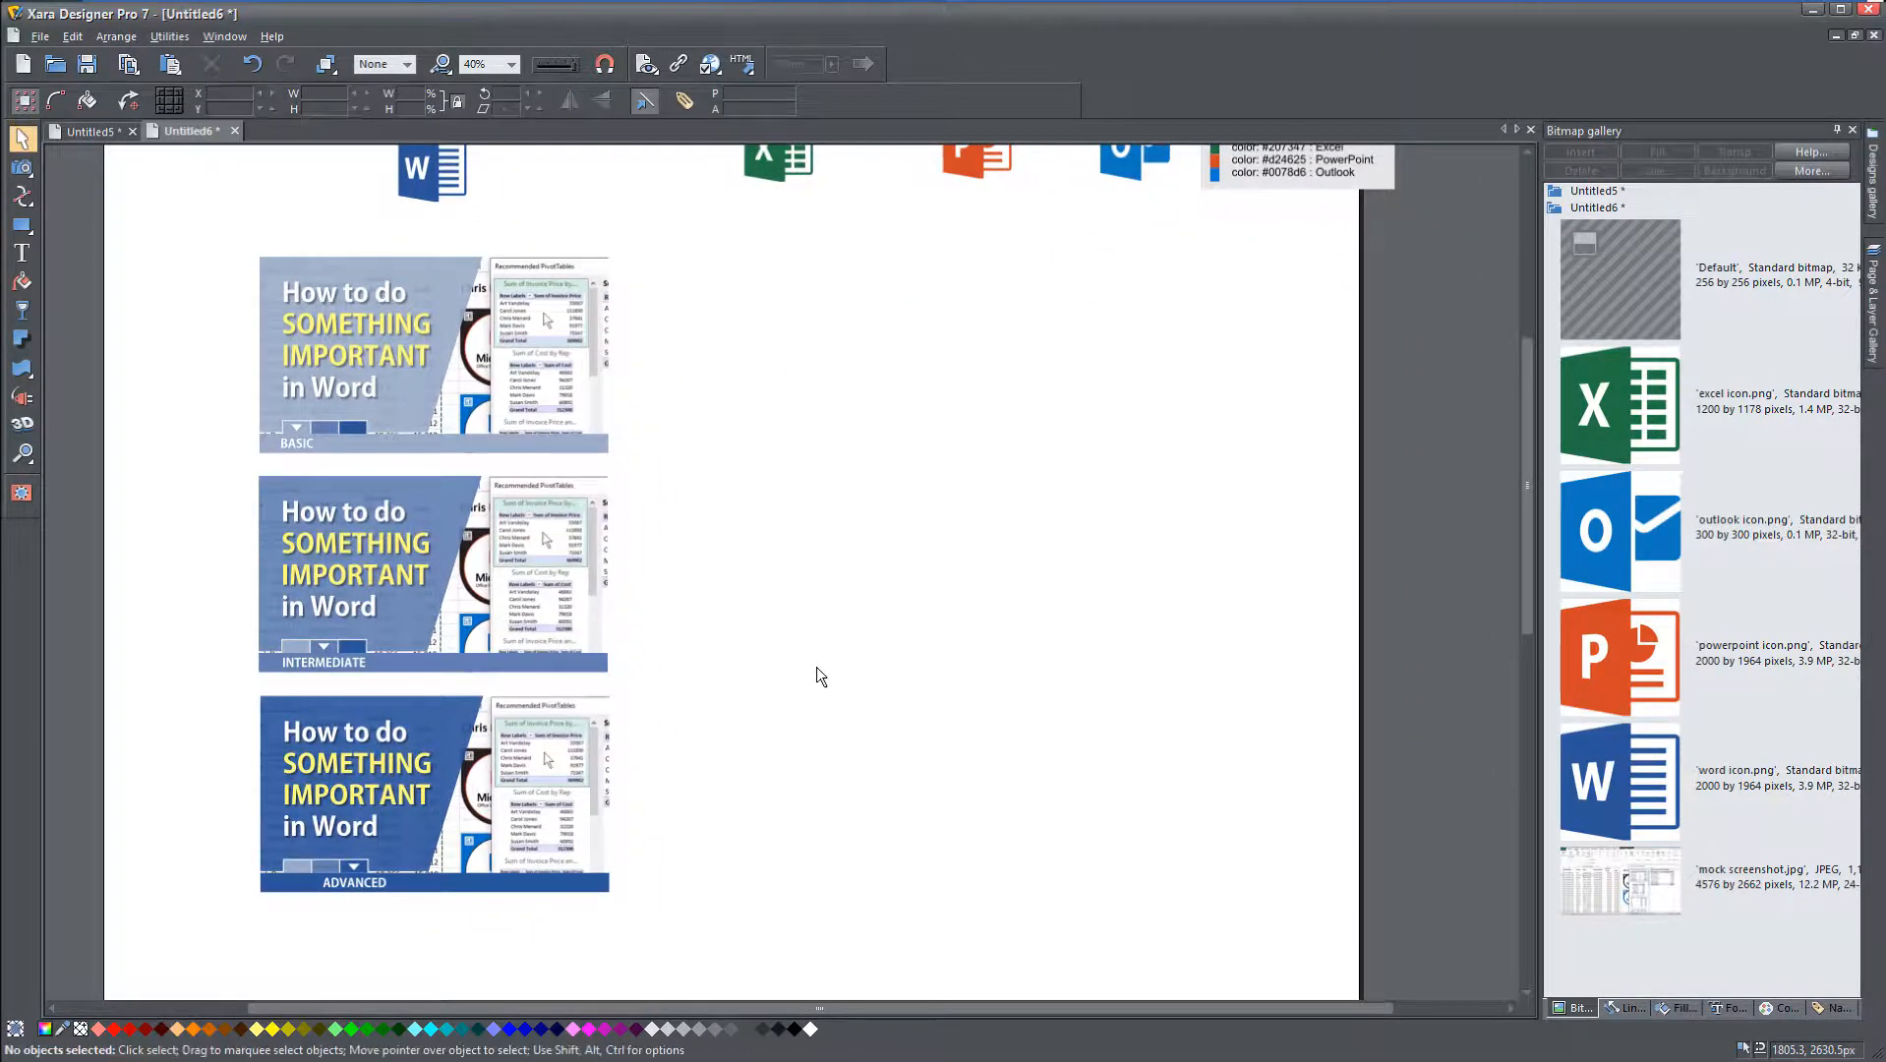
Step: Duplicate all three blue thumbnails and place the copies in a second column beneath the Excel icon
left_click_drag(250, 333, 602, 739)
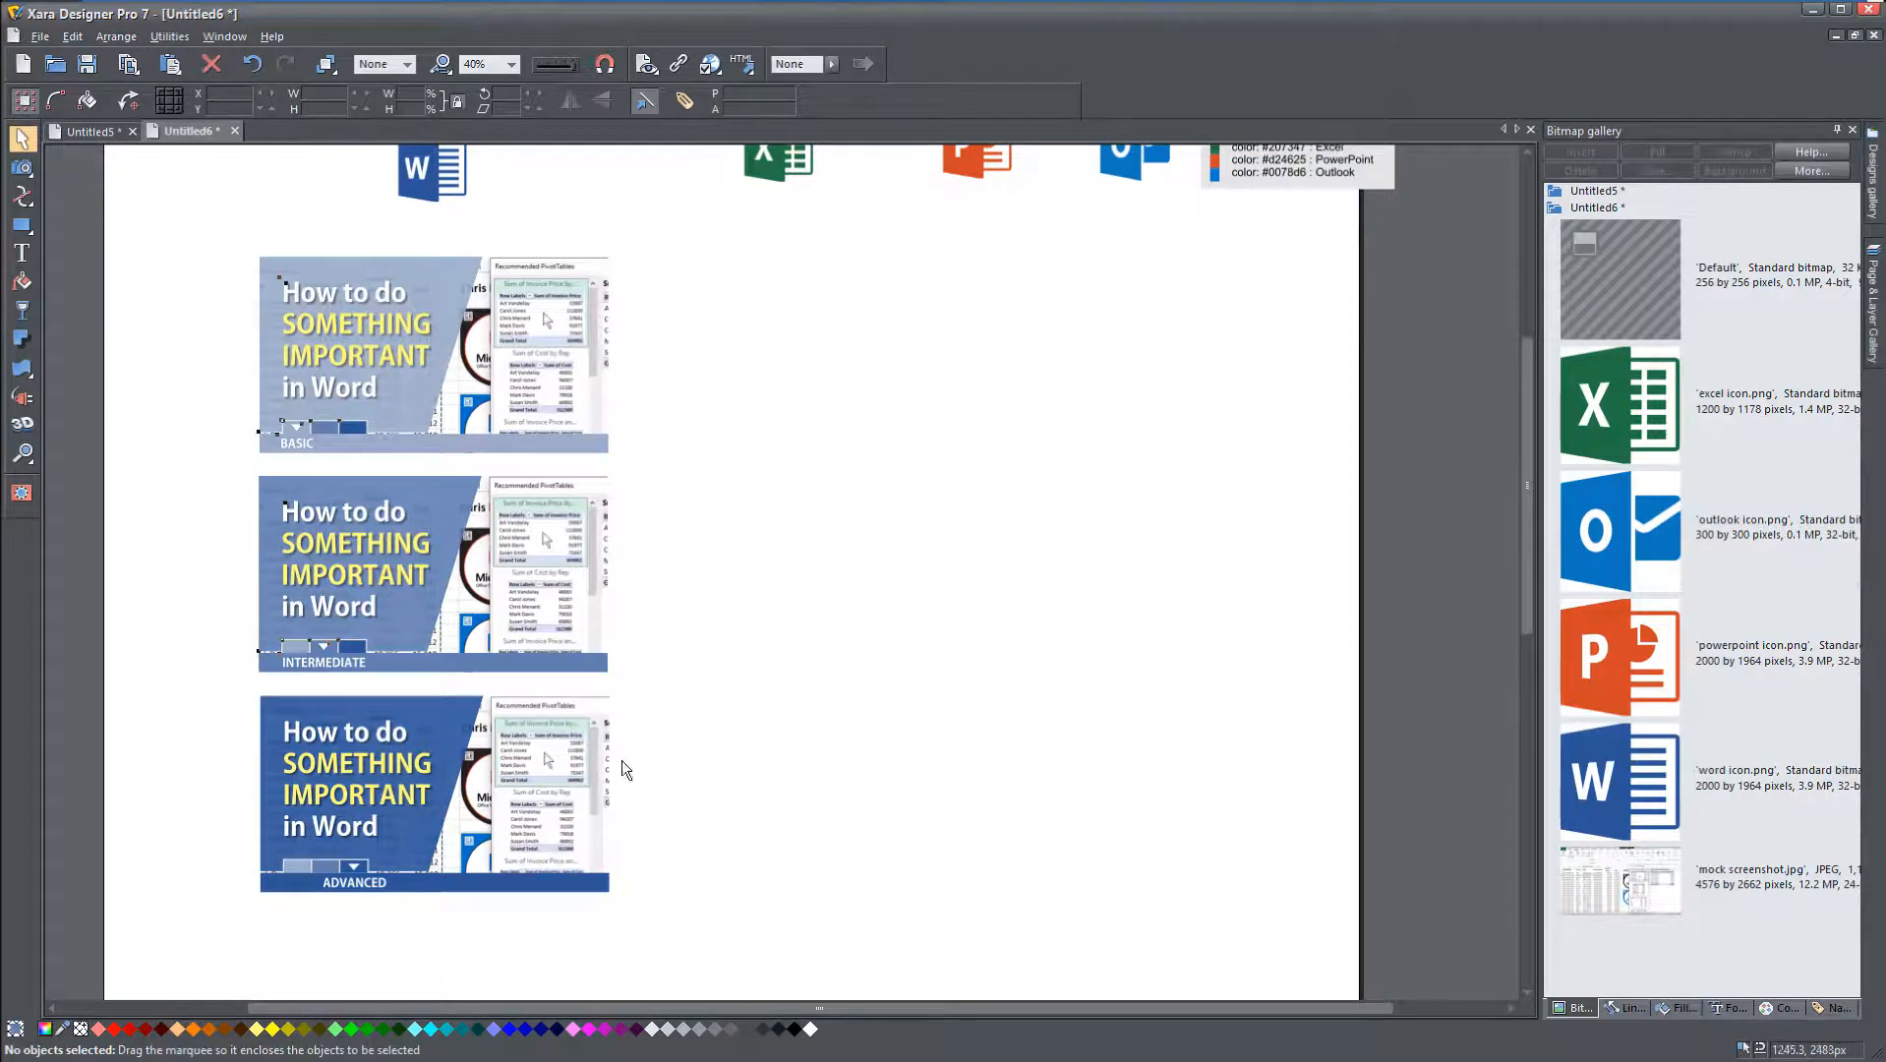
left_click_drag(742, 962, 742, 964)
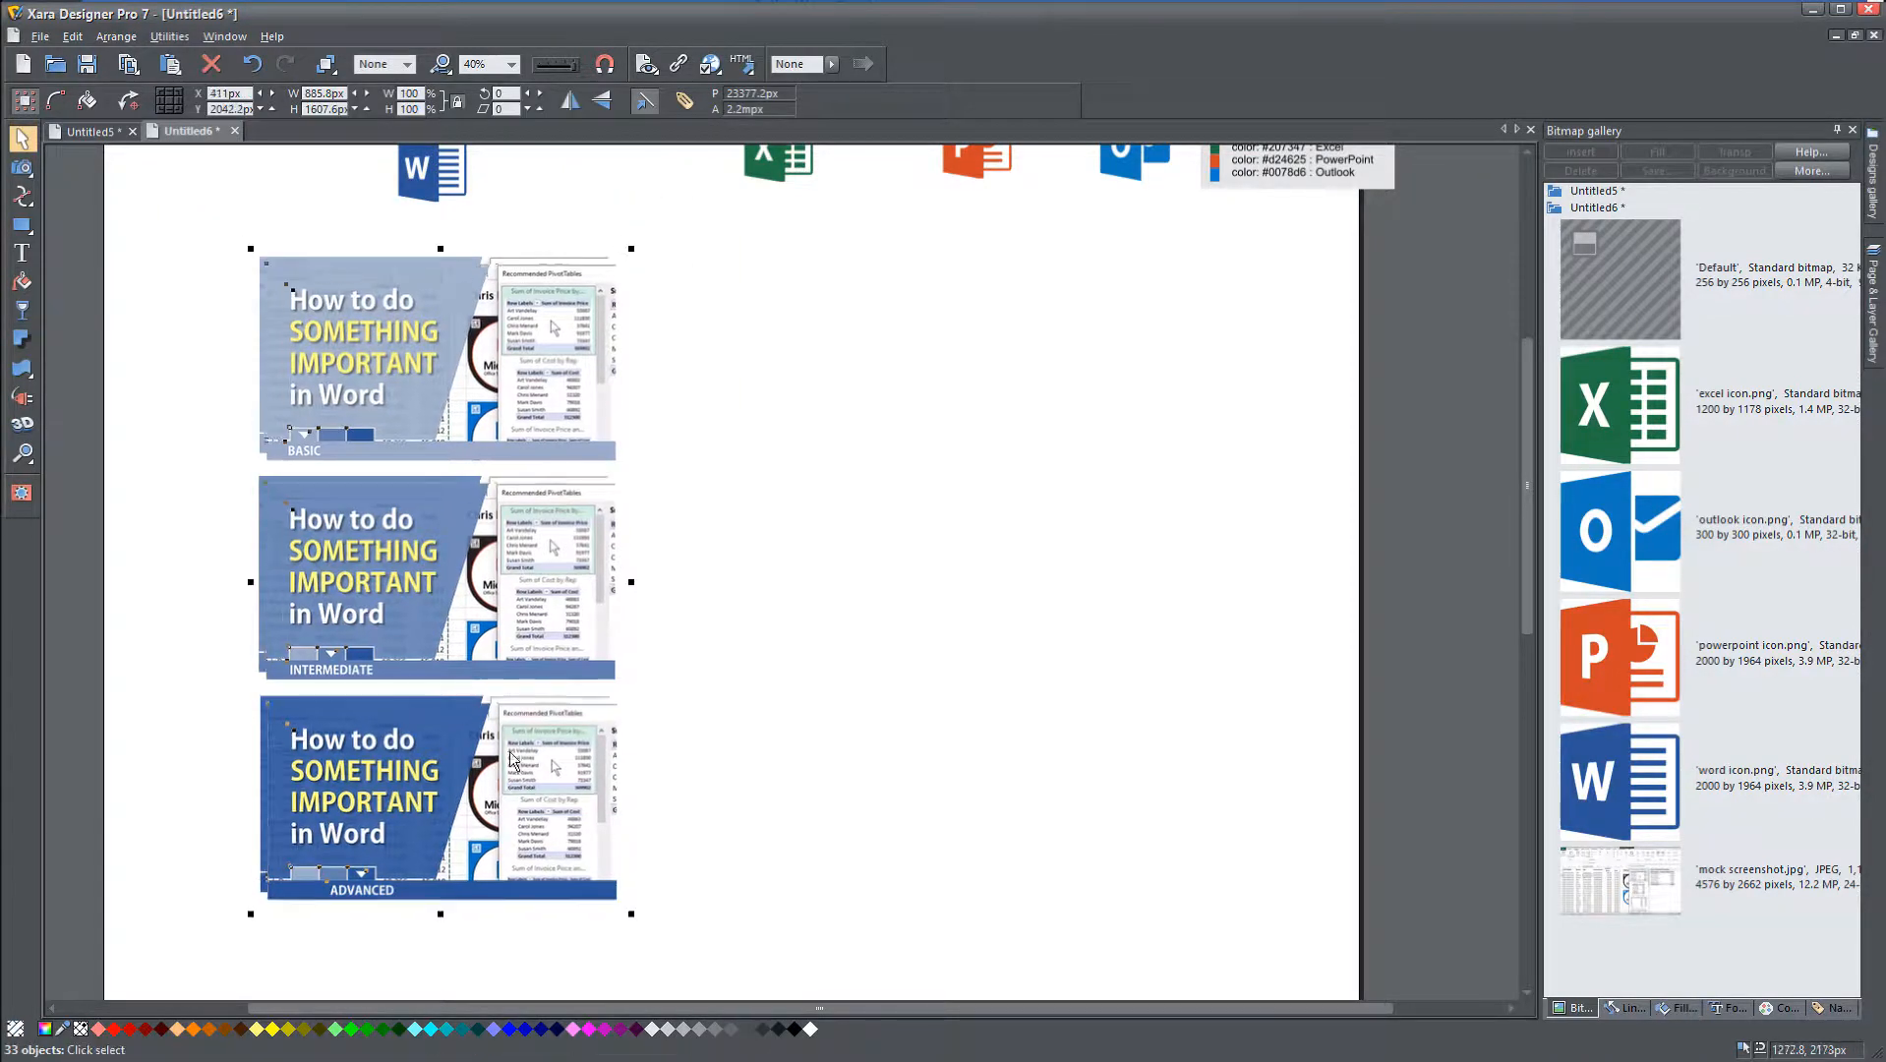
left_click_drag(431, 620, 813, 612)
left_click(1055, 574)
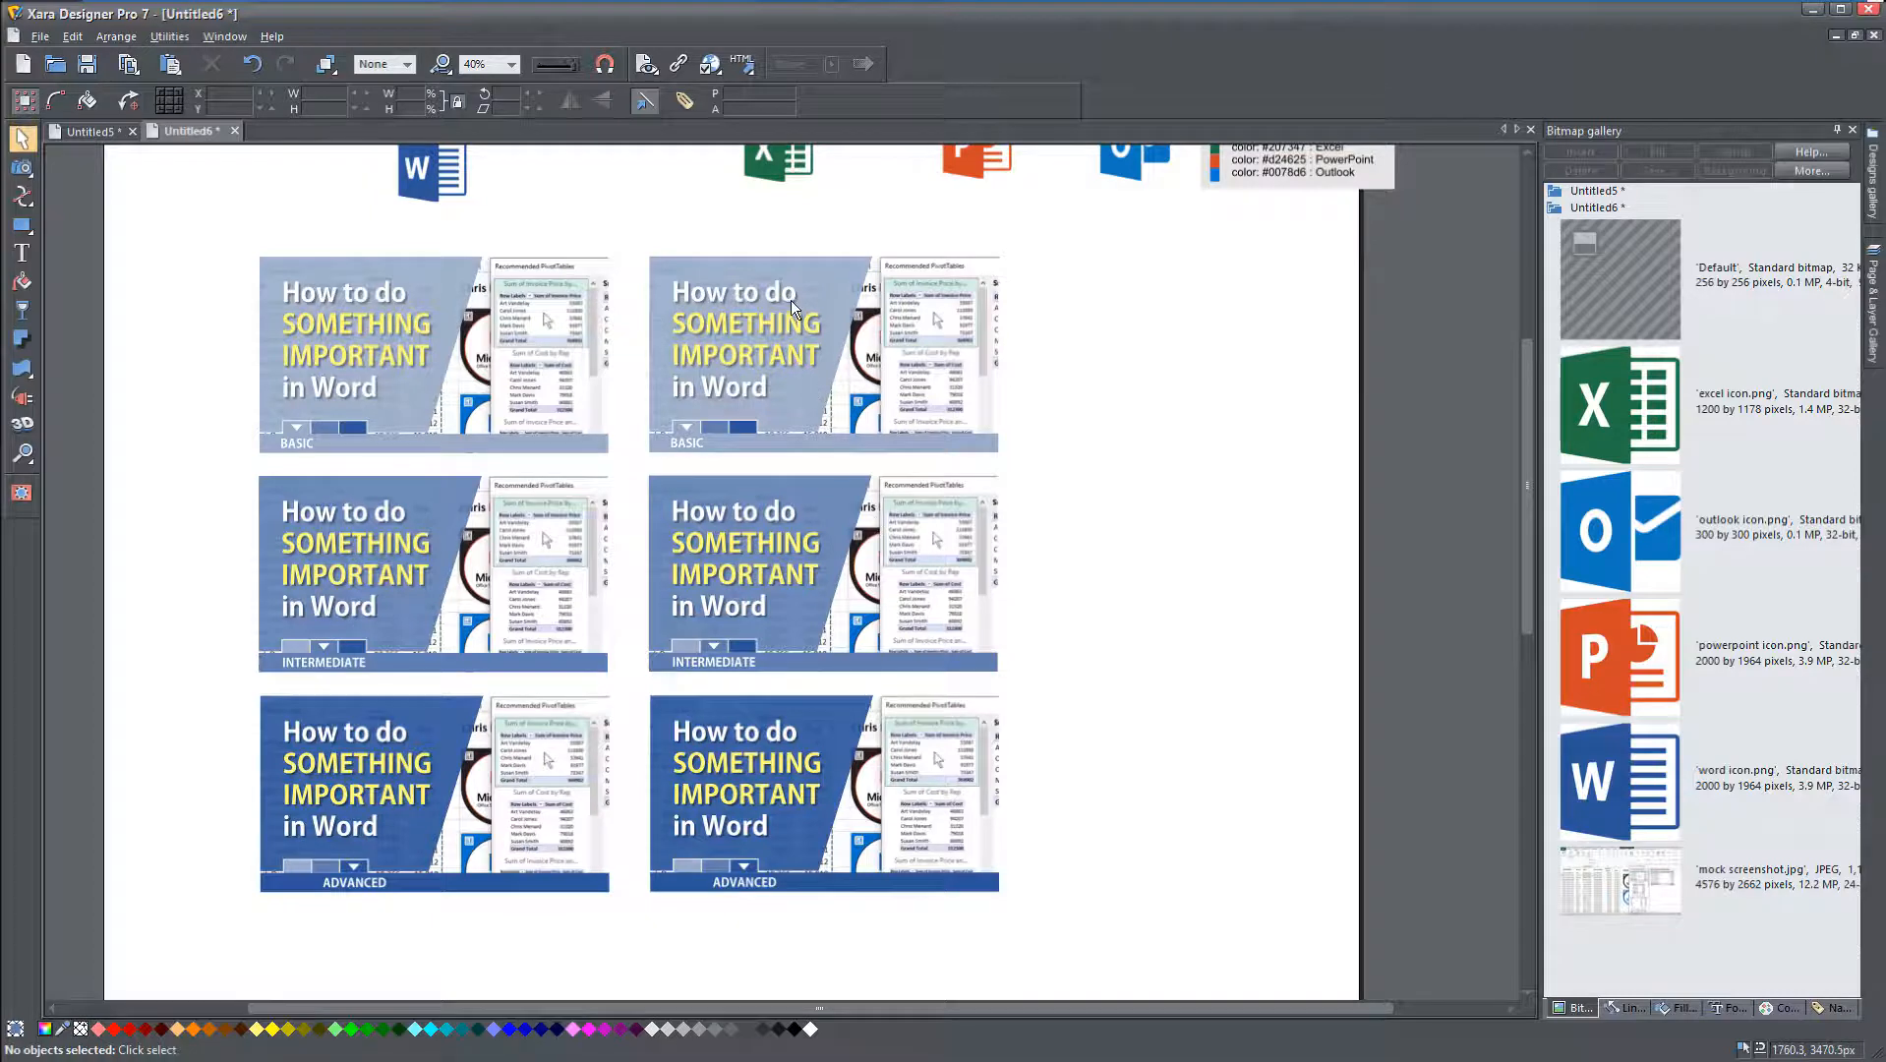
Step: Recolour the three skill-level boxes of the second column's BASIC thumbnail with the green sampled from the Excel icon
scroll(791, 301, "up", 2)
scroll(774, 449, "up", 1)
left_click_drag(774, 449, 680, 574)
scroll(739, 561, "down", 3)
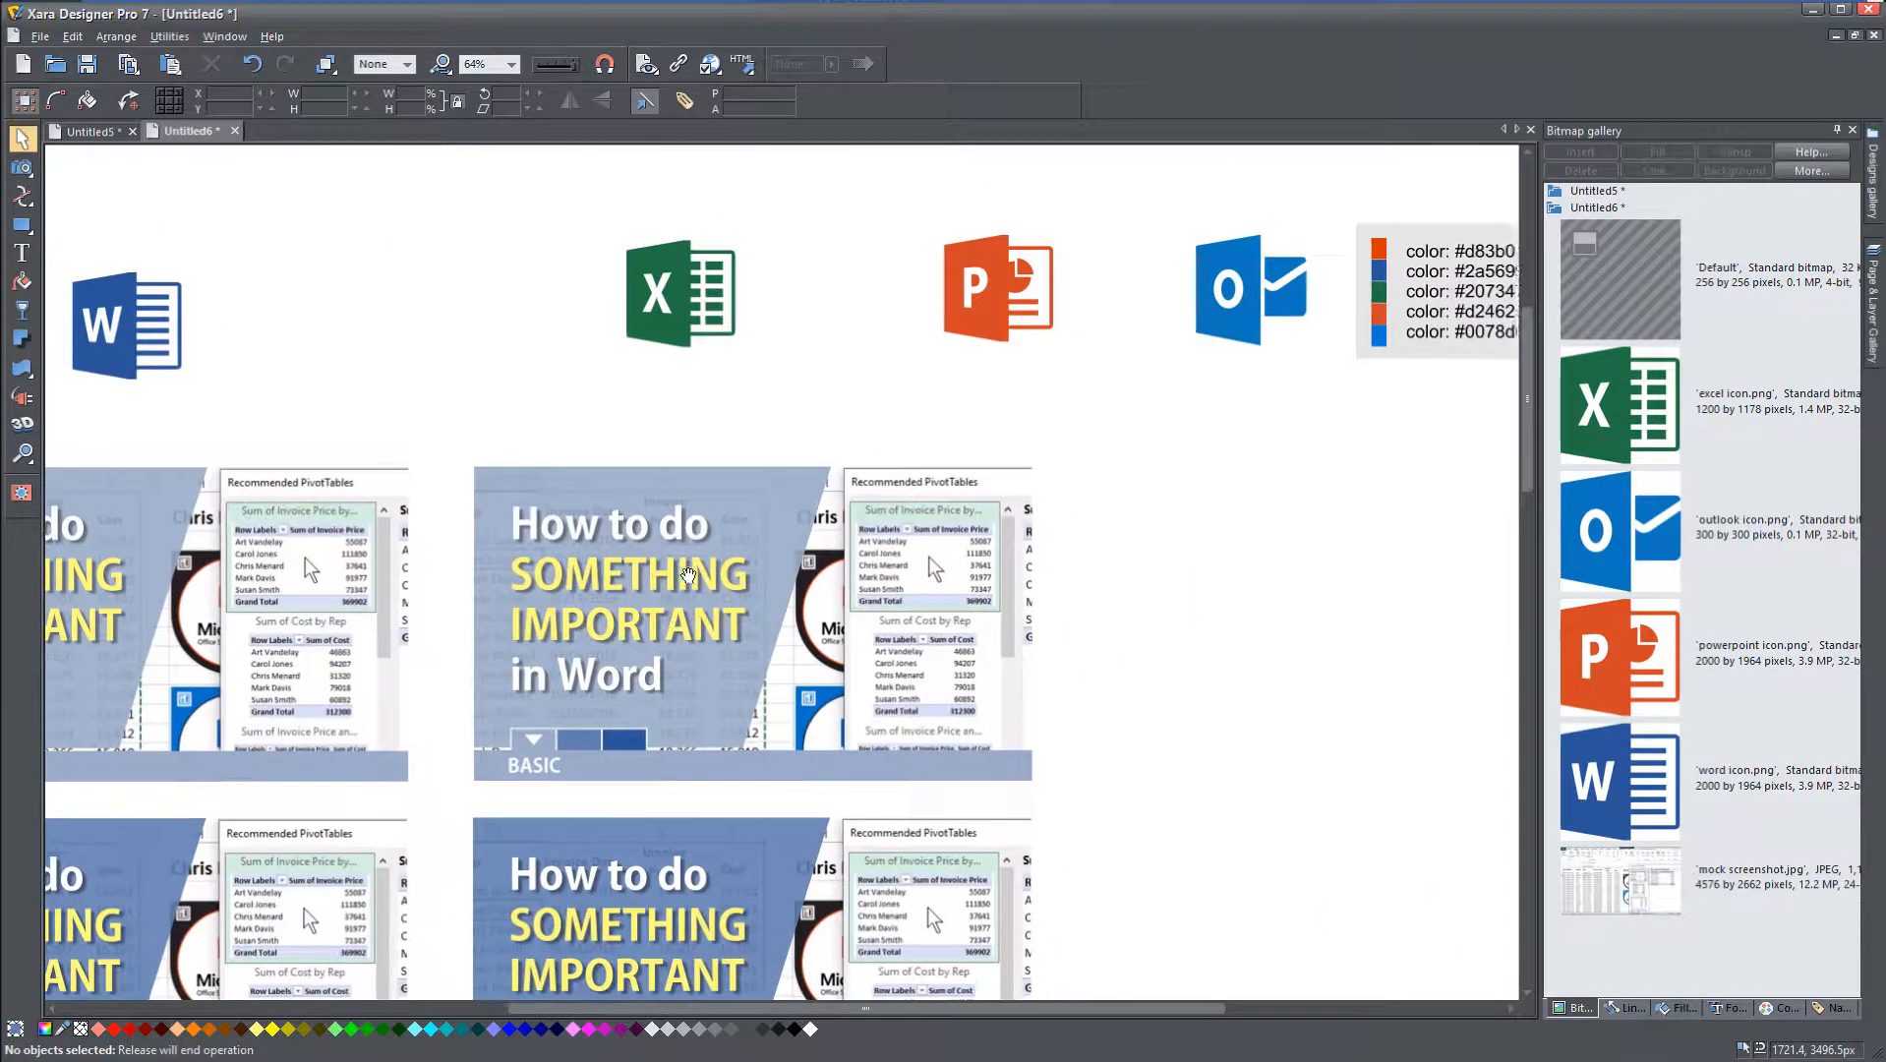
left_click(549, 752)
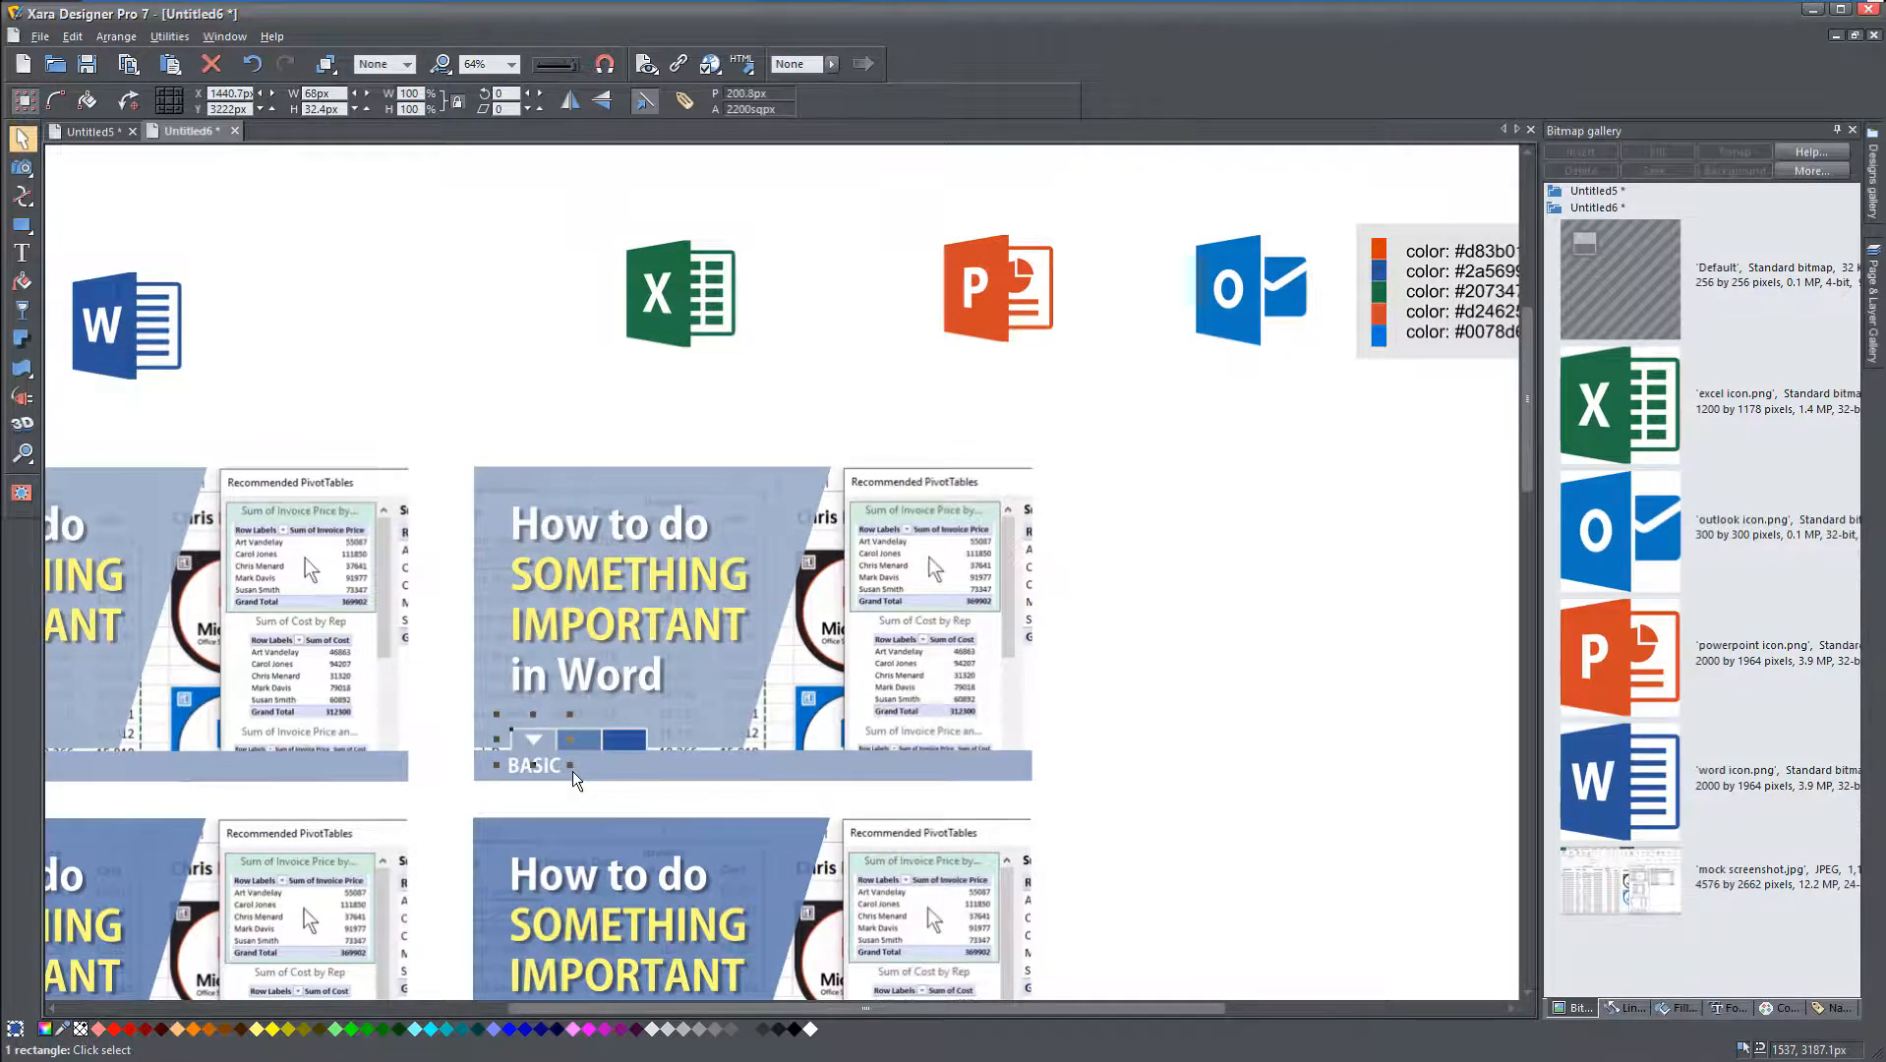
left_click(22, 311)
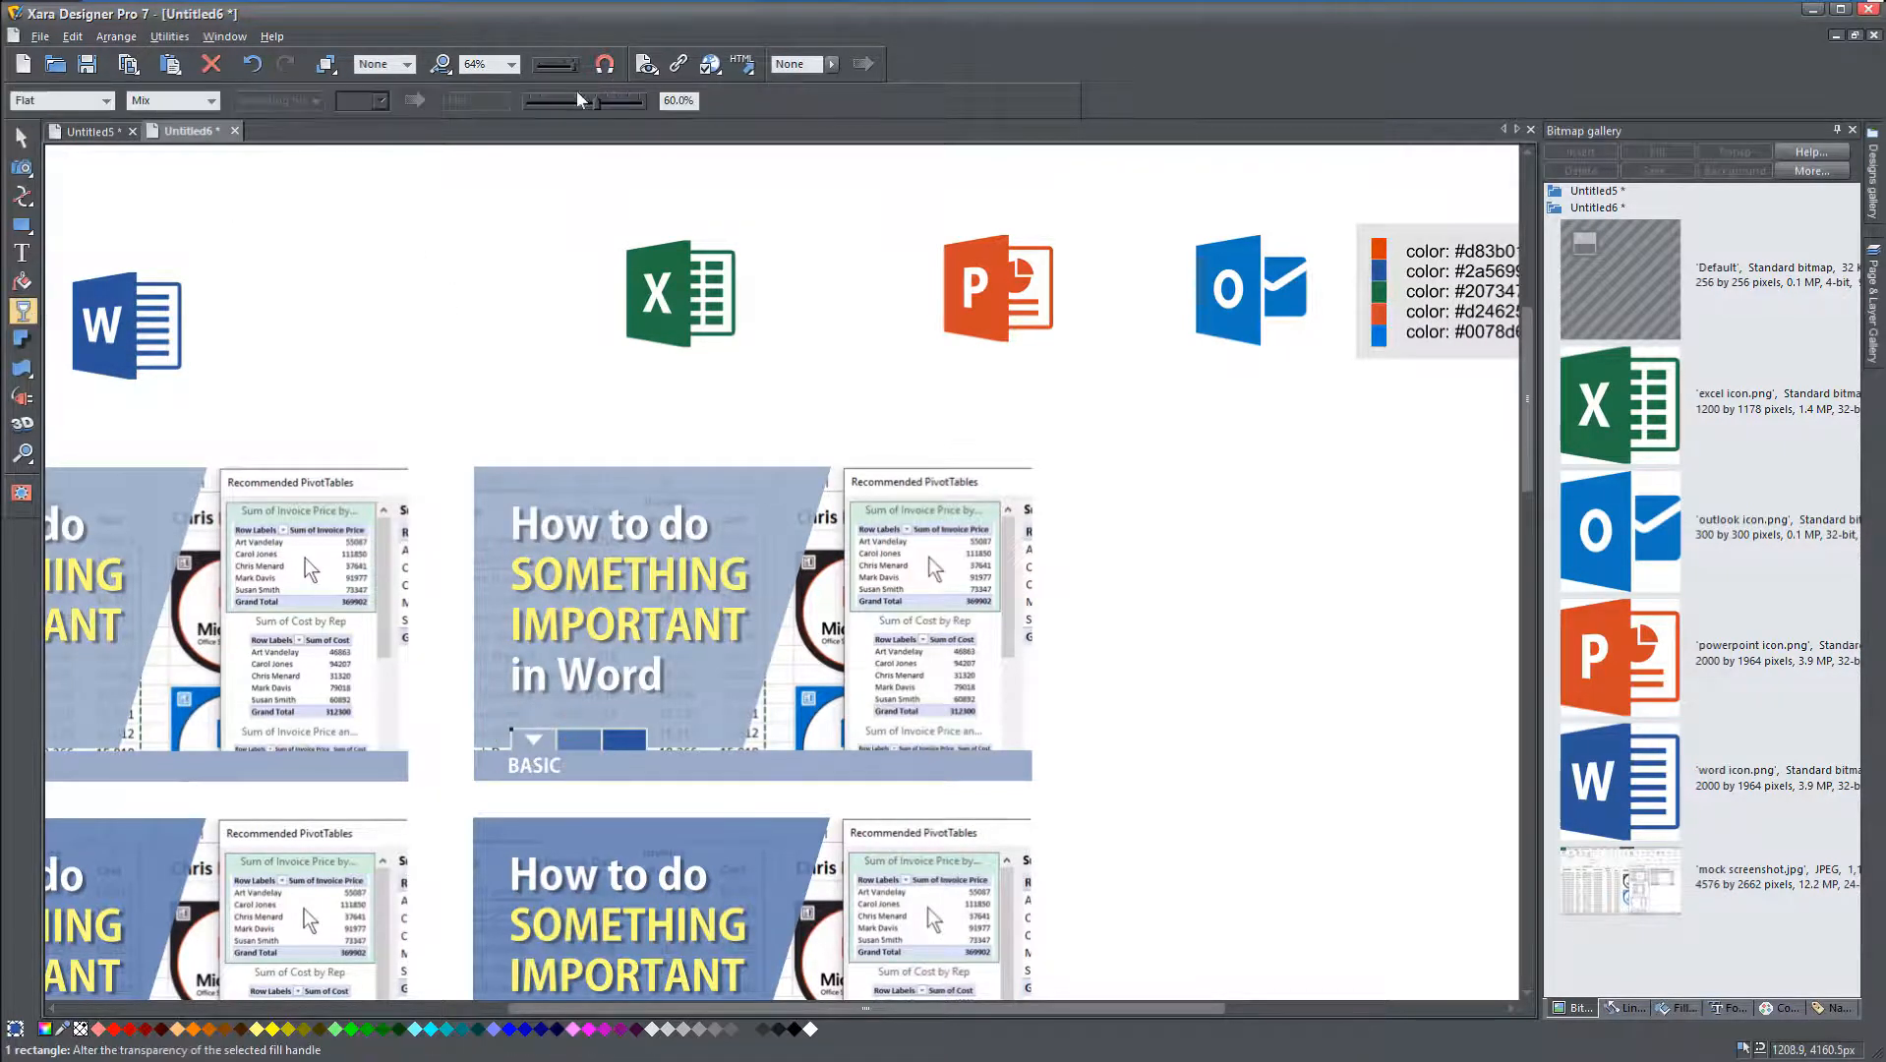
left_click(22, 138)
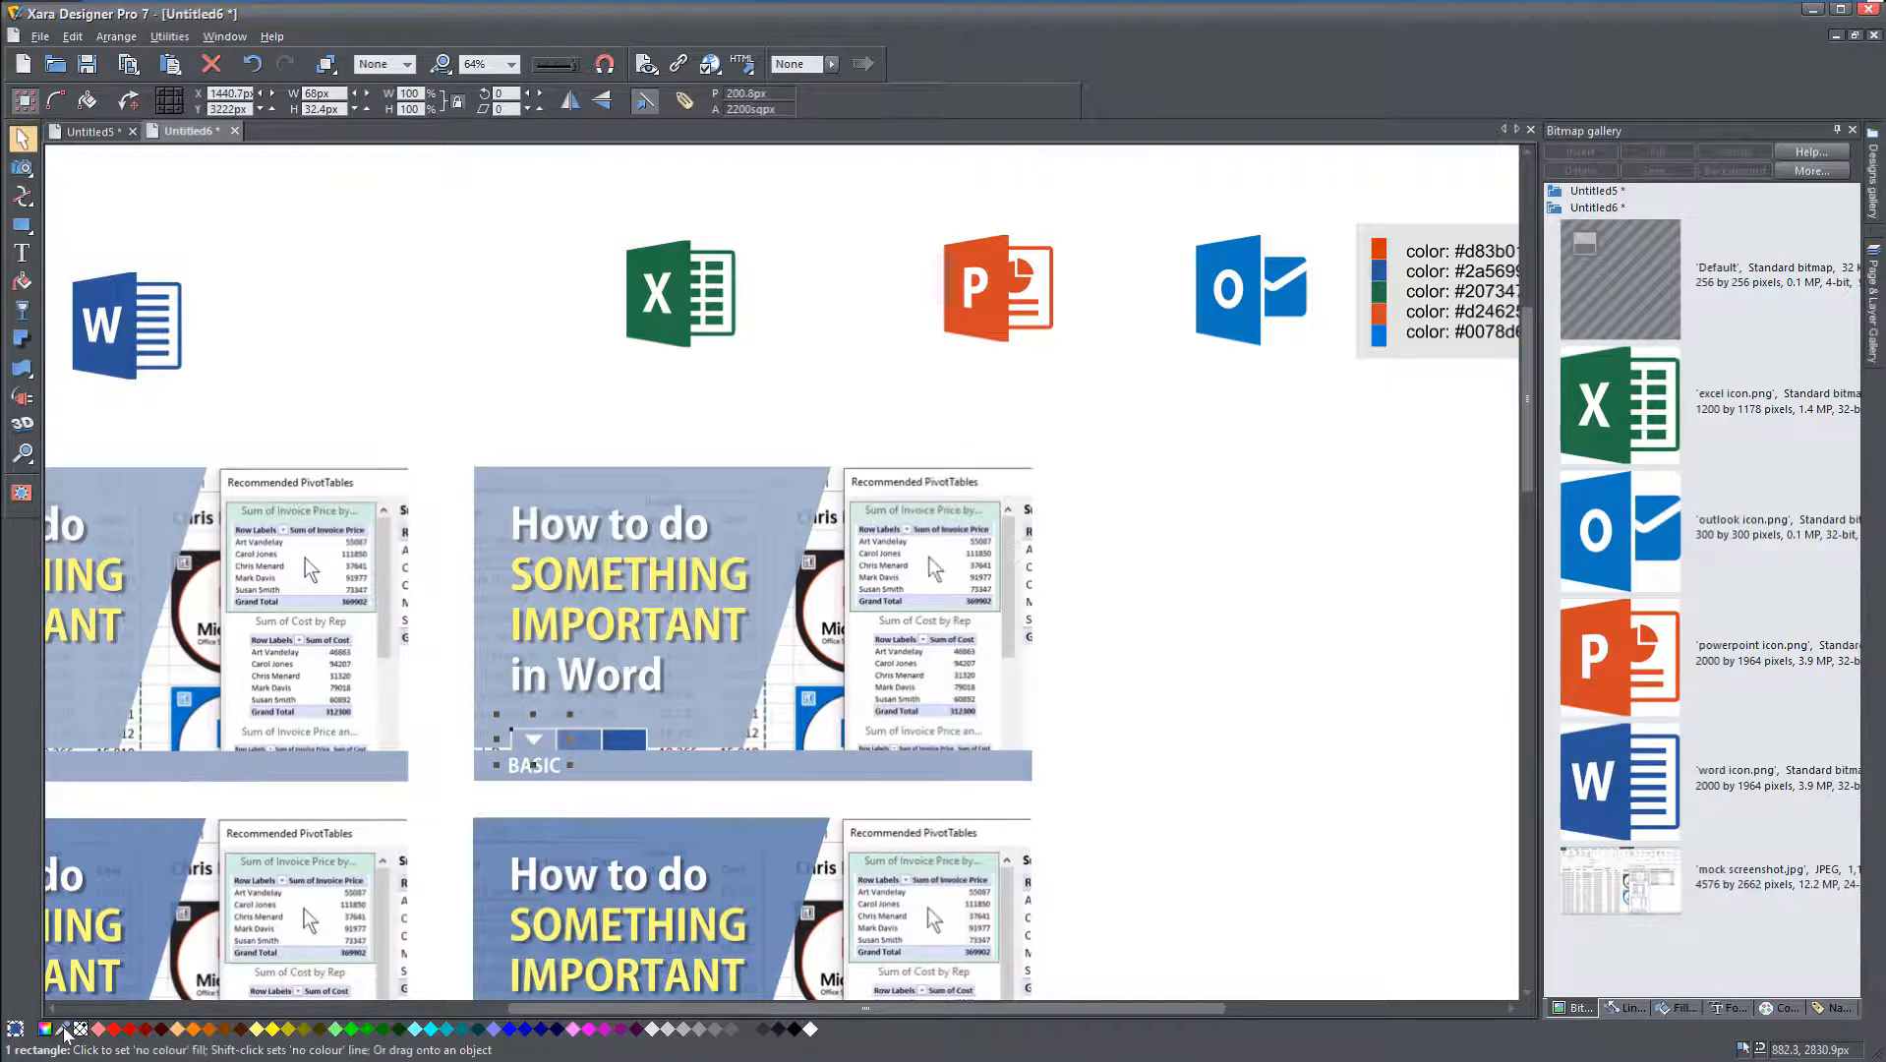
left_click_drag(63, 1029, 657, 329)
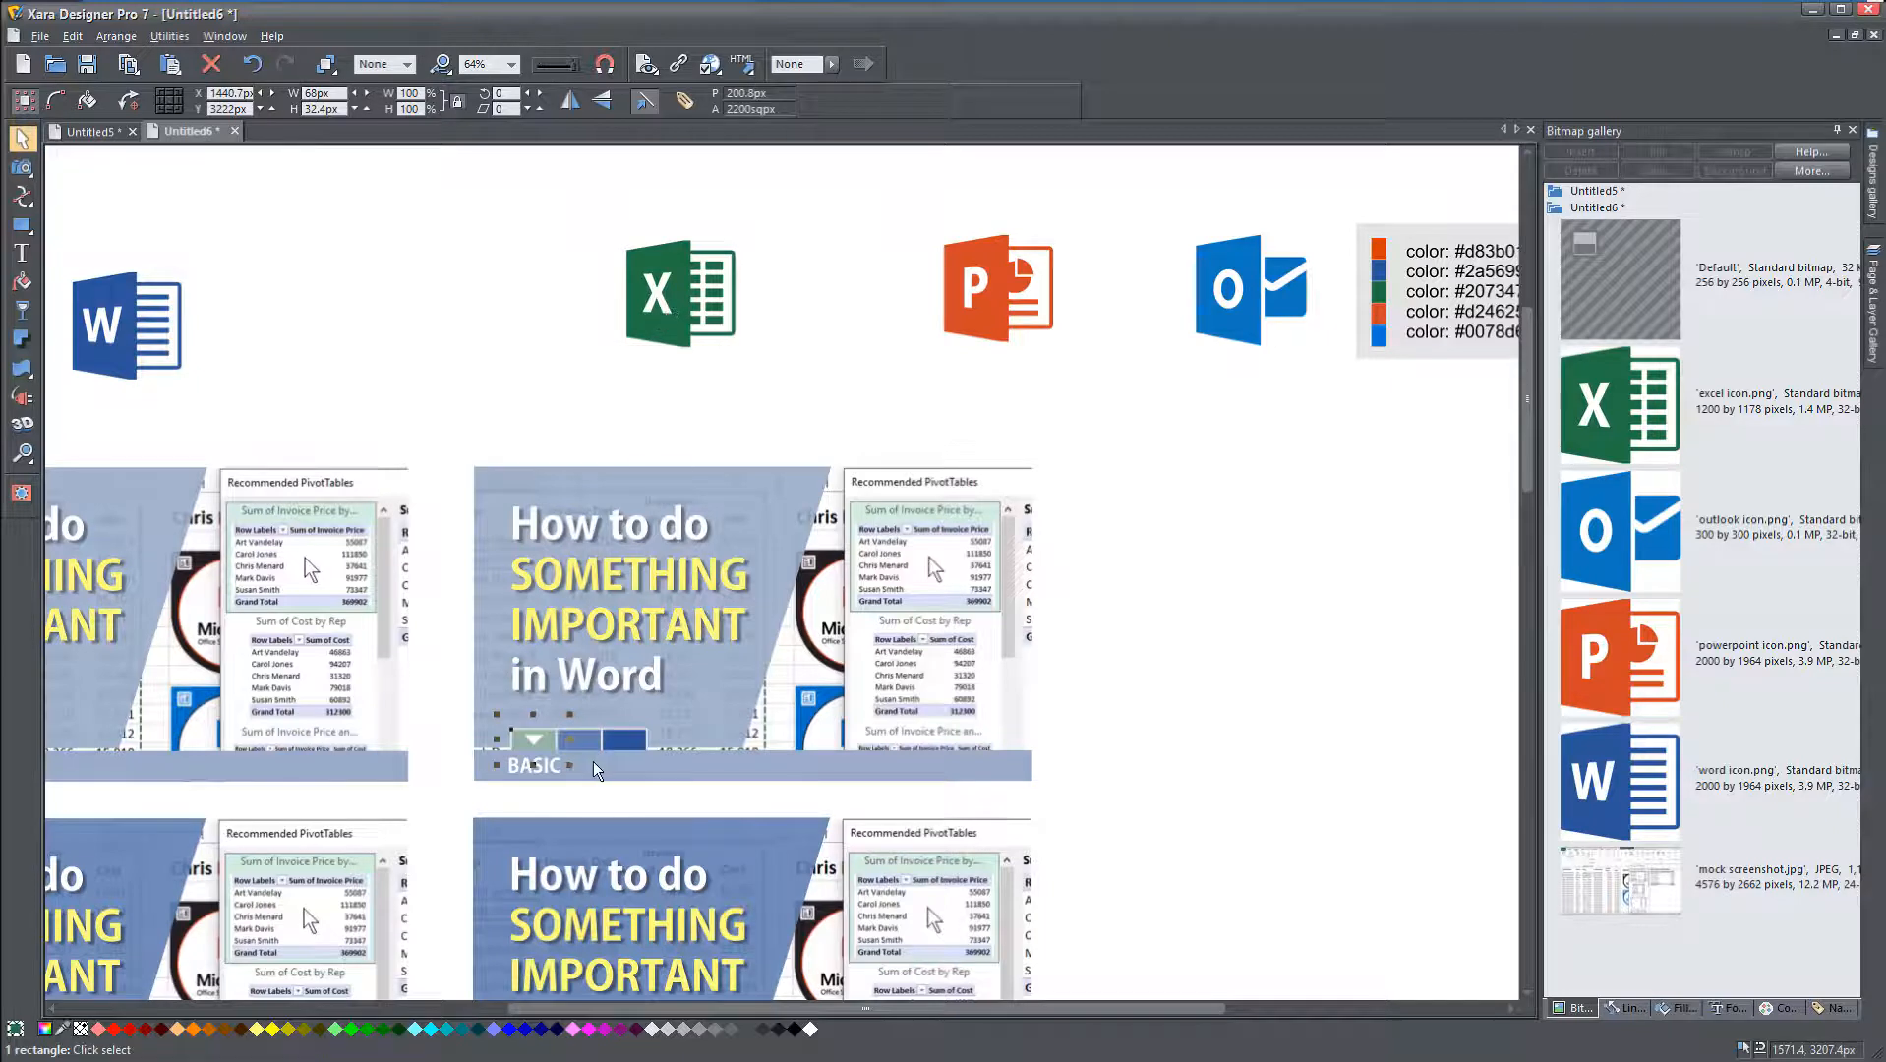
left_click_drag(587, 753, 632, 753)
left_click_drag(63, 1029, 660, 334)
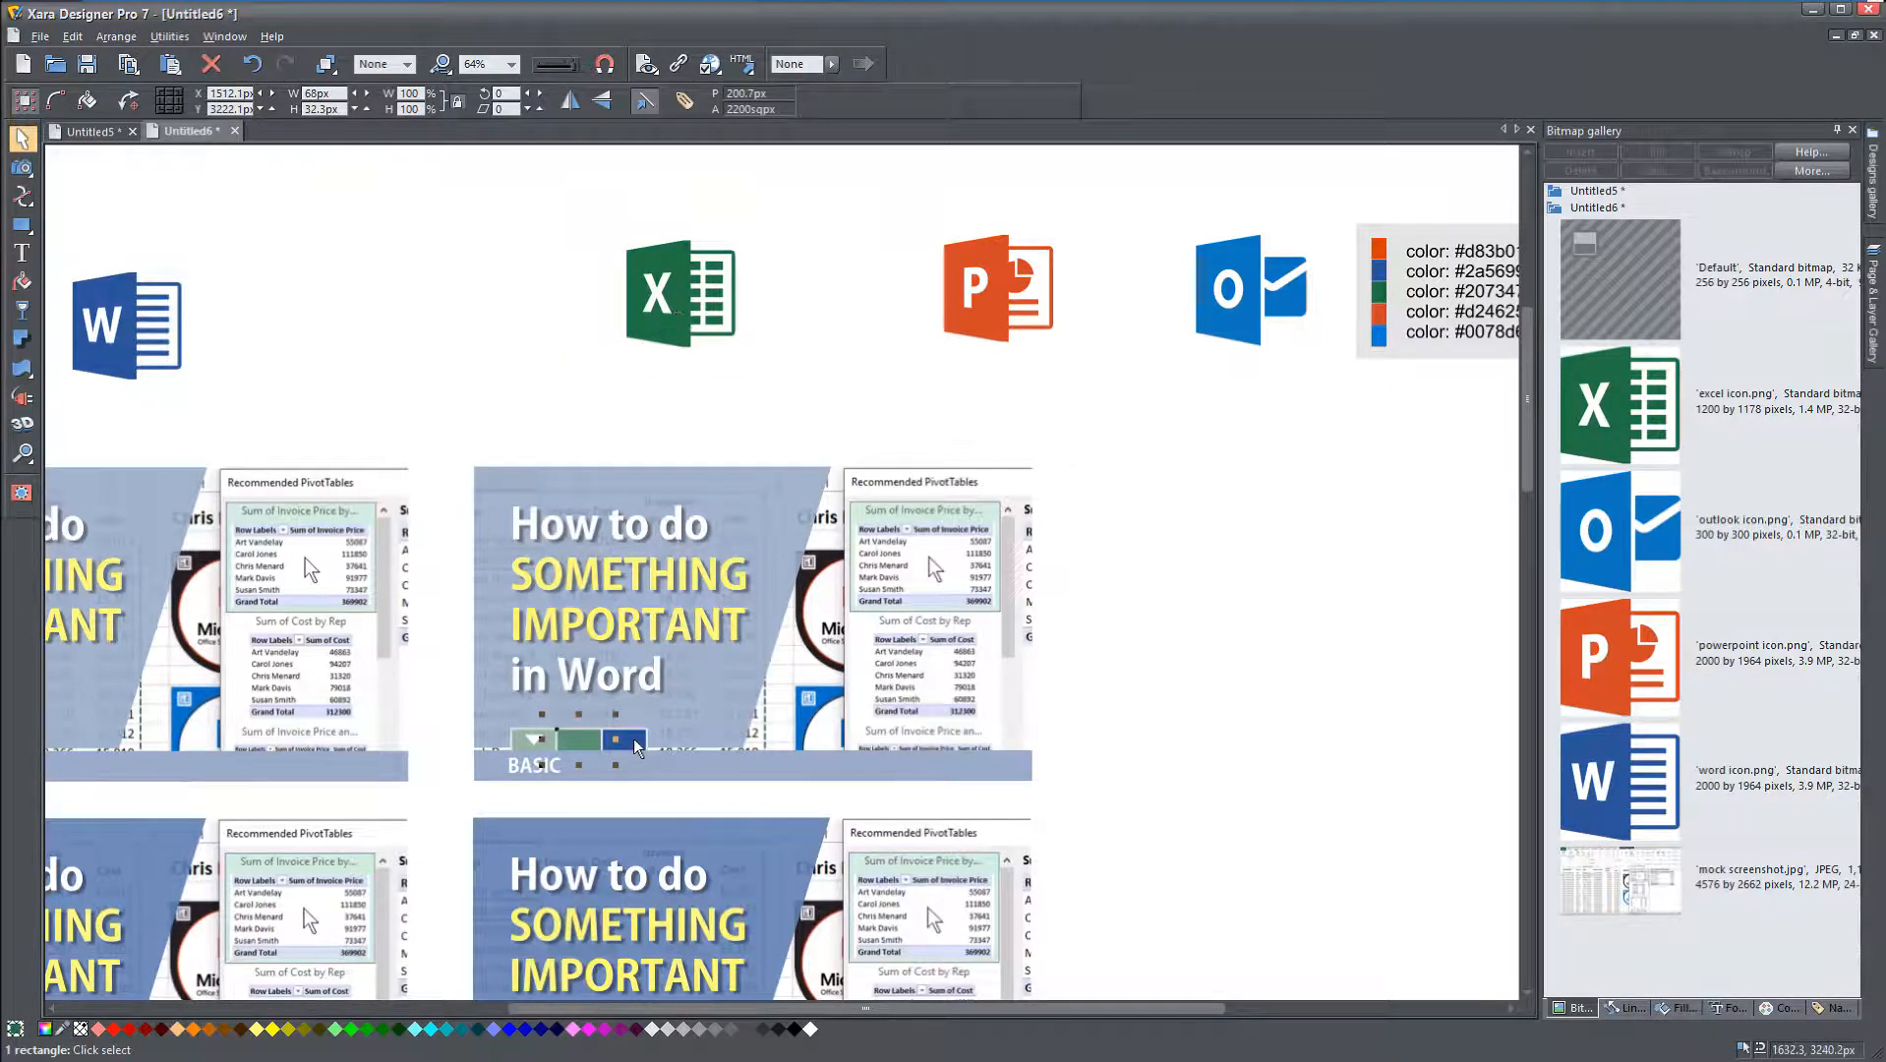
left_click_drag(61, 1028, 684, 328)
left_click(588, 393)
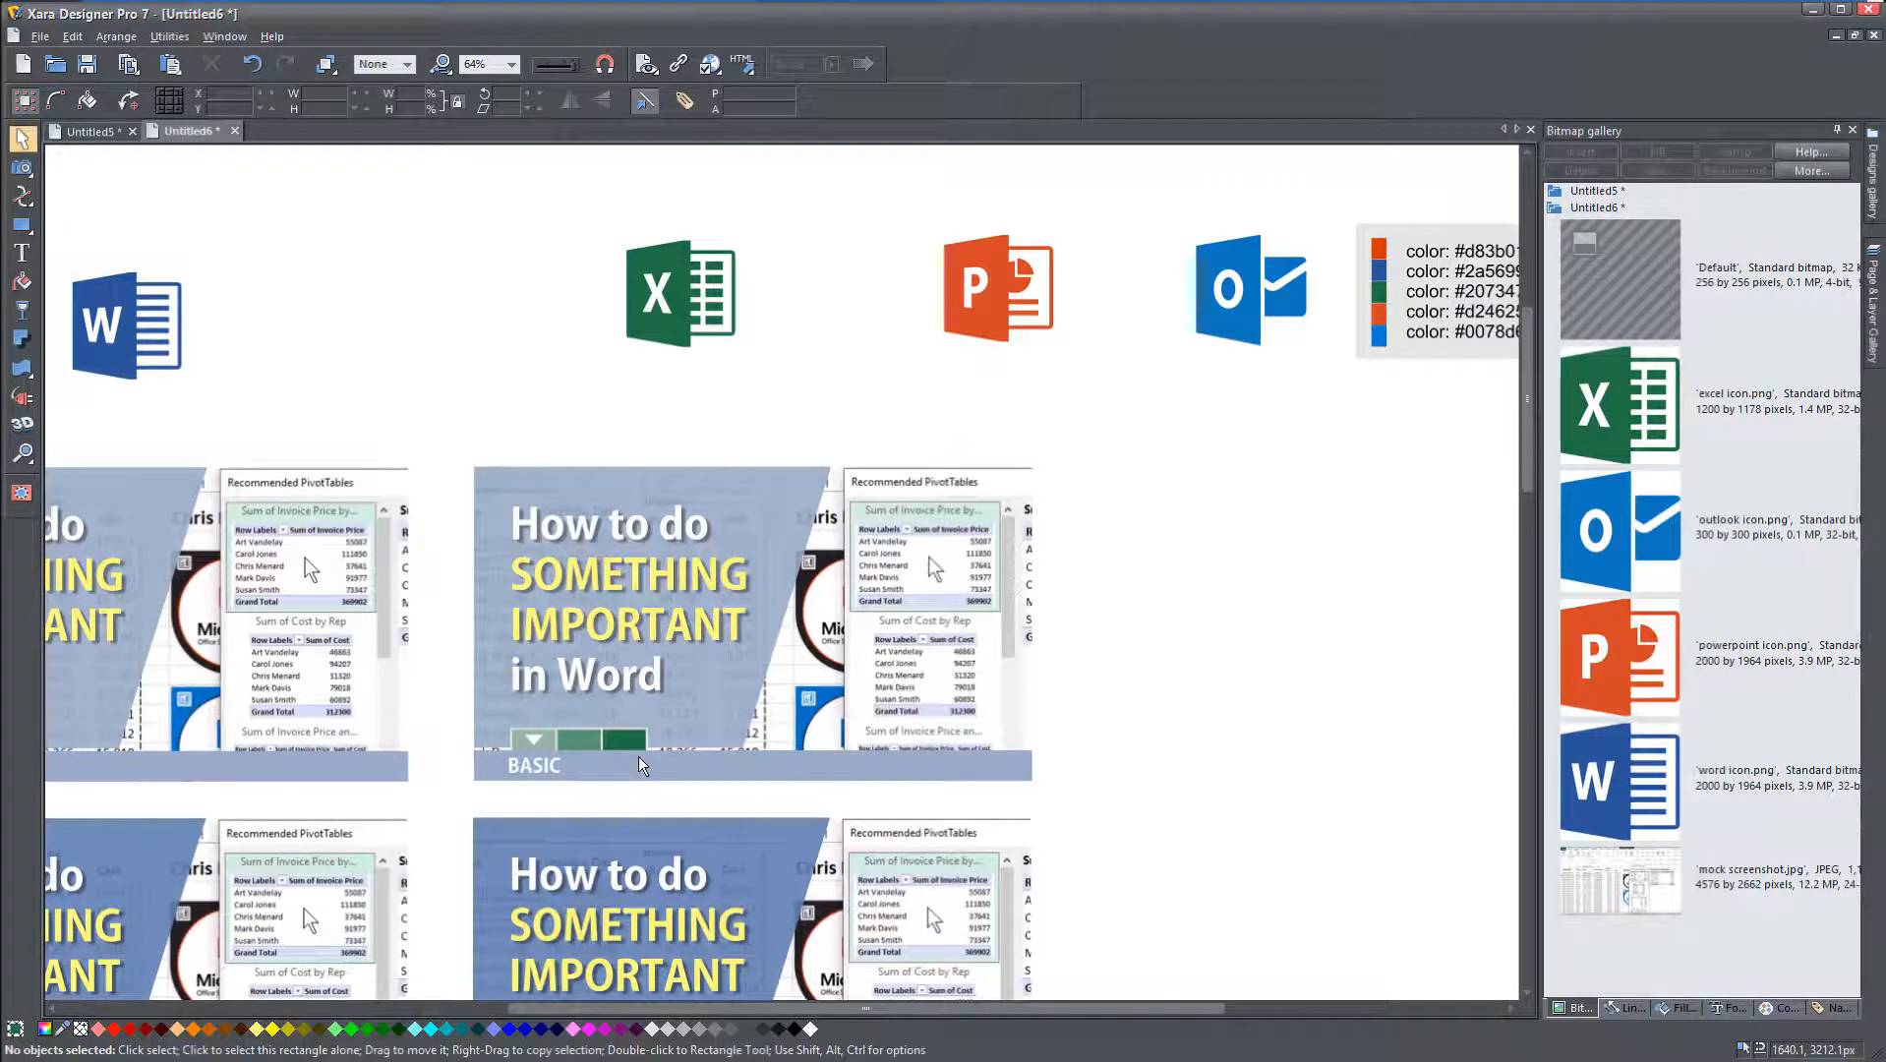
Step: Move the Excel icon beside the second column's INTERMEDIATE thumbnail for colour sampling
scroll(639, 772, "down", 1)
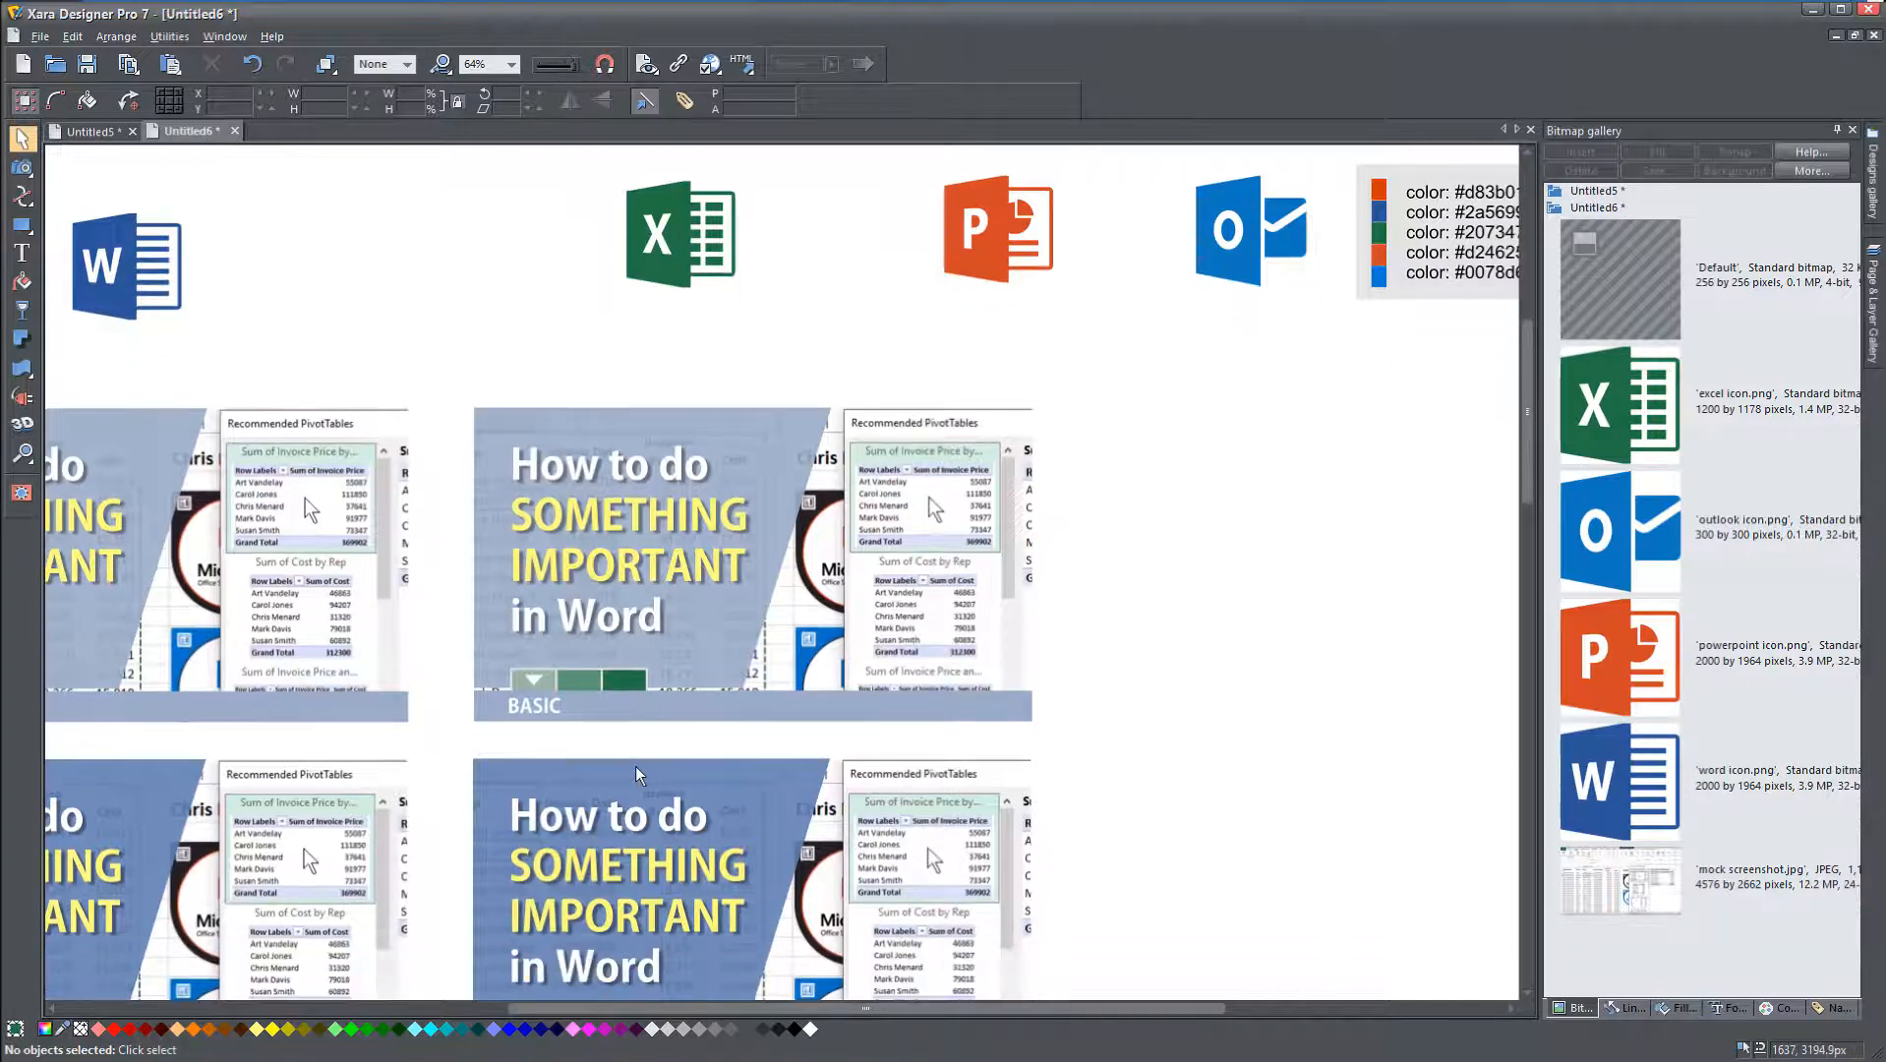
left_click_drag(672, 276, 1192, 791)
left_click_drag(1192, 791, 1054, 442)
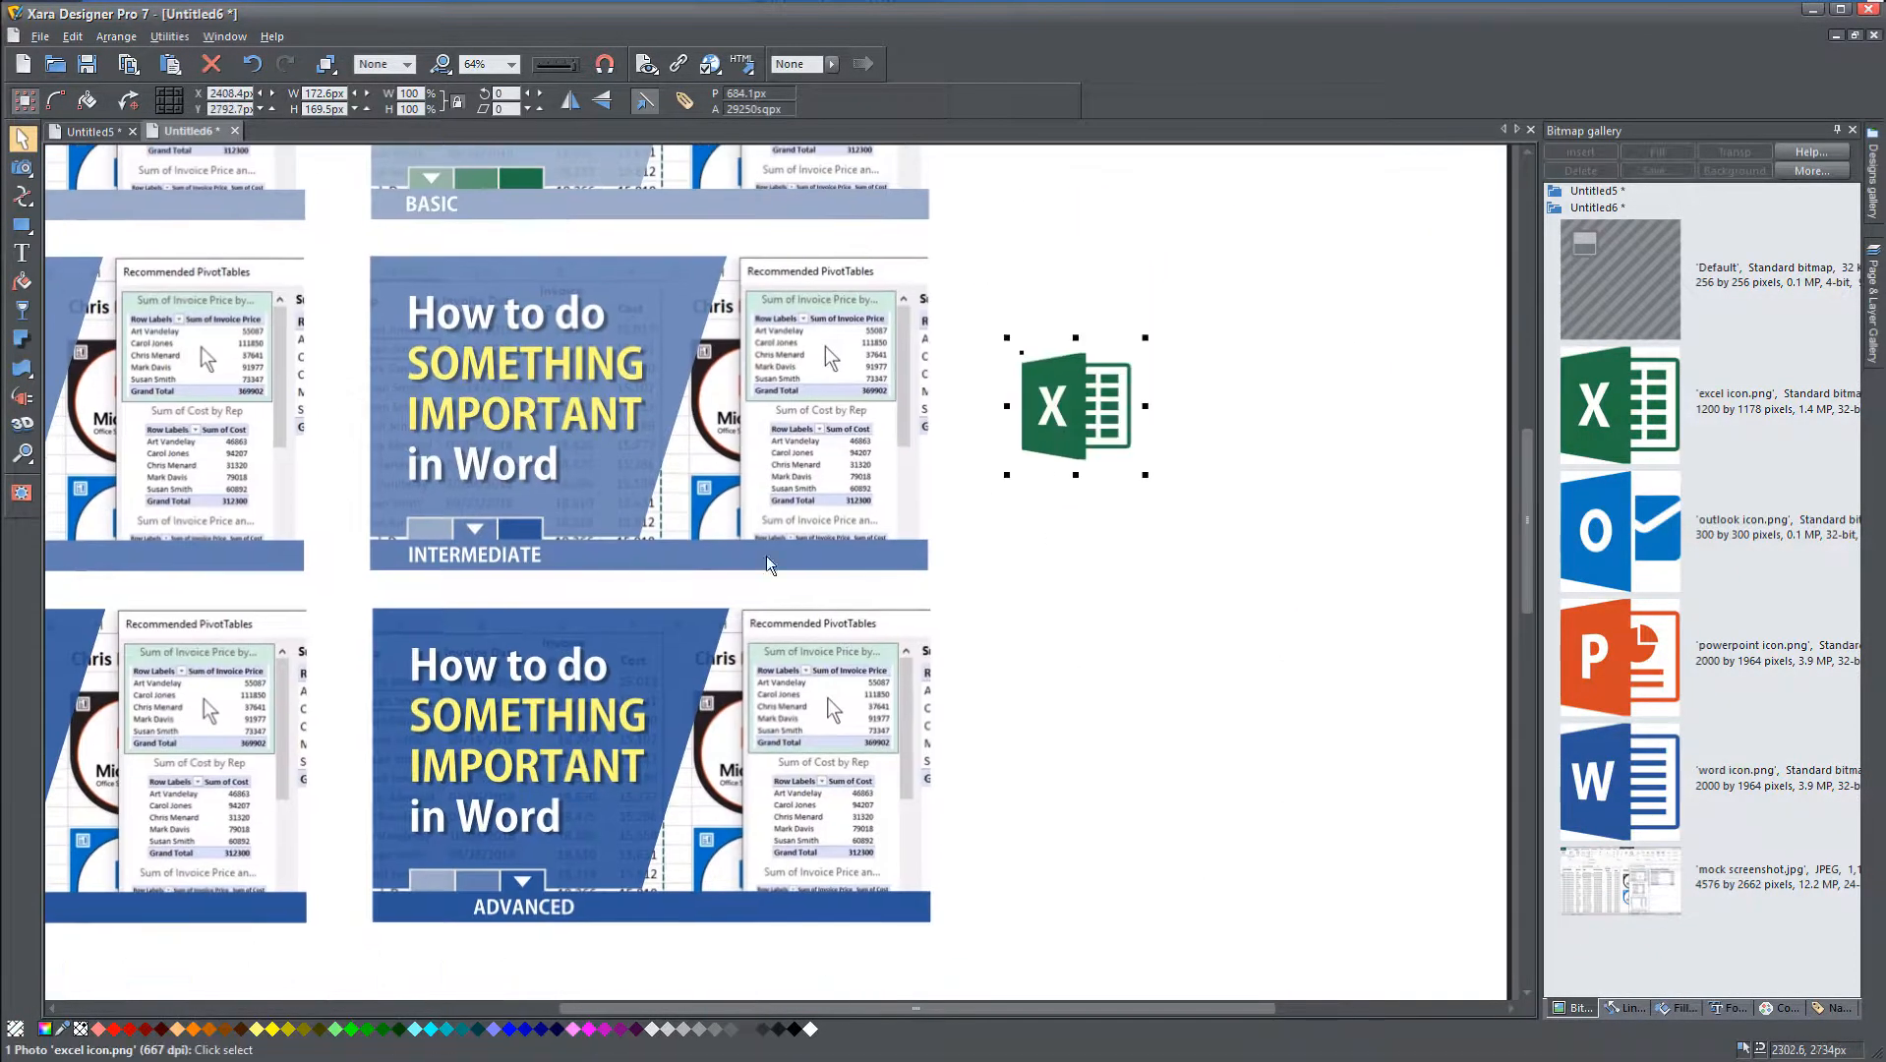
Step: Recolour the skill-level boxes of the second column's INTERMEDIATE and ADVANCED thumbnails with the Excel icon's green
left_click(413, 558)
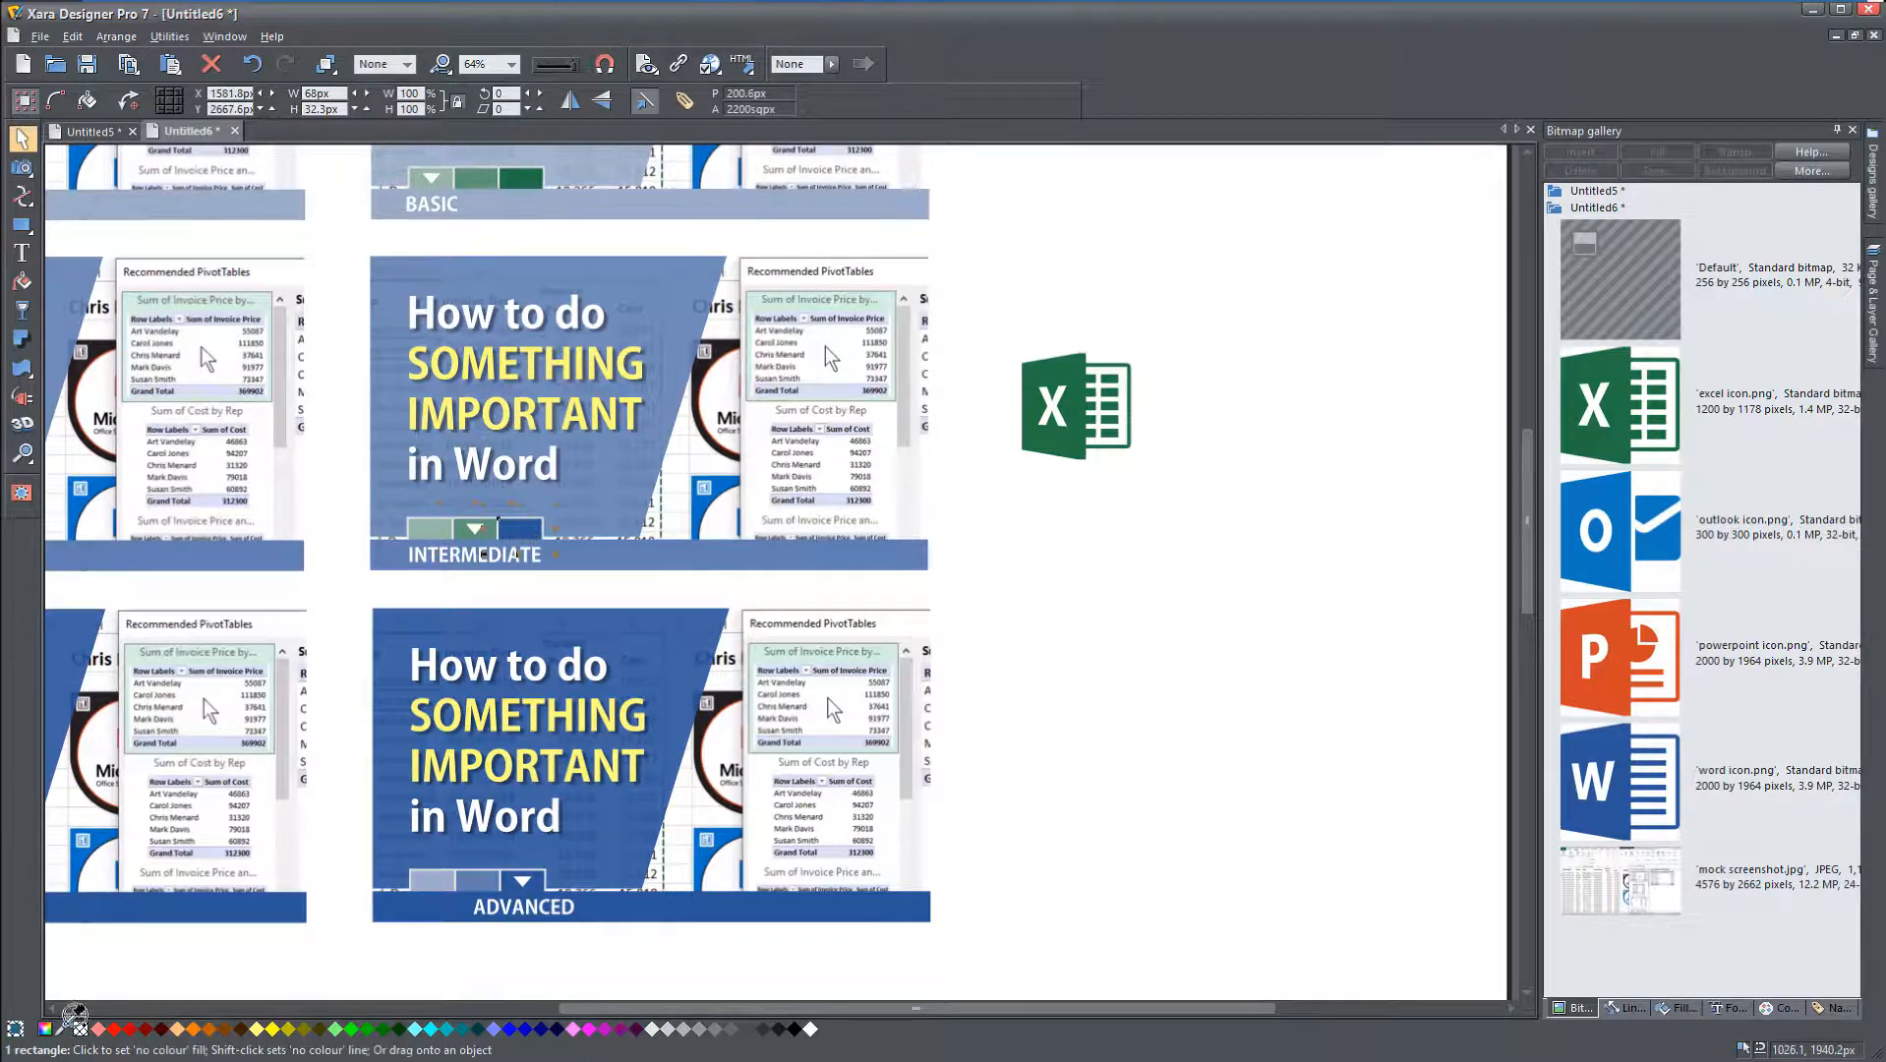
left_click(451, 895)
left_click_drag(62, 1029, 1072, 417)
left_click(474, 885)
left_click_drag(62, 1029, 1040, 458)
left_click_drag(75, 1043, 1043, 437)
left_click(524, 883)
left_click_drag(62, 1029, 1082, 435)
left_click(1048, 779)
Step: Recolour the second column's ADVANCED strip and slanted panel with the dark green of its third skill-level box
left_click_drag(705, 883, 783, 757)
scroll(674, 818, "up", 5)
left_click_drag(543, 824, 858, 875)
scroll(891, 881, "down", 1)
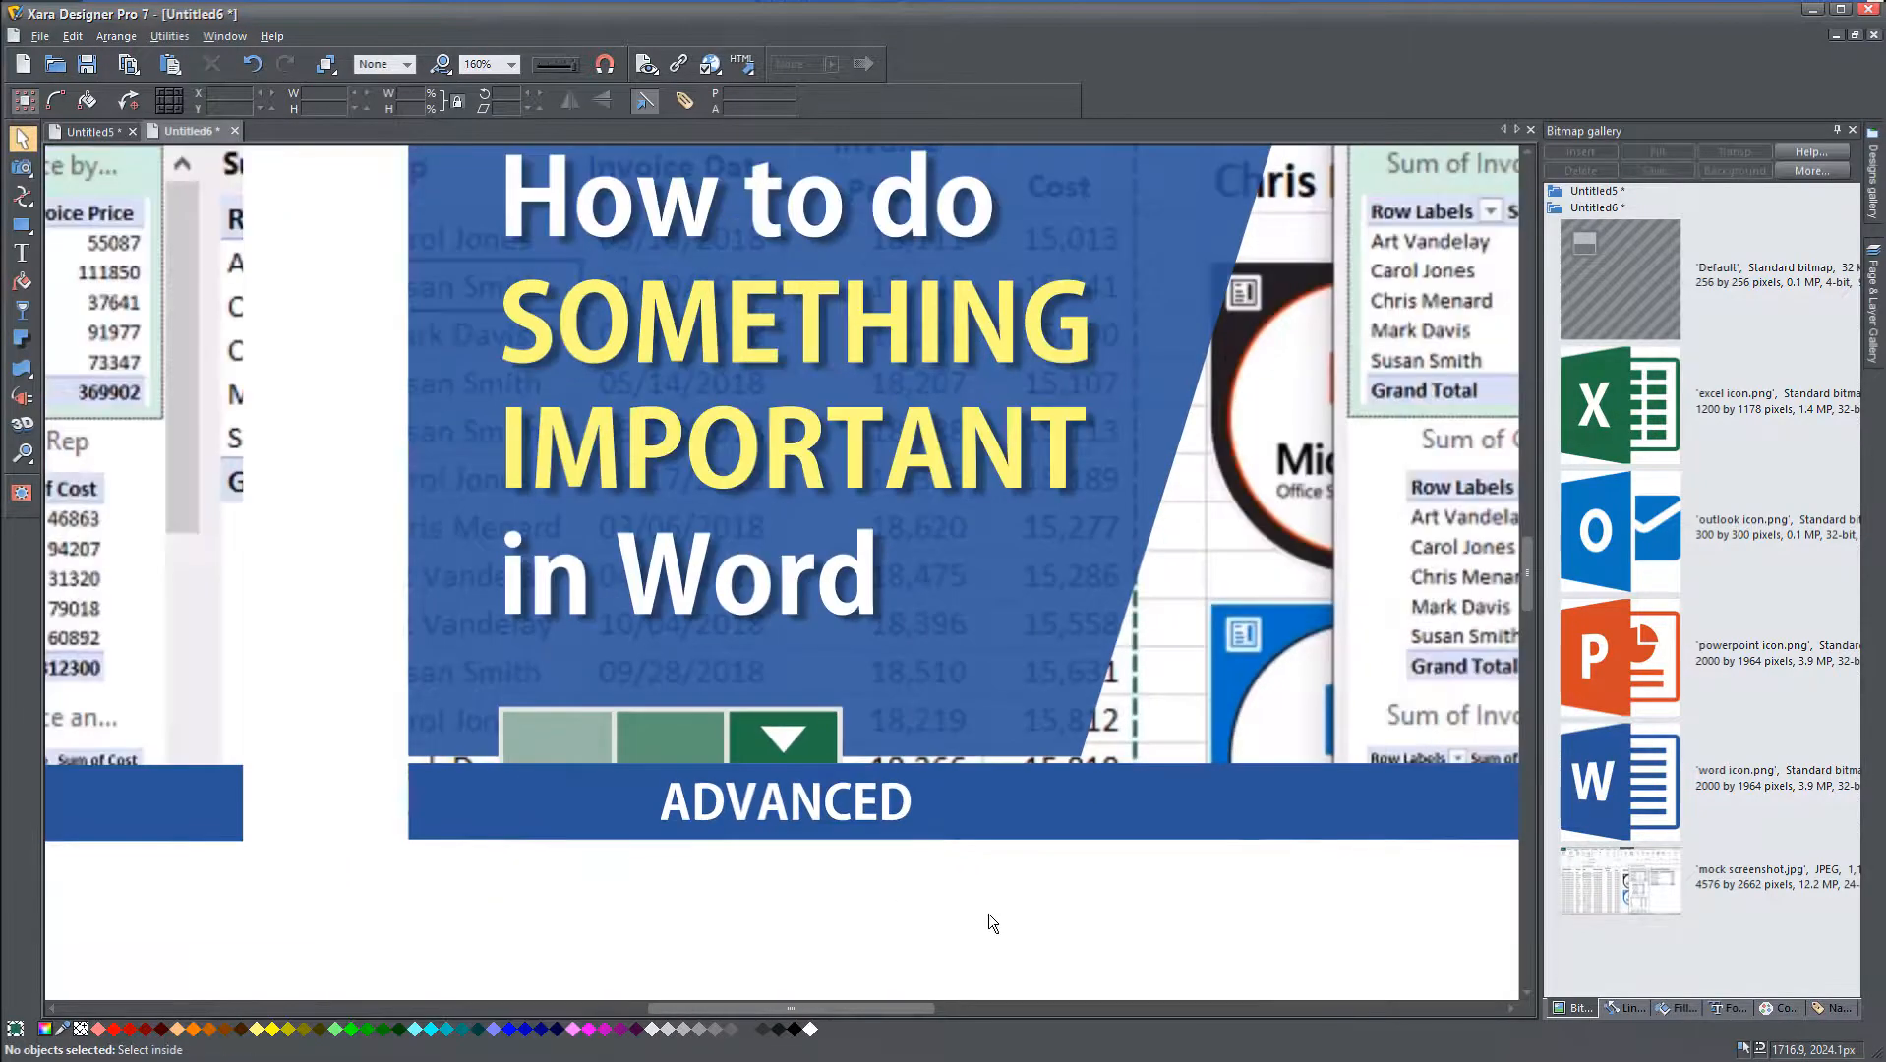
left_click(827, 735)
left_click_drag(67, 1029, 559, 656)
scroll(648, 726, "up", 1)
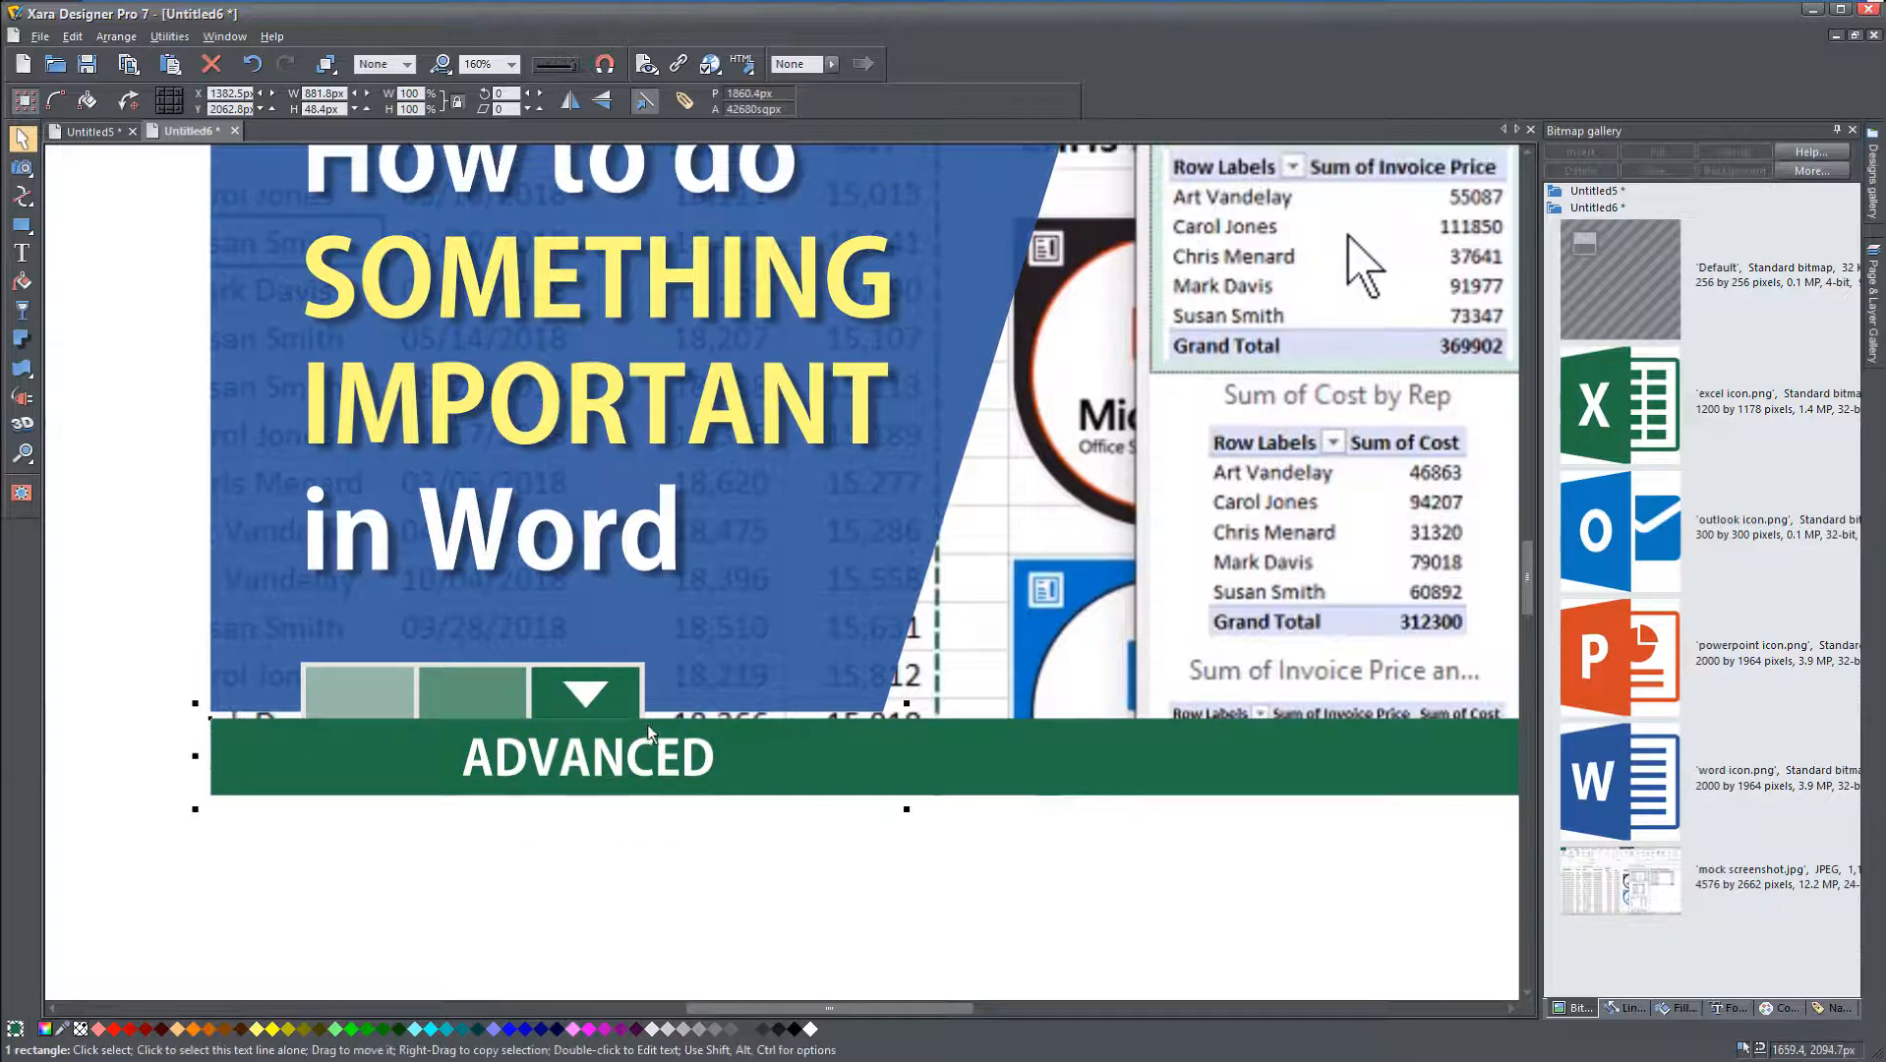
left_click(808, 556)
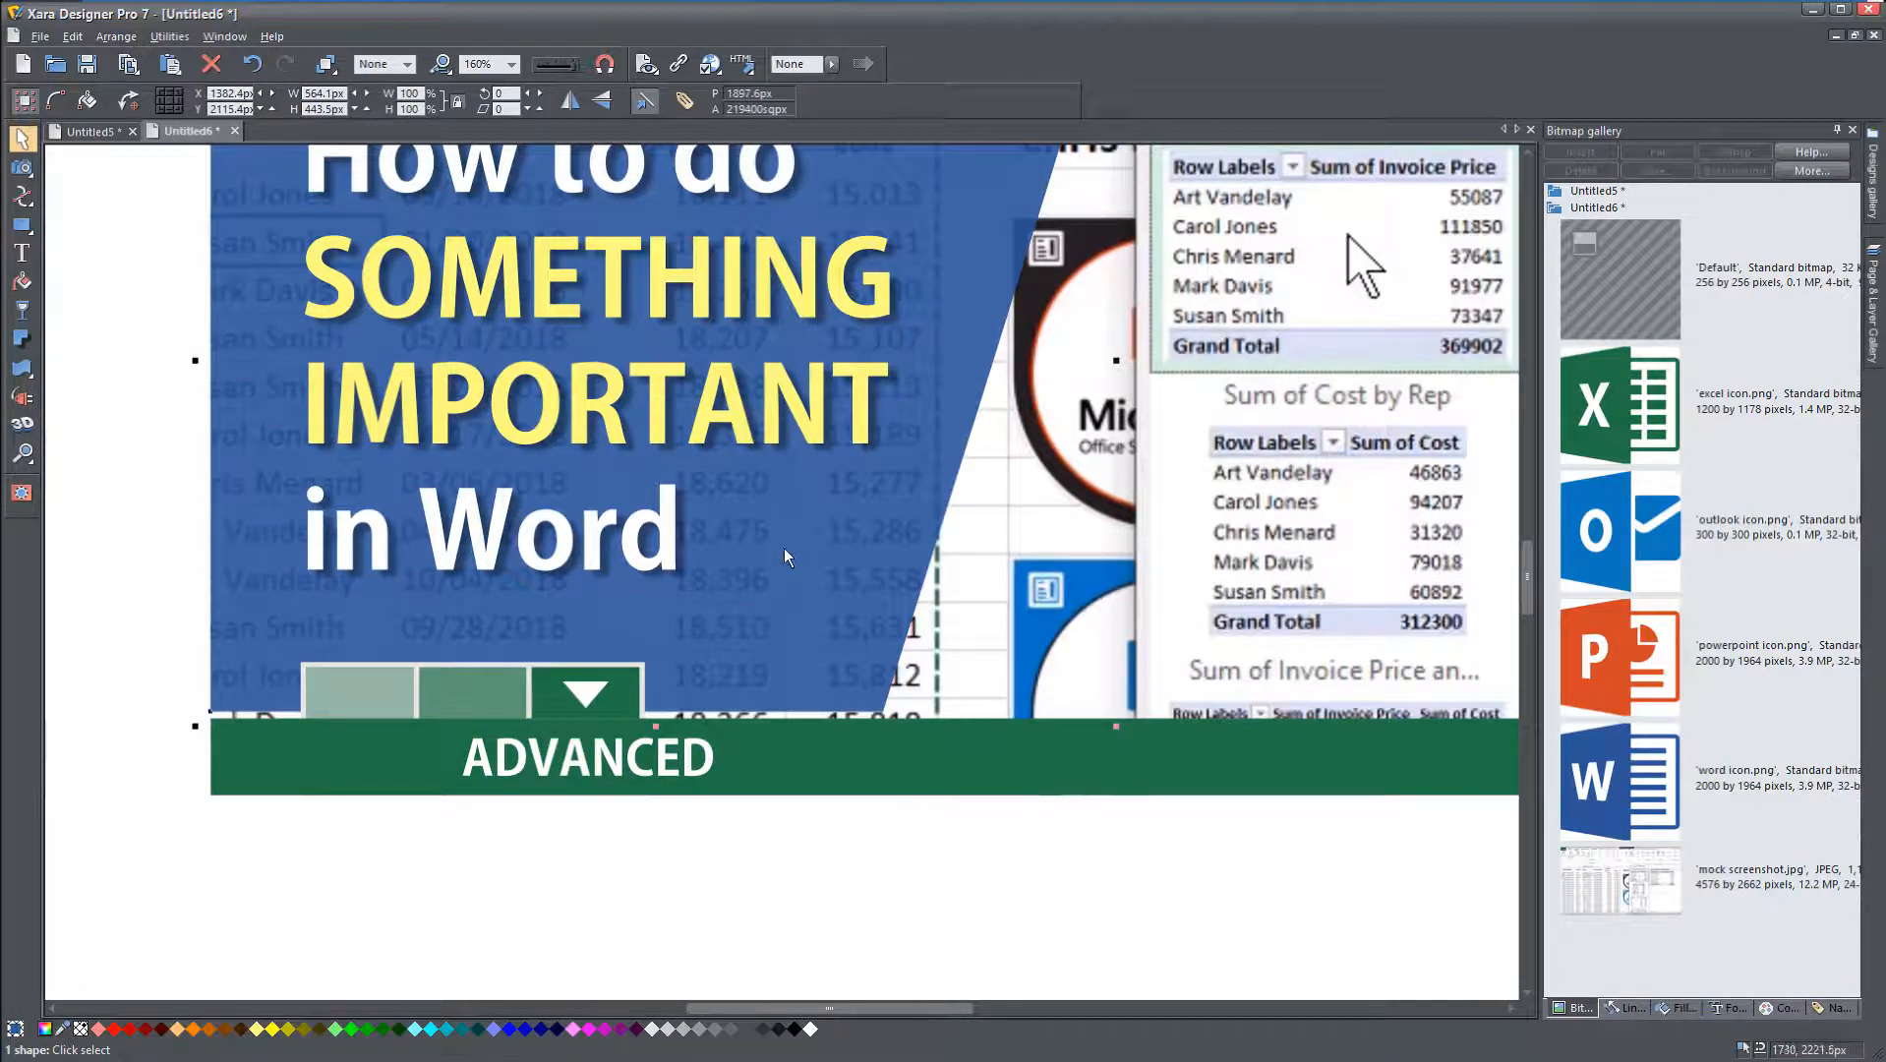
left_click_drag(62, 1029, 566, 686)
Step: Recolour the second column's INTERMEDIATE strip and slanted panel with the medium green of its second skill-level box
scroll(672, 650, "up", 8)
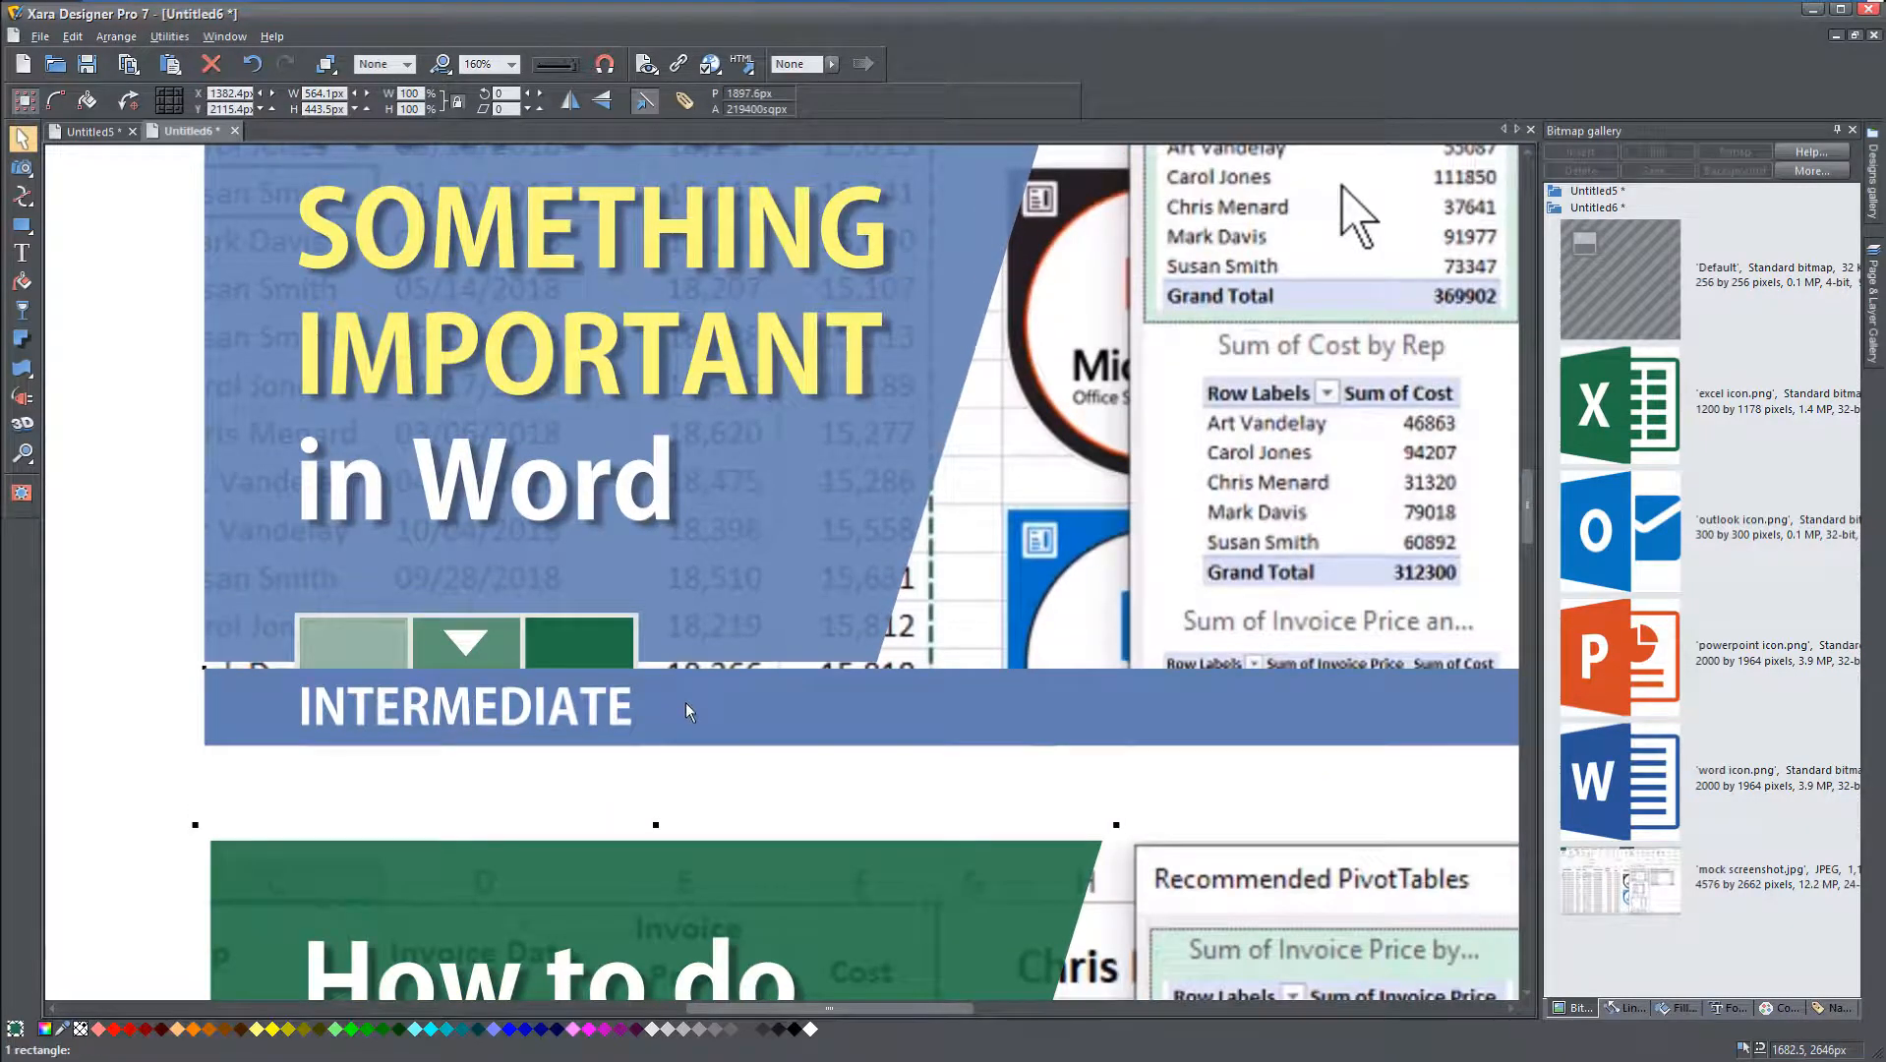
left_click(689, 711)
left_click_drag(88, 1028, 442, 627)
left_click(826, 547)
left_click_drag(60, 1033, 445, 634)
Step: Recolour the second column's BASIC strip and slanted panel with the light green of its first skill-level box
scroll(701, 602, "up", 7)
scroll(702, 600, "up", 4)
left_click(568, 795)
left_click_drag(63, 1031, 314, 693)
left_click(750, 631)
left_click_drag(63, 1031, 397, 689)
Step: Move the Excel icon back above the green thumbnails and shift the PowerPoint and Outlook icons and colour key farther right
scroll(506, 640, "down", 5)
left_click_drag(533, 769, 668, 590)
scroll(668, 590, "down", 2)
left_click_drag(691, 729, 674, 681)
left_click(942, 714)
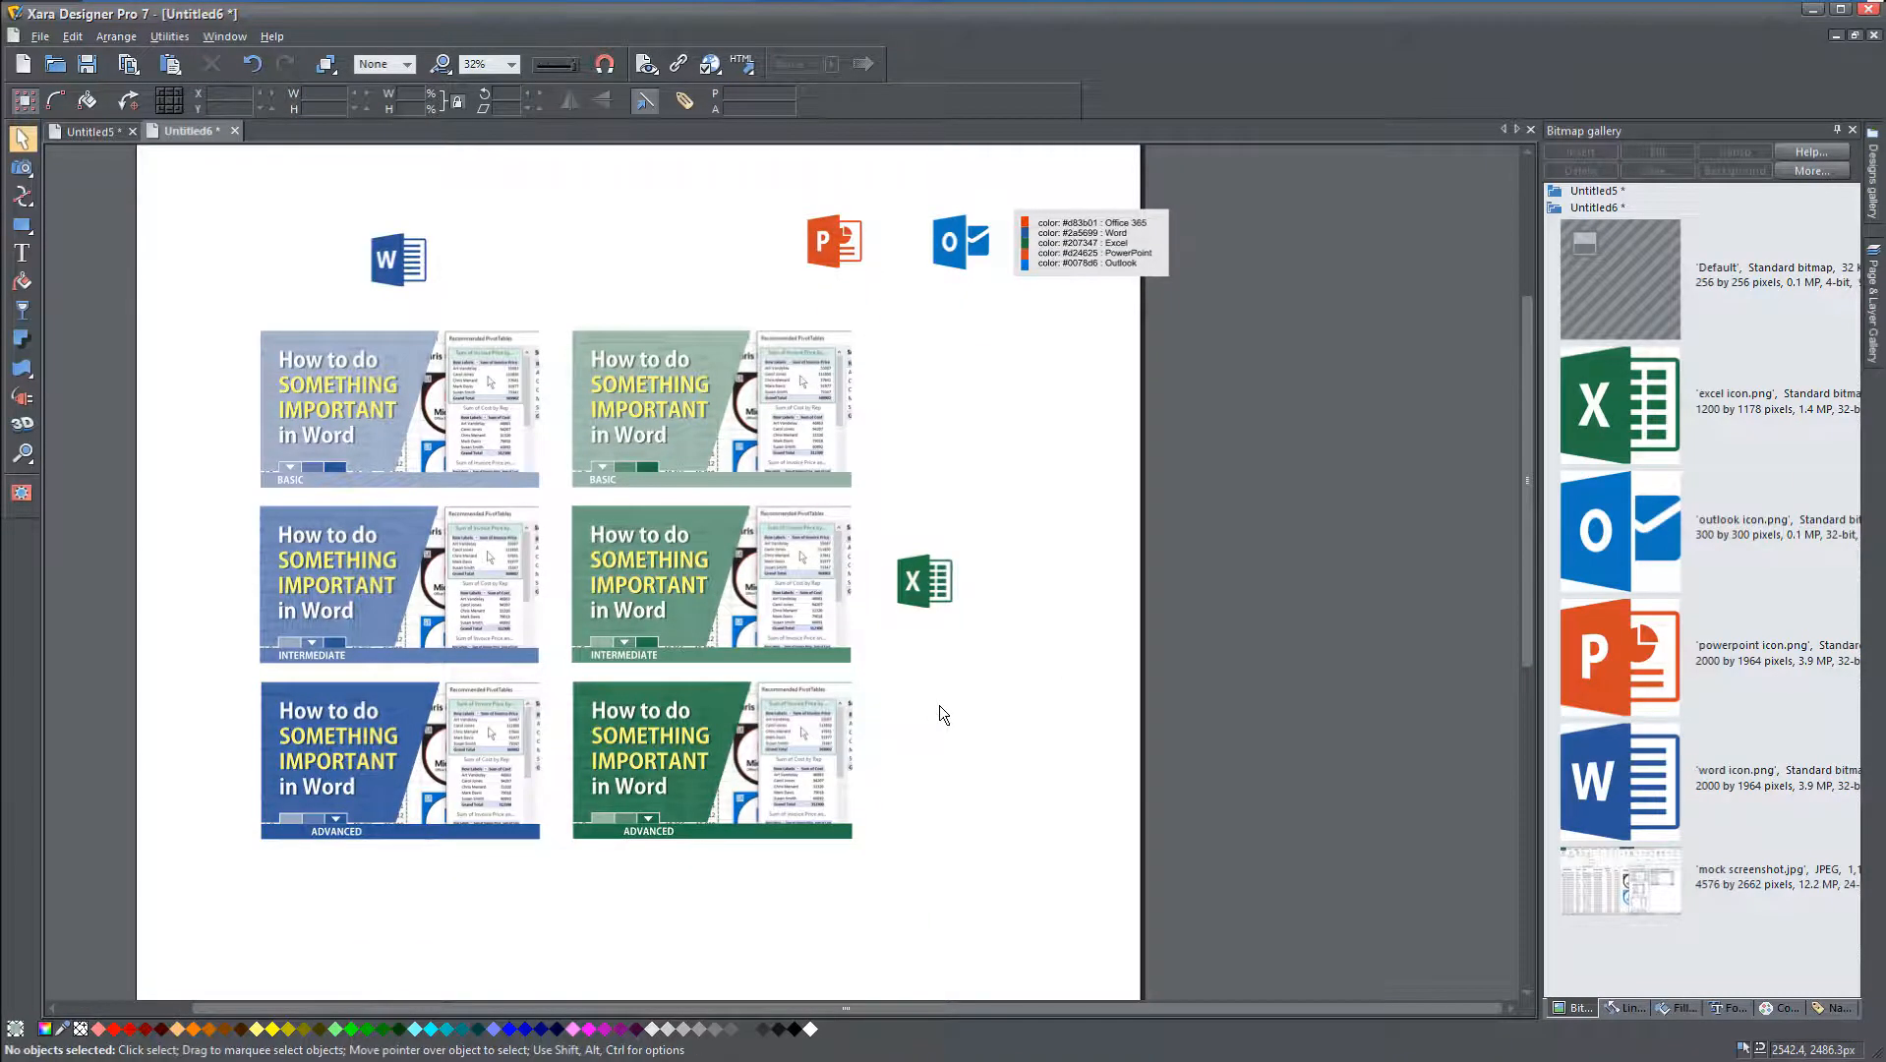
left_click_drag(937, 580, 703, 252)
left_click_drag(772, 178, 1374, 259)
left_click(1005, 419)
Step: Set the A0 page to landscape orientation in the page options and apply it
right_click(1005, 419)
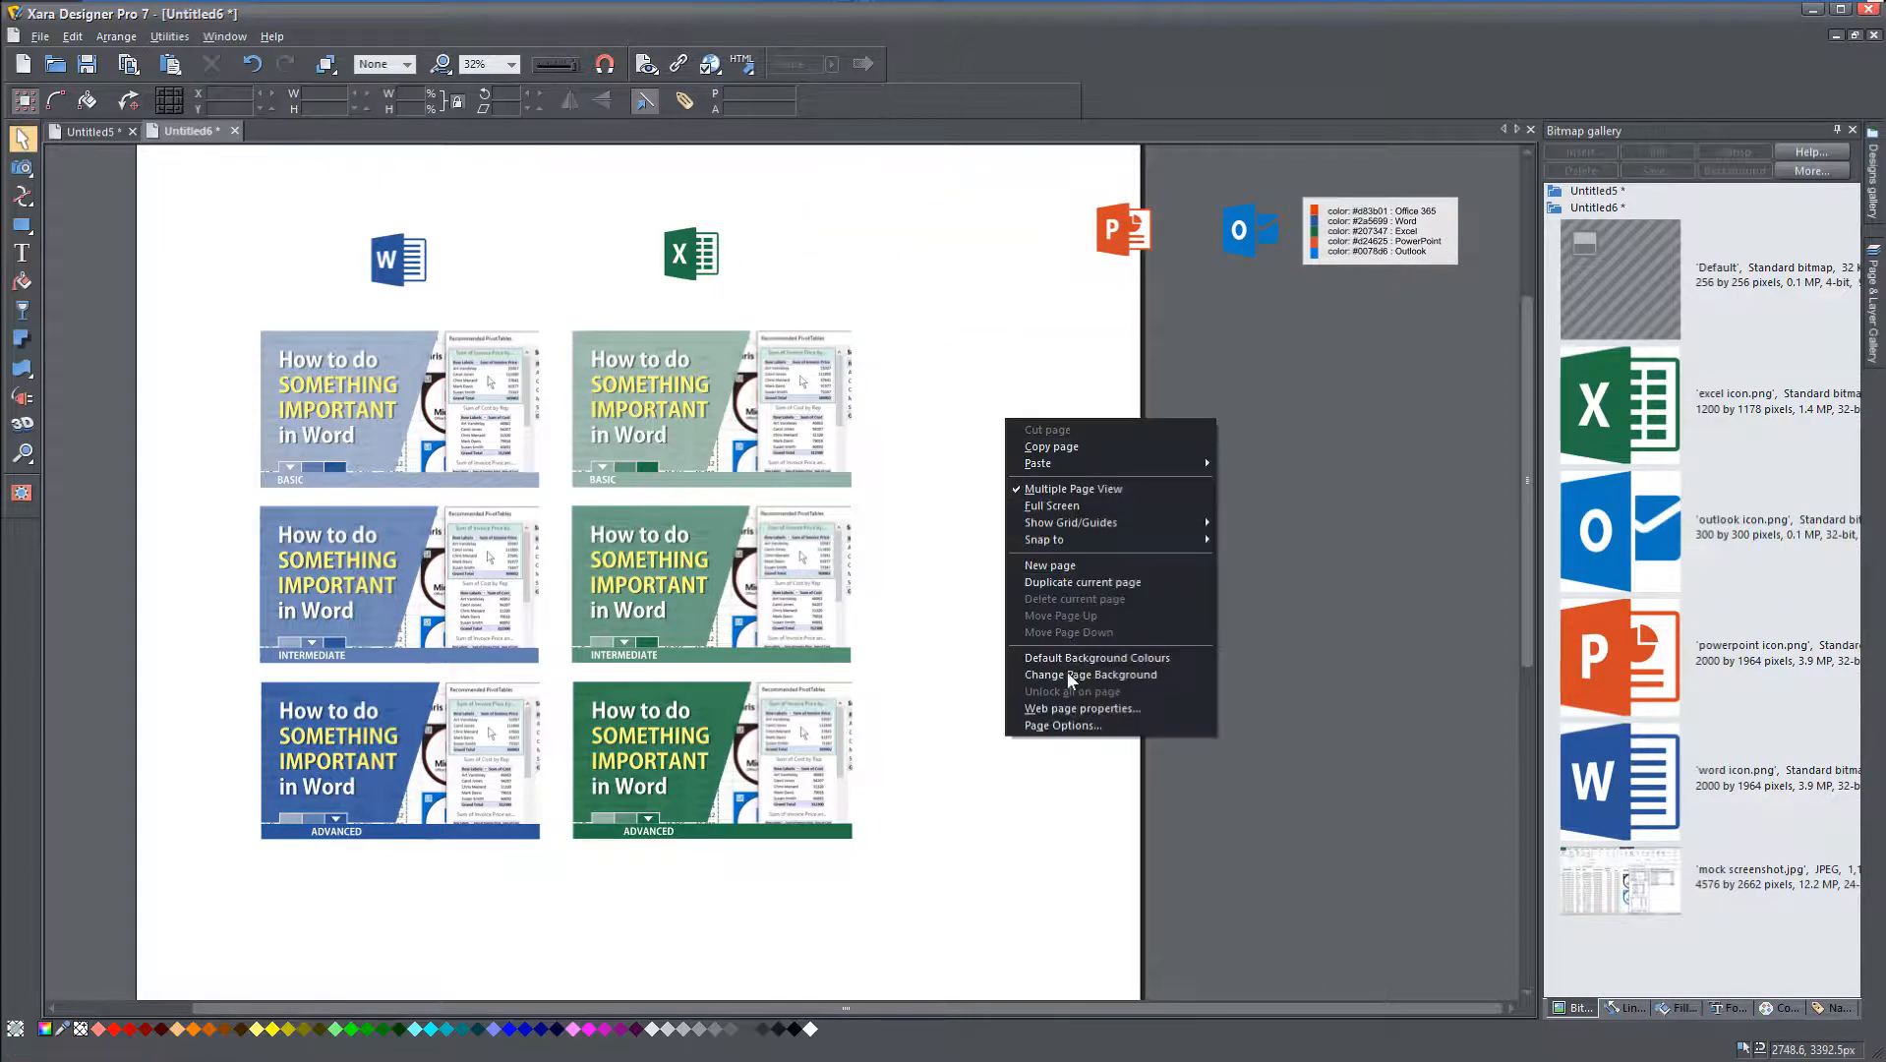
left_click(1053, 724)
left_click(909, 495)
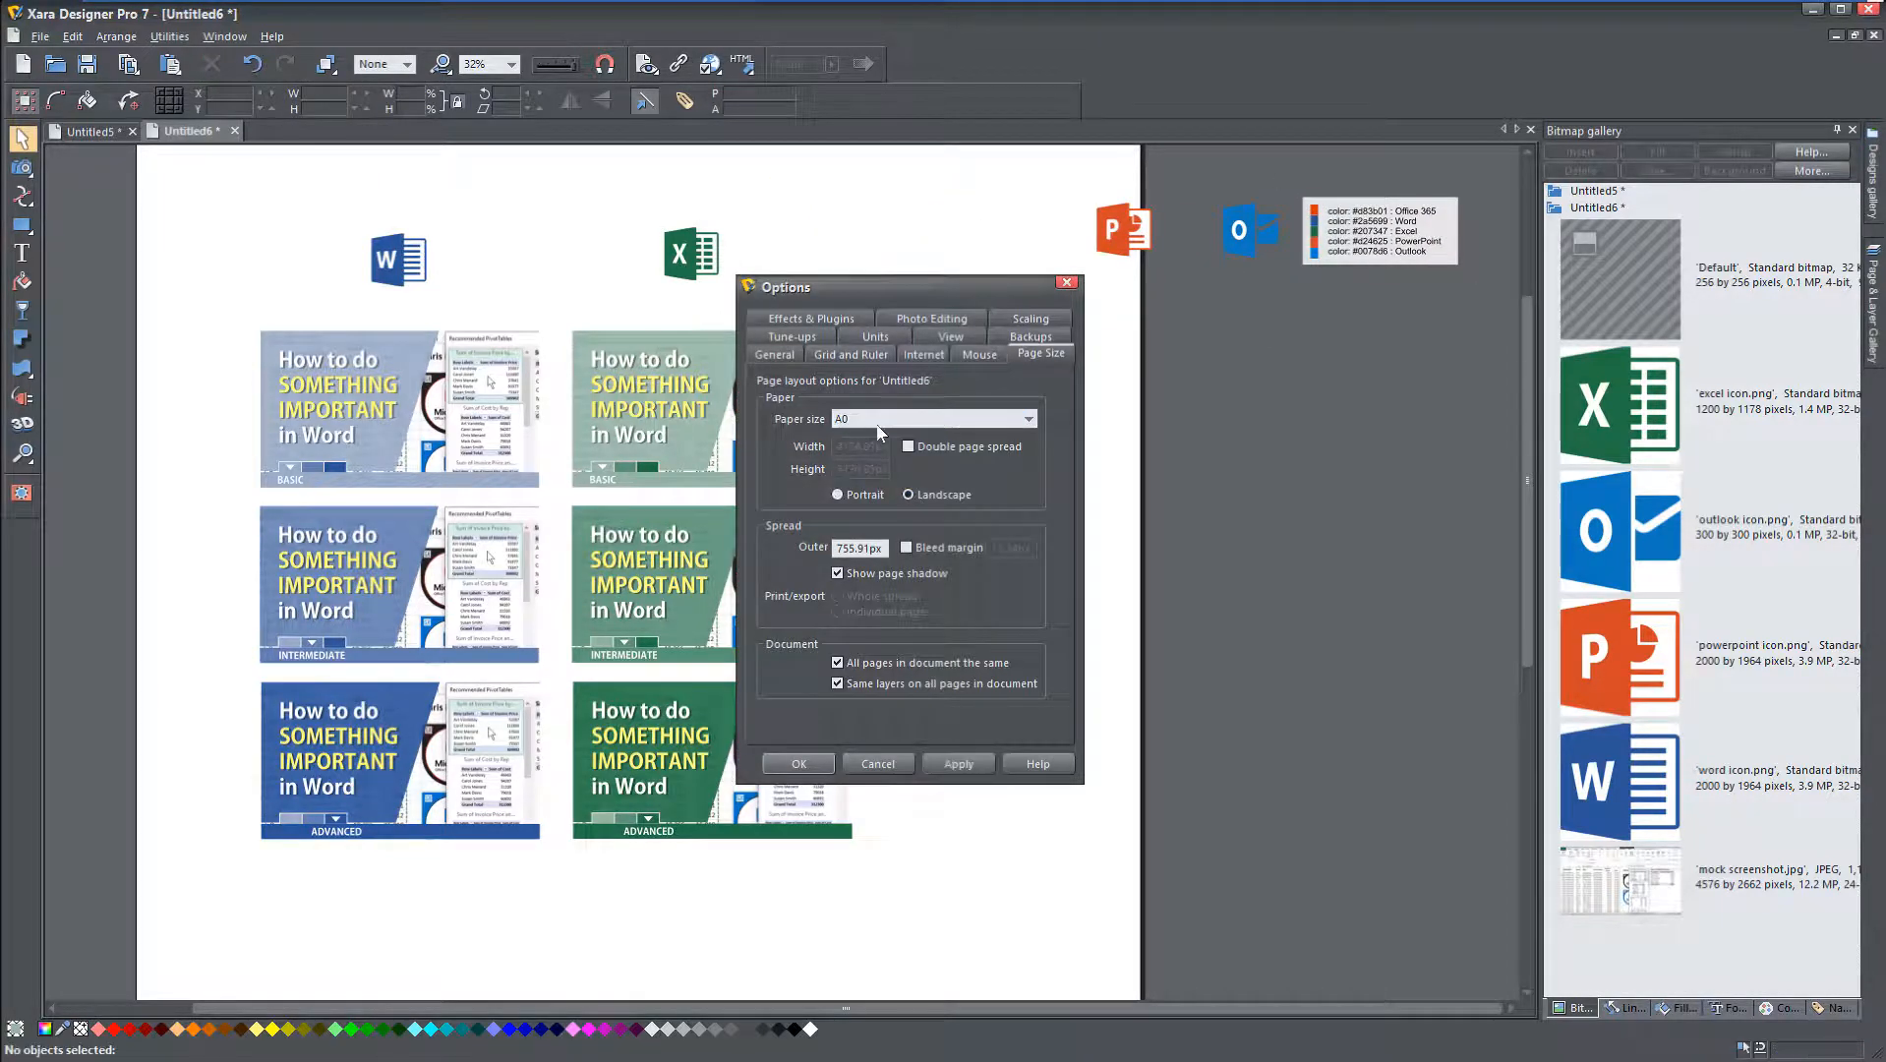
left_click(959, 763)
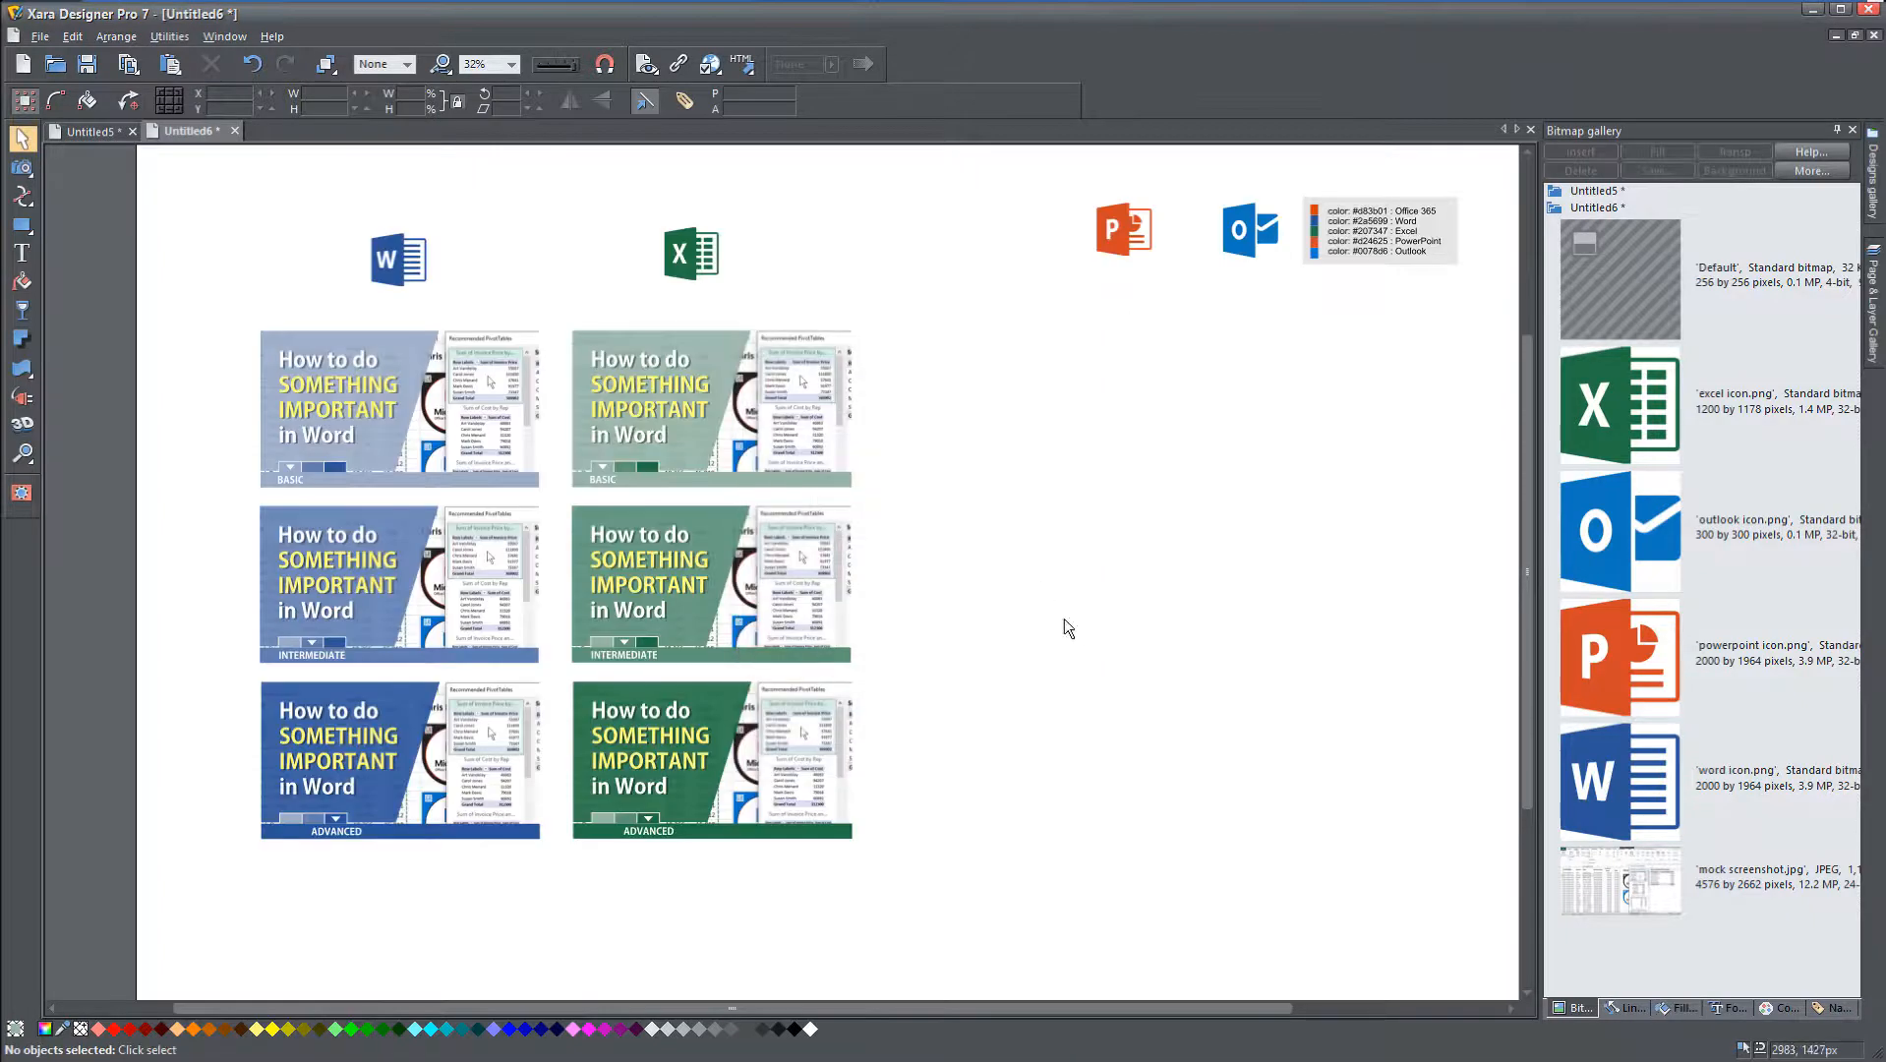
Step: Duplicate the green thumbnail column to its right as a third column and move the PowerPoint icon above it
left_click_drag(867, 877, 872, 878)
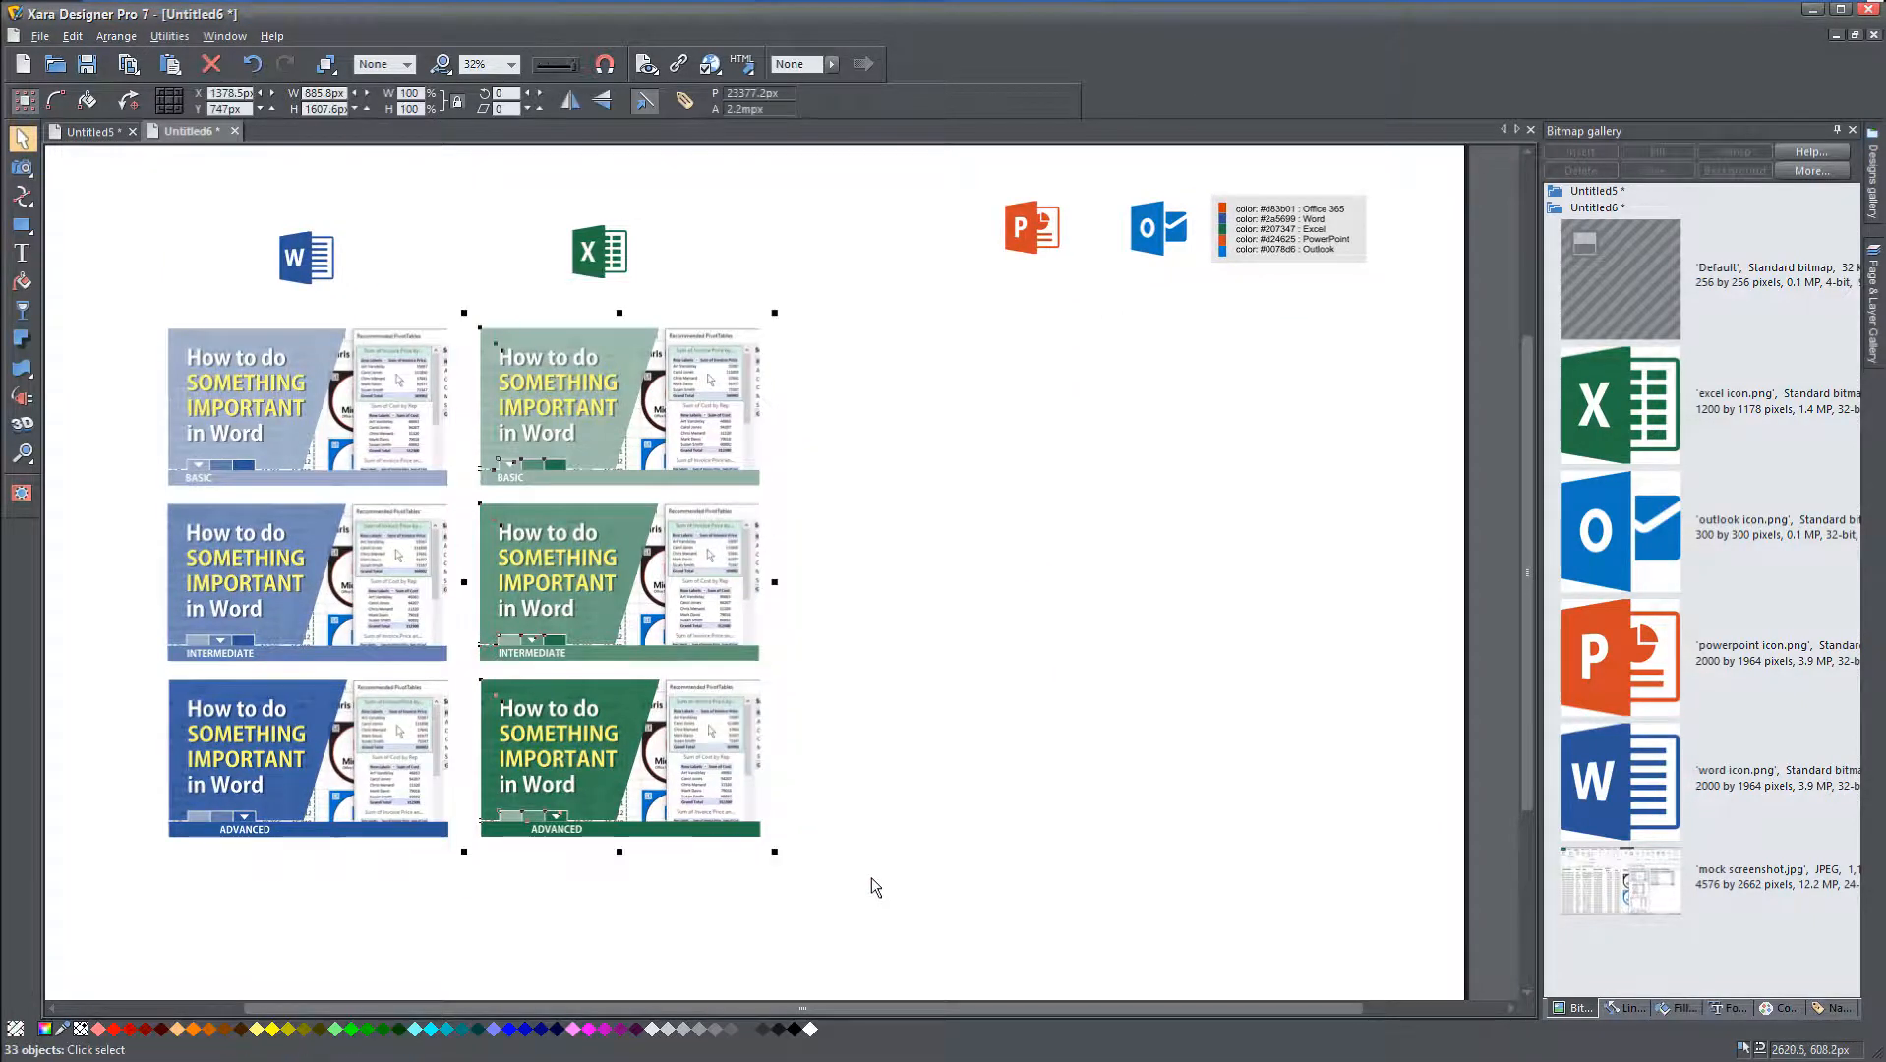
key("ctrl+d")
left_click_drag(652, 430, 973, 422)
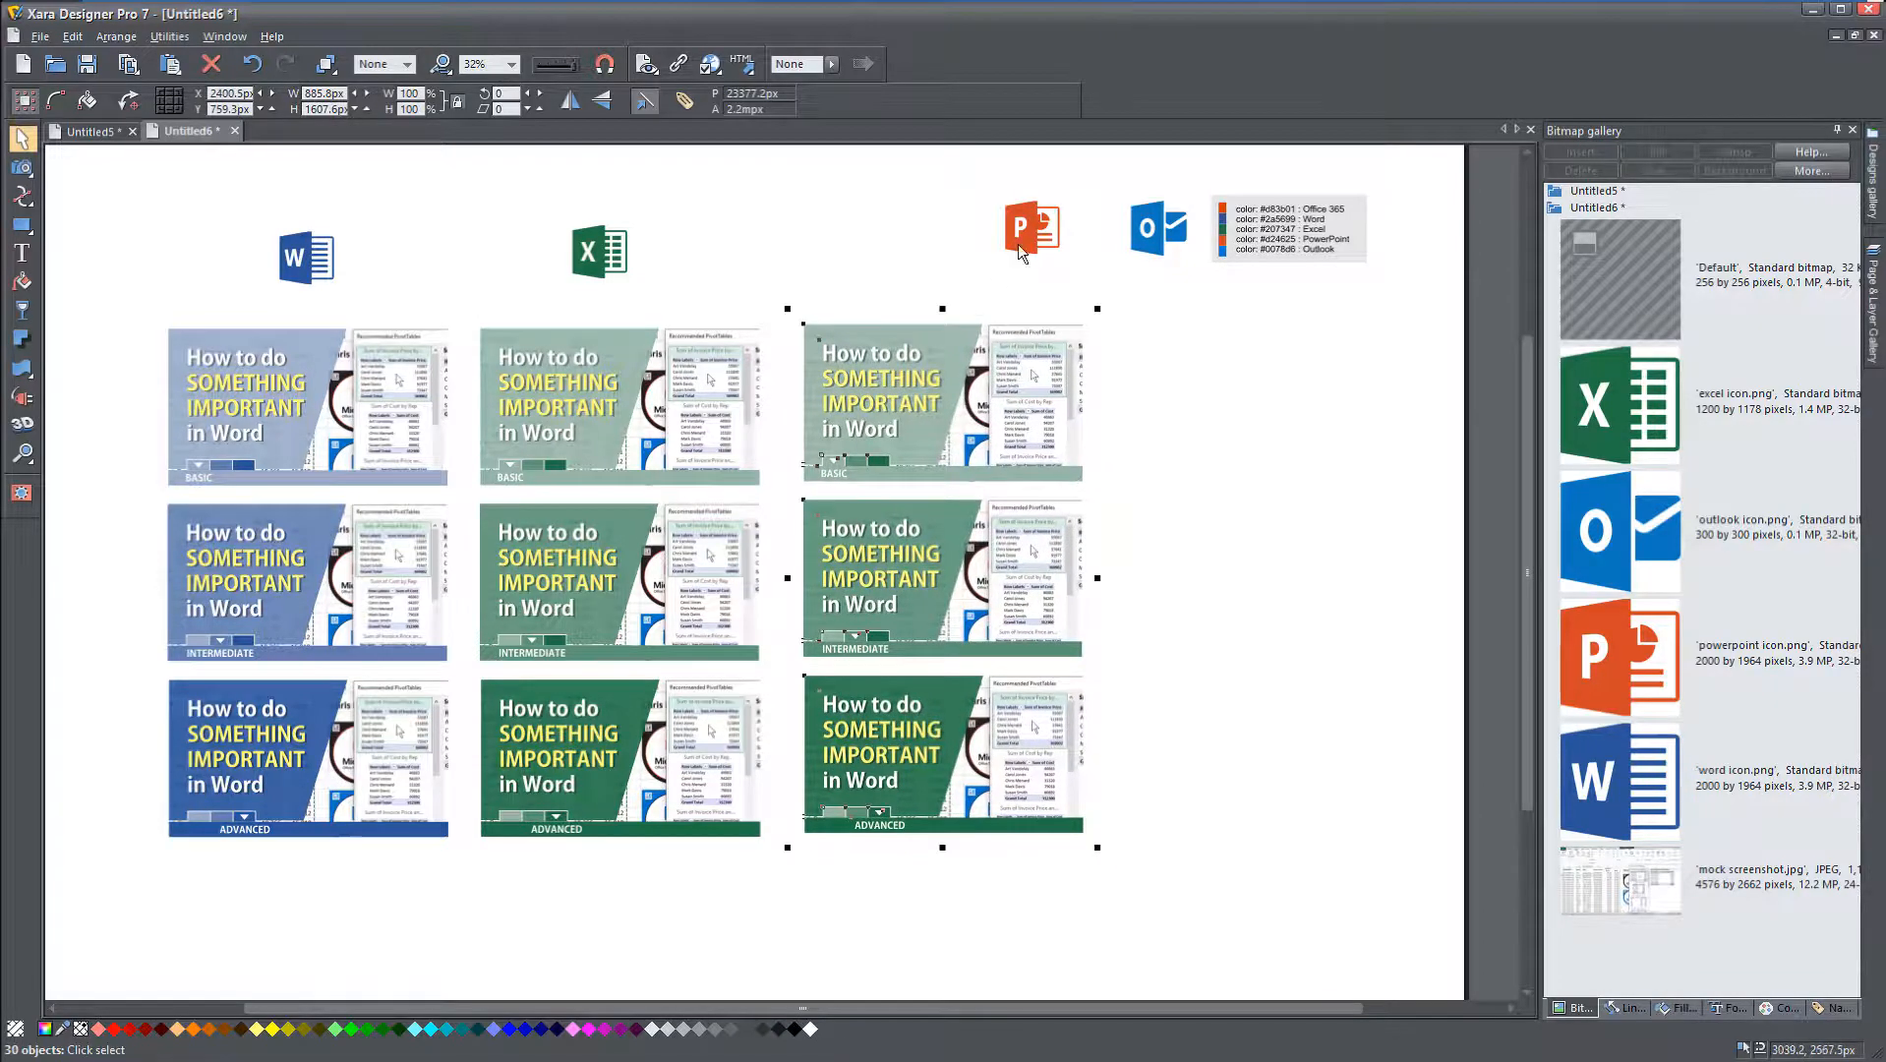
left_click(1018, 229)
left_click_drag(1018, 228, 952, 239)
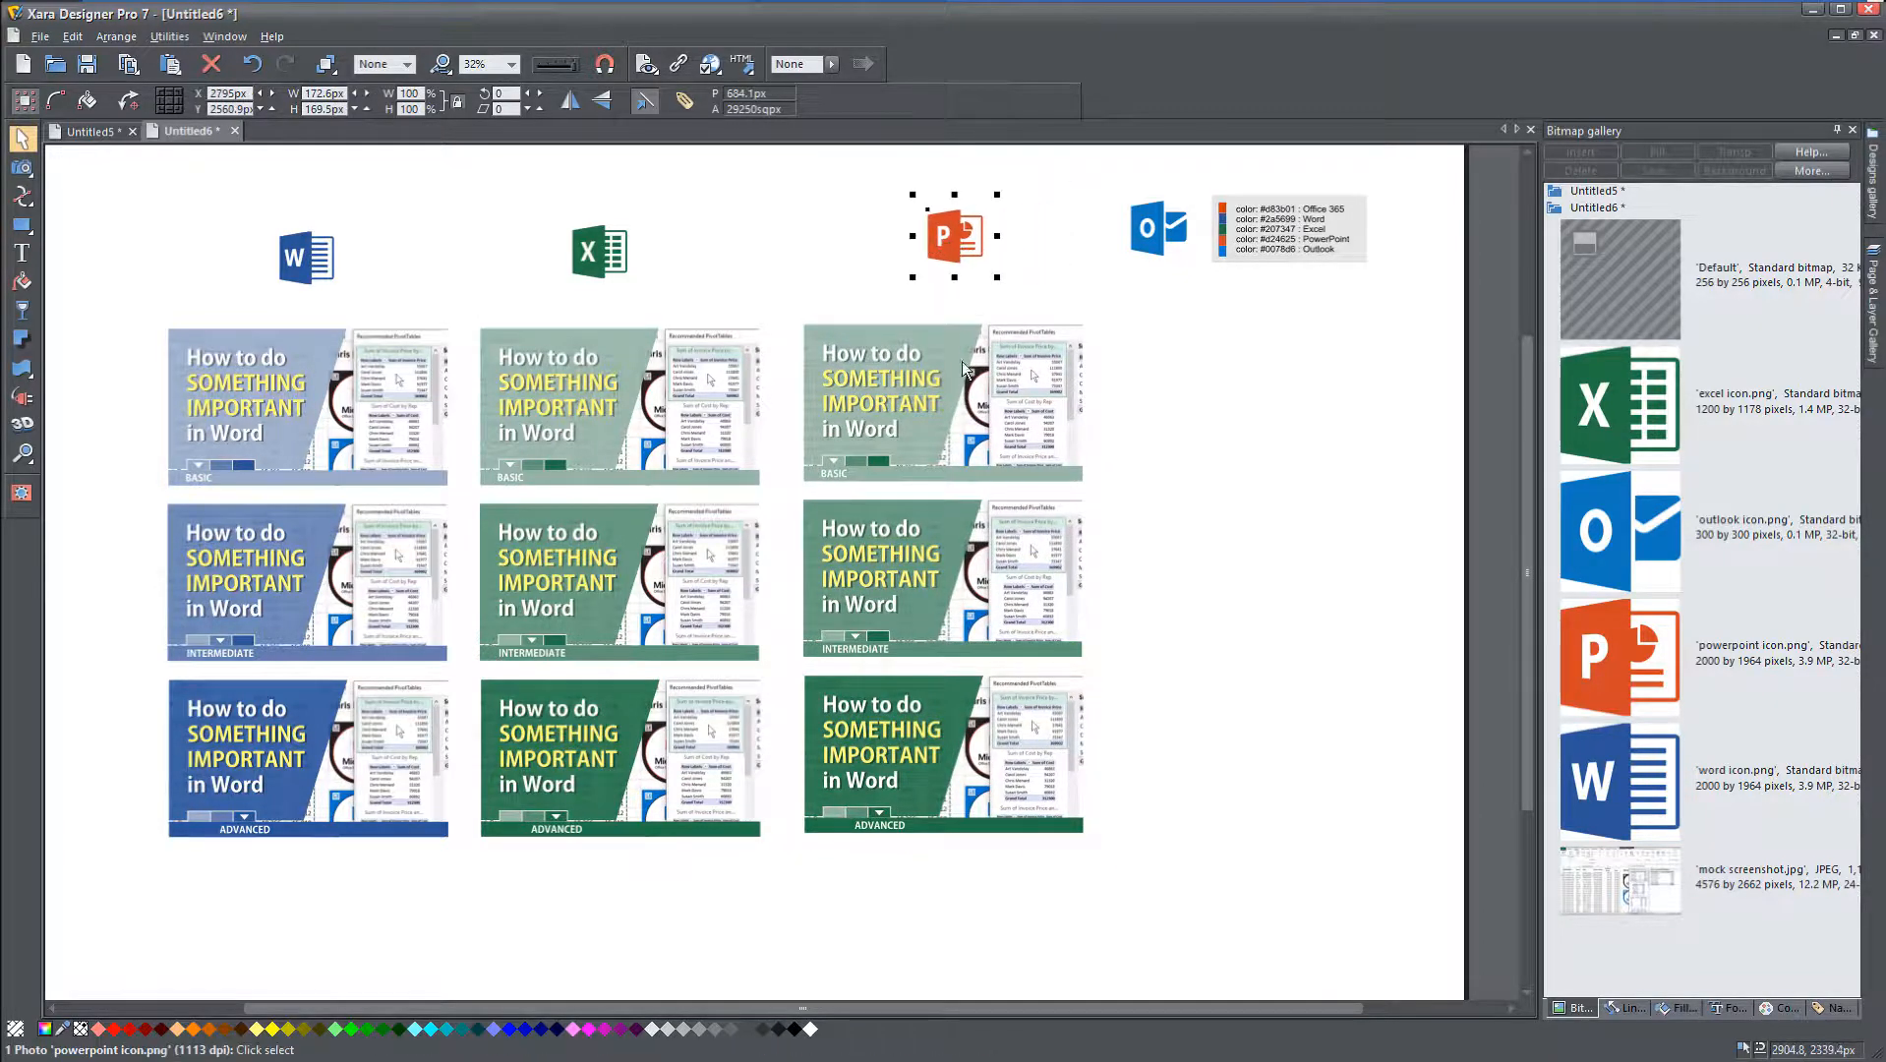
Step: Recolour all nine skill-level boxes in the third column with the orange sampled from the PowerPoint icon
left_click_drag(883, 420, 632, 437)
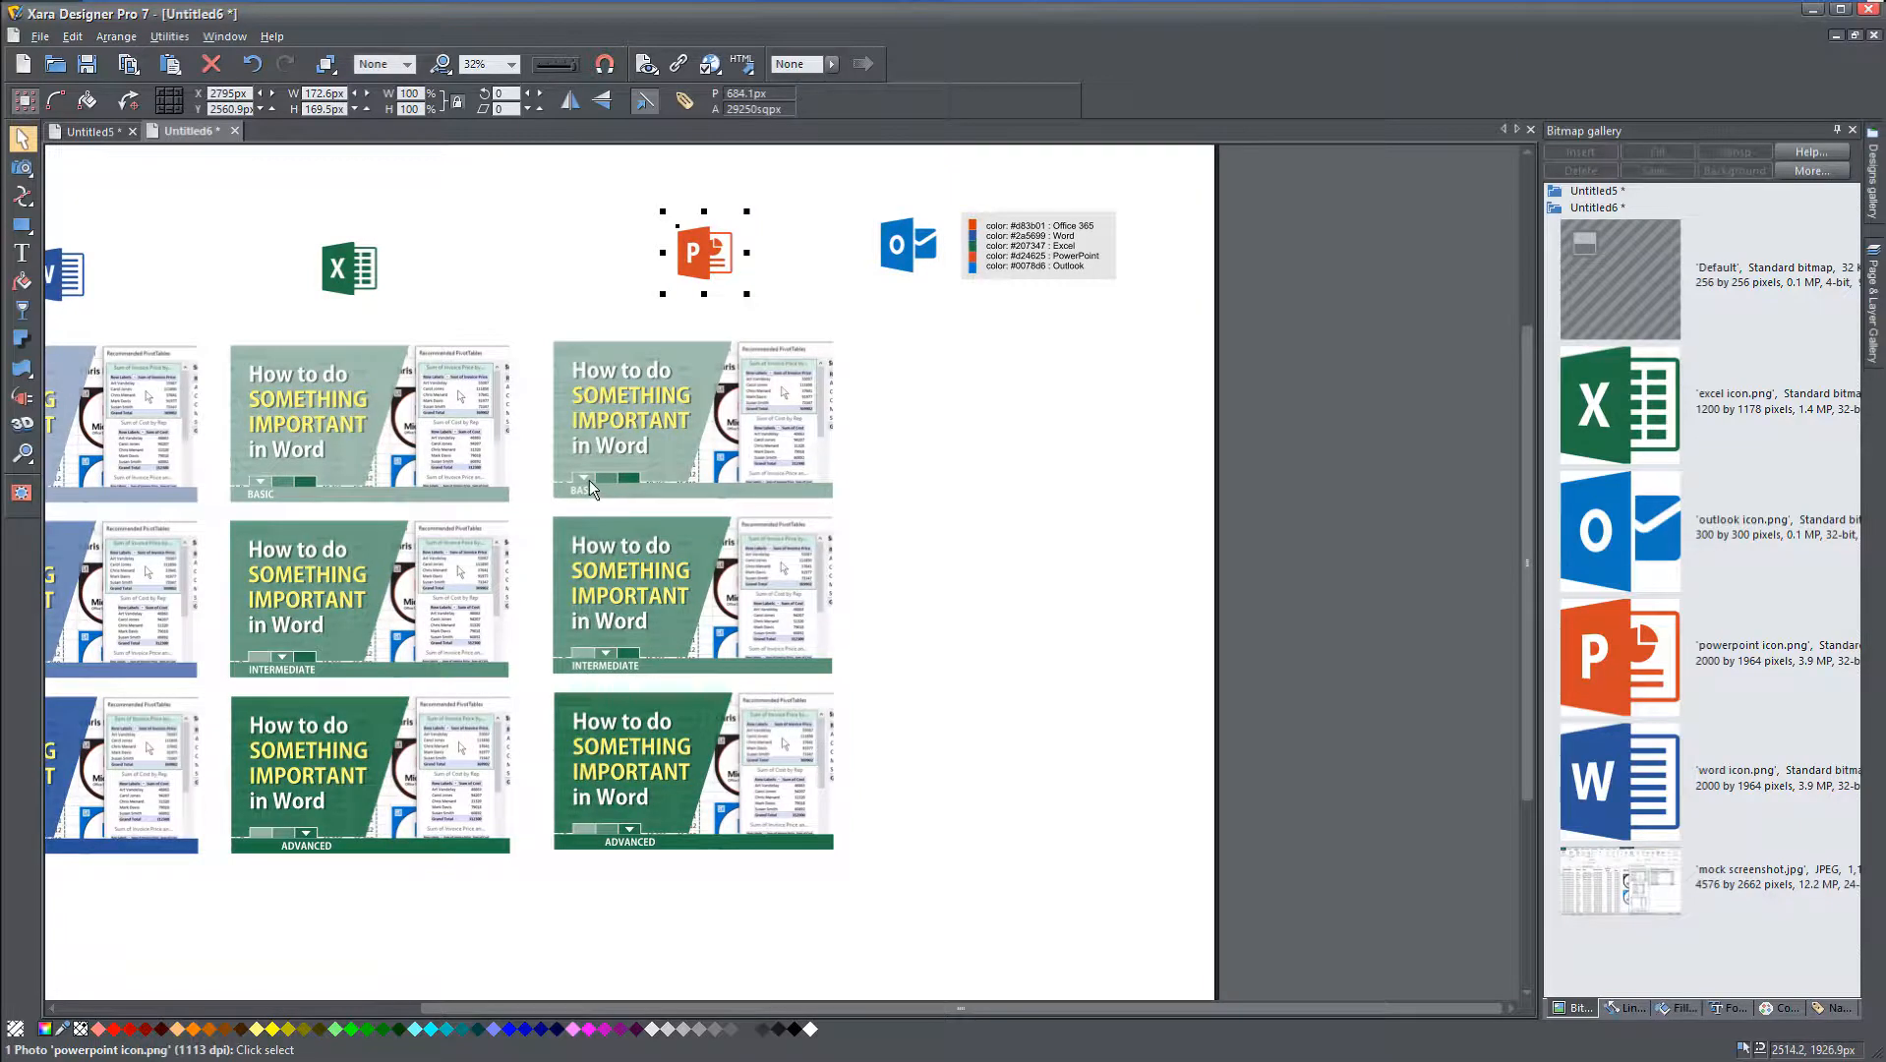
left_click(589, 480, "ctrl")
scroll(616, 492, "up", 4)
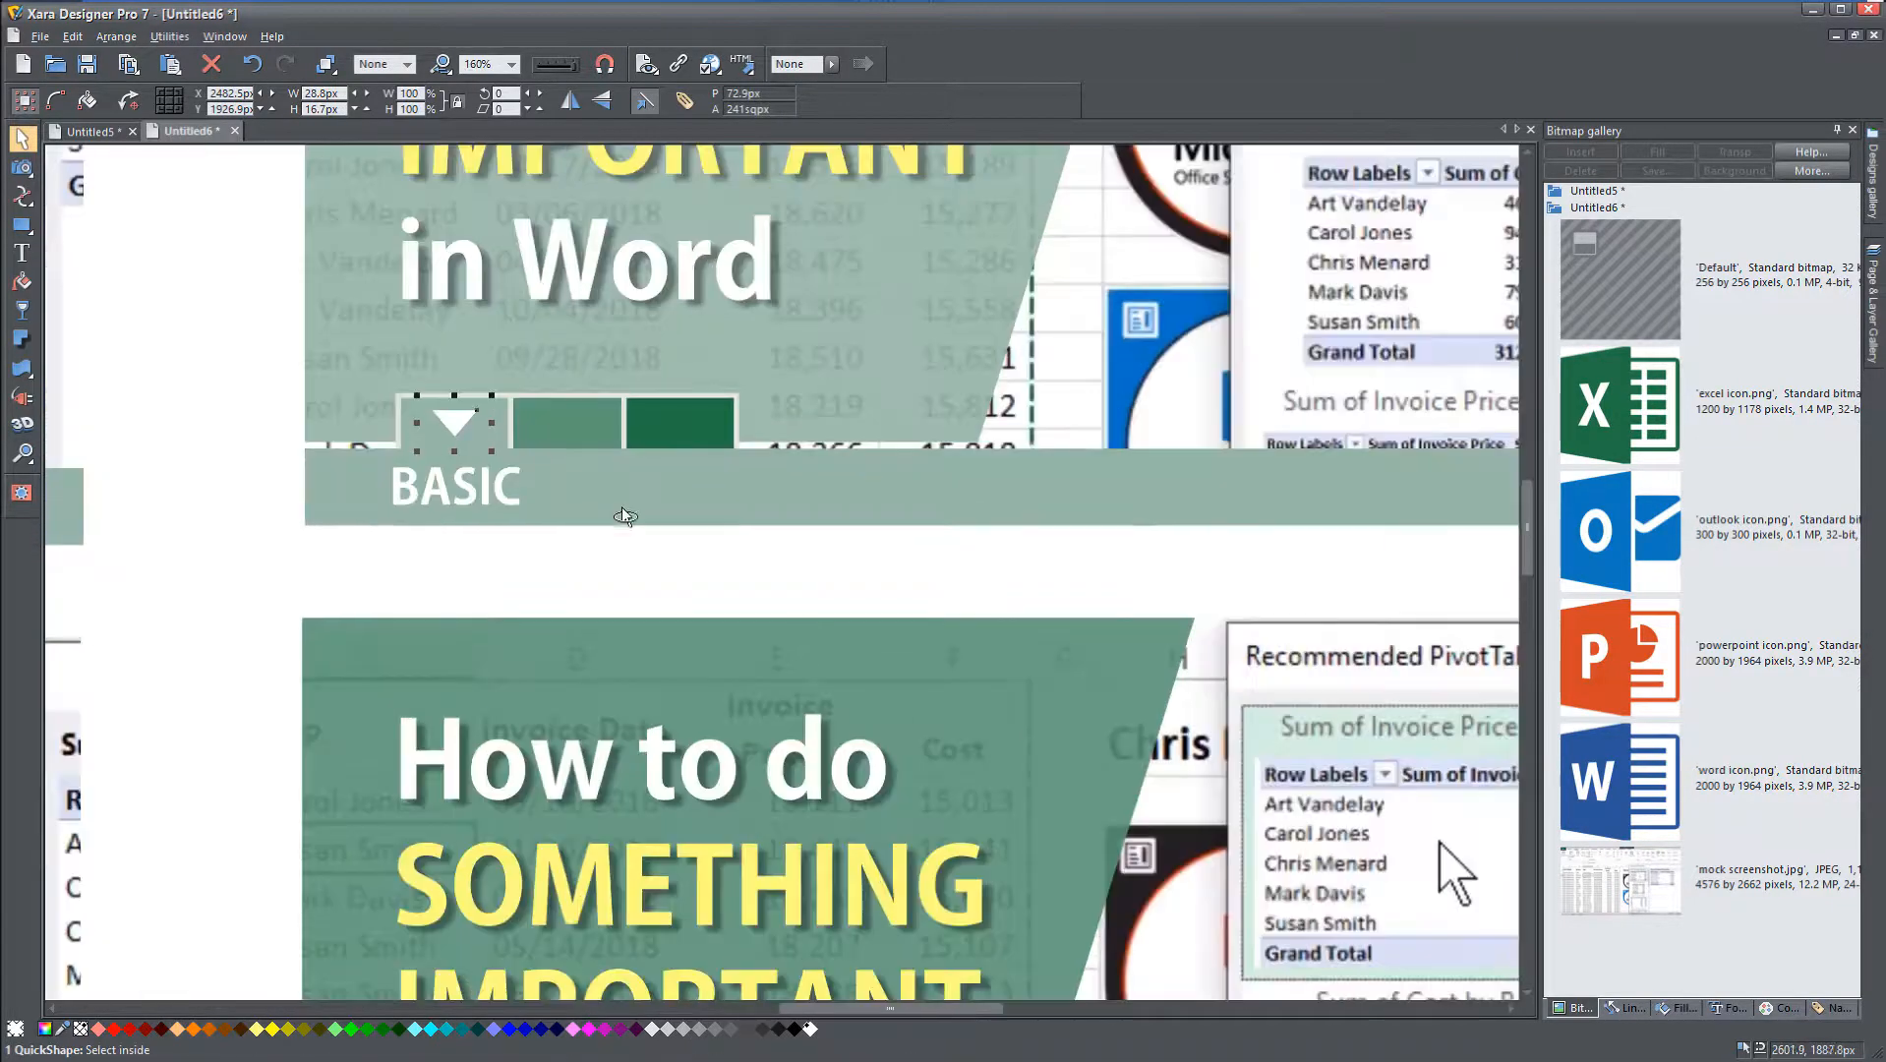
left_click(686, 430, "ctrl+shift")
scroll(699, 608, "down", 6)
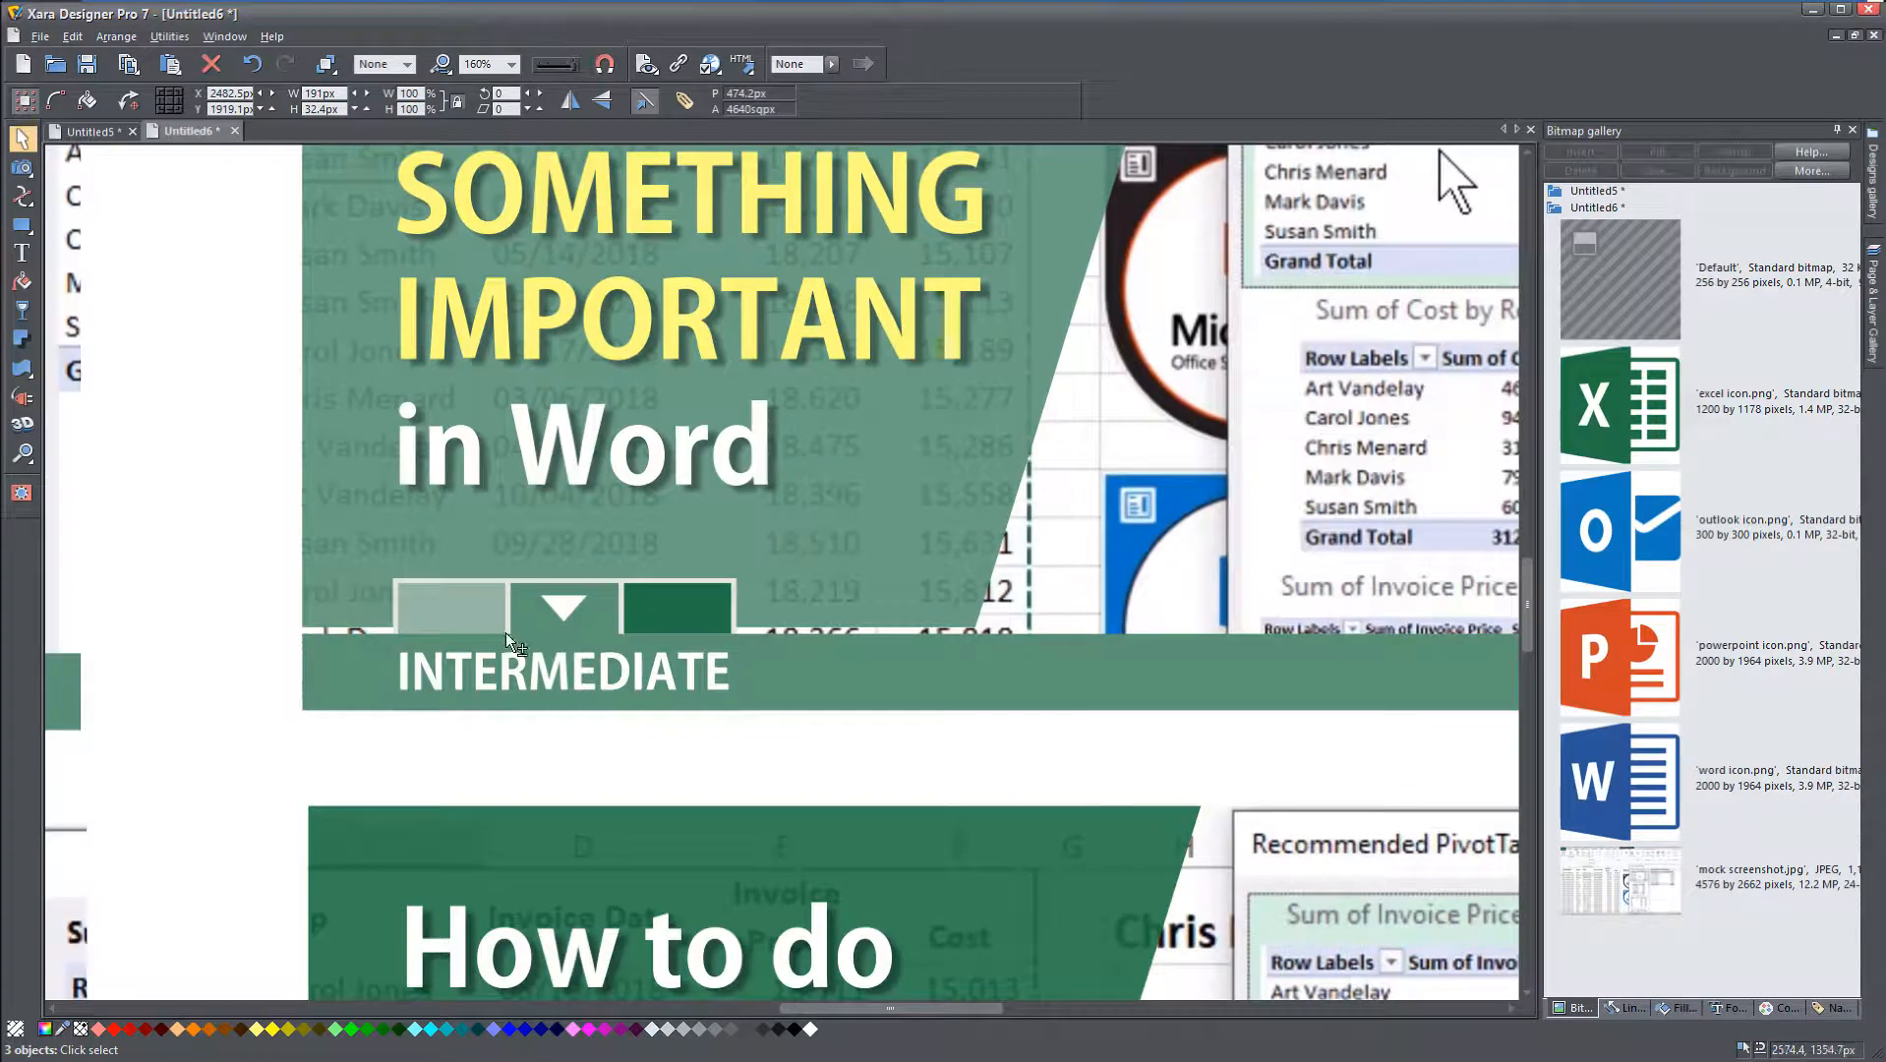
left_click(527, 637, "shift")
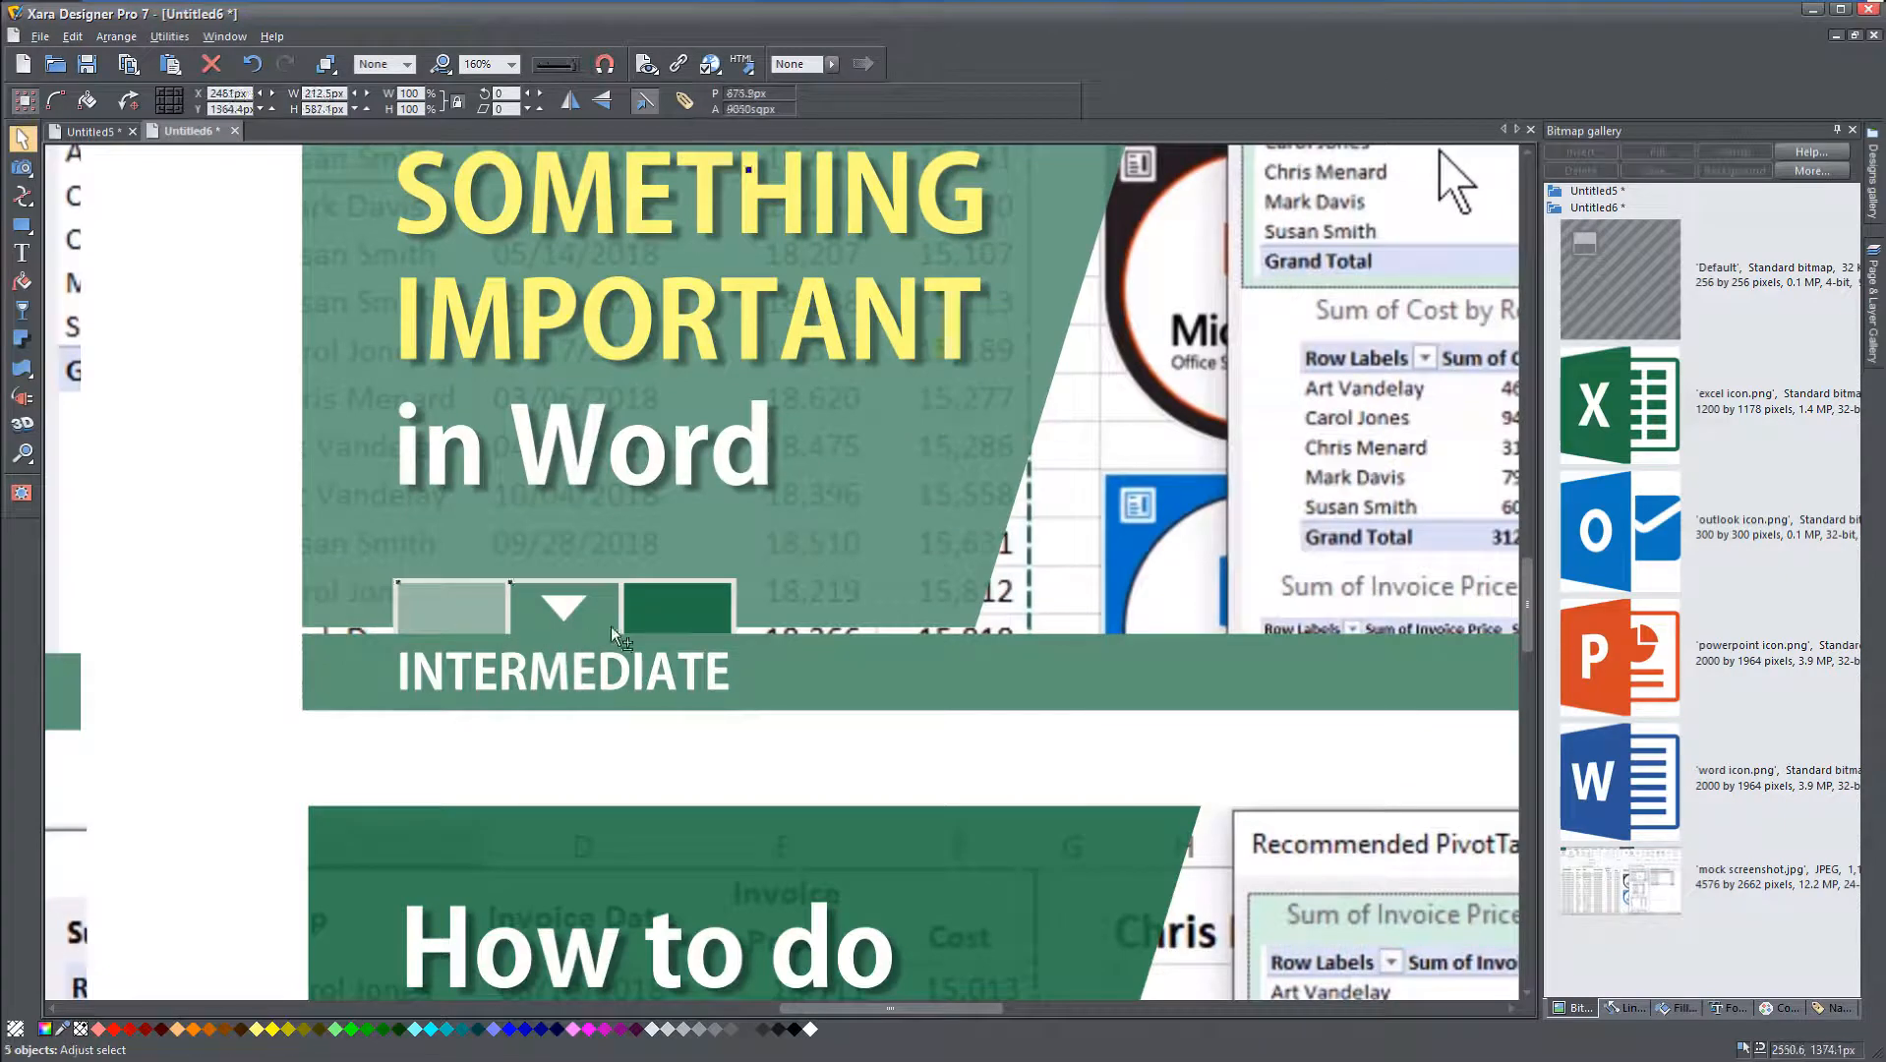
left_click(675, 627, "shift")
scroll(710, 677, "down", 10)
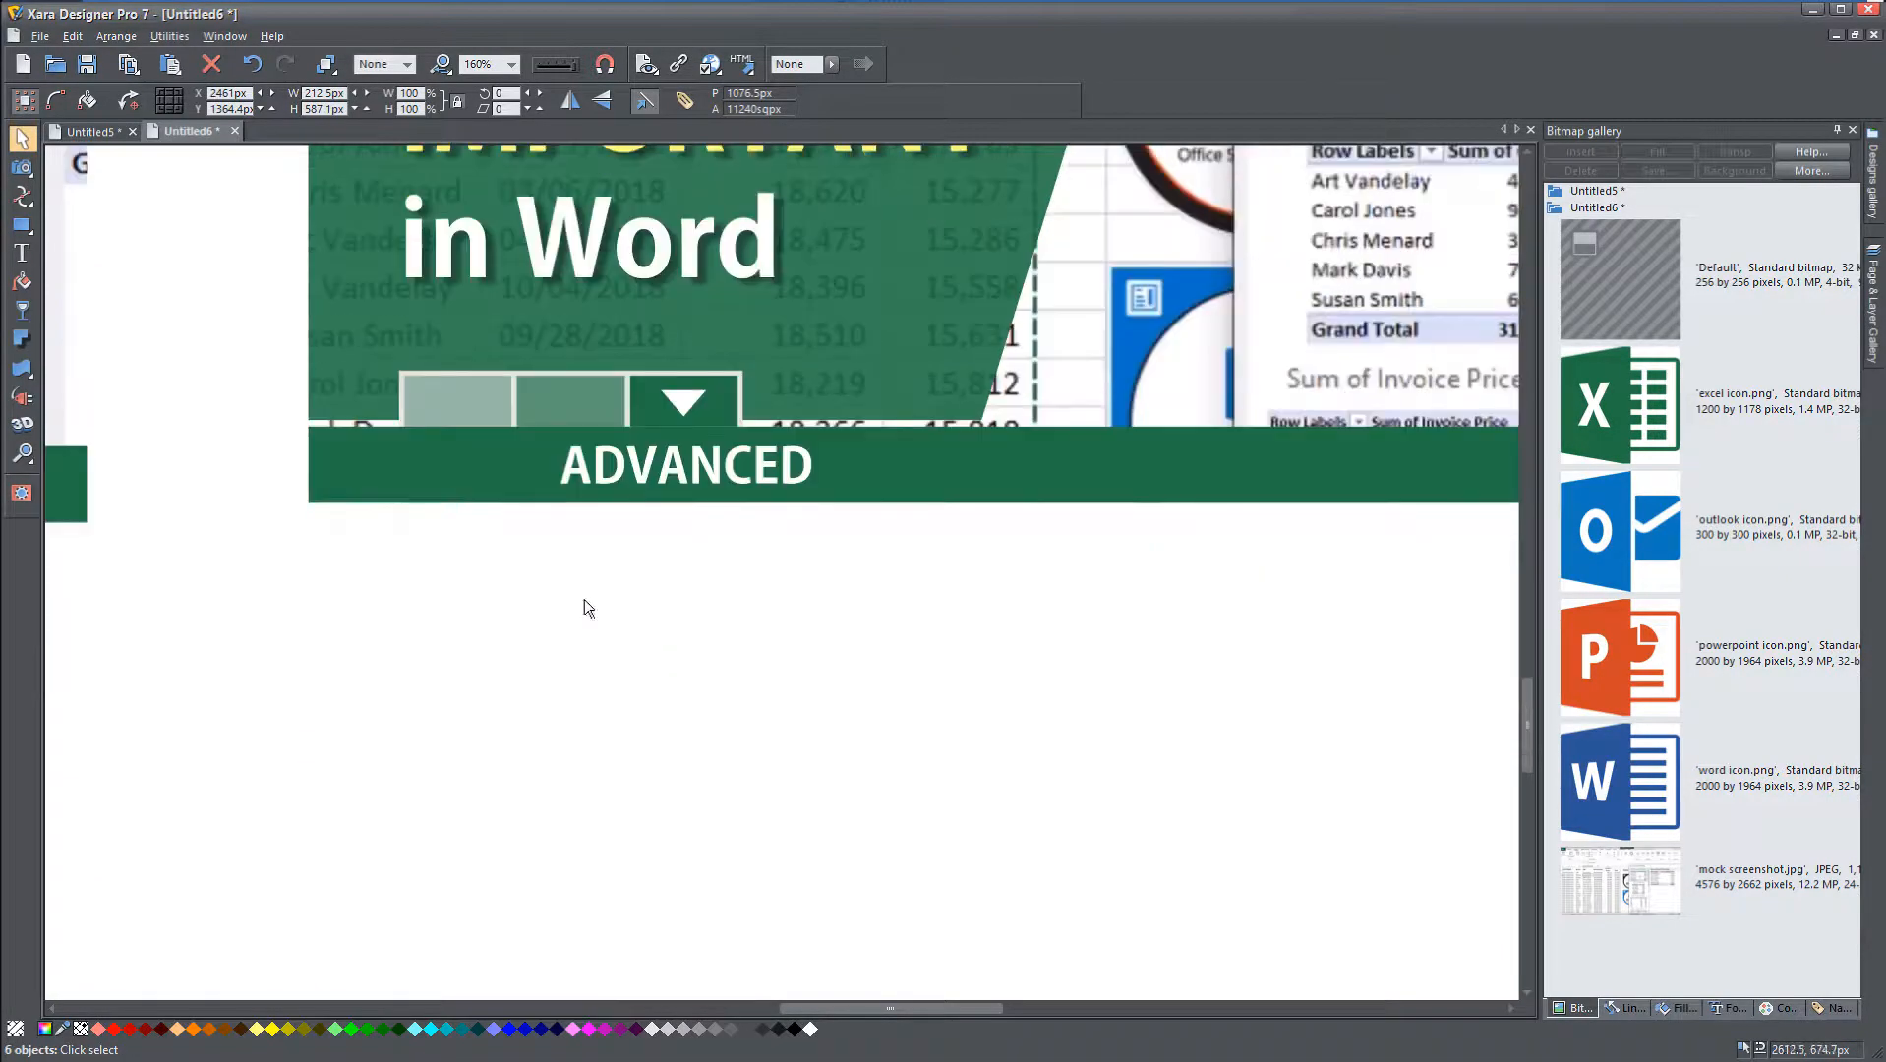
left_click(568, 393, "shift")
left_click(645, 402, "shift")
scroll(725, 521, "down", 5)
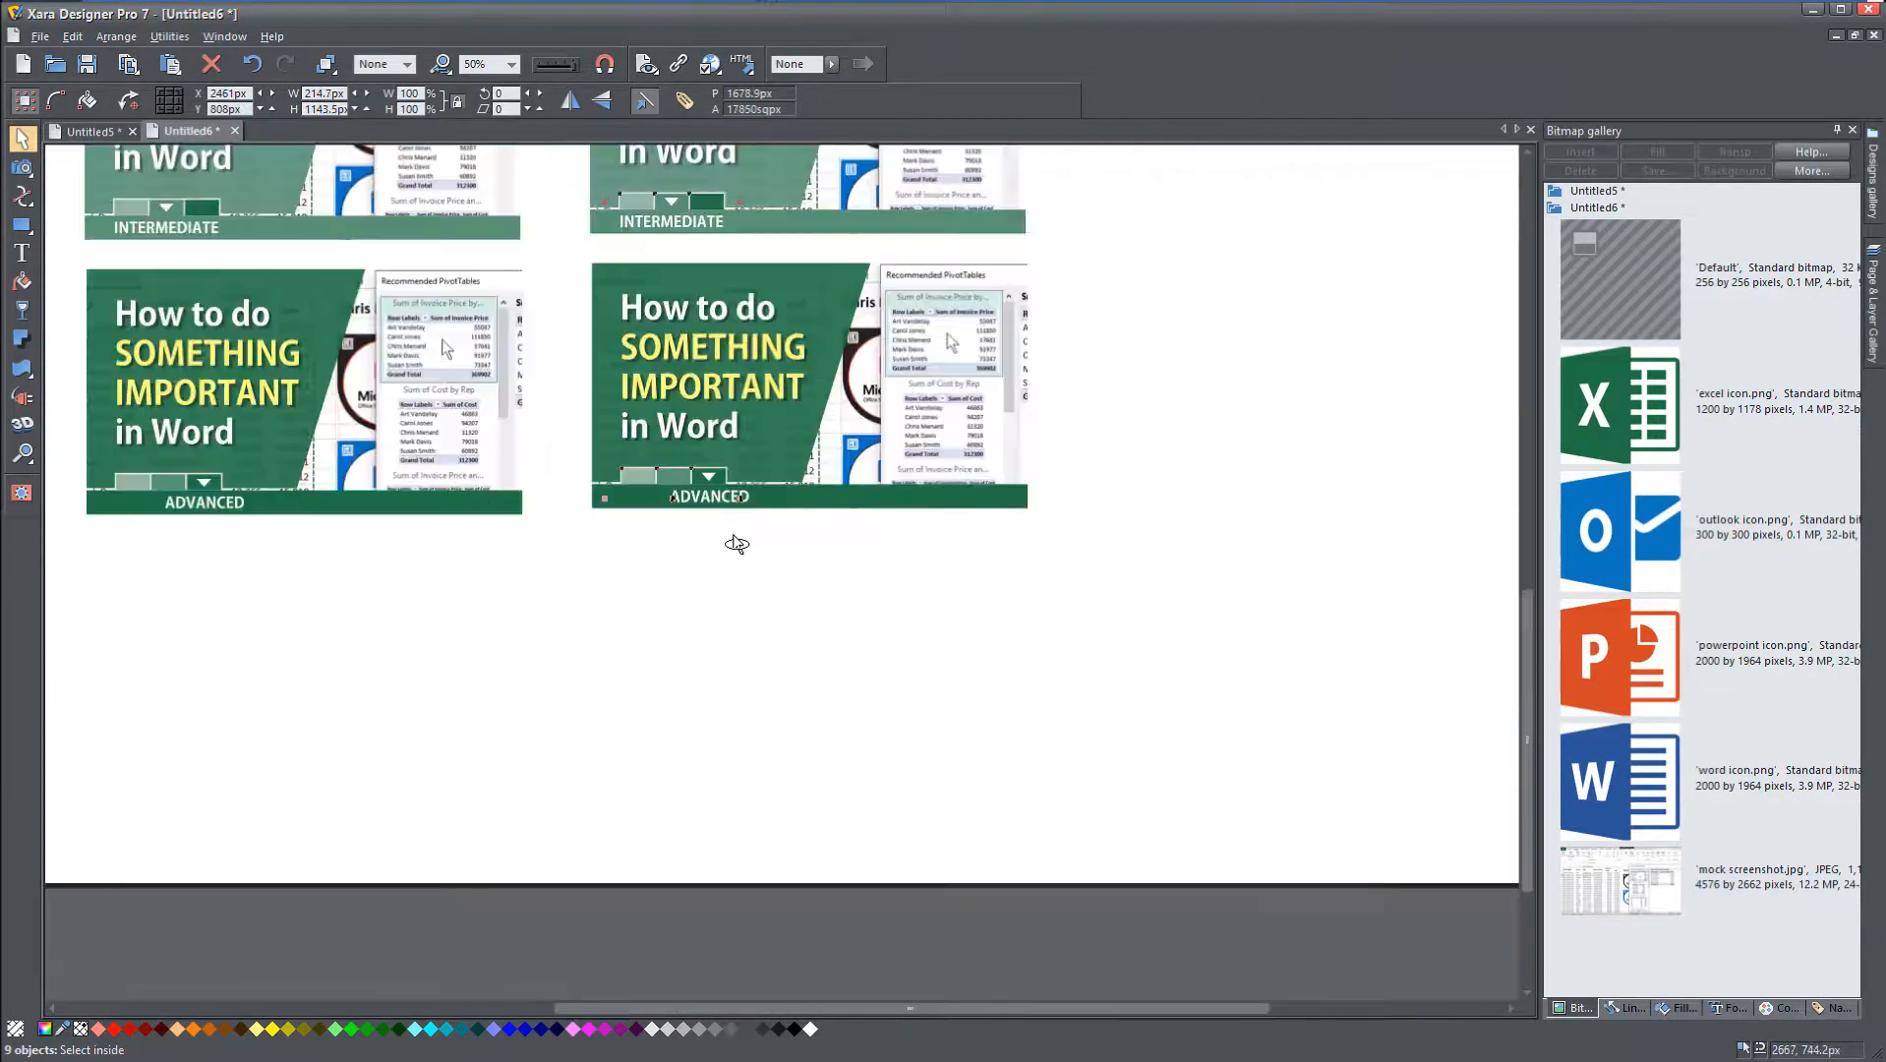
left_click_drag(801, 394, 570, 765)
scroll(583, 666, "up", 3)
scroll(582, 665, "down", 3)
left_click_drag(63, 1029, 914, 503)
left_click_drag(601, 333, 578, 285)
left_click(825, 729)
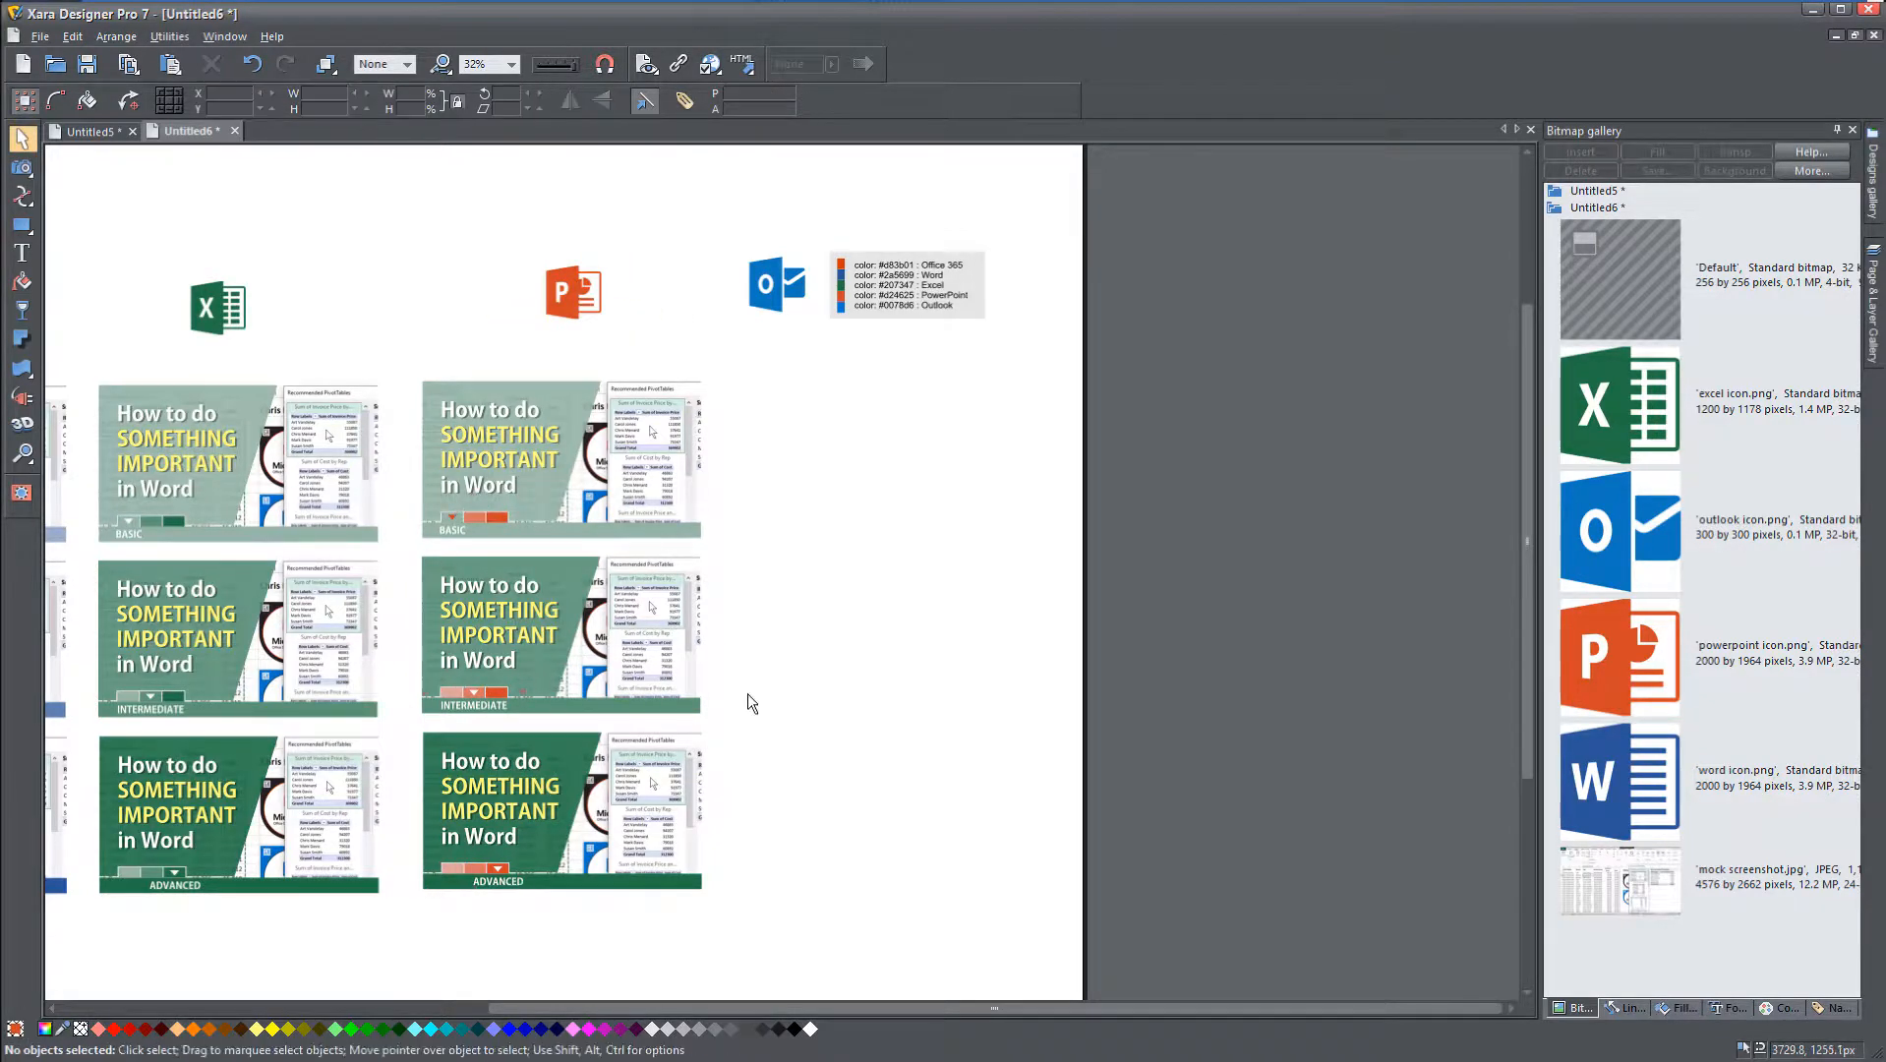
Step: Fill the third column's BASIC arrow with white and its first skill-level box with the orange of the third box
scroll(461, 513, "up", 4)
left_click(424, 537)
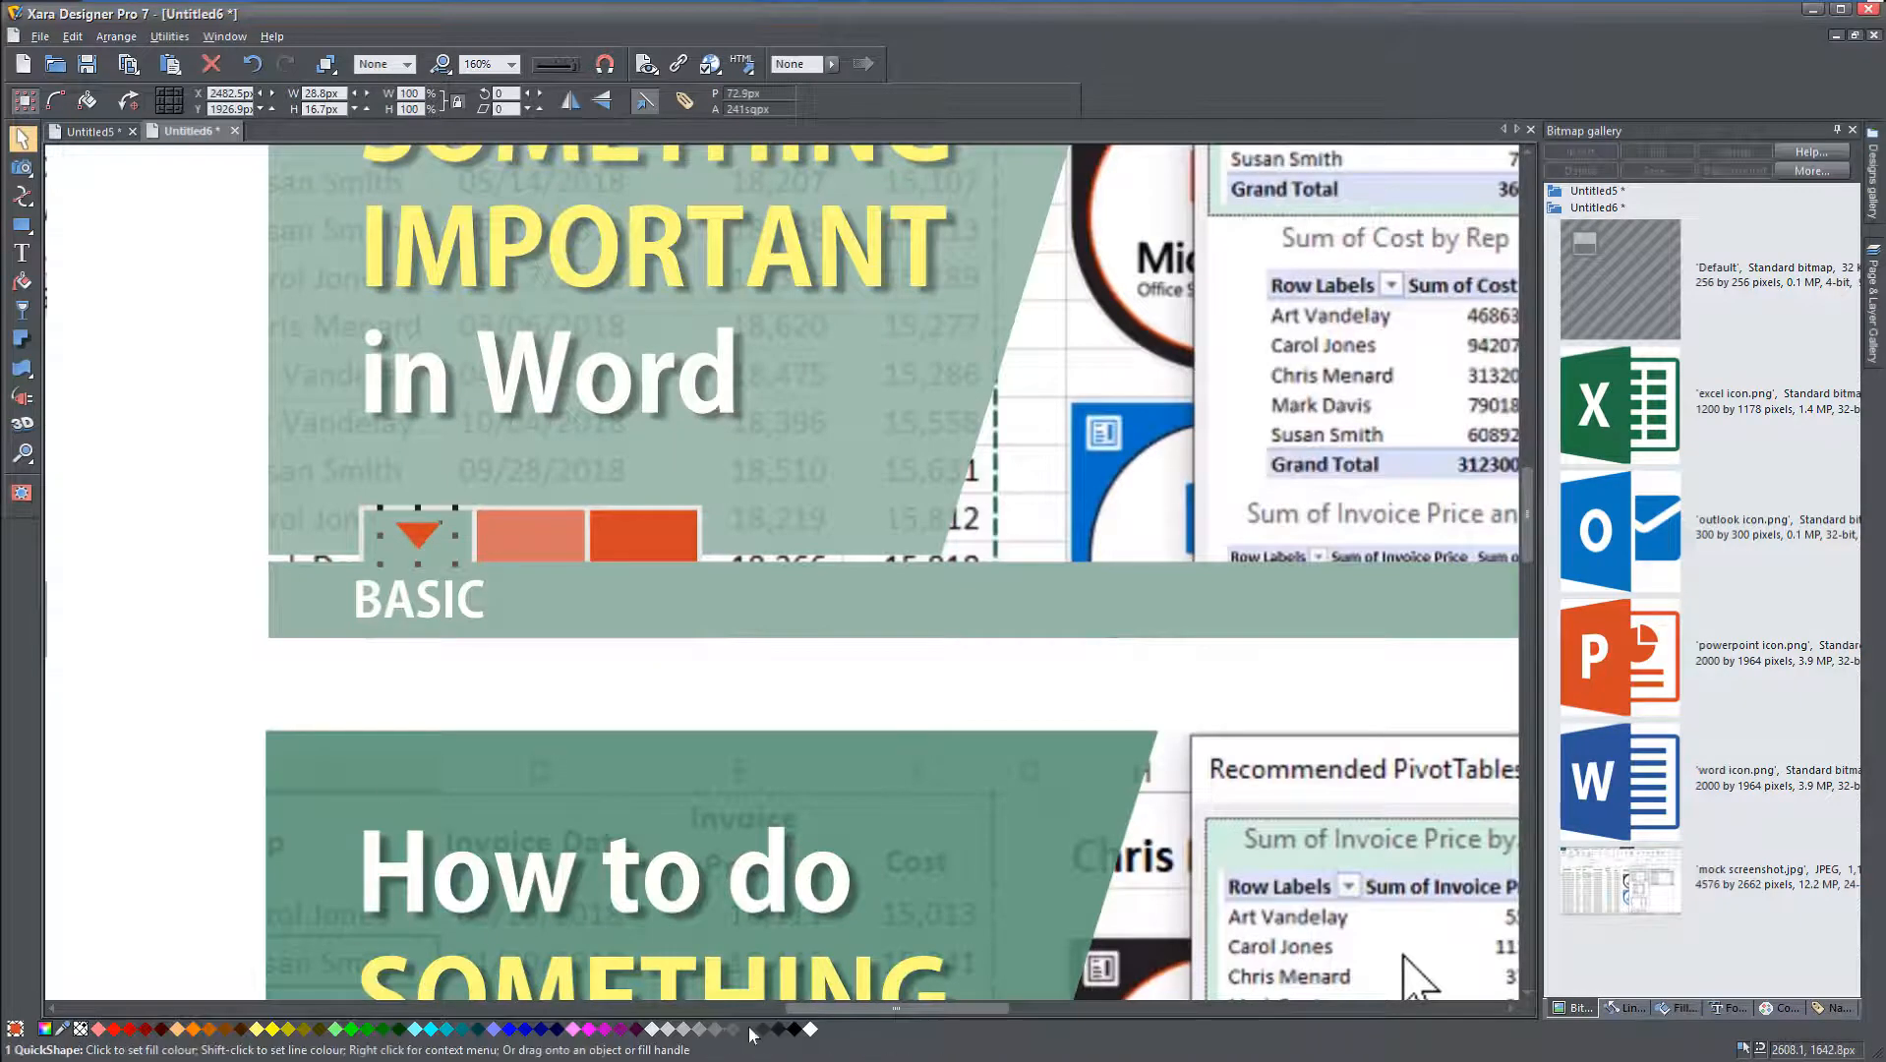
left_click(809, 1029)
left_click(452, 545)
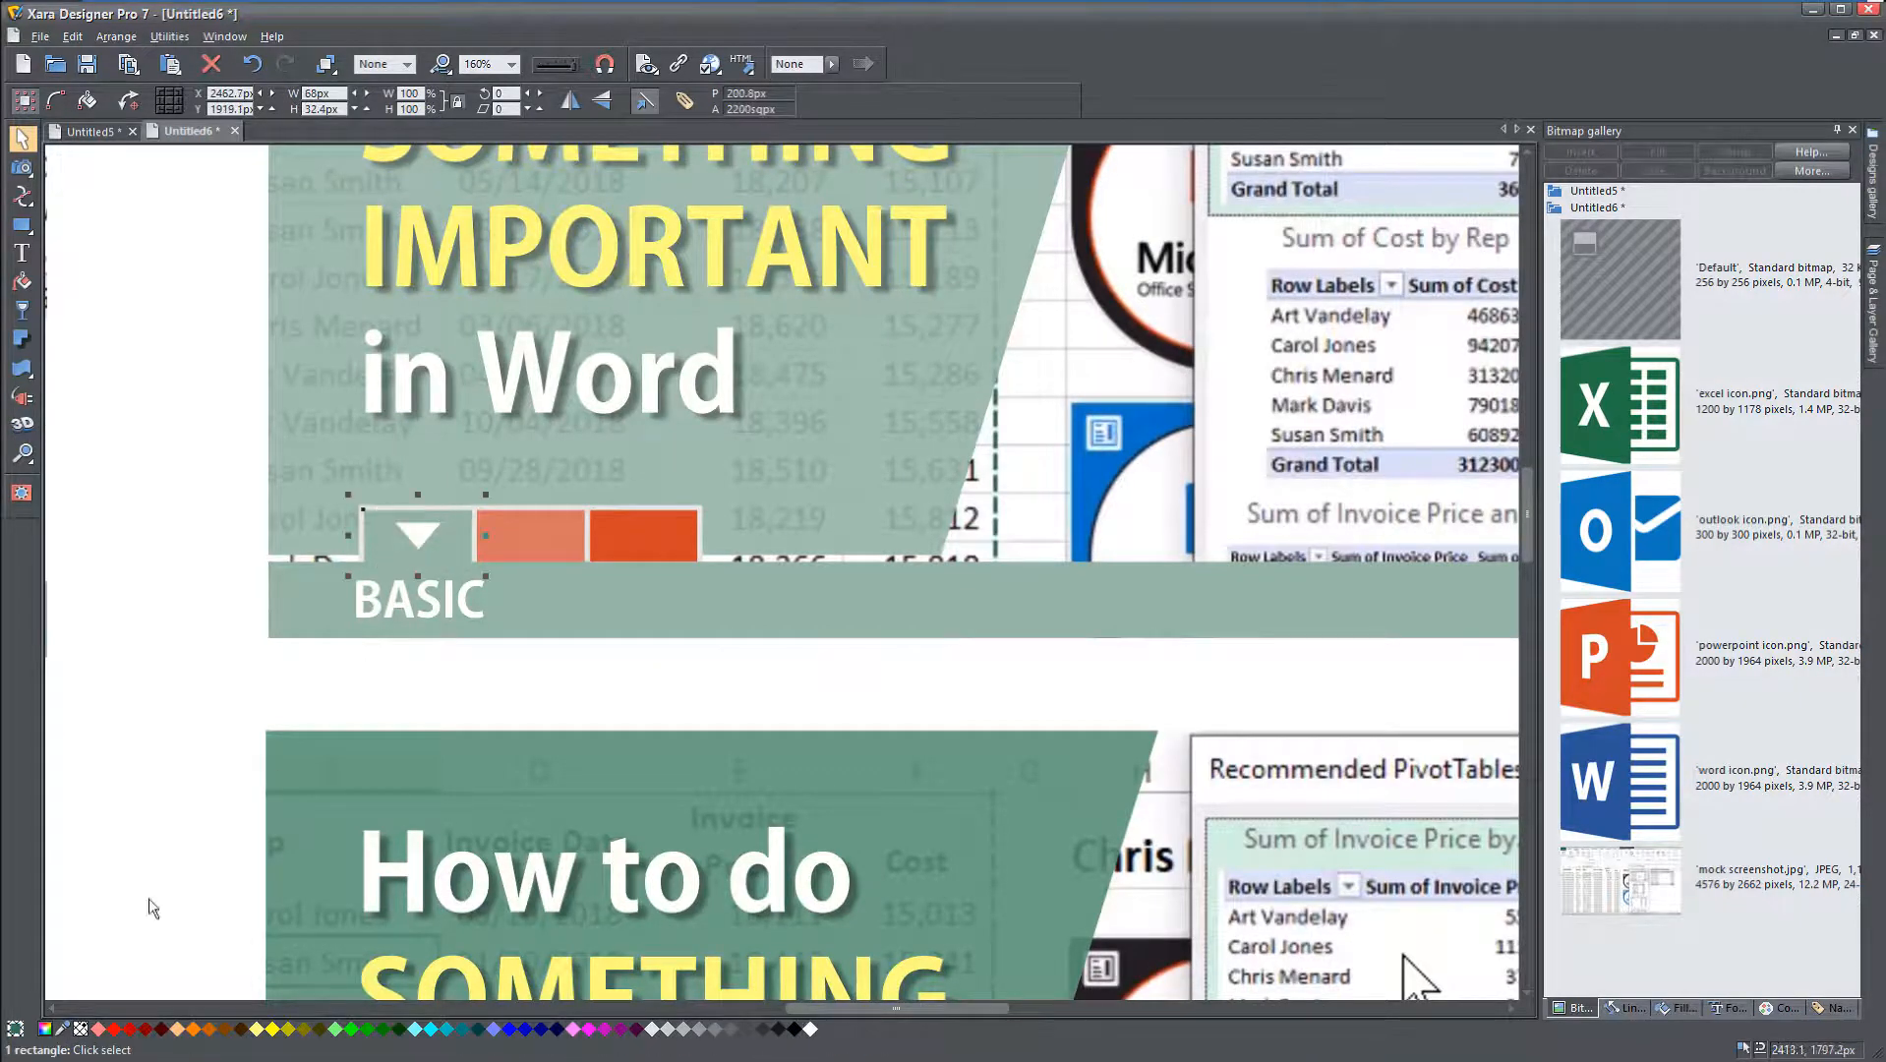
left_click_drag(63, 1029, 646, 526)
Step: Recolour the third column's BASIC strip and slanted panel with the light orange of its first skill-level box
scroll(598, 719, "down", 4)
left_click_drag(577, 668, 561, 248)
left_click_drag(549, 620, 574, 790)
left_click_drag(615, 407, 595, 669)
scroll(541, 706, "up", 2)
scroll(590, 659, "down", 3)
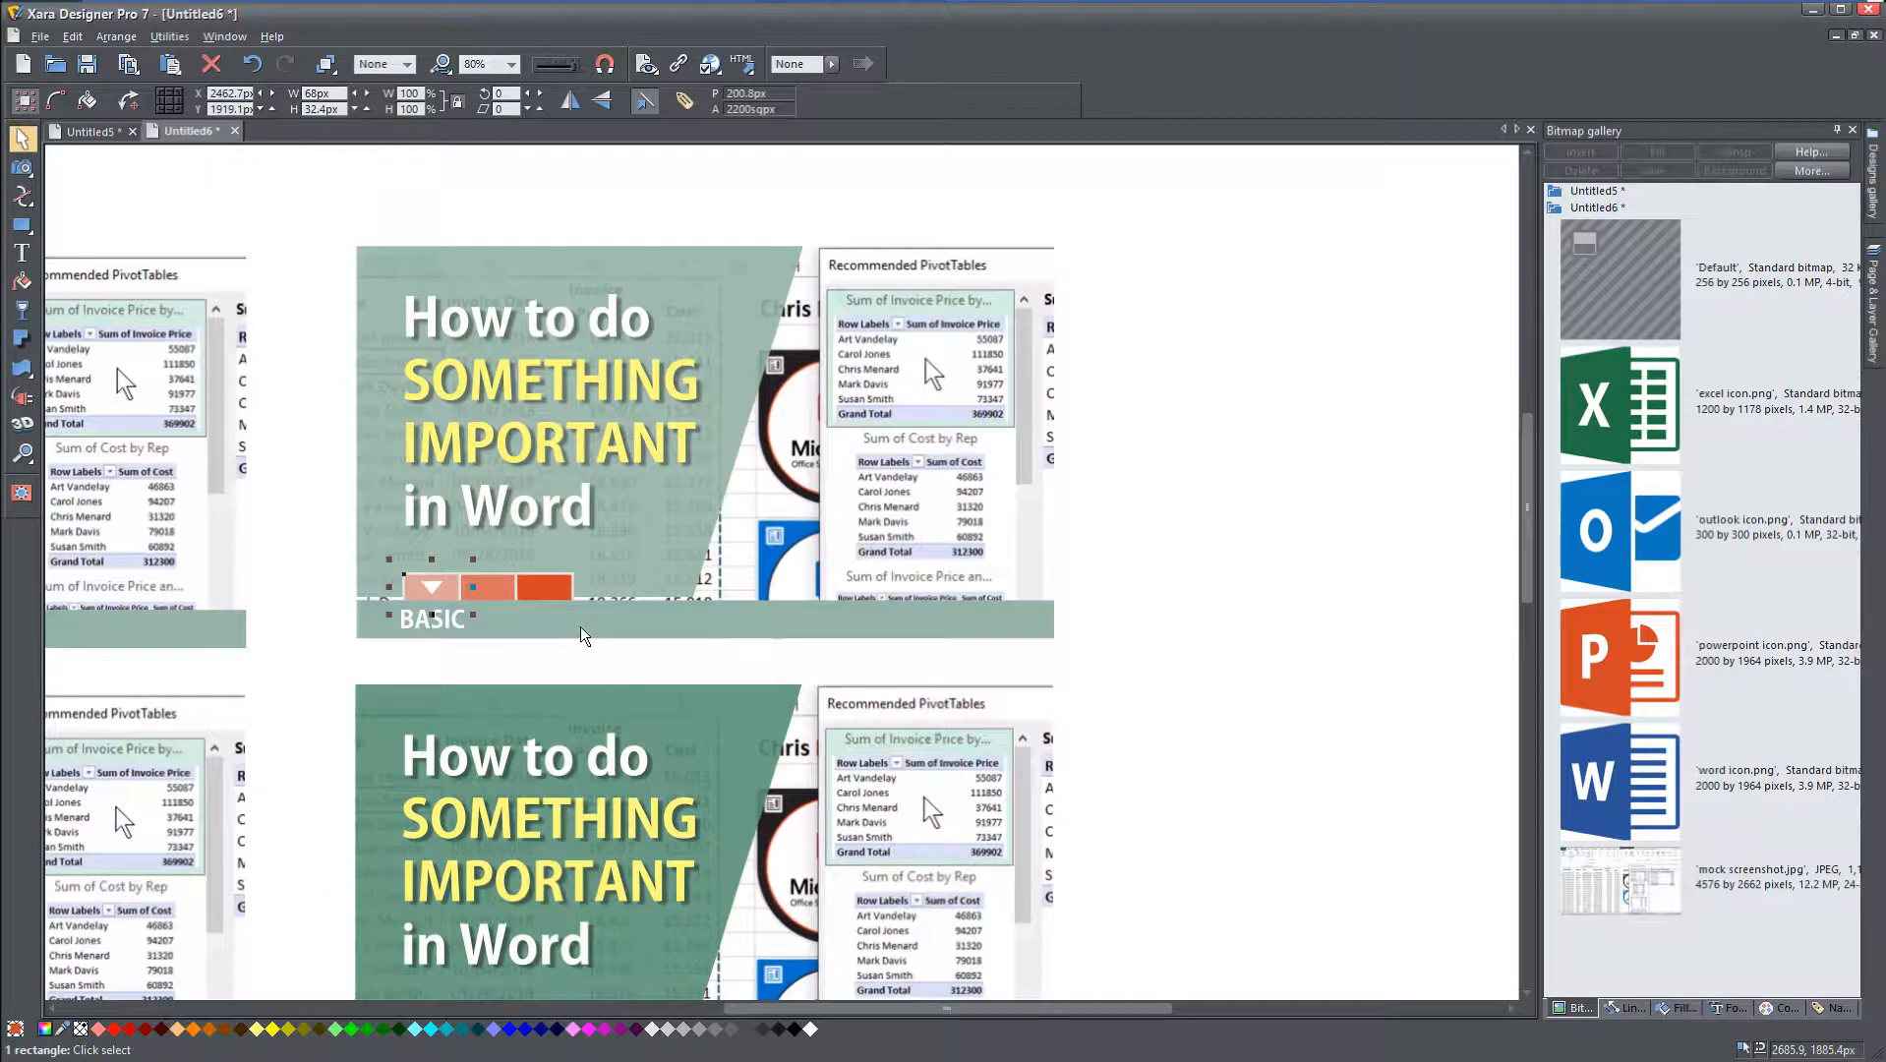
left_click_drag(63, 1030, 446, 580)
left_click(384, 544)
left_click_drag(63, 1029, 423, 585)
Step: Recolour the third column's INTERMEDIATE strip and slanted panel with the medium orange of its second skill-level box
left_click_drag(421, 887, 534, 379)
left_click(499, 553)
left_click_drag(63, 1030, 595, 498)
left_click(515, 468)
left_click_drag(63, 1029, 590, 514)
Step: Recolour the third column's ADVANCED strip and slanted panel with the dark orange of its third skill-level box
left_click_drag(645, 885, 578, 525)
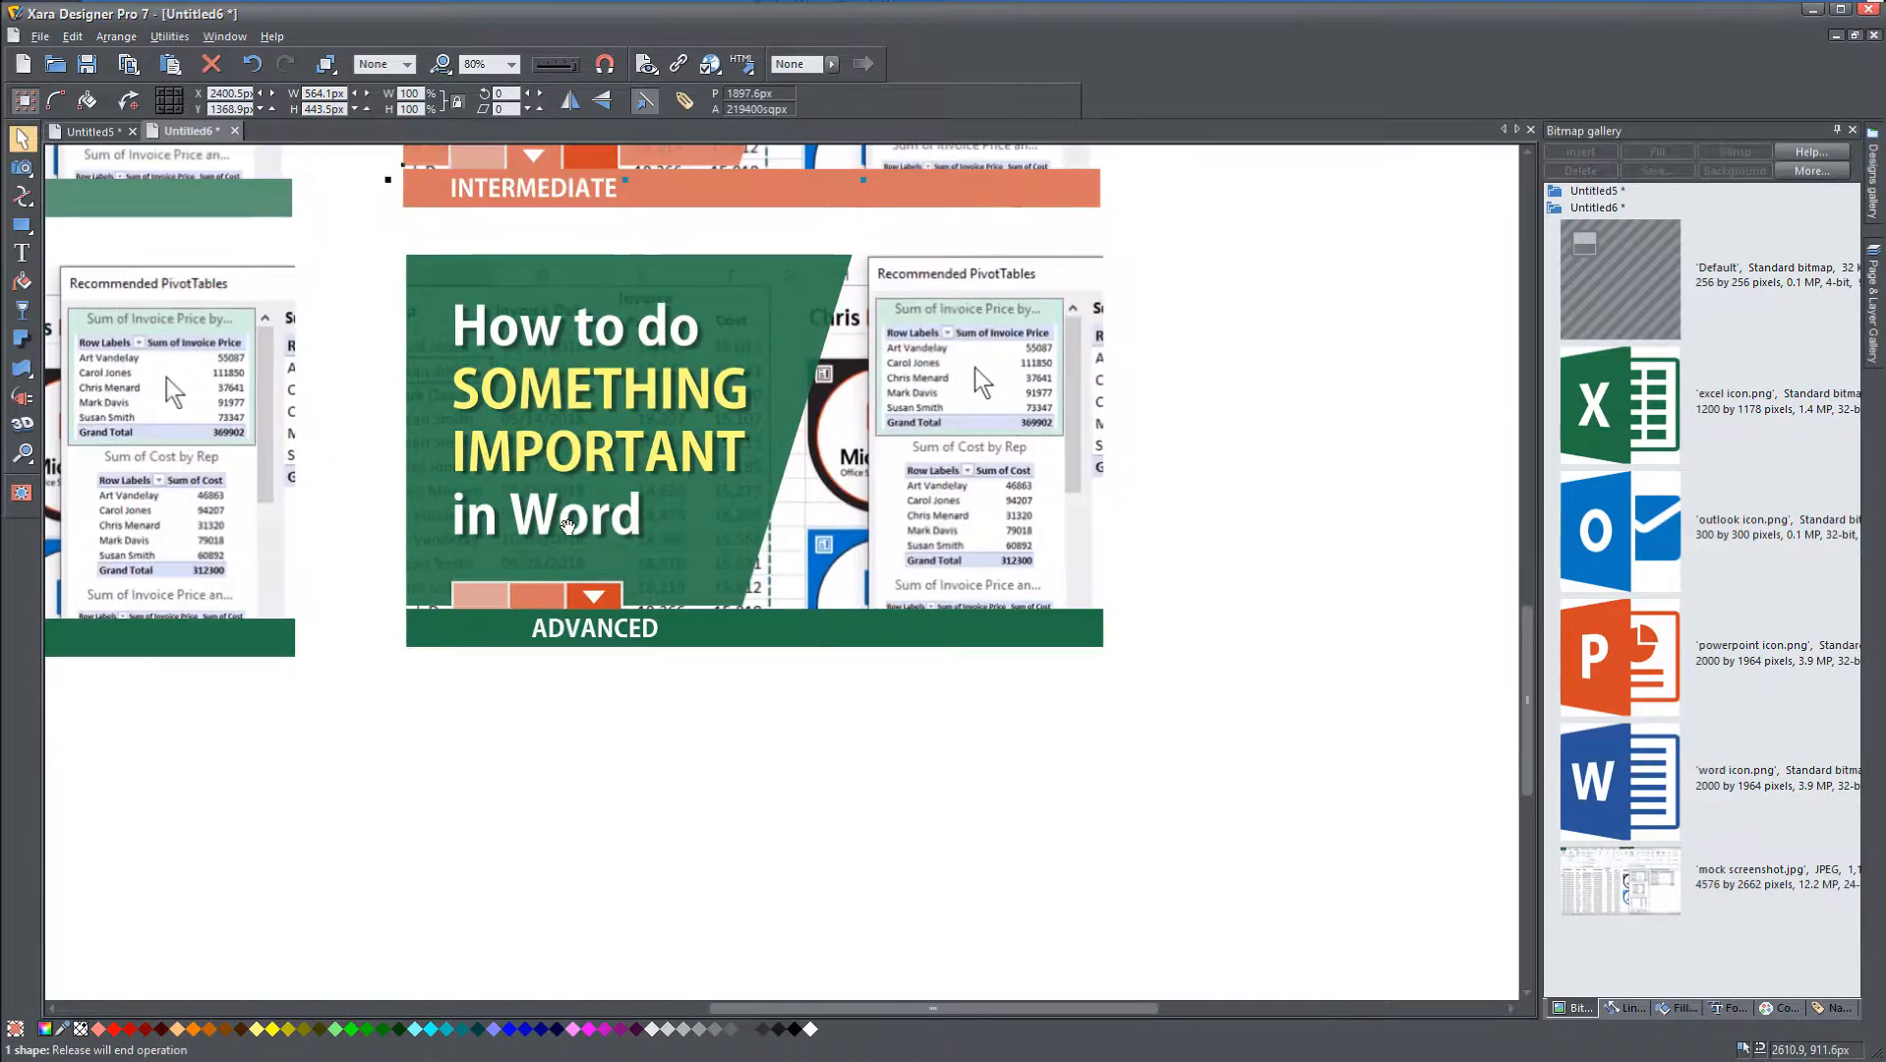
left_click(518, 639)
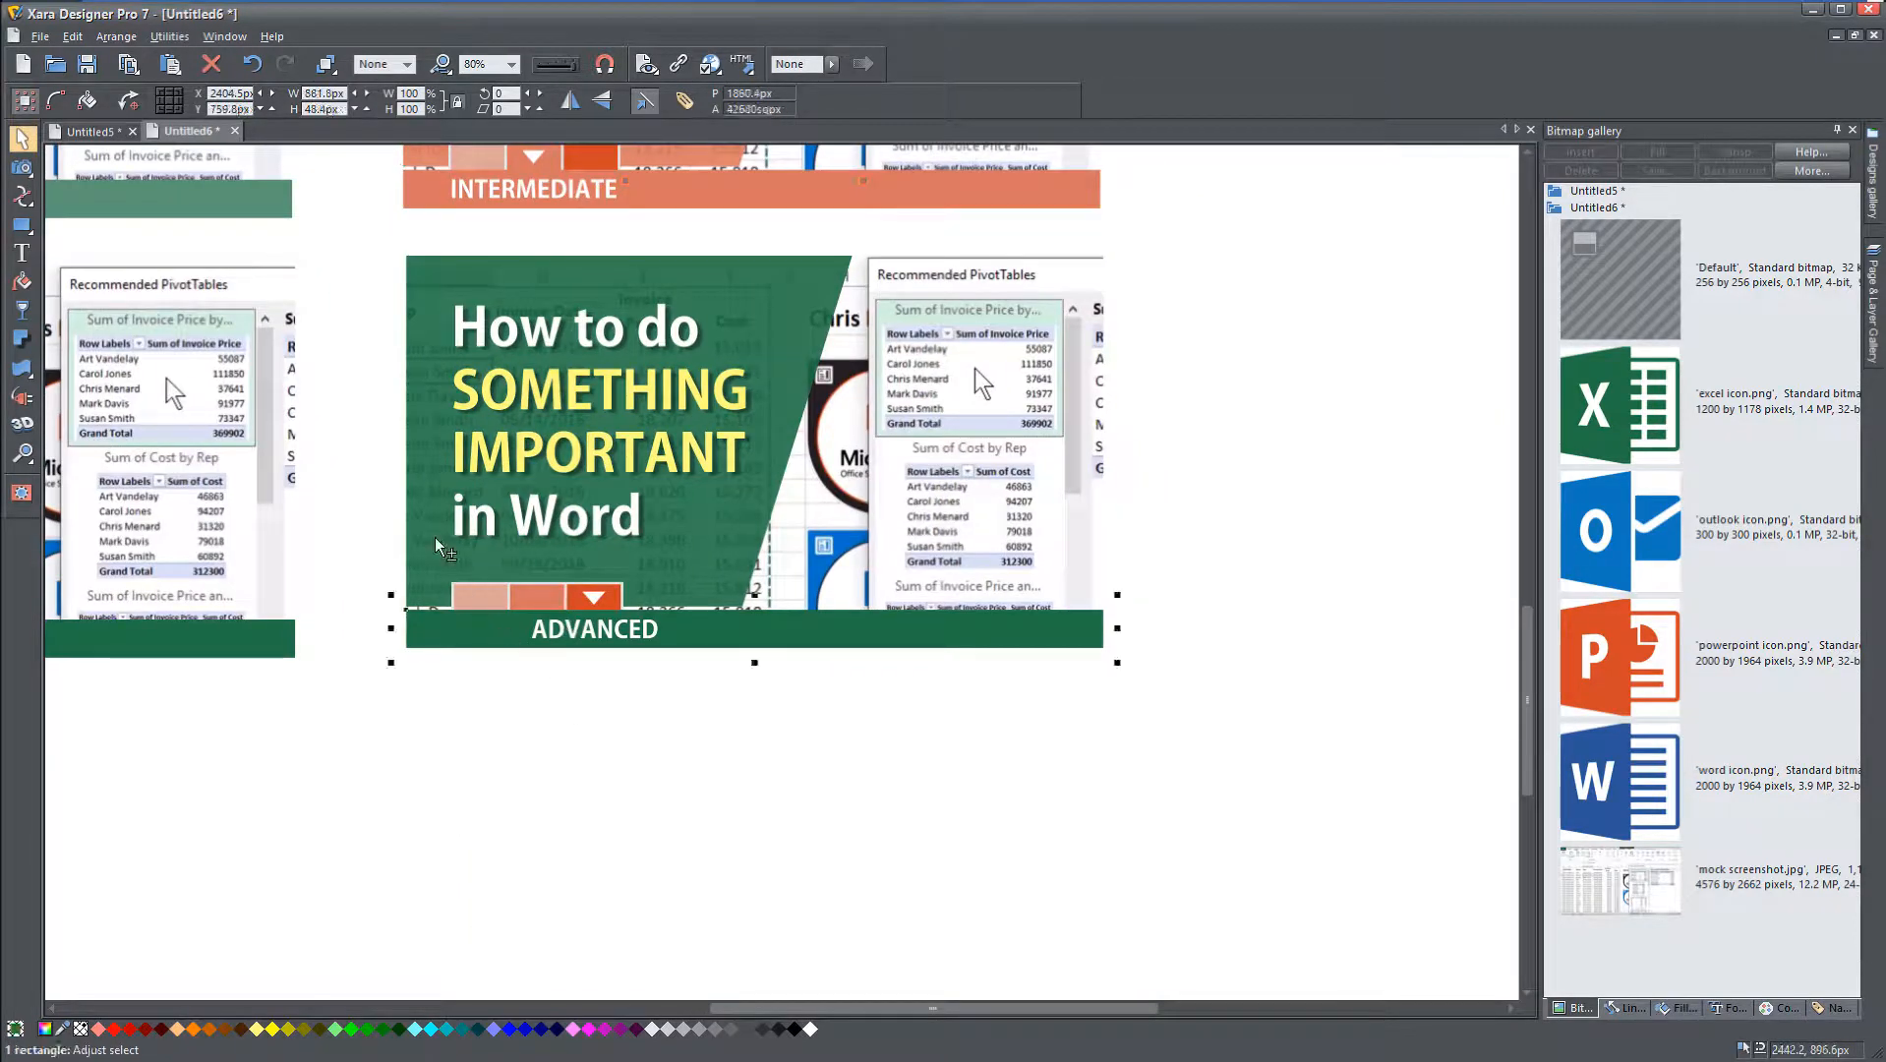
left_click_drag(61, 1029, 588, 590)
left_click(538, 785)
scroll(743, 784, "up", 1)
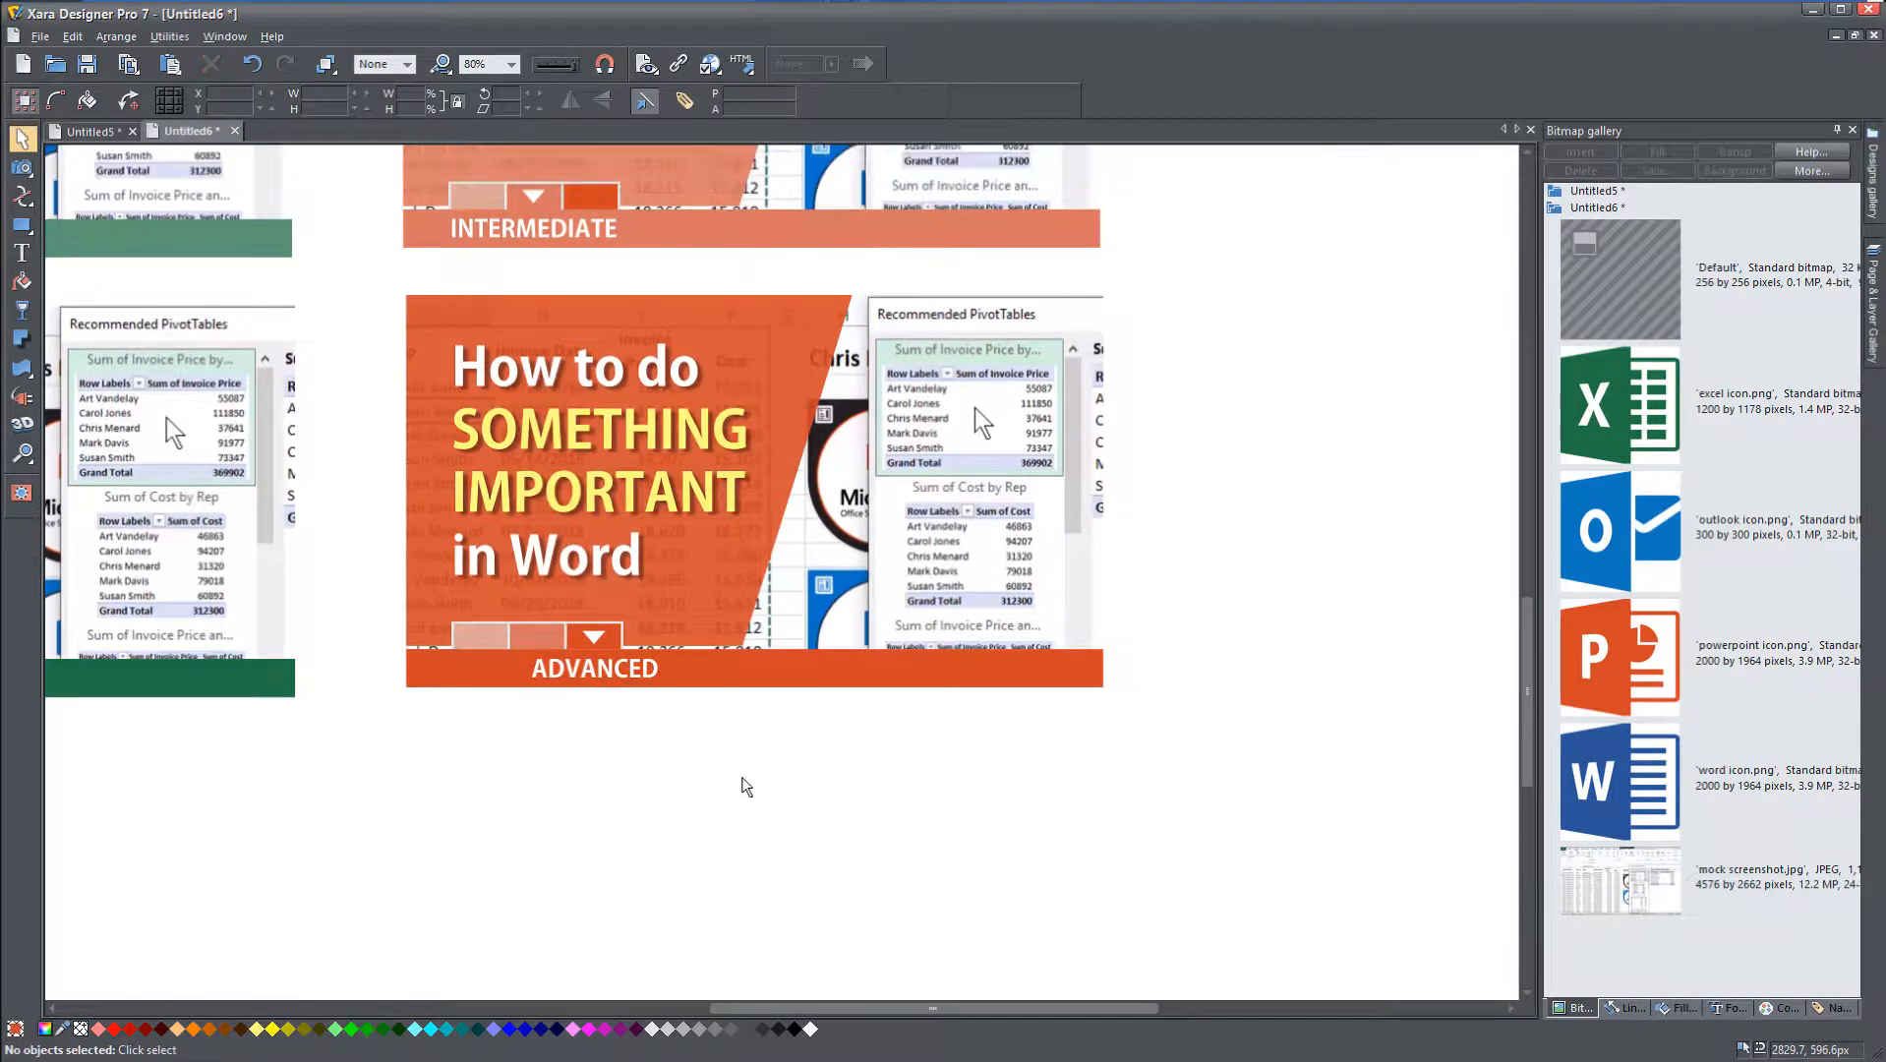
Step: Duplicate the orange thumbnails as a fourth column, moving the Outlook icon above it and the colour key off the page
scroll(758, 732, "down", 3)
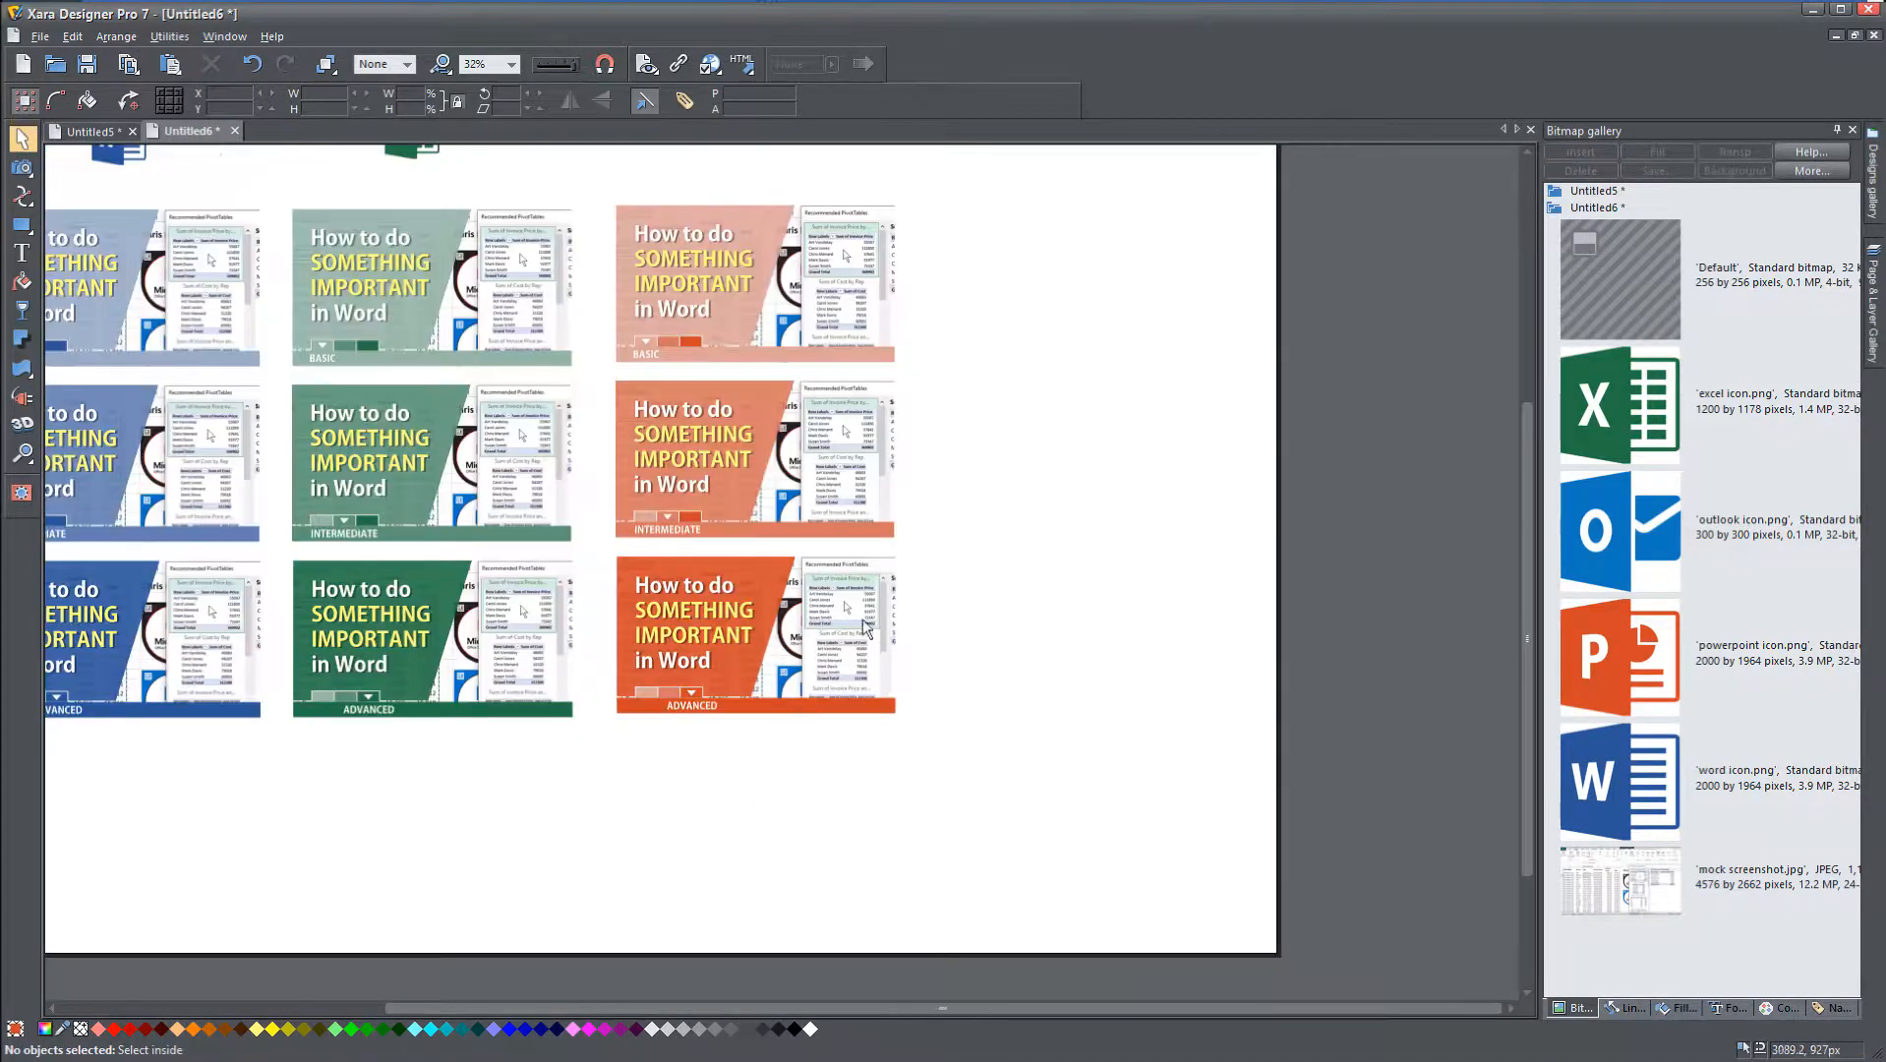
left_click_drag(550, 292, 537, 313)
left_click_drag(386, 345, 827, 990)
left_click_drag(573, 602, 896, 604)
left_click_drag(848, 311, 1170, 407)
left_click_drag(751, 300, 851, 339)
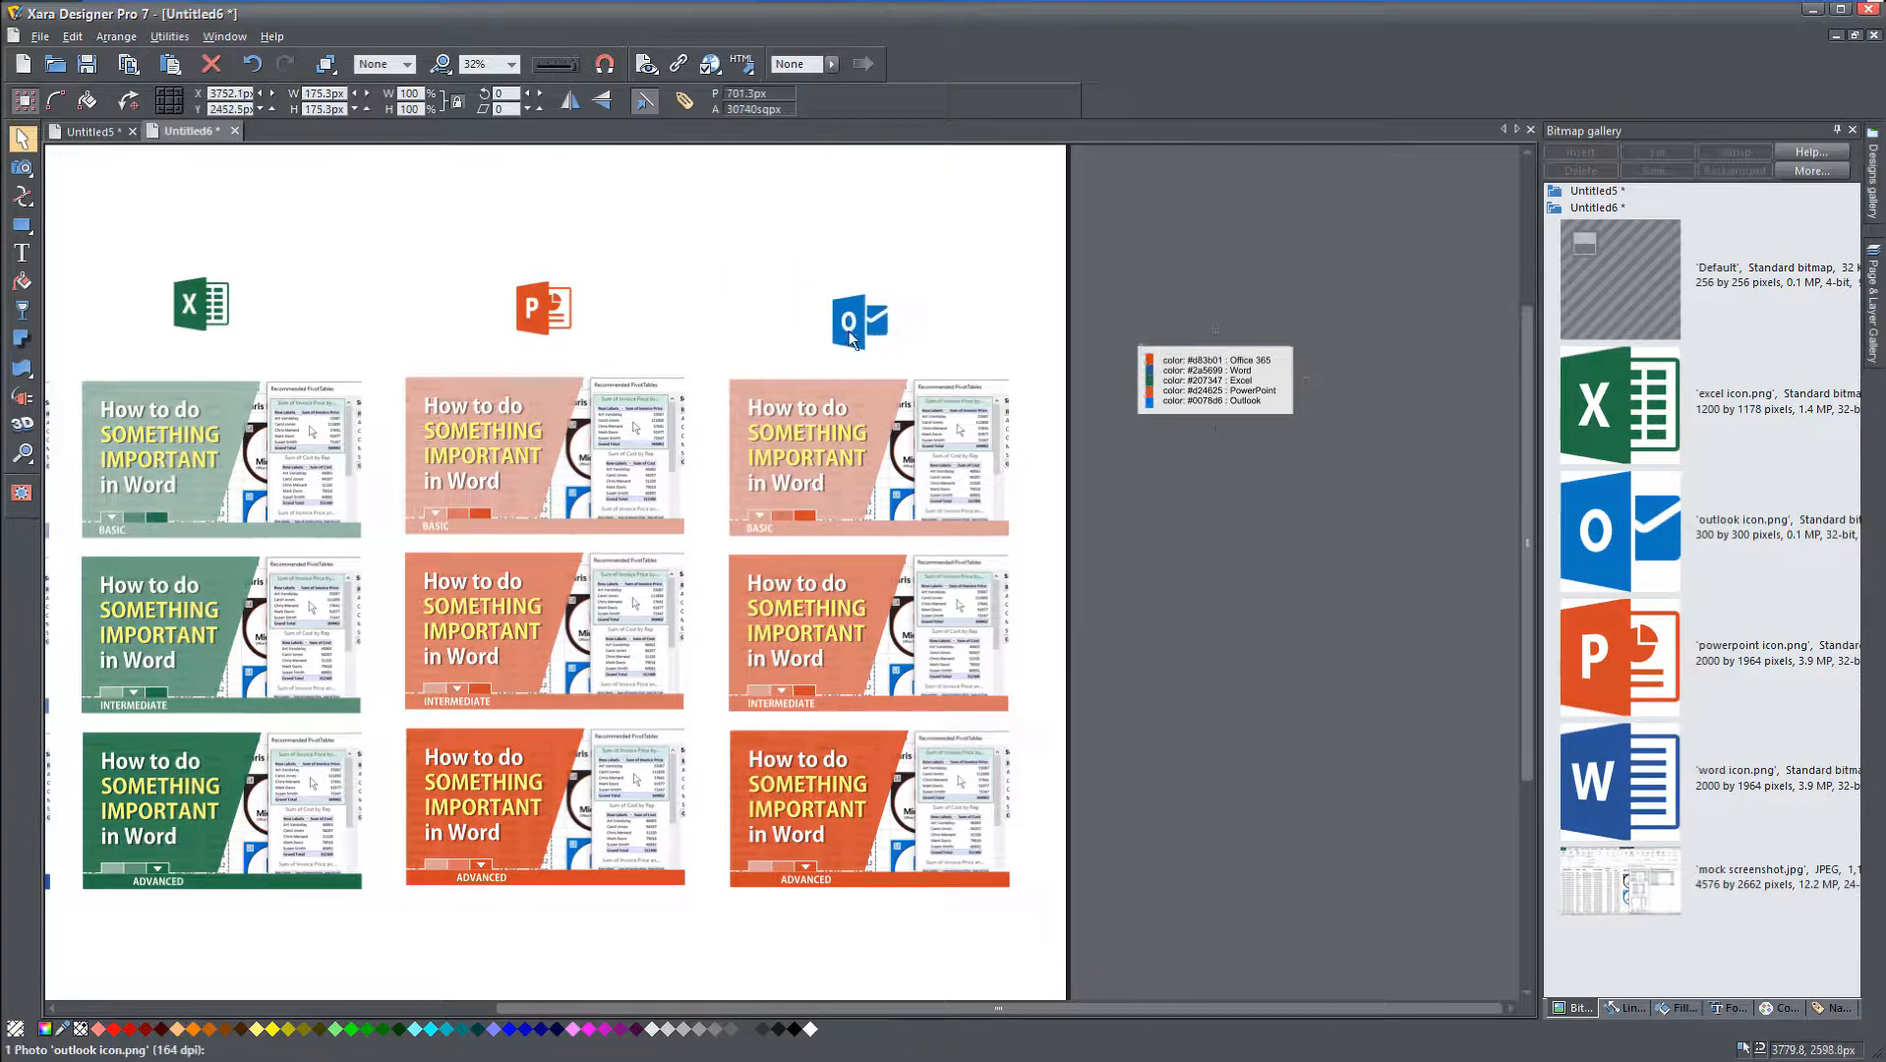
Step: Recolour all nine skill-level boxes in the fourth column with the blue sampled from the Outlook icon
left_click(764, 517)
left_click(787, 515, "shift")
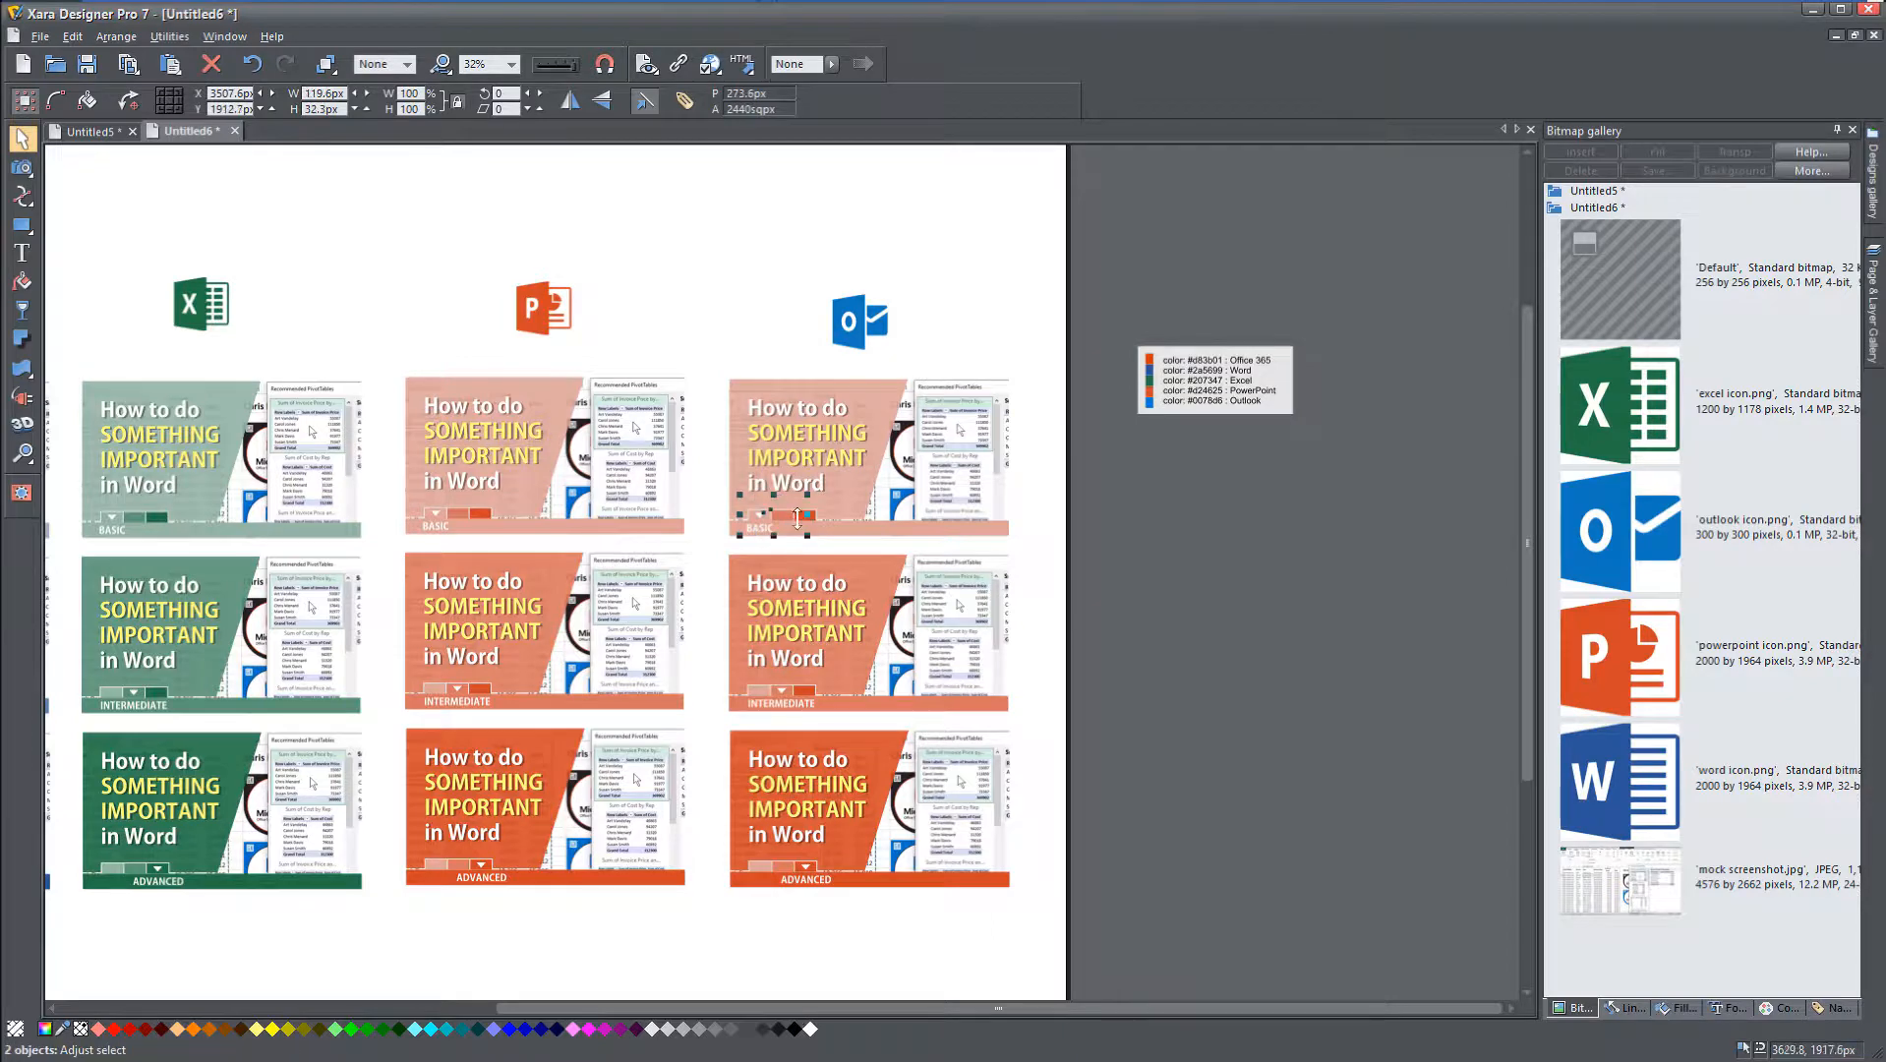
scroll(810, 531, "up", 1)
left_click(814, 503, "shift")
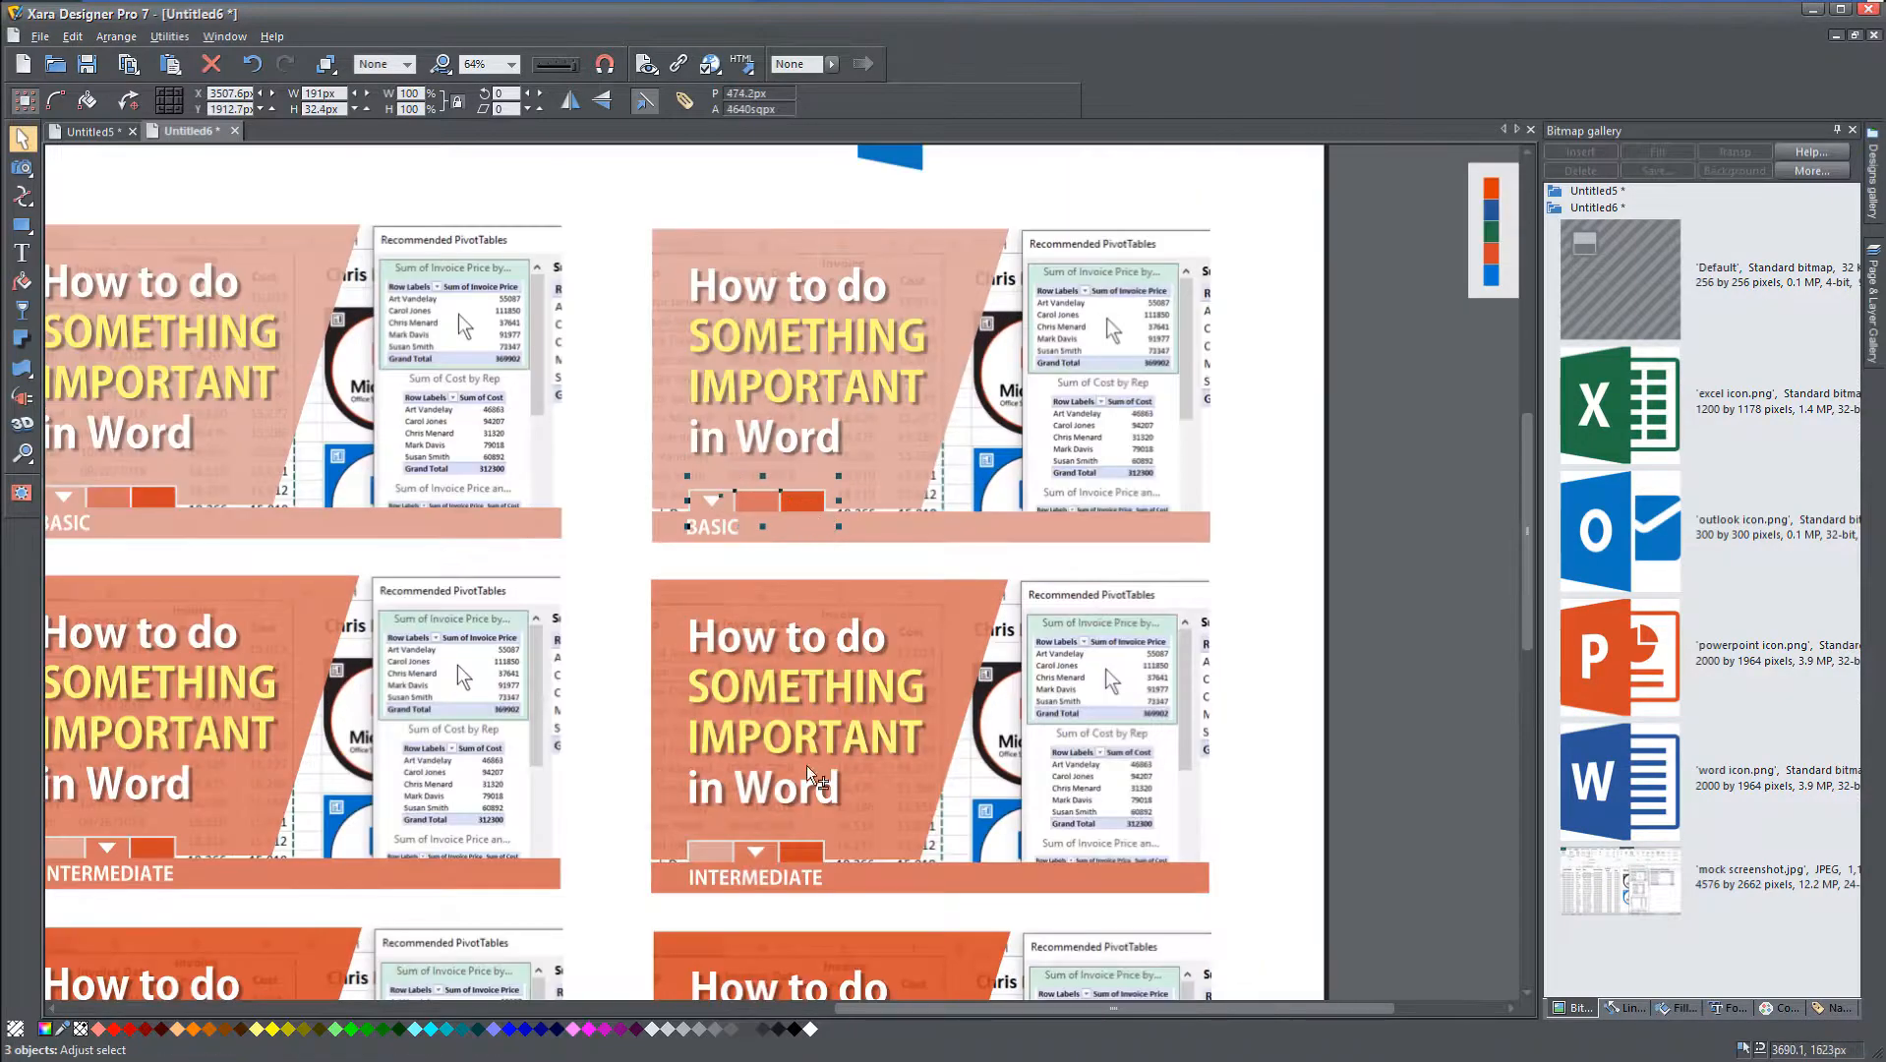
left_click(726, 852, "shift")
left_click(799, 855, "shift")
scroll(787, 866, "down", 3)
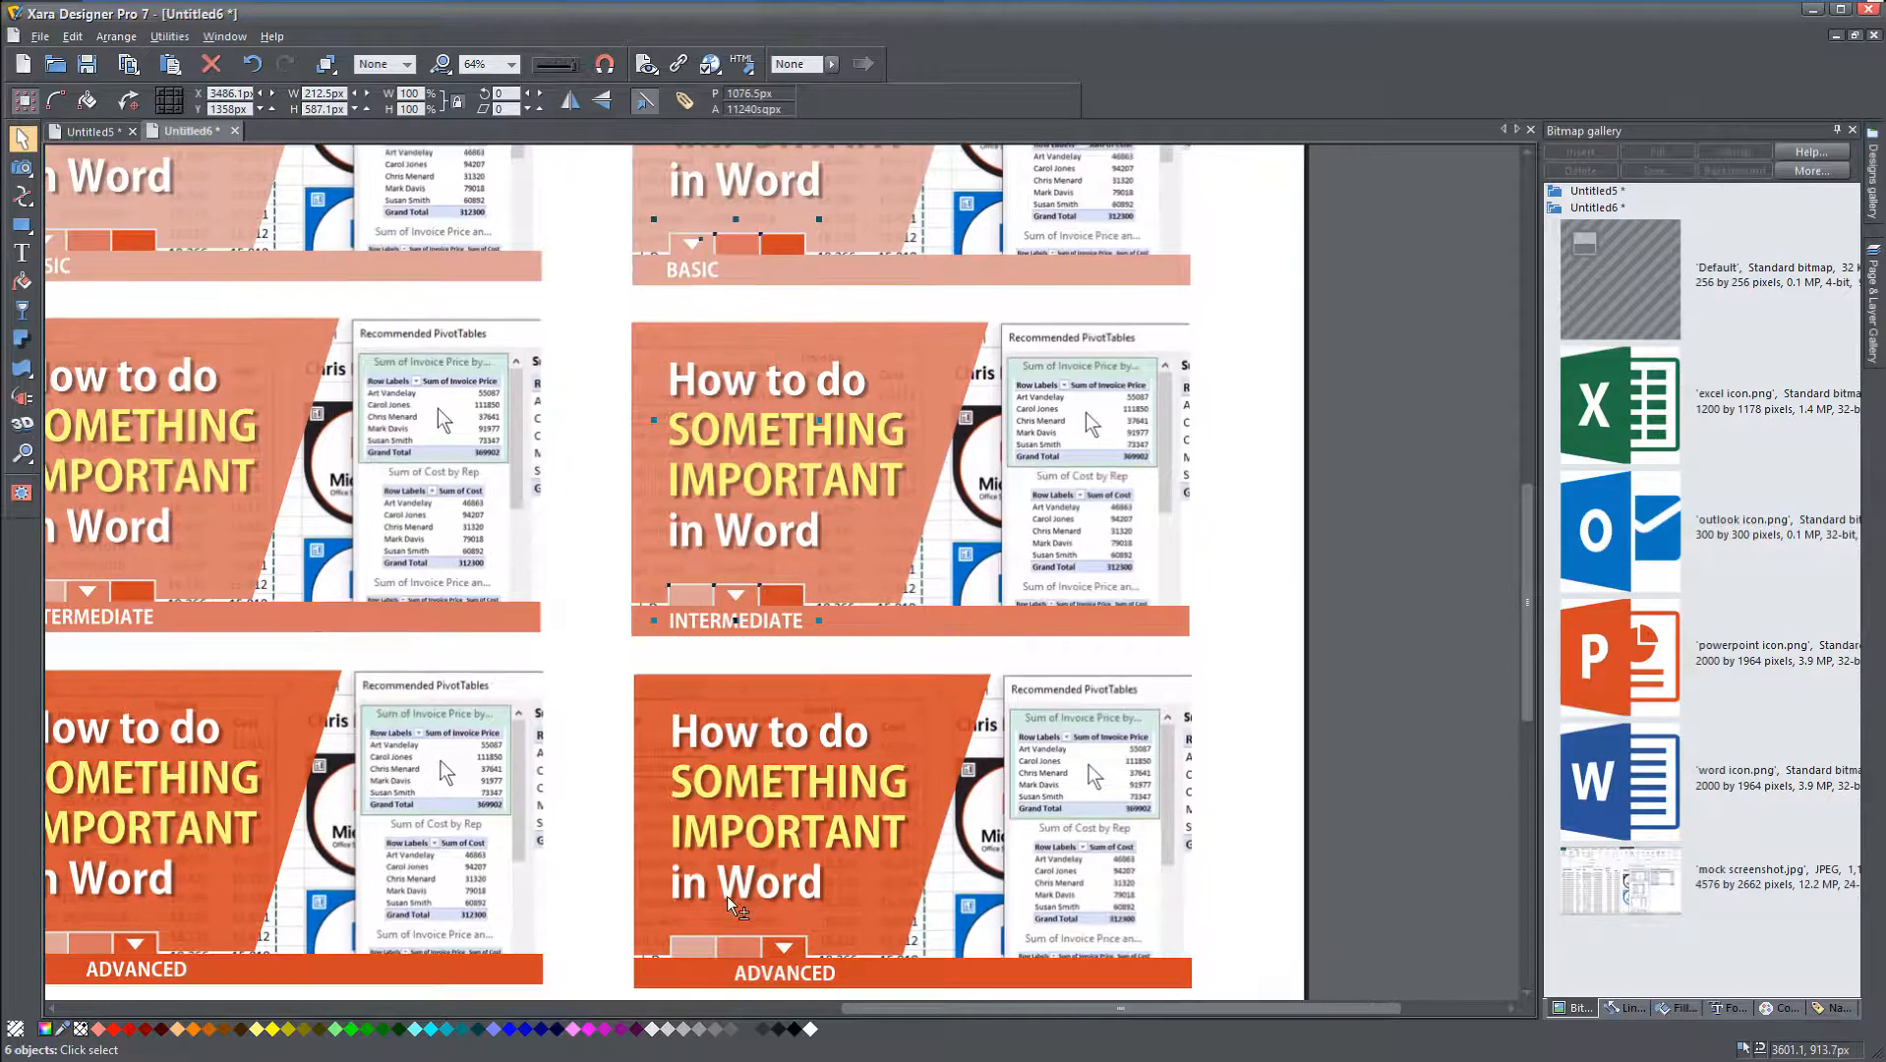
left_click(739, 950, "shift")
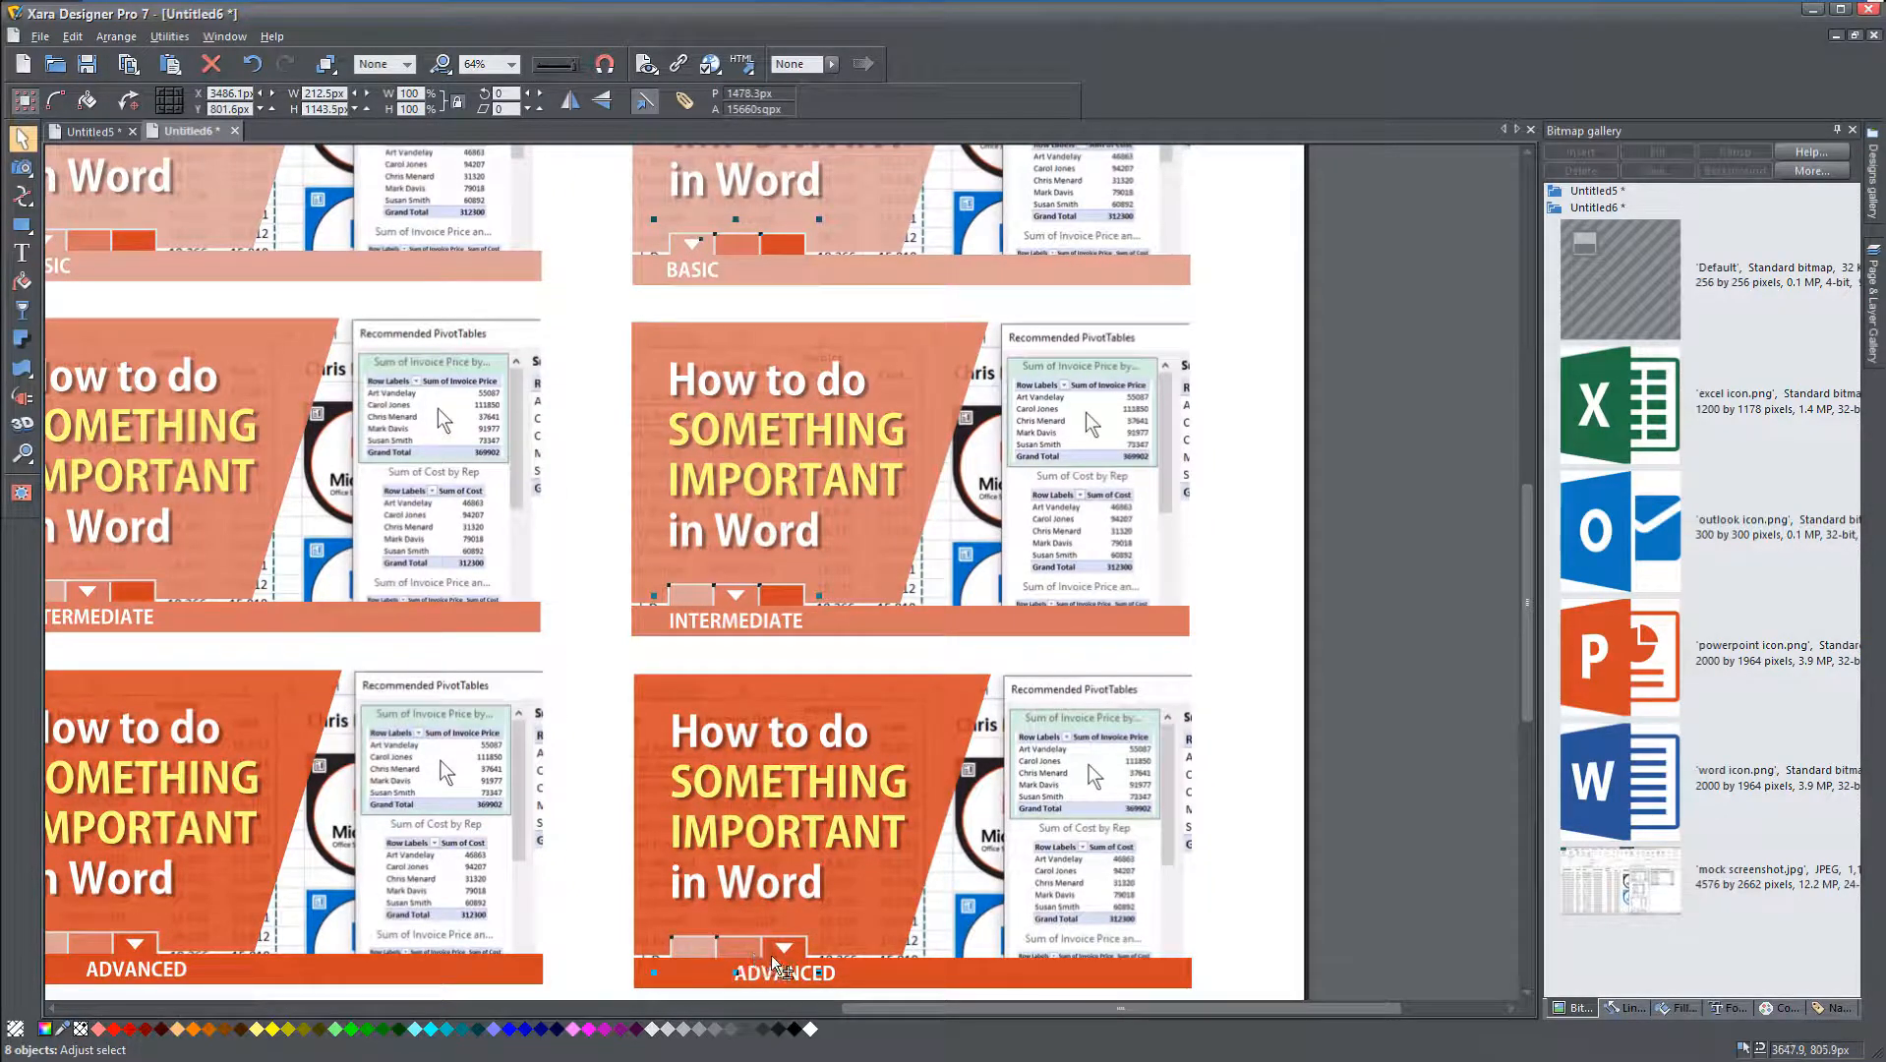
scroll(936, 752, "up", 5)
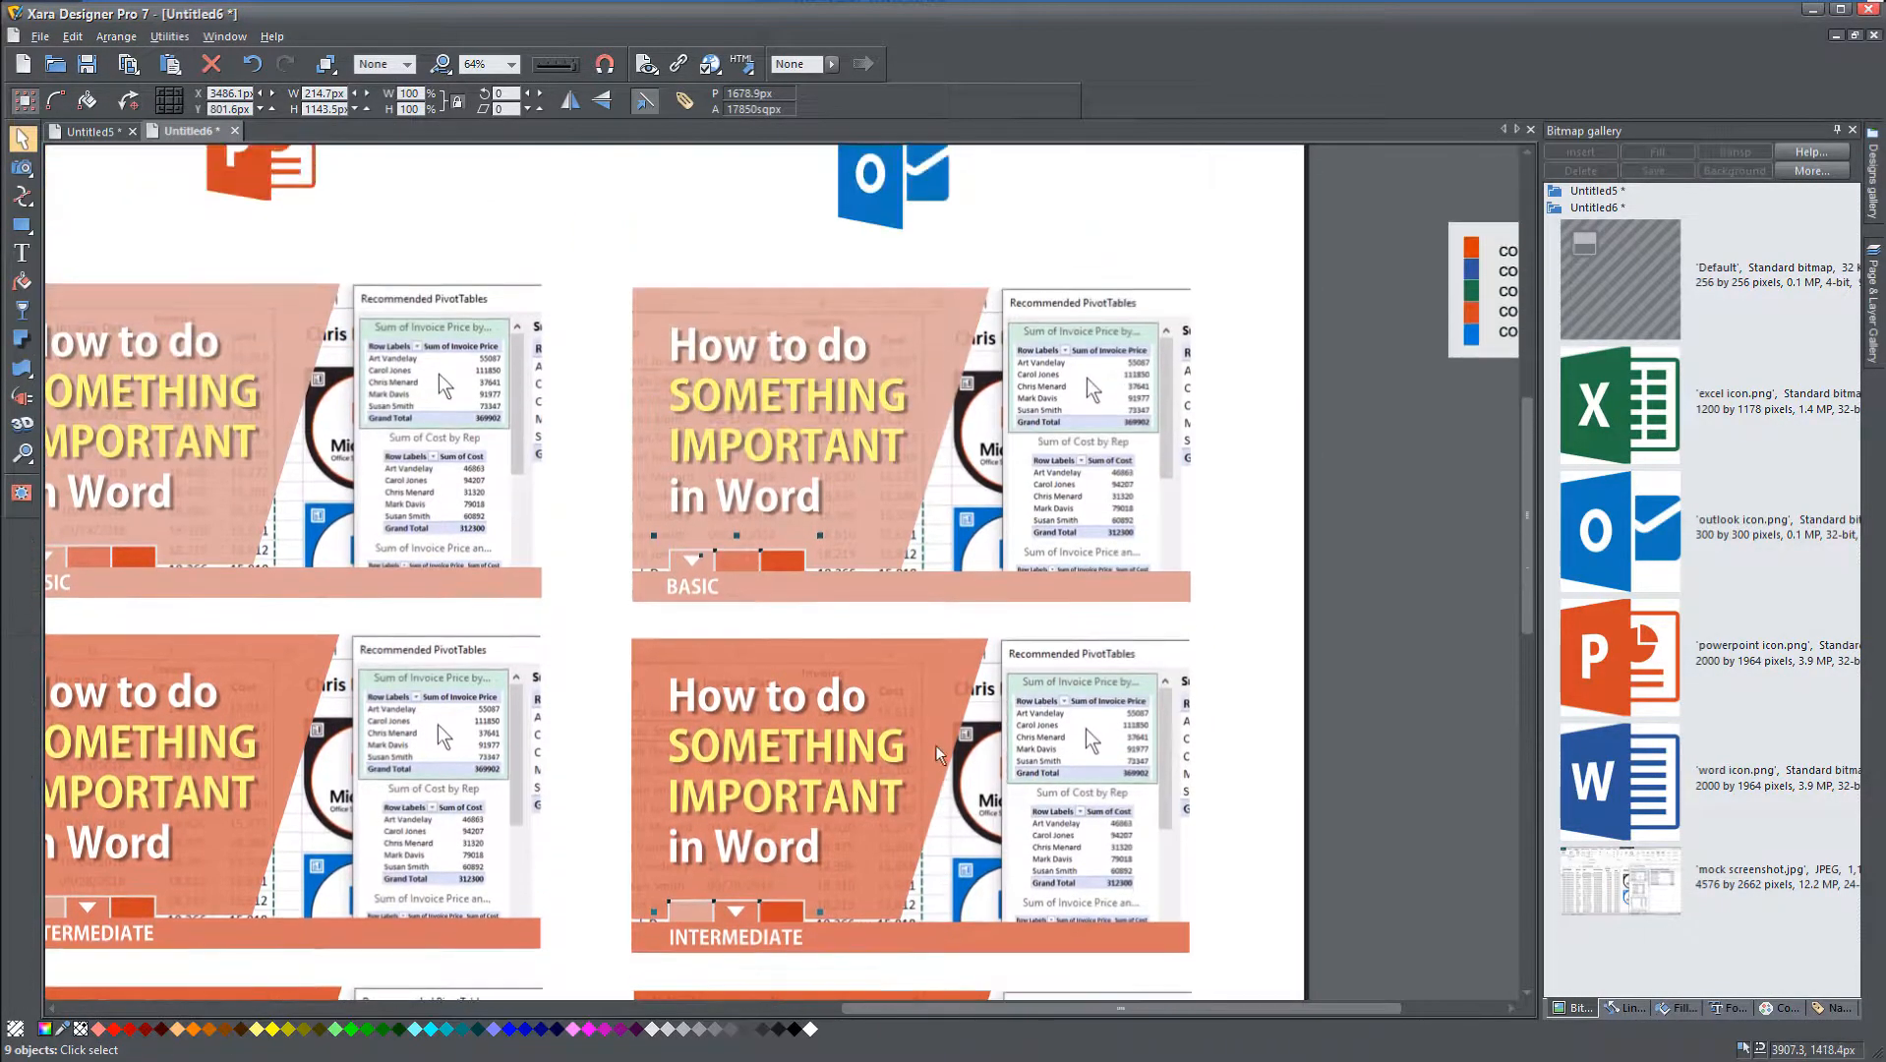
scroll(936, 752, "up", 1)
left_click_drag(48, 1029, 897, 318)
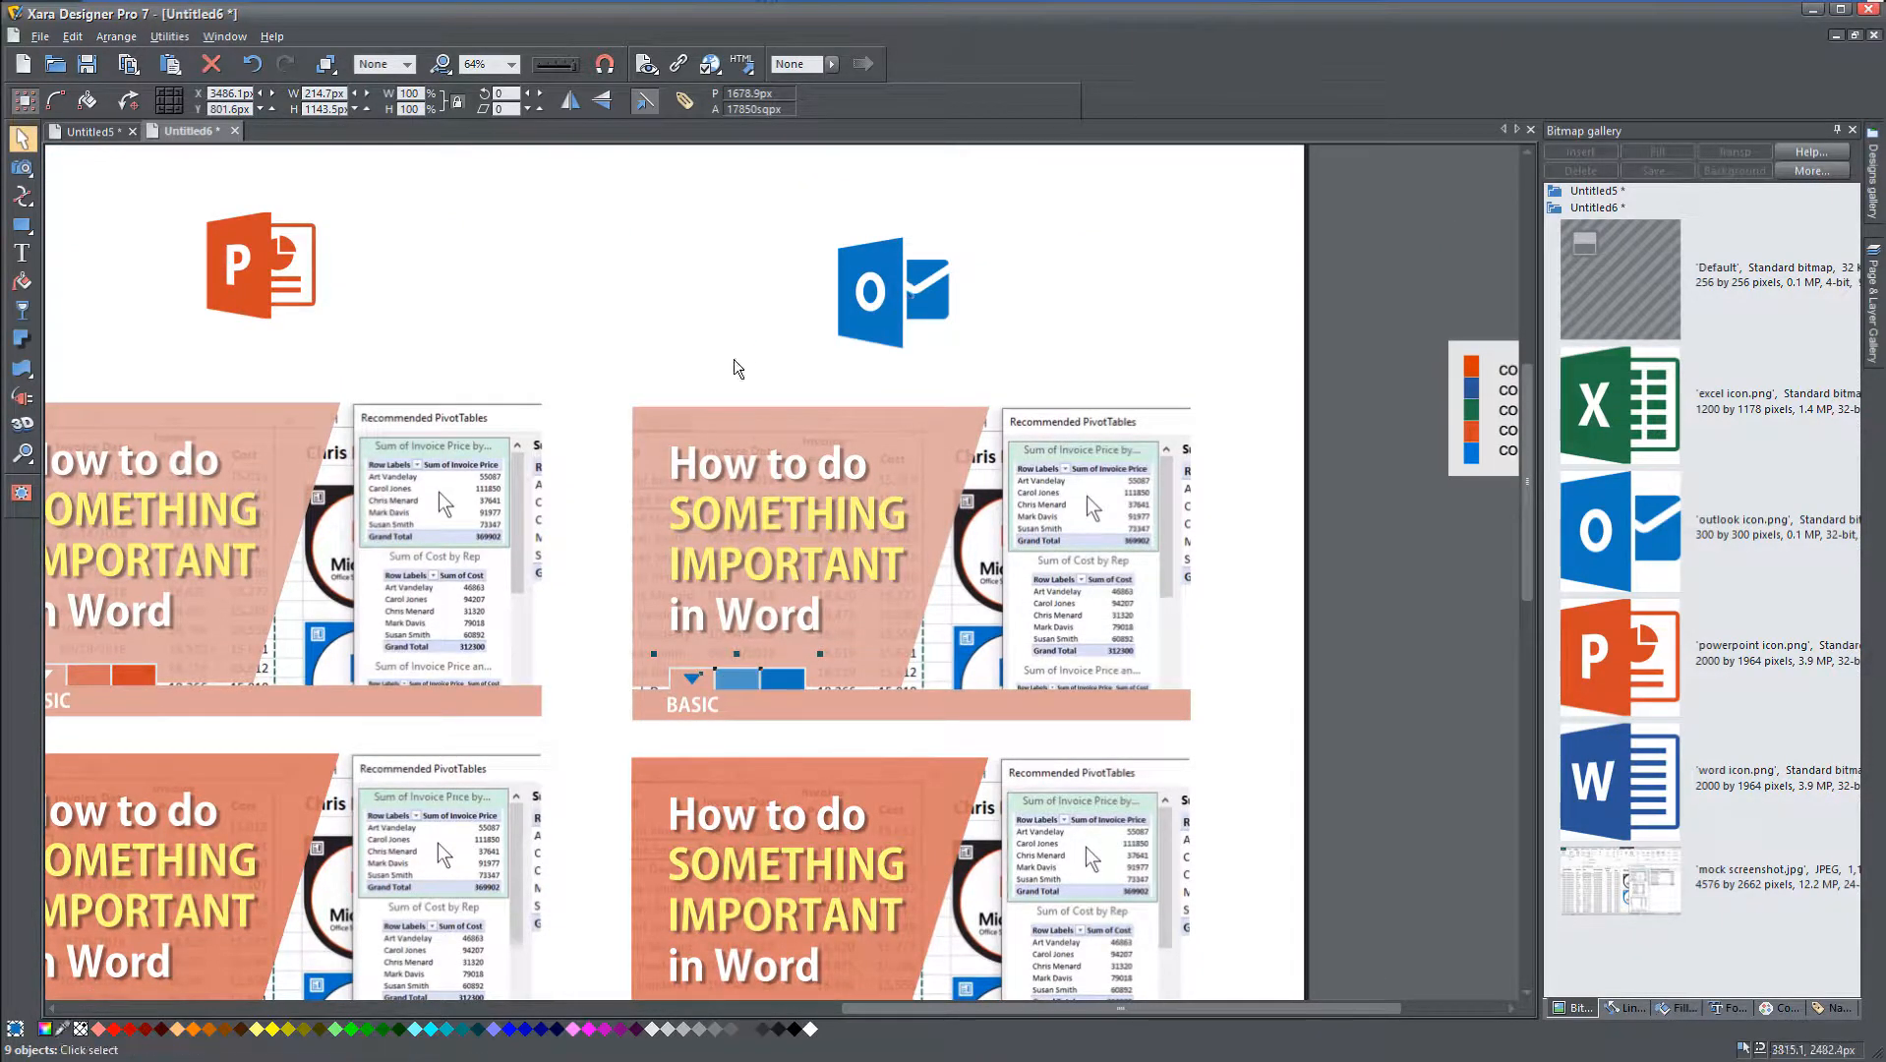
left_click(782, 366)
Step: Fill the fourth column's BASIC arrow with white and its first skill-level box with the blue of the third box
scroll(705, 680, "up", 2)
left_click(665, 679)
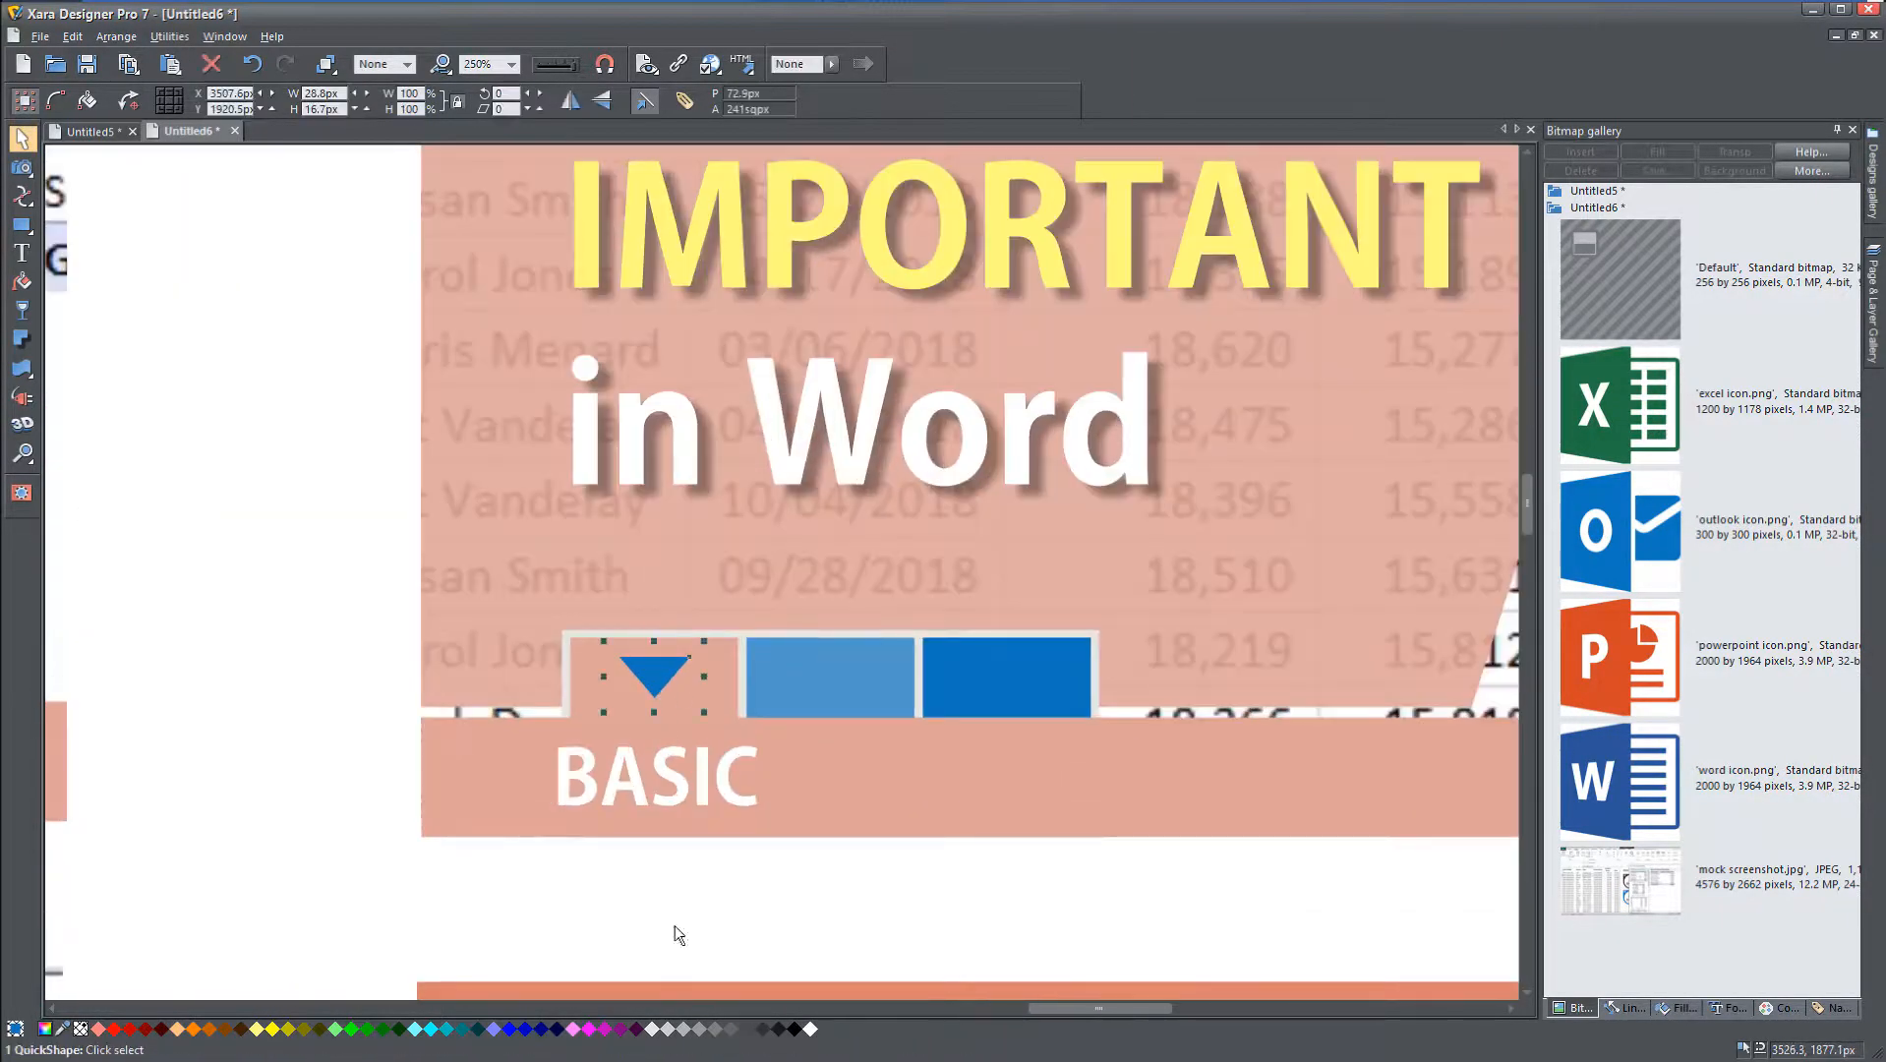
left_click(811, 1029)
left_click(589, 671)
left_click_drag(63, 1029, 973, 686)
Step: Recolour the fourth column's ADVANCED strip and slanted panel with the dark blue of its third skill-level box
scroll(952, 727, "down", 4)
scroll(793, 679, "down", 10)
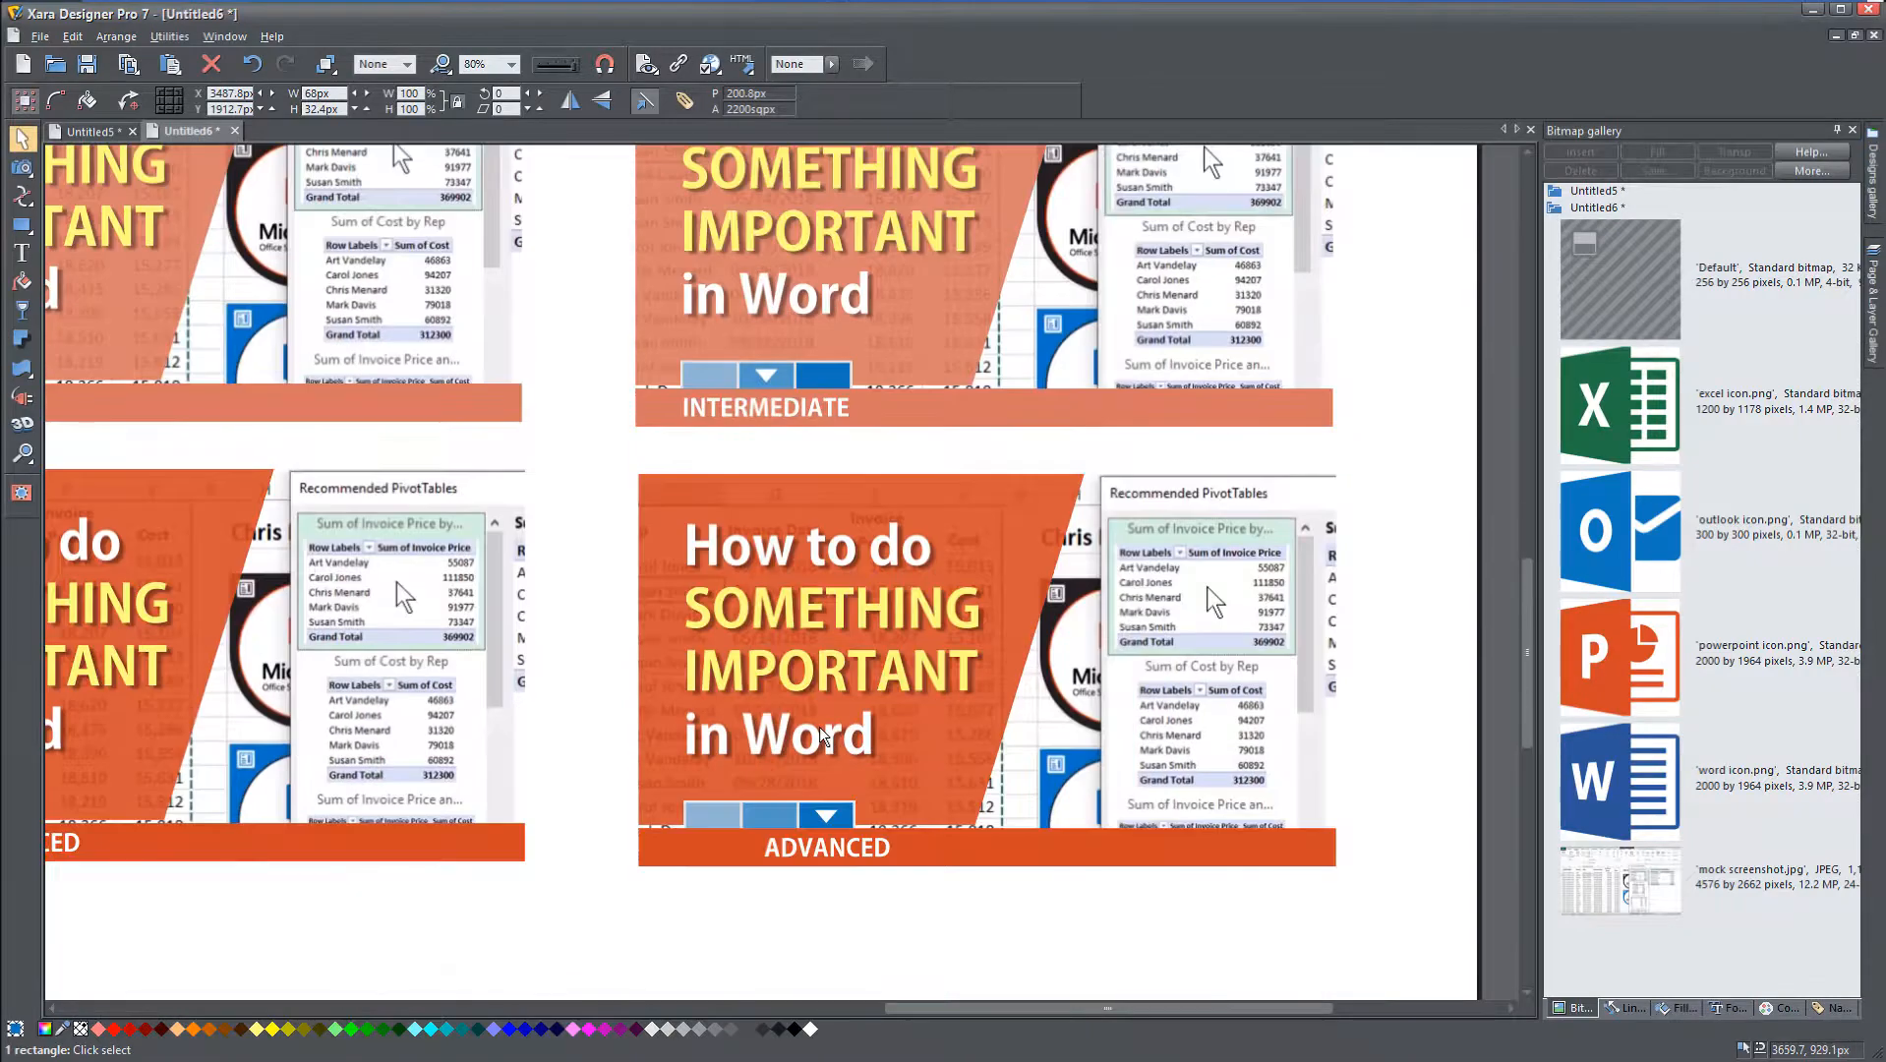
scroll(777, 845, "up", 4)
scroll(777, 854, "down", 3)
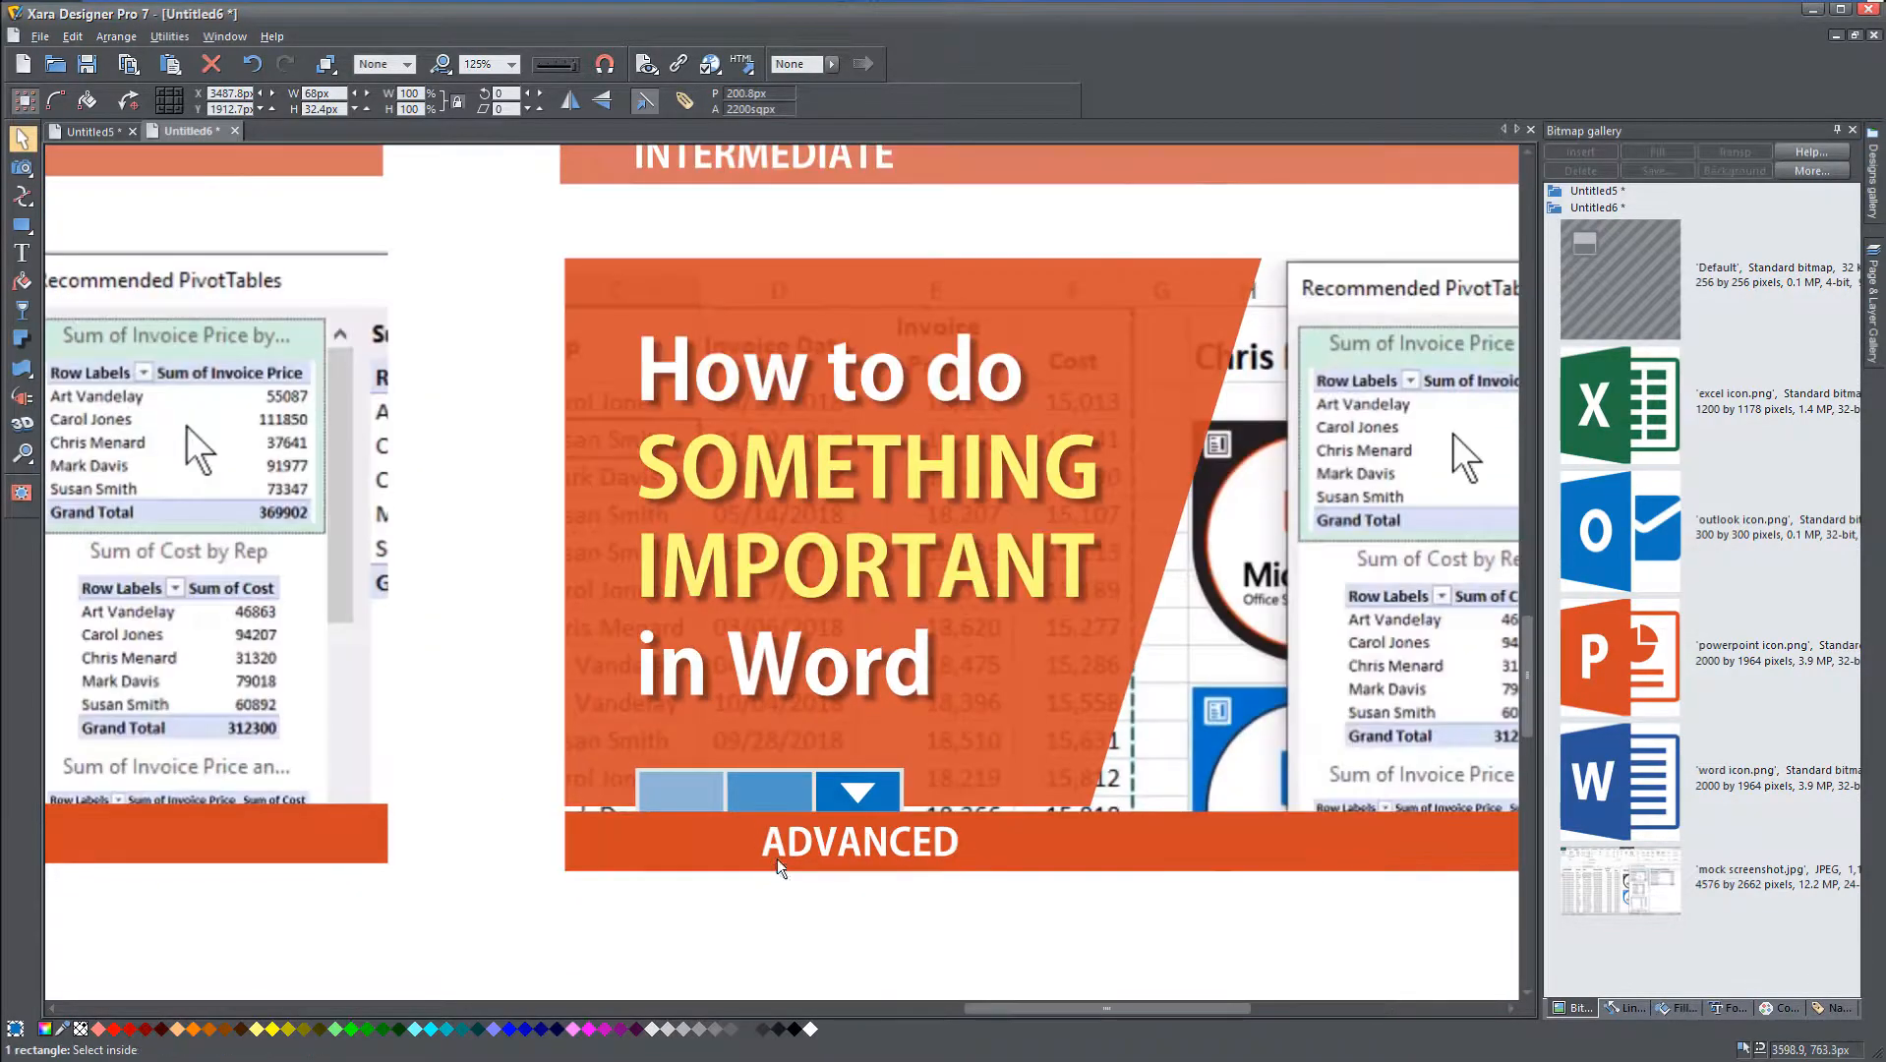
left_click(981, 734)
left_click(1017, 840, "shift")
left_click_drag(63, 1029, 784, 829)
Step: Recolour the fourth column's INTERMEDIATE strip and slanted panel with the medium blue of its second skill-level box
scroll(982, 581, "up", 6)
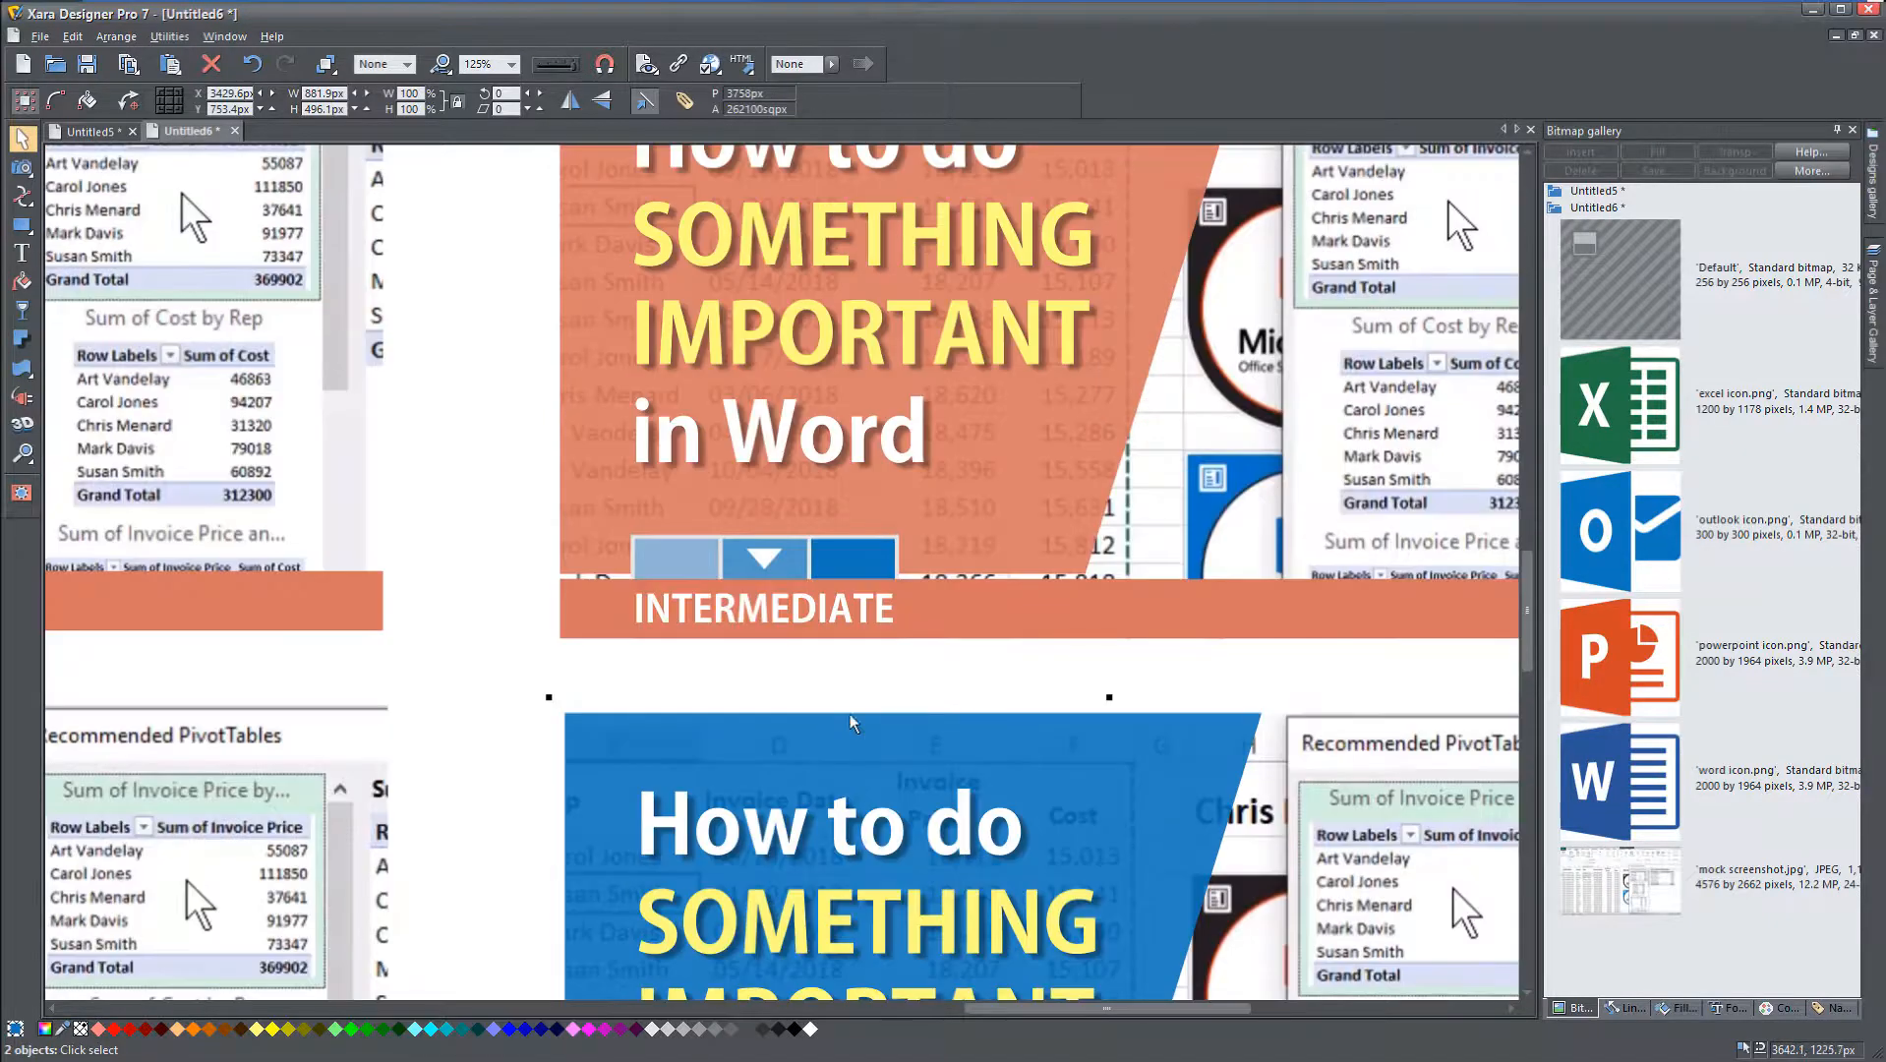
left_click(980, 512)
left_click(956, 610, "shift")
left_click_drag(63, 1029, 741, 574)
Step: Recolour the fourth column's BASIC strip and slanted panel with the light blue of its first skill-level box
scroll(777, 553, "up", 3)
left_click(846, 756)
left_click(946, 694, "shift")
left_click_drag(63, 1028, 712, 725)
left_click(490, 702)
scroll(490, 701, "down", 5)
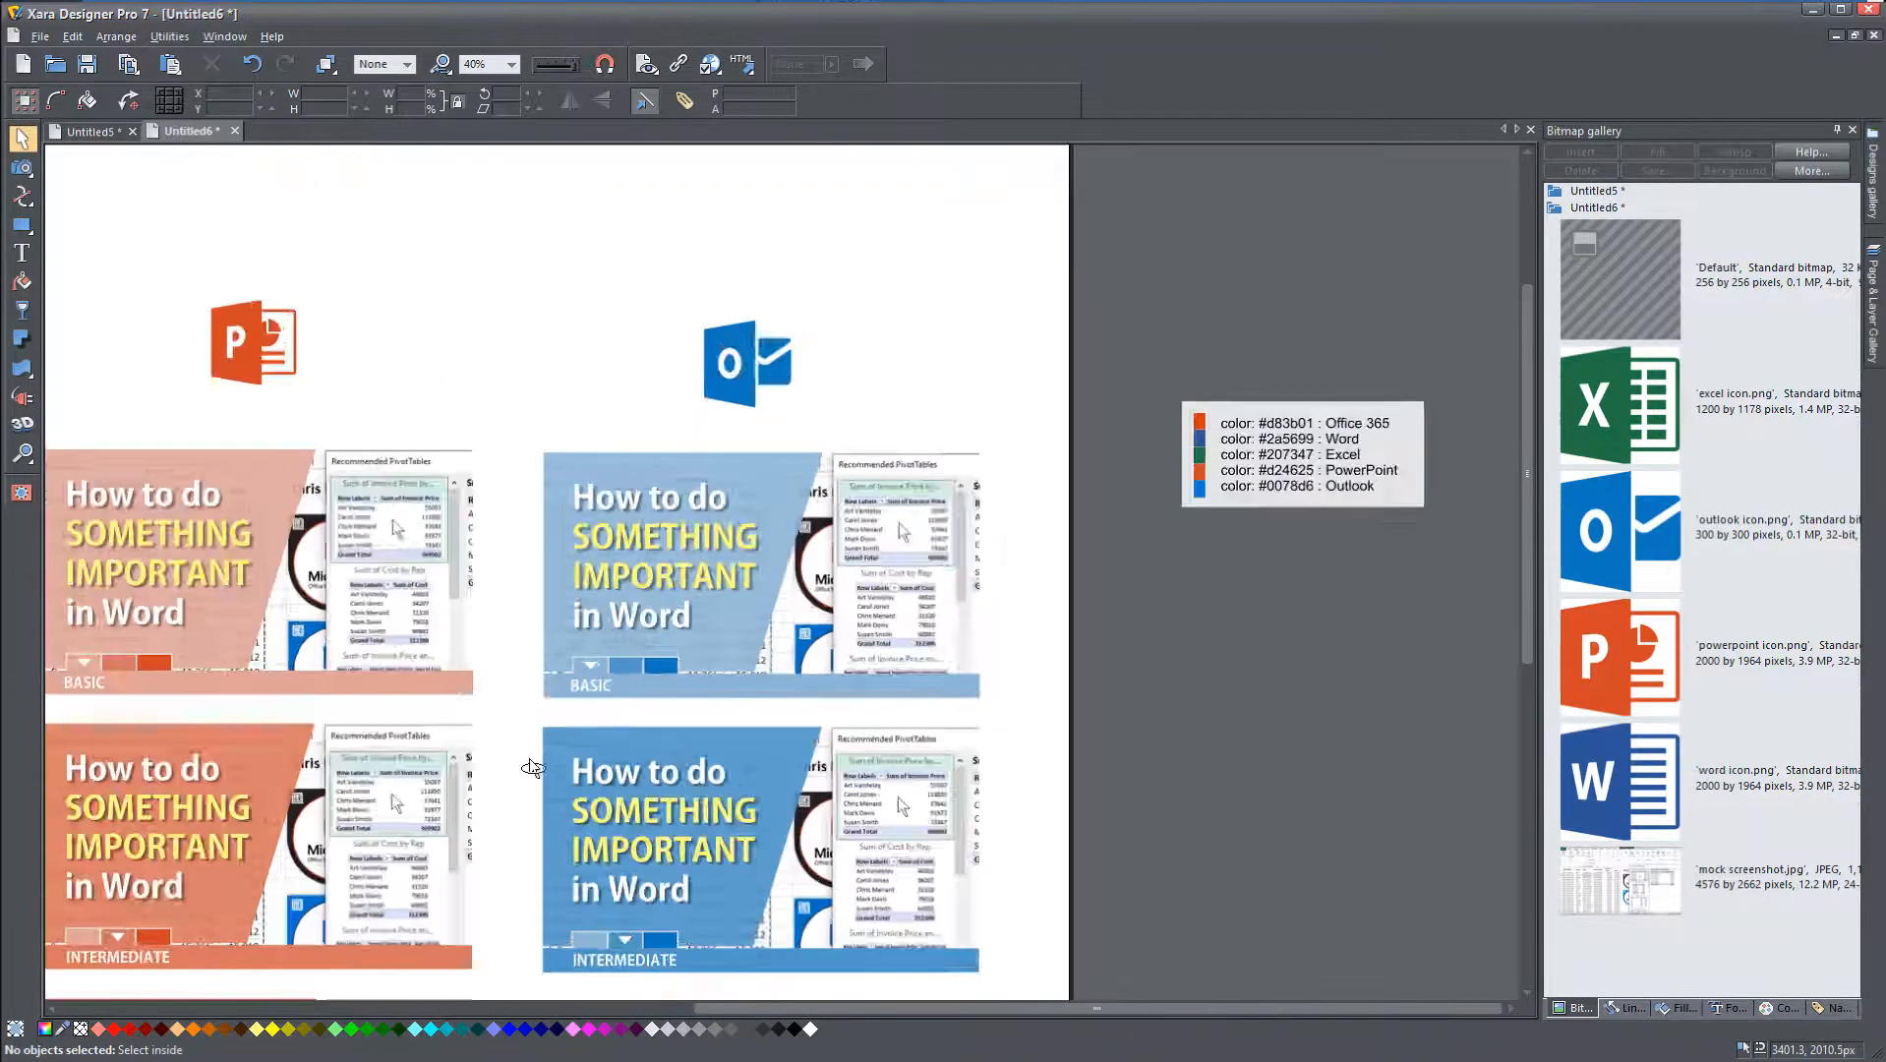
scroll(767, 597, "down", 2)
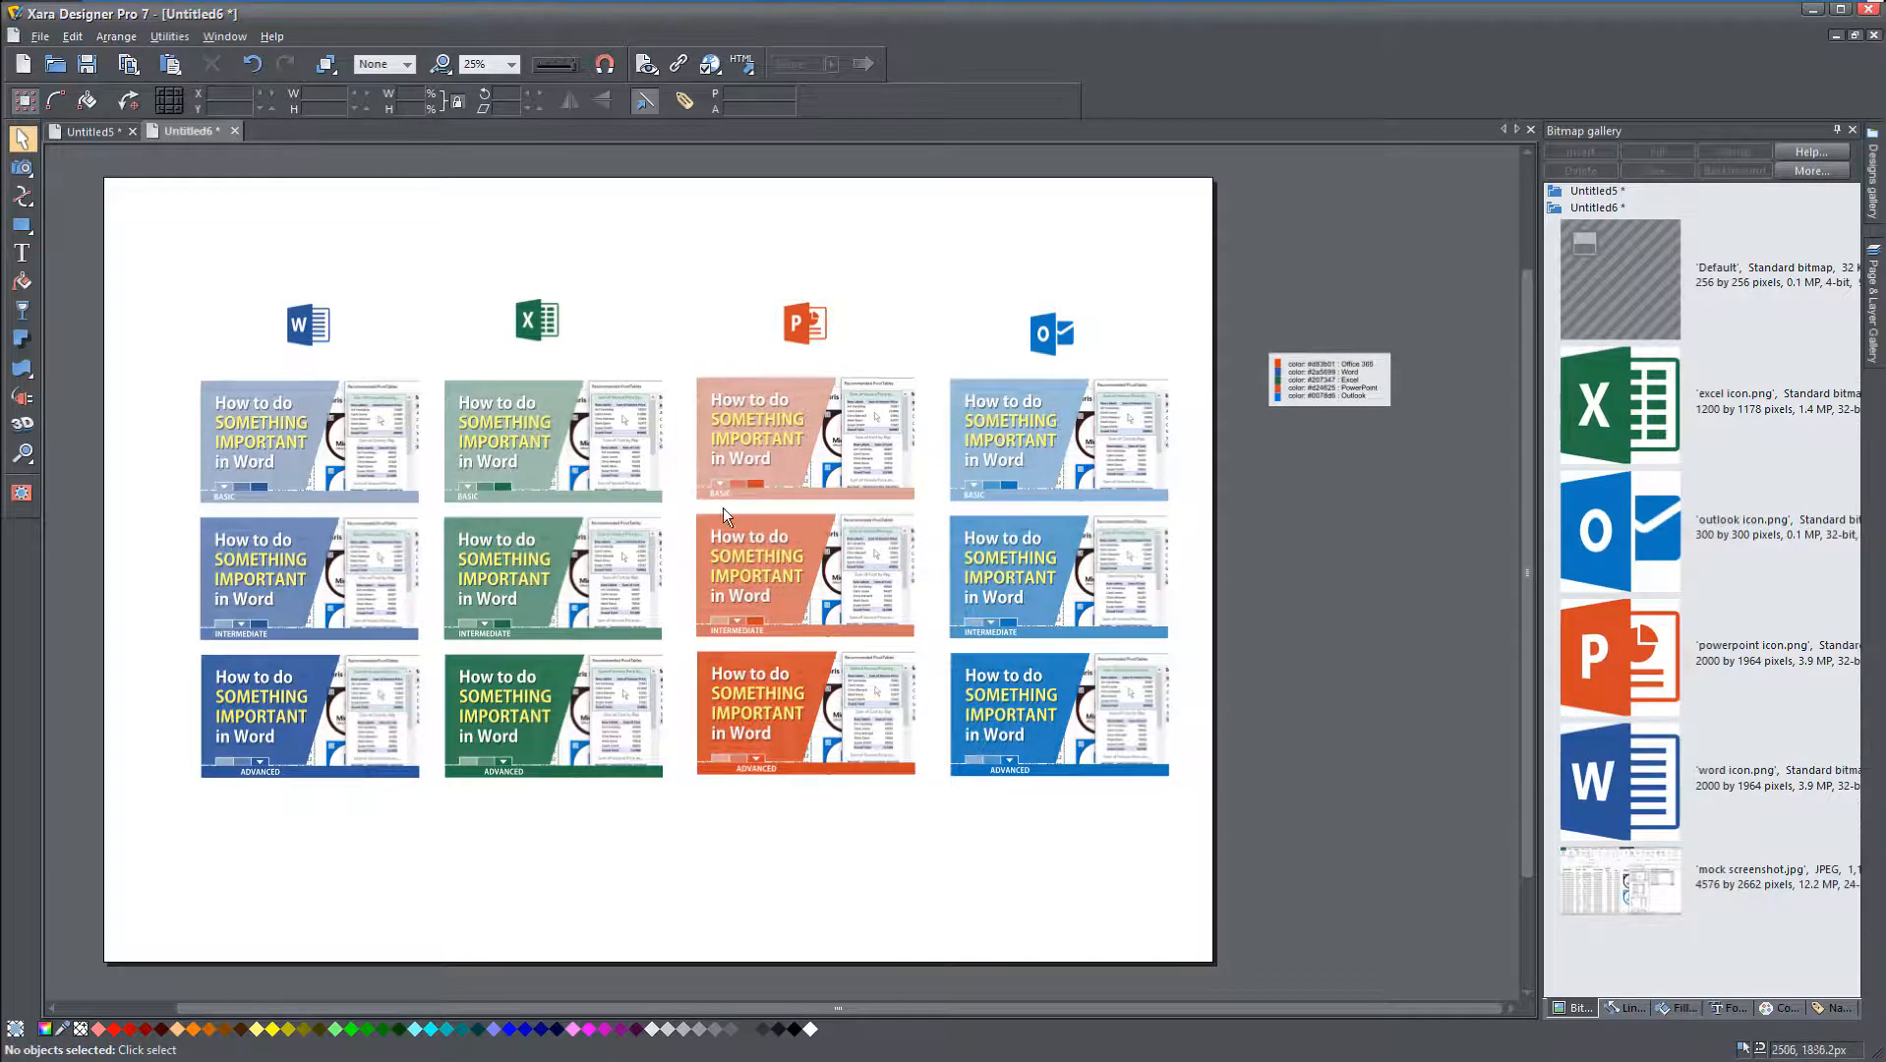
scroll(730, 513, "up", 5)
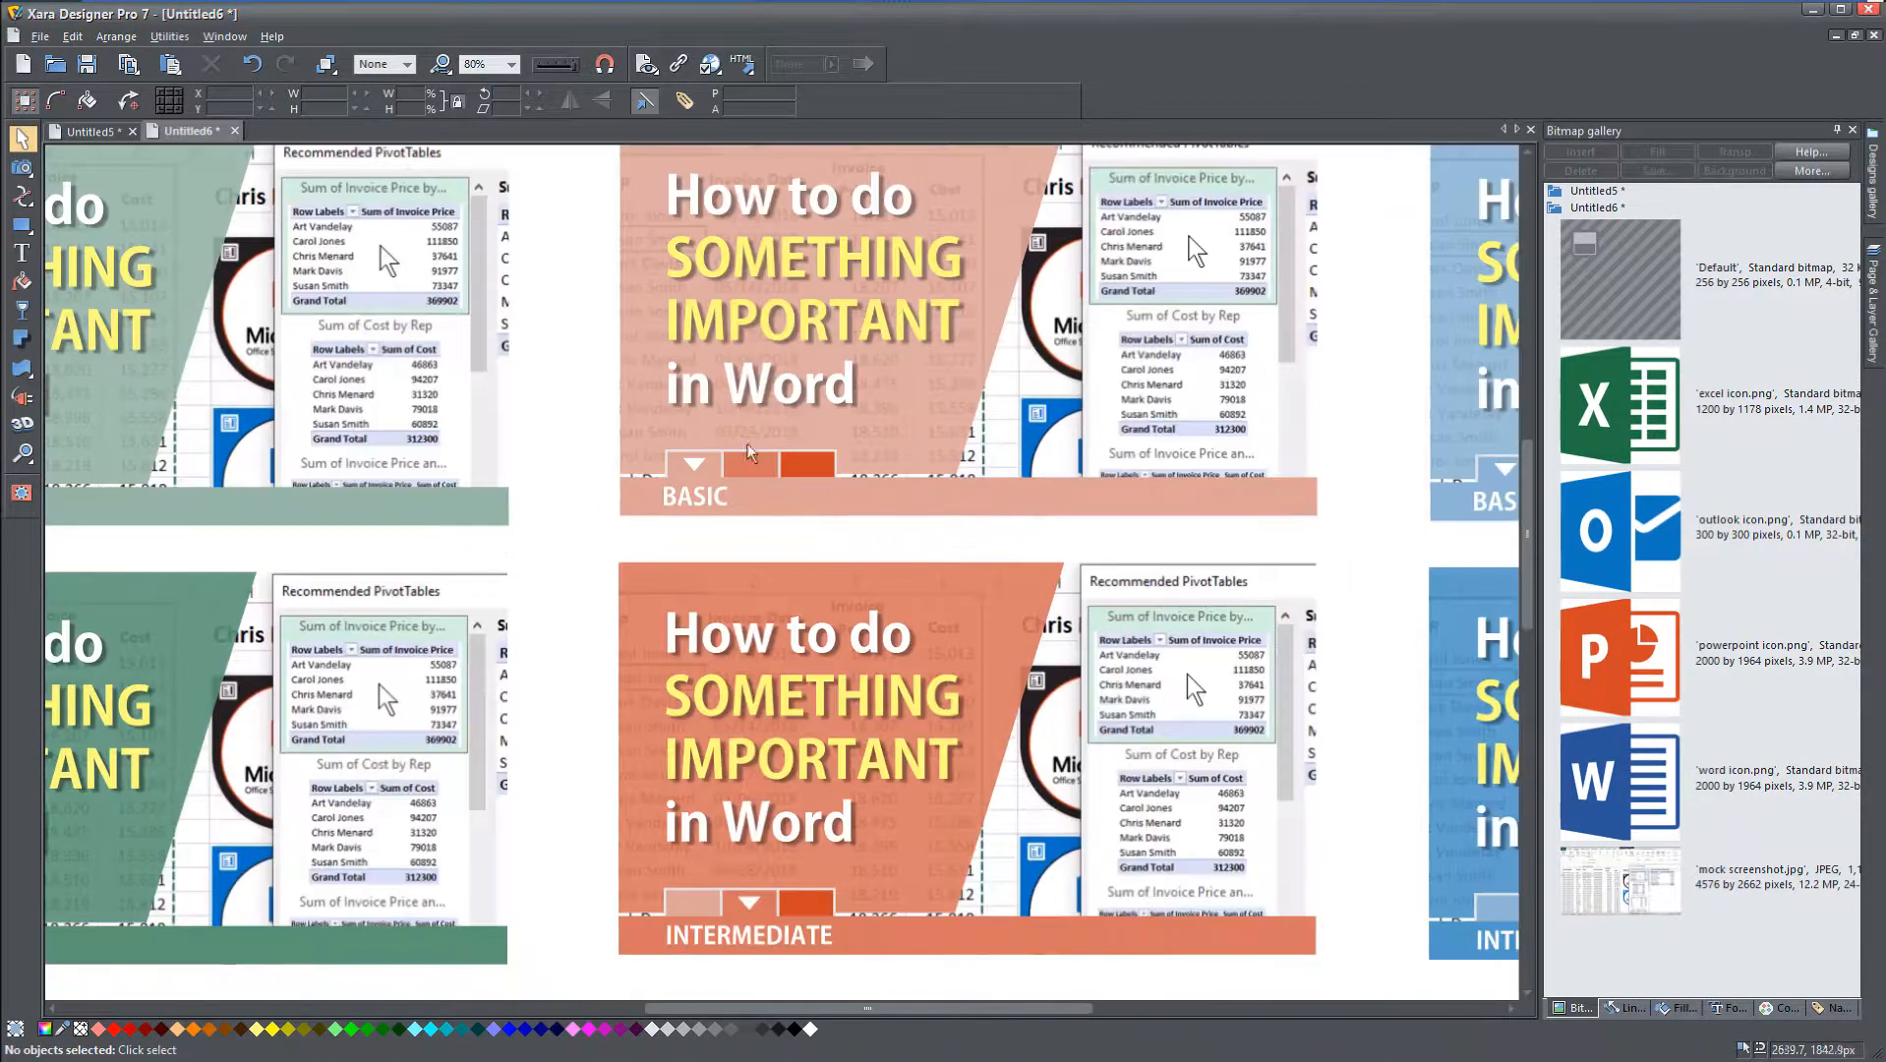
scroll(852, 570, "down", 2)
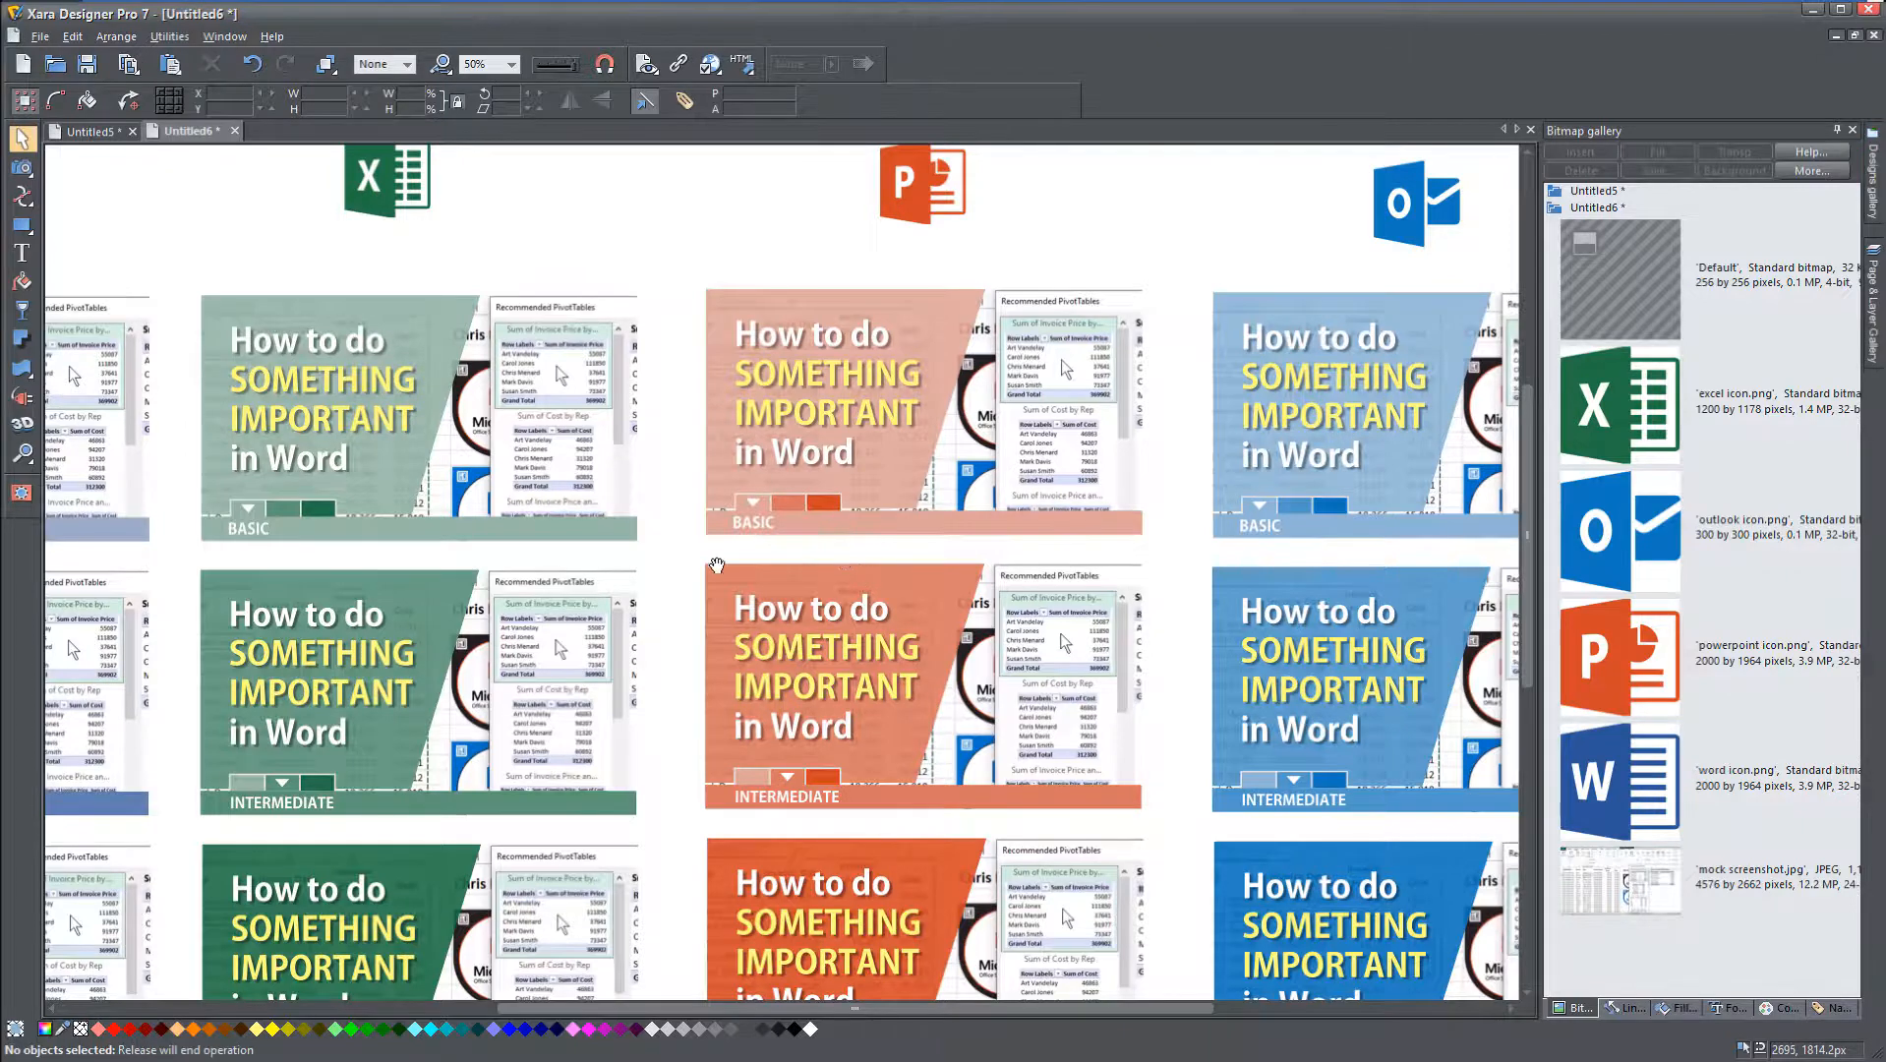
Step: Fill the slanted panel of the PowerPoint column's BASIC thumbnail with dark grey, after trying light grey and black
left_click_drag(783, 561, 455, 579)
left_click(558, 500)
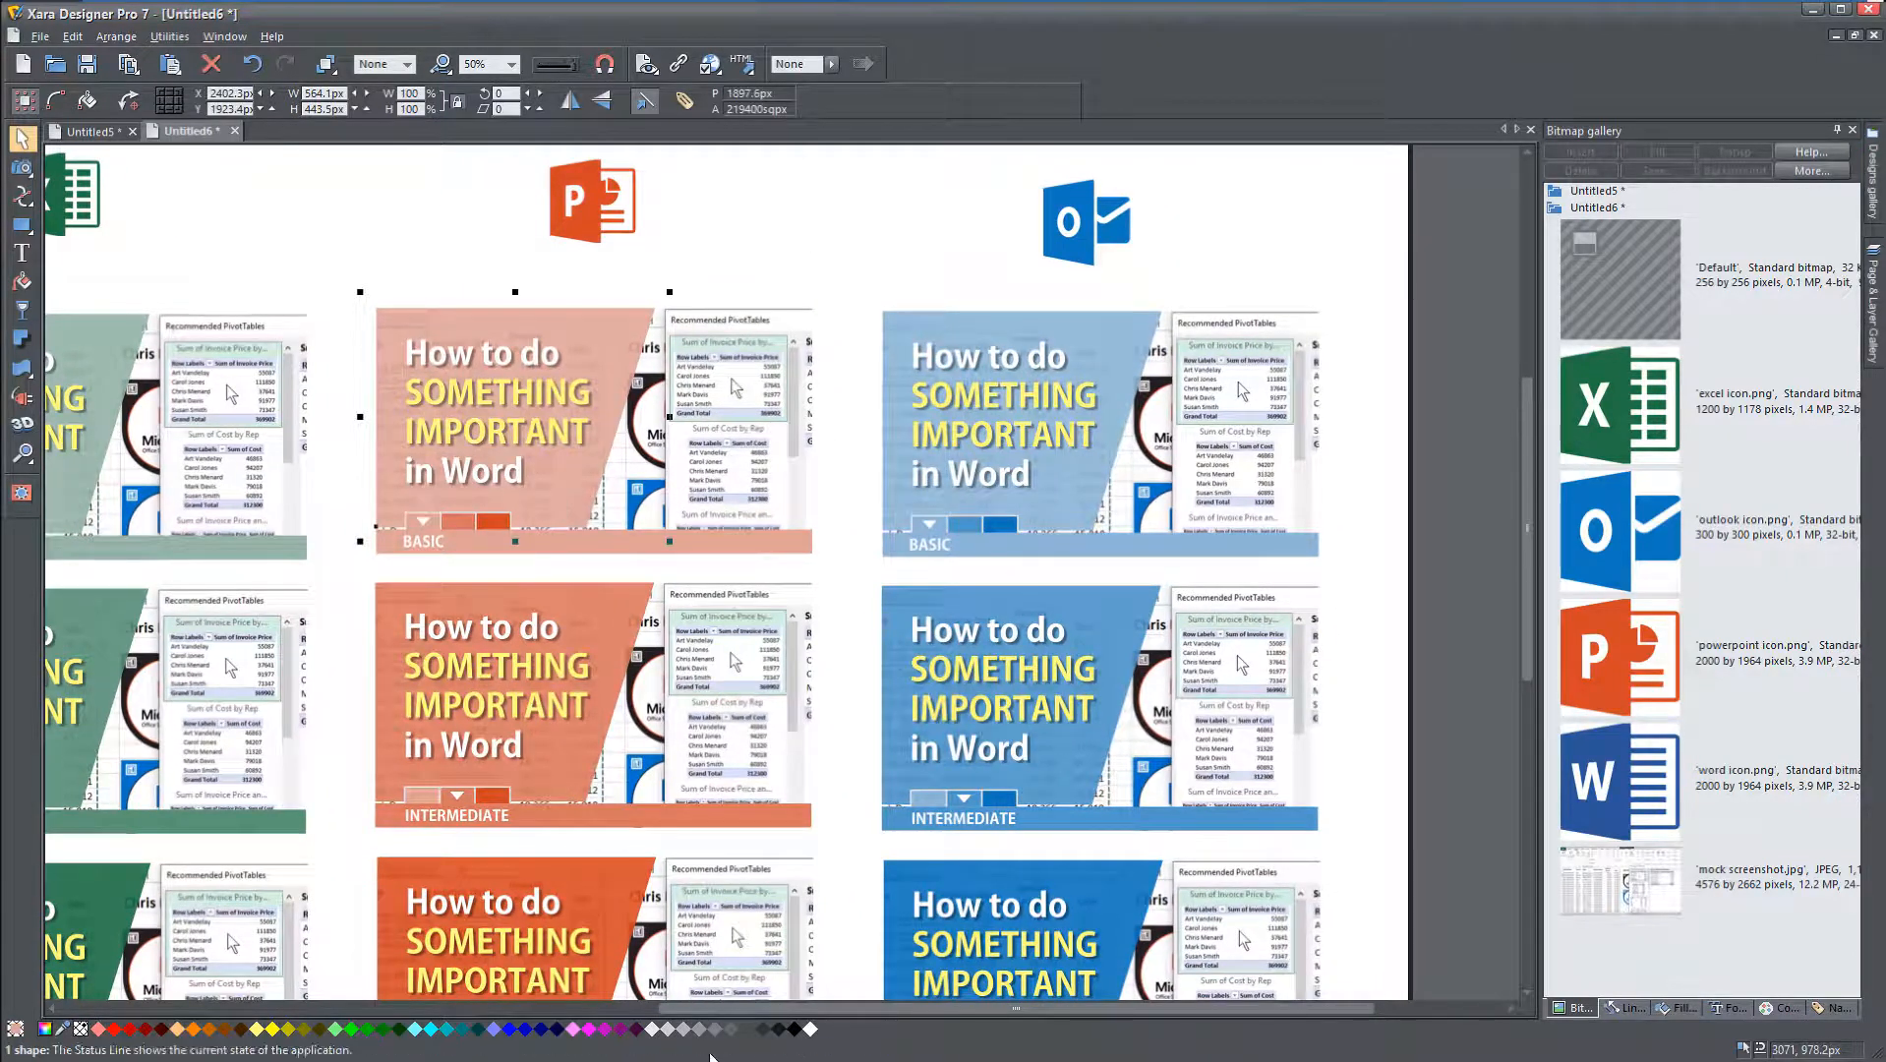
left_click(651, 1028)
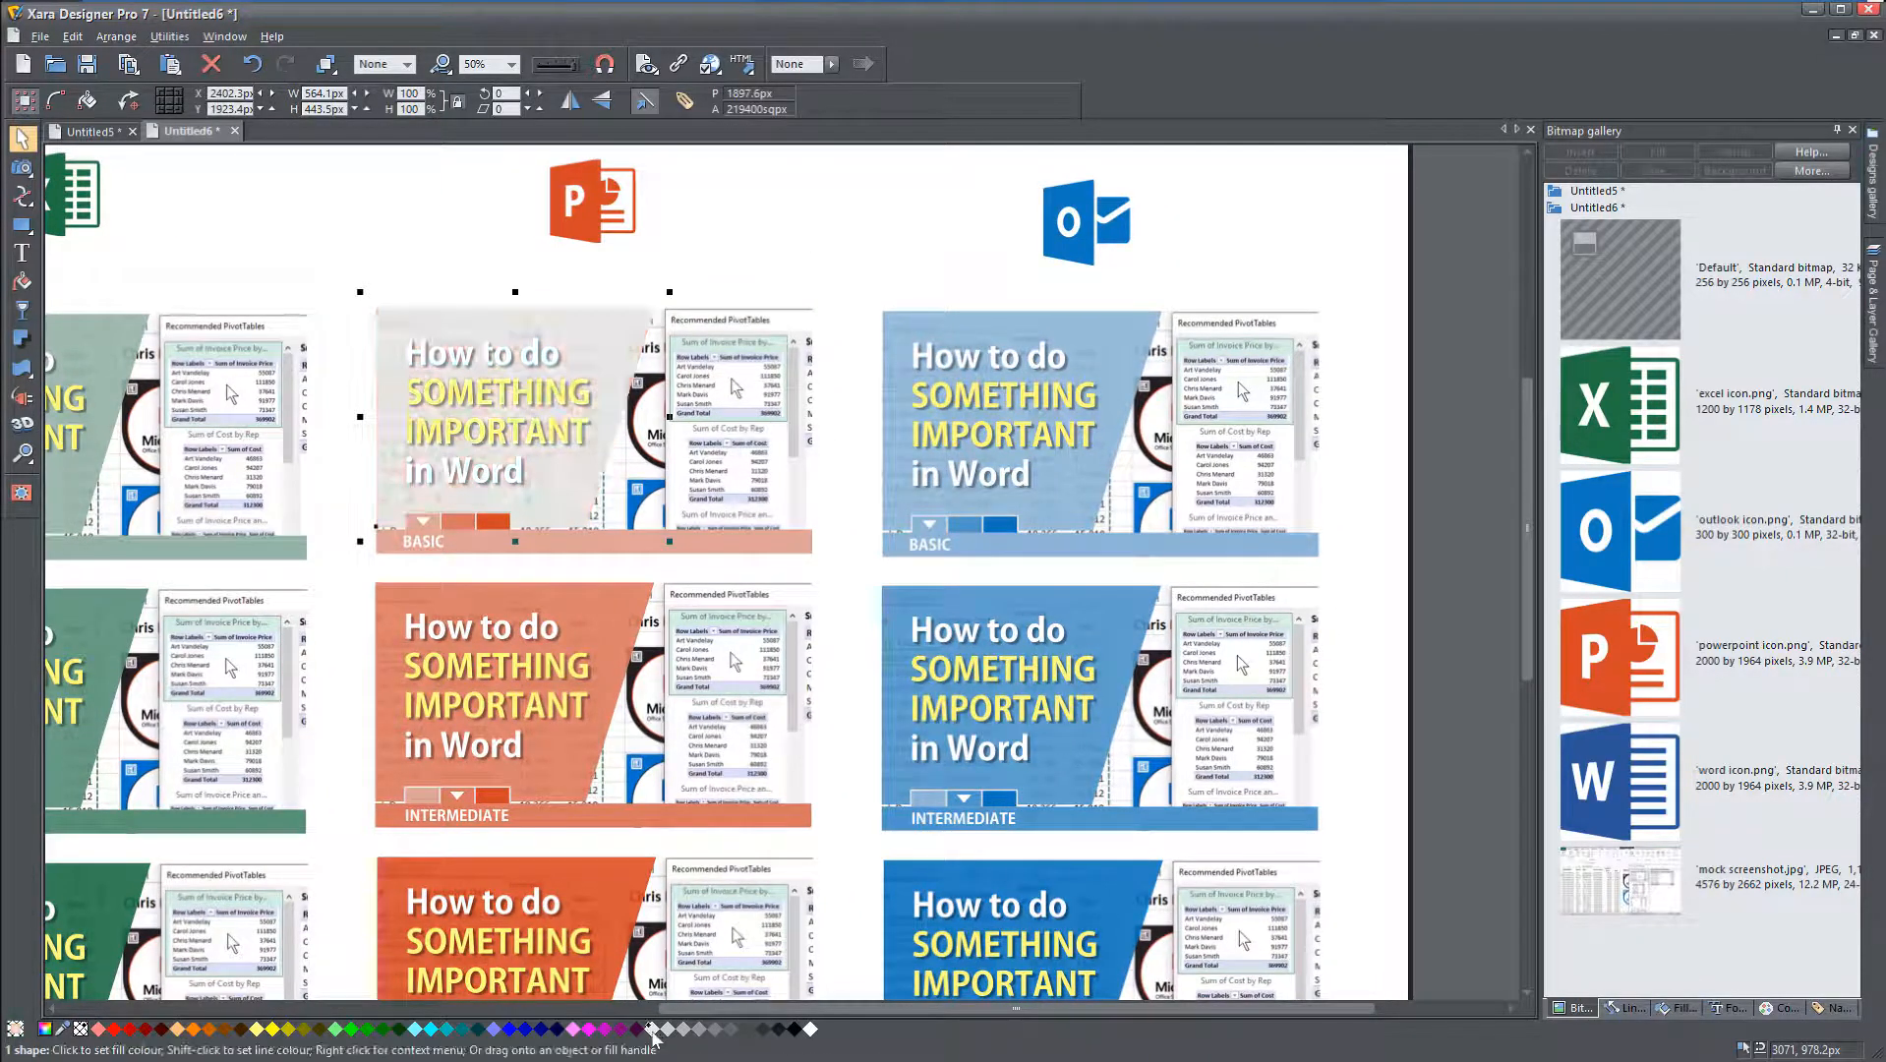
left_click(793, 1028)
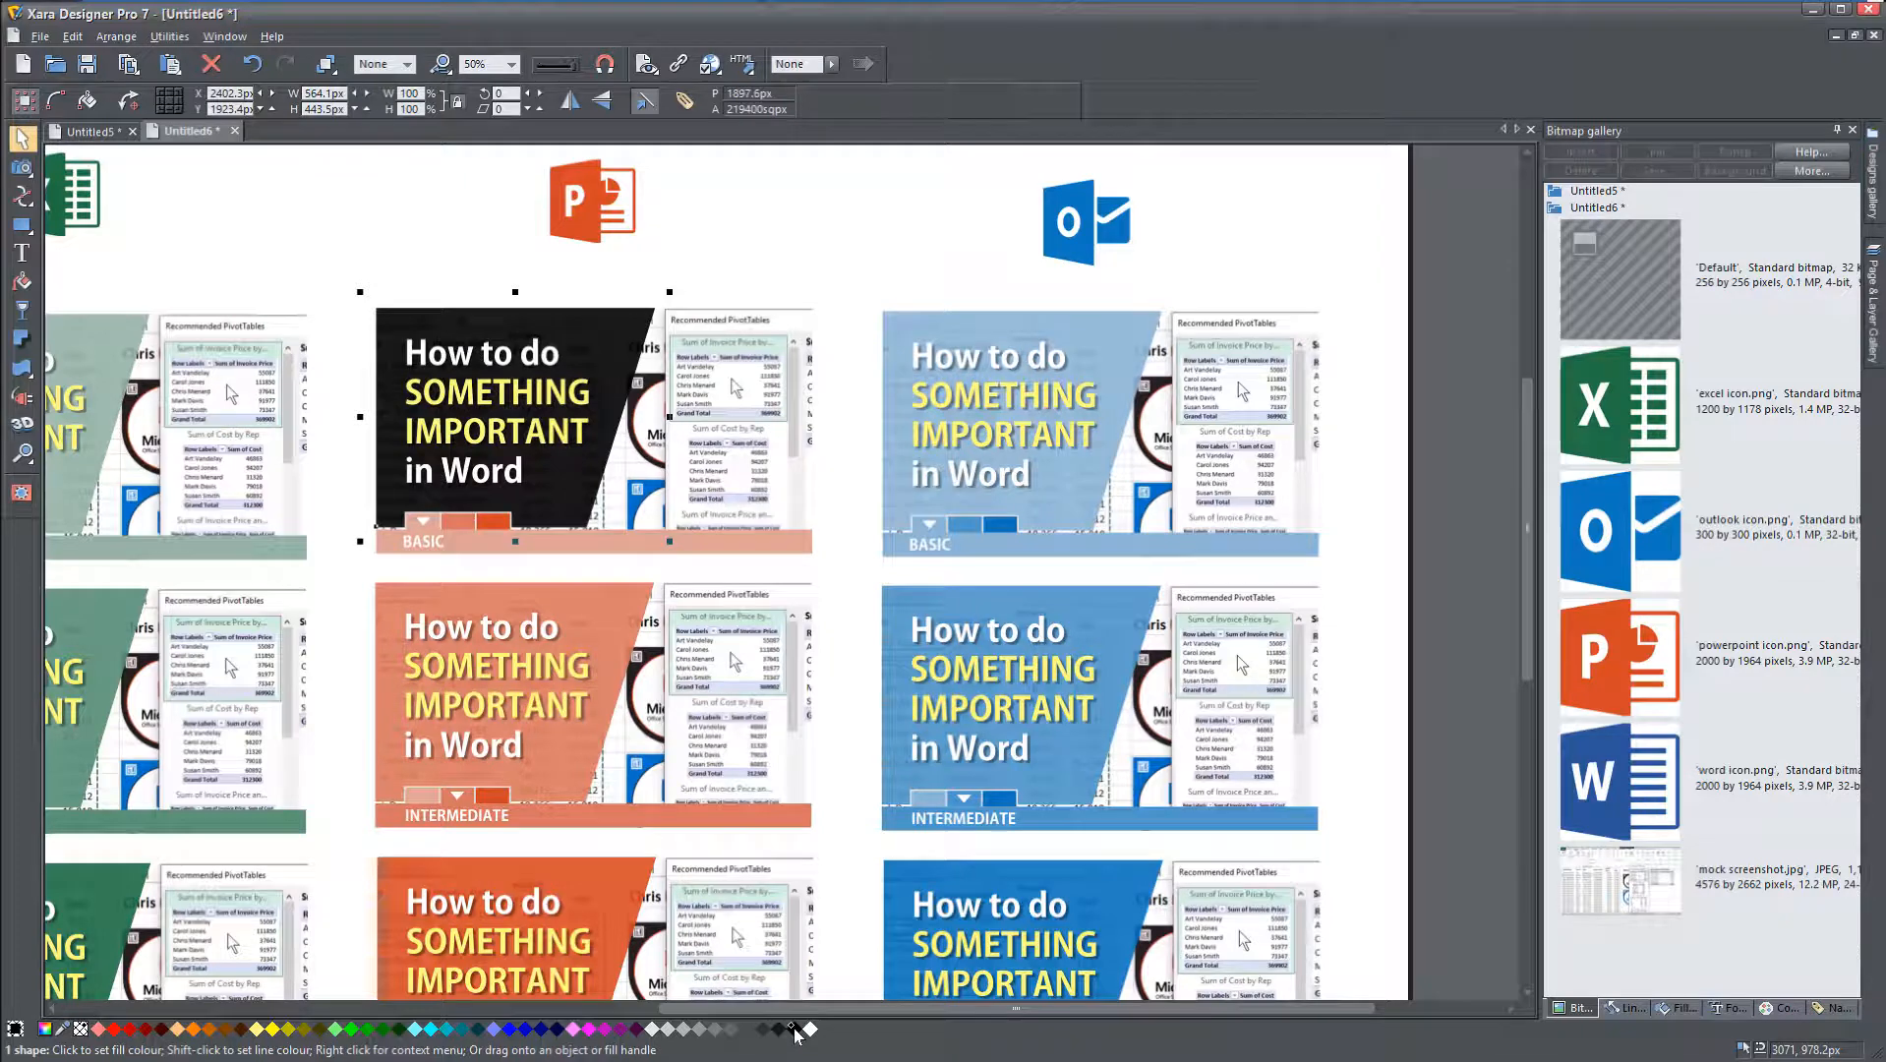
left_click(728, 1029)
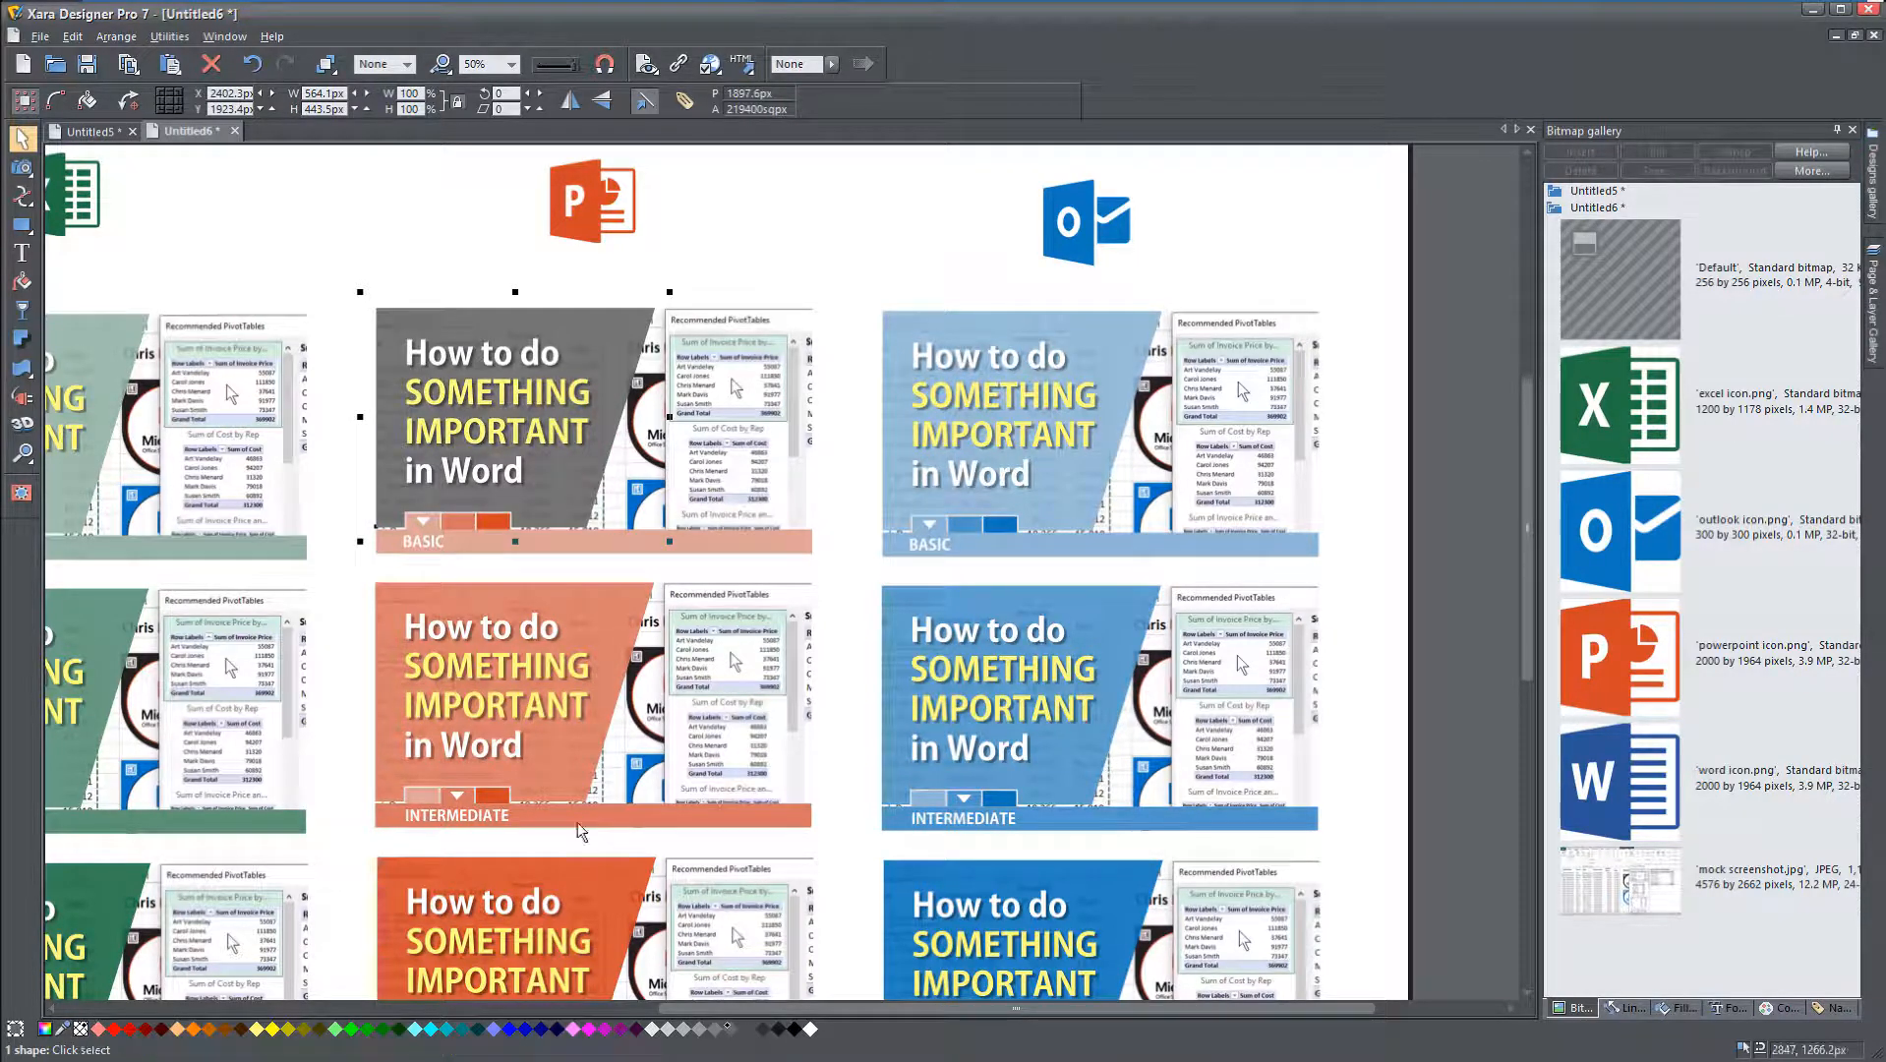
Step: Fill the slanted panels of the PowerPoint column's INTERMEDIATE and ADVANCED thumbnails with the same dark grey as the BASIC one
left_click(580, 616)
left_click(728, 1030)
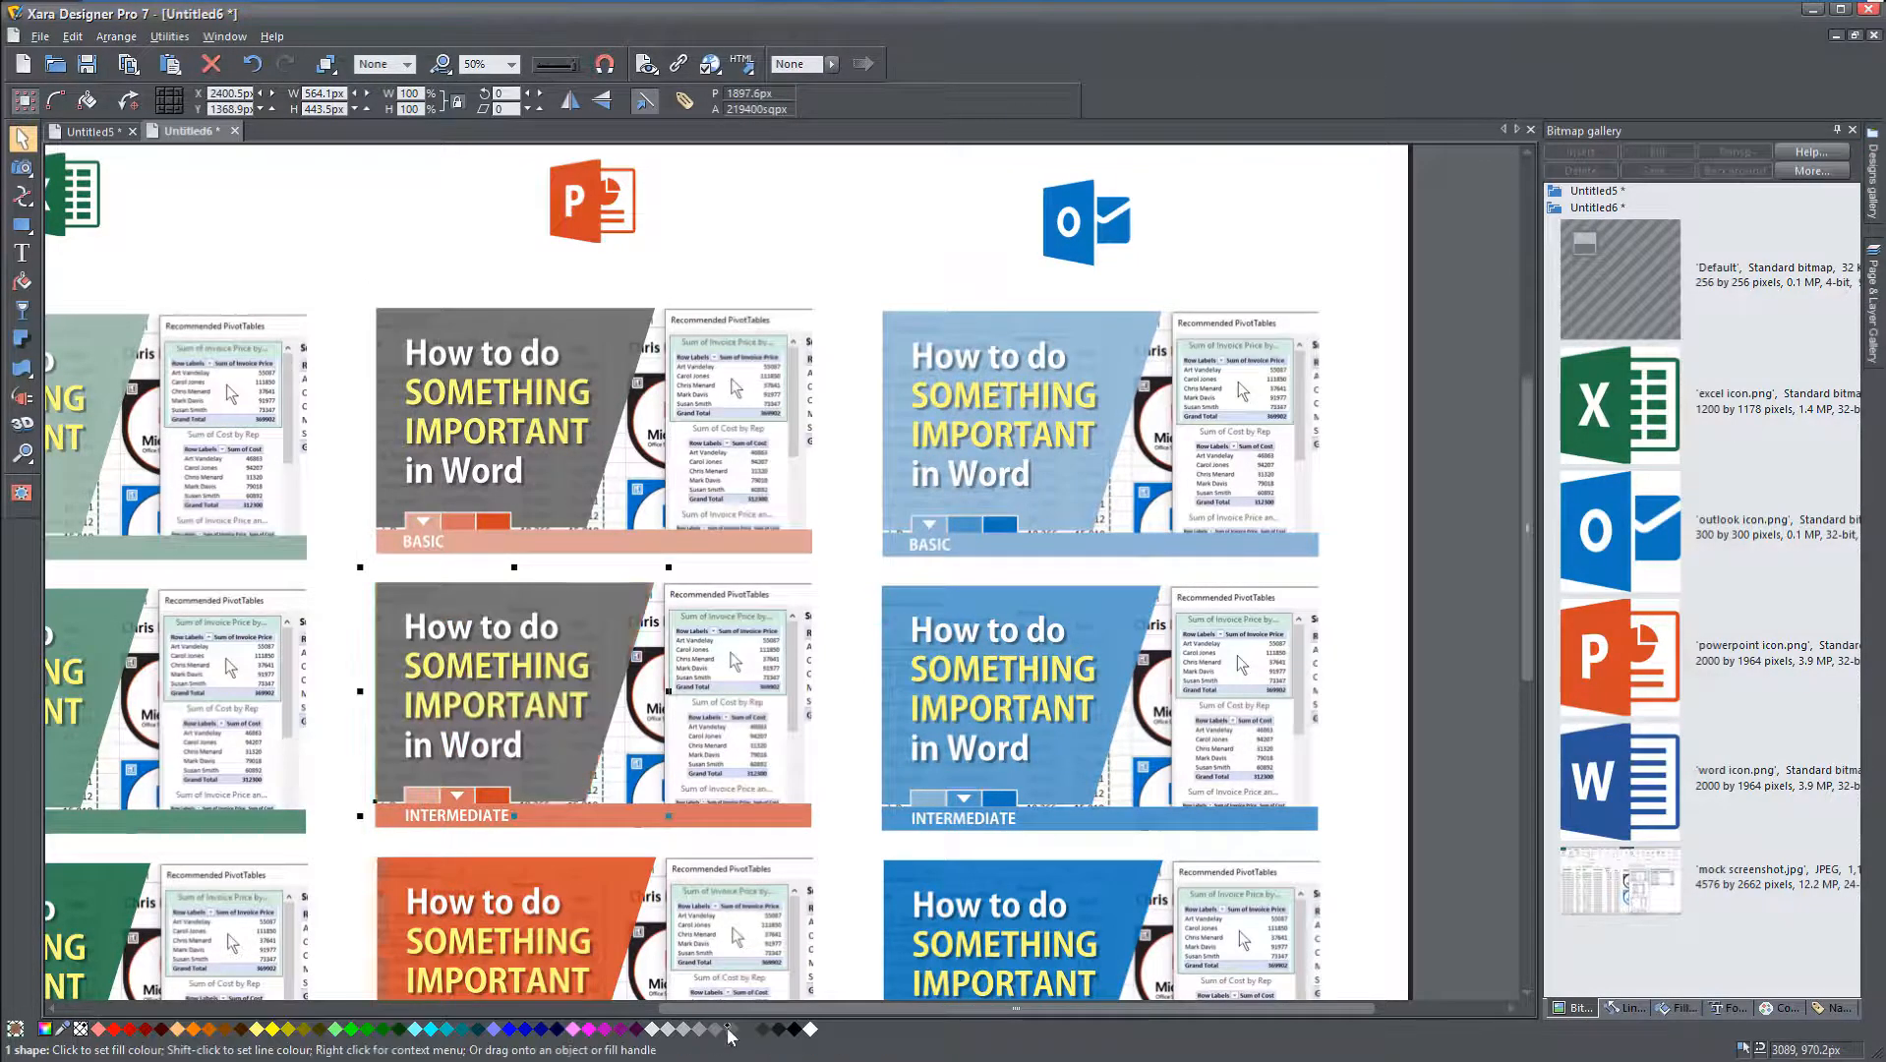
left_click(588, 898)
left_click(728, 1030)
left_click(436, 276)
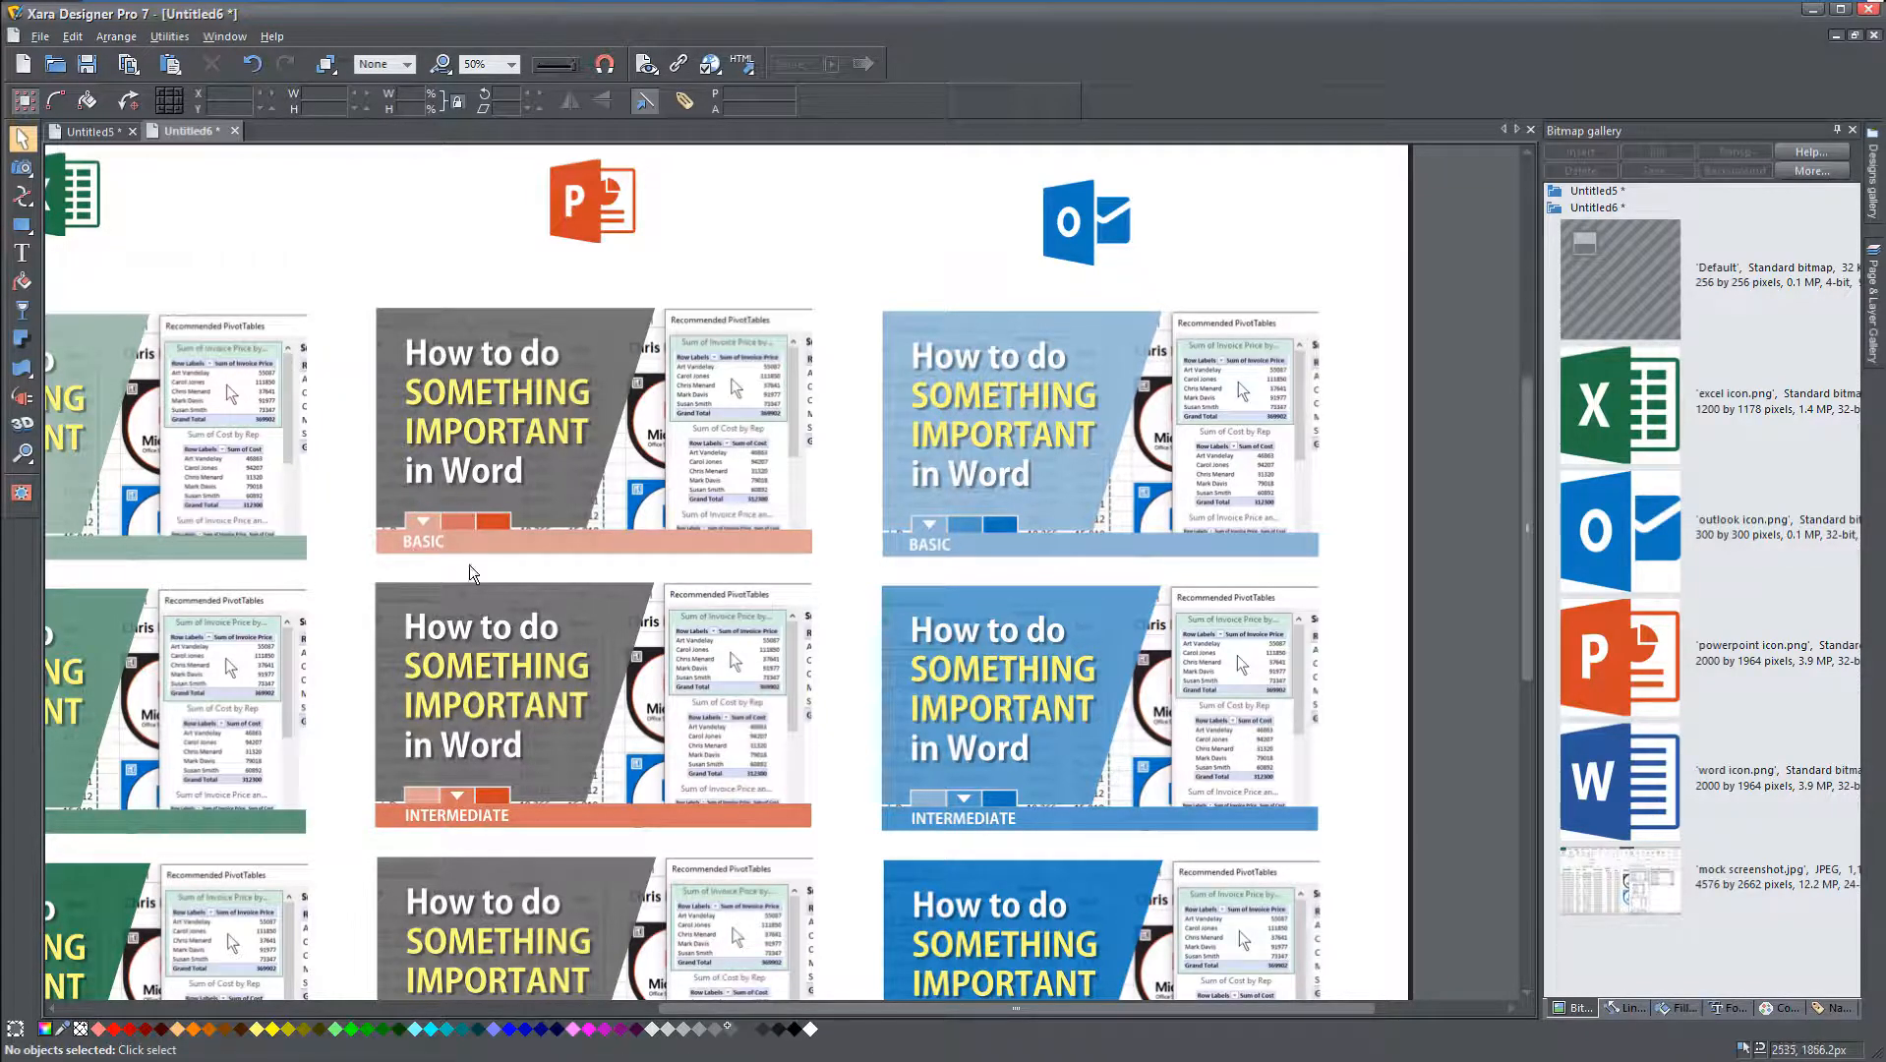
Step: Shift the PowerPoint icon slightly to the left above its thumbnail column
mouse_move(568, 228)
left_mouse_down()
mouse_move(478, 228)
mouse_move(563, 231)
left_mouse_up()
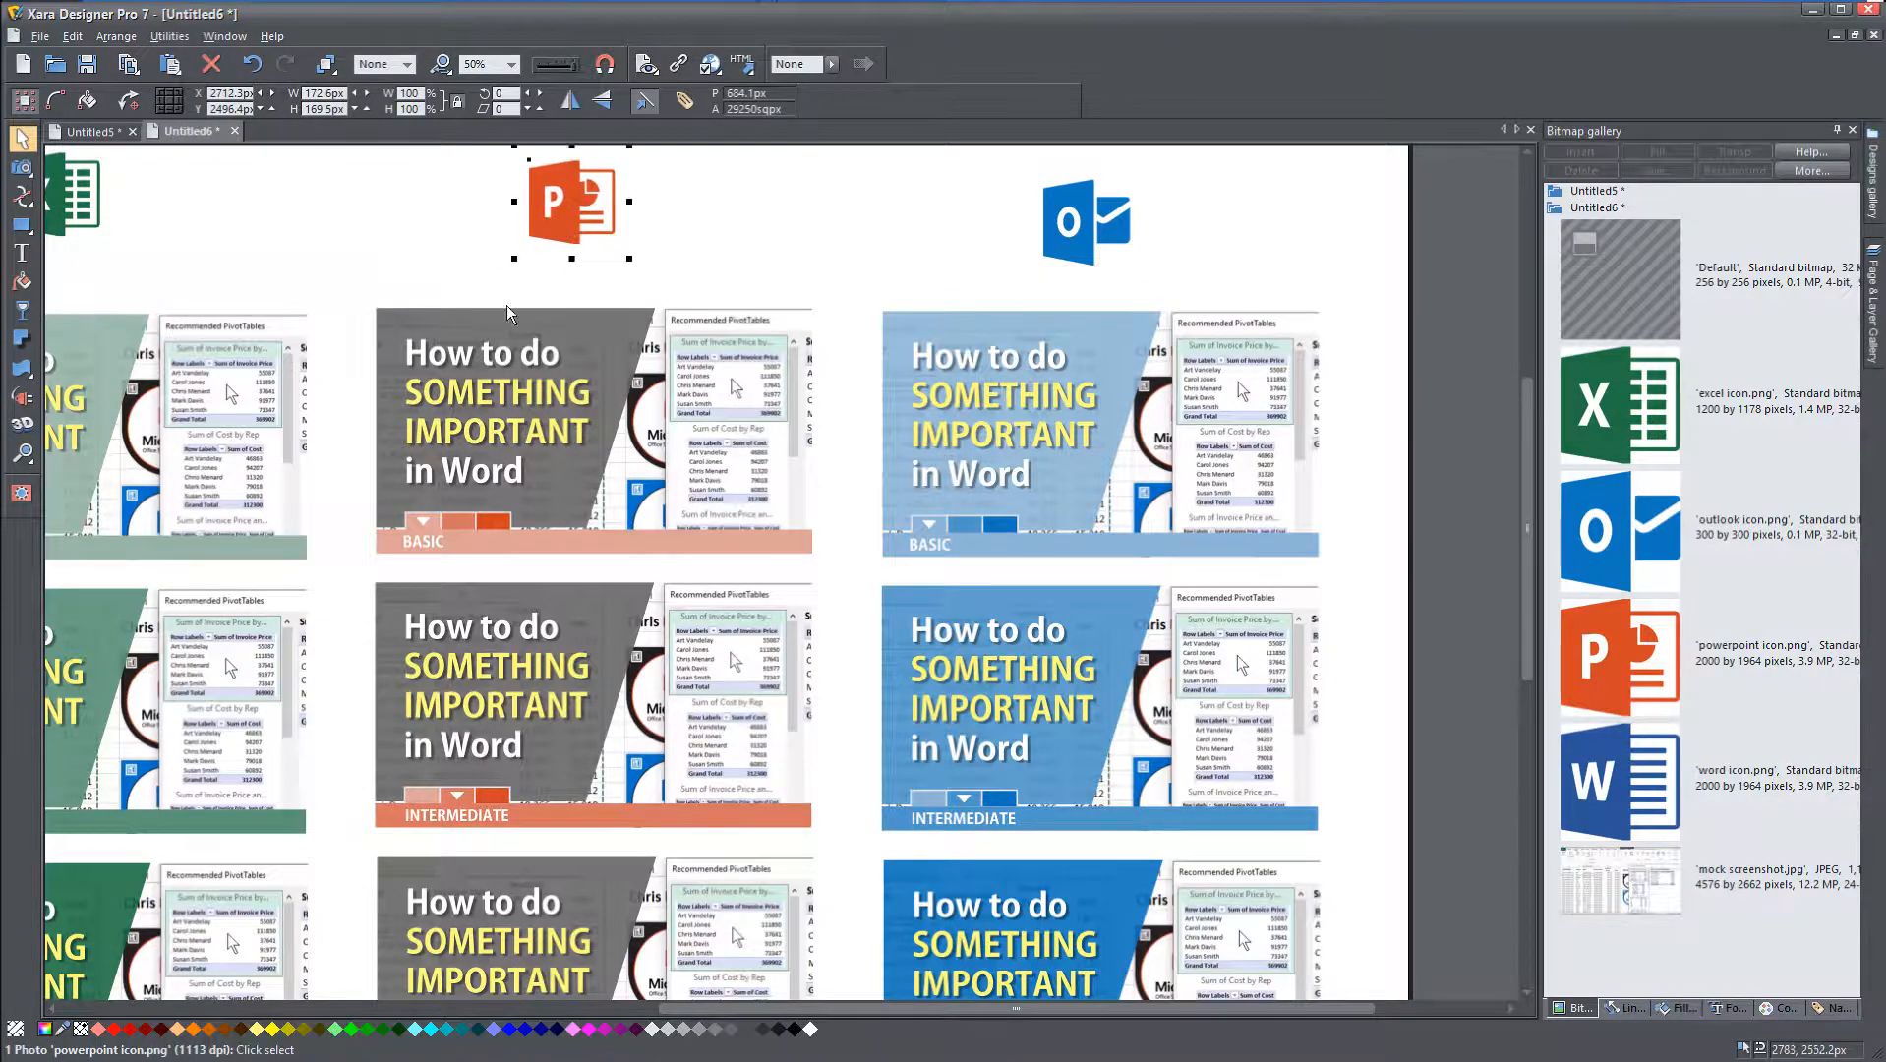
scroll(494, 465, "down", 2)
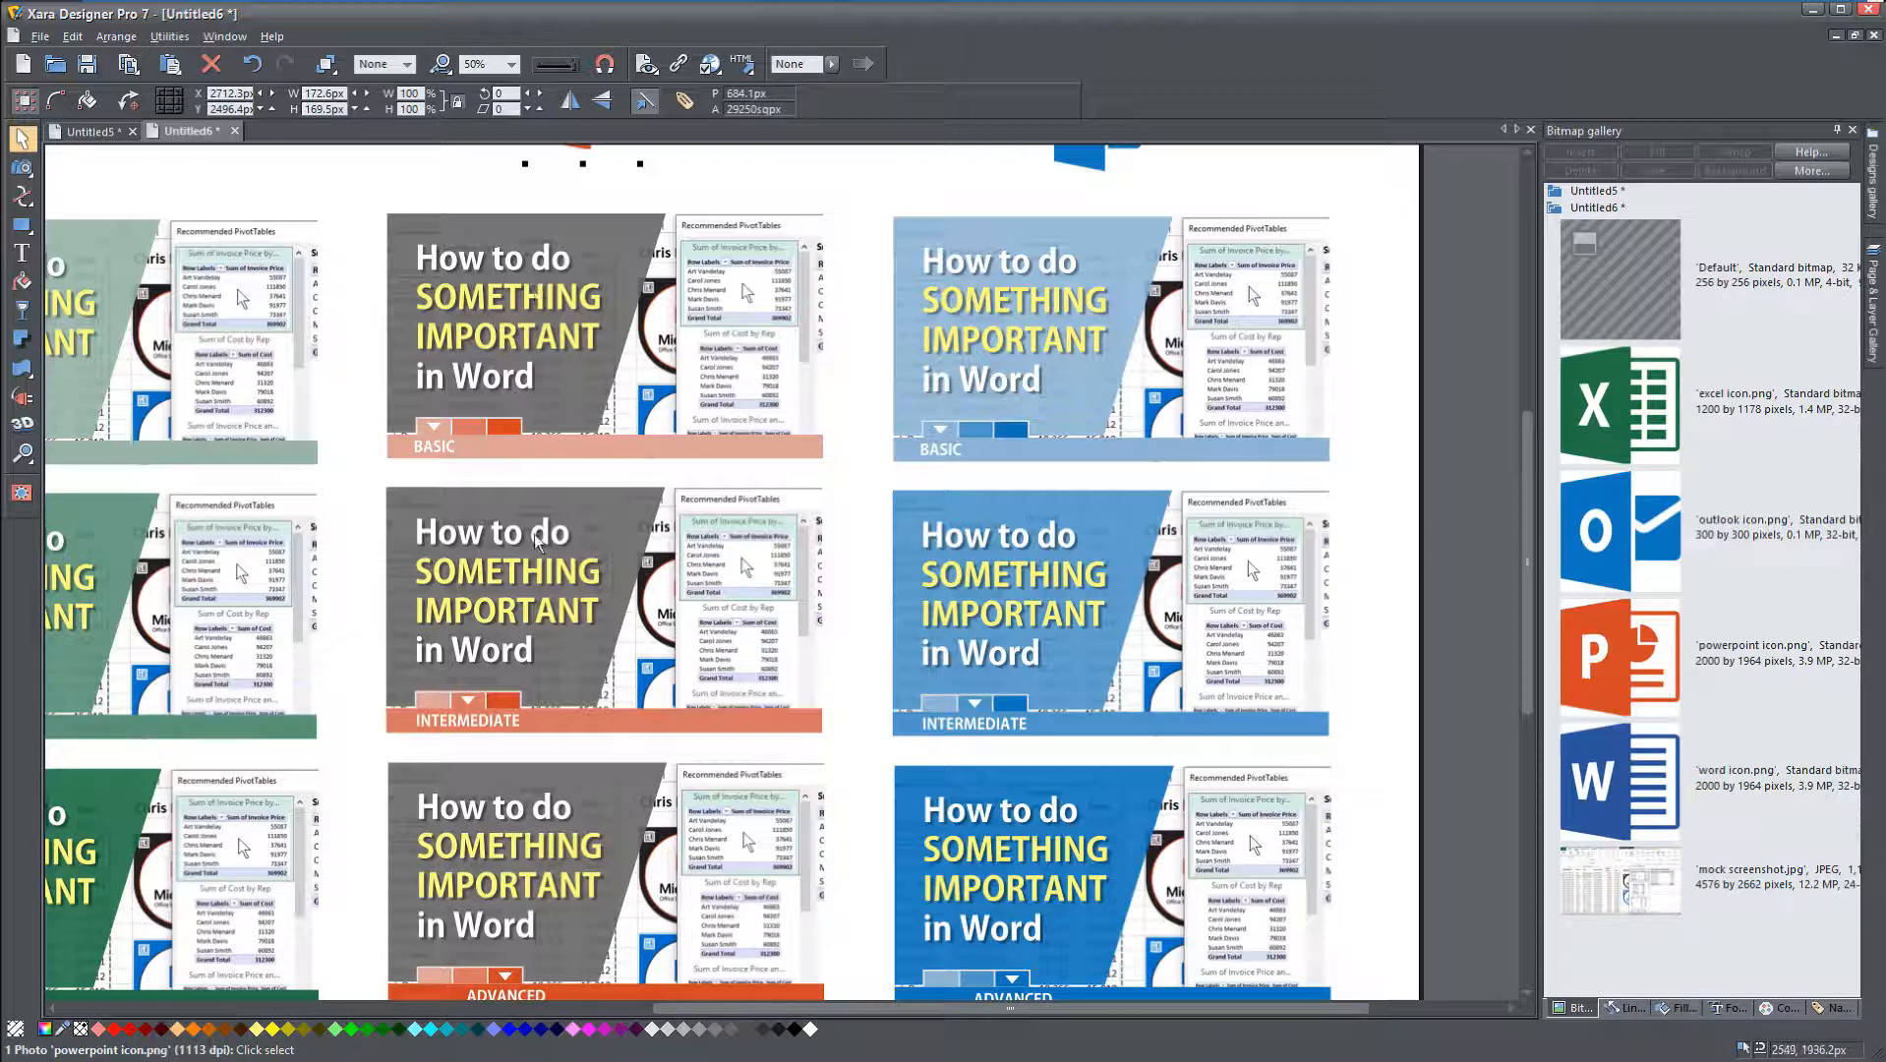
scroll(501, 766, "down", 3)
scroll(475, 770, "down", 2)
left_click_drag(487, 738, 987, 675)
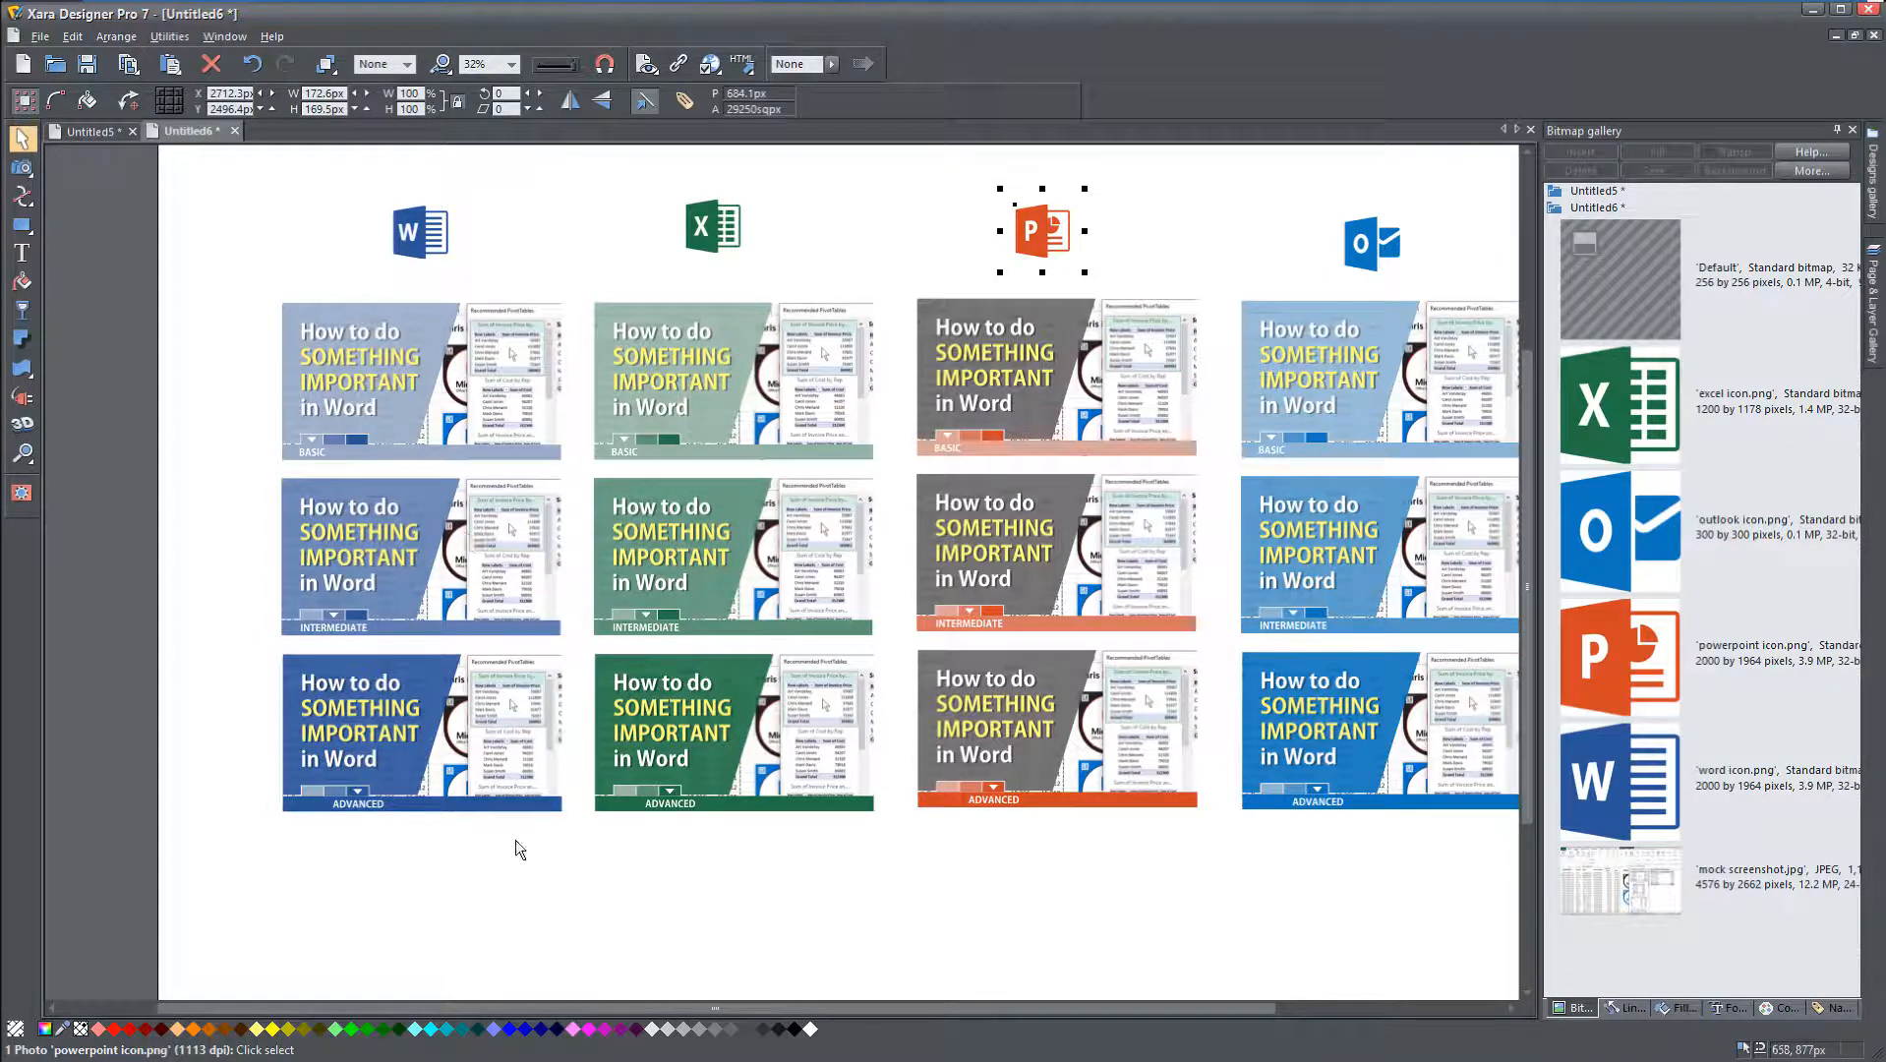
left_click(699, 928)
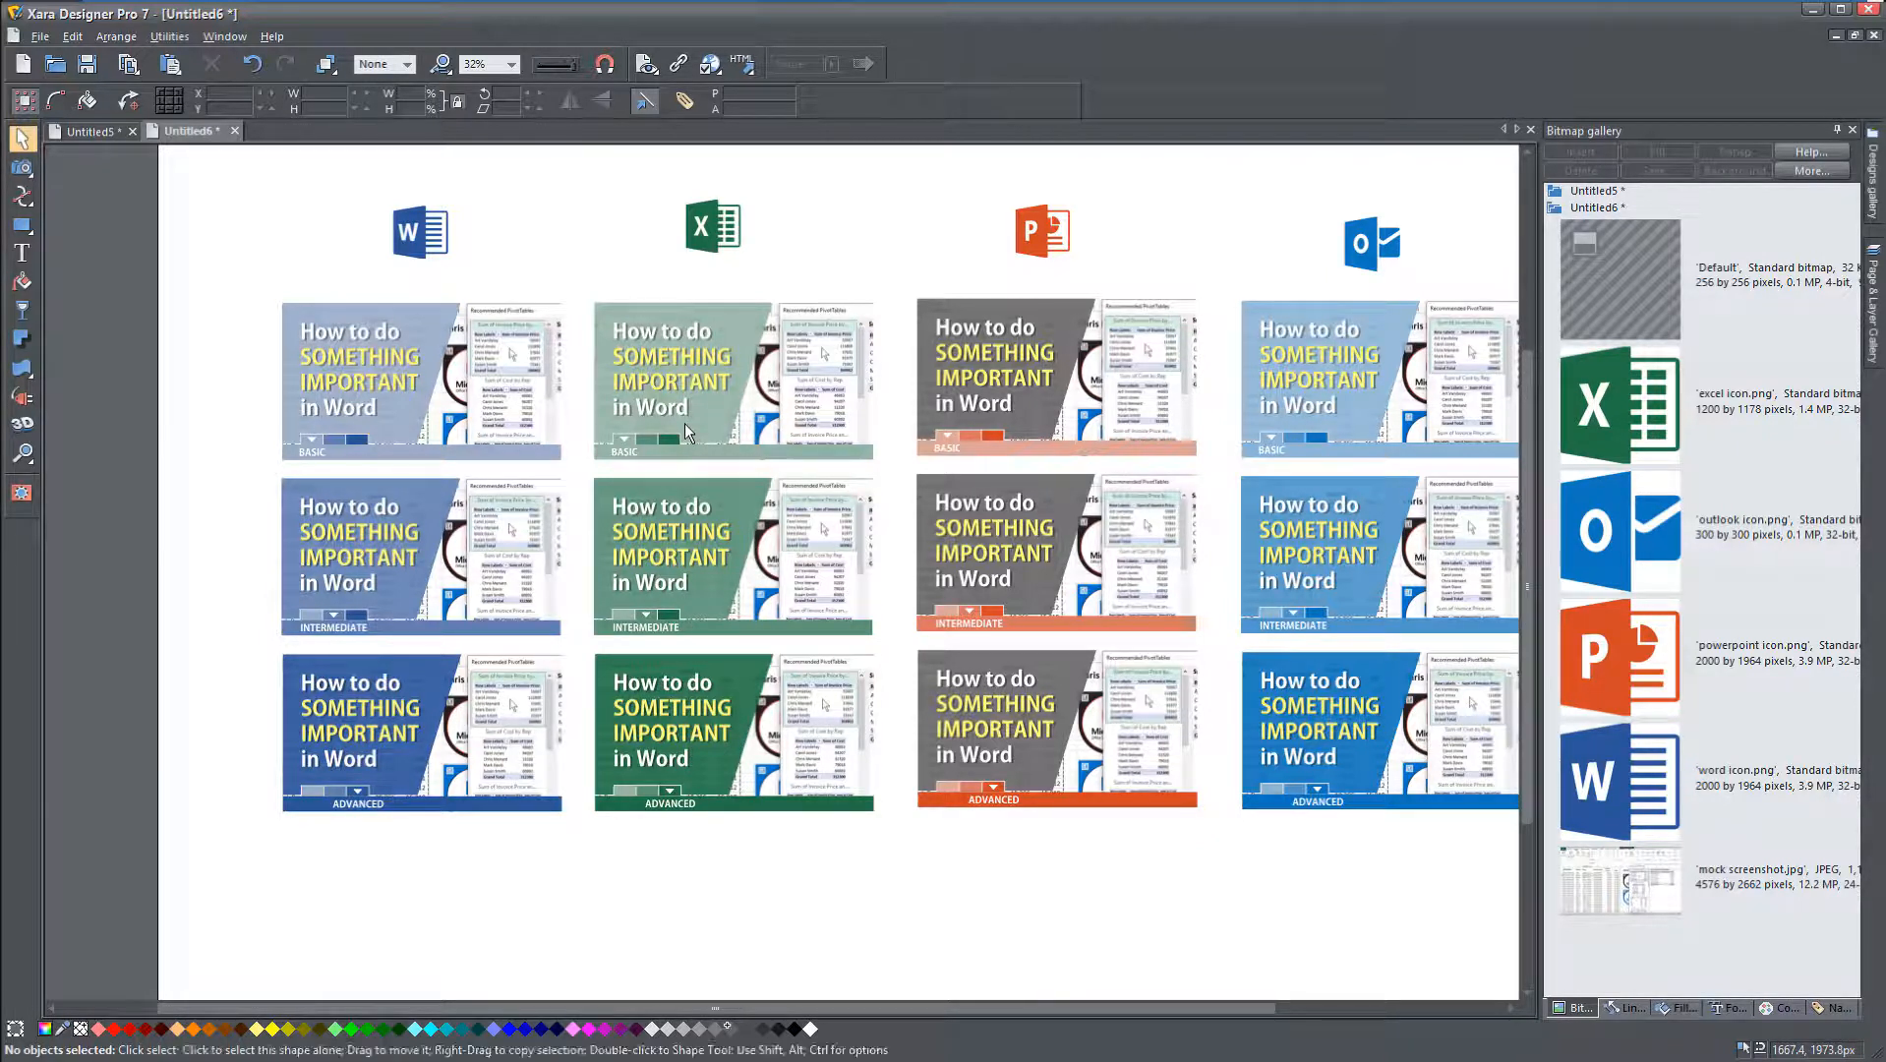
Step: Recolour the three slanted panels in the Excel column dark grey
left_click(716, 413)
left_click(736, 491, "shift")
left_click(737, 673, "shift")
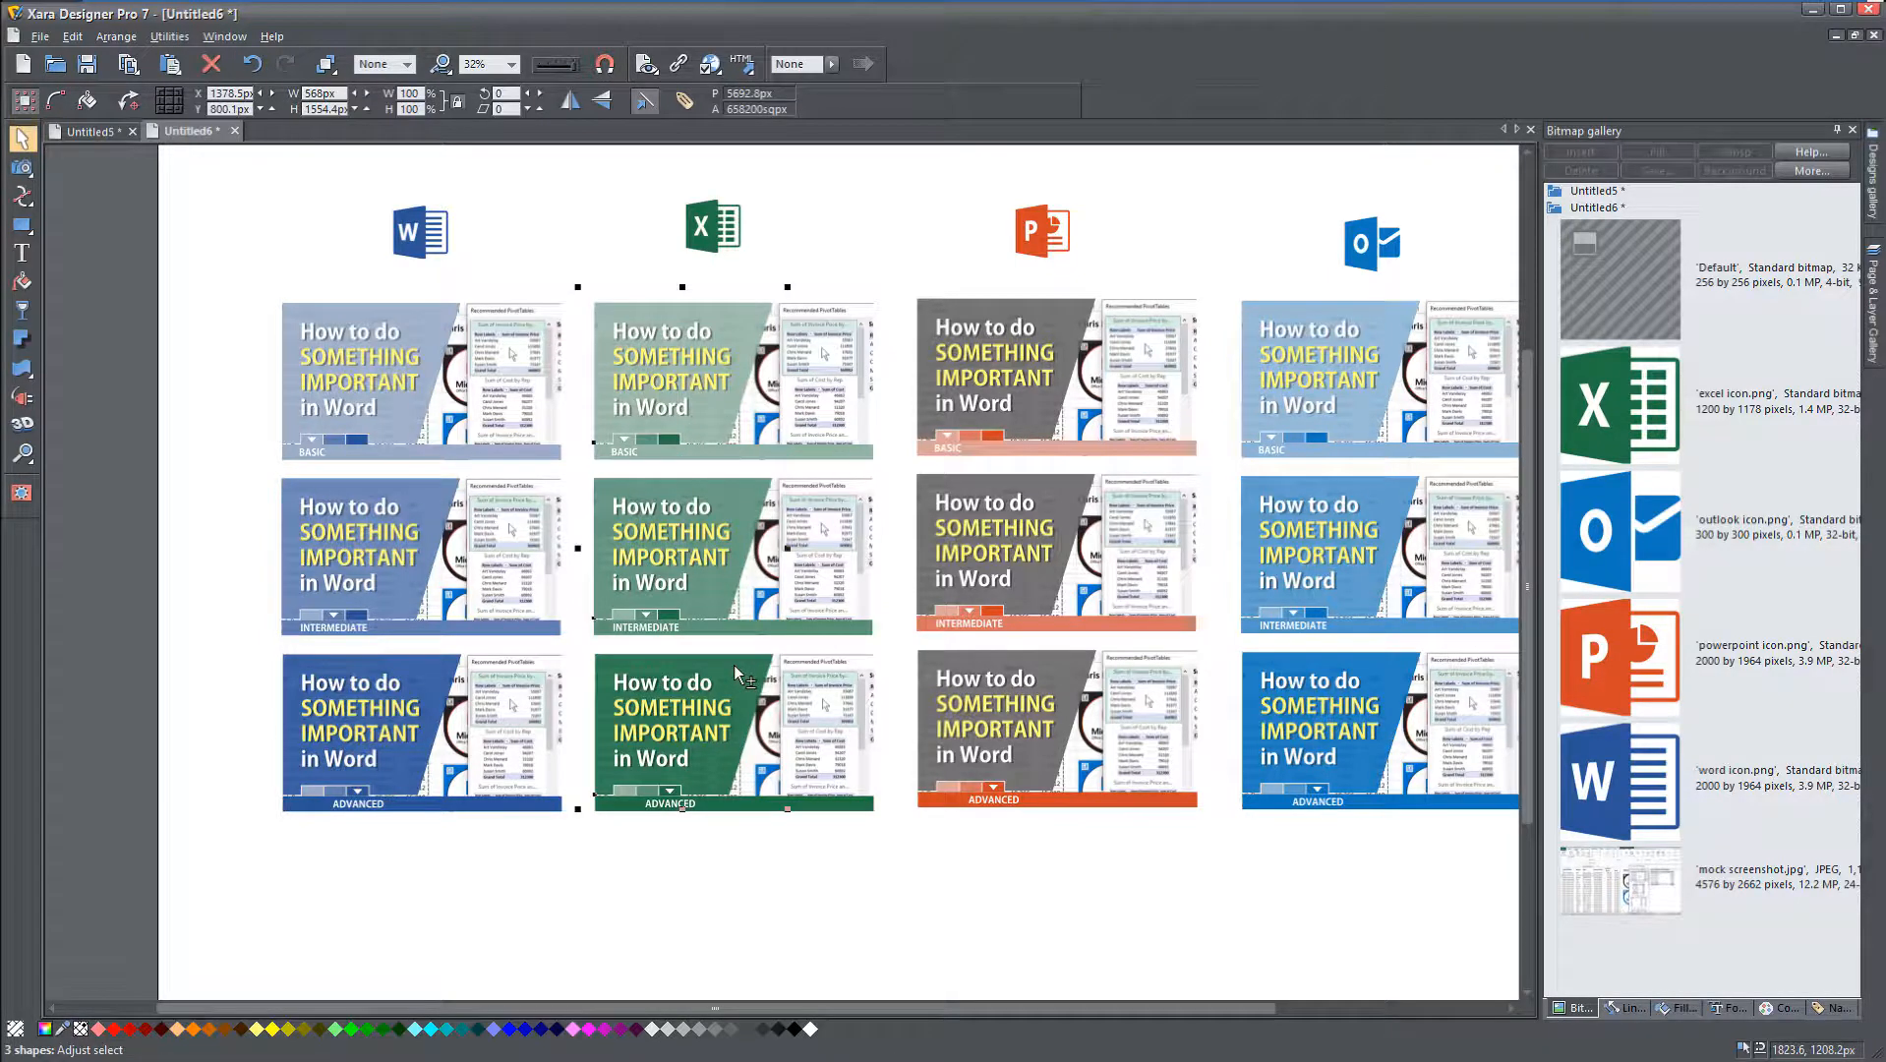
left_click(728, 1030)
Step: Recolour the three slanted panels in the Word column dark grey
left_click(444, 682)
left_click(425, 515, "shift")
left_click(401, 408, "shift")
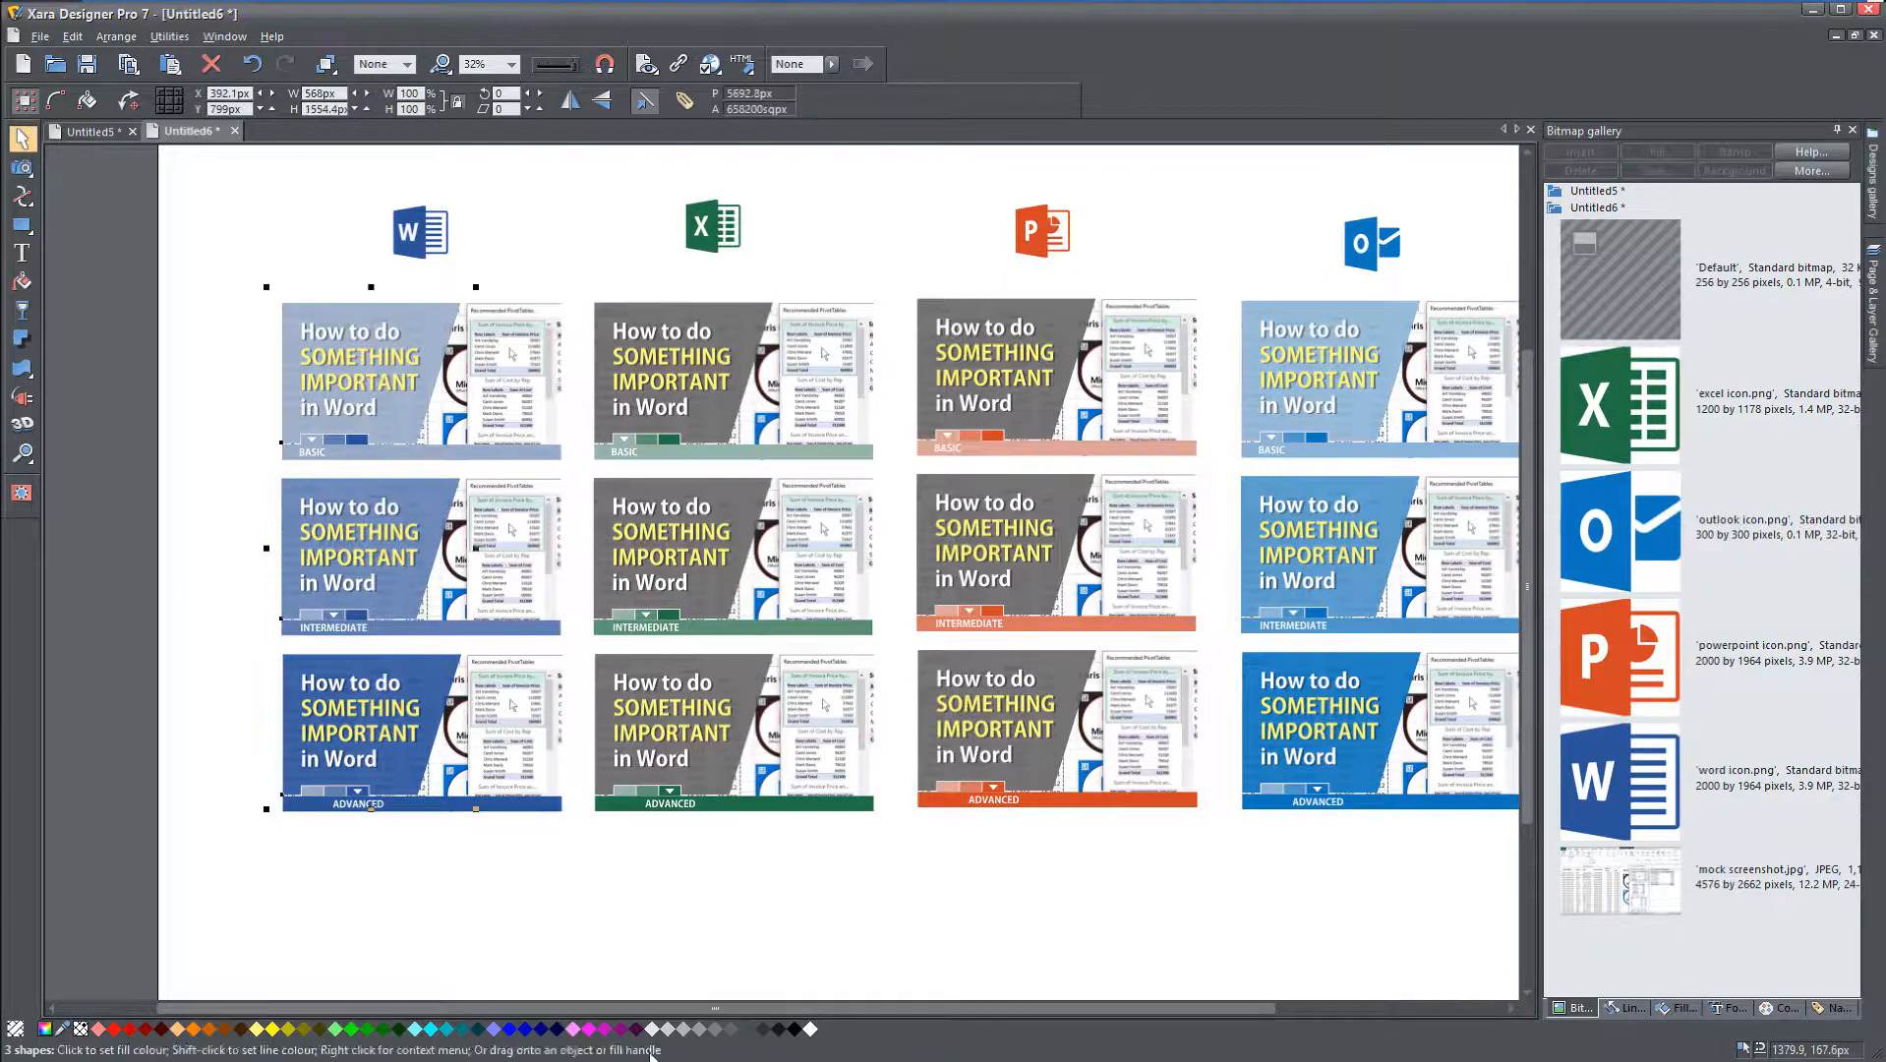
left_click(758, 1030)
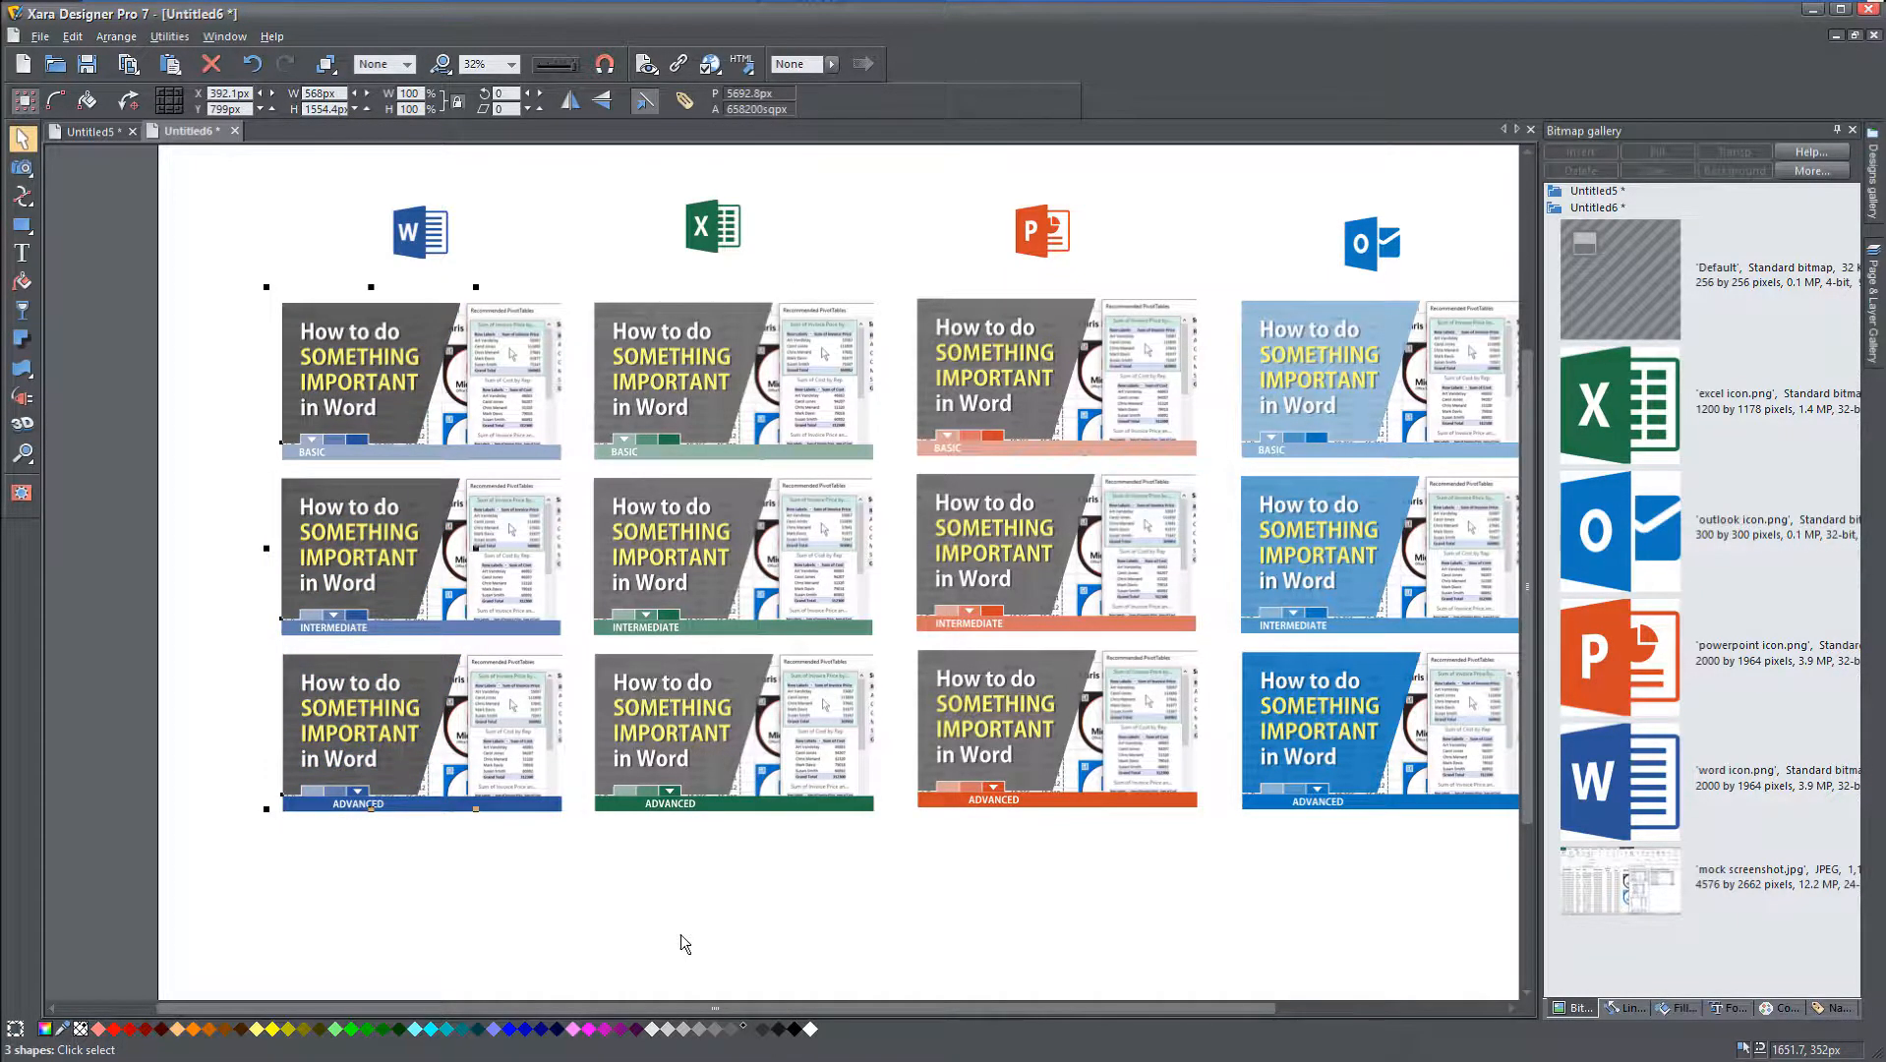
Step: Recolour the three slanted panels in the Outlook column dark grey
left_click_drag(1397, 498, 883, 526)
left_click(854, 454)
left_click(880, 536, "shift")
left_click(883, 710, "shift")
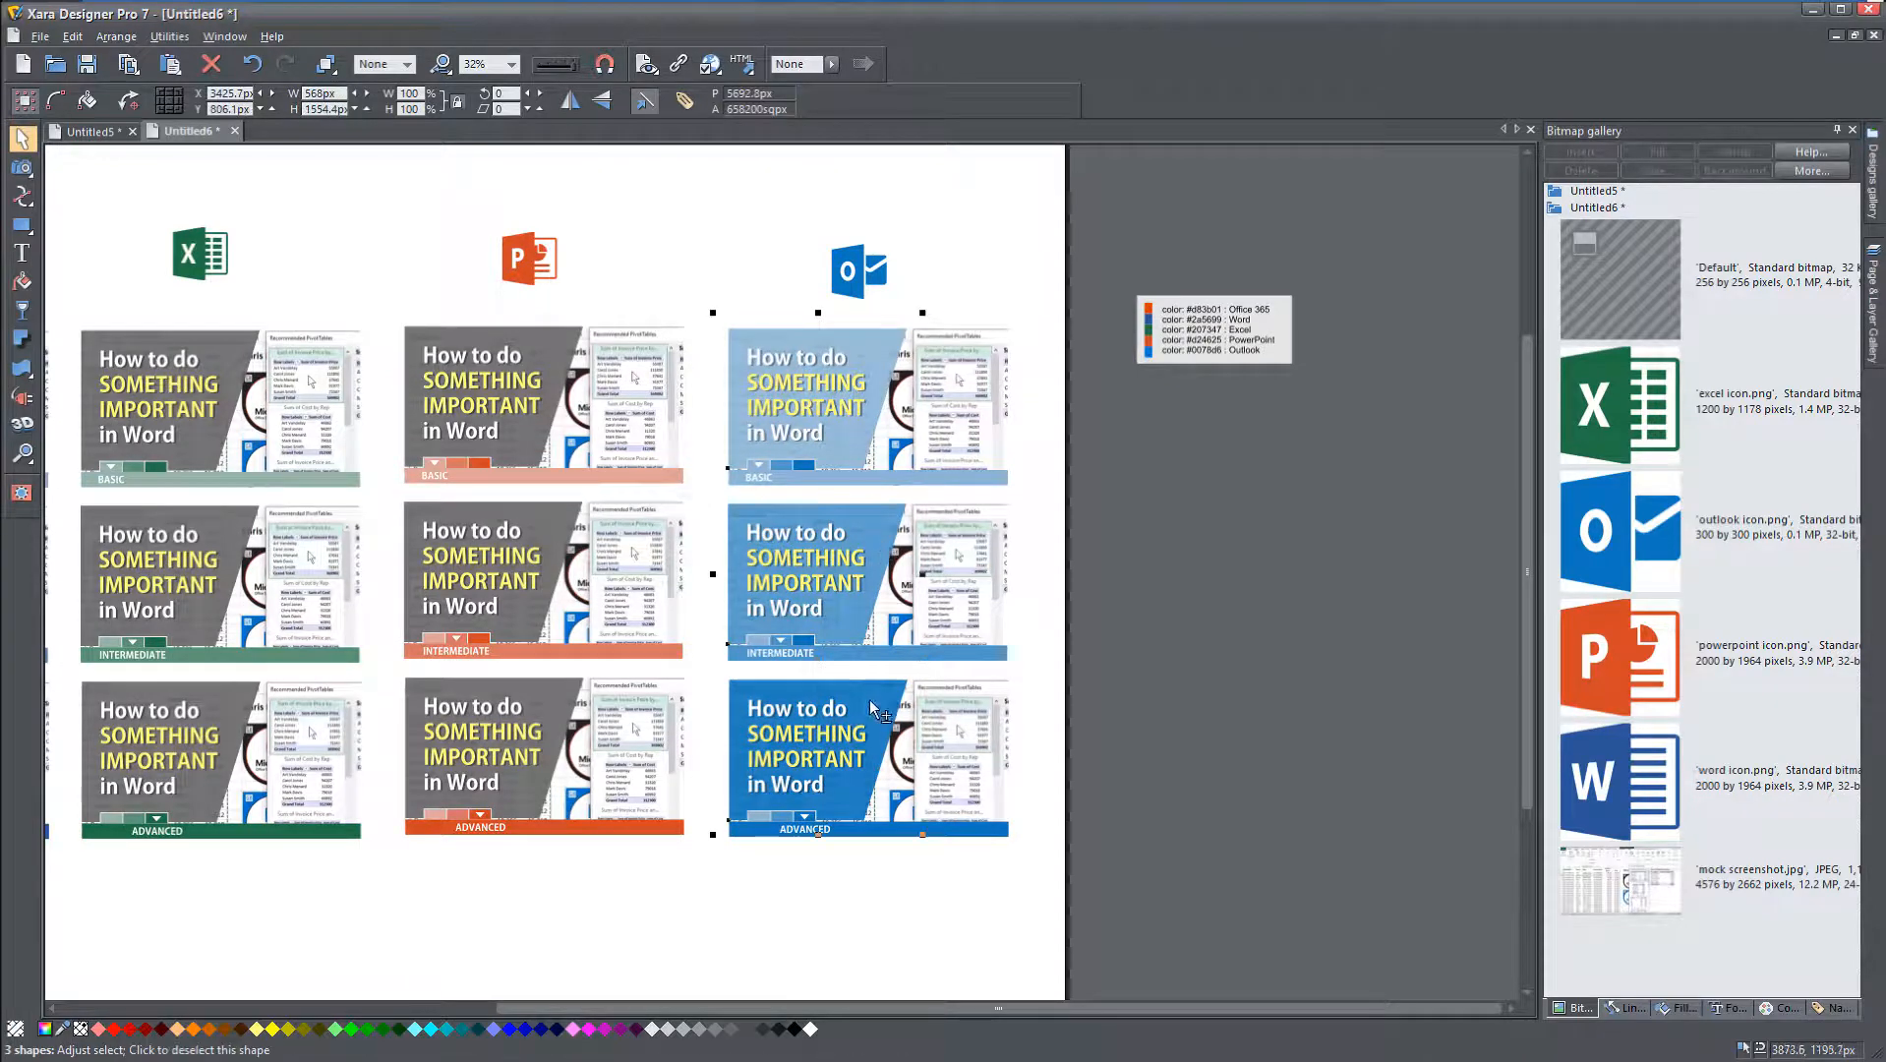
left_click(747, 1029)
left_click(446, 906)
Step: Examine the grey-panelled thumbnails across all four app columns, both close up and as a full set
left_click_drag(423, 924, 802, 895)
left_click_drag(519, 888, 808, 881)
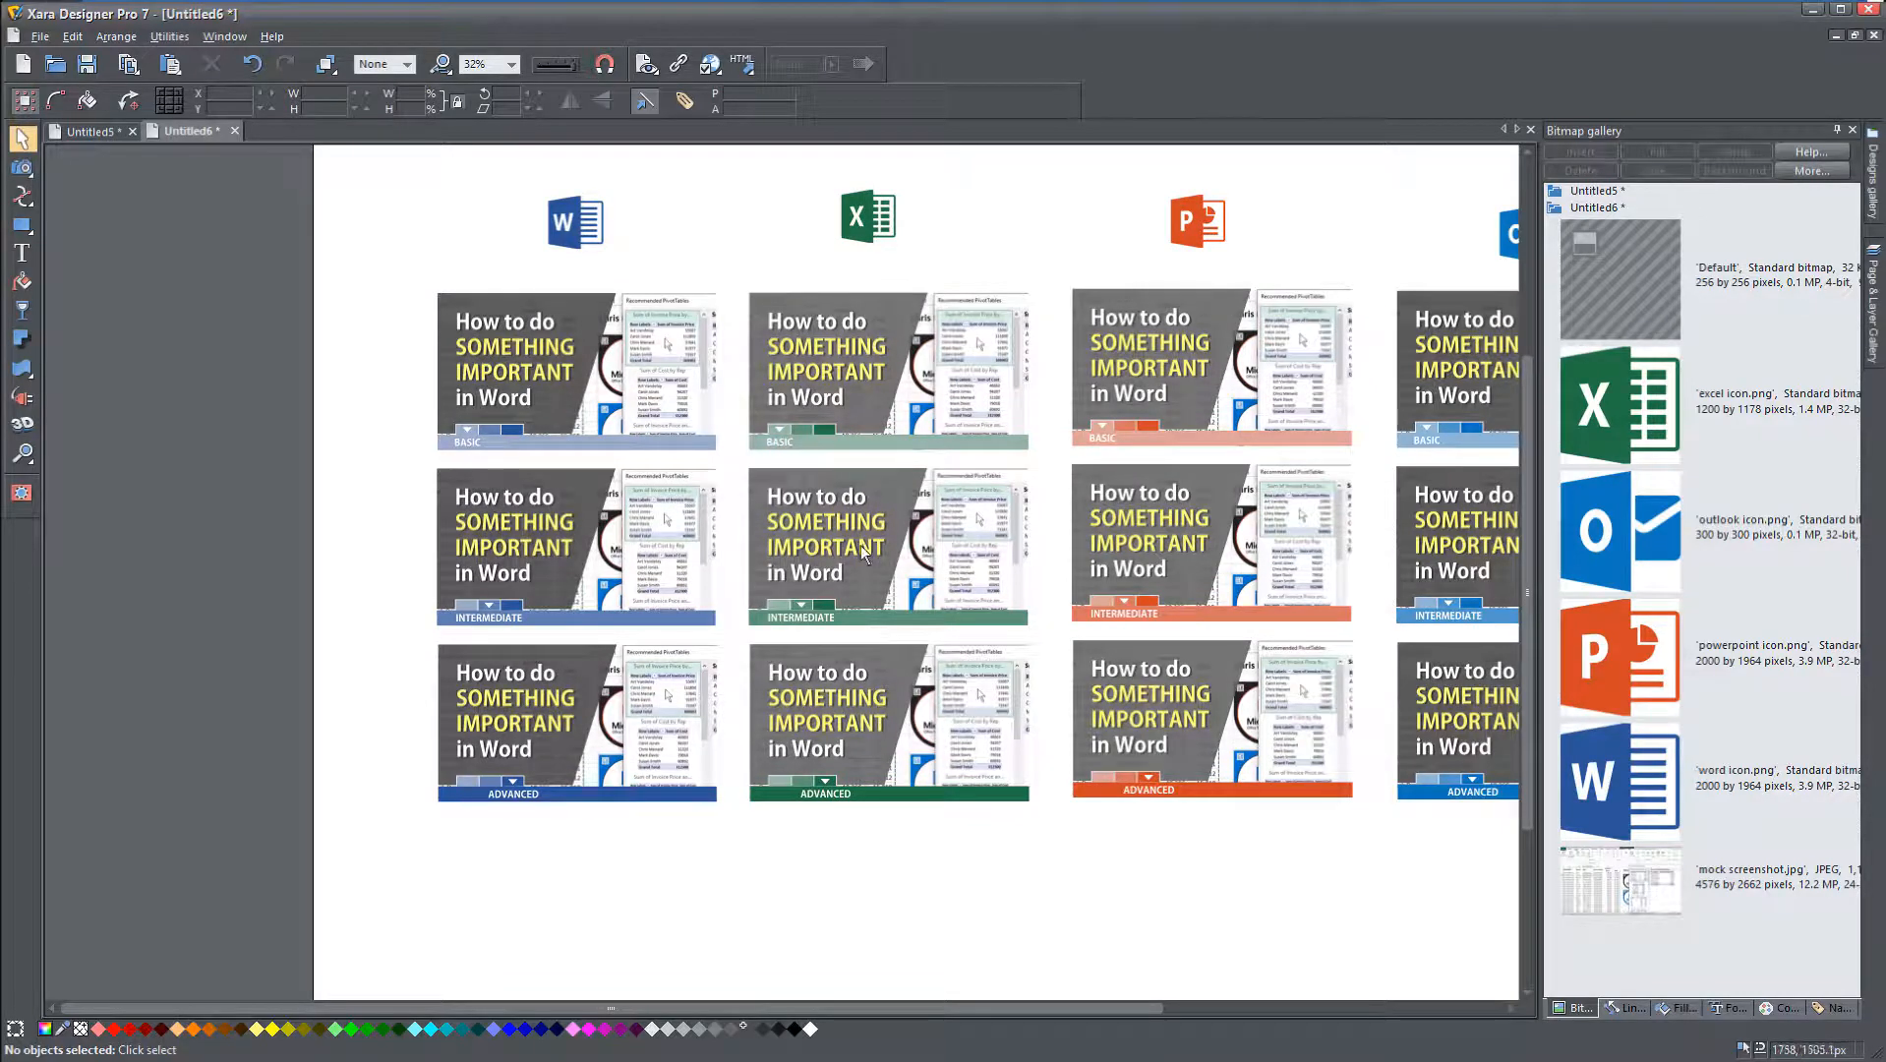
scroll(454, 683, "up", 2)
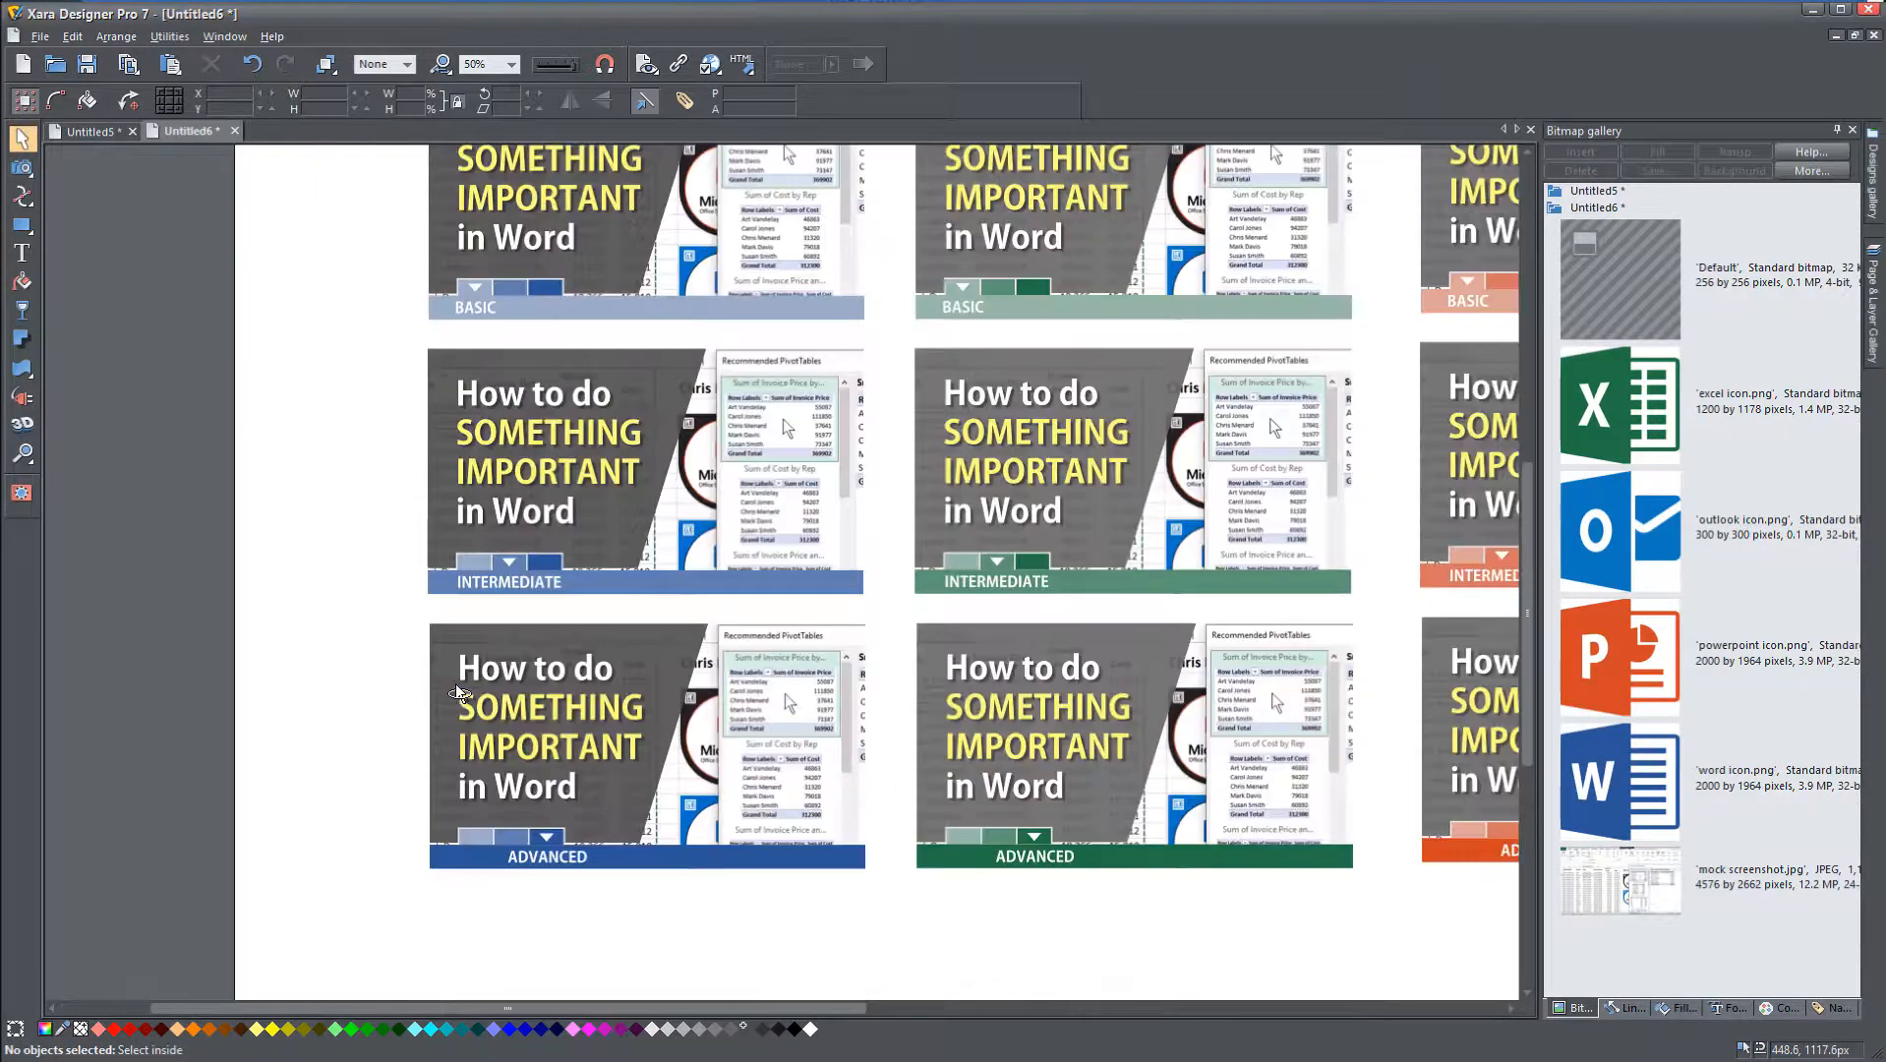
left_click_drag(572, 611, 571, 659)
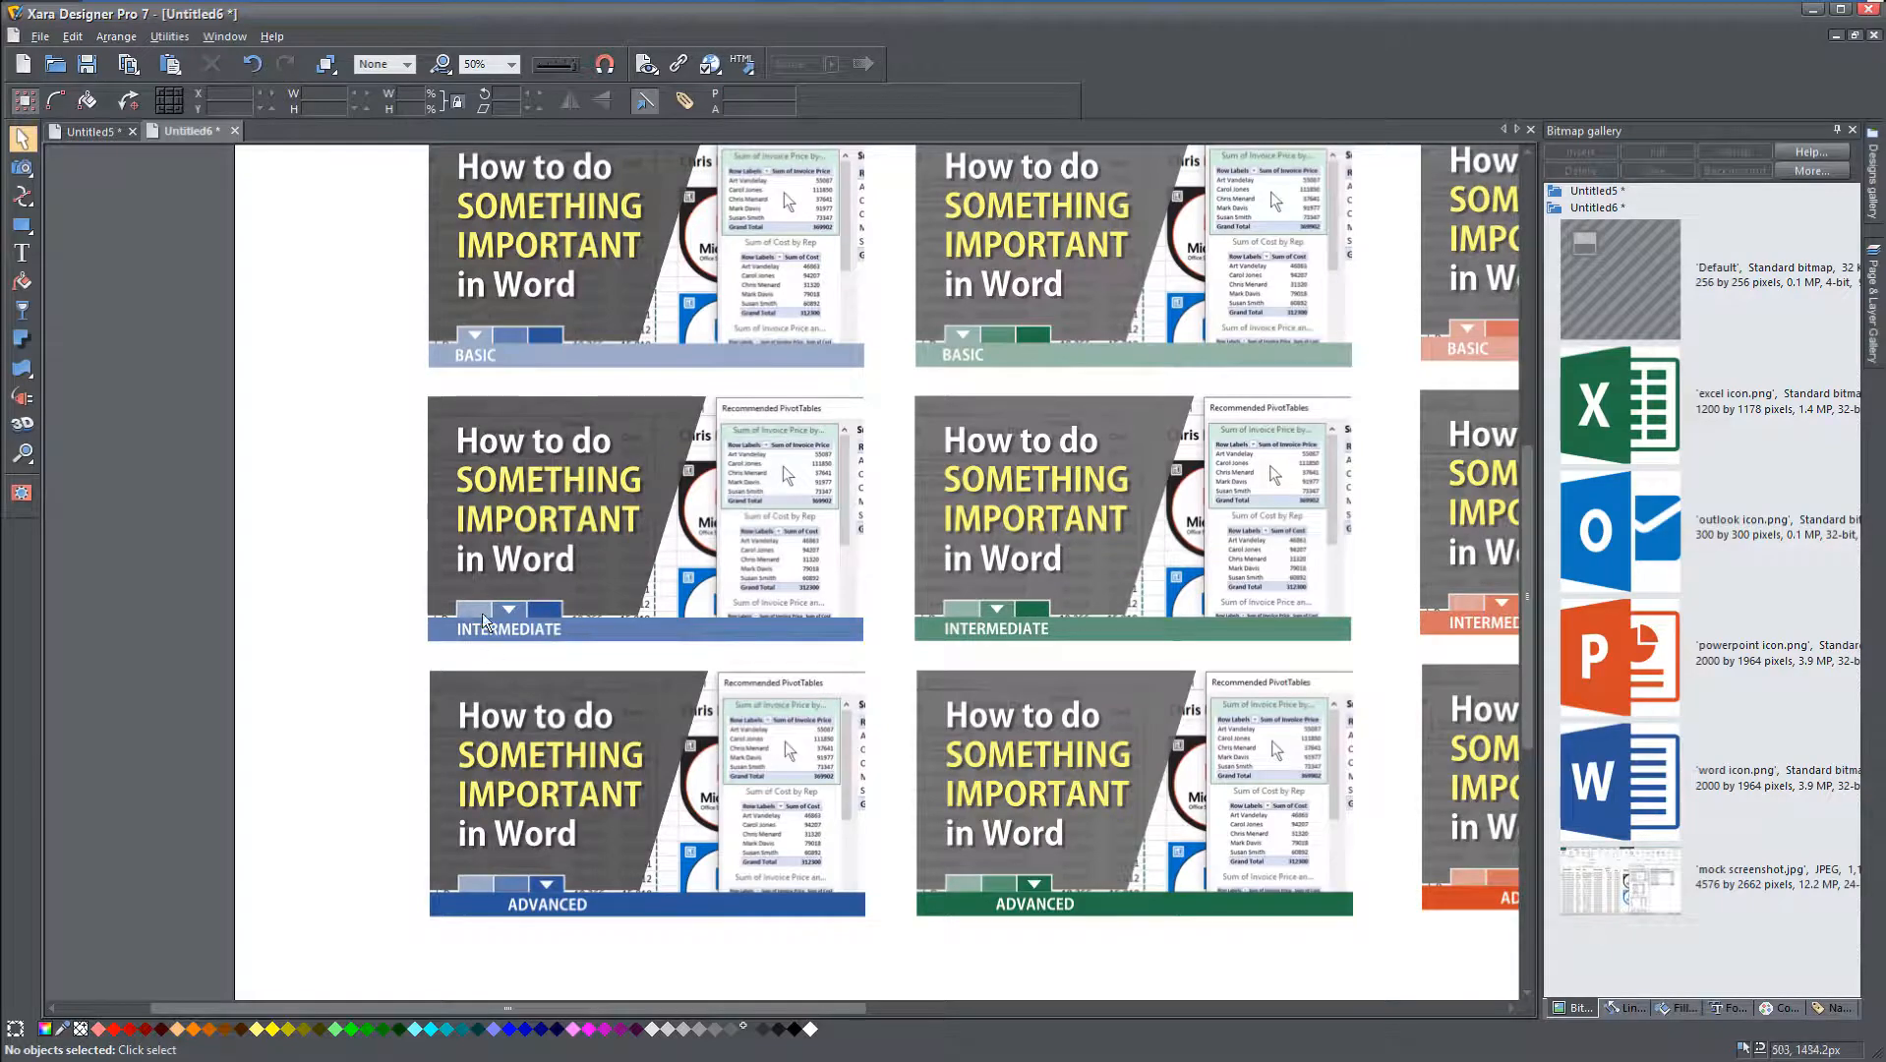
scroll(571, 639, "up", 1)
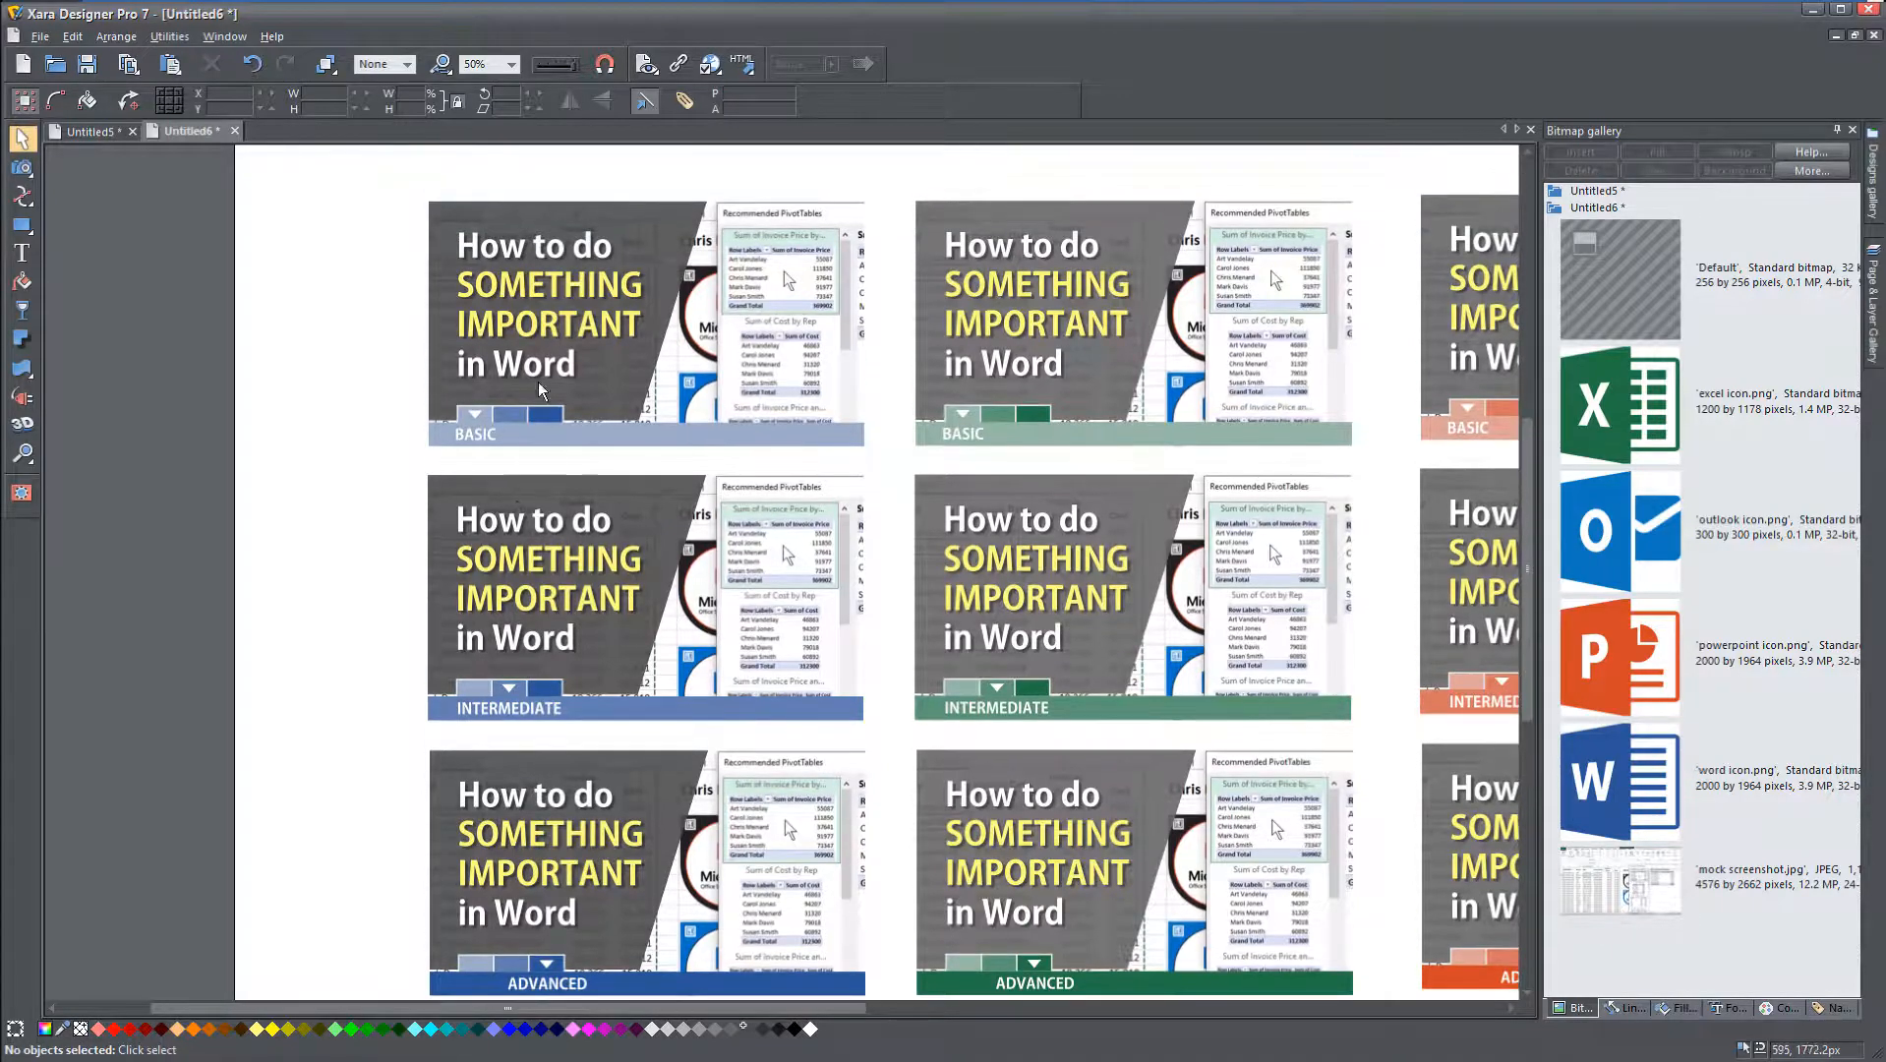
left_click_drag(1198, 485, 512, 405)
left_click_drag(1170, 518, 1397, 463)
left_click_drag(892, 518, 1475, 543)
left_click_drag(1229, 546, 756, 603)
scroll(999, 572, "down", 1)
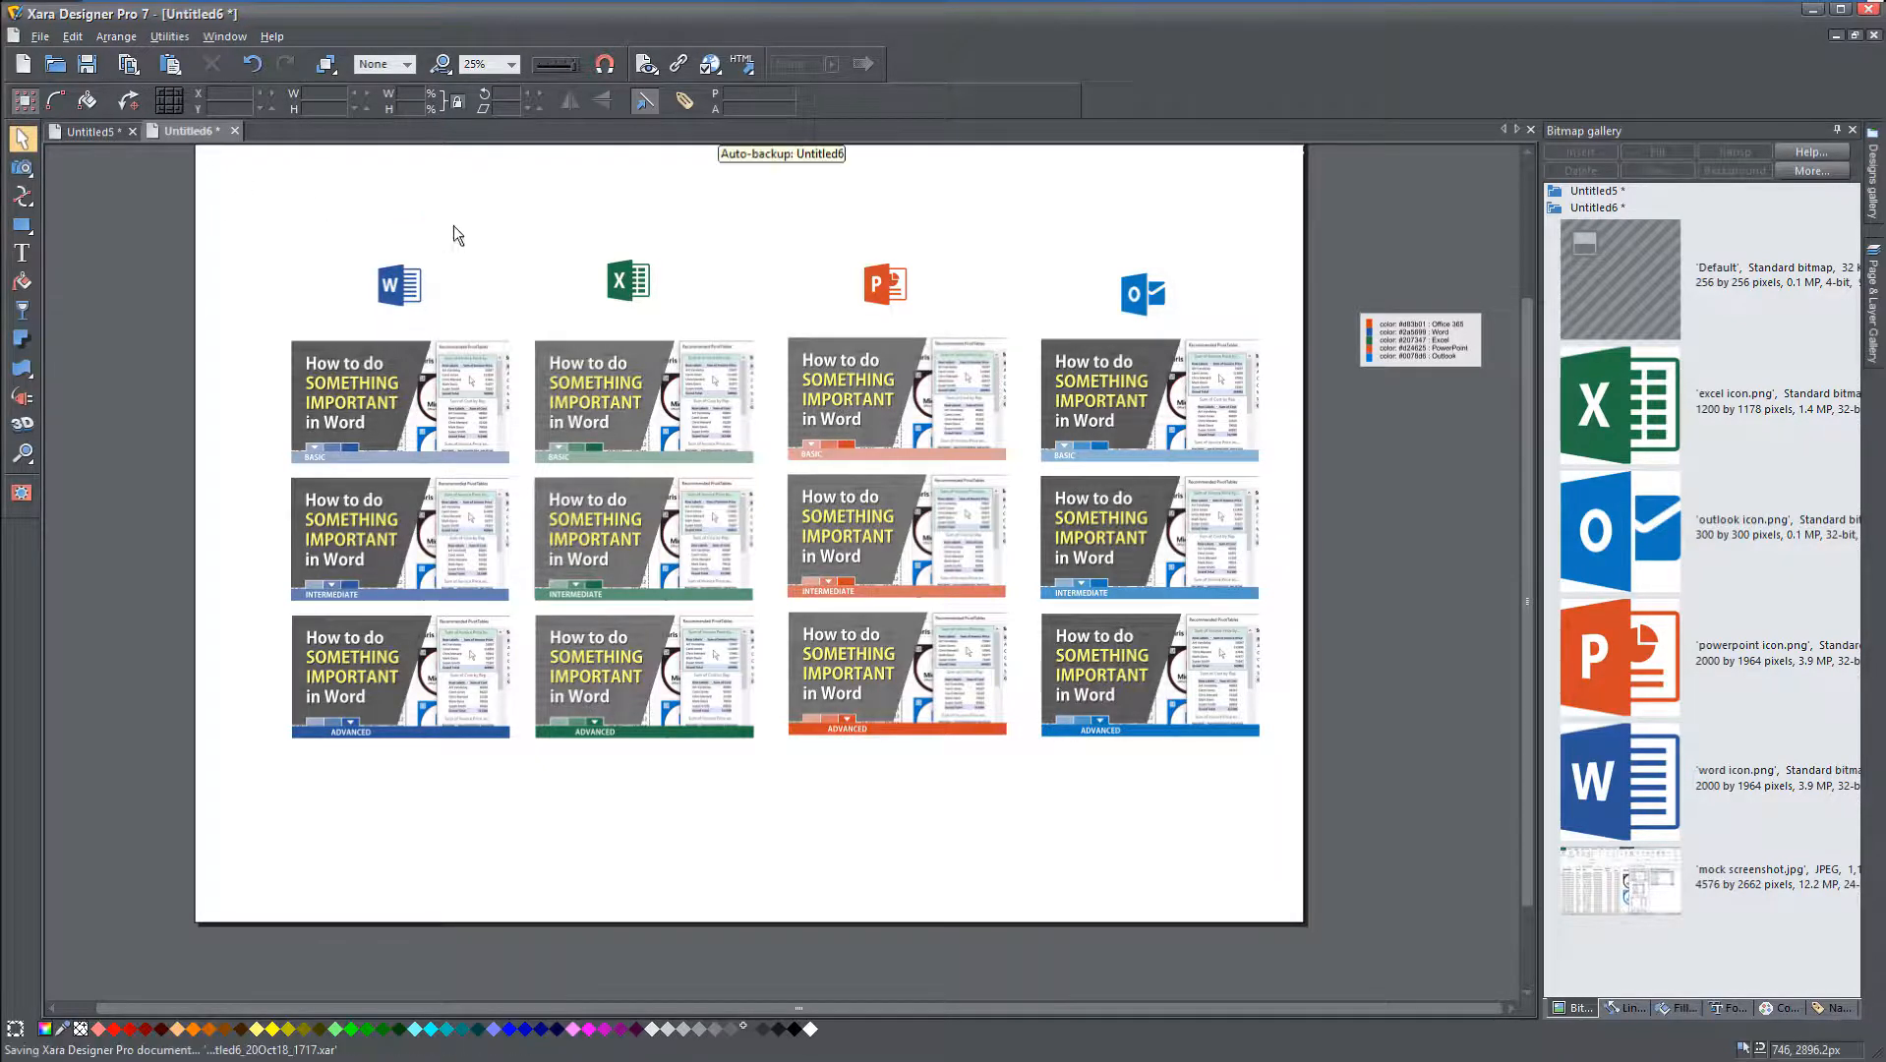
left_click_drag(718, 541, 653, 529)
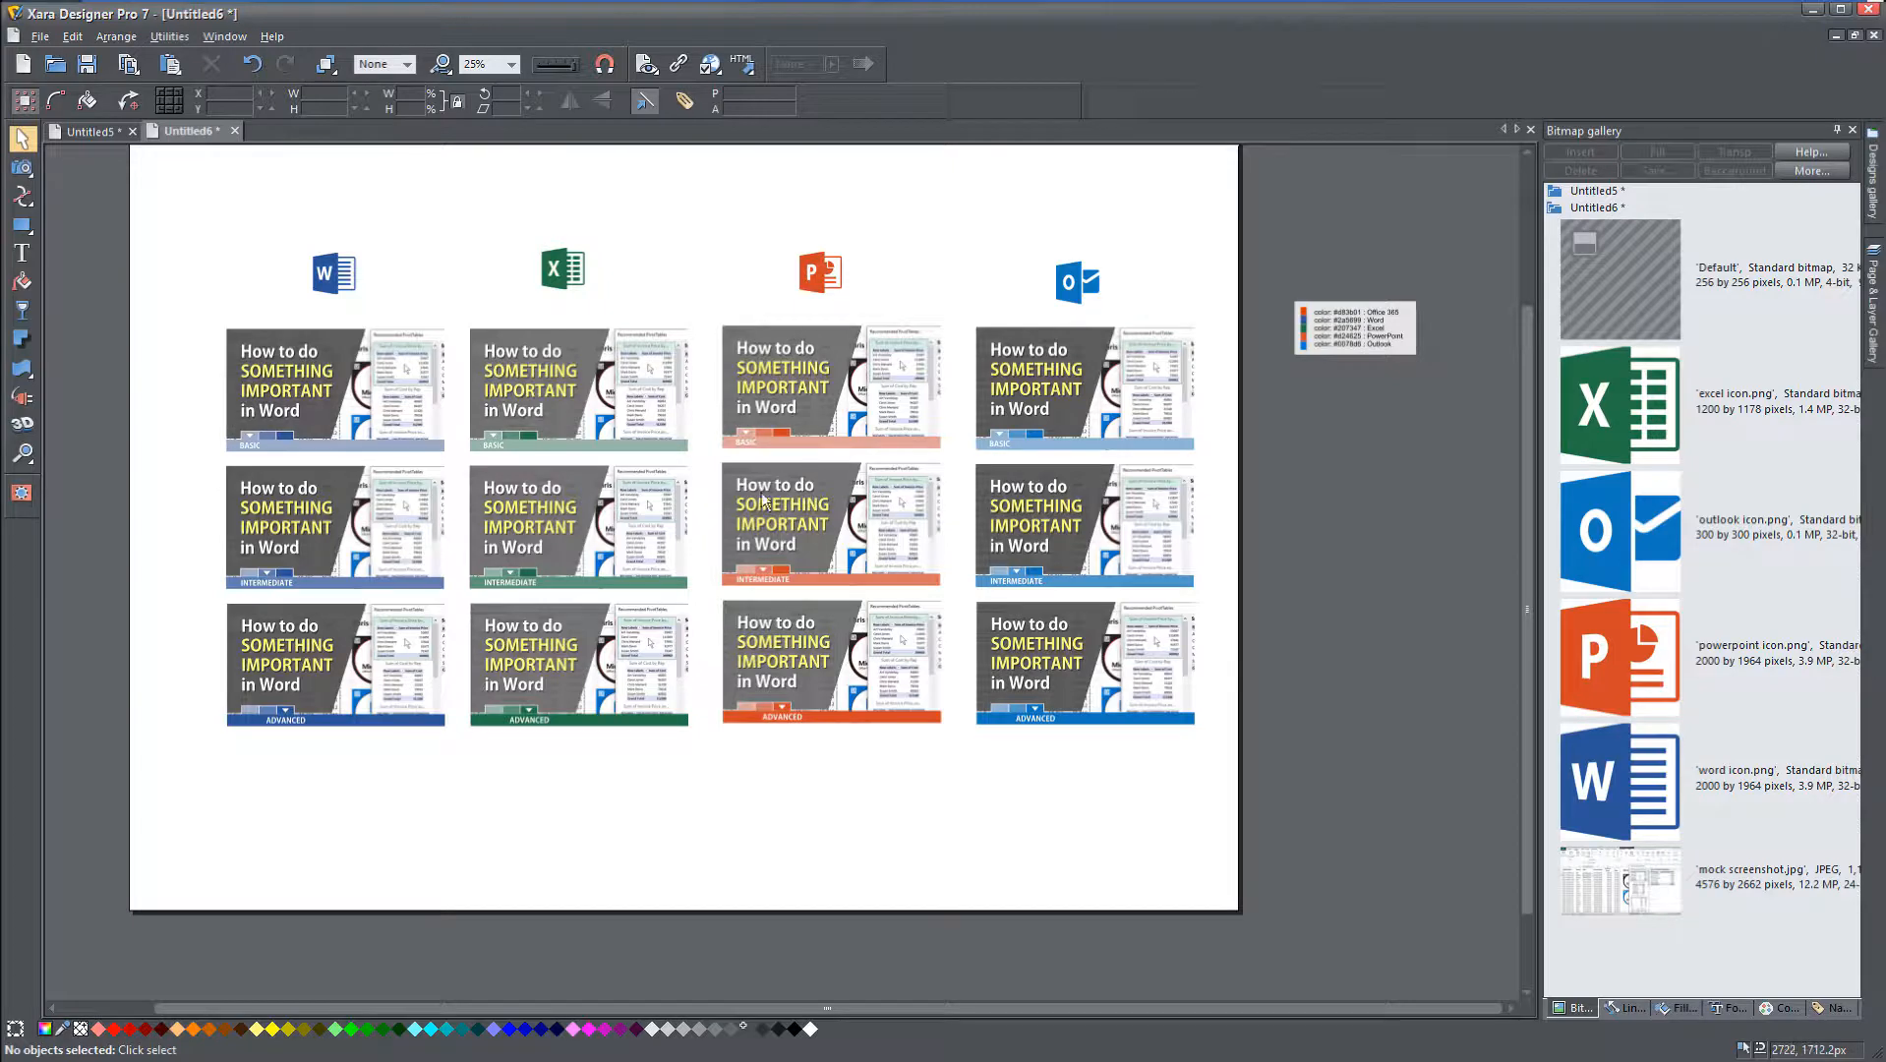
Step: Copy the complete PowerPoint INTERMEDIATE thumbnail into a new blank document
scroll(819, 526, "up", 3)
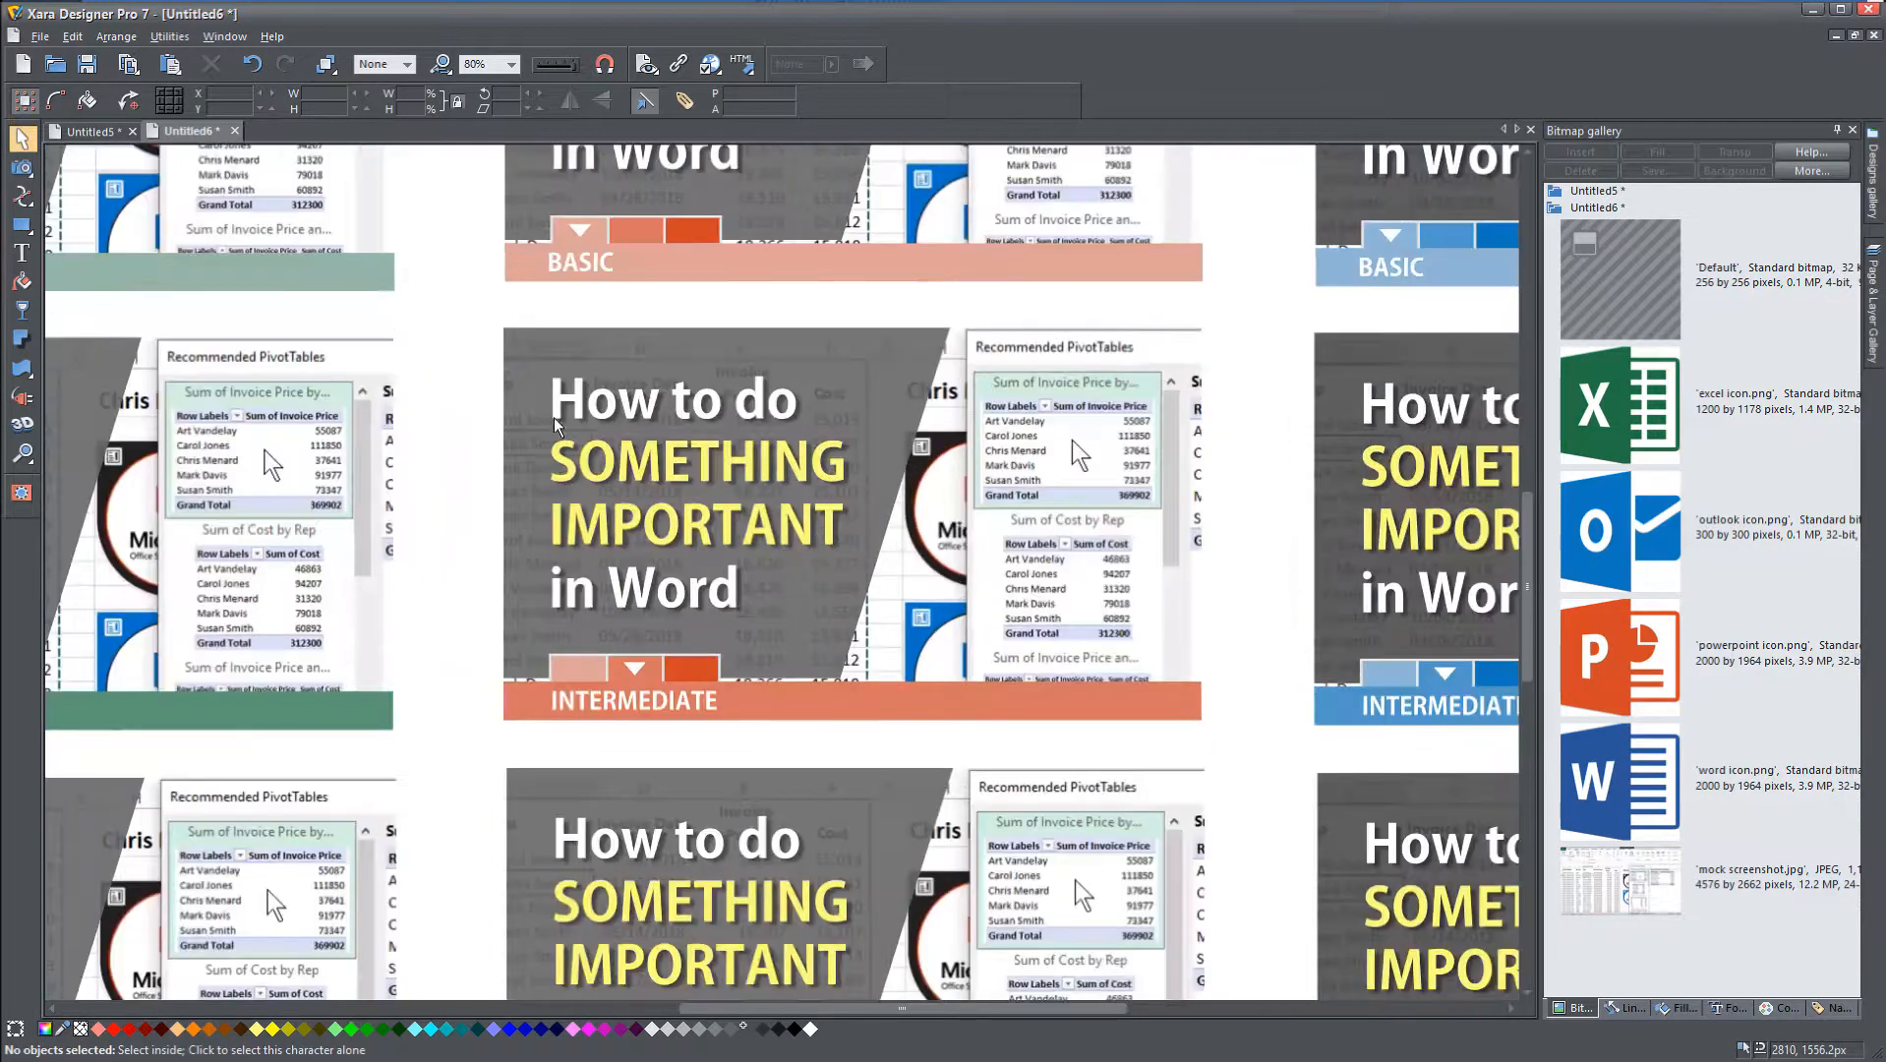
left_click_drag(450, 294, 1242, 767)
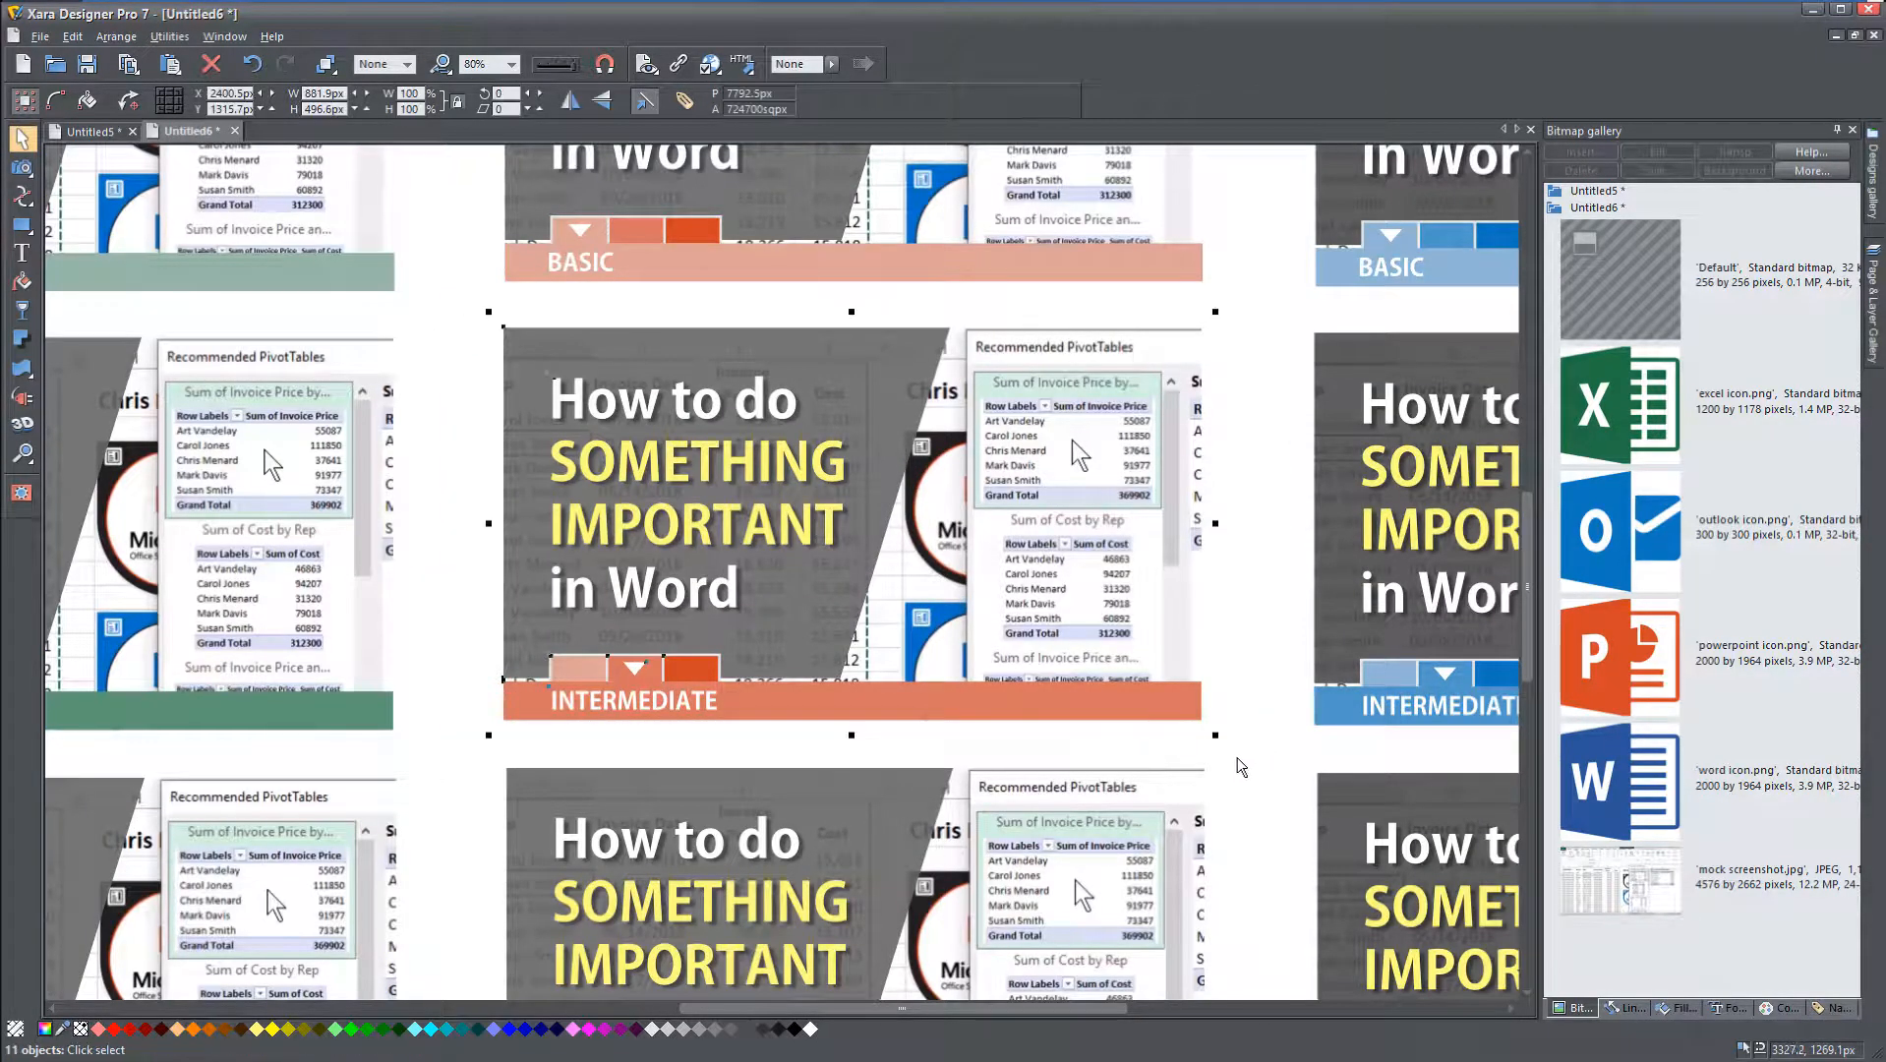
left_click(24, 65)
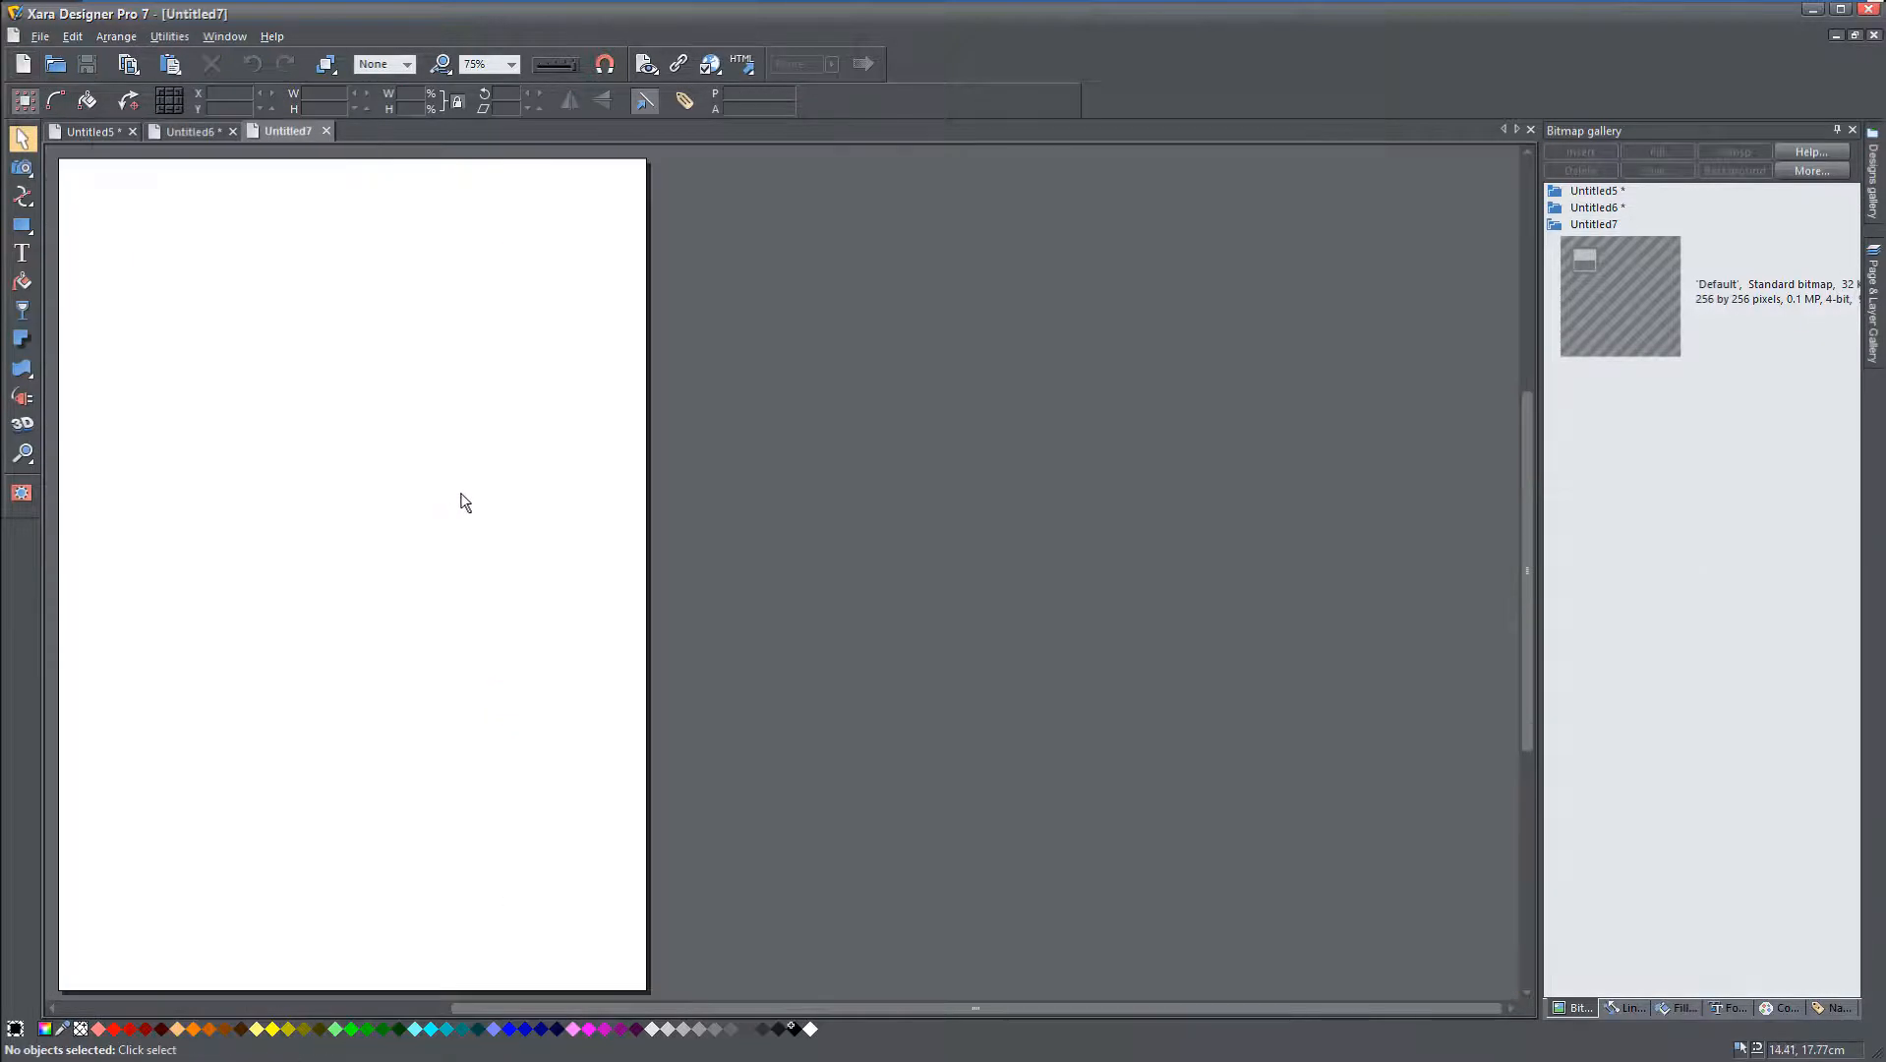
key("ctrl+v")
left_click_drag(902, 676, 779, 610)
Step: Enter the title "This is the new title of the video in PowerPoint" over four lines before the placeholder title text
left_click(23, 254)
left_click(388, 402)
type("This is the")
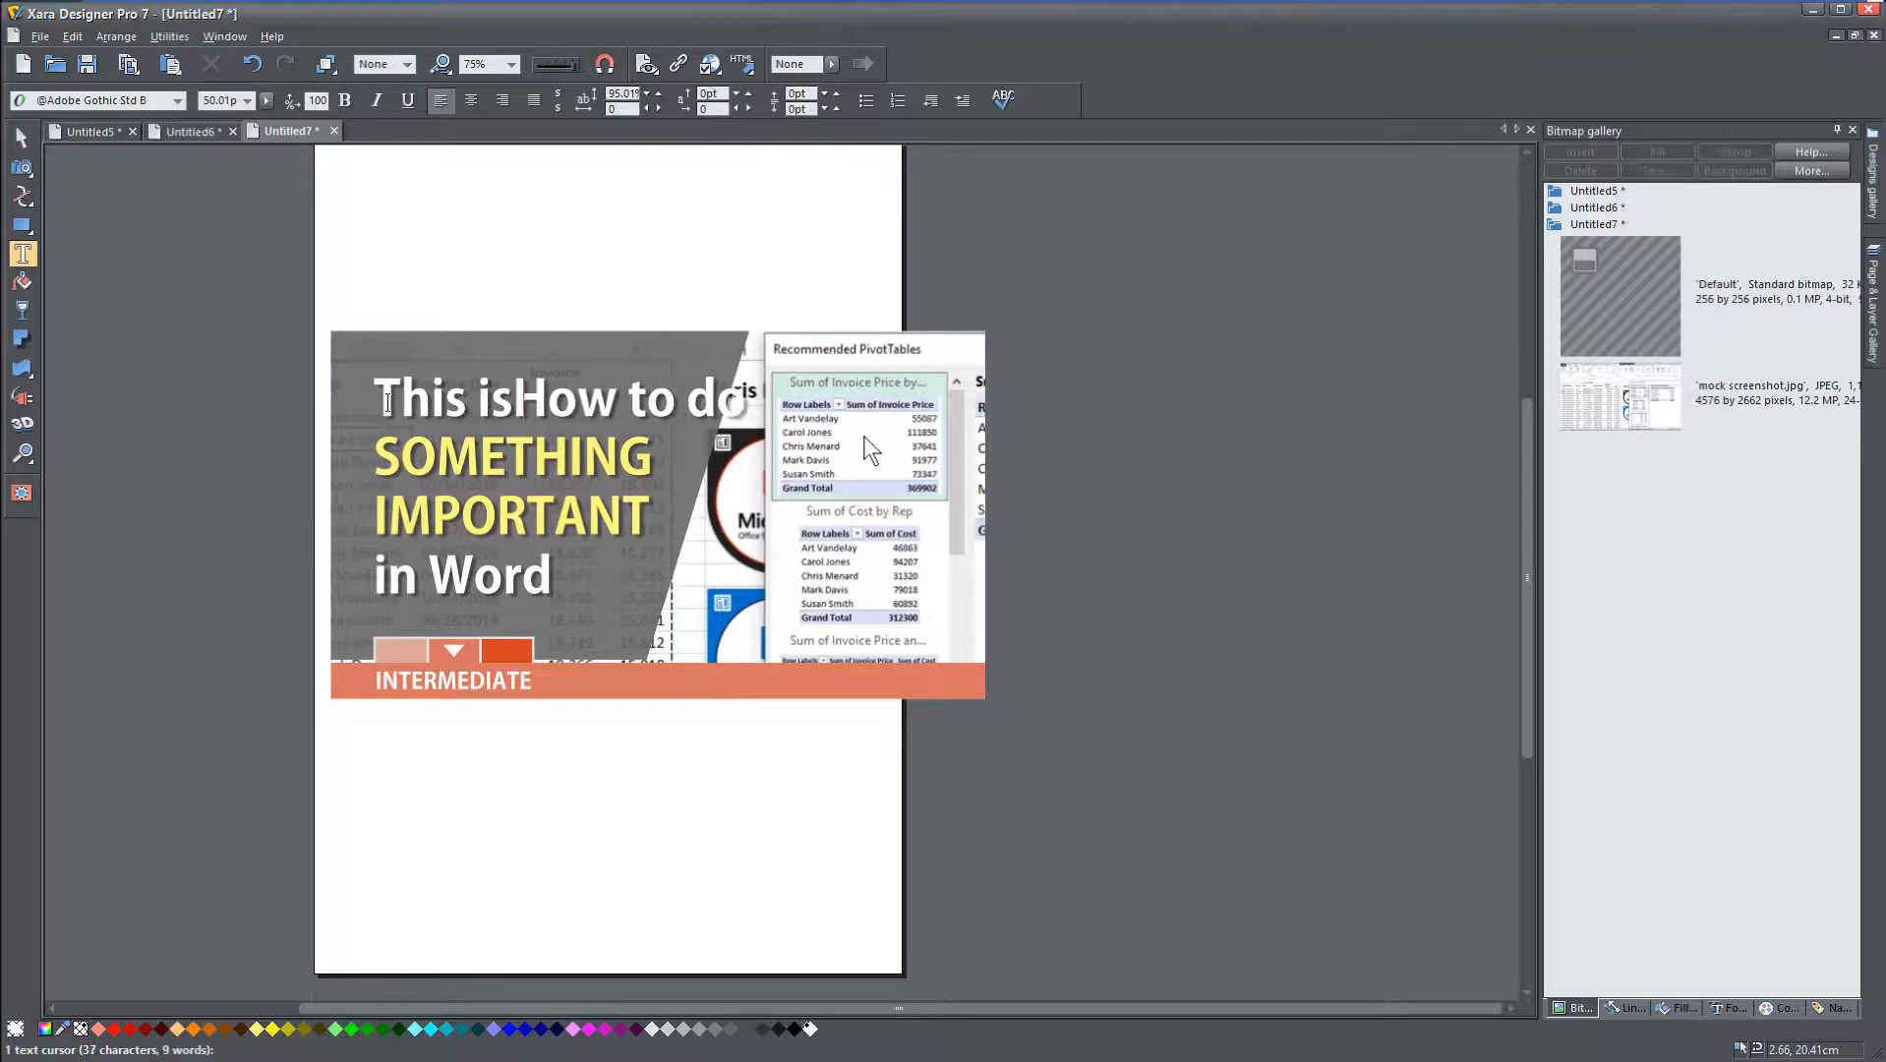
key("Return")
type("new title")
key("Return")
type("of the video")
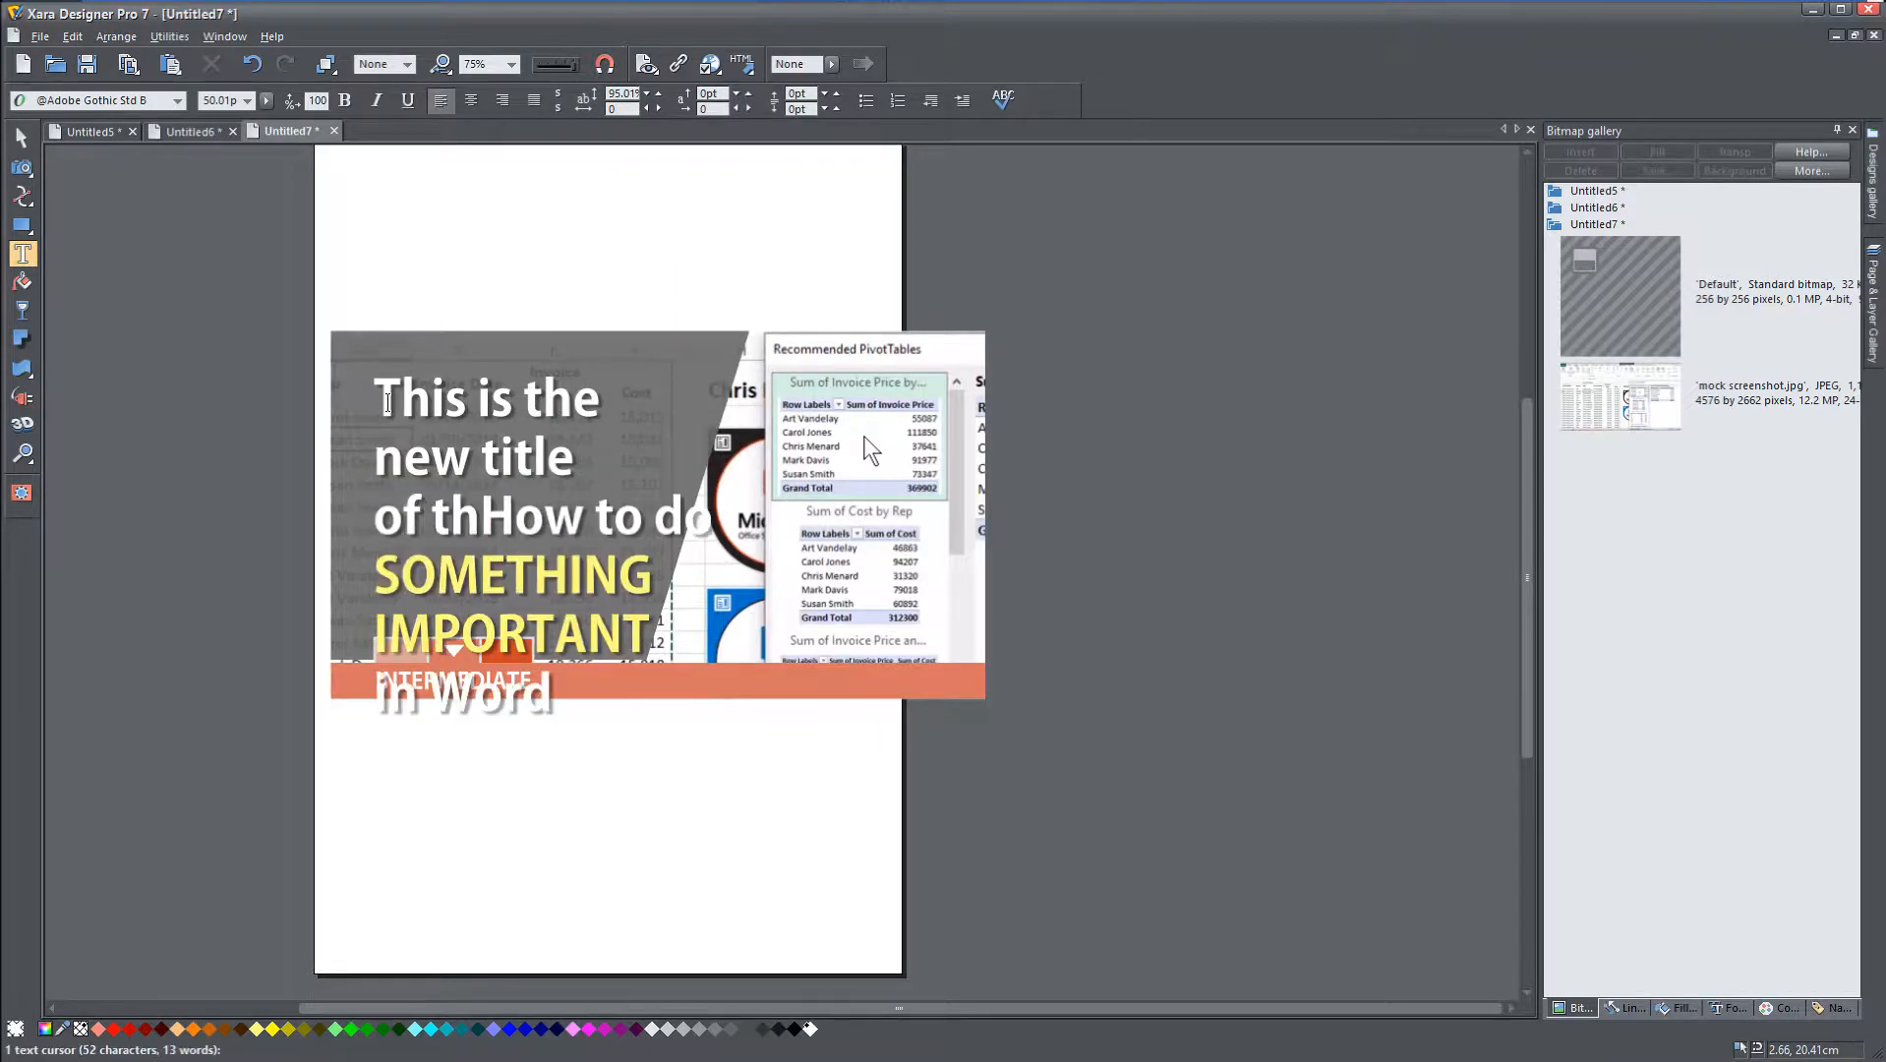
key("Return")
type("in PowerPOi")
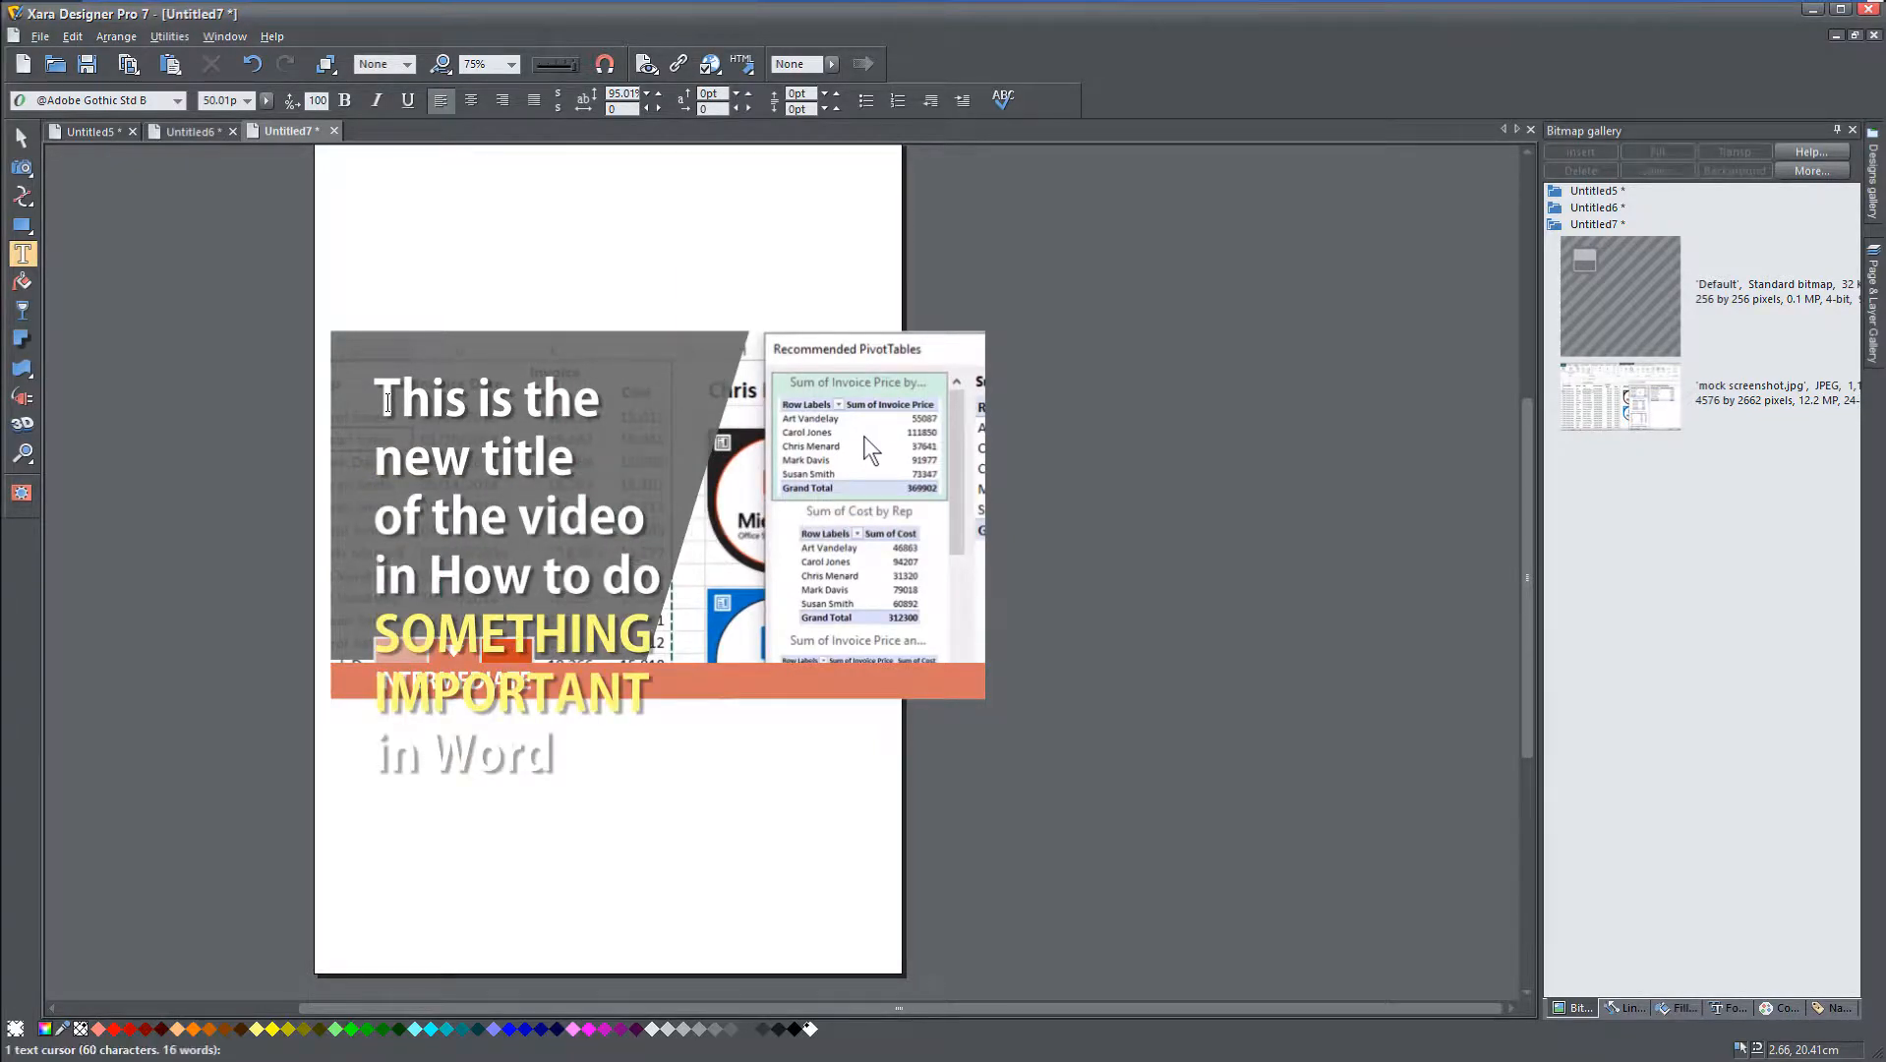
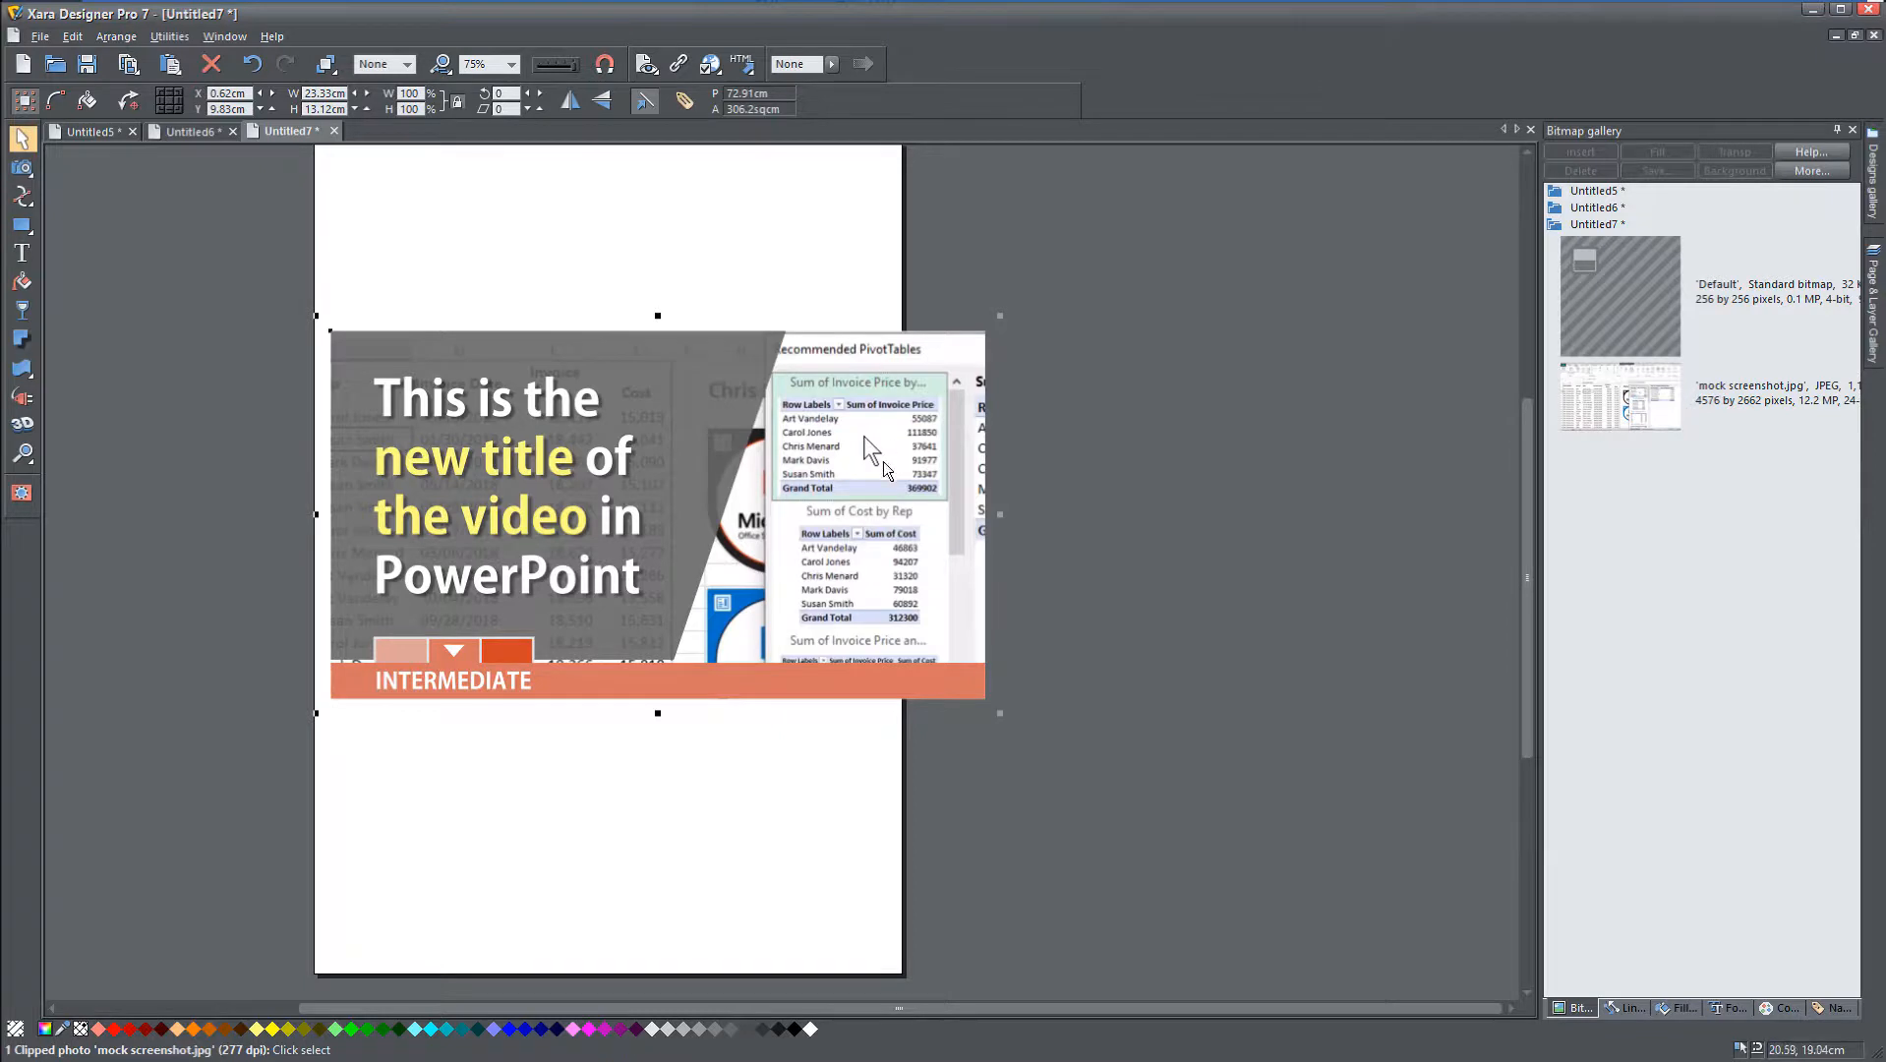
Step: Rotate and enlarge the screenshot fill within its frame, then reposition it so the pivot tables show beside the grey panel
left_click(22, 282)
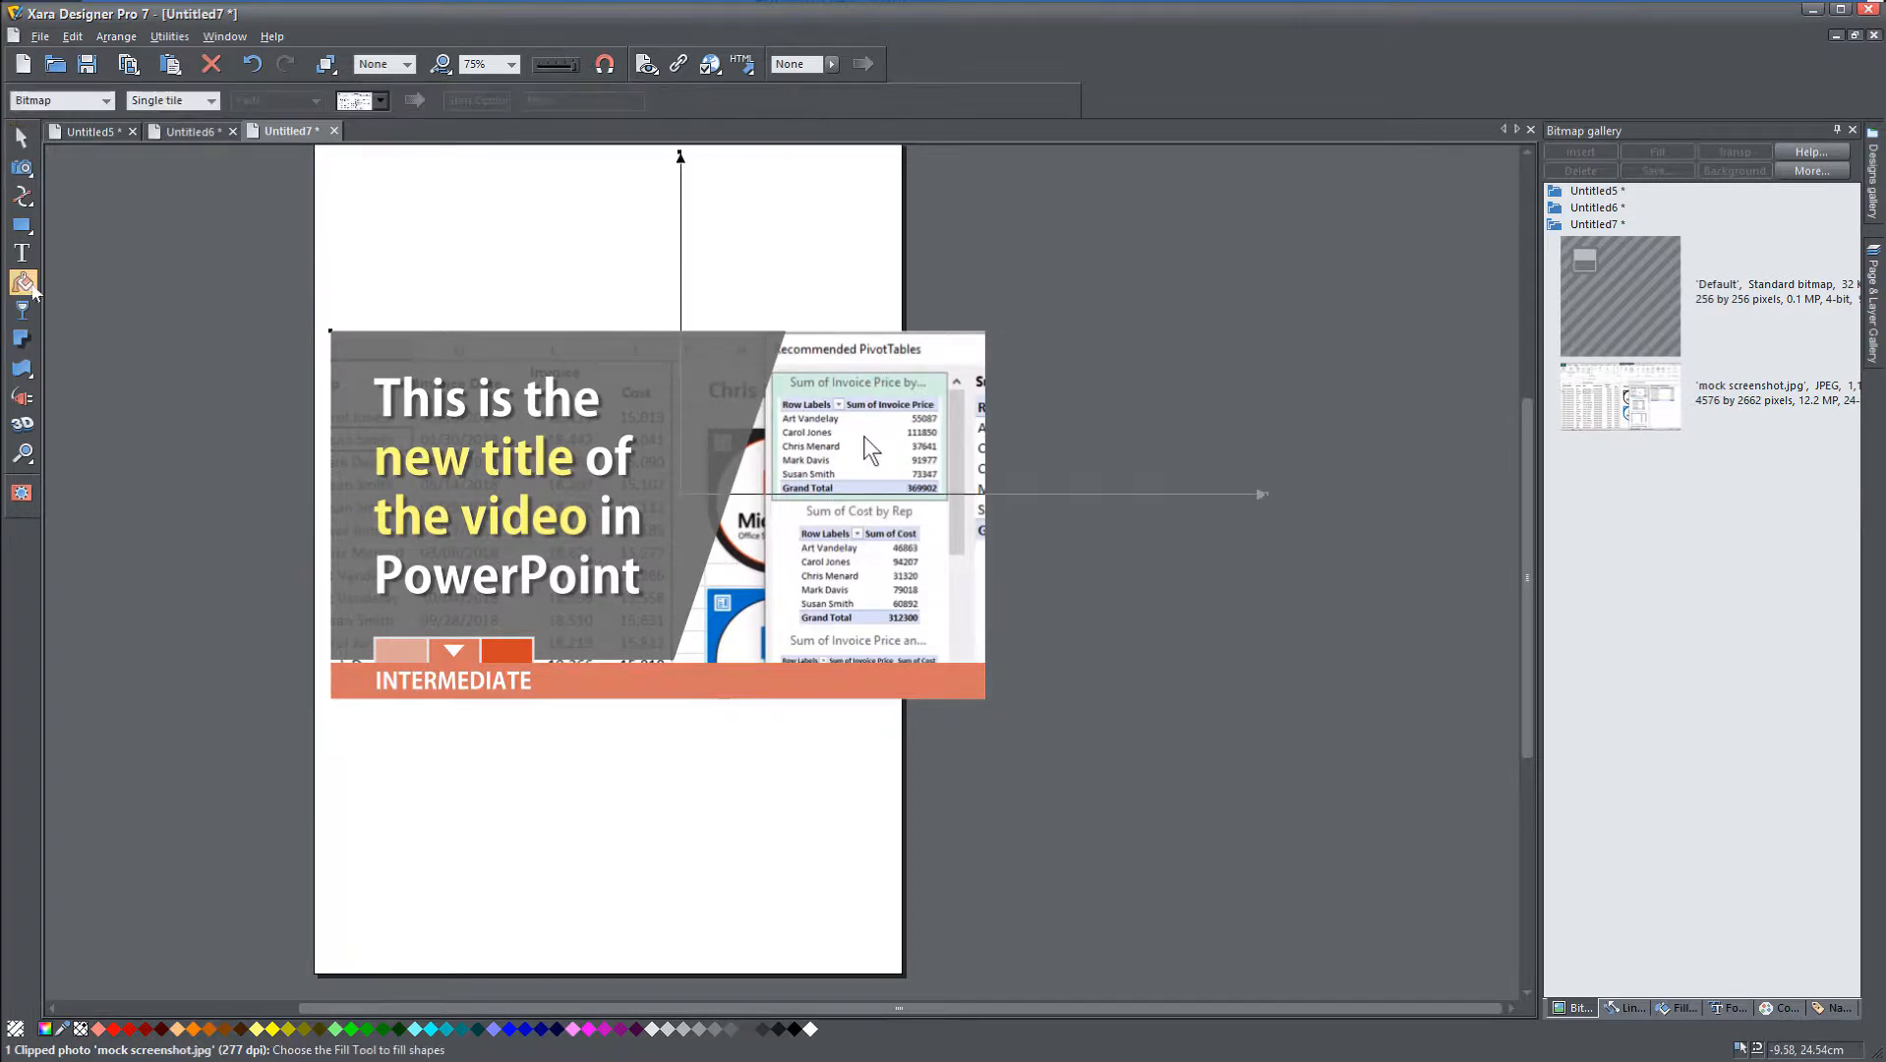
left_click_drag(704, 510, 1473, 650)
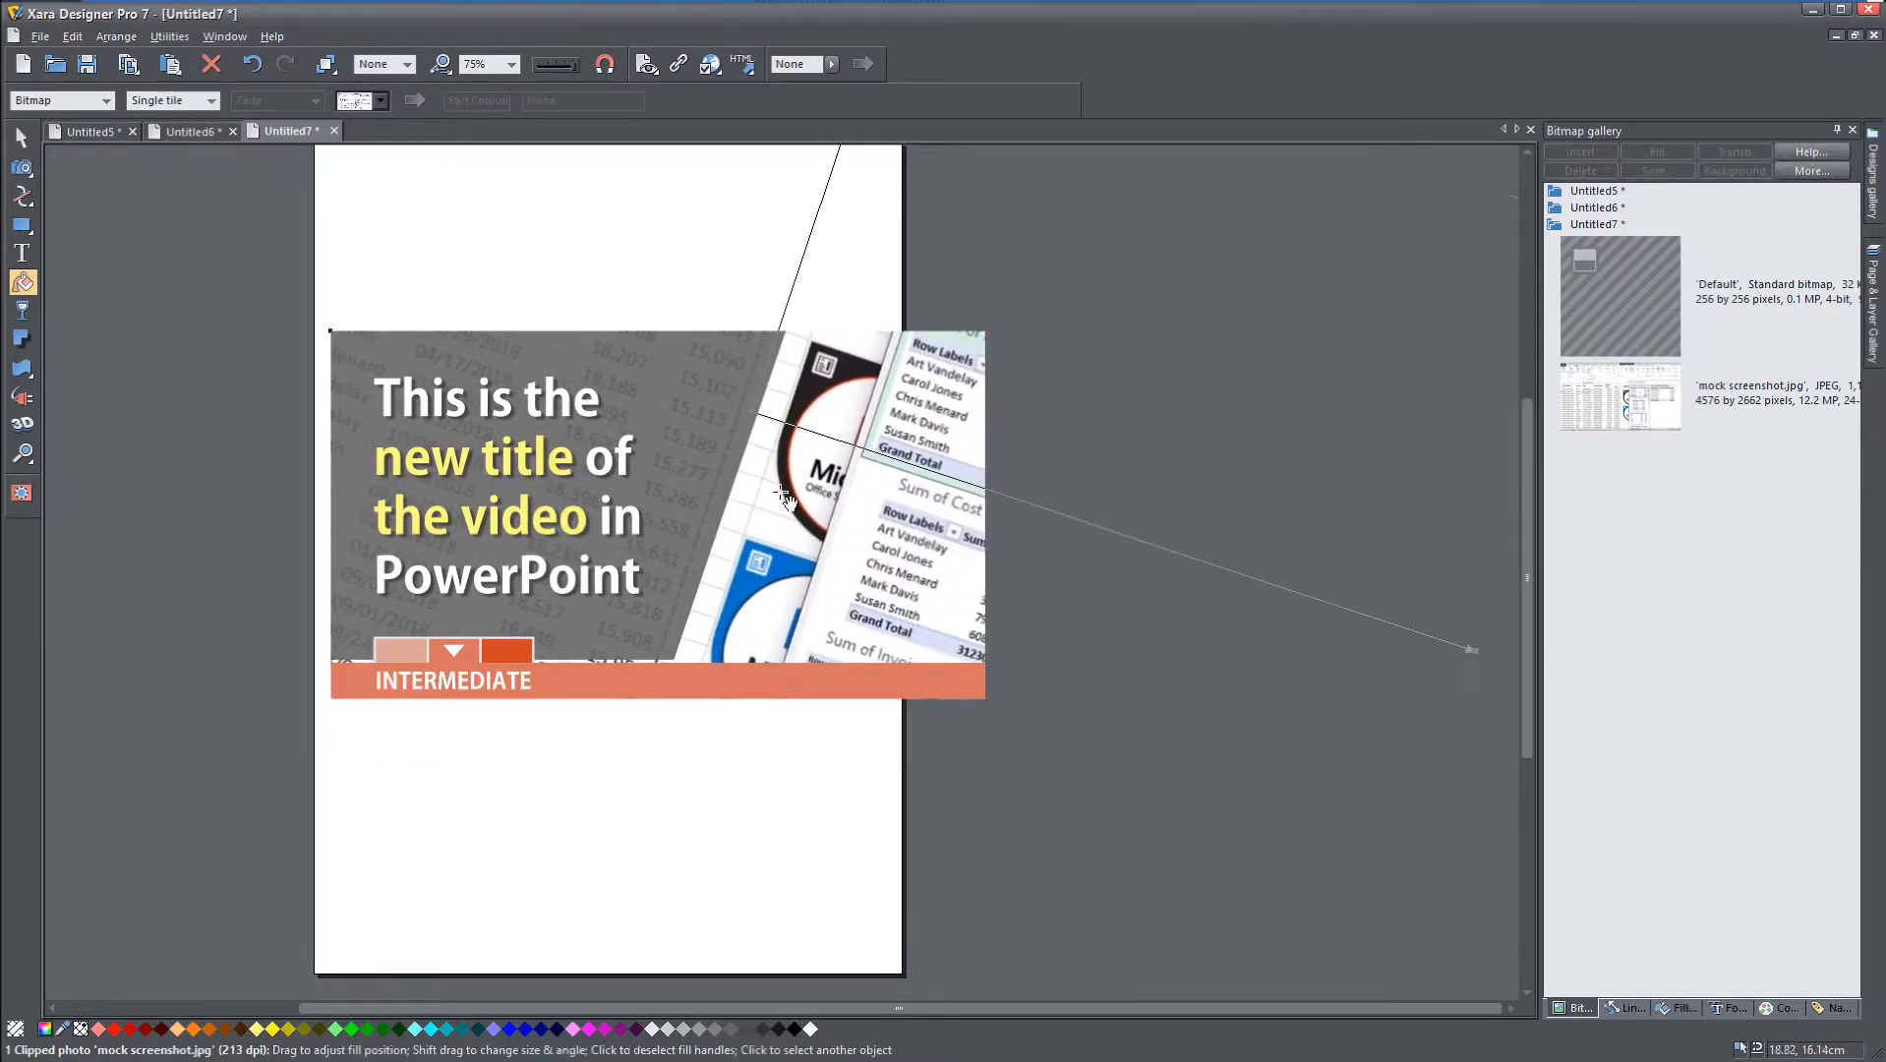
left_click_drag(751, 416, 640, 463)
left_click(21, 138)
key("Escape")
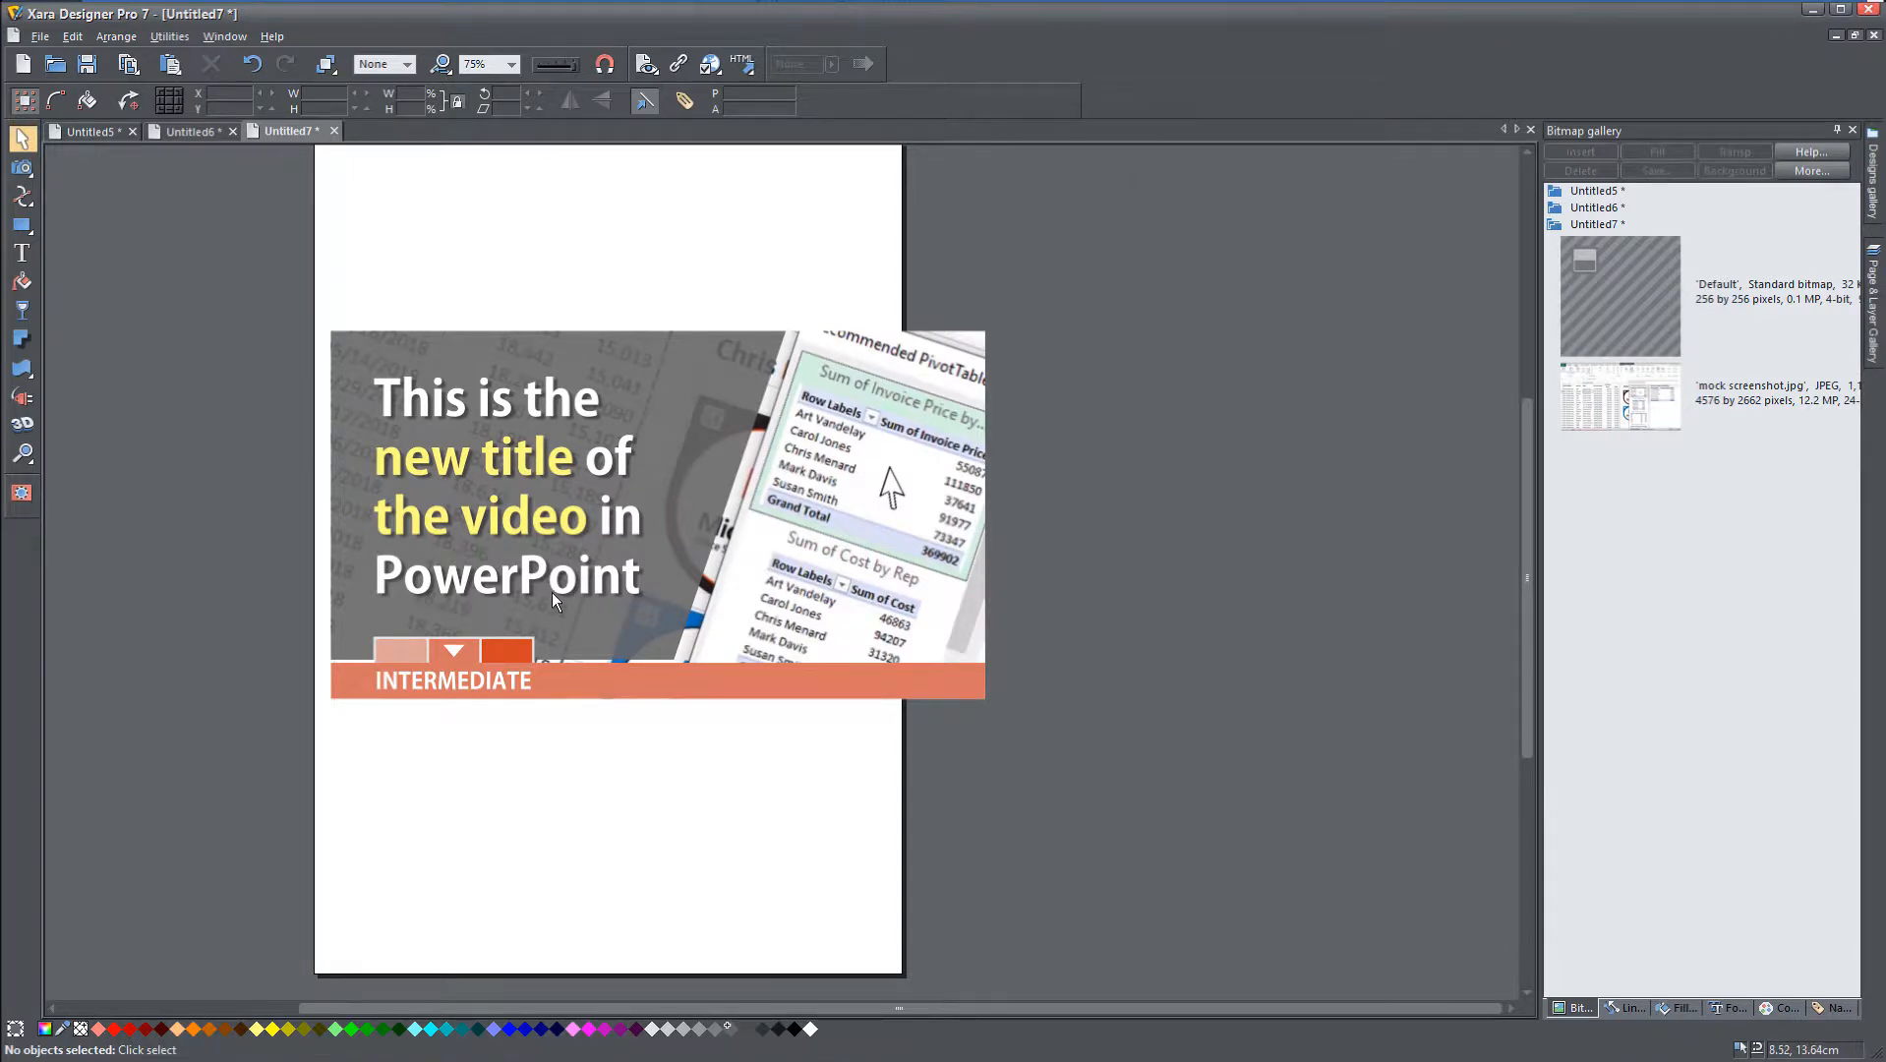
Step: Export the whole PowerPoint thumbnail as a JPEG named "test thumbnail" in the Office Thumbnails folder, bringing up the bitmap export options
left_click_drag(274, 291, 1194, 857)
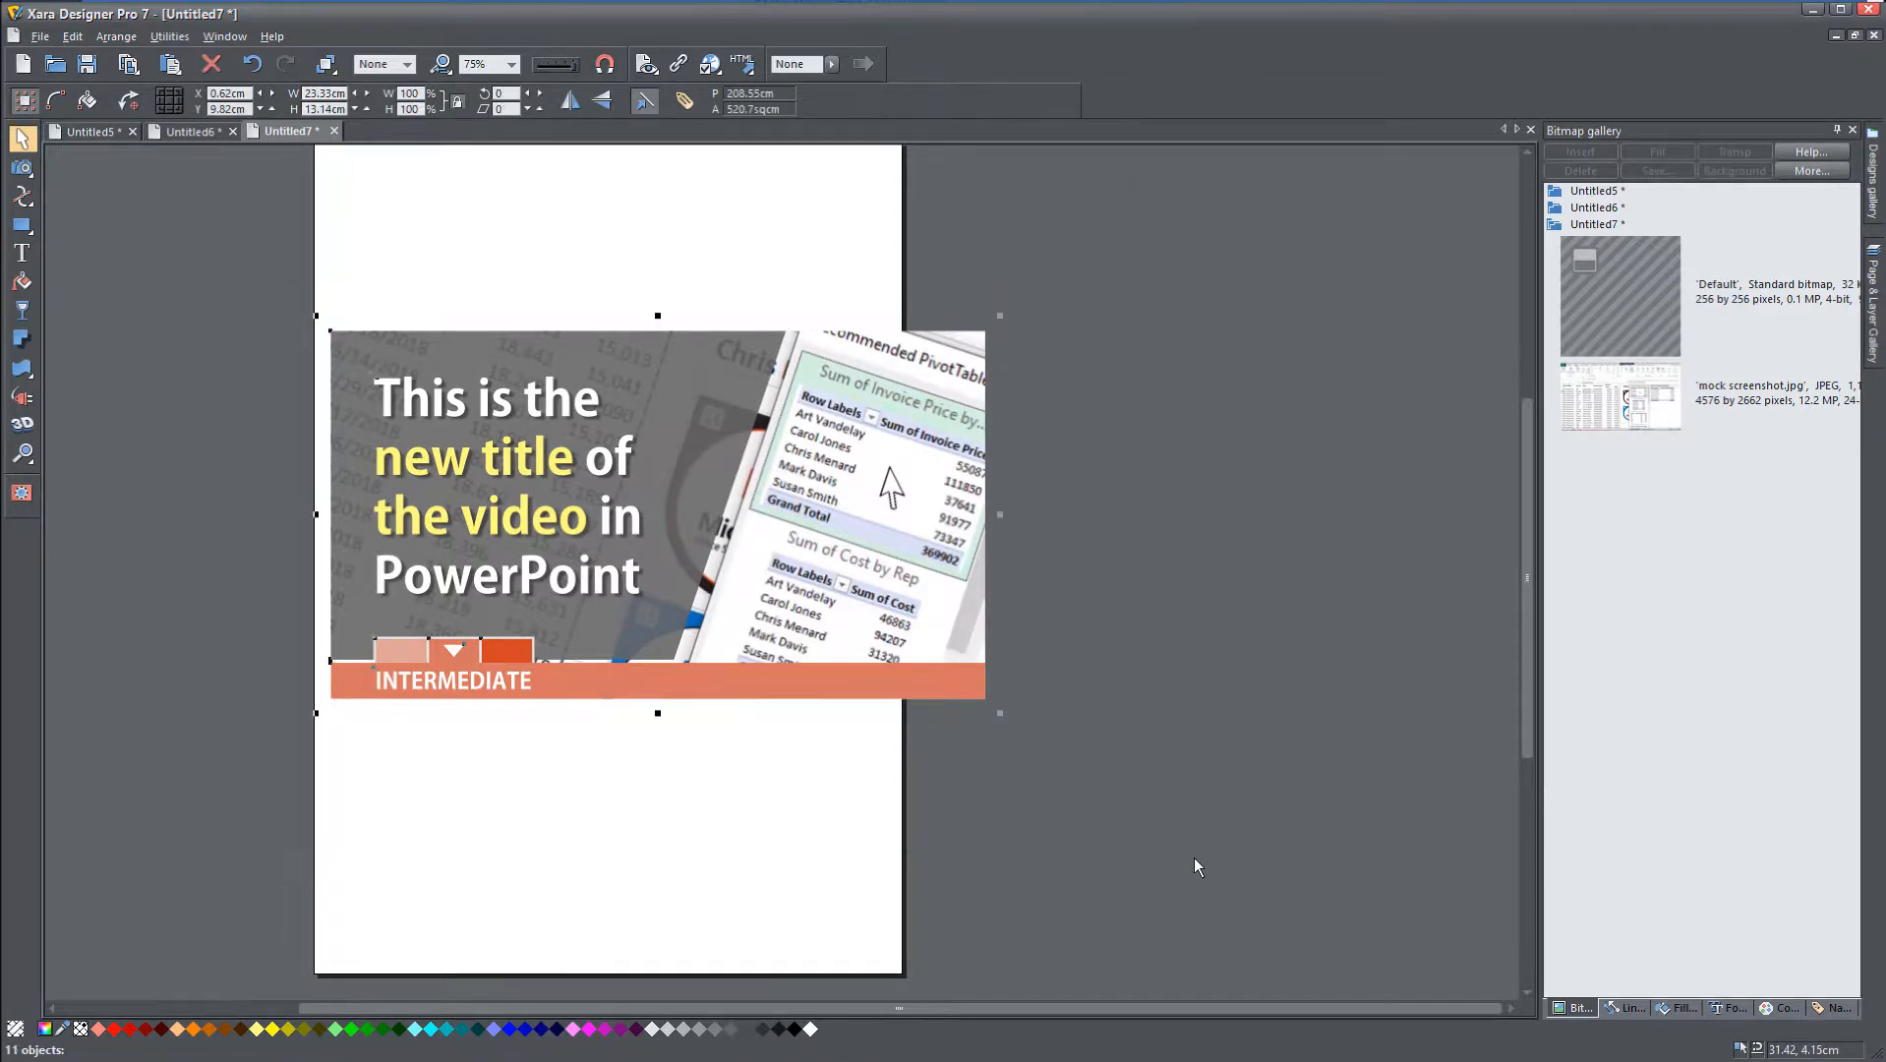
left_click(40, 36)
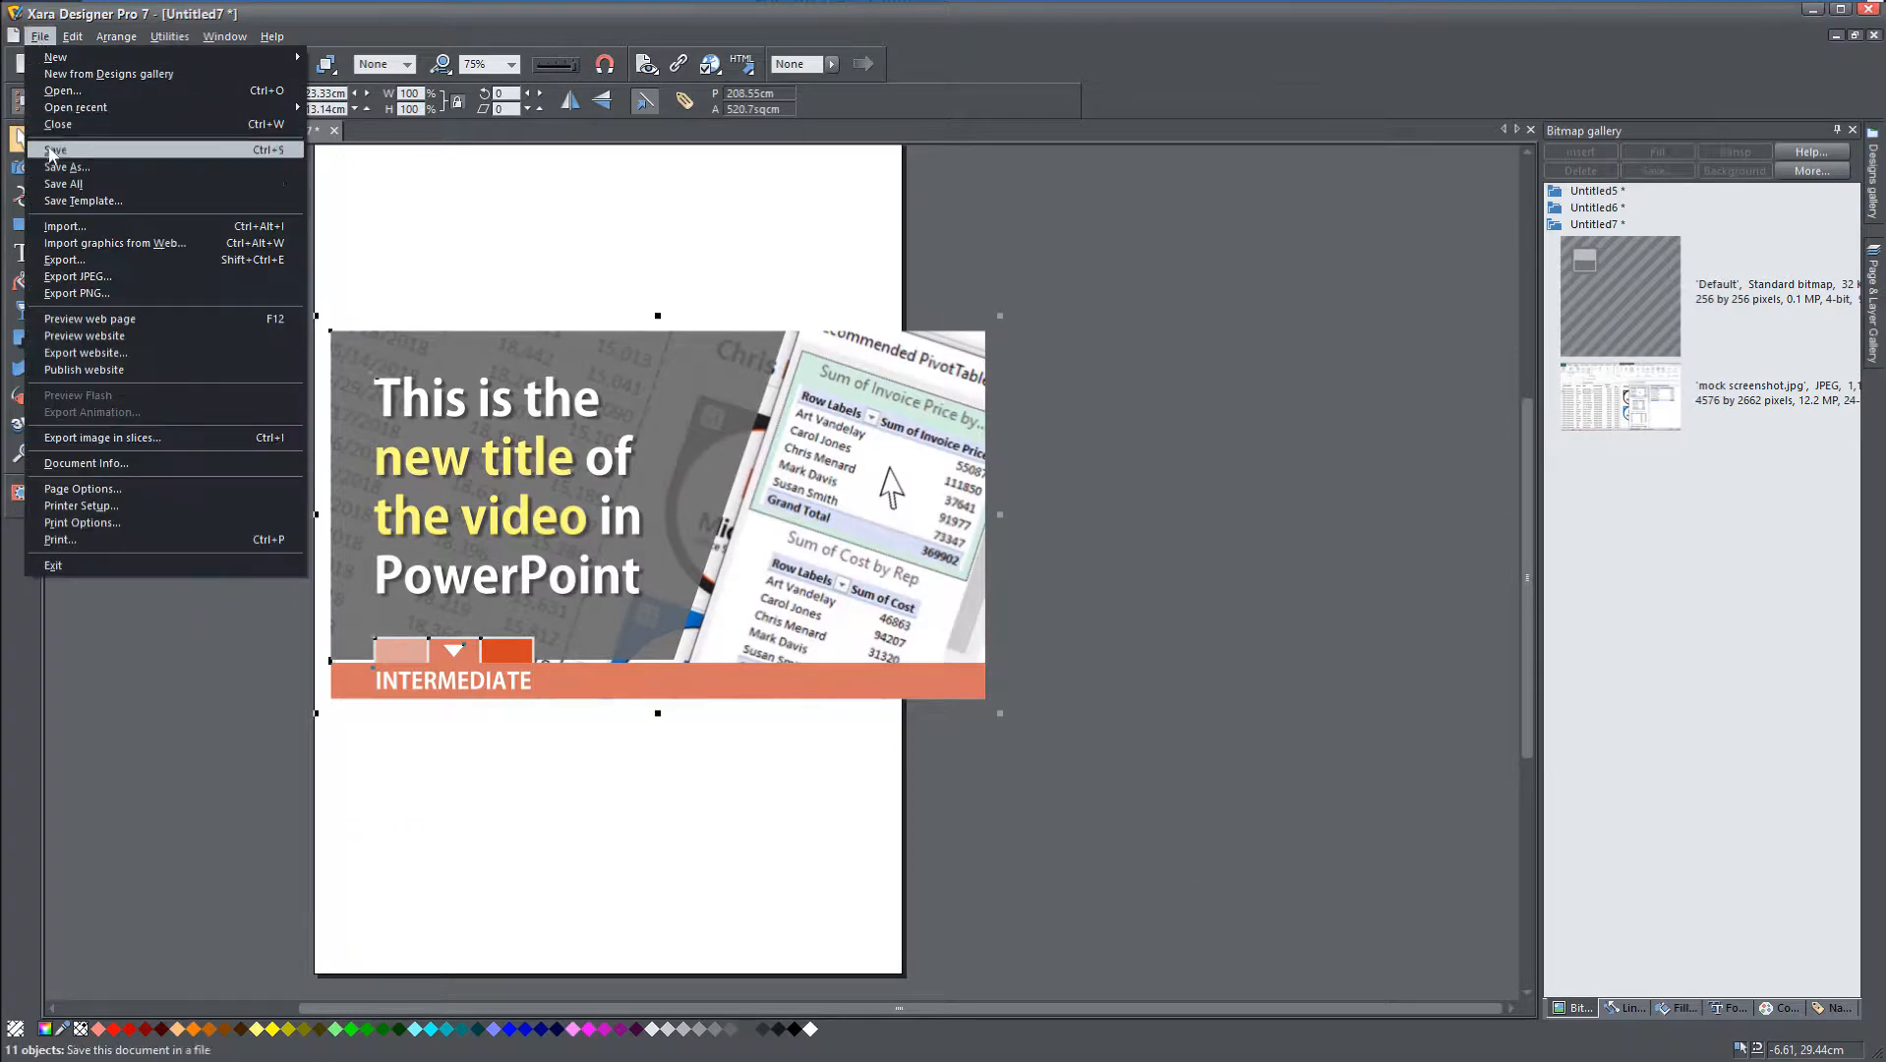
left_click(68, 268)
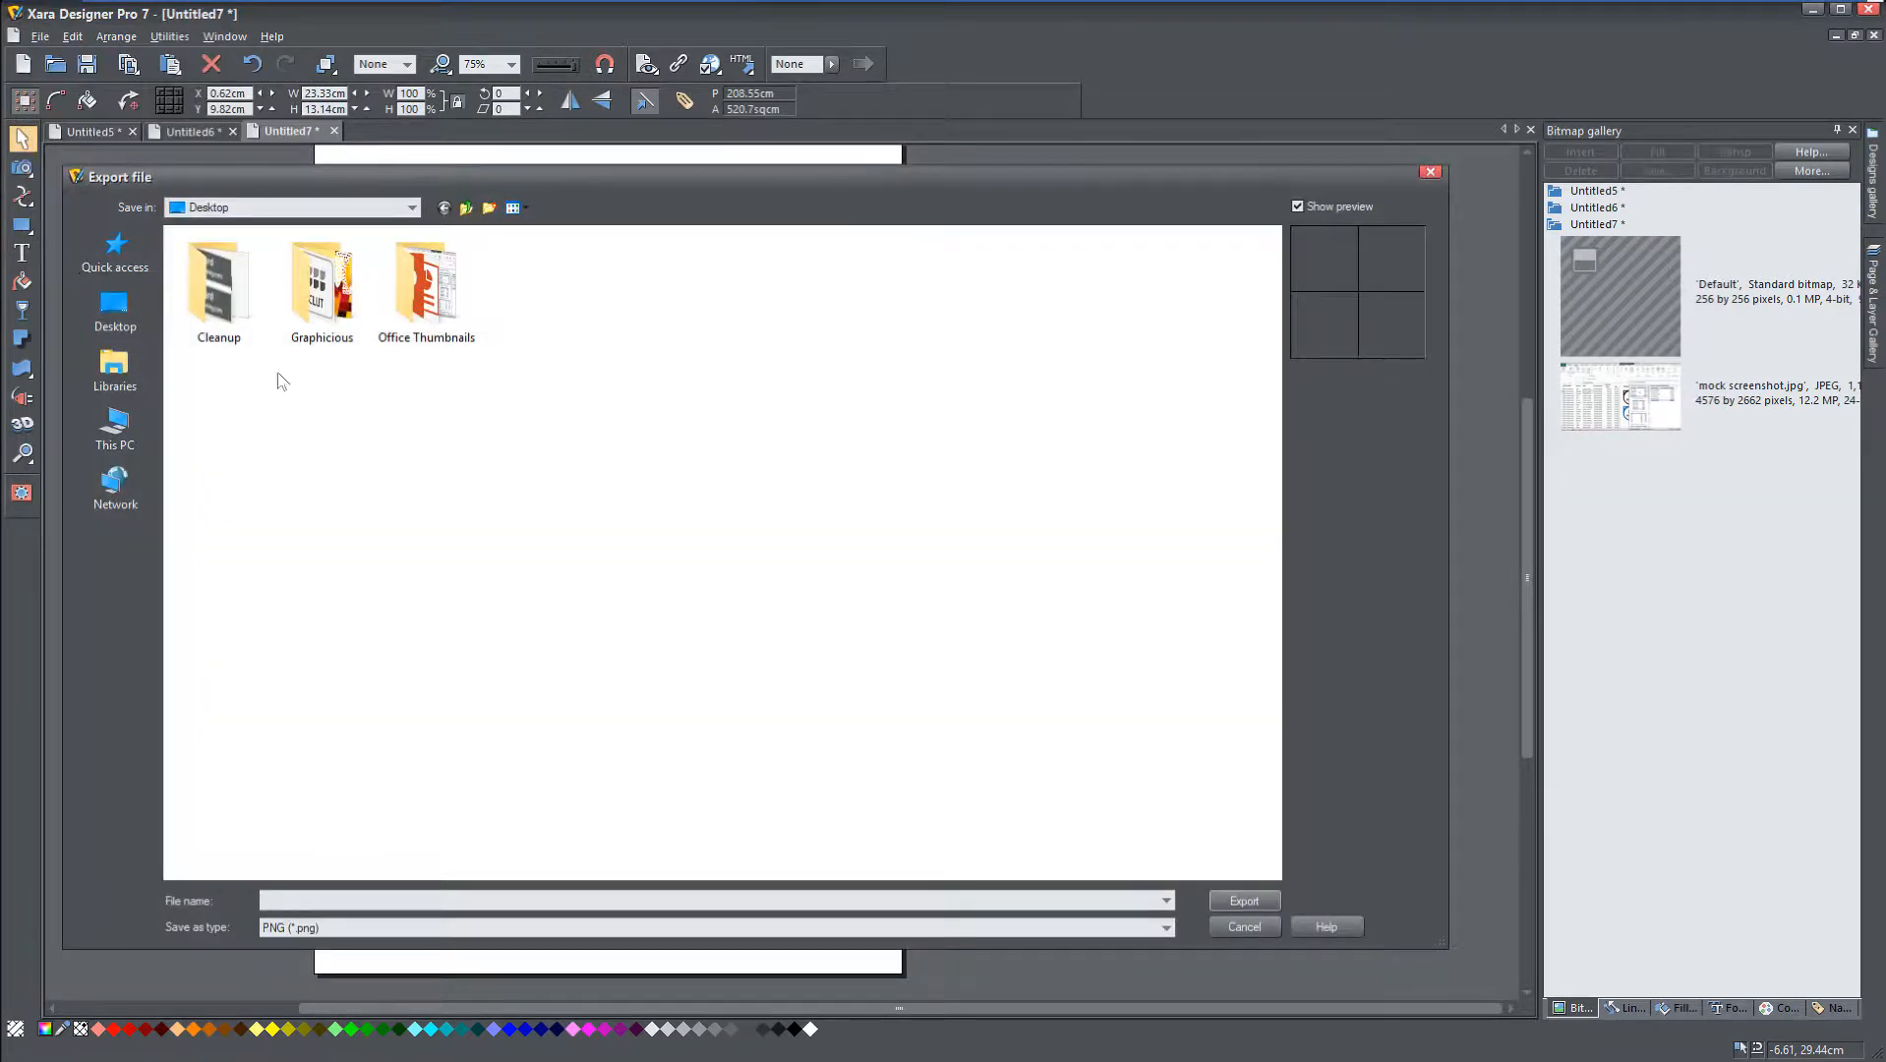
double_click(426, 286)
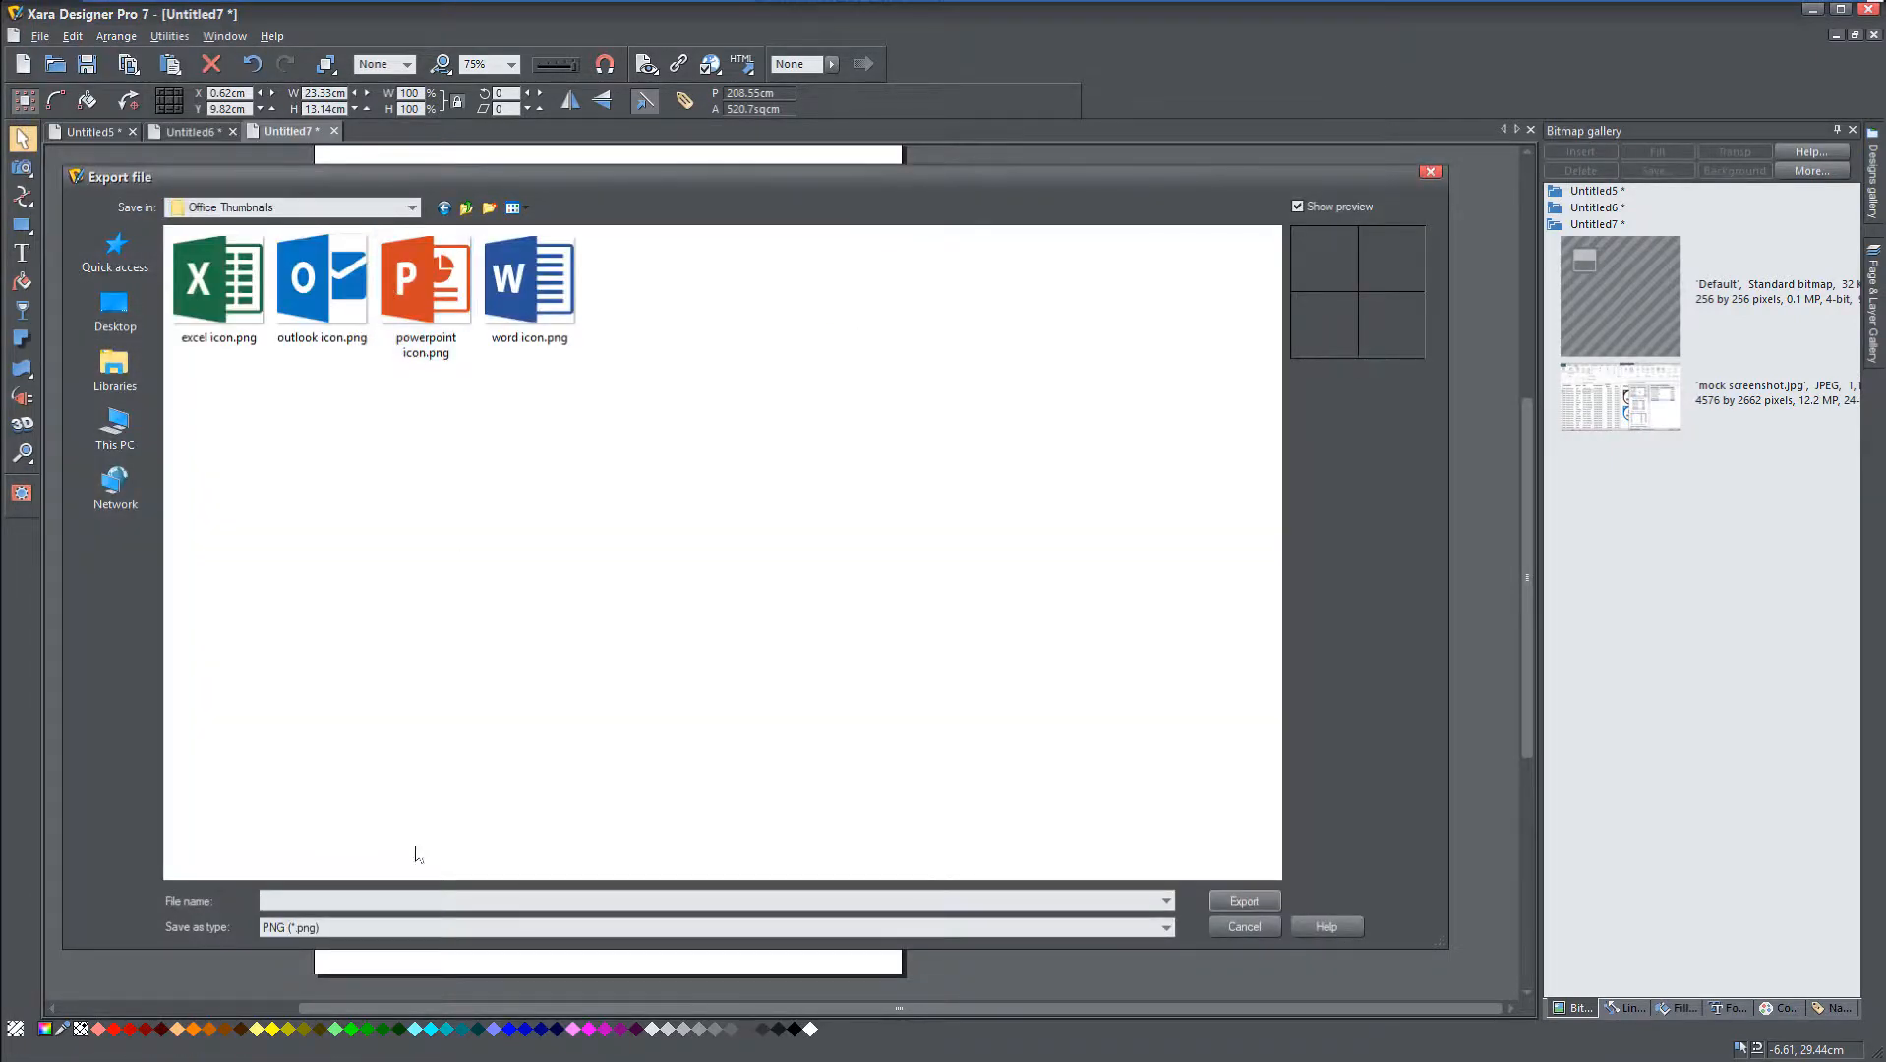
left_click(333, 924)
left_click(288, 564)
left_click(291, 899)
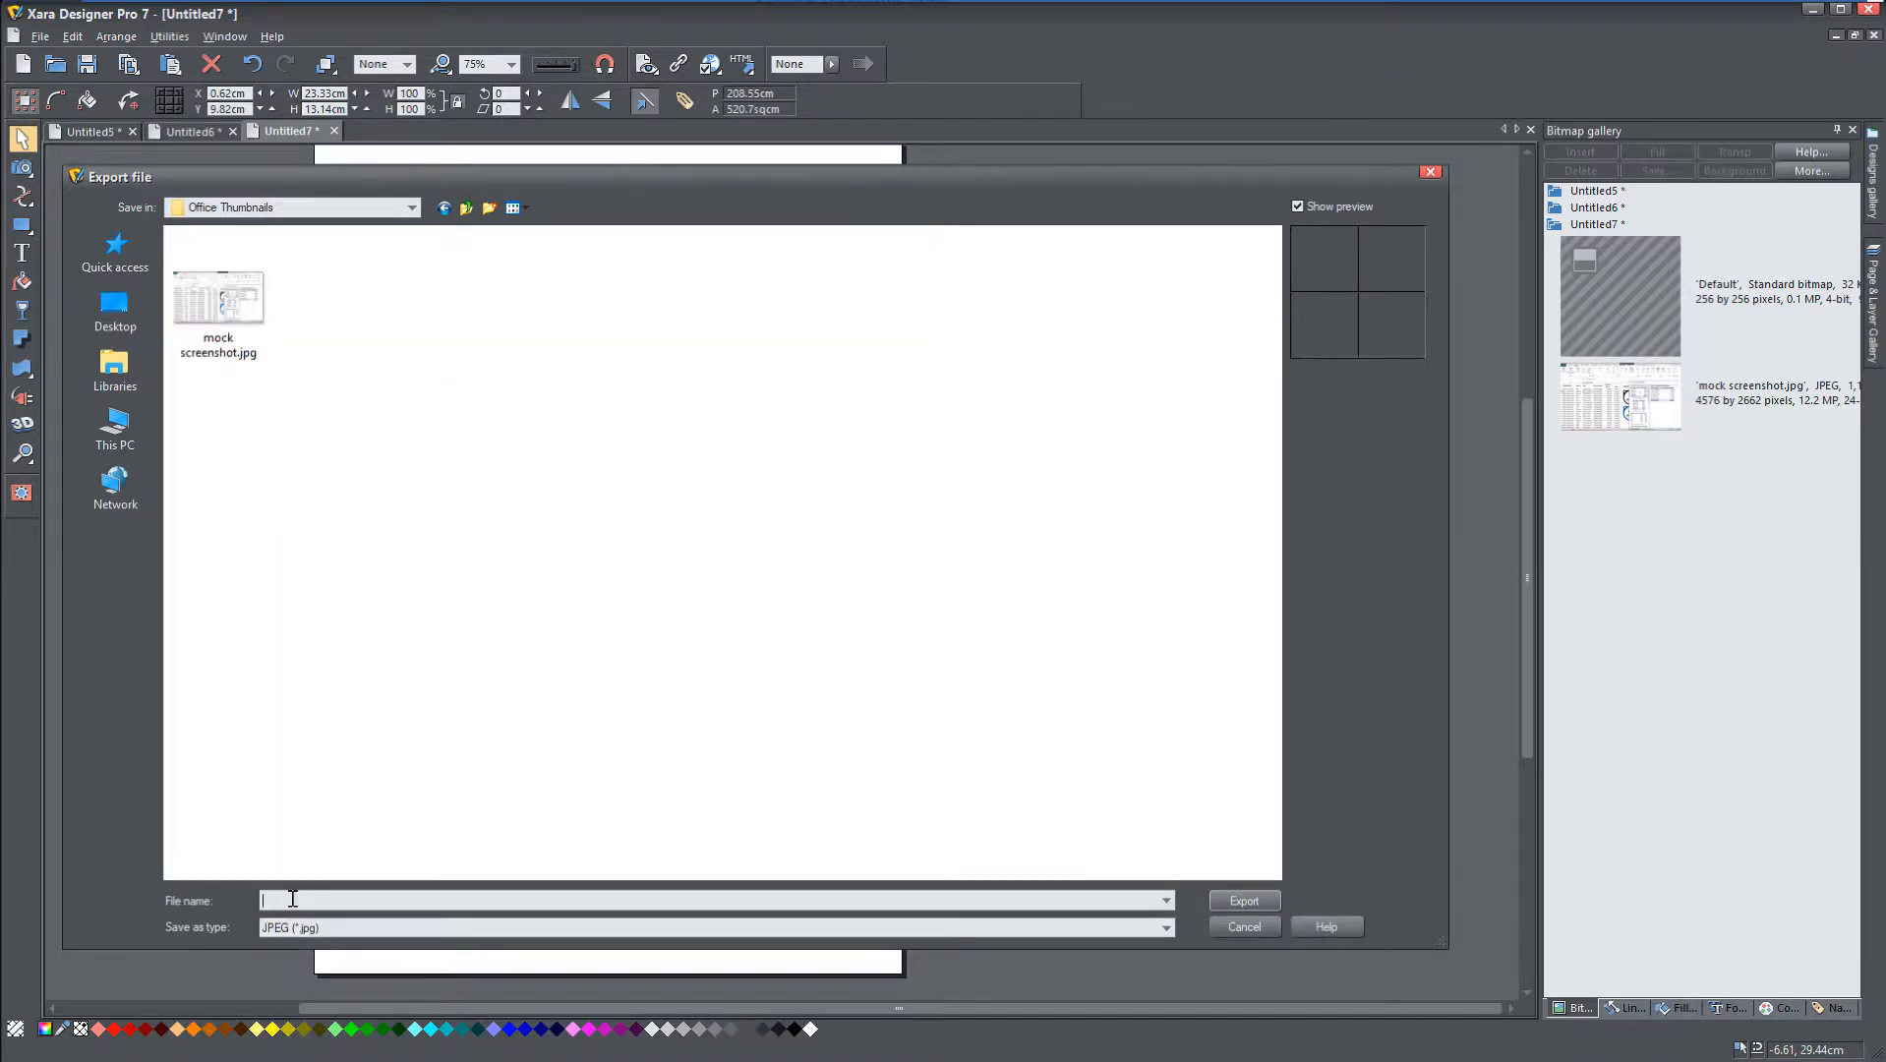
type("test thumbnail")
left_click(1244, 901)
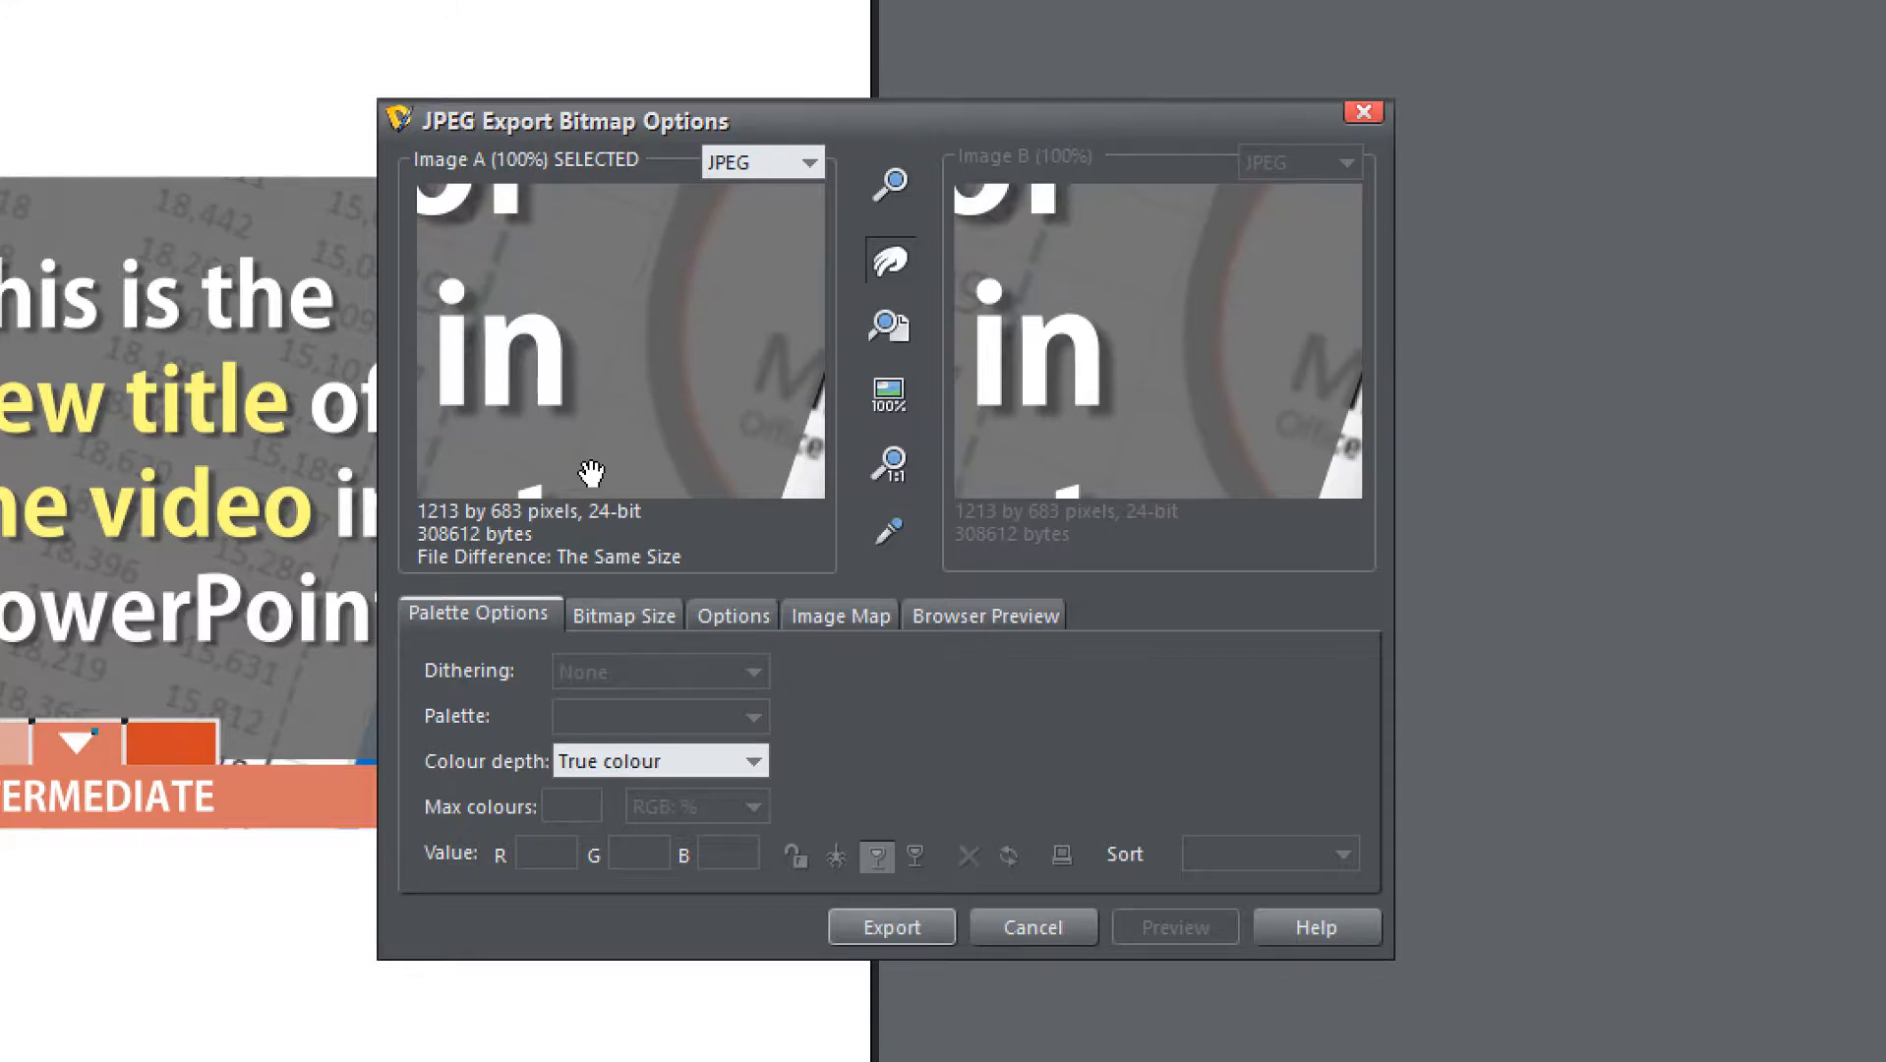
Step: Set the exported bitmap's width to 1920 pixels and move the export options aside to uncover the thumbnail
left_click(618, 614)
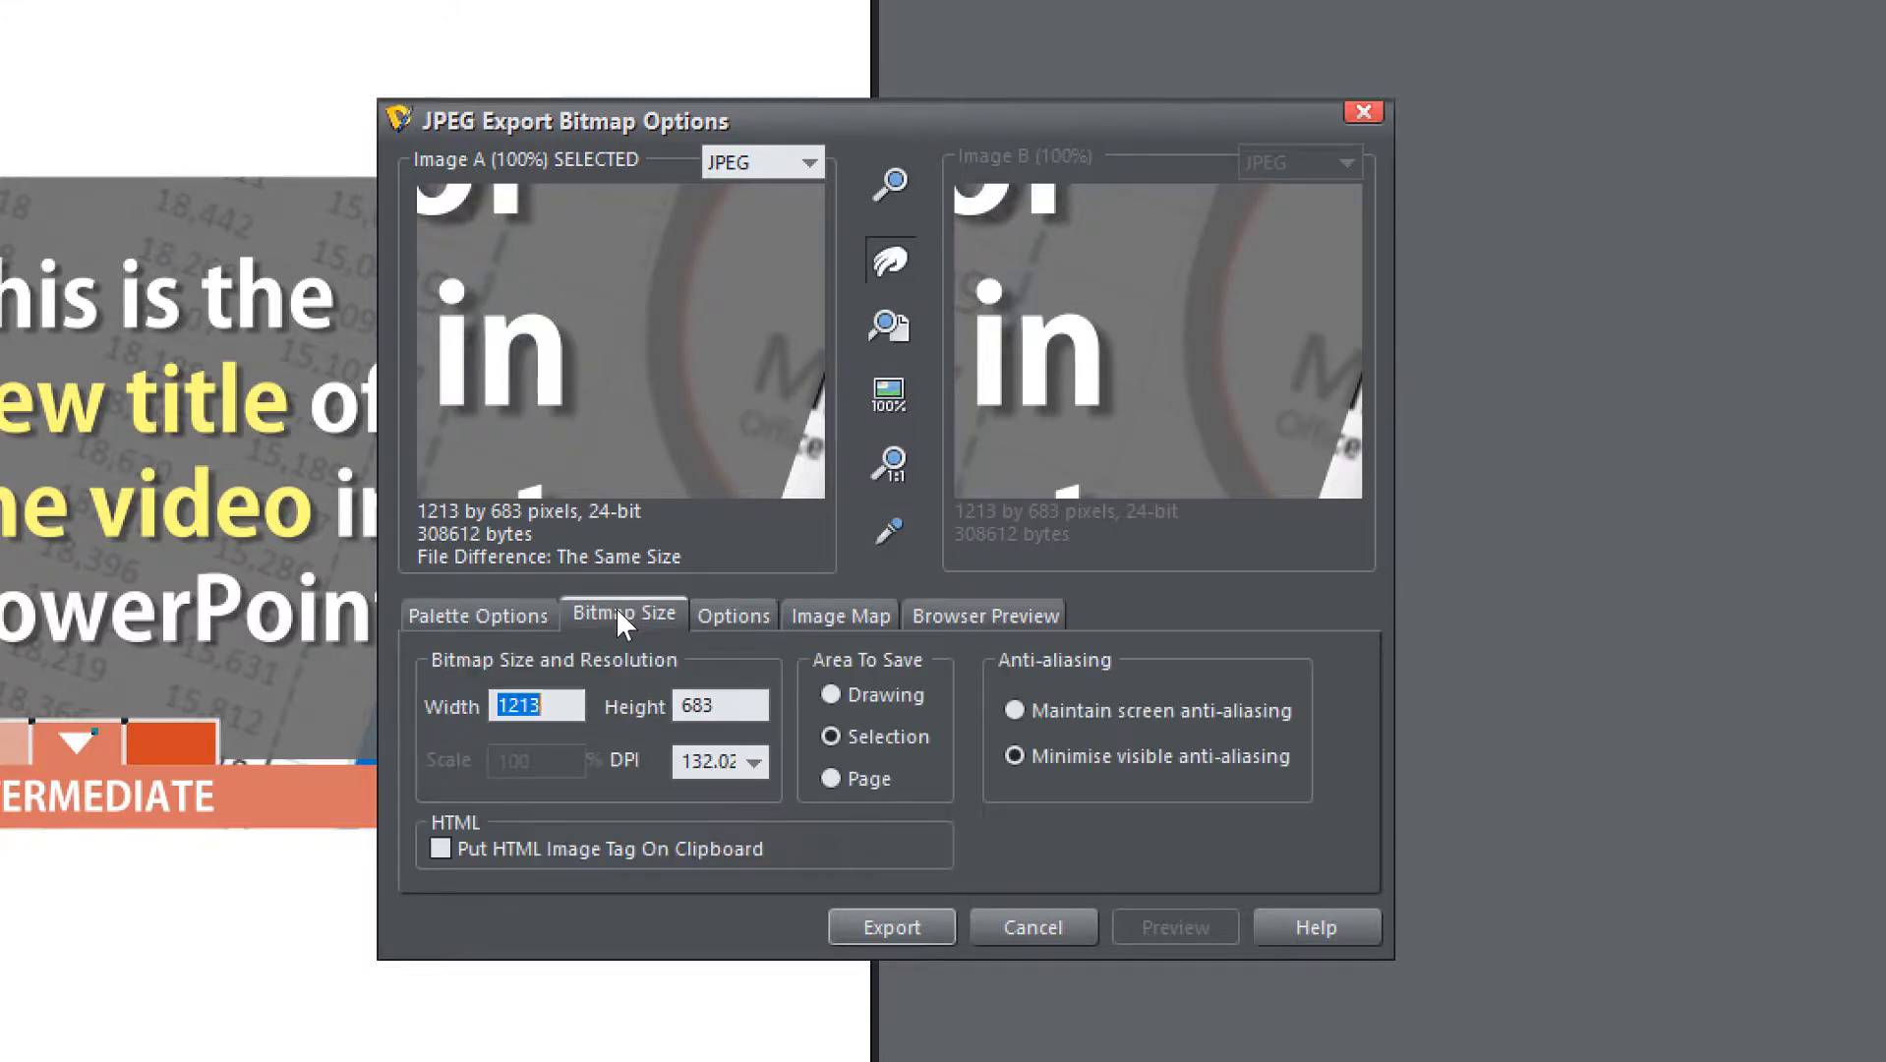
type("1920")
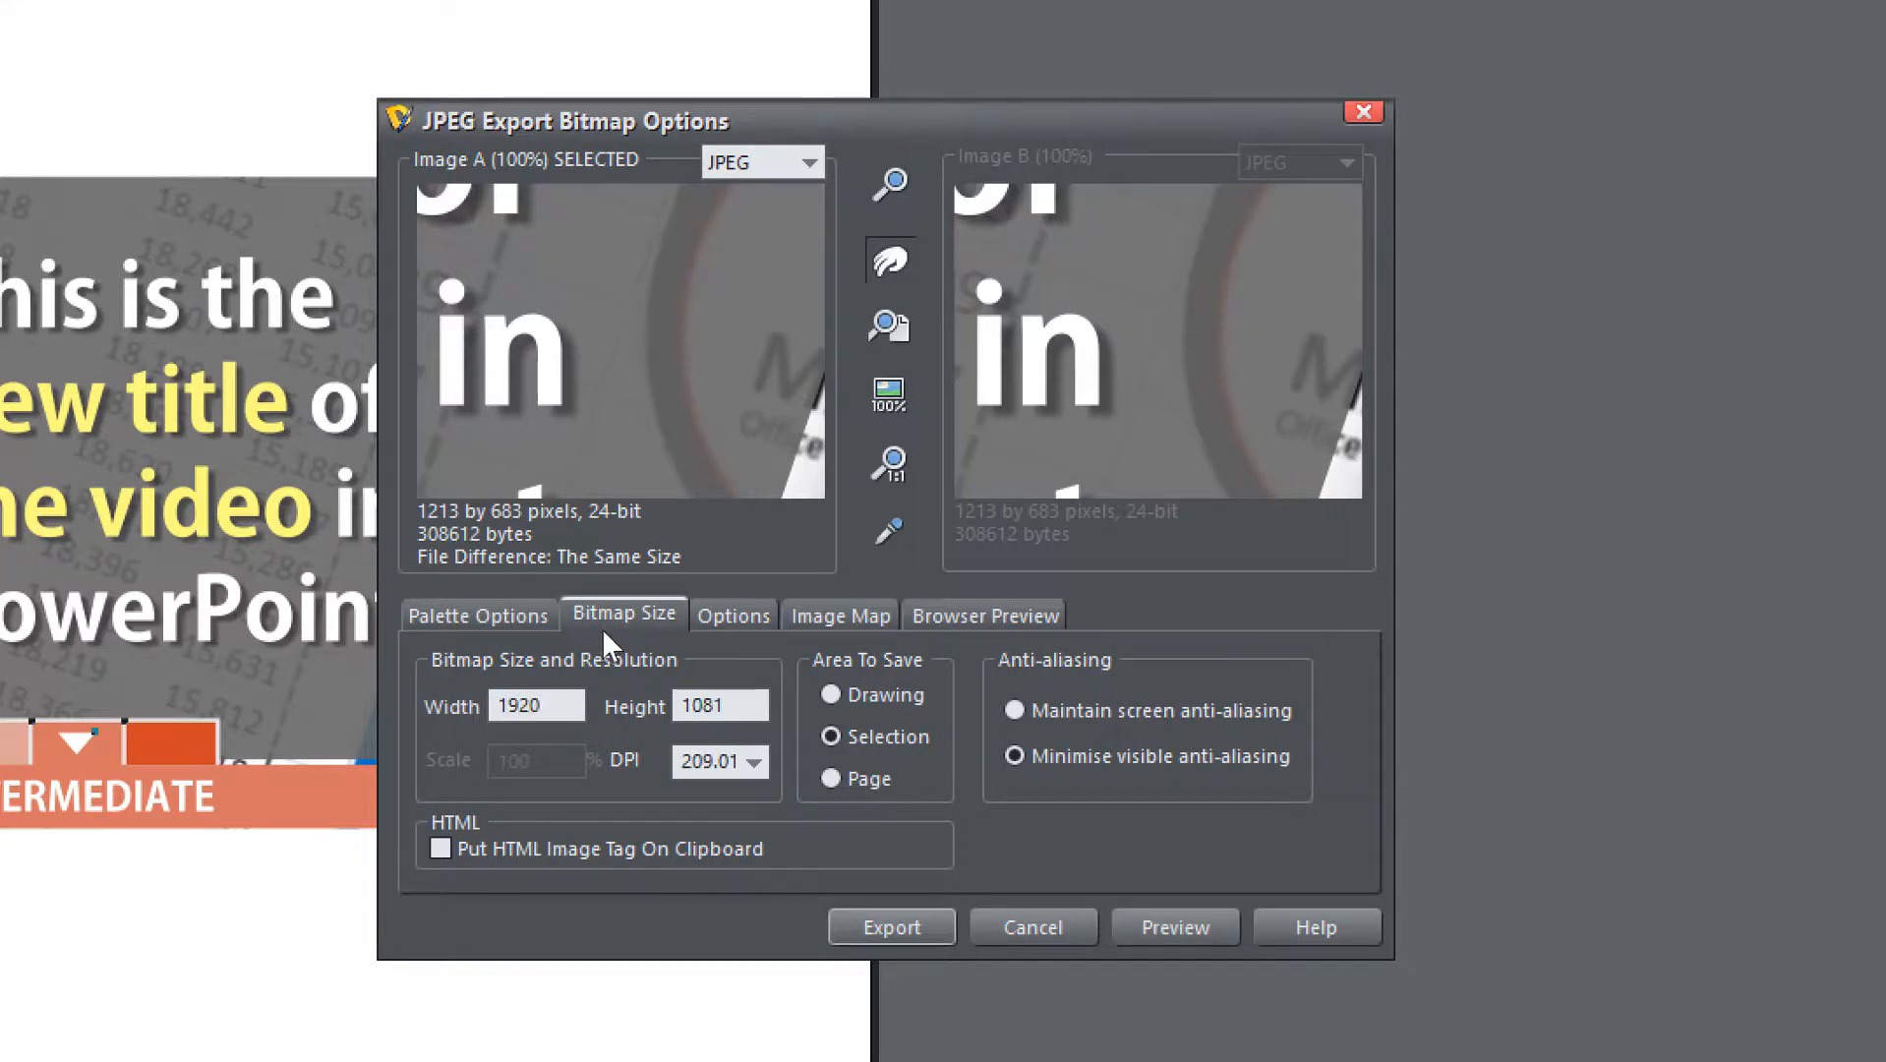
left_click(492, 621)
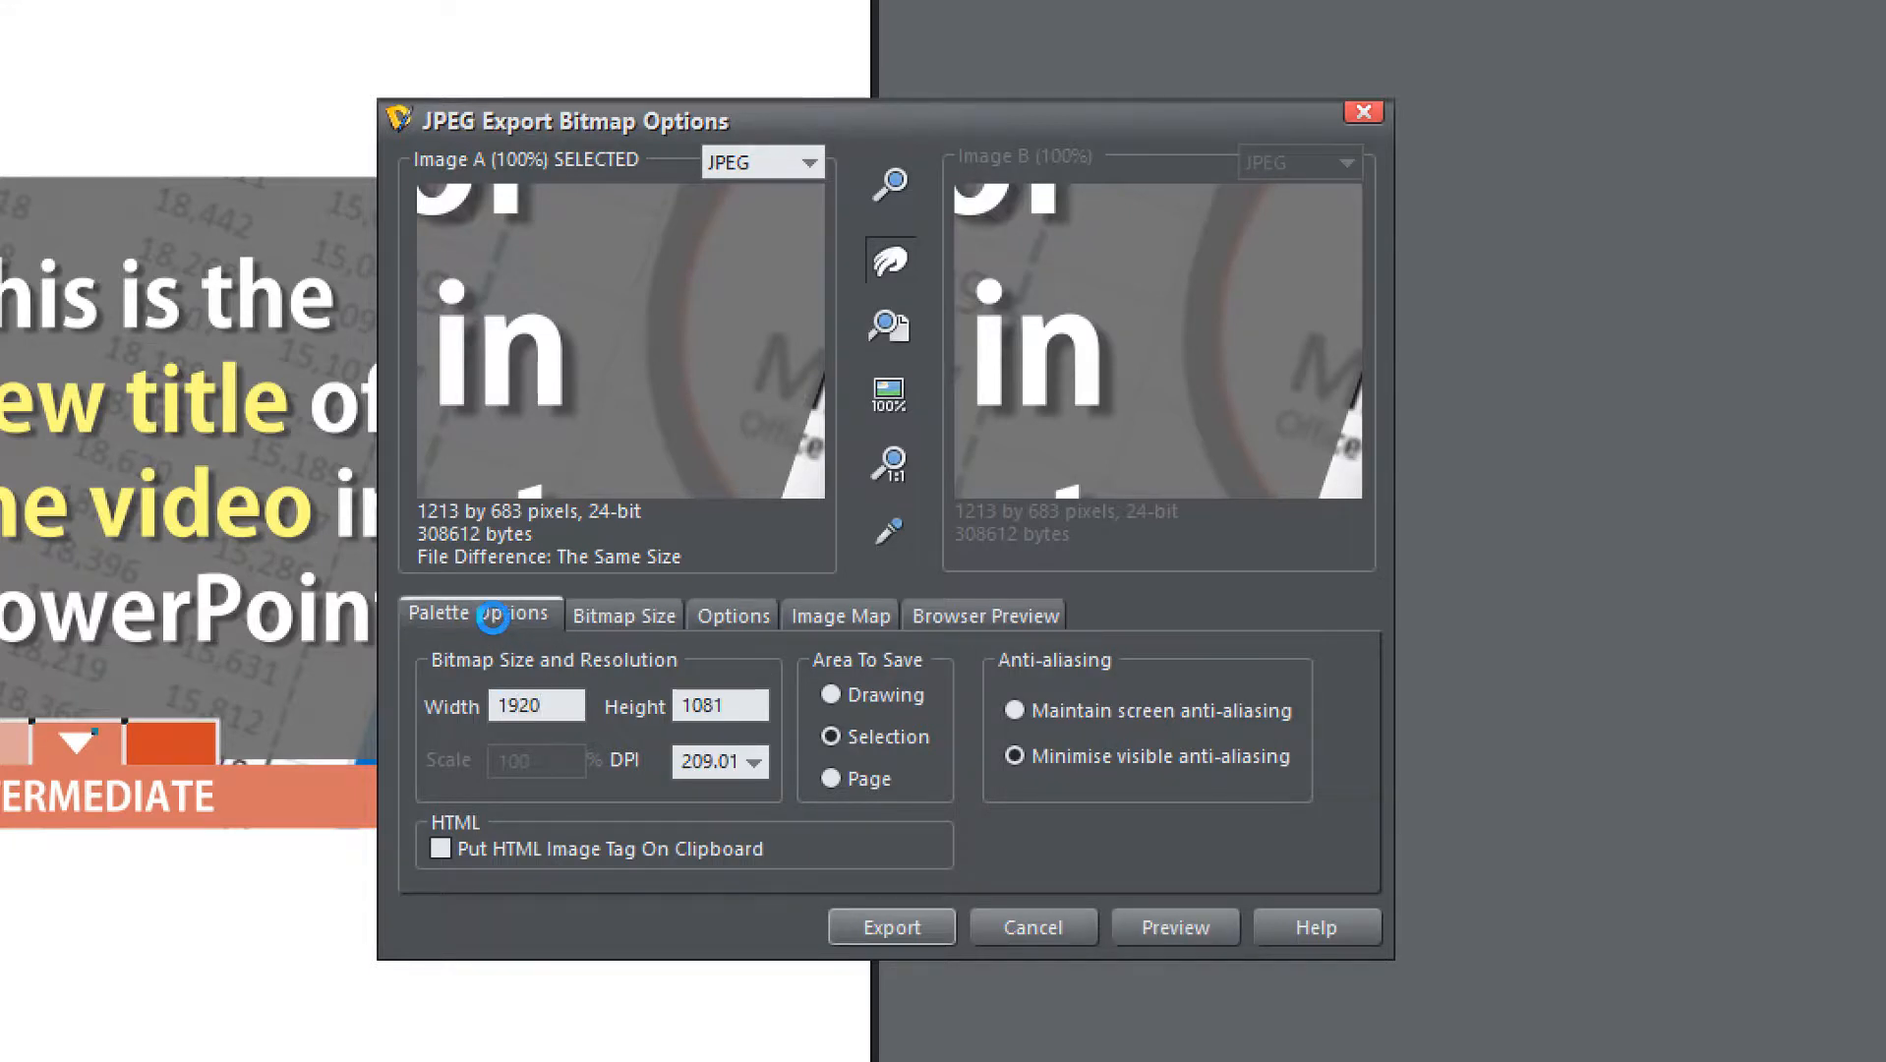
left_click(641, 612)
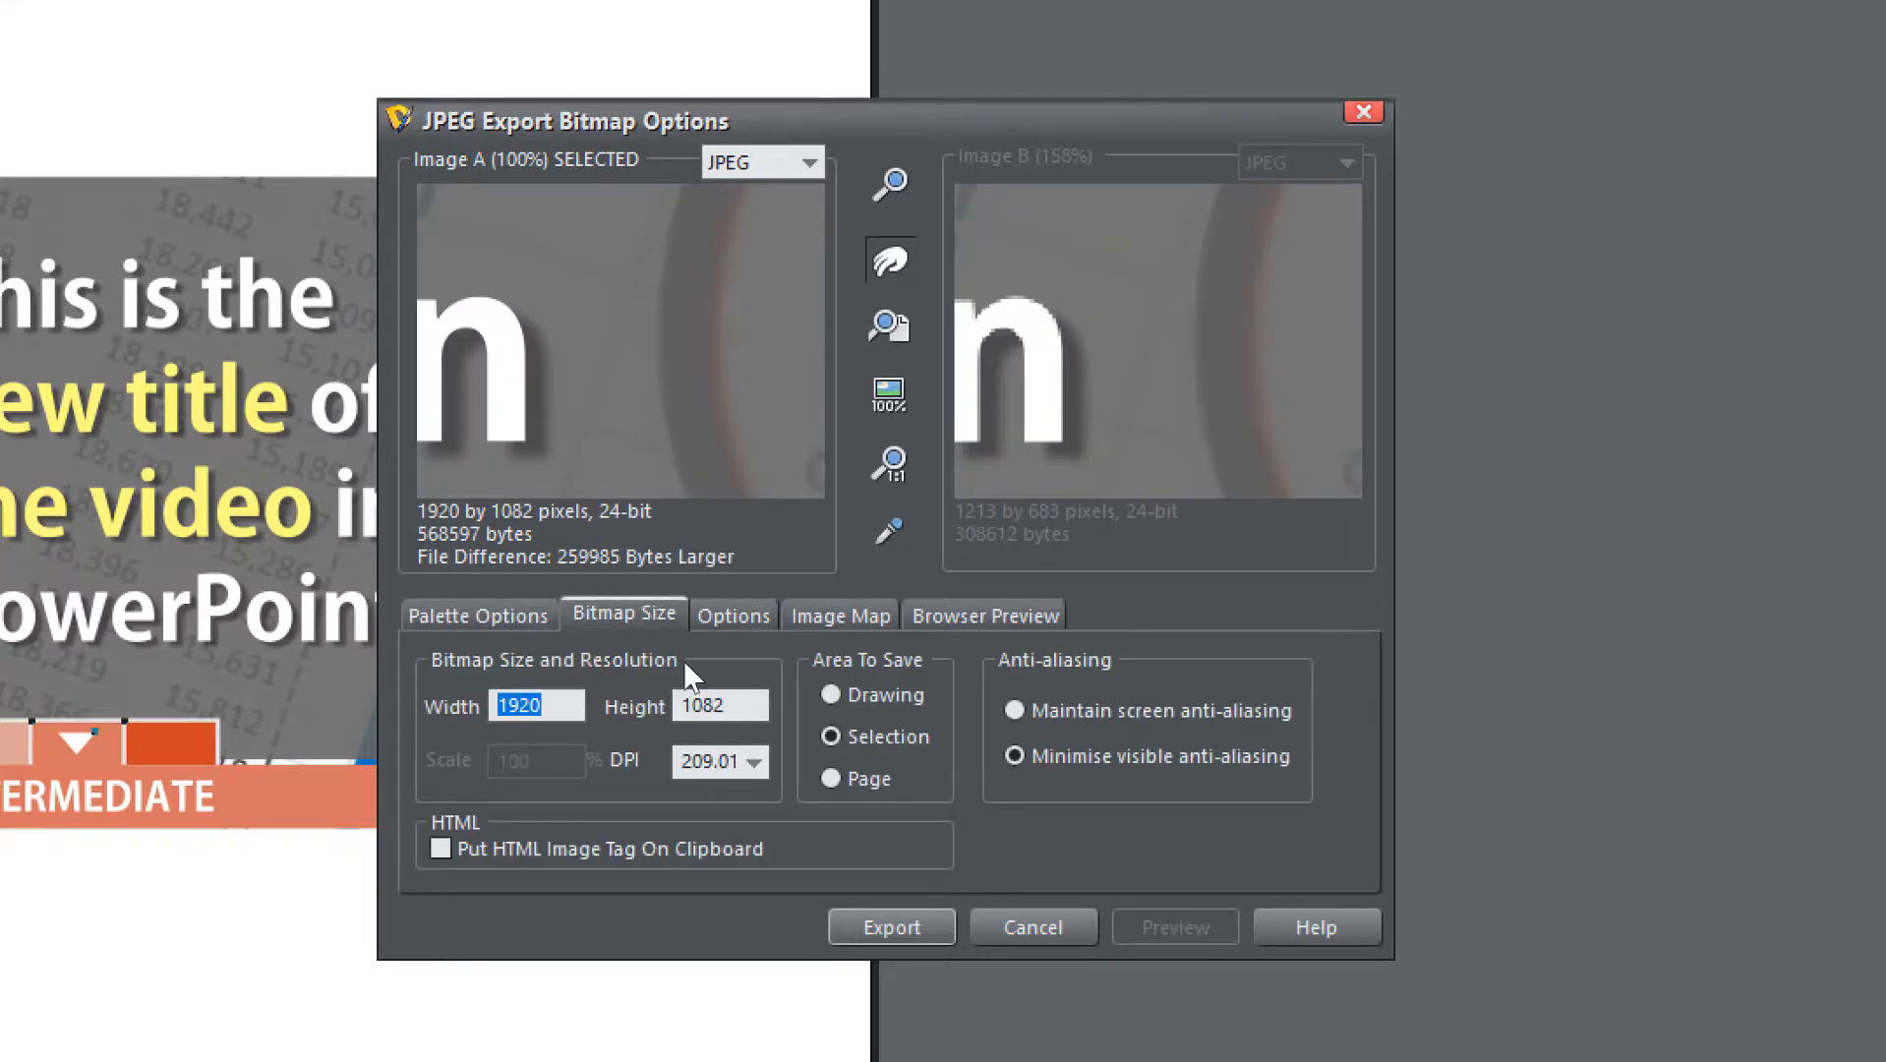
left_click(730, 710)
left_click_drag(1062, 114, 1571, 0)
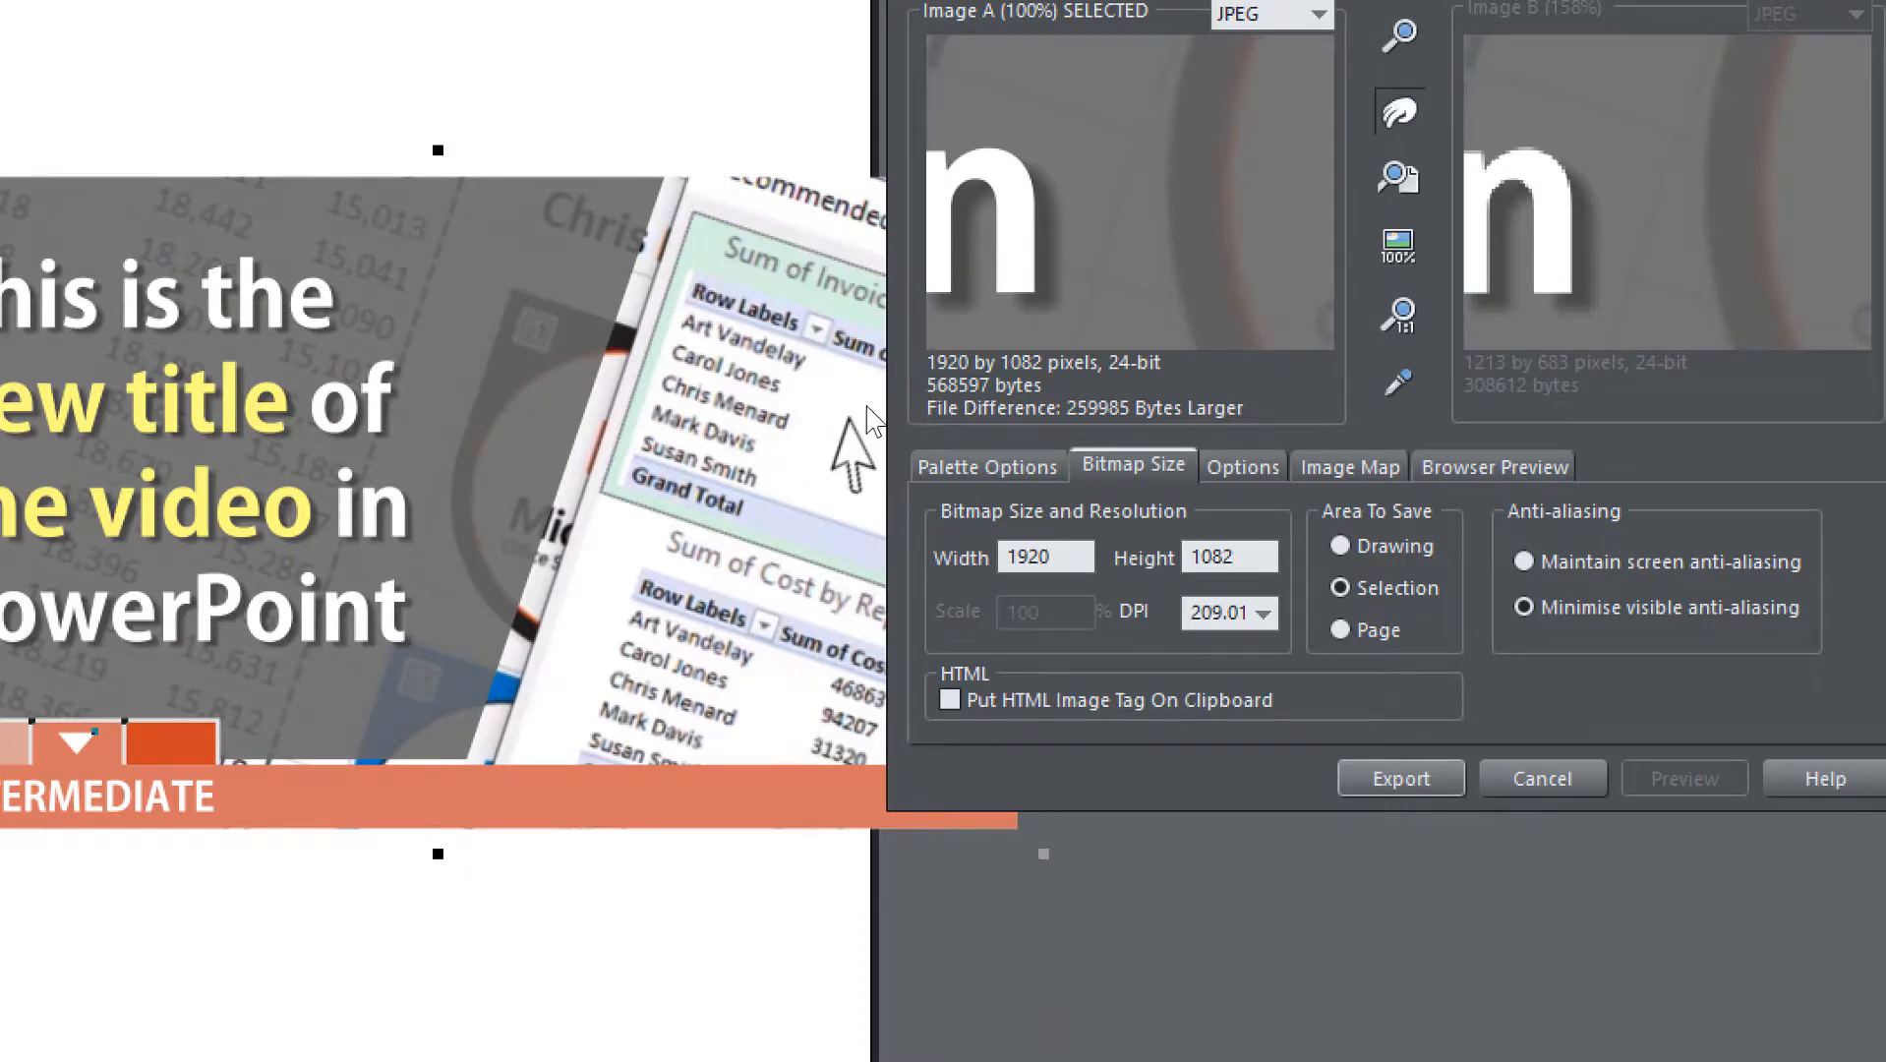
Step: Set the JPEG quality to 100 and export the image
left_click(1241, 466)
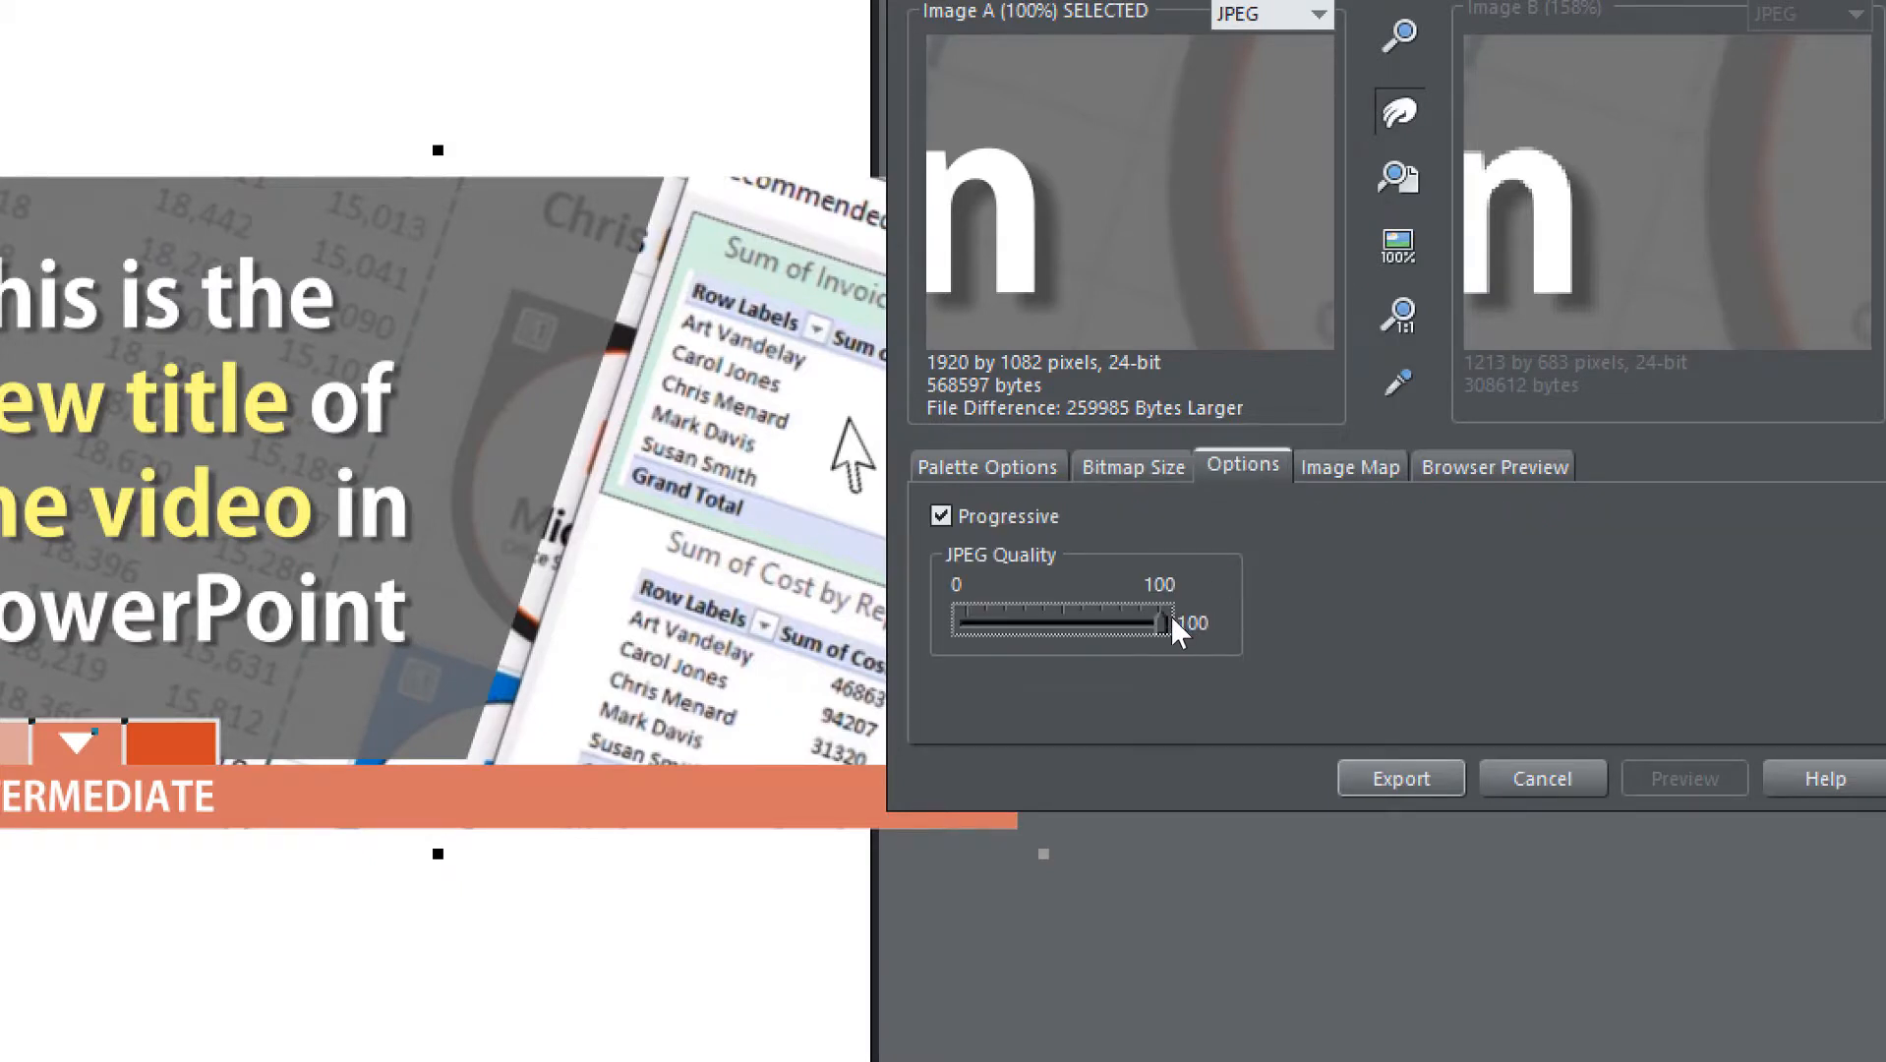
left_click_drag(1121, 624, 1160, 623)
left_click(1409, 777)
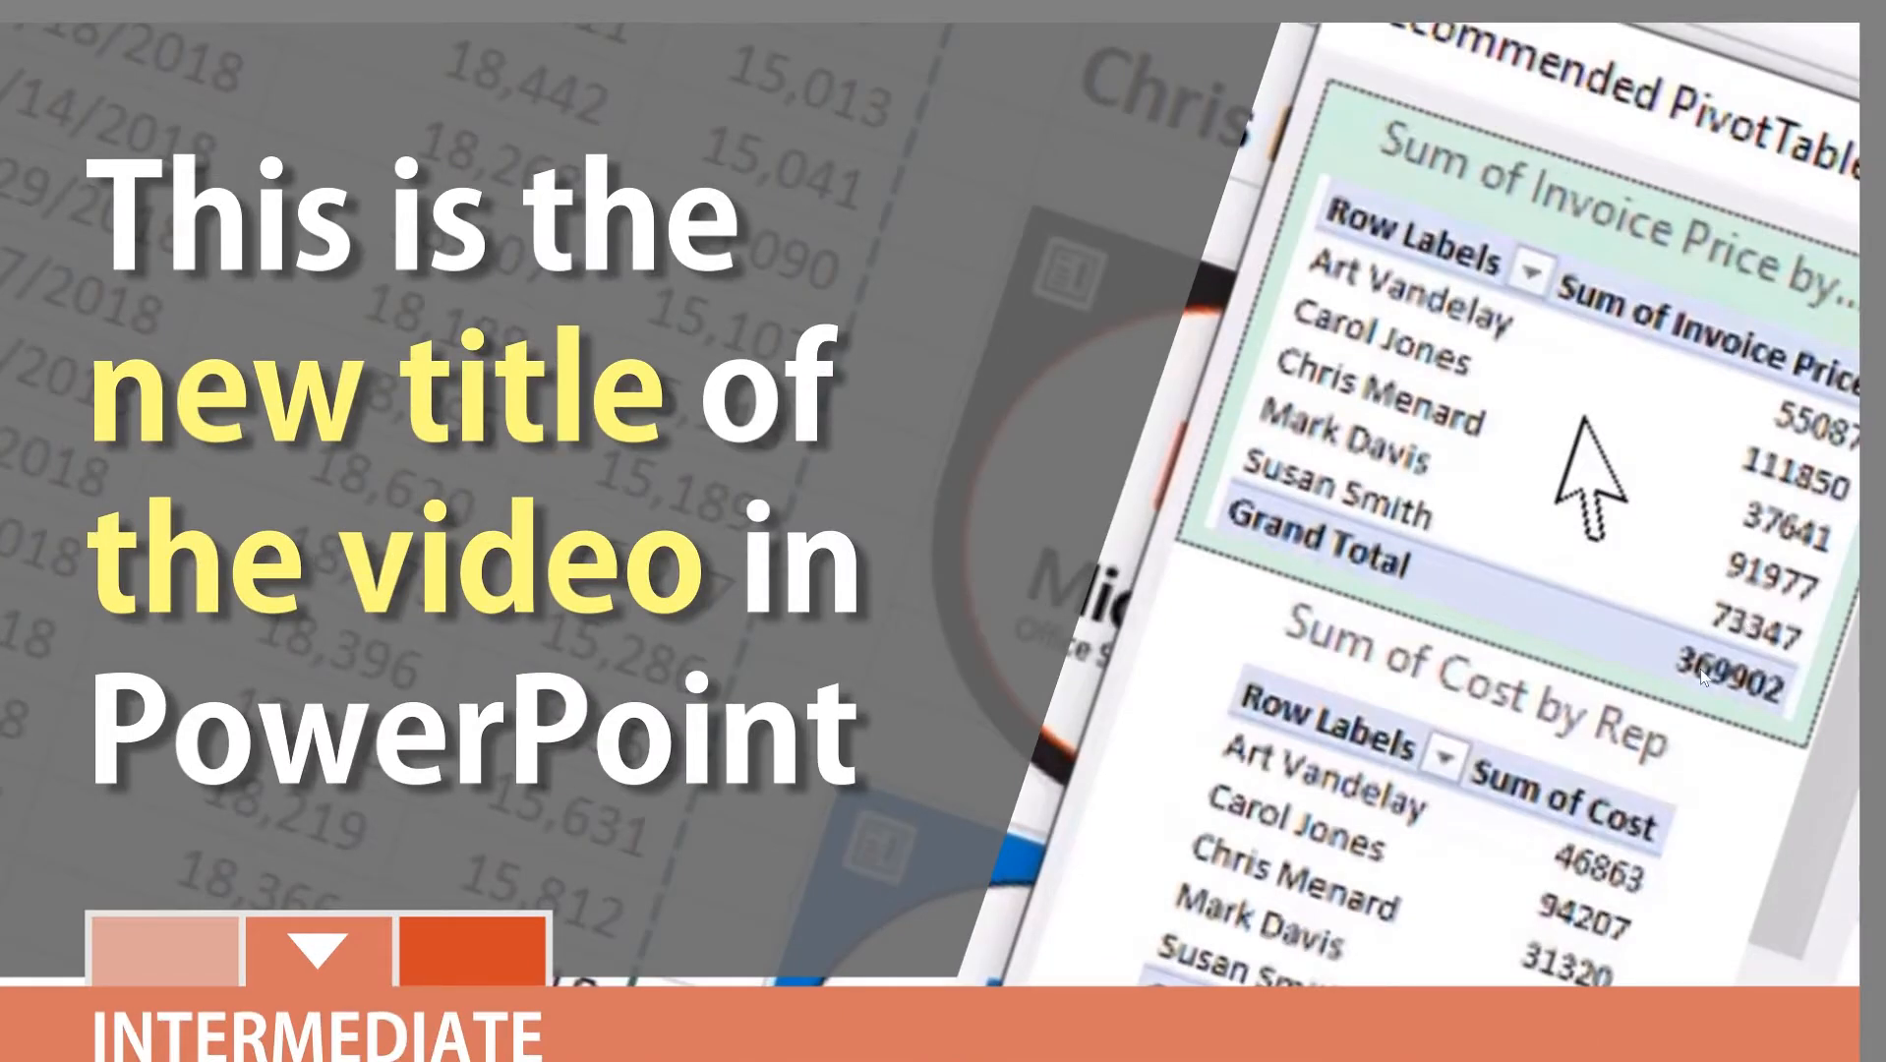
Step: Save the exported thumbnail from the image viewer, overwriting the existing test thumbnail.jpg
scroll(1702, 670, "down", 2)
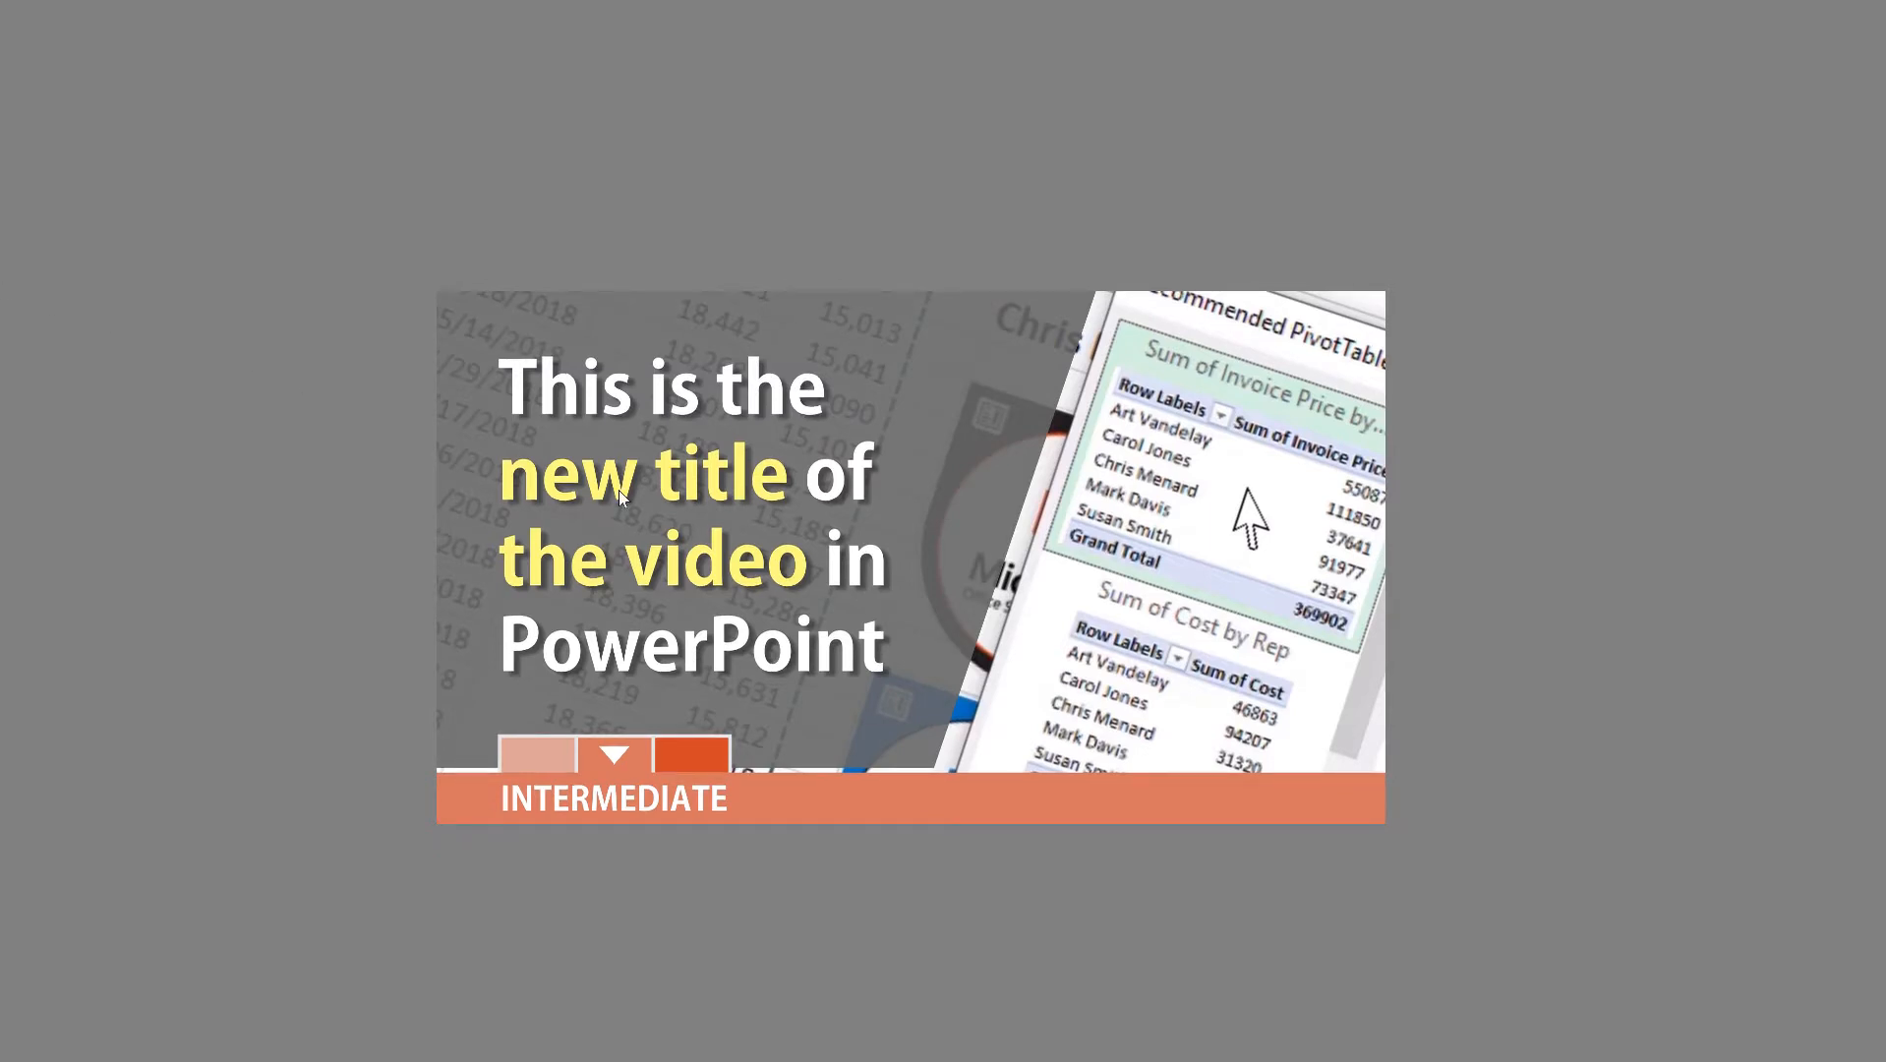
key("ctrl+s")
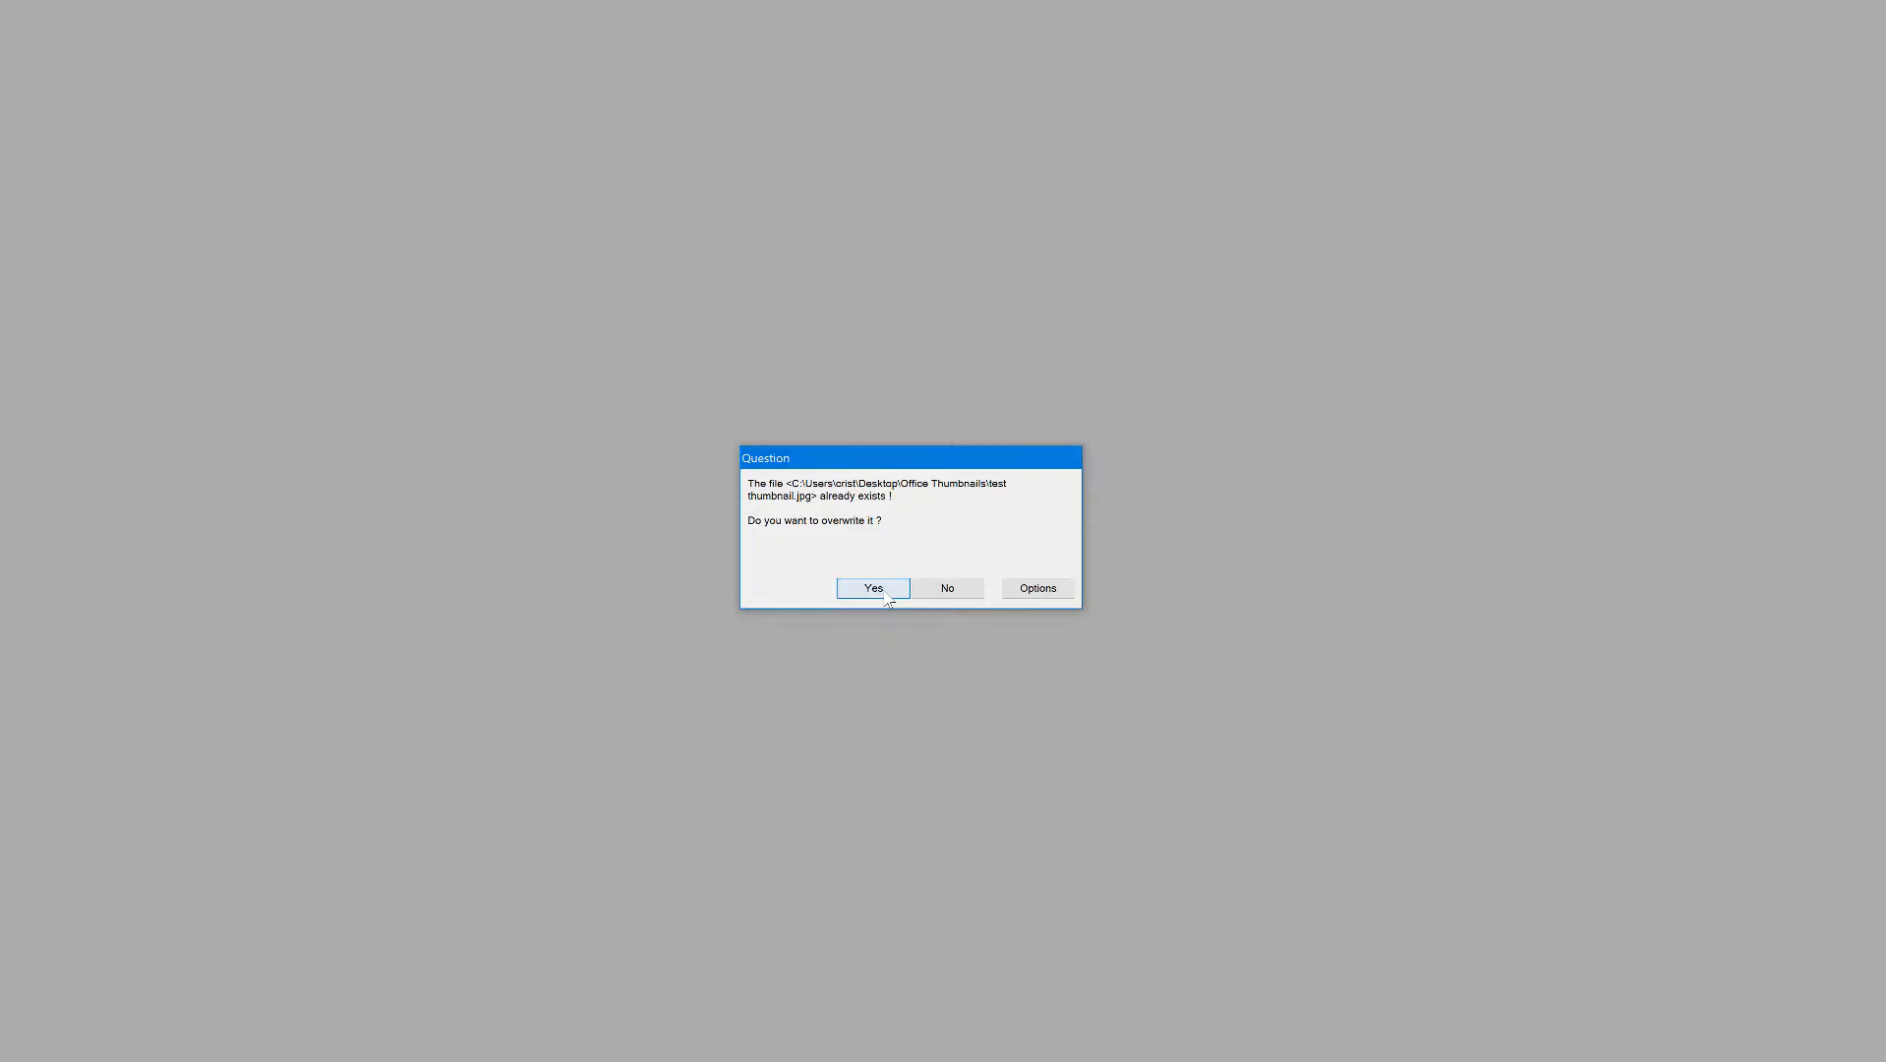
left_click(890, 589)
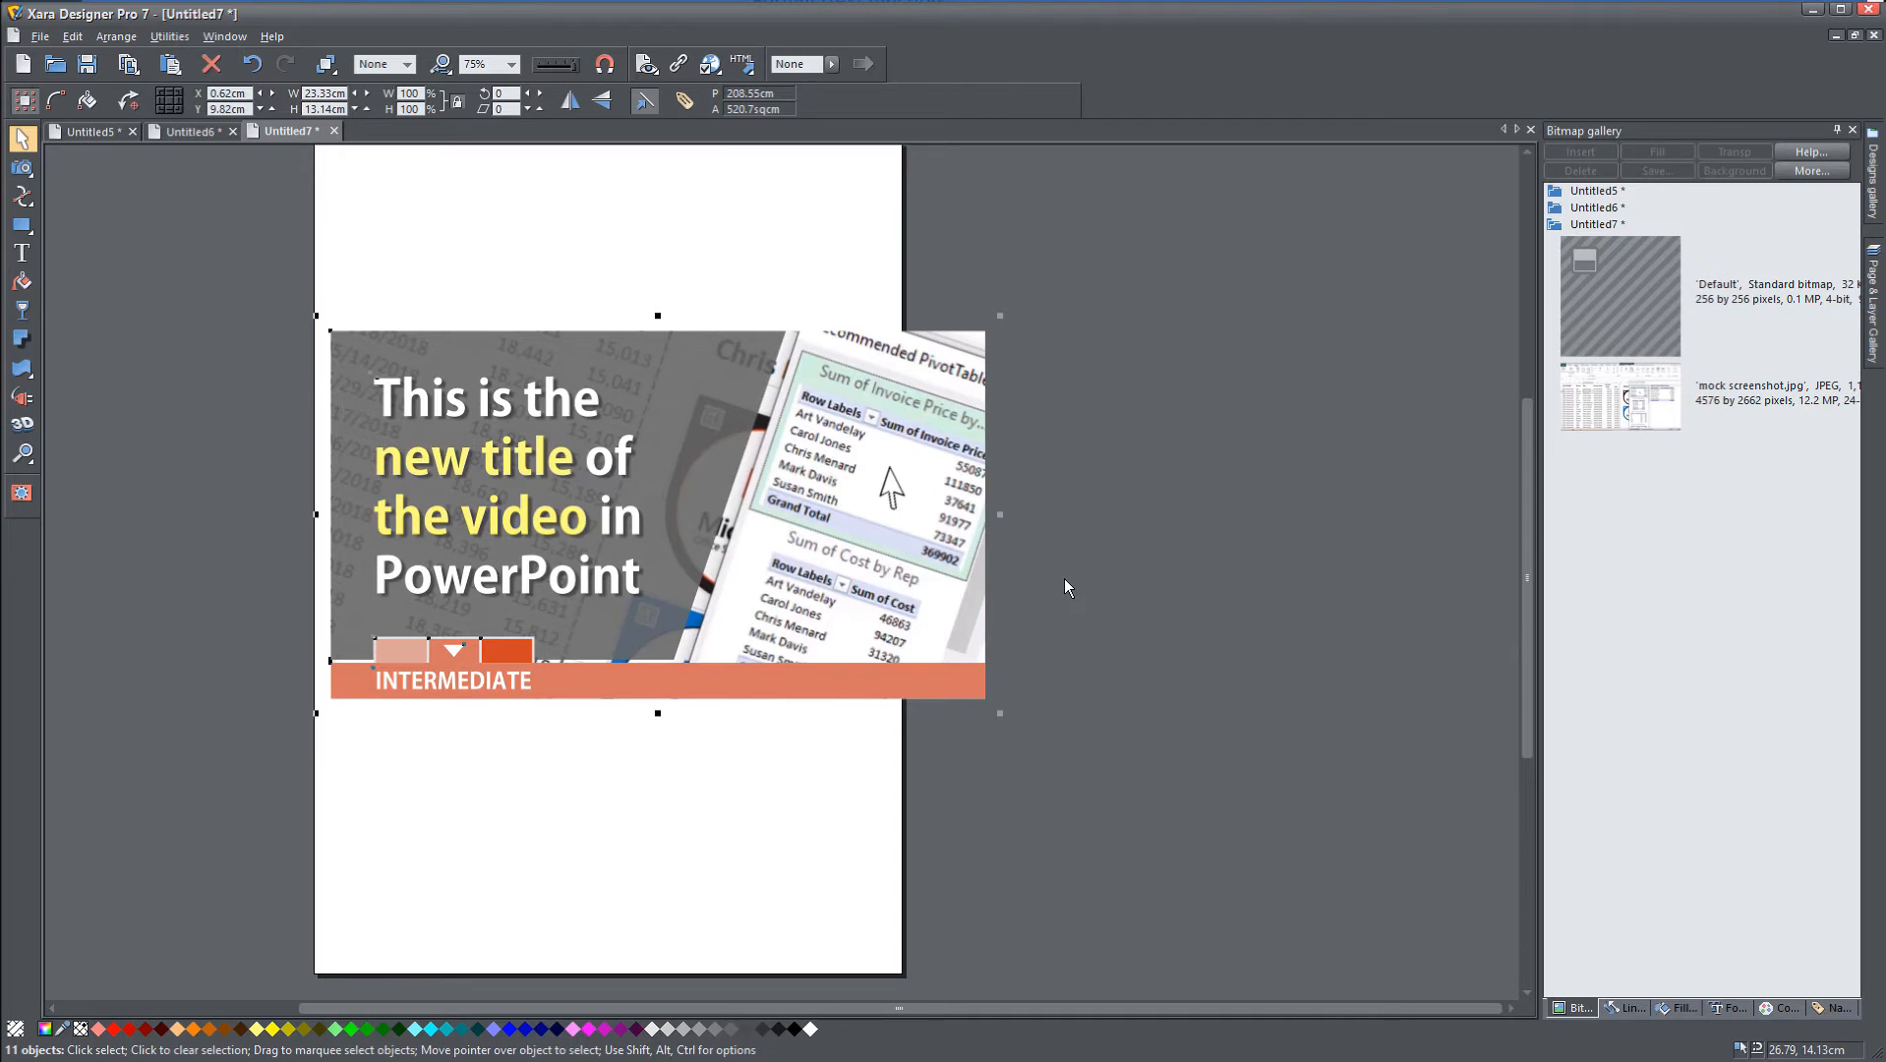
Step: Return to the document holding the full set of twelve thumbnails, view all four app columns together and clear the selection
key("ctrl+Tab")
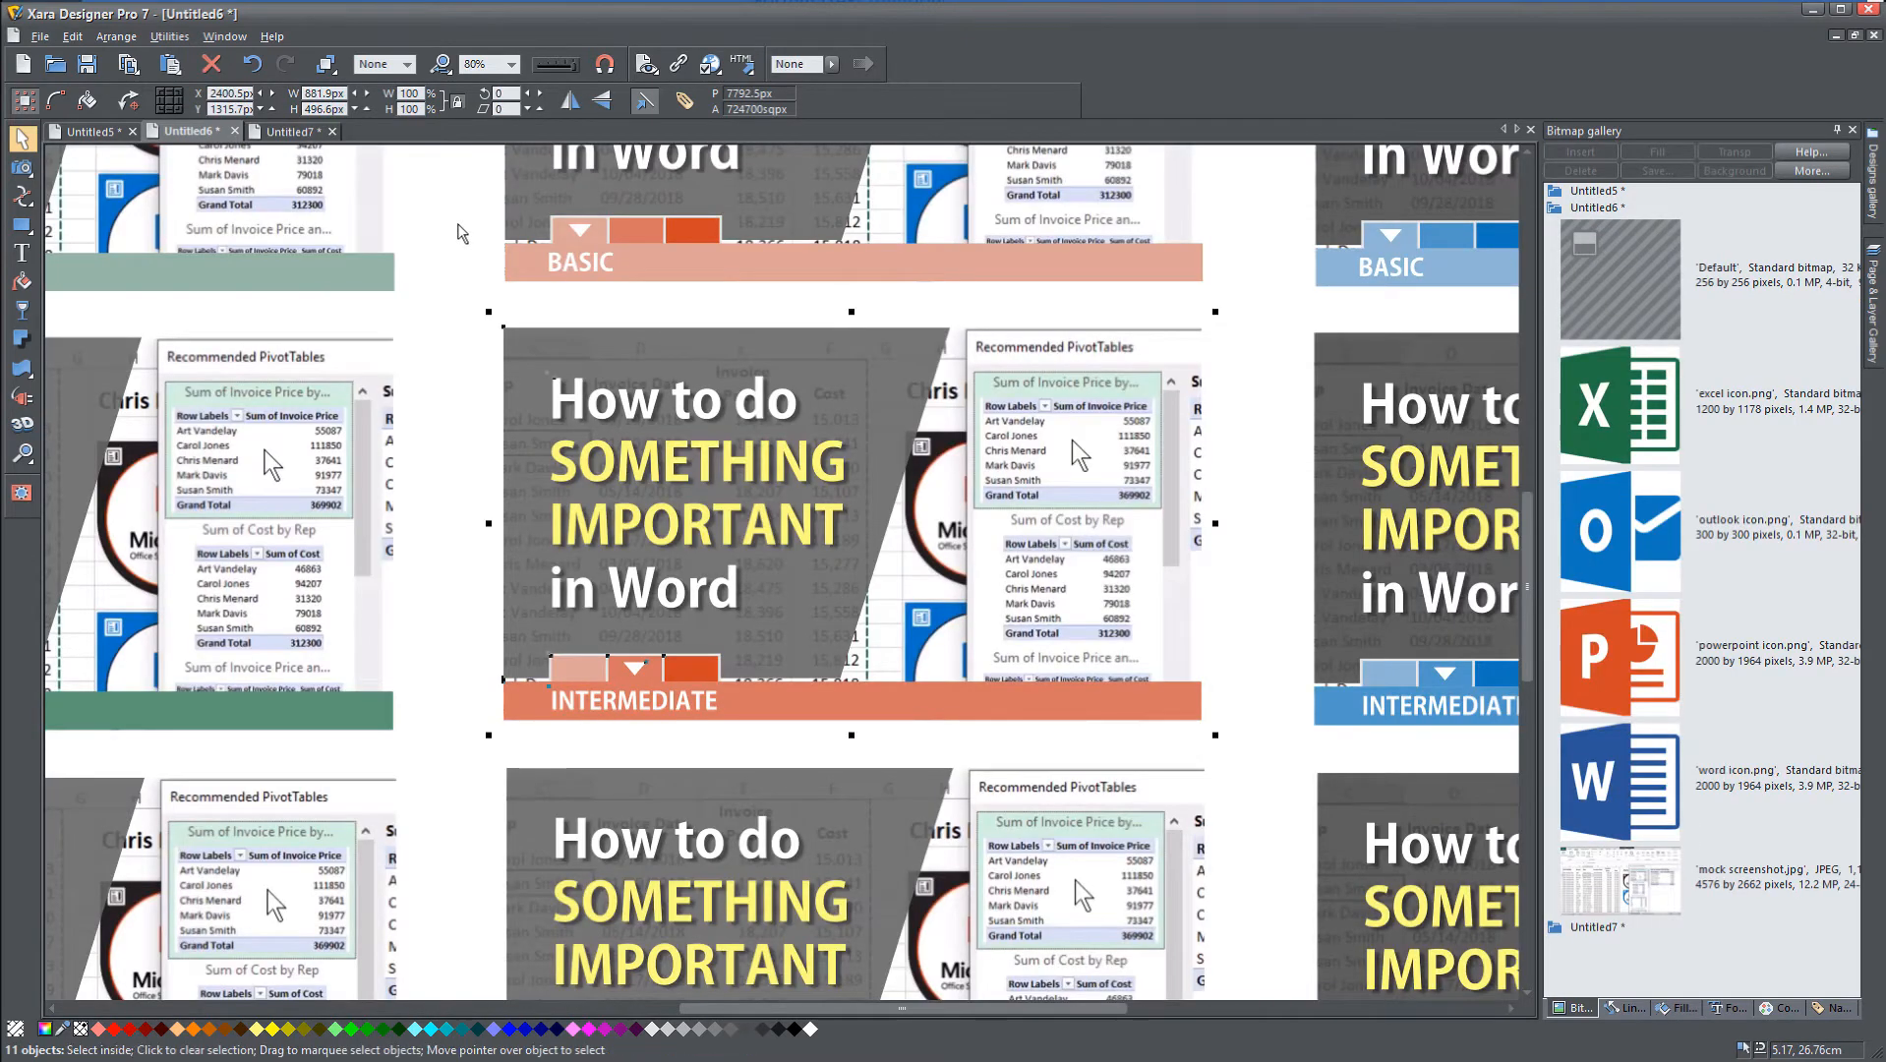
key("ctrl+Tab")
key("ctrl+Tab")
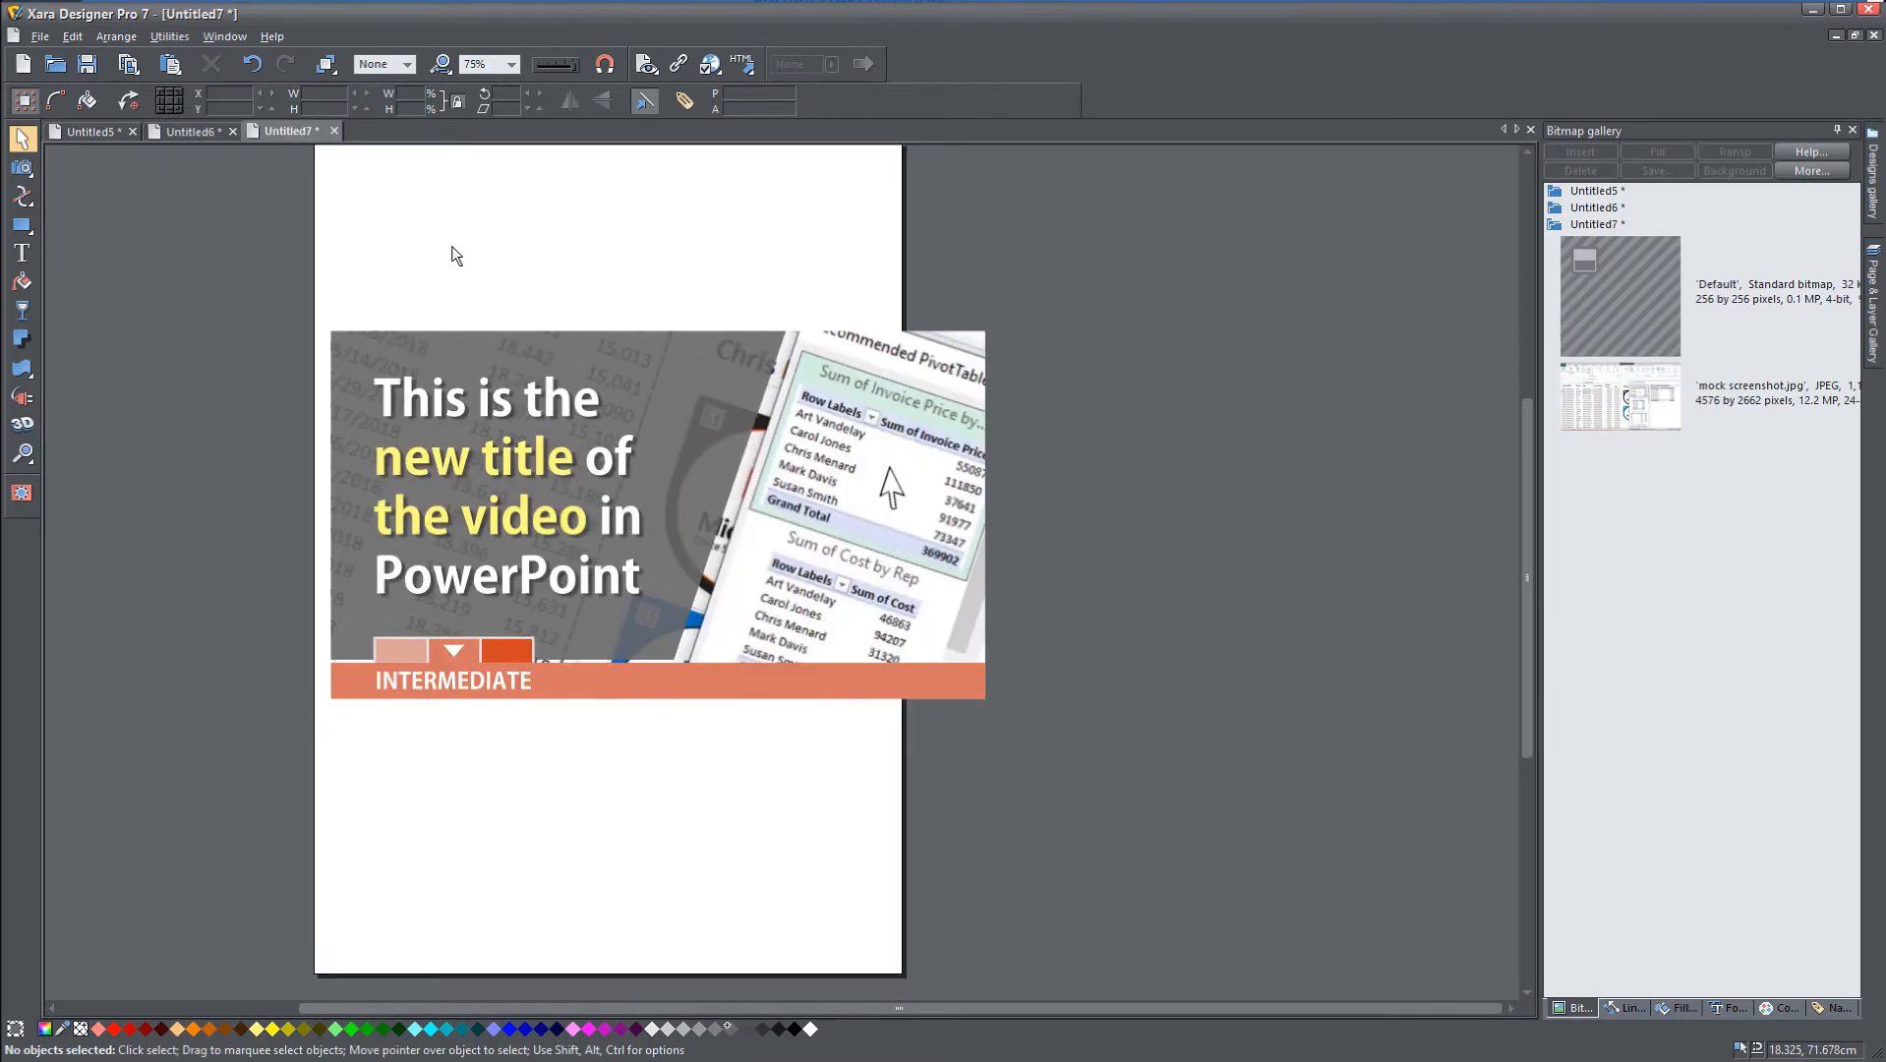
key("ctrl+Tab")
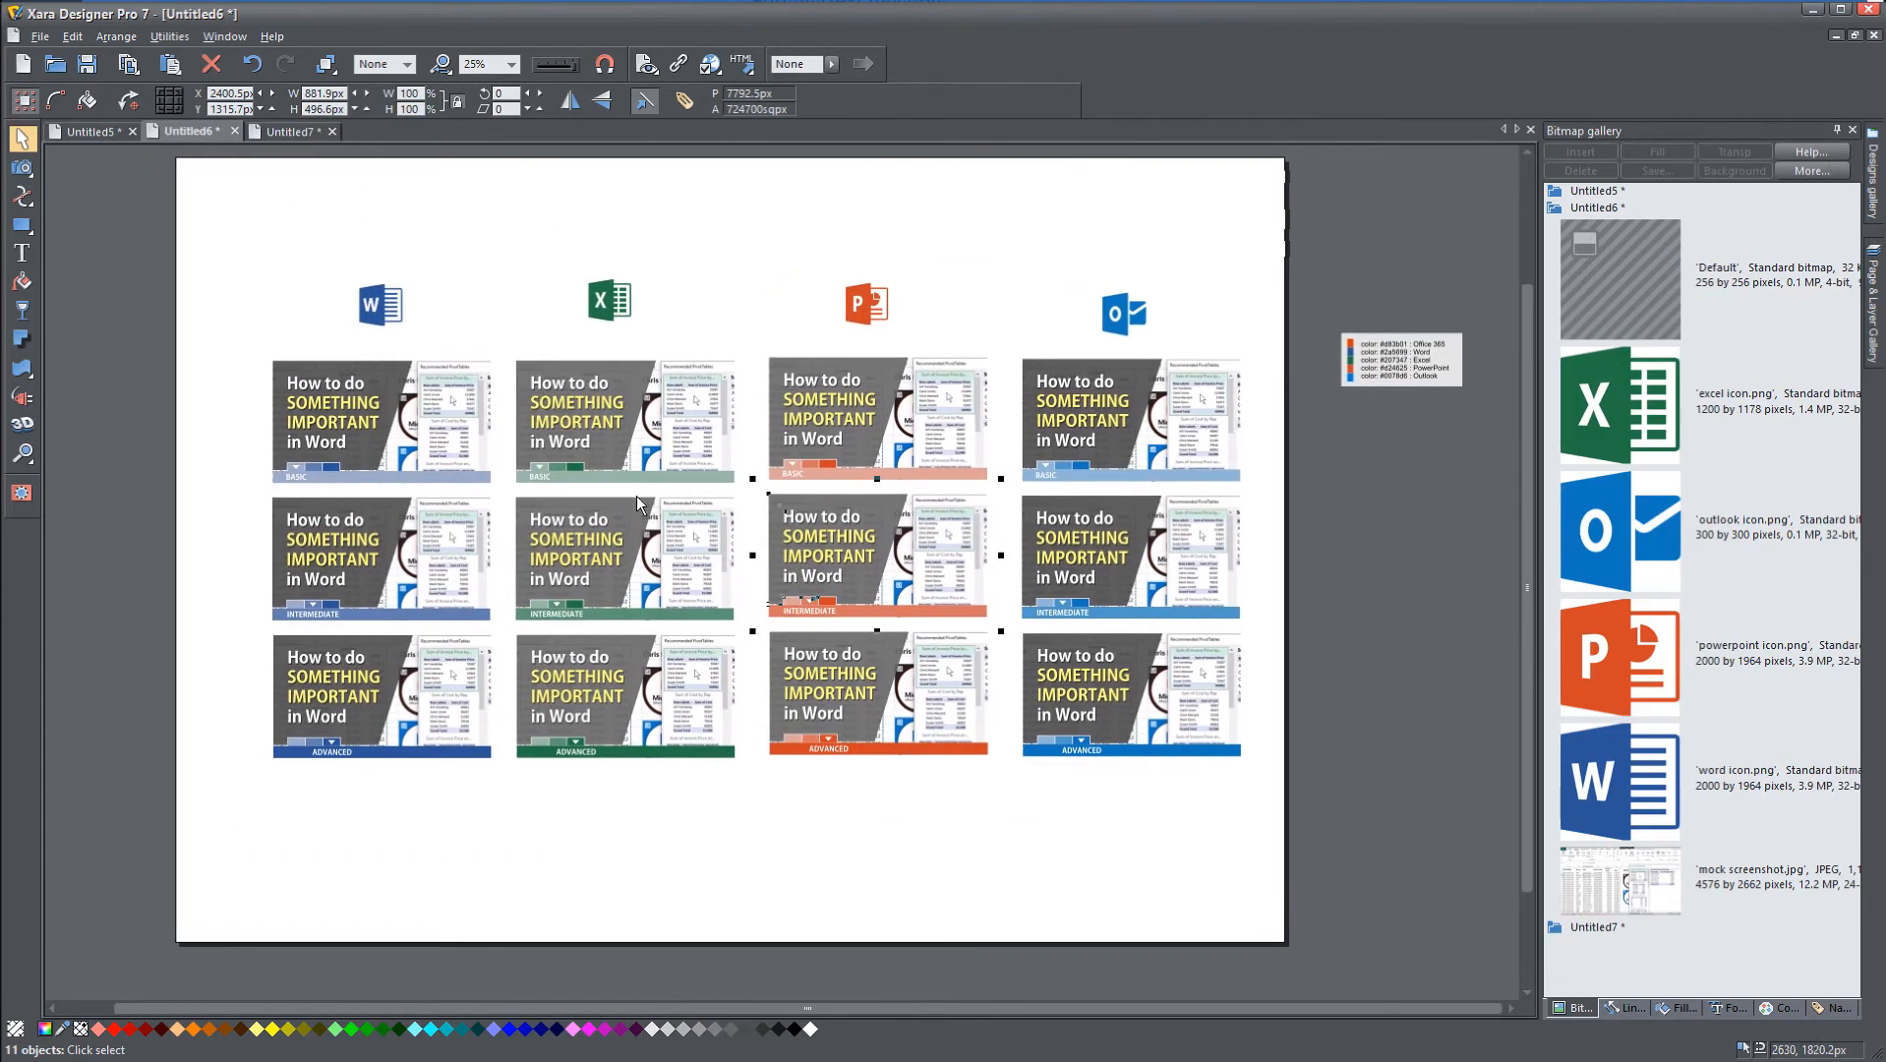
left_click(233, 434)
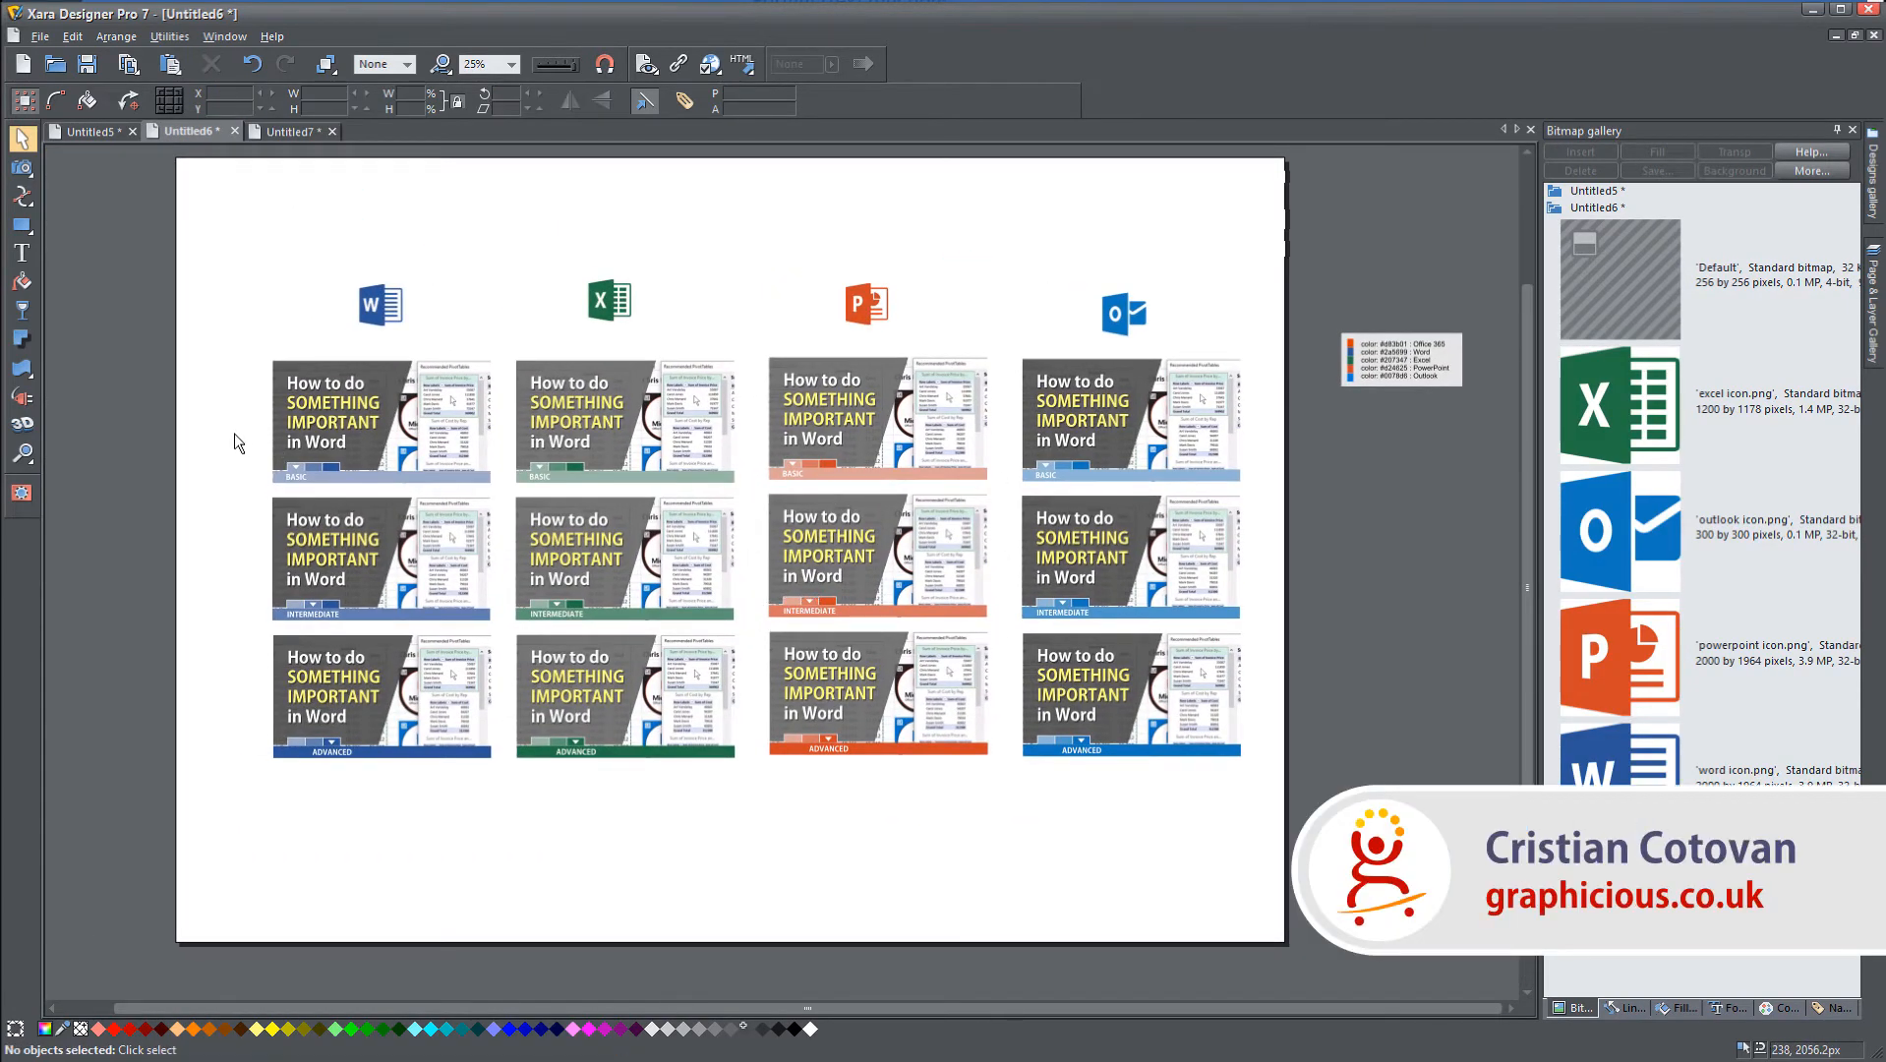